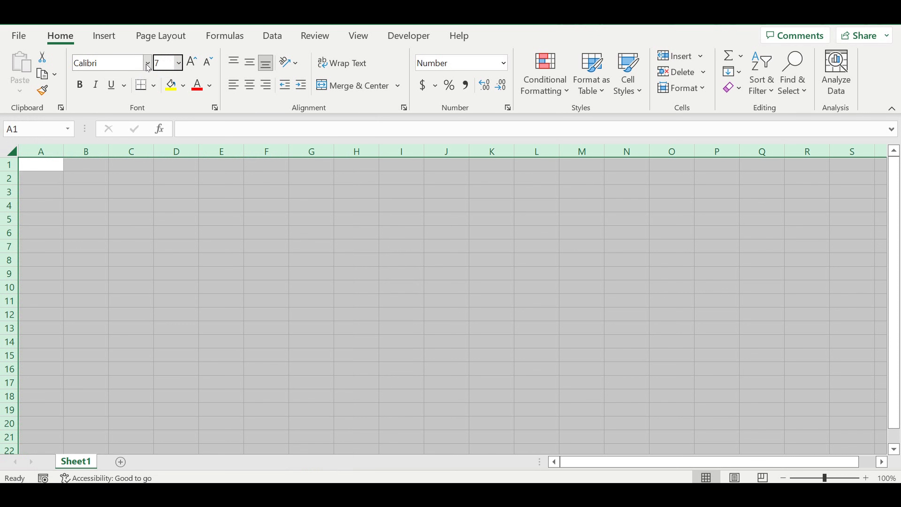
Step: Set the whole sheet's font size to 7 and its font to Arial
{"action": "key", "text": "Return"}
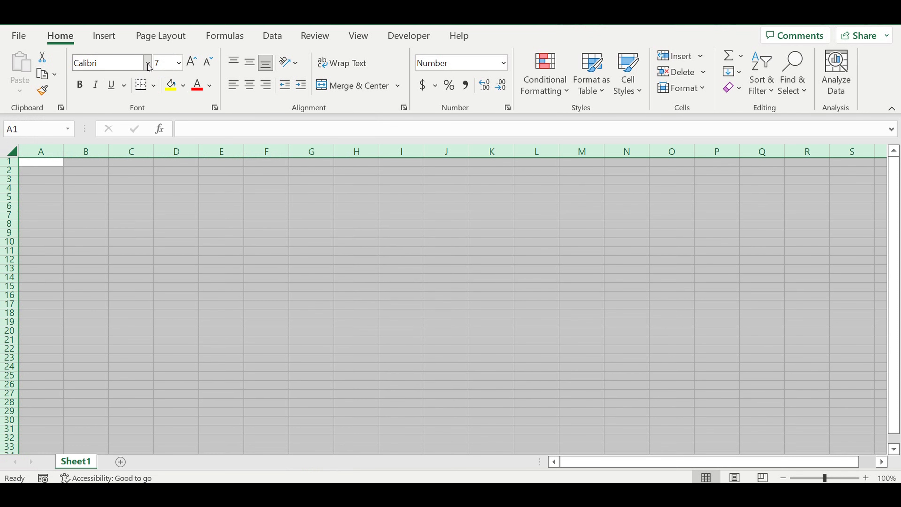
{"action": "left_click", "coordinate": [148, 65]}
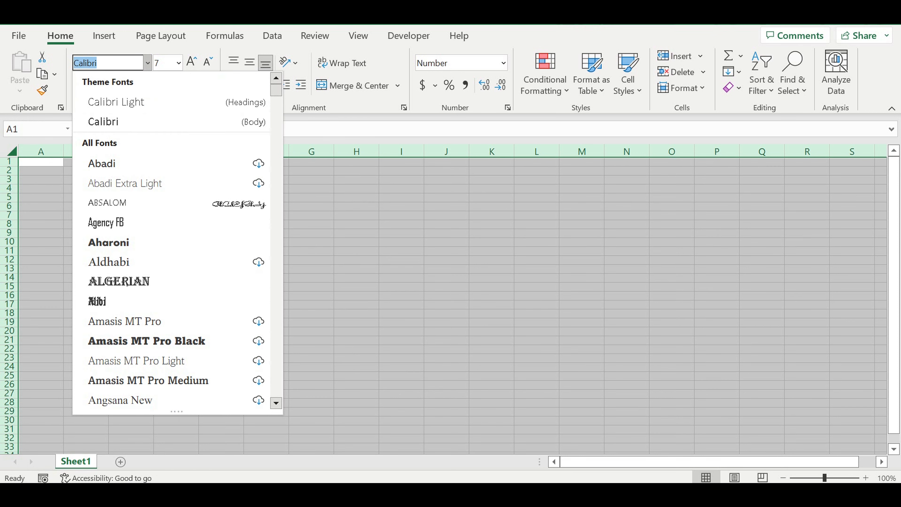
{"action": "type", "text": "Arial"}
{"action": "key", "text": "Return"}
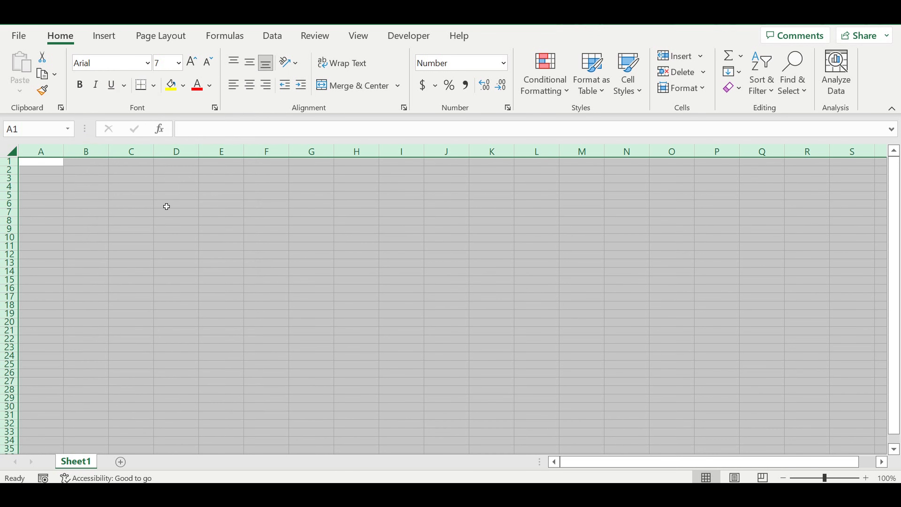
Step: Apply all borders to every cell of the sheet
{"action": "left_click", "coordinate": [154, 85]}
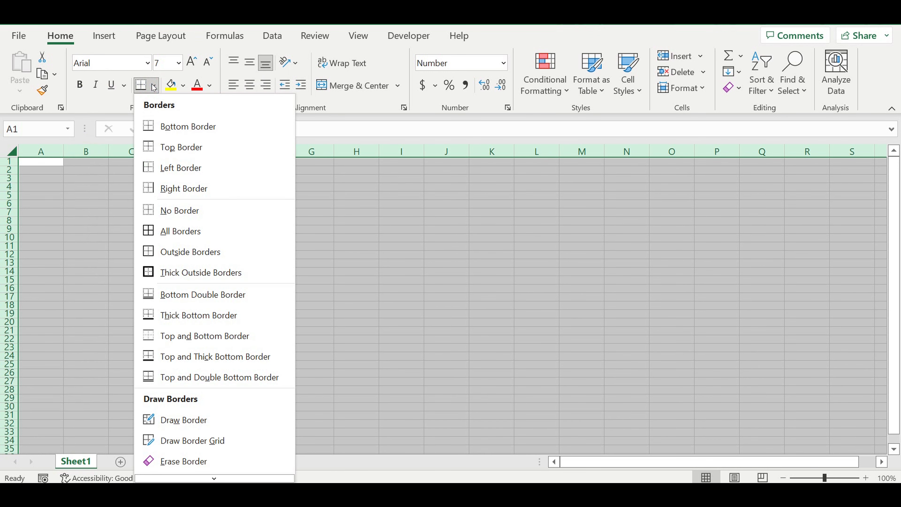
{"action": "left_click", "coordinate": [157, 236]}
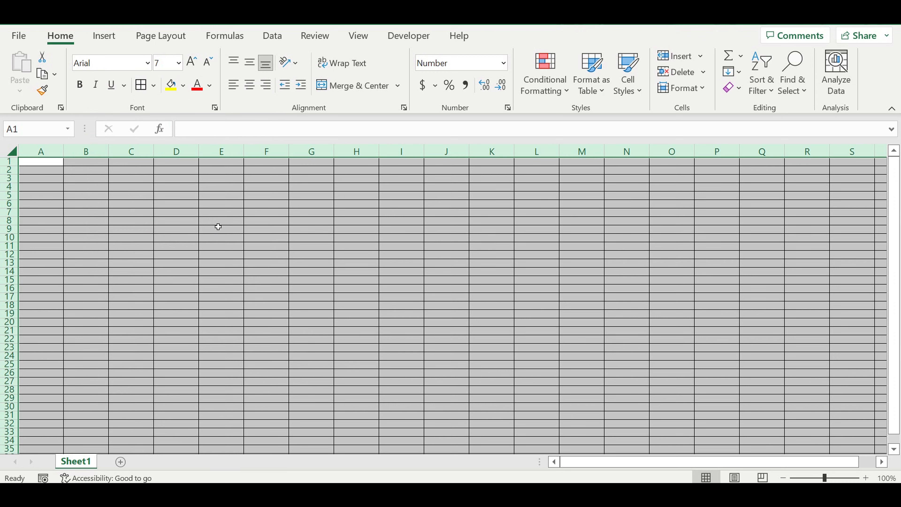
{"action": "left_click", "coordinate": [219, 229]}
Step: Start entering the month name Ja in cell A1
{"action": "left_click", "coordinate": [180, 254]}
{"action": "left_click", "coordinate": [115, 213]}
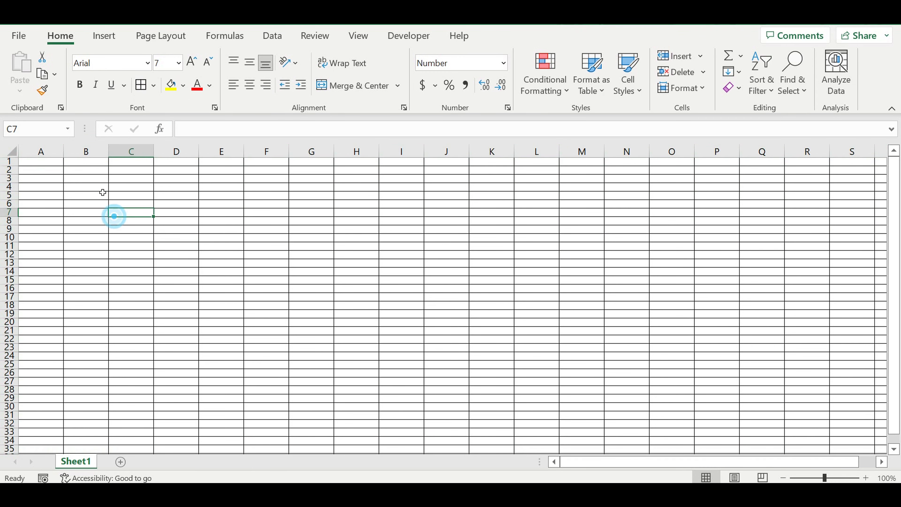
{"action": "key", "text": "ctrl+Home"}
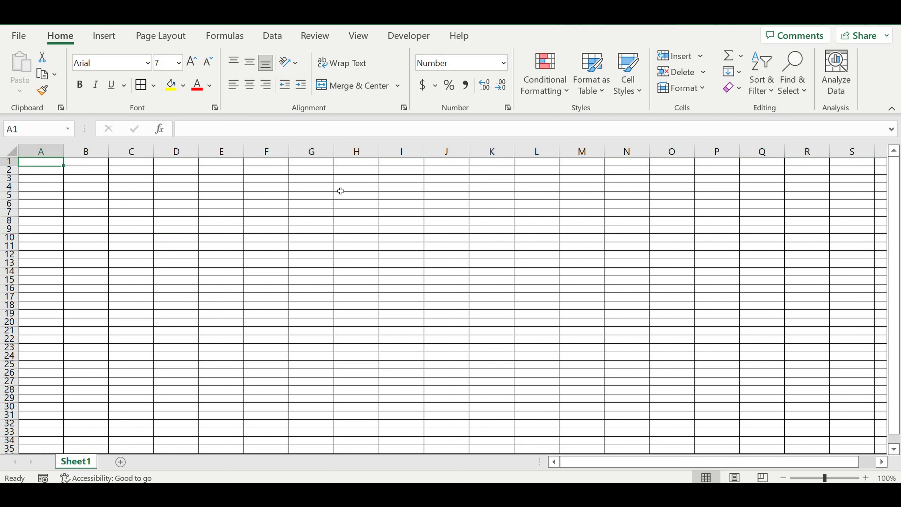
{"action": "type", "text": "Ja"}
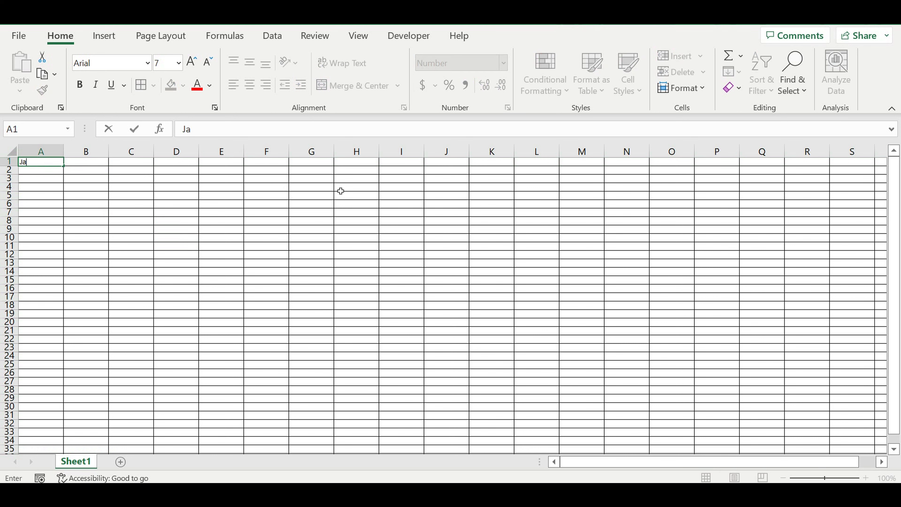
{"action": "left_click", "coordinate": [341, 189]}
{"action": "type", "text": "nua"}
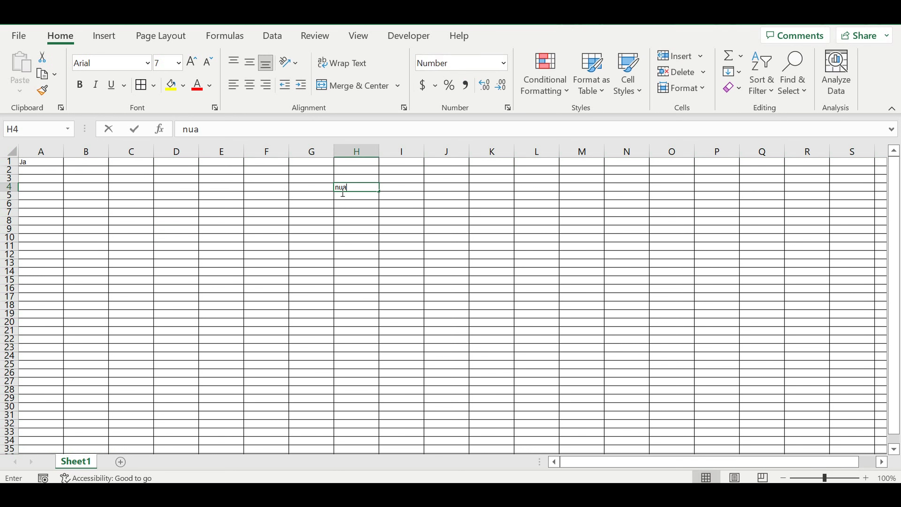
{"action": "type", "text": "ry"}
{"action": "key", "text": "BackSpace"}
{"action": "key", "text": "BackSpace"}
{"action": "key", "text": "BackSpace"}
{"action": "key", "text": "BackSpace"}
{"action": "key", "text": "BackSpace"}
{"action": "left_click", "coordinate": [294, 212]}
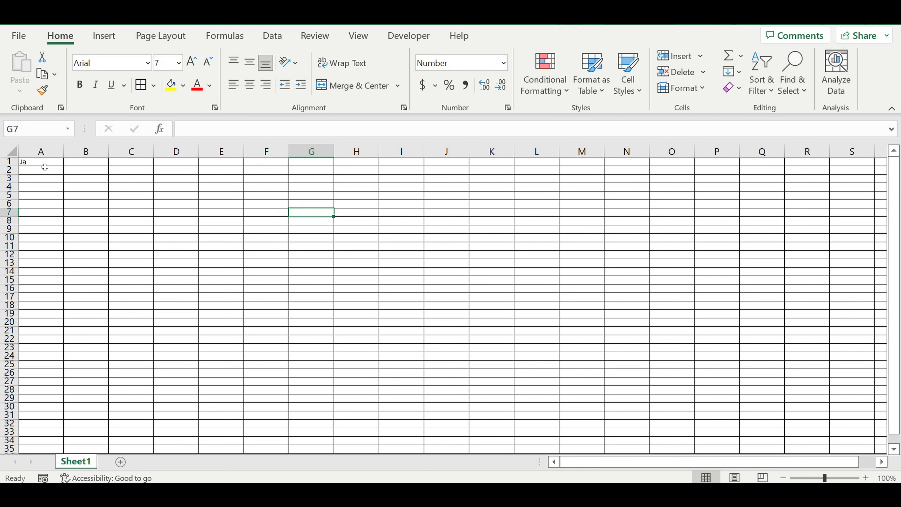
Step: Complete cell A1's entry as January
{"action": "left_click", "coordinate": [40, 162]}
{"action": "left_click", "coordinate": [198, 130]}
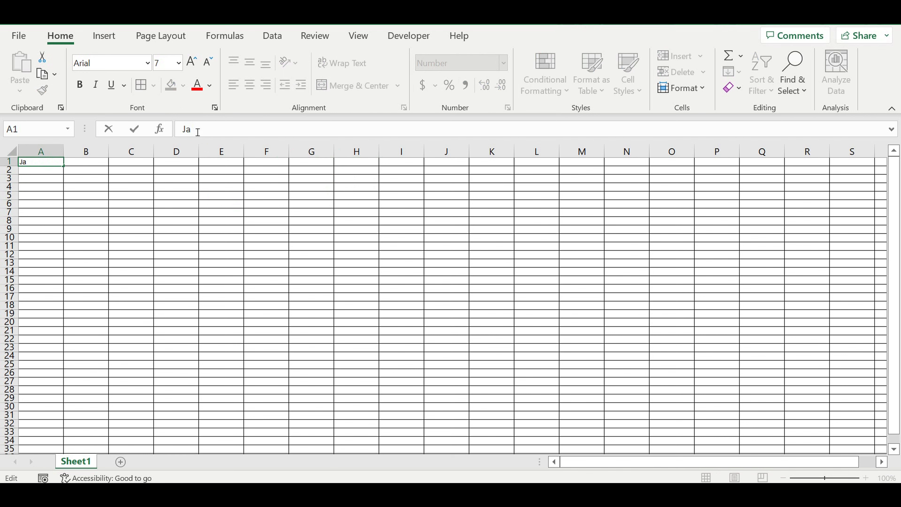
{"action": "type", "text": "nuary"}
{"action": "key", "text": "Return"}
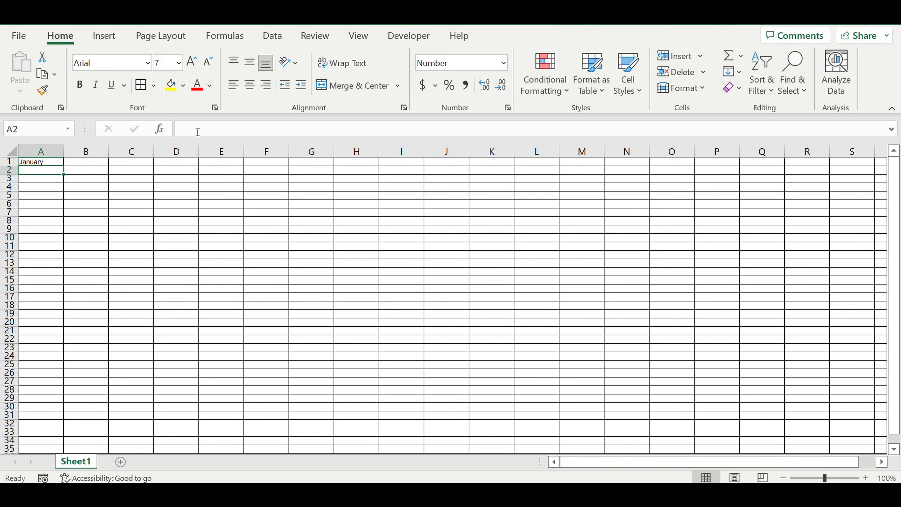
Step: Make the whole sheet bold
{"action": "left_click", "coordinate": [12, 152]}
{"action": "left_click", "coordinate": [79, 85]}
{"action": "left_click", "coordinate": [105, 168]}
Step: Autofill the months from January down to December in column A through row 12
{"action": "left_click", "coordinate": [61, 163]}
{"action": "left_click_drag", "start_coordinate": [63, 166], "coordinate": [50, 256]}
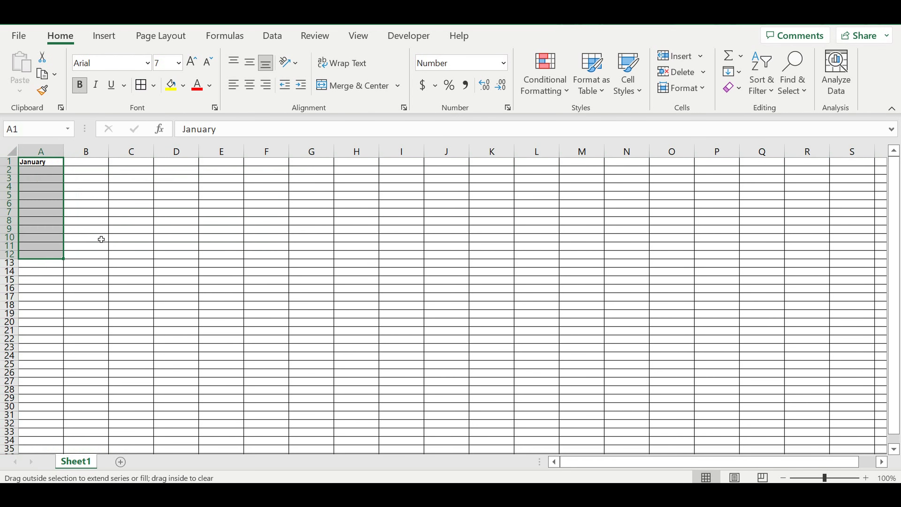
{"action": "left_click", "coordinate": [117, 217]}
Step: Enter the year 2022 in cell B1
{"action": "left_click", "coordinate": [99, 162]}
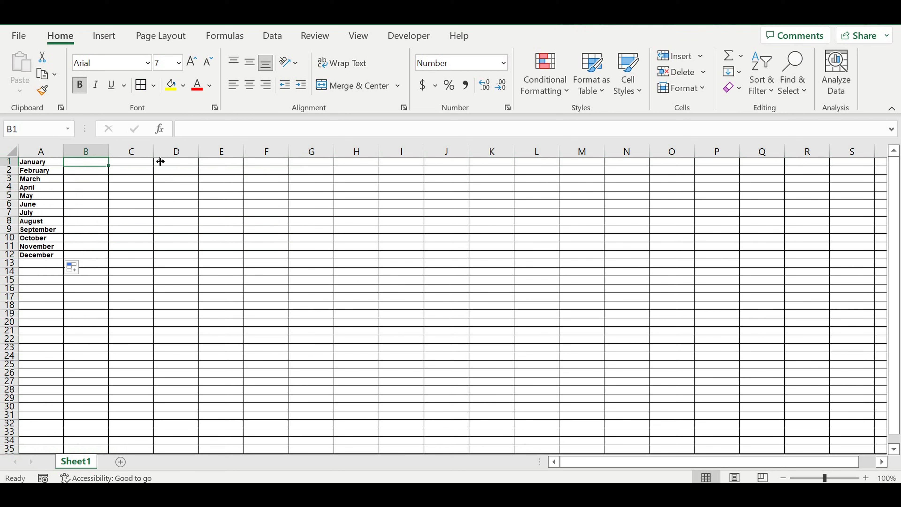
{"action": "type", "text": "2022"}
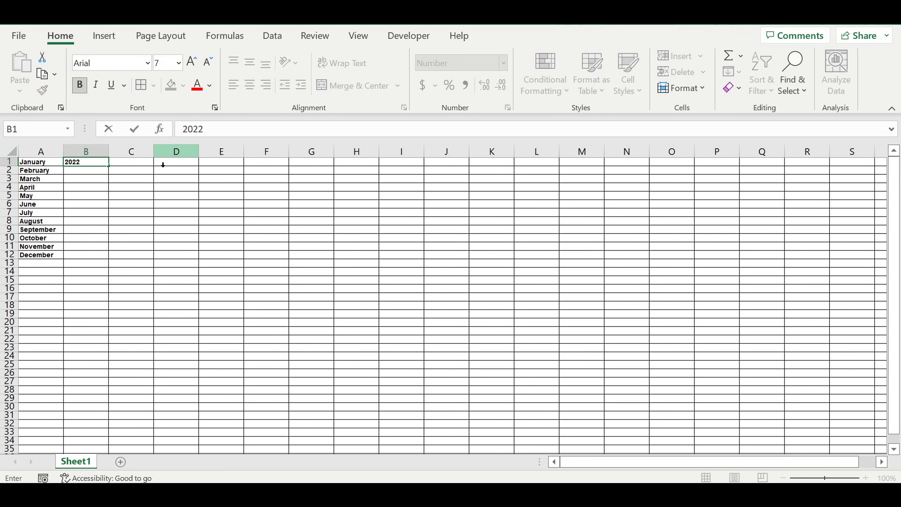
{"action": "key", "text": "Return"}
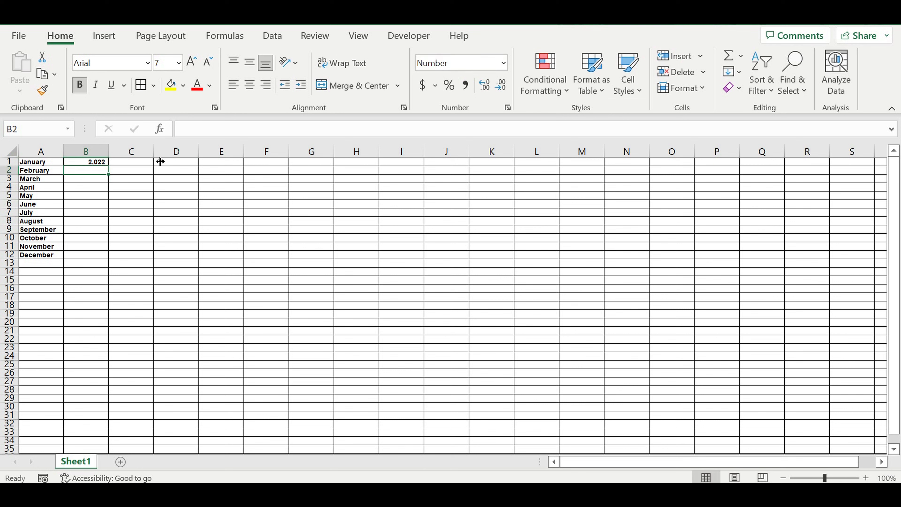
Step: Enter the formula =B1+1 in cell B2
{"action": "type", "text": "="}
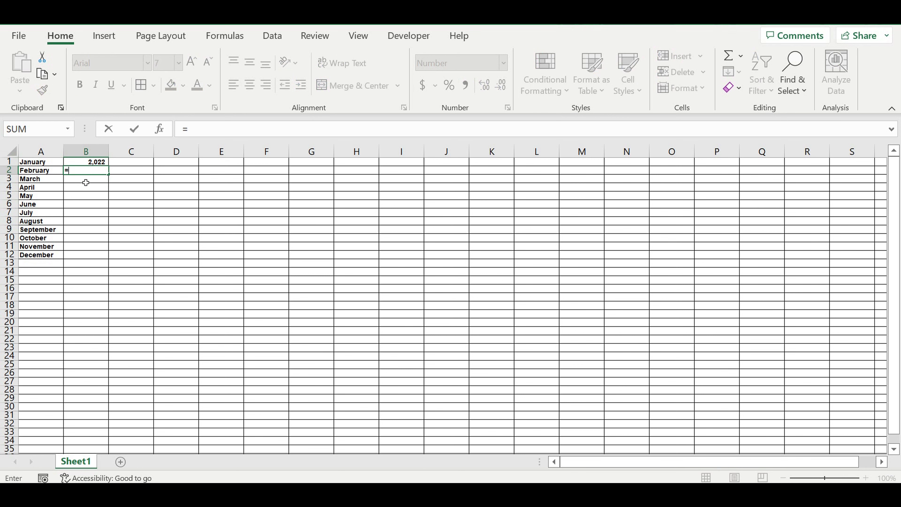
{"action": "left_click", "coordinate": [89, 162]}
{"action": "type", "text": "+1"}
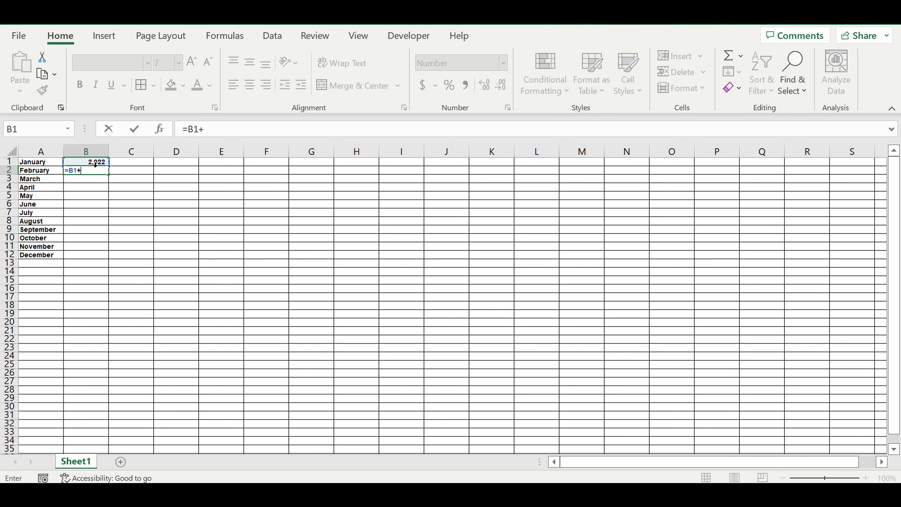
{"action": "key", "text": "Return"}
Step: Fill B2's formula down column B to row 10
{"action": "left_click", "coordinate": [94, 172]}
{"action": "left_click_drag", "start_coordinate": [108, 174], "coordinate": [100, 245]}
{"action": "left_click", "coordinate": [142, 197]}
Step: Format B1:B10 as numbers without the 1000 separator
{"action": "left_click_drag", "start_coordinate": [88, 163], "coordinate": [76, 240]}
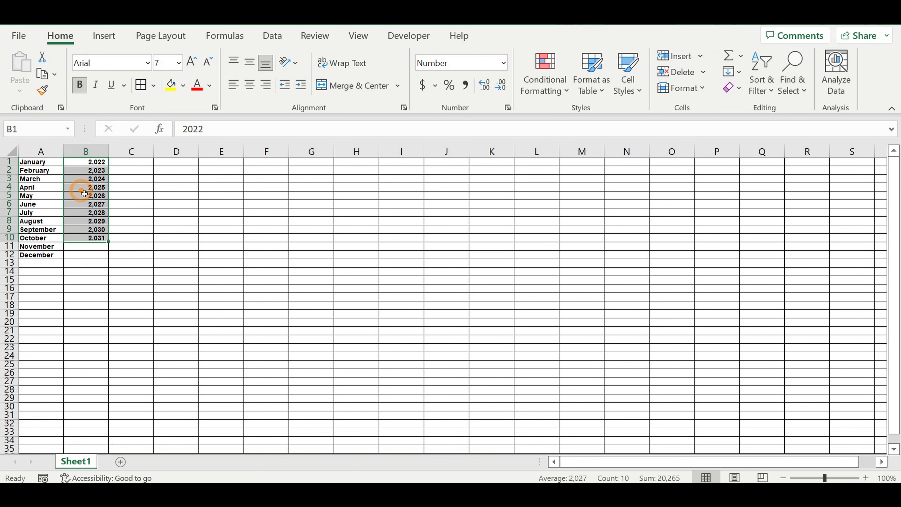
{"action": "right_click", "coordinate": [84, 194]}
{"action": "left_click", "coordinate": [143, 405]}
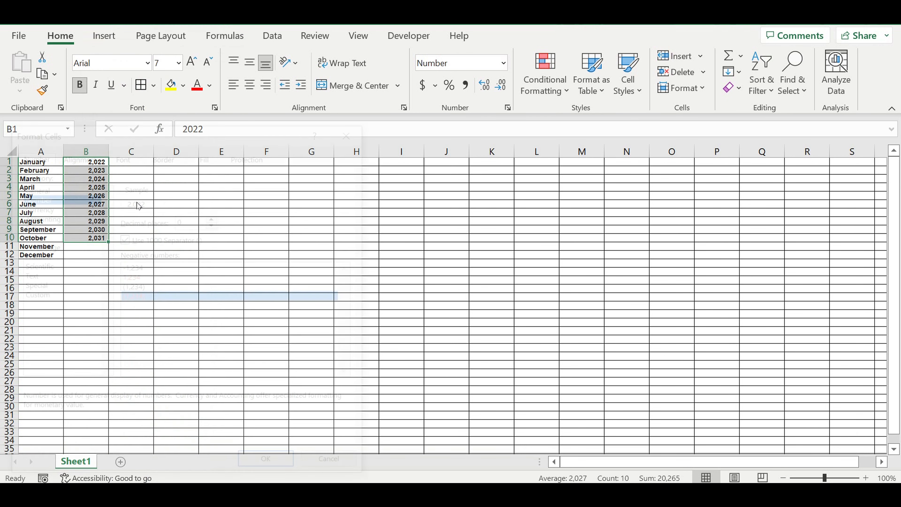
{"action": "left_click", "coordinate": [123, 238]}
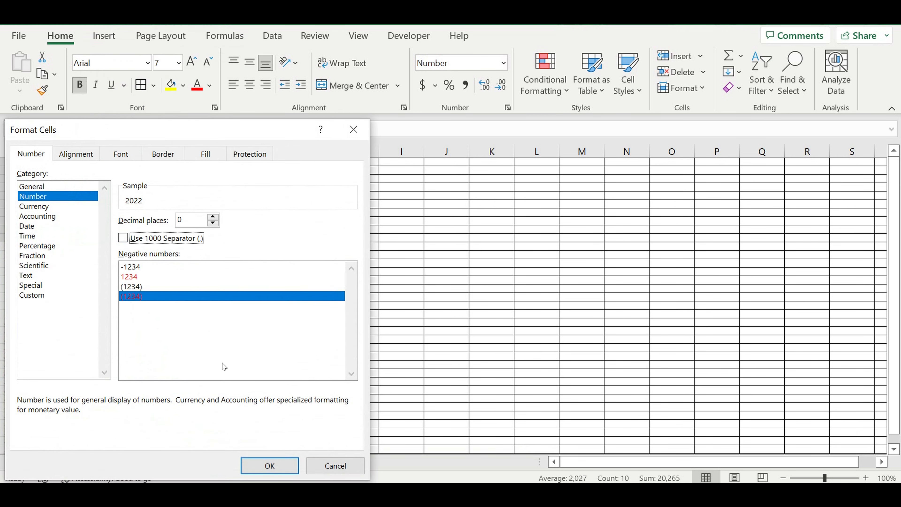
{"action": "left_click", "coordinate": [270, 465]}
{"action": "left_click", "coordinate": [184, 296]}
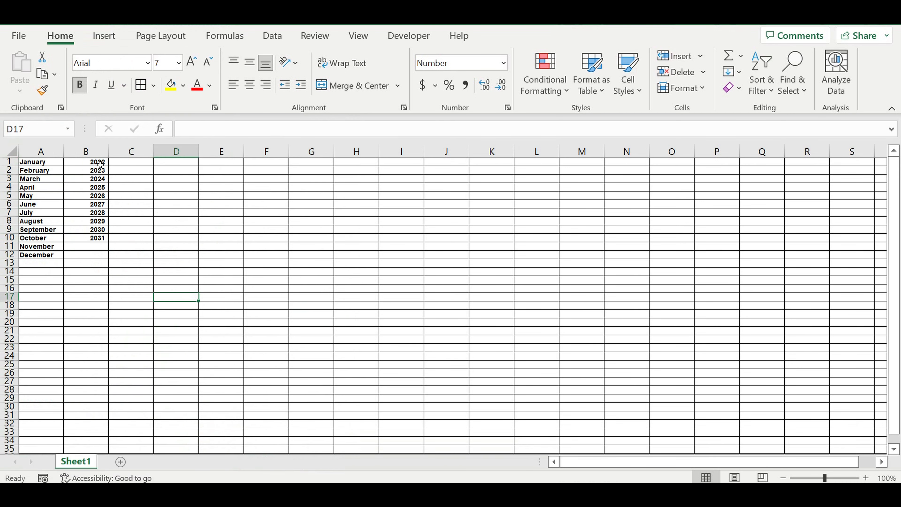
Step: Fill cell B1 with light blue
{"action": "left_click", "coordinate": [101, 162]}
{"action": "left_click", "coordinate": [184, 84]}
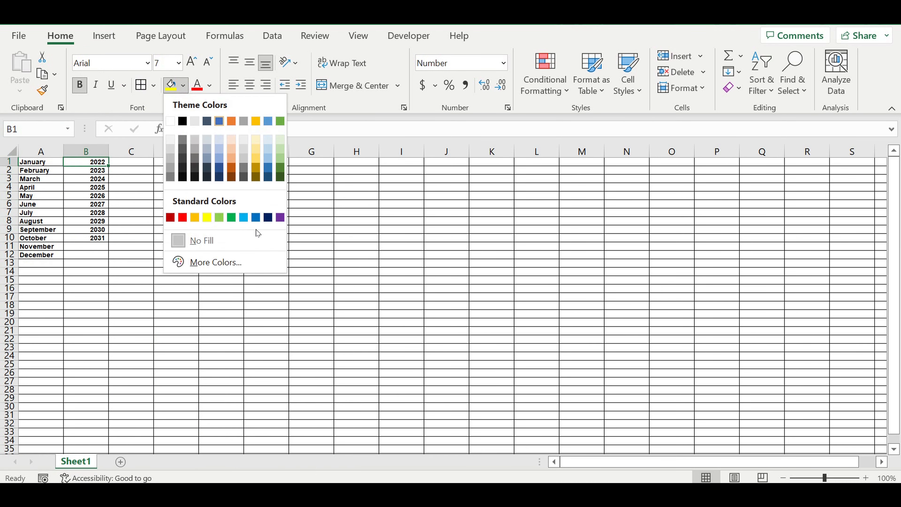
{"action": "left_click", "coordinate": [244, 216]}
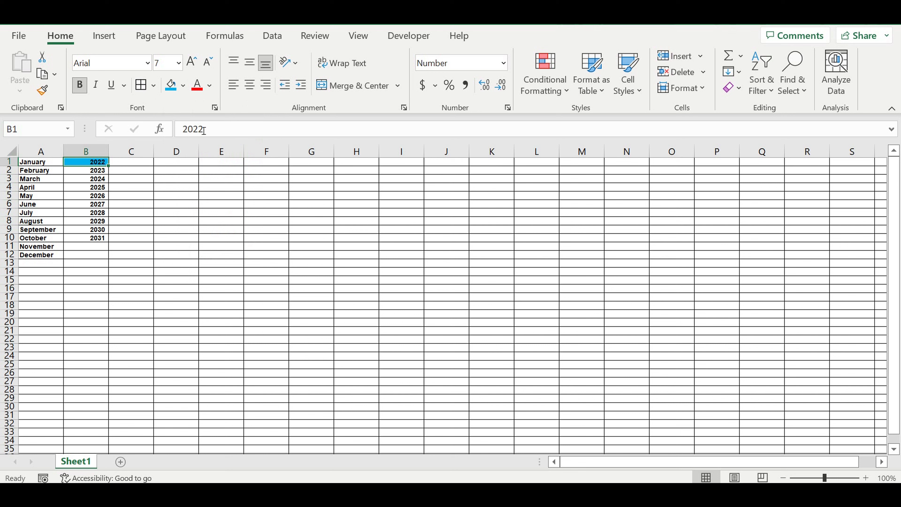
Step: Set cell B1's font color to white
{"action": "left_click", "coordinate": [212, 87]}
{"action": "left_click", "coordinate": [203, 143]}
{"action": "left_click", "coordinate": [161, 195]}
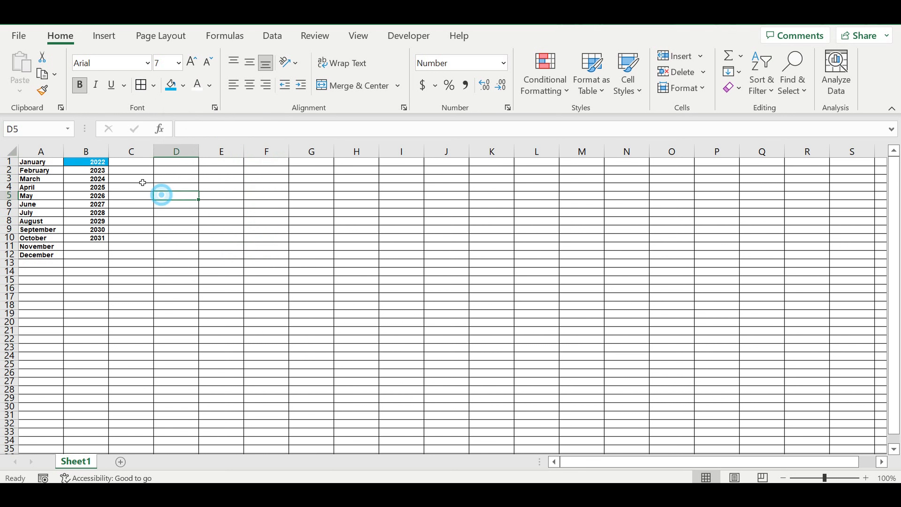
Step: Change the start year in B1 to 2023
{"action": "left_click", "coordinate": [100, 162]}
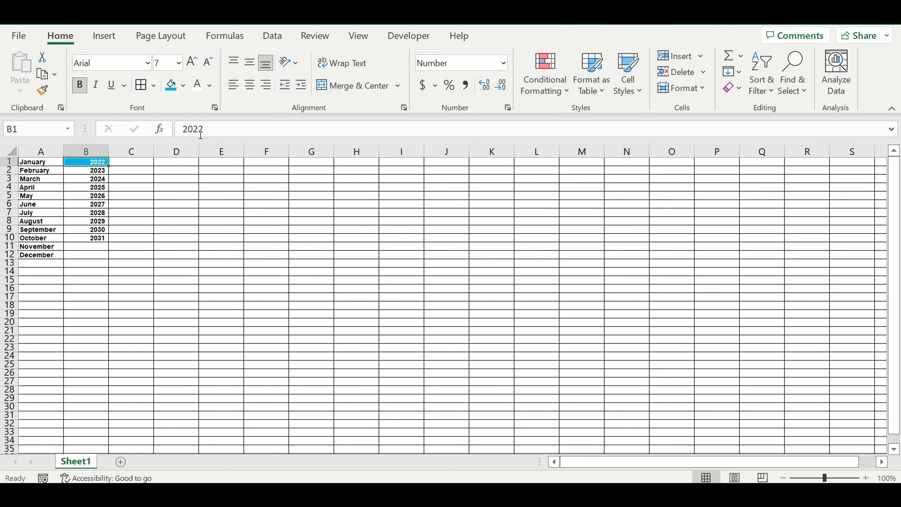
{"action": "left_click_drag", "start_coordinate": [199, 133], "coordinate": [233, 133]}
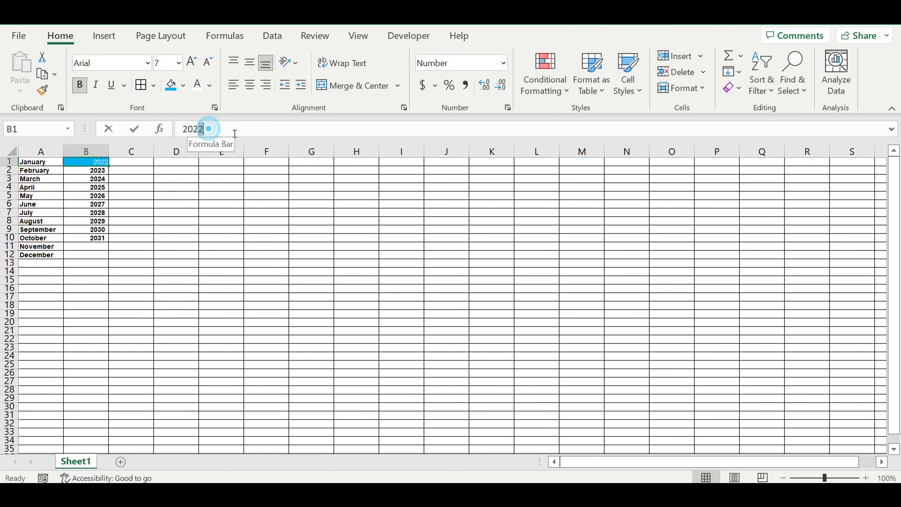
{"action": "type", "text": "3"}
{"action": "key", "text": "Return"}
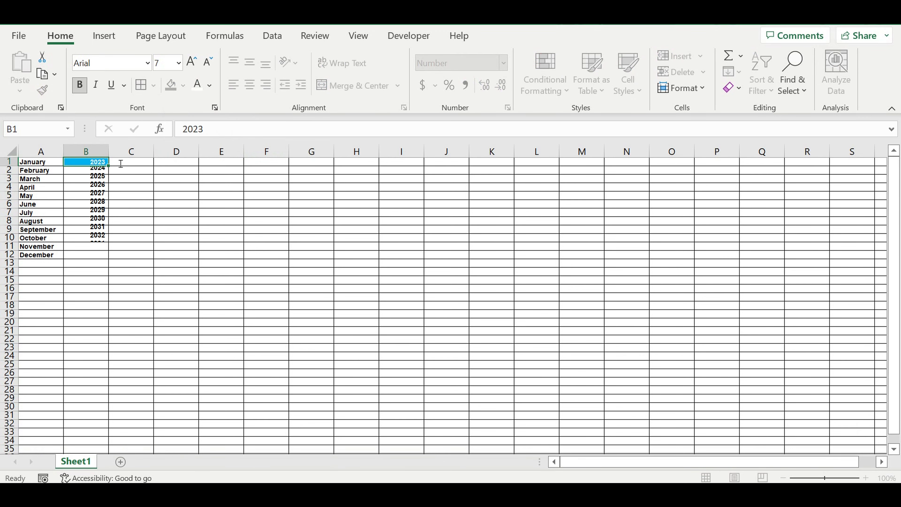
Step: Change the start year in B1 to 2024
{"action": "left_click", "coordinate": [92, 161]}
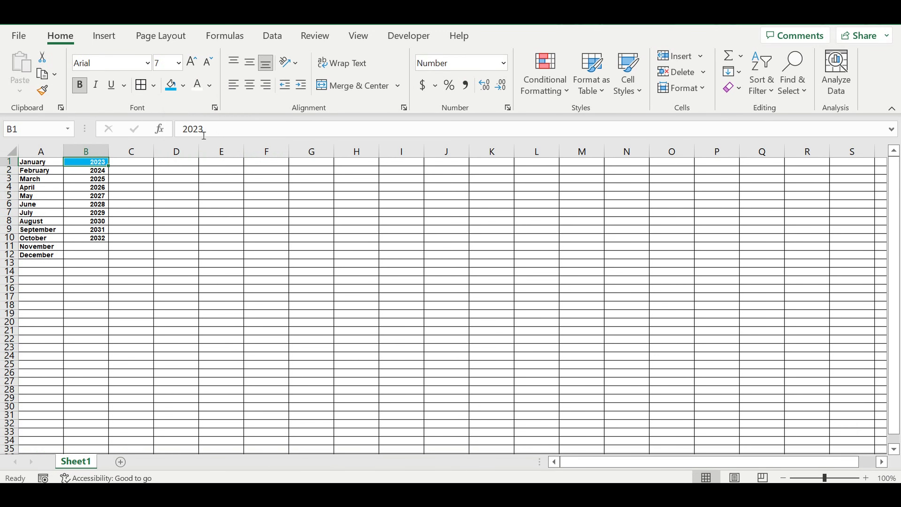
{"action": "left_click_drag", "start_coordinate": [200, 133], "coordinate": [241, 134]}
{"action": "type", "text": "4"}
{"action": "key", "text": "Return"}
Step: Set the start year in B1 back to 2022
{"action": "left_click", "coordinate": [101, 164]}
{"action": "left_click_drag", "start_coordinate": [203, 132], "coordinate": [243, 132]}
{"action": "type", "text": "2"}
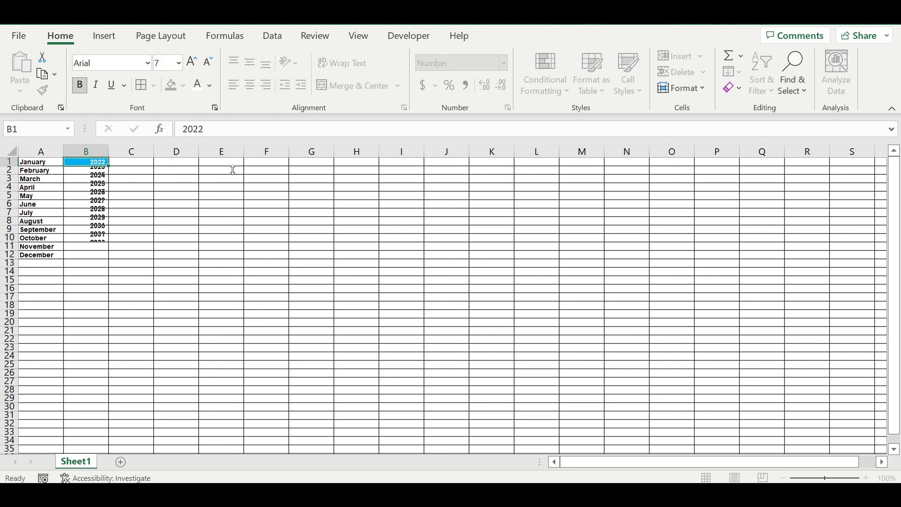
{"action": "left_click", "coordinate": [183, 211]}
Step: Fill the entire row 13 with black
{"action": "left_click", "coordinate": [171, 263]}
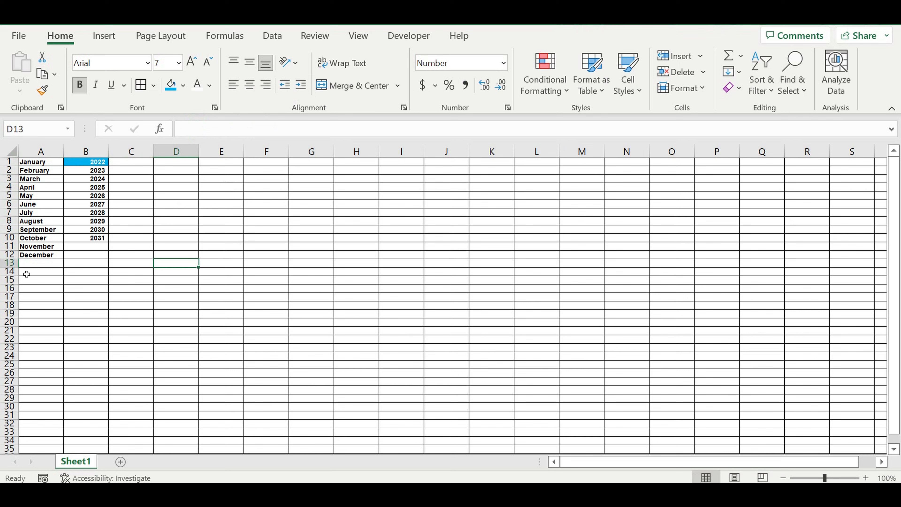
{"action": "left_click", "coordinate": [9, 263]}
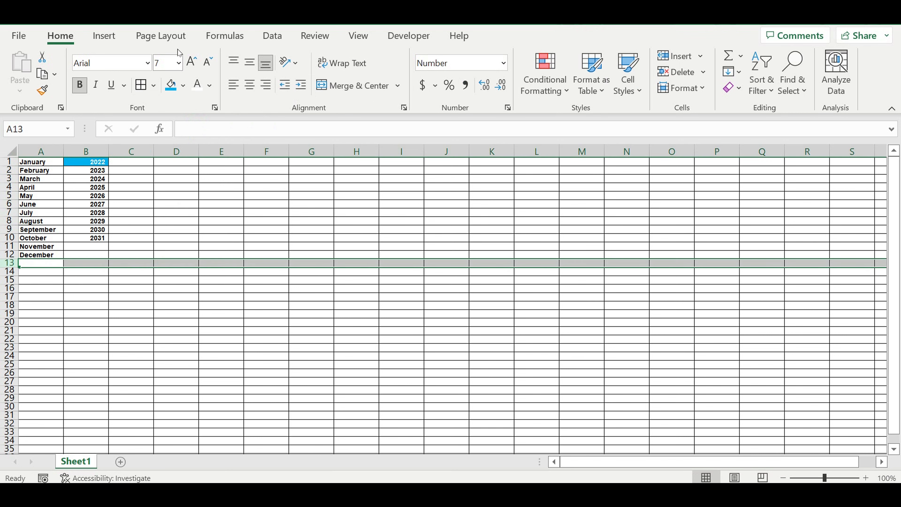
{"action": "left_click", "coordinate": [183, 85]}
{"action": "left_click", "coordinate": [183, 121]}
{"action": "left_click", "coordinate": [232, 230]}
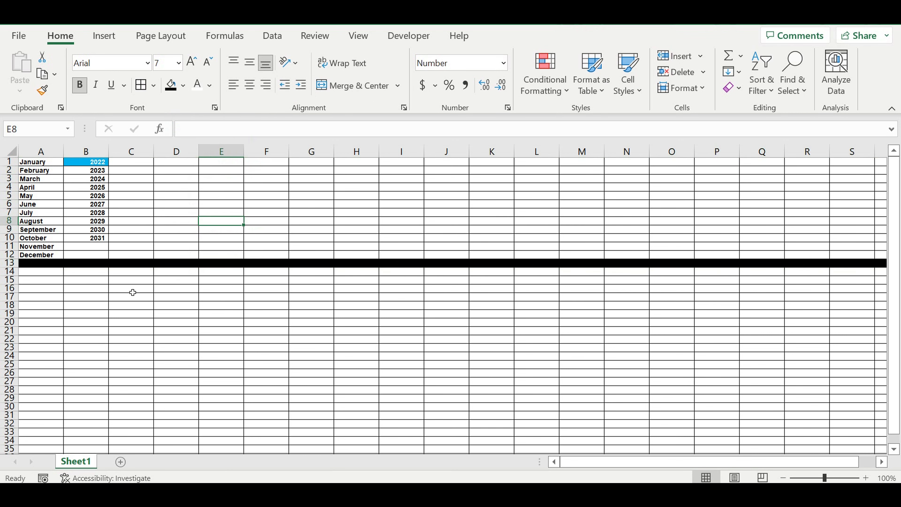
Step: Enter the label Average check in cell A14
{"action": "left_click", "coordinate": [129, 280]}
{"action": "left_click", "coordinate": [50, 272]}
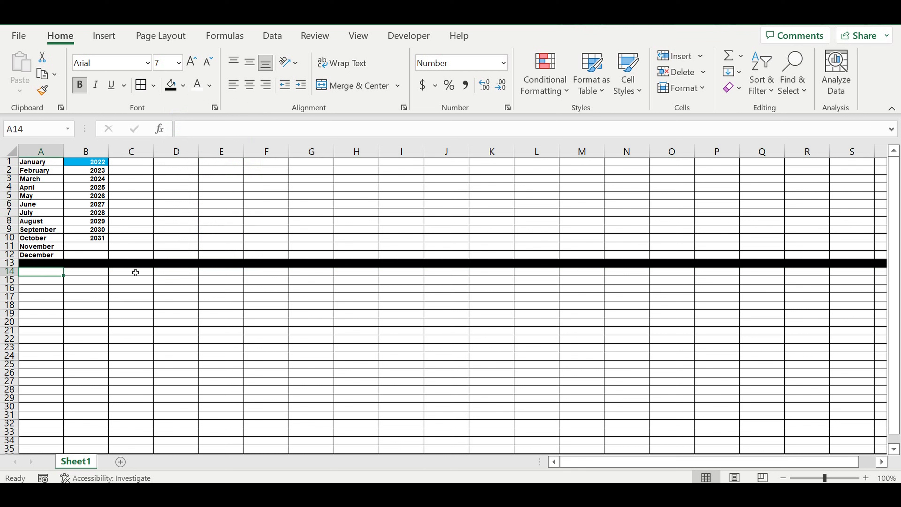
{"action": "type", "text": "Average check"}
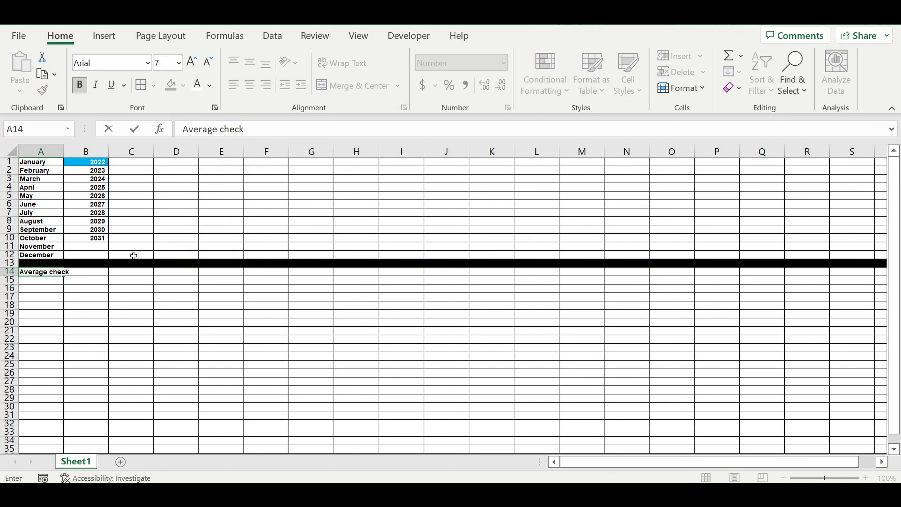
{"action": "left_click", "coordinate": [86, 263]}
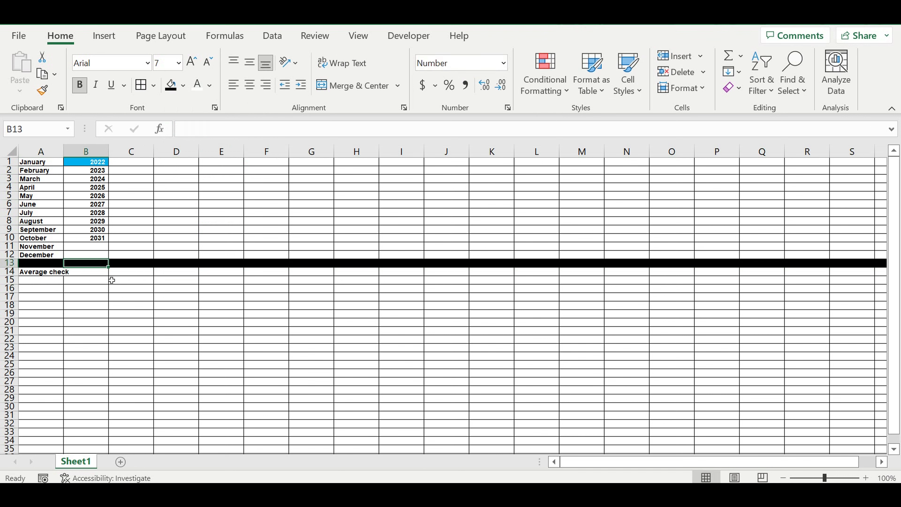
Step: Enter 20 as the average check value in cell B14
{"action": "left_click", "coordinate": [94, 272]}
{"action": "type", "text": "20"}
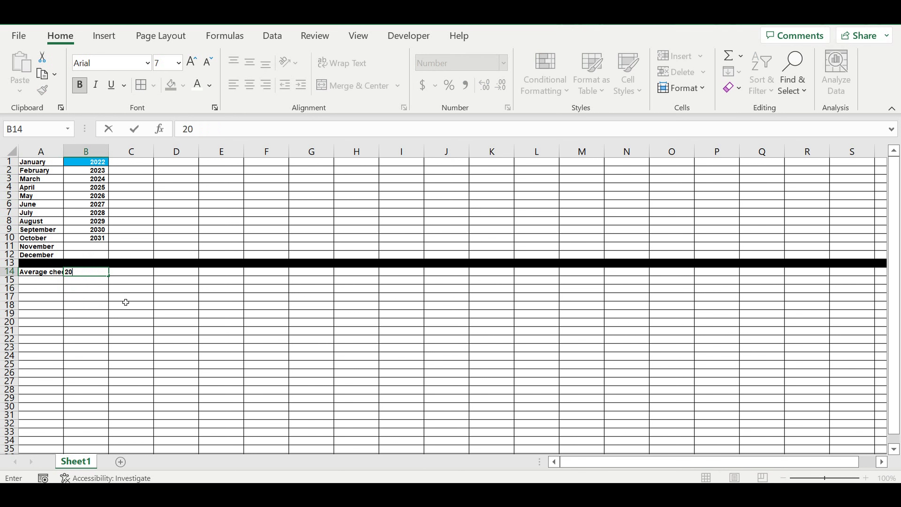
{"action": "left_click", "coordinate": [125, 301]}
Step: Give cell B14 a blue fill with white text
{"action": "left_click", "coordinate": [101, 274]}
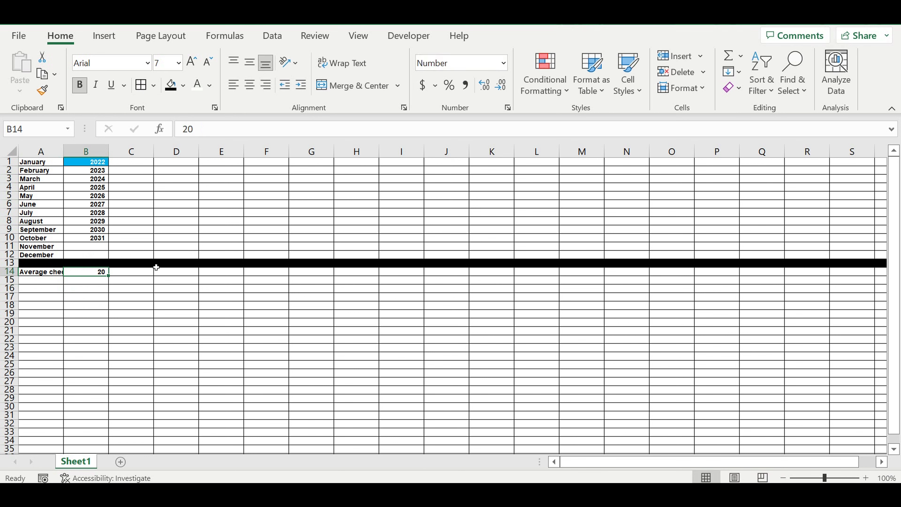
{"action": "left_click", "coordinate": [198, 88]}
{"action": "left_click", "coordinate": [189, 88]}
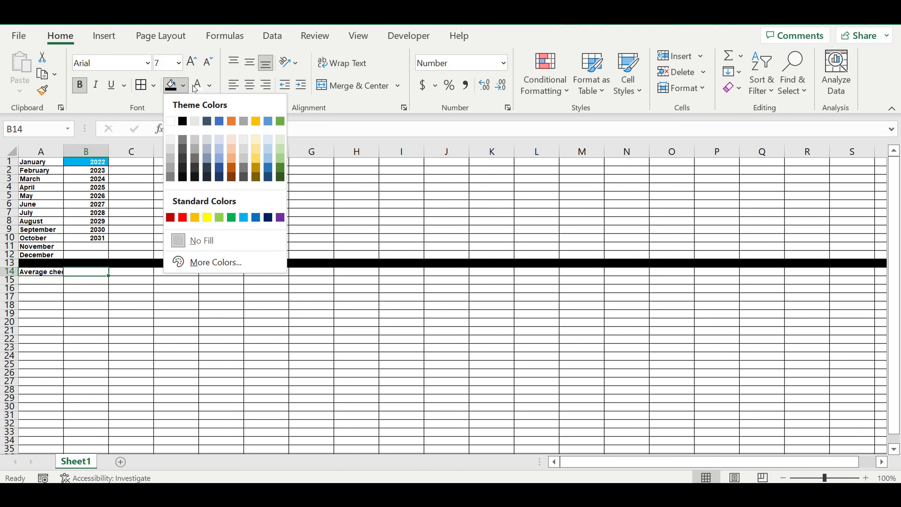
{"action": "left_click", "coordinate": [248, 217]}
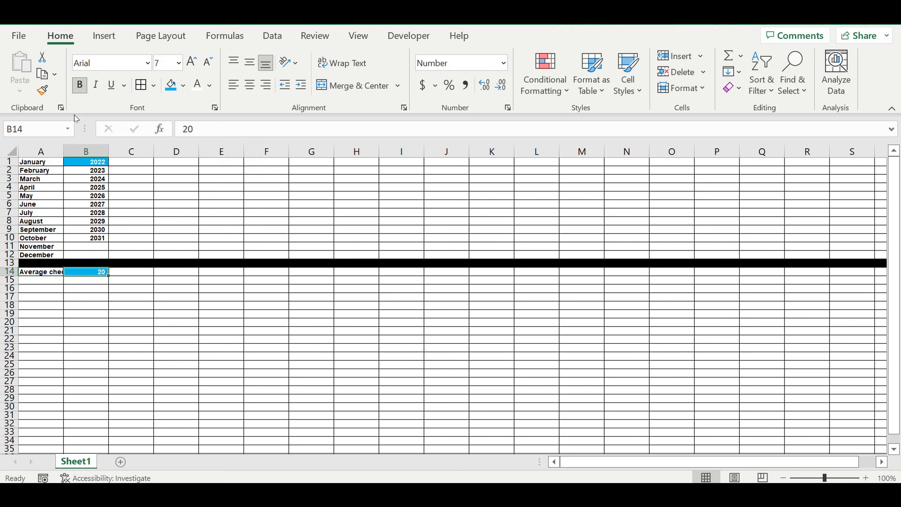
Step: Autofit the widths of columns A and B to their contents
{"action": "double_click", "coordinate": [64, 152]}
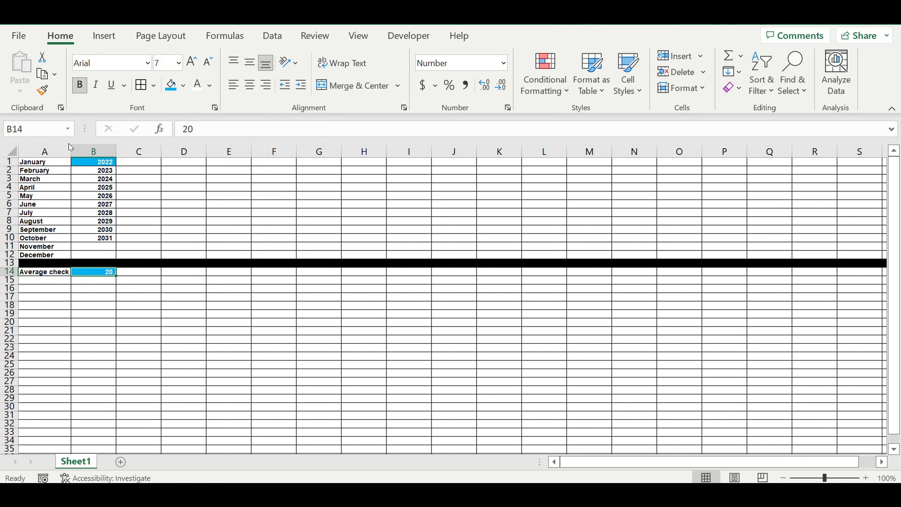
{"action": "left_click", "coordinate": [128, 299]}
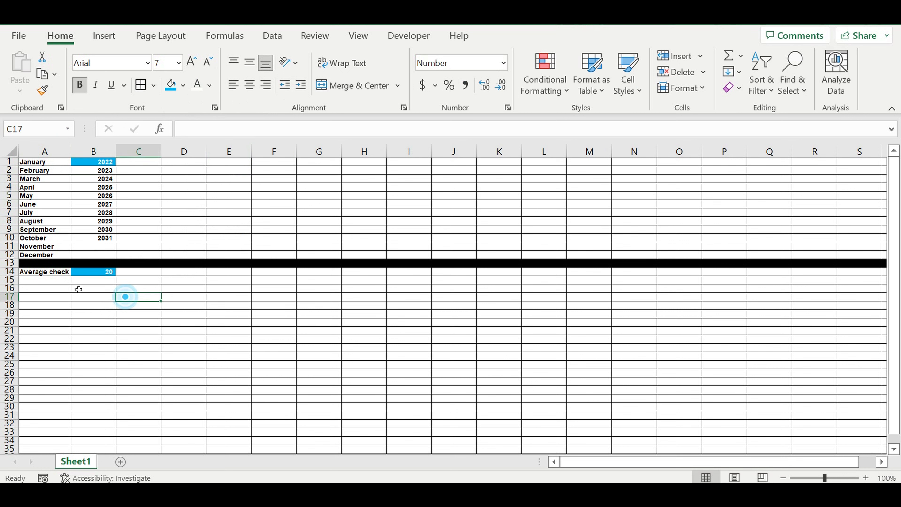
{"action": "left_click", "coordinate": [50, 275]}
{"action": "left_click", "coordinate": [98, 275]}
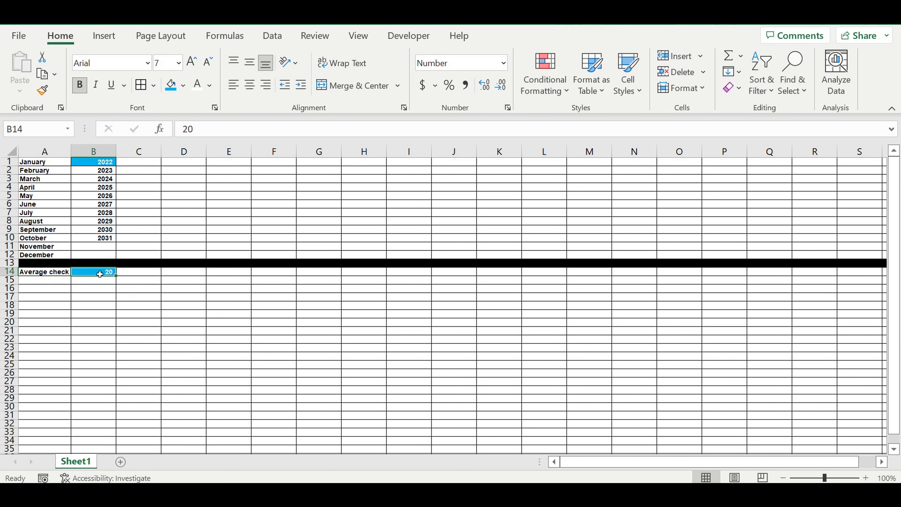
{"action": "double_click", "coordinate": [116, 155]}
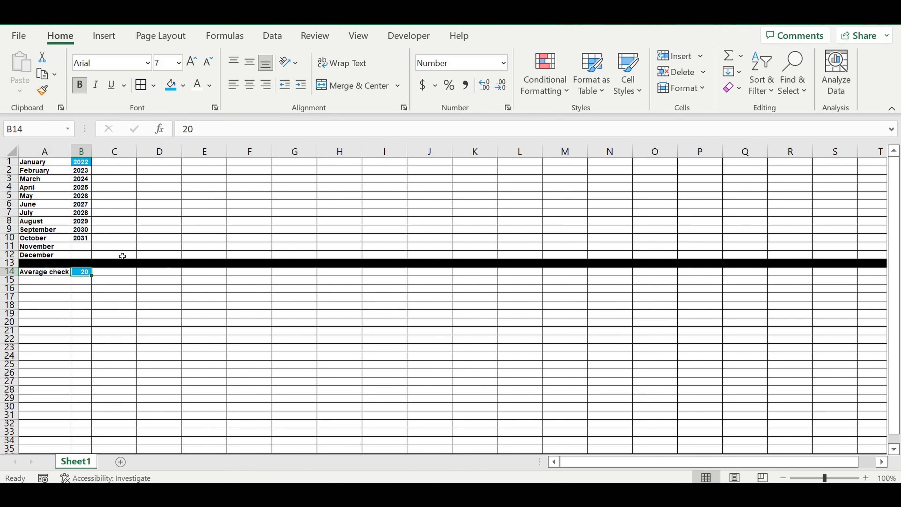
{"action": "left_click", "coordinate": [47, 281]}
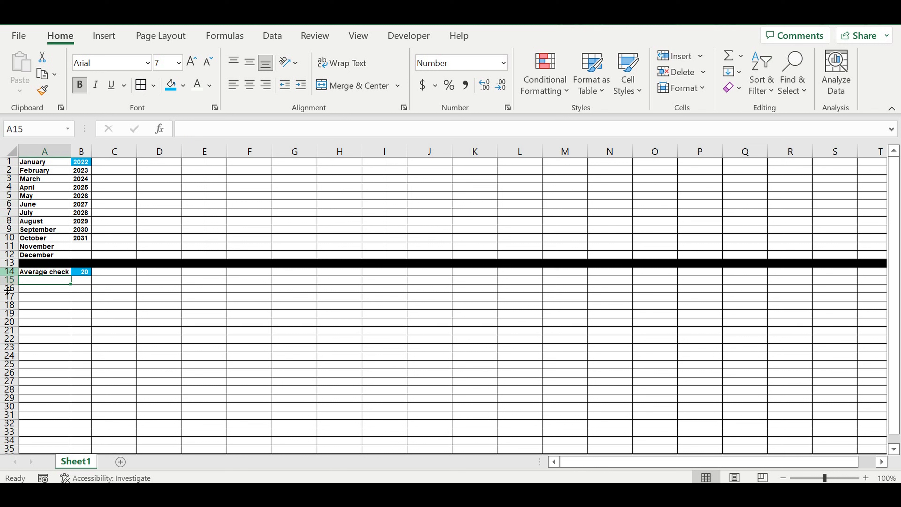
{"action": "left_click", "coordinate": [9, 280]}
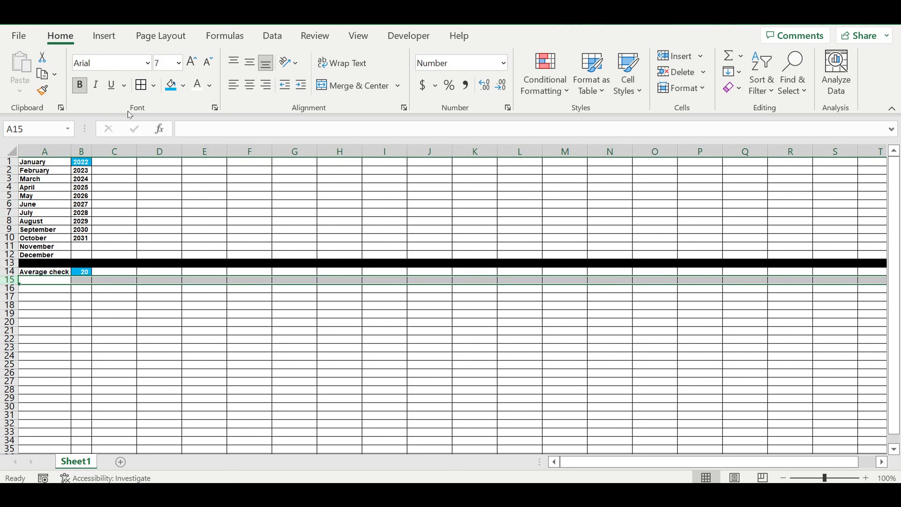
{"action": "left_click", "coordinate": [184, 85]}
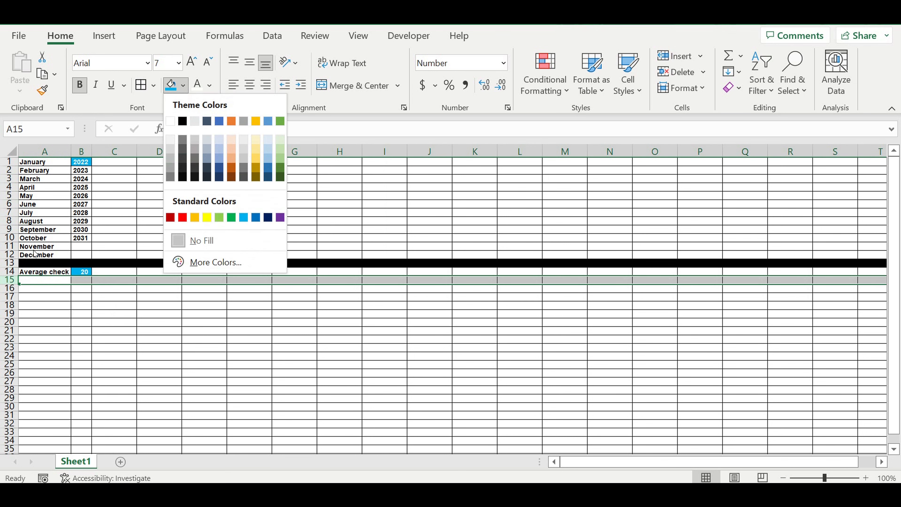
{"action": "left_click", "coordinate": [39, 281]}
Step: Enter the label Direct expenses in average check (%) in A15 and autofit column A to fit it
{"action": "left_click", "coordinate": [36, 280]}
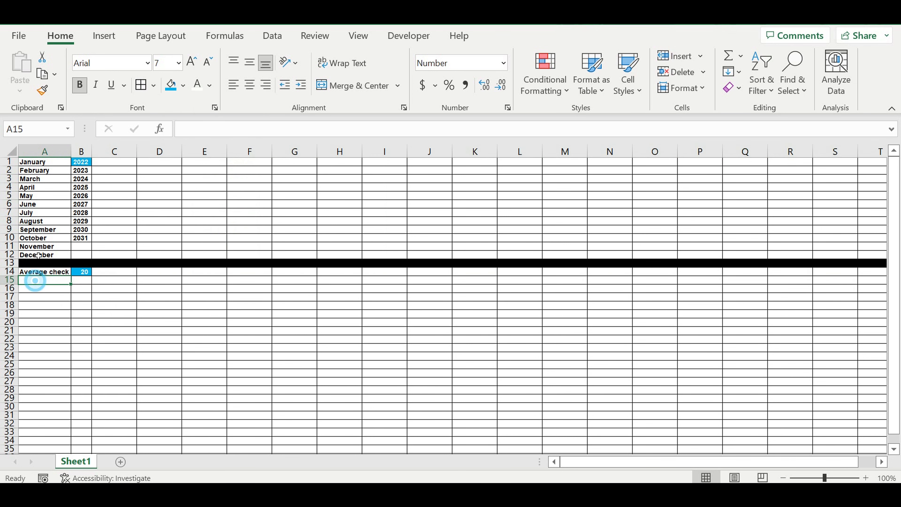
{"action": "type", "text": "Direc"}
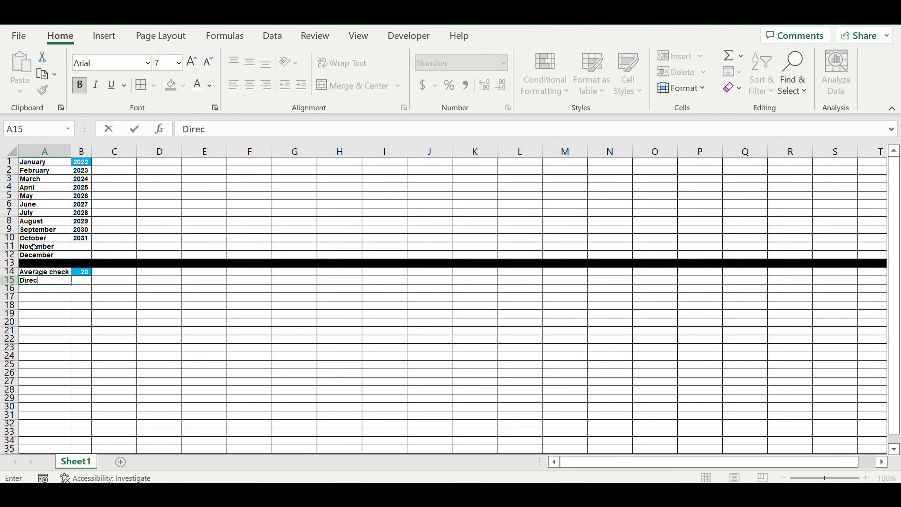
{"action": "type", "text": "t expenses in average"}
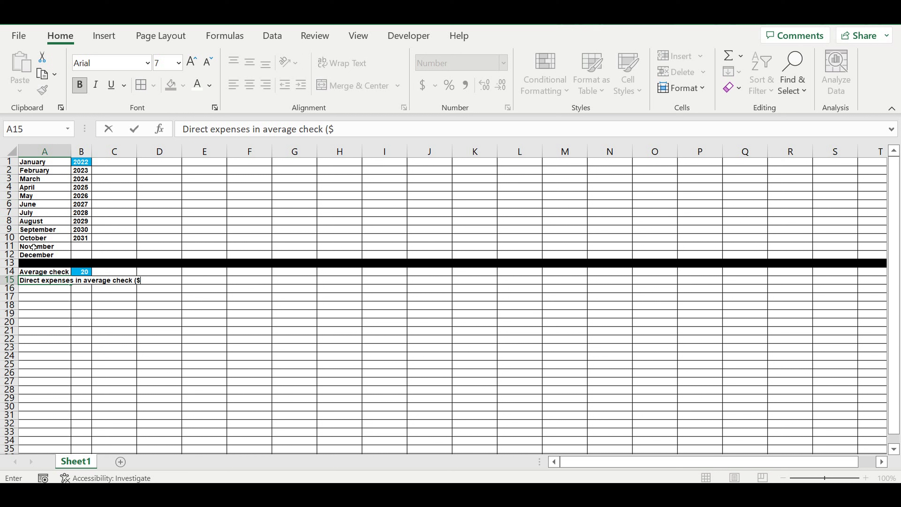
{"action": "type", "text": "check (%"}
{"action": "key", "text": "Return"}
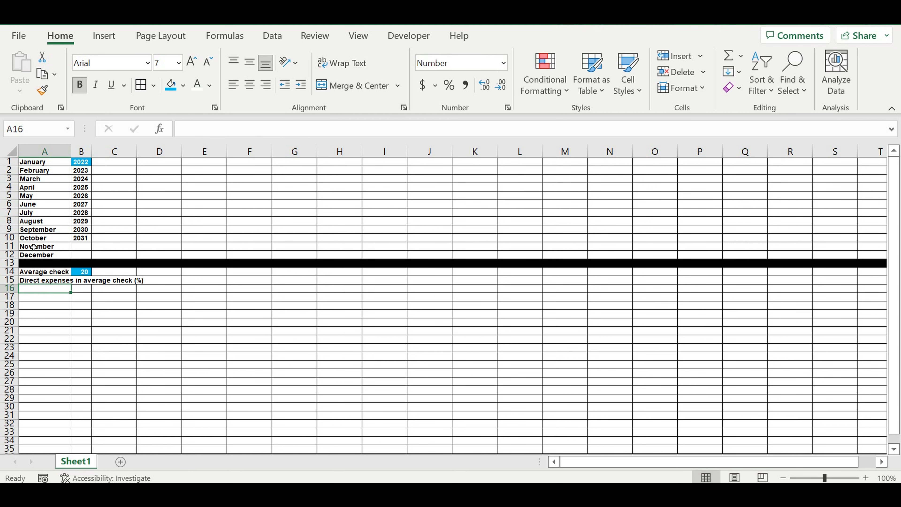
{"action": "double_click", "coordinate": [72, 158]}
{"action": "key", "text": "Up"}
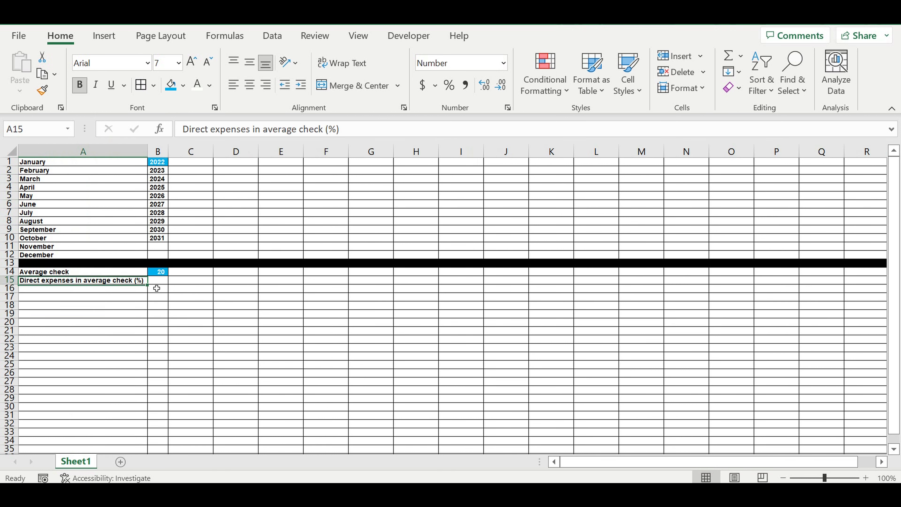
Step: Format cell B15 as a percentage and enter 30%
{"action": "left_click", "coordinate": [164, 281]}
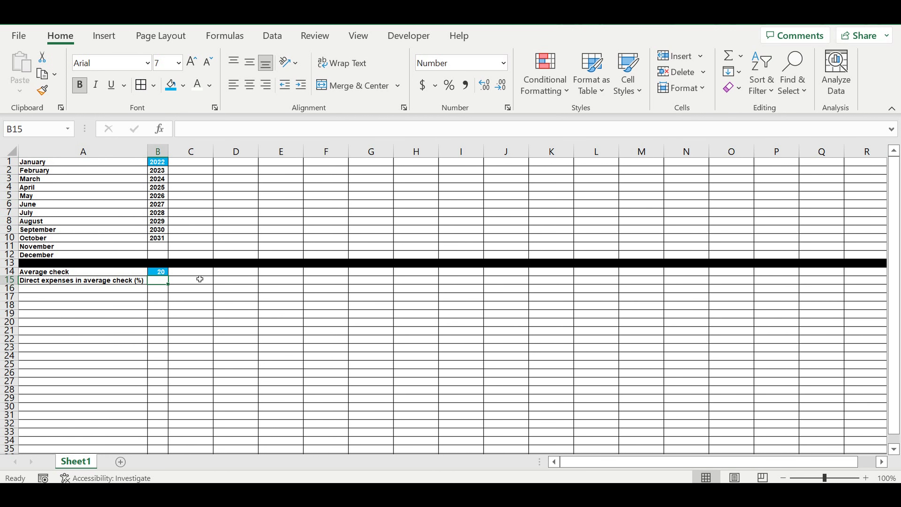
{"action": "left_click", "coordinate": [449, 85]}
{"action": "type", "text": "30"}
{"action": "left_click", "coordinate": [203, 300]}
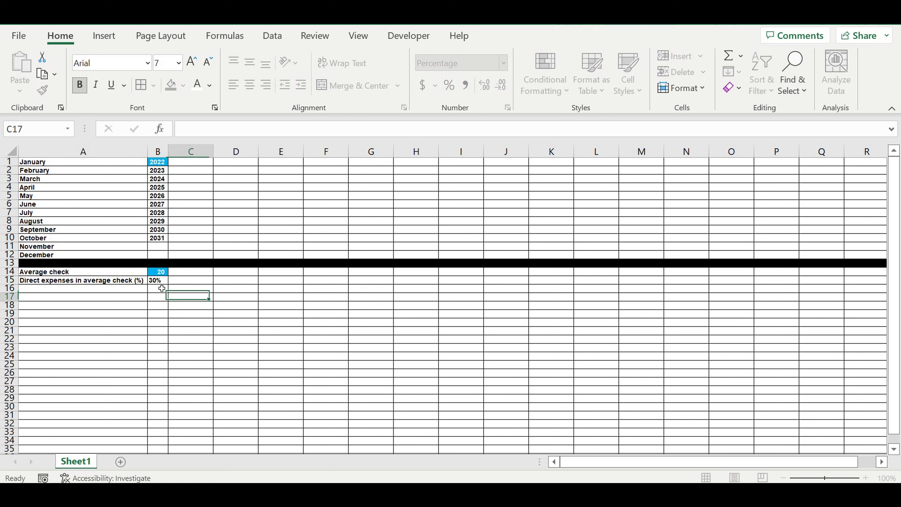
Step: Give cell B15 the same blue fill and white text as B14
{"action": "left_click", "coordinate": [160, 282]}
{"action": "left_click", "coordinate": [170, 85]}
{"action": "left_click", "coordinate": [197, 85]}
{"action": "left_click", "coordinate": [173, 314]}
{"action": "left_click", "coordinate": [160, 282]}
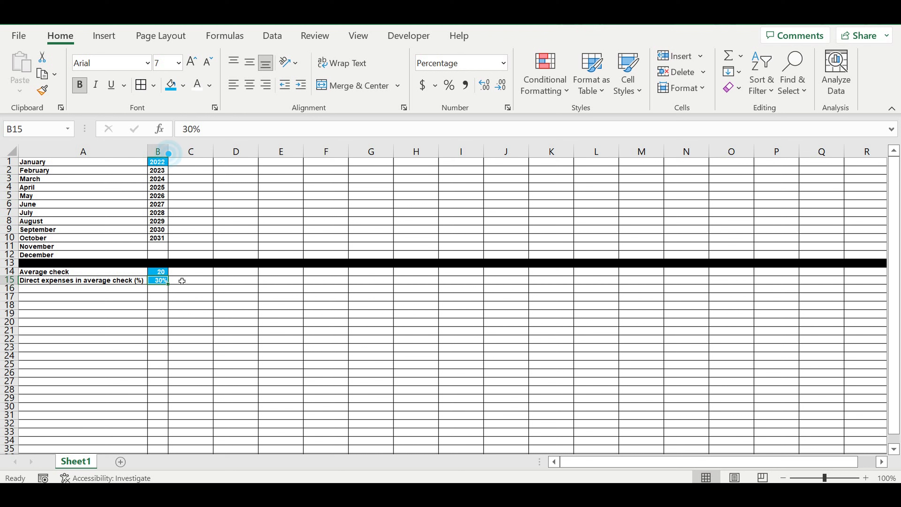
Step: Copy the A15 label down into A16 and change it to Direct expenses in average check ($)
{"action": "left_click", "coordinate": [126, 279]}
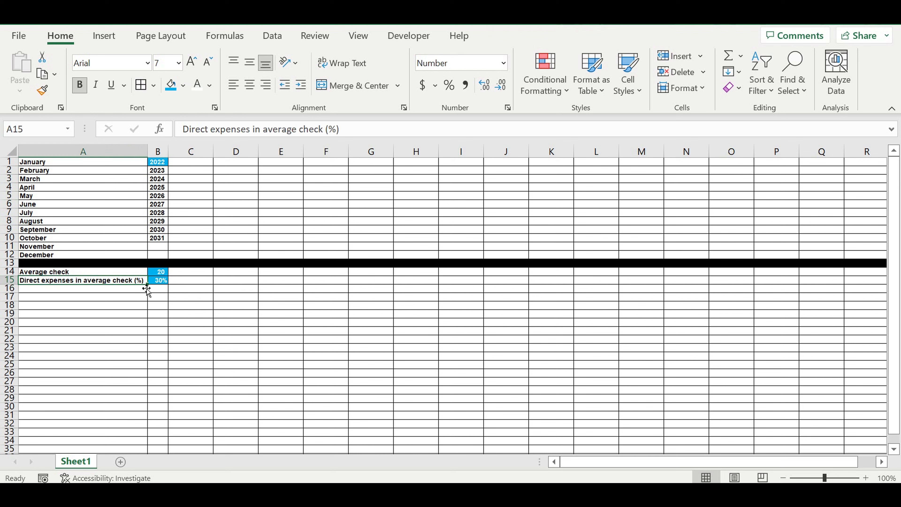
{"action": "left_click_drag", "start_coordinate": [149, 288], "coordinate": [128, 289]}
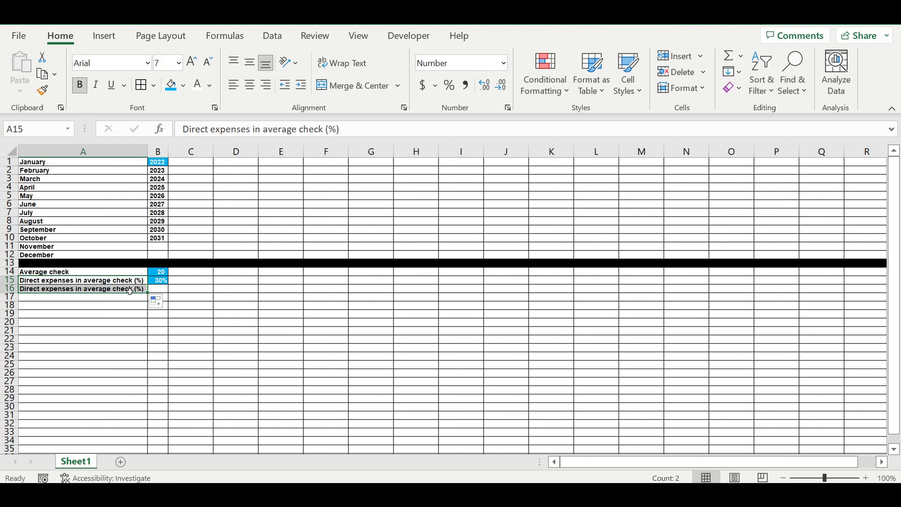
{"action": "double_click", "coordinate": [333, 130]}
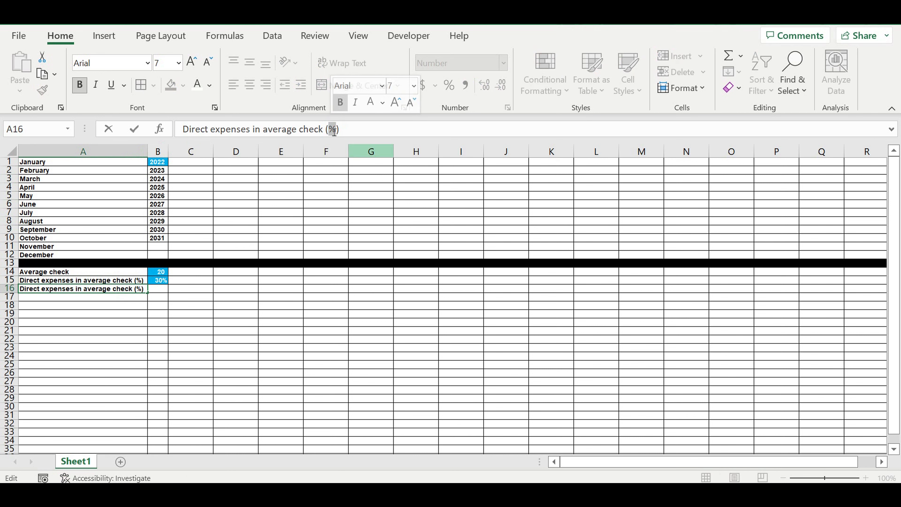
{"action": "type", "text": "$"}
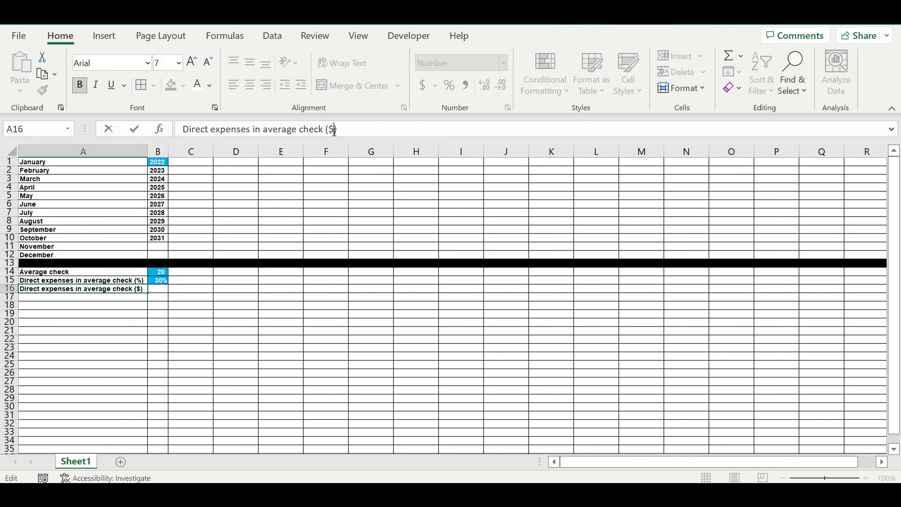
{"action": "key", "text": "Return"}
Step: Enter the formula =B14*B15 in cell B16
{"action": "left_click", "coordinate": [163, 292]}
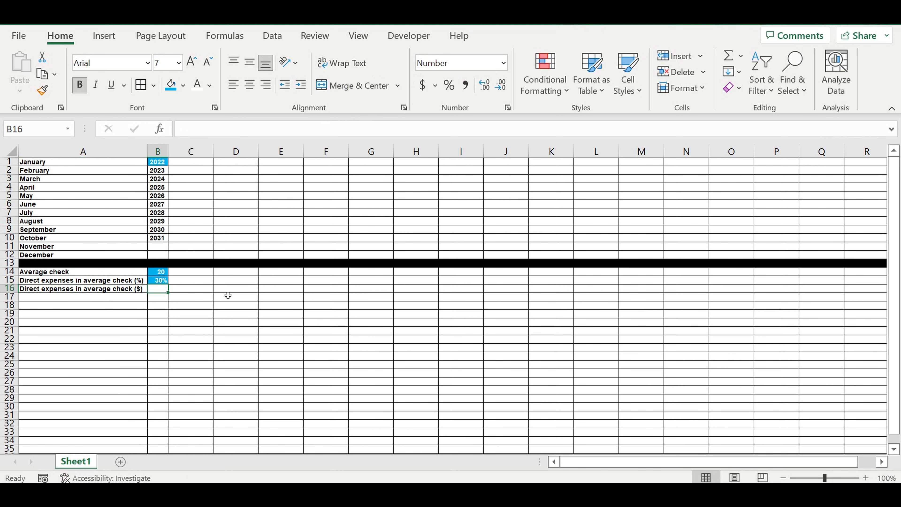
{"action": "type", "text": "="}
{"action": "left_click", "coordinate": [158, 273]}
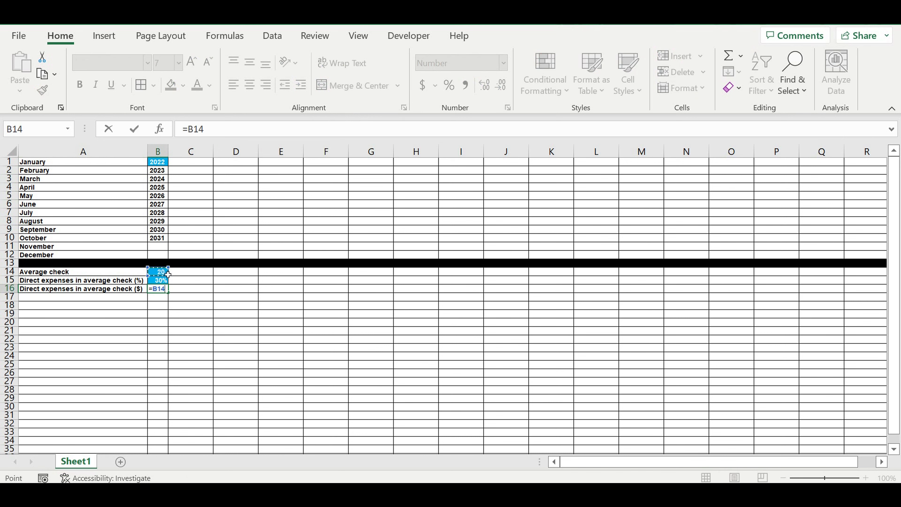
{"action": "type", "text": "*"}
{"action": "left_click", "coordinate": [159, 280]}
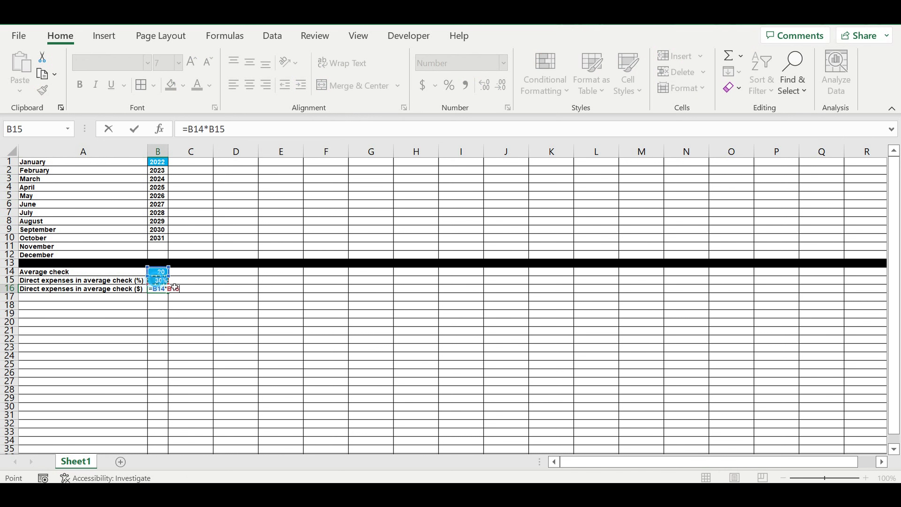
{"action": "key", "text": "Return"}
Step: Show cell B16 with two decimal places
{"action": "left_click", "coordinate": [158, 289]}
{"action": "left_click", "coordinate": [484, 86]}
{"action": "left_click", "coordinate": [485, 85]}
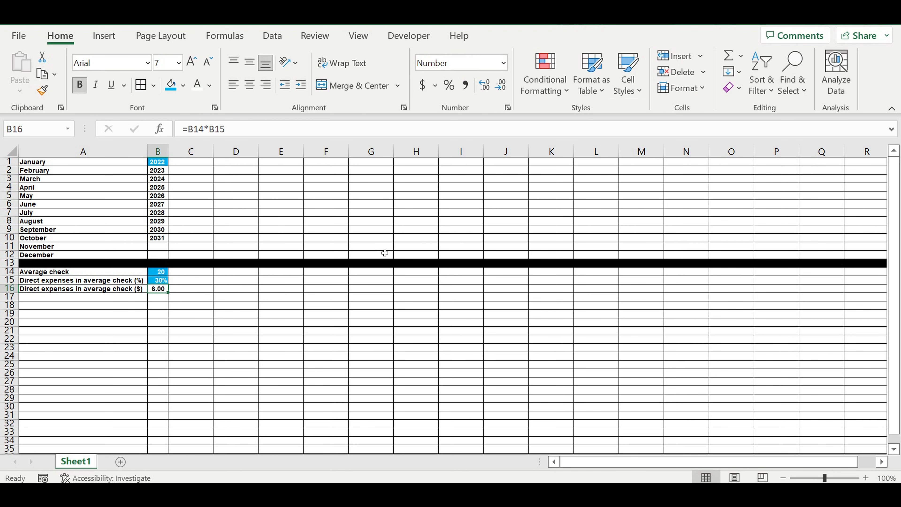
{"action": "left_click", "coordinate": [194, 337]}
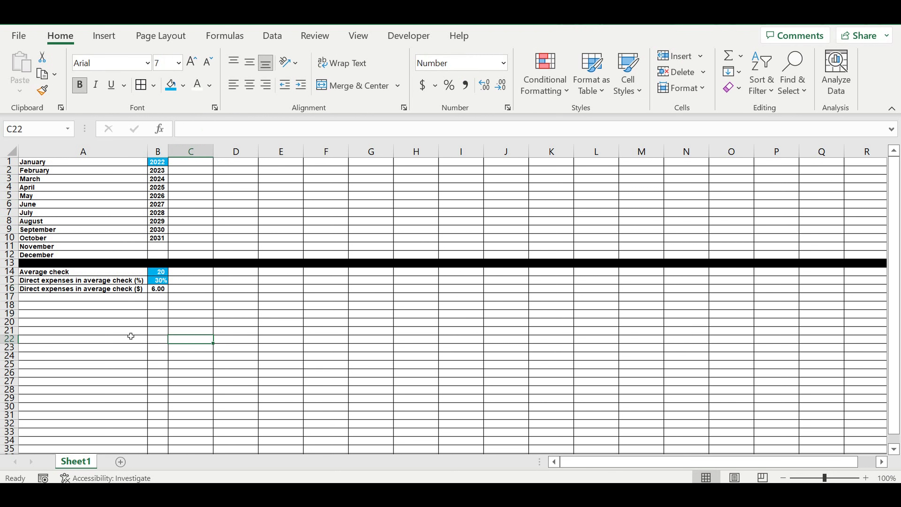
Step: Fill the entire row 17 with black as a separator
{"action": "left_click", "coordinate": [9, 296]}
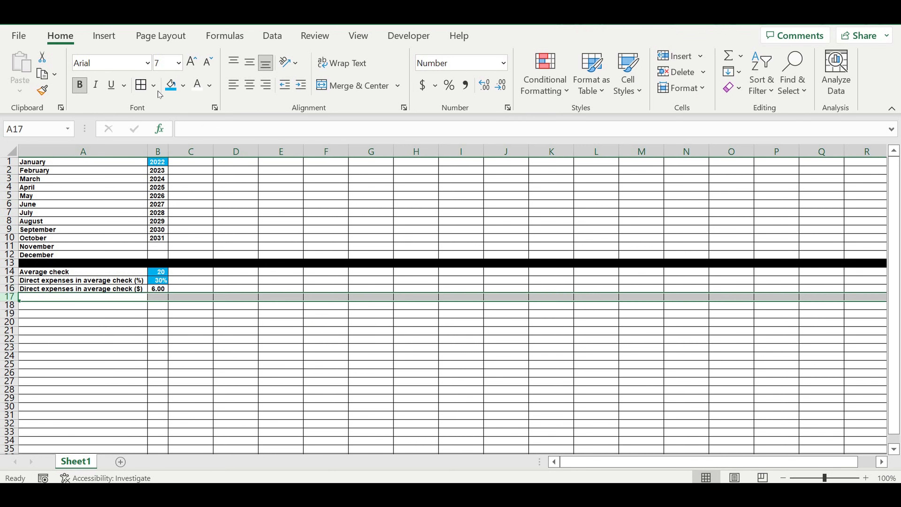
{"action": "left_click", "coordinate": [183, 86]}
{"action": "left_click", "coordinate": [185, 120]}
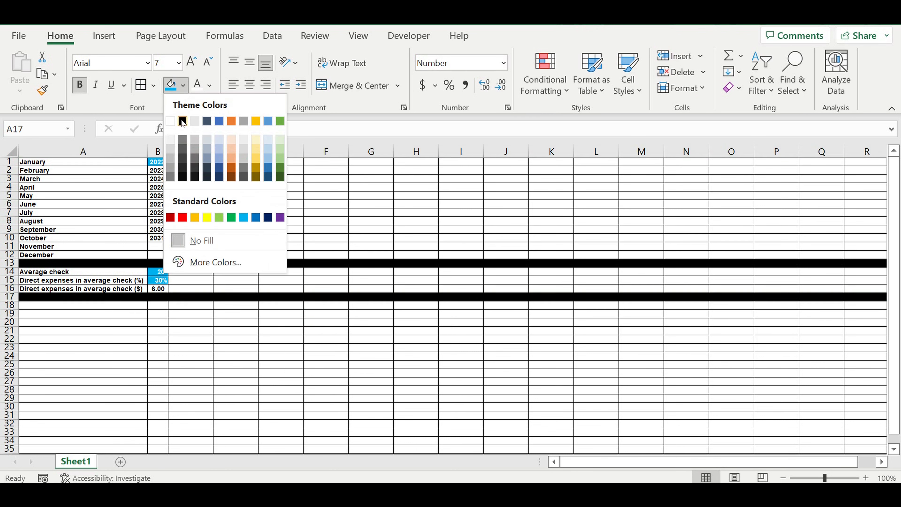
{"action": "left_click", "coordinate": [120, 323]}
Step: Enter the label Fixed expenses in cell A18
{"action": "left_click", "coordinate": [117, 306]}
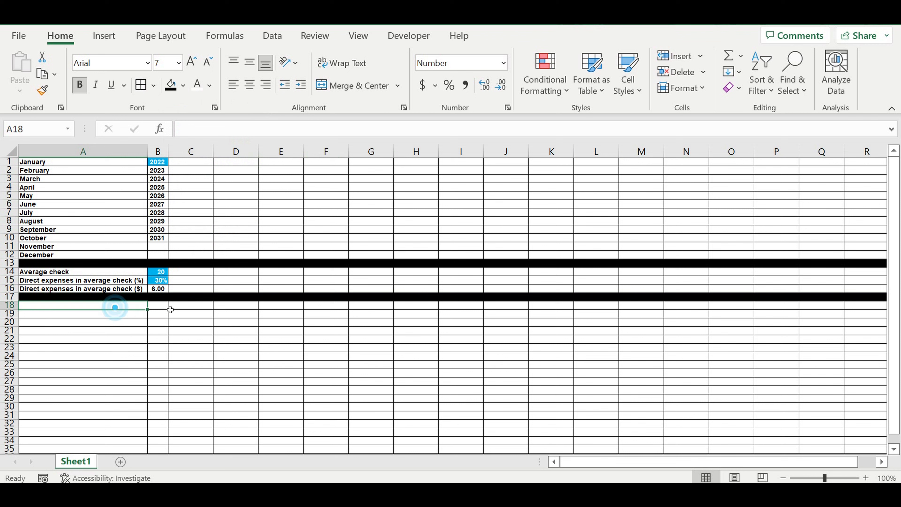
{"action": "type", "text": "Fixed expenses"}
{"action": "left_click", "coordinate": [89, 337]}
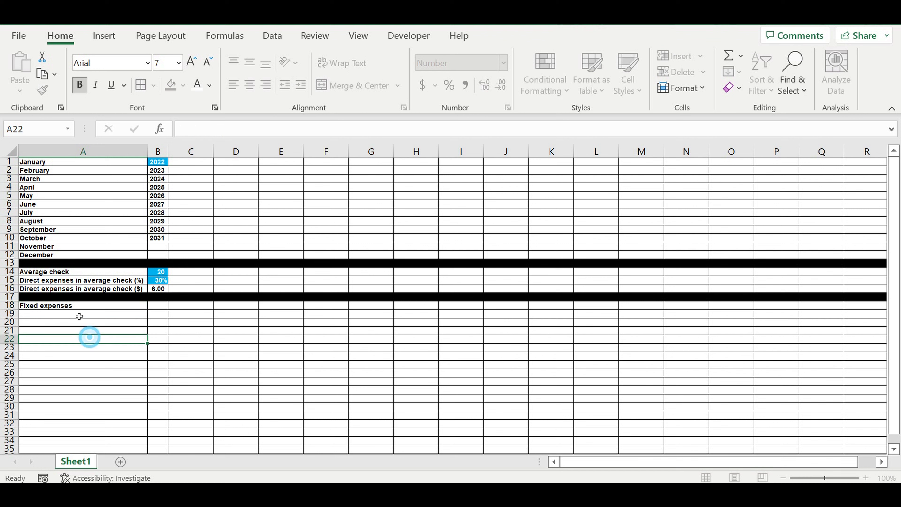
Step: Enter the label Fixed expense item in cell A19
{"action": "left_click", "coordinate": [113, 307]}
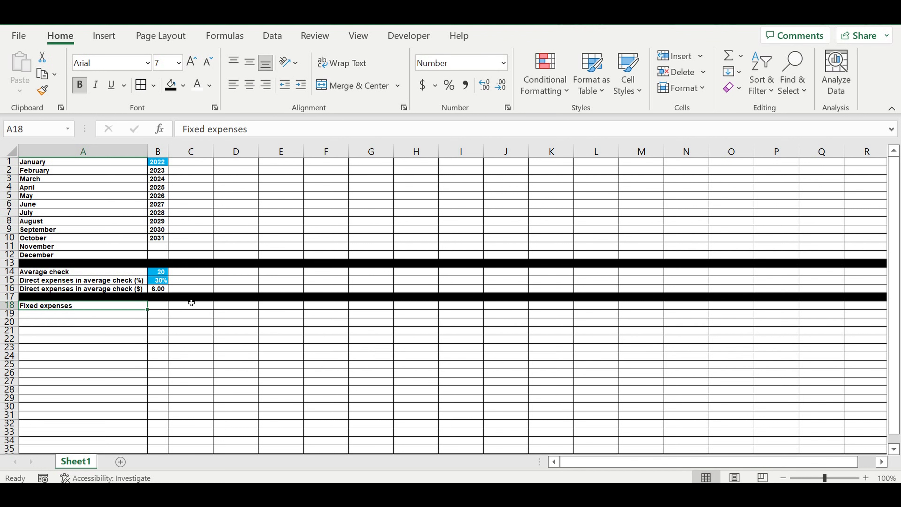
{"action": "left_click", "coordinate": [118, 314]}
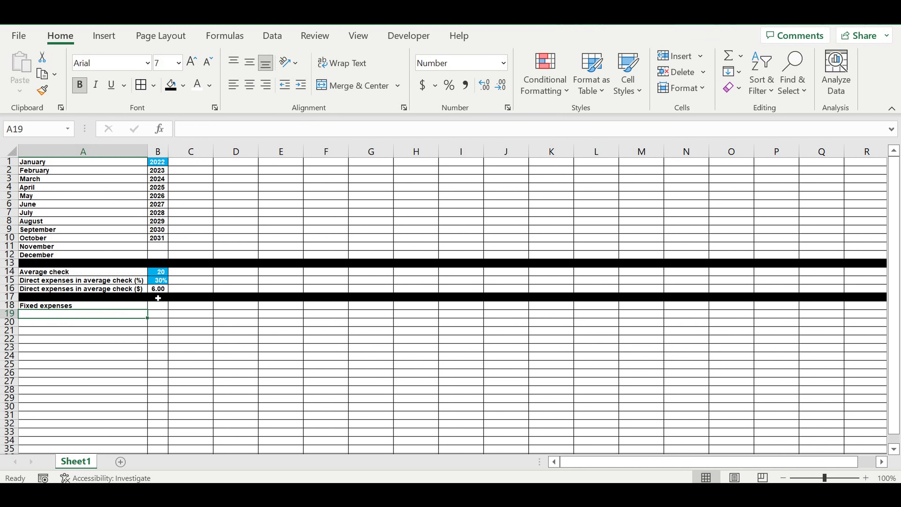
{"action": "type", "text": "Fixed expenses"}
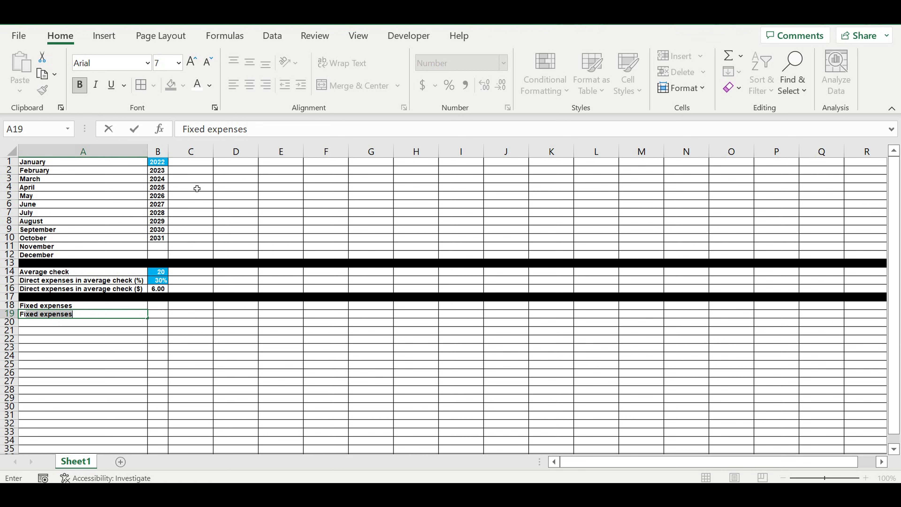
{"action": "left_click", "coordinate": [263, 133]}
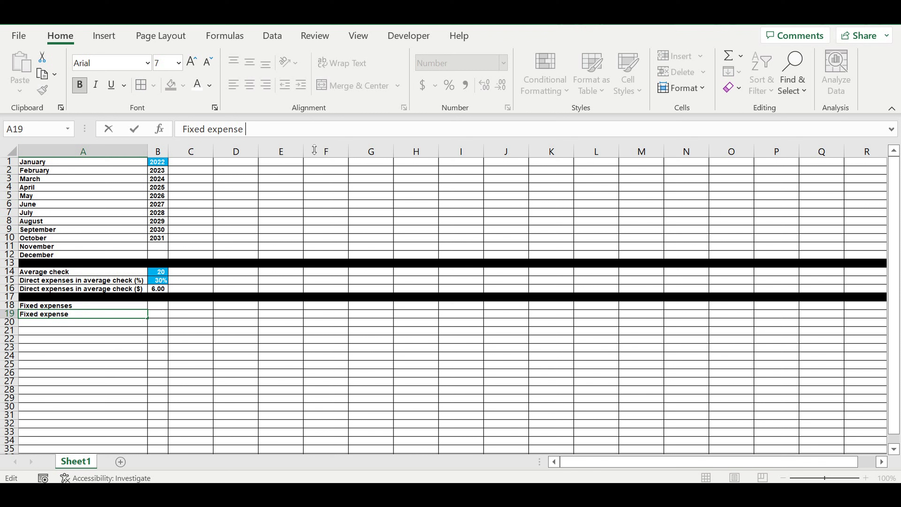
{"action": "type", "text": "m"}
{"action": "key", "text": "Return"}
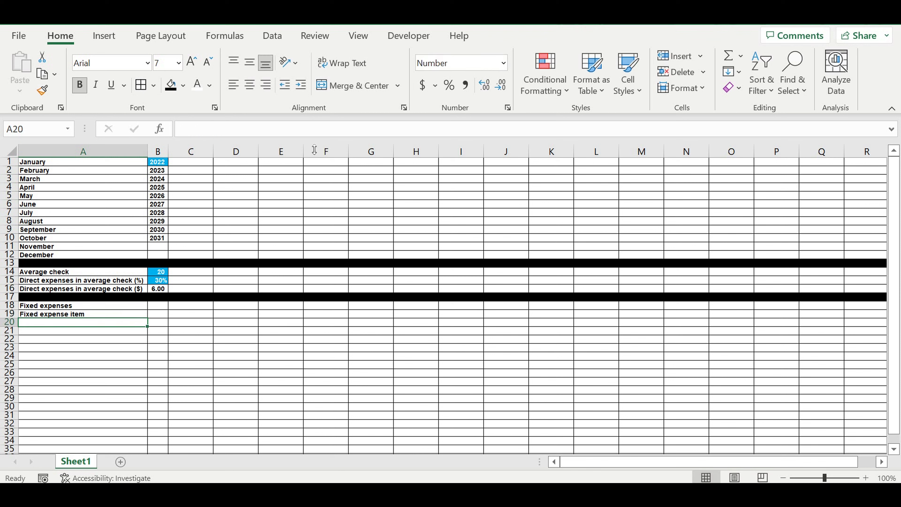
Step: Enter the column heading $/month in cell B19
{"action": "left_click", "coordinate": [167, 313]}
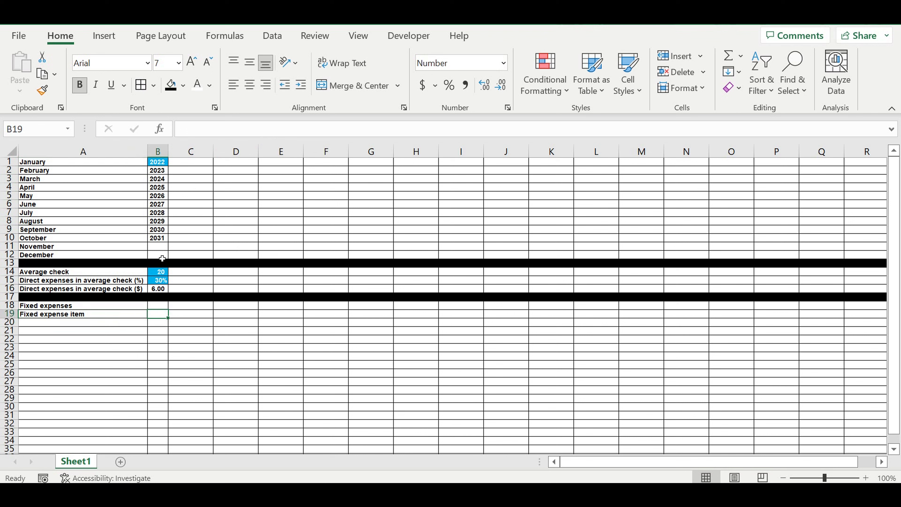
{"action": "type", "text": "$/month"}
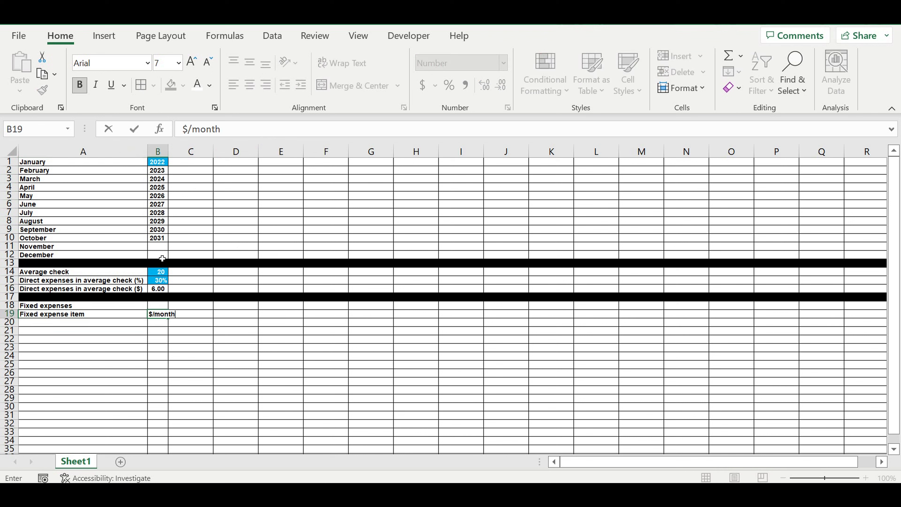
{"action": "key", "text": "Return"}
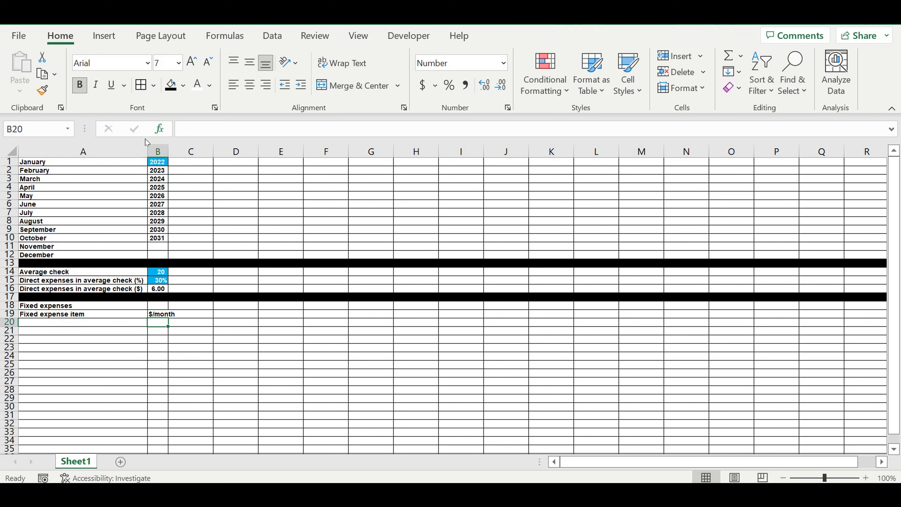
Step: Widen column B and fill the Fixed expenses cell A18 with yellow
{"action": "left_click_drag", "start_coordinate": [144, 151], "coordinate": [151, 152]}
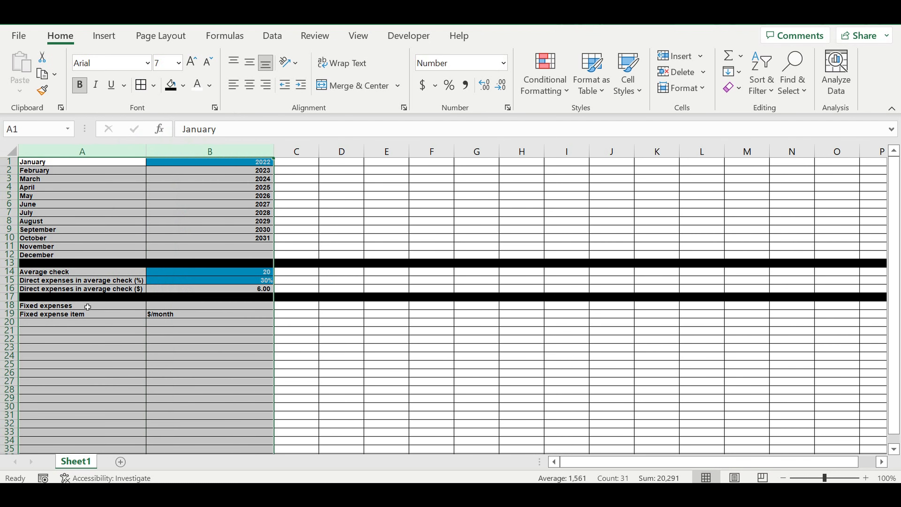
{"action": "left_click", "coordinate": [88, 307]}
{"action": "left_click", "coordinate": [183, 86]}
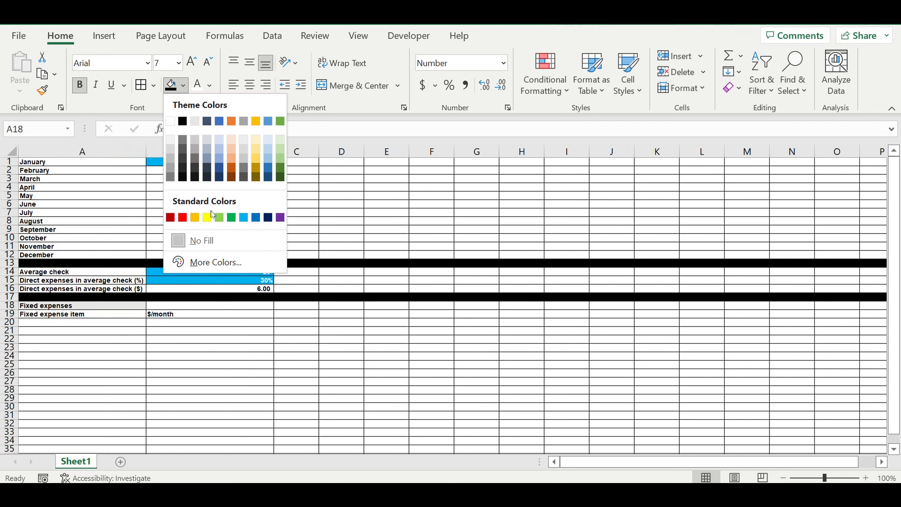
{"action": "left_click", "coordinate": [210, 215]}
Step: Center the A19:B19 headings and fill them with a light blue tint
{"action": "left_click", "coordinate": [153, 317]}
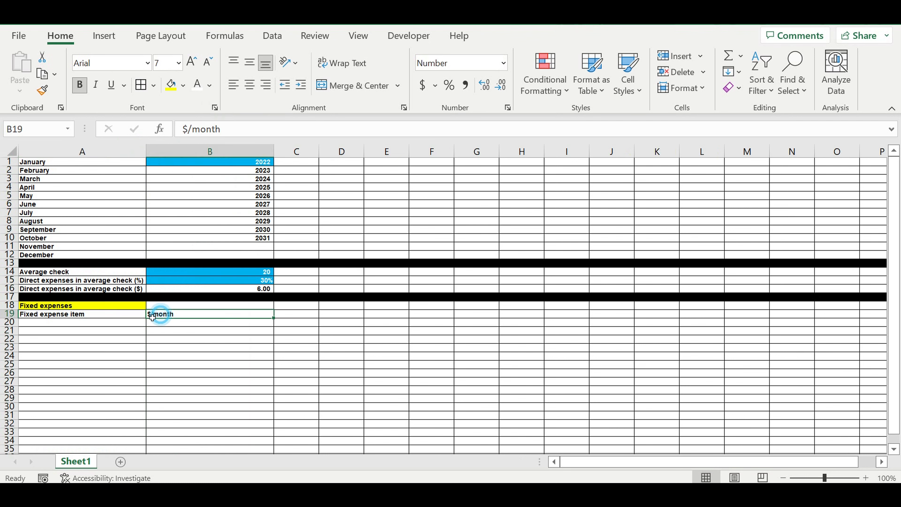
{"action": "left_click_drag", "start_coordinate": [153, 316], "coordinate": [106, 315]}
{"action": "left_click", "coordinate": [249, 85]}
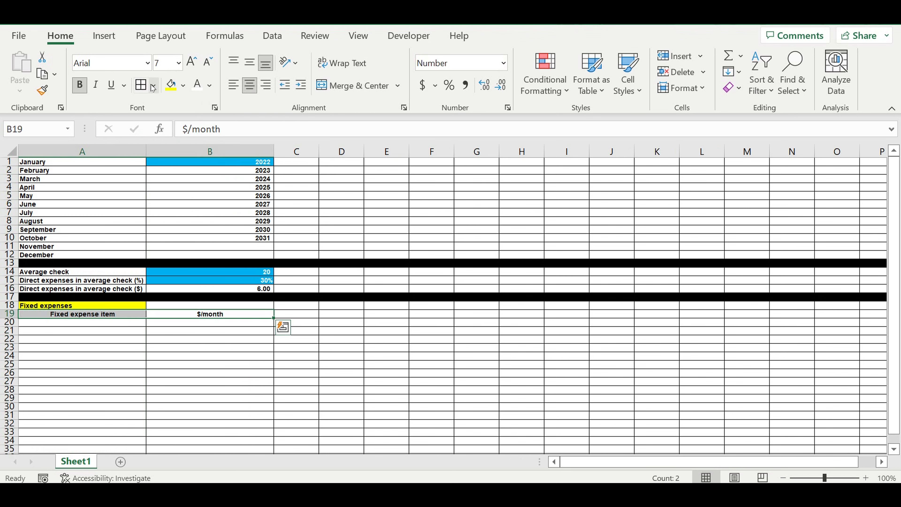
{"action": "left_click", "coordinate": [183, 85]}
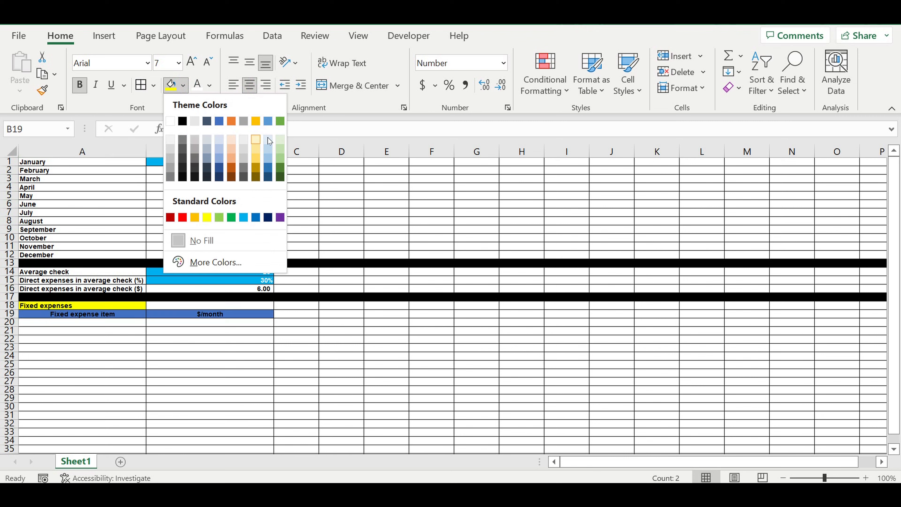
{"action": "left_click", "coordinate": [268, 140]}
Step: Enter Fixed cost item 1 in A20 and fill the series down to Fixed cost item 6 in A25
{"action": "left_click", "coordinate": [115, 339]}
{"action": "left_click", "coordinate": [119, 325]}
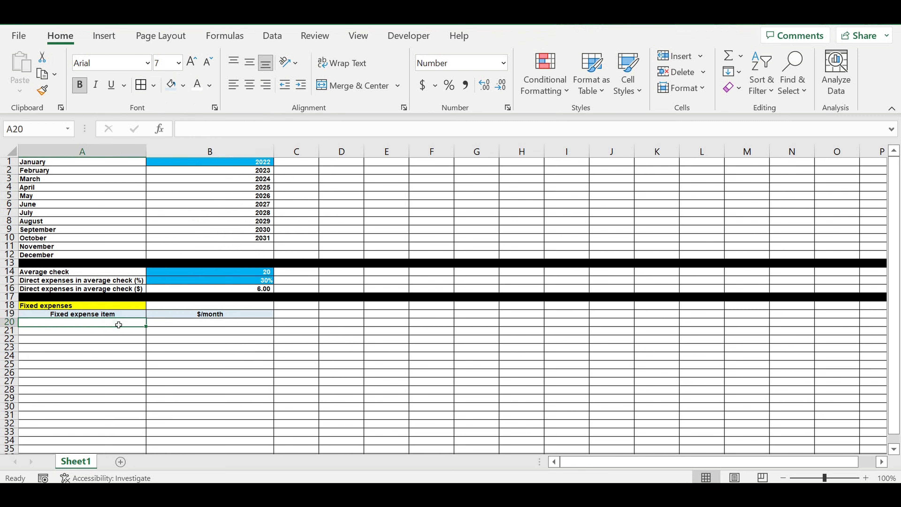
{"action": "type", "text": "Fixed expense item"}
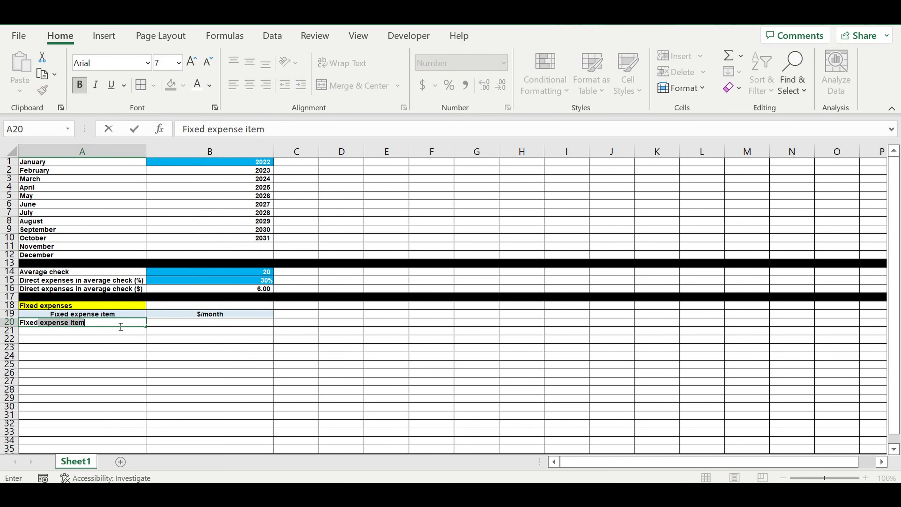
{"action": "type", "text": "cost item 1"}
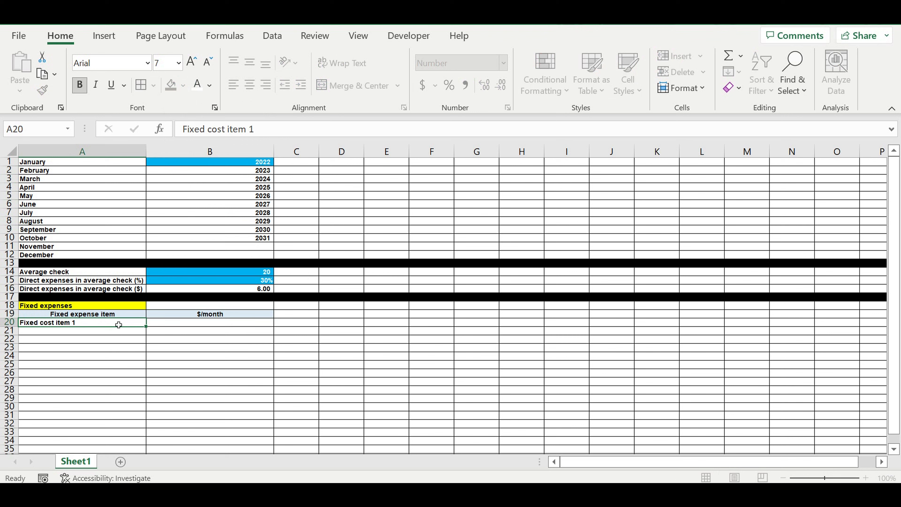
{"action": "key", "text": "Return"}
{"action": "left_click", "coordinate": [120, 326]}
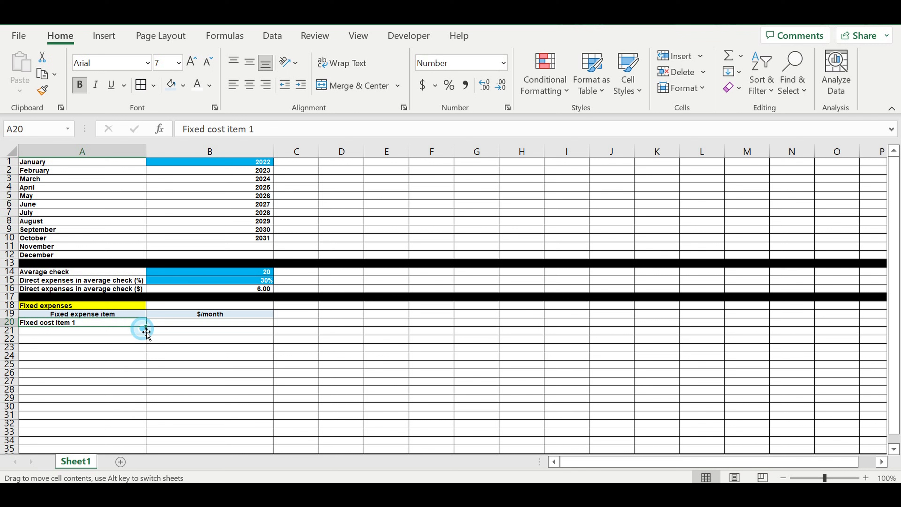
{"action": "left_click_drag", "start_coordinate": [150, 329], "coordinate": [184, 364]}
Step: Enter 200 in B20 and fill it down through B25
{"action": "left_click", "coordinate": [205, 323]}
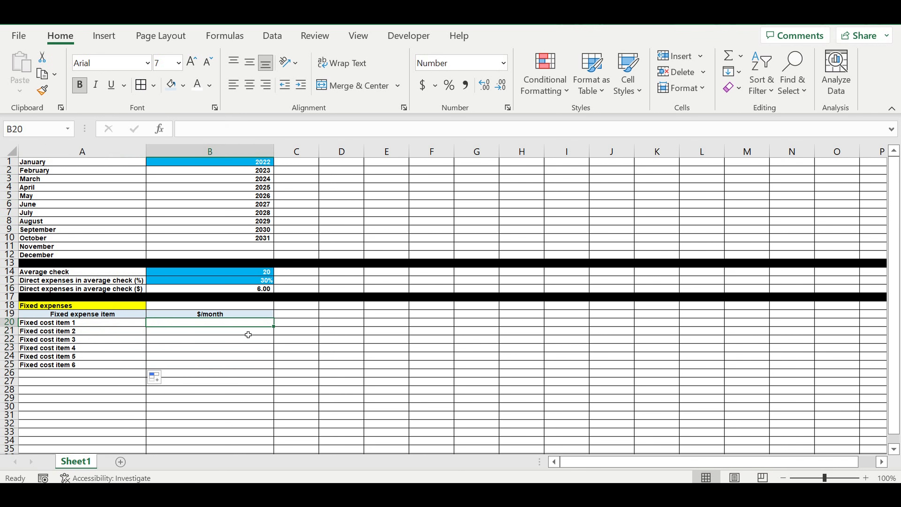
{"action": "type", "text": "200"}
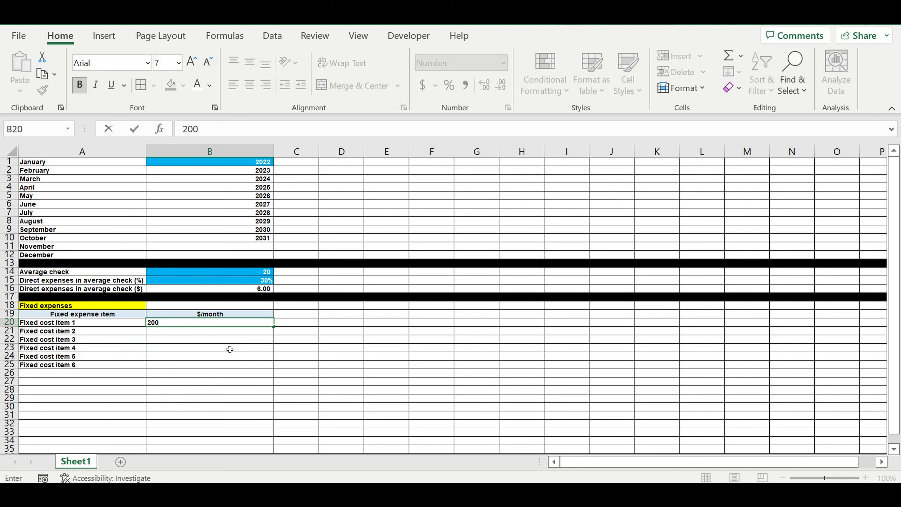
{"action": "left_click", "coordinate": [230, 348]}
{"action": "left_click", "coordinate": [248, 323]}
{"action": "left_click_drag", "start_coordinate": [274, 326], "coordinate": [235, 373]}
Step: Enter the formula =A19 in cell A26
{"action": "left_click", "coordinate": [76, 374]}
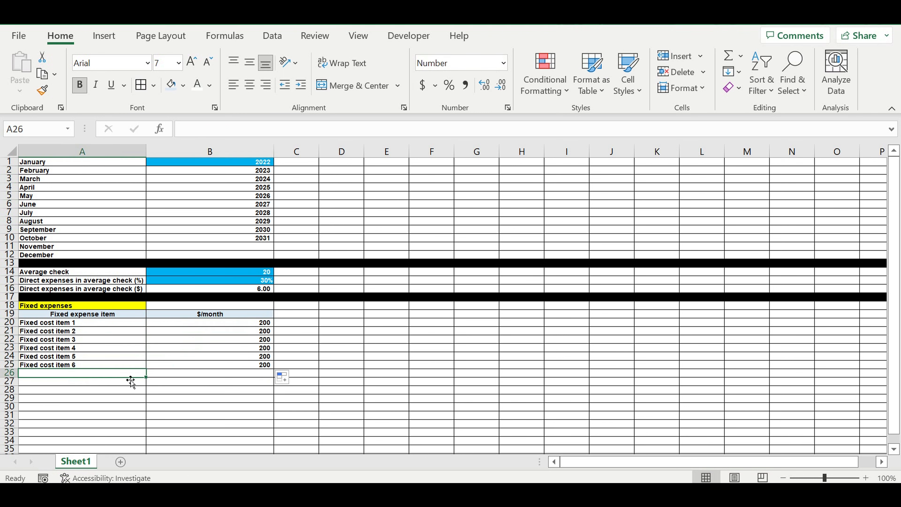
{"action": "type", "text": "="}
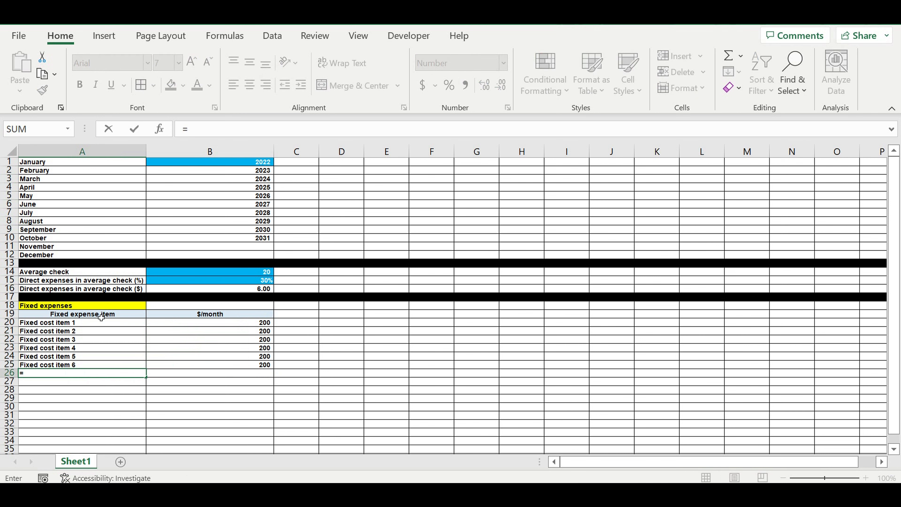
{"action": "left_click", "coordinate": [100, 316]}
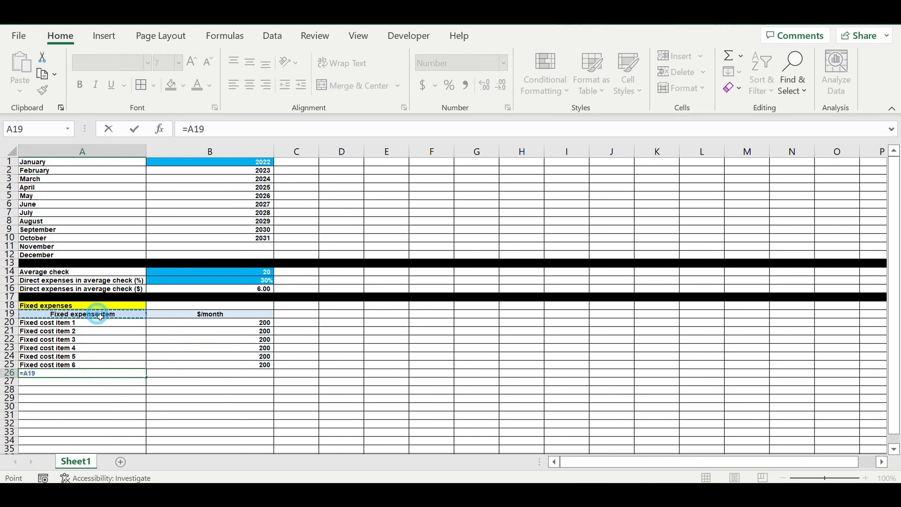
{"action": "key", "text": "Return"}
Step: Copy cell A26 and paste it back onto itself as values
{"action": "left_click", "coordinate": [72, 375]}
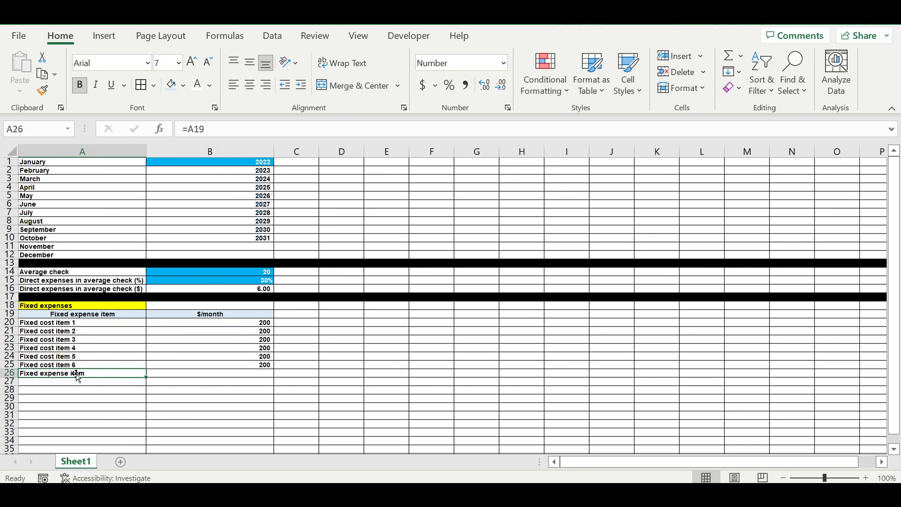
{"action": "right_click", "coordinate": [62, 372]}
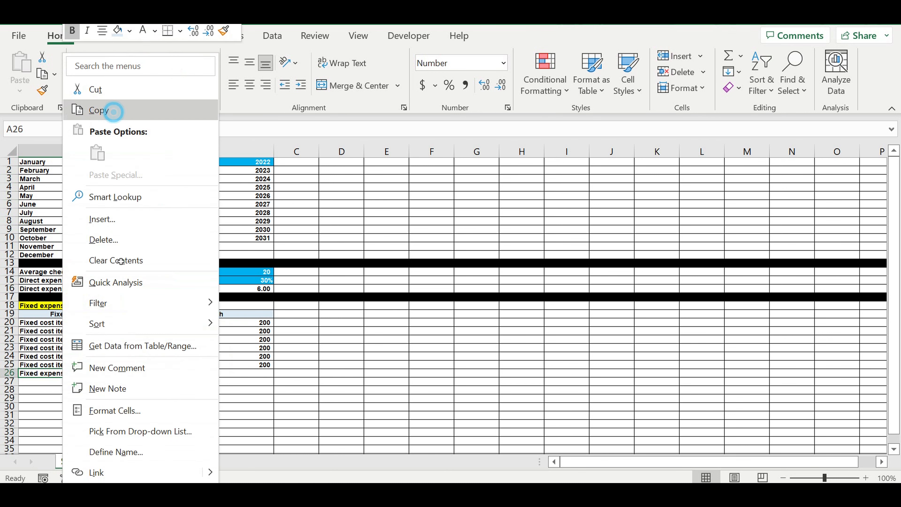
{"action": "left_click", "coordinate": [108, 112]}
{"action": "right_click", "coordinate": [60, 373]}
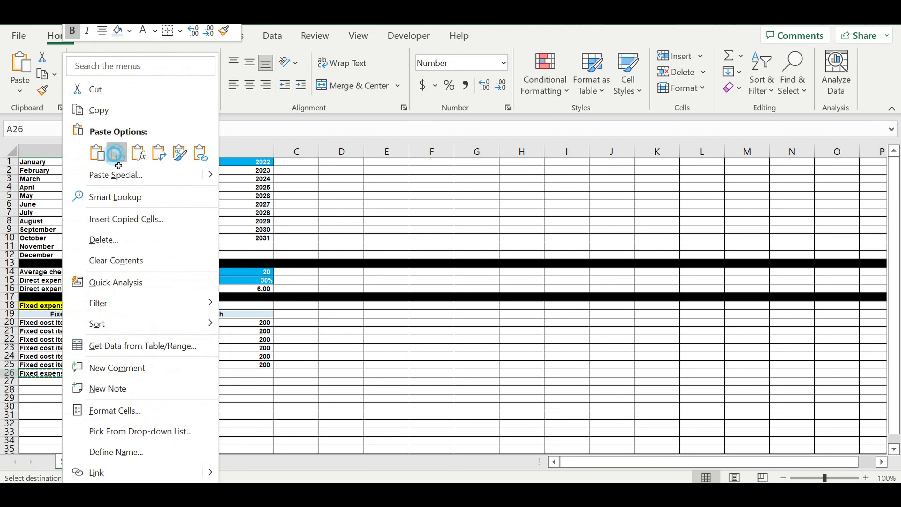
{"action": "left_click", "coordinate": [118, 153]}
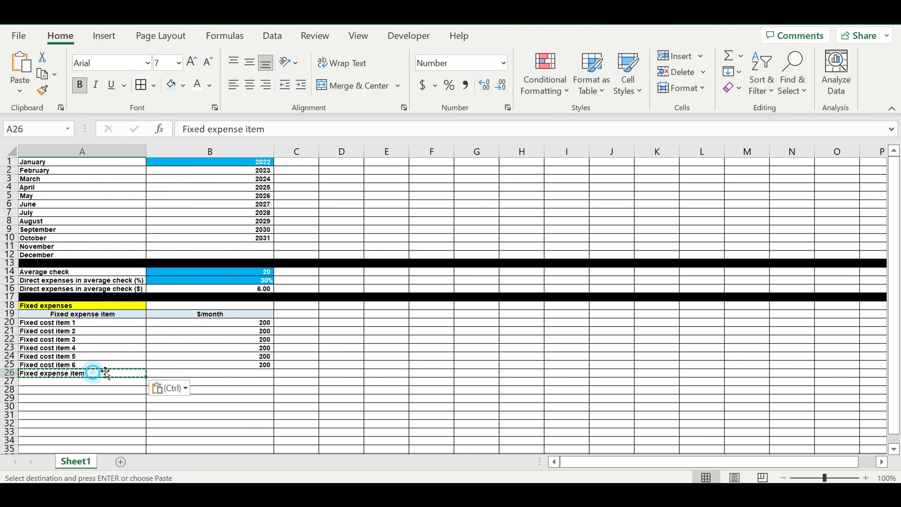
Step: Edit the A26 label to read Fixed expense items totals
{"action": "left_click", "coordinate": [280, 129]}
{"action": "type", "text": "s "}
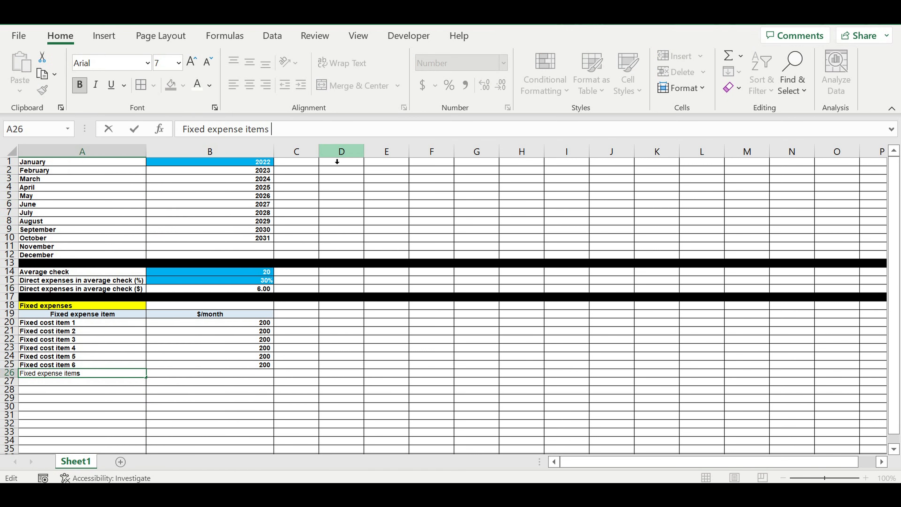
{"action": "type", "text": "totals"}
{"action": "key", "text": "Return"}
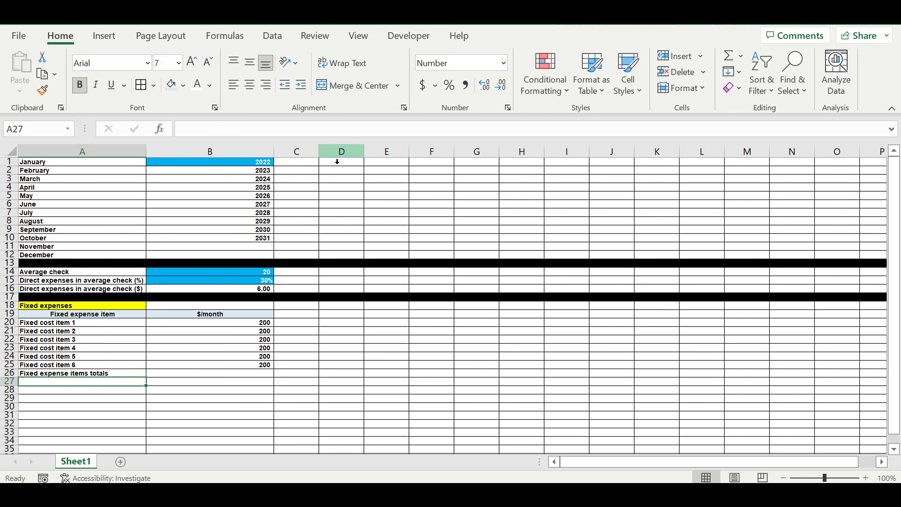
Step: Sum the monthly fixed costs in B26 with AutoSum
{"action": "left_click", "coordinate": [253, 374]}
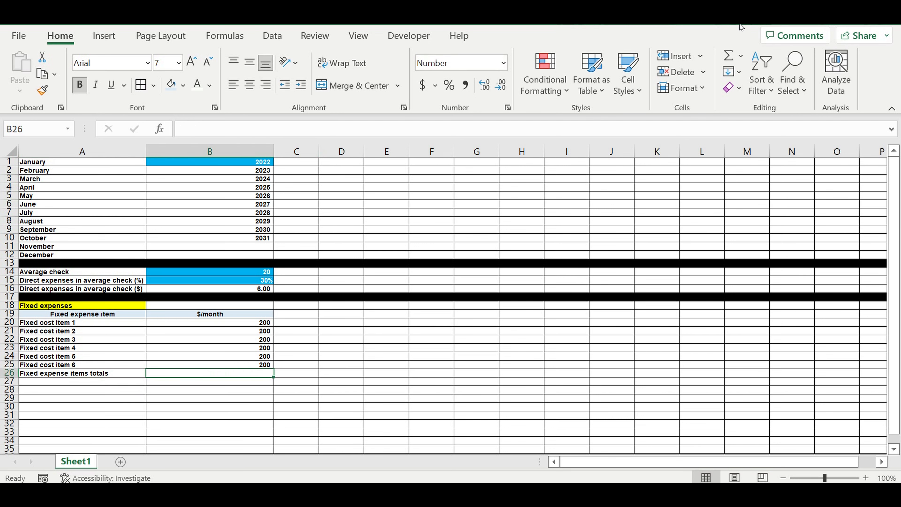
{"action": "left_click", "coordinate": [729, 55]}
{"action": "key", "text": "Return"}
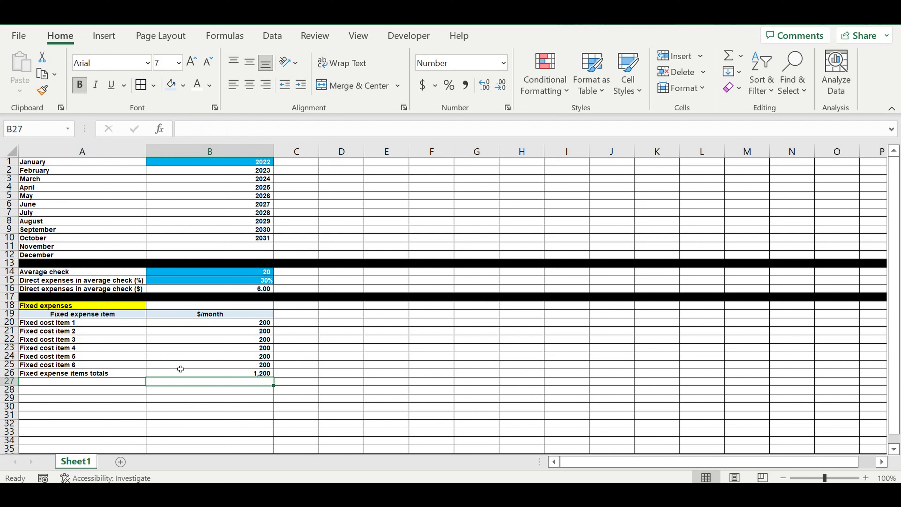
Step: Fill the totals row A26:B26 with a light gold tint
{"action": "left_click_drag", "start_coordinate": [127, 372], "coordinate": [174, 375]}
{"action": "left_click", "coordinate": [183, 85]}
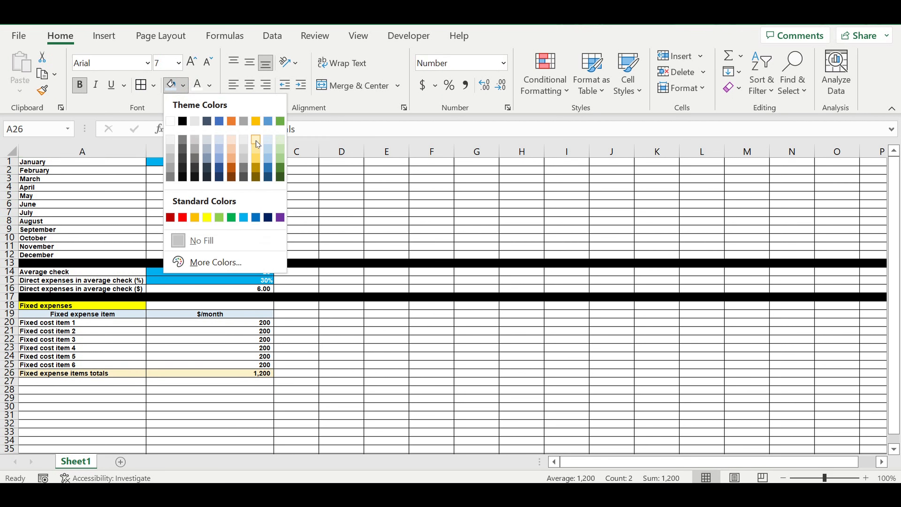
{"action": "left_click", "coordinate": [255, 140]}
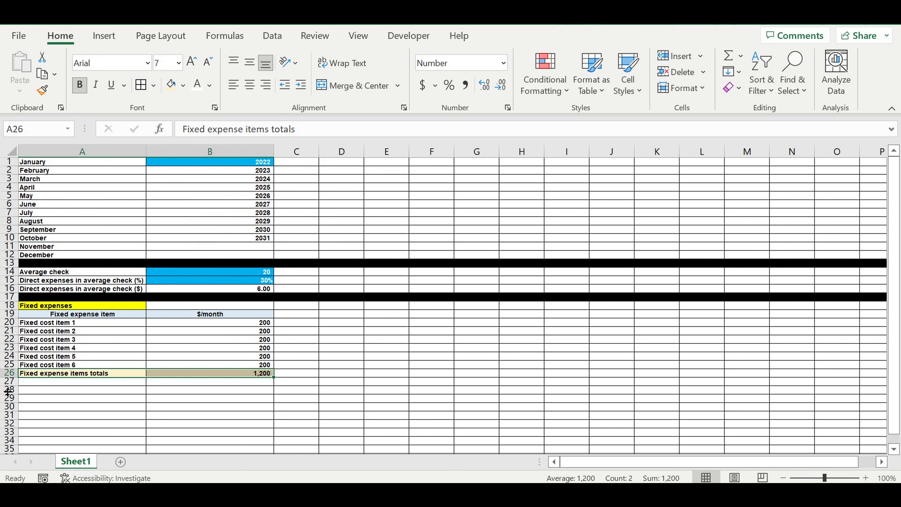
Step: Fill the entire row 27 with black as a separator
{"action": "left_click", "coordinate": [9, 381]}
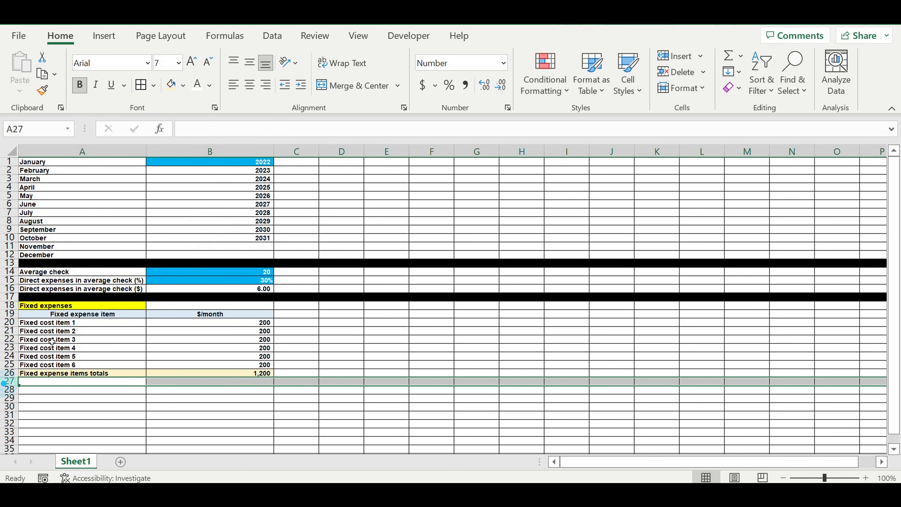
{"action": "left_click", "coordinate": [183, 85]}
{"action": "left_click", "coordinate": [187, 121]}
Step: Fill the fixed cost item rows A20:B25 with blue and make their text white
{"action": "left_click_drag", "start_coordinate": [133, 322], "coordinate": [188, 366]}
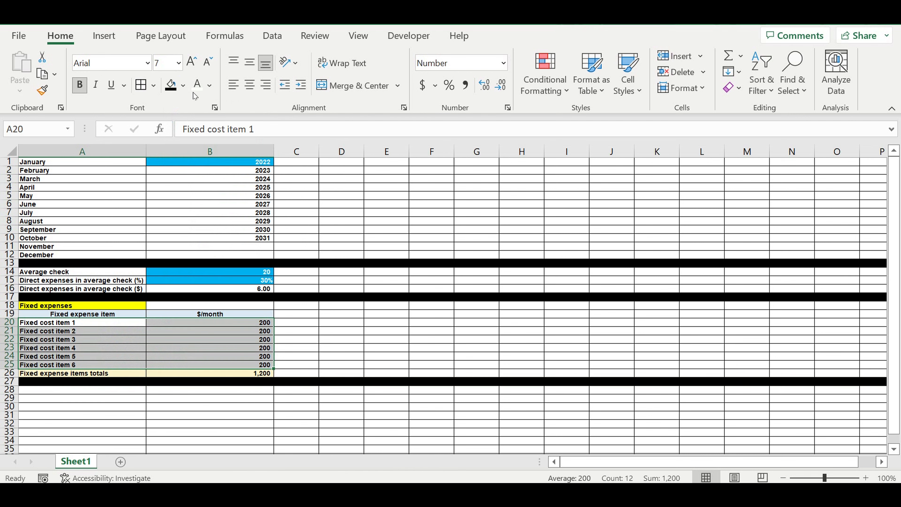
{"action": "left_click", "coordinate": [197, 85]}
{"action": "left_click", "coordinate": [183, 85]}
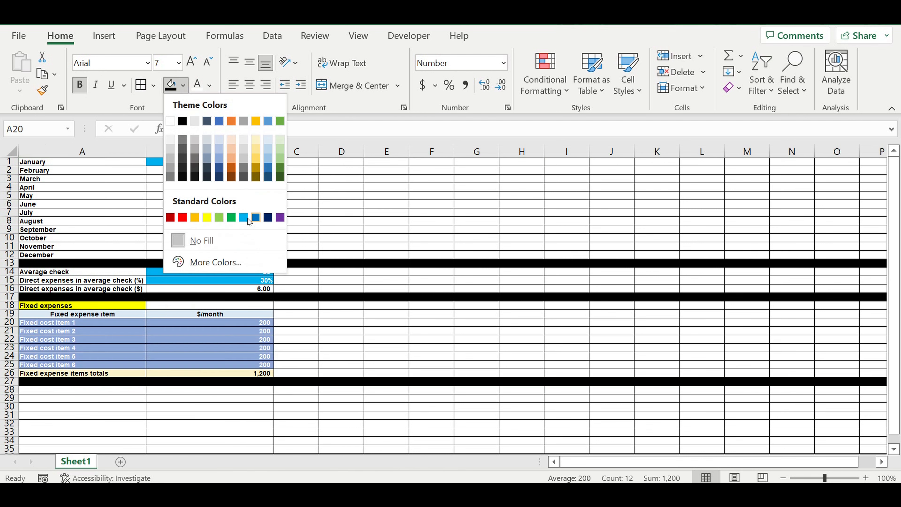
{"action": "left_click", "coordinate": [244, 218]}
{"action": "left_click", "coordinate": [316, 318]}
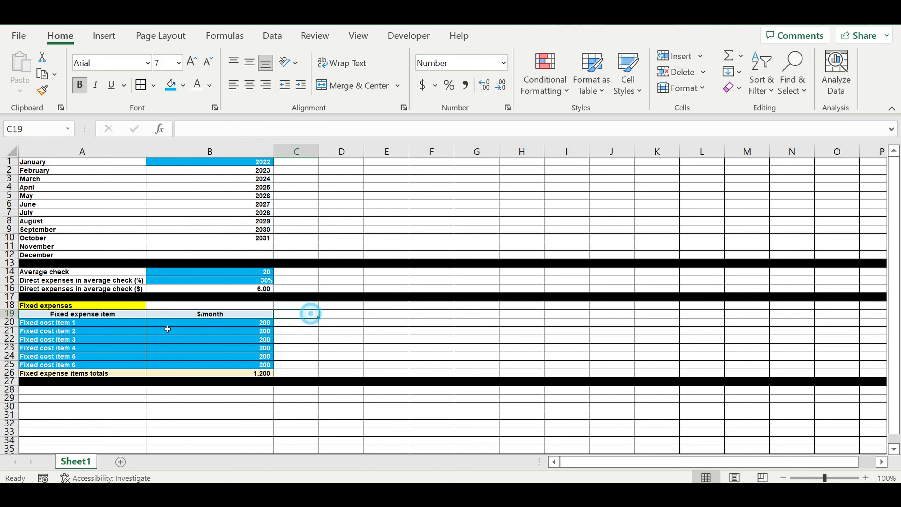
Step: Indent the fixed cost item labels in A20:A25
{"action": "left_click_drag", "start_coordinate": [106, 322], "coordinate": [112, 367]}
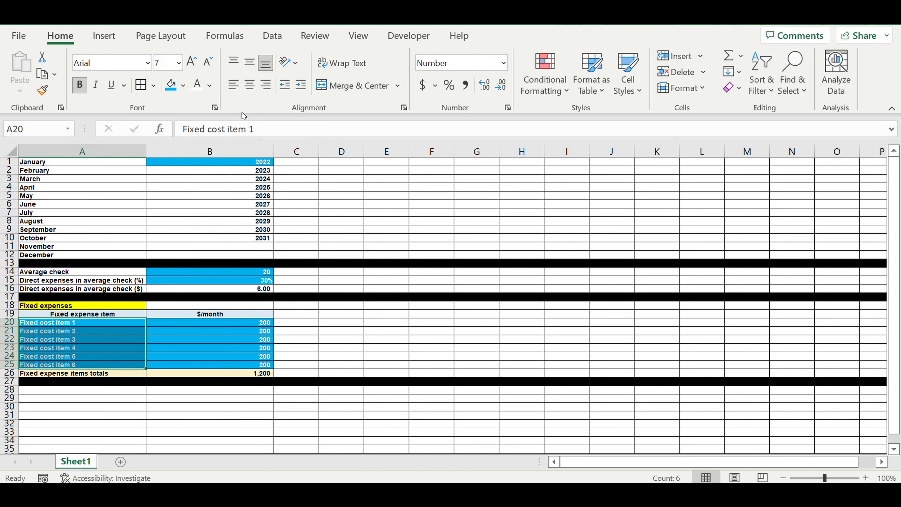
{"action": "left_click", "coordinate": [301, 84]}
{"action": "left_click", "coordinate": [386, 330]}
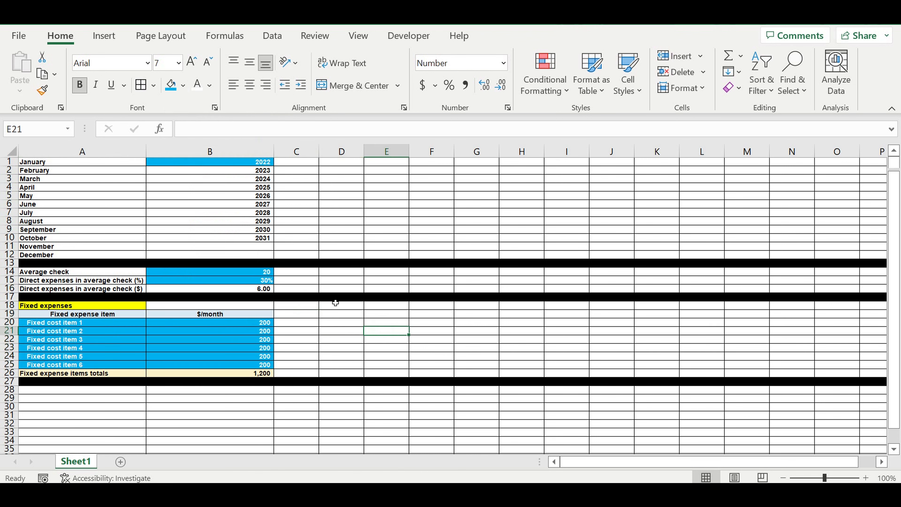
Step: Enter the Payroll section label in A28
{"action": "scroll", "coordinate": [339, 294], "scroll_direction": "down", "scroll_amount": 3}
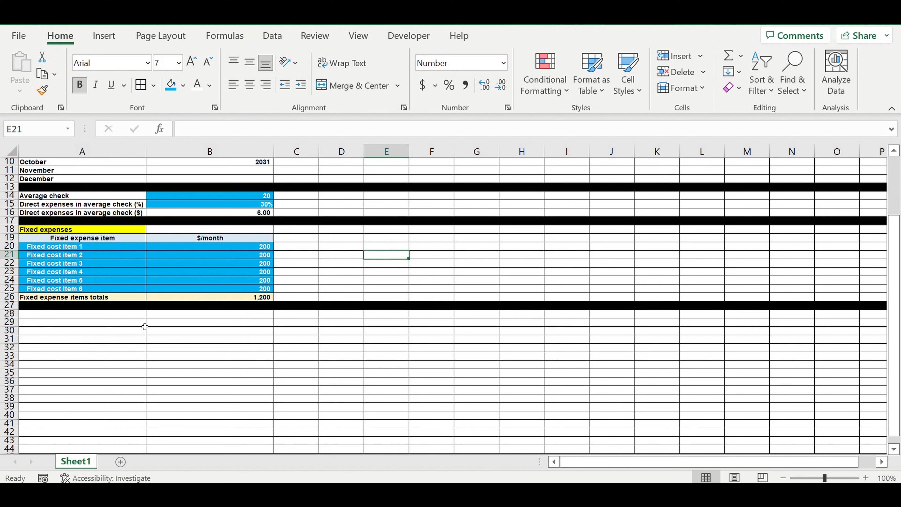
{"action": "left_click", "coordinate": [124, 314]}
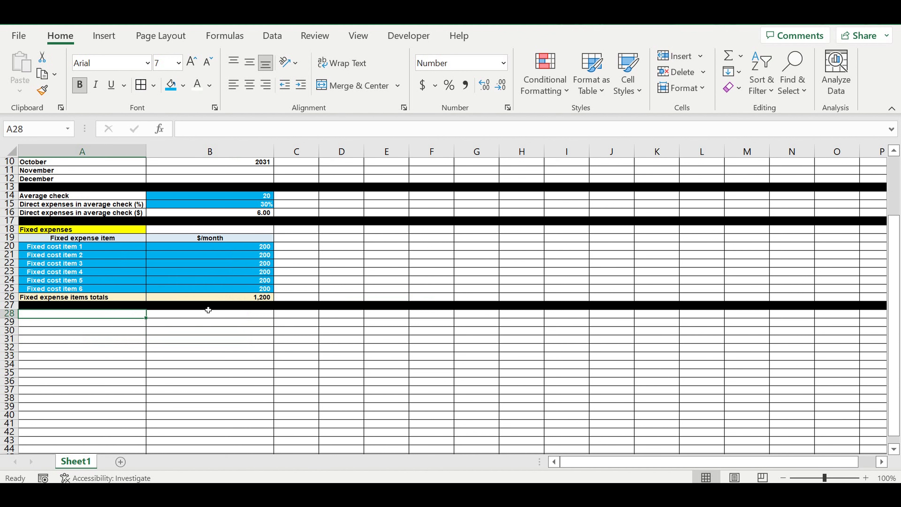
{"action": "type", "text": "Payroll"}
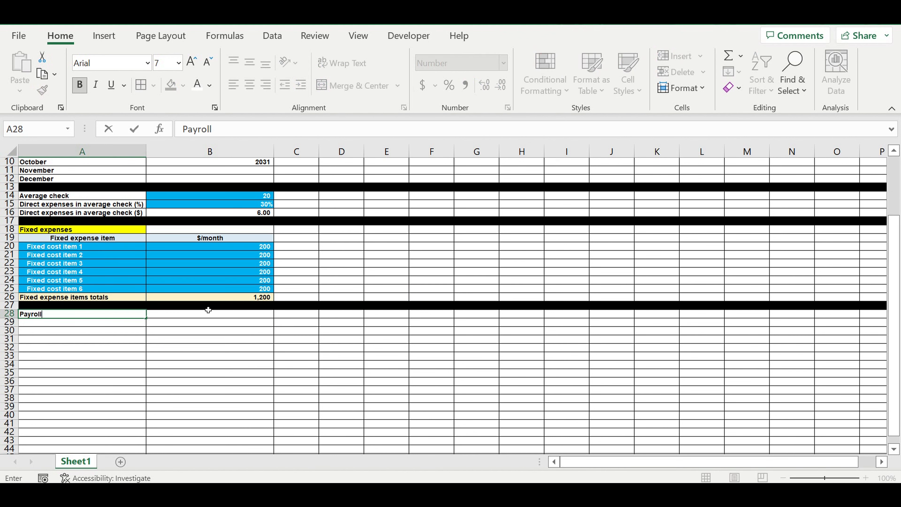
{"action": "left_click", "coordinate": [79, 347]}
{"action": "left_click", "coordinate": [90, 323]}
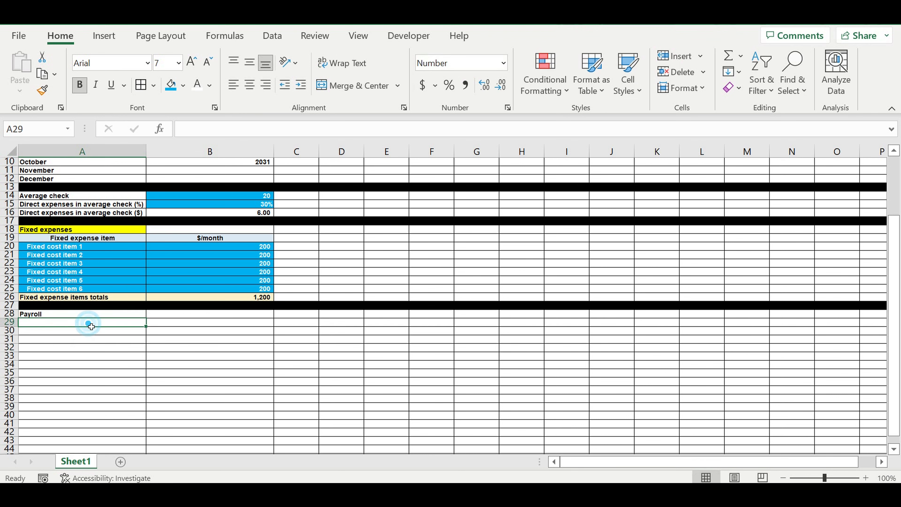
{"action": "type", "text": "Pe"}
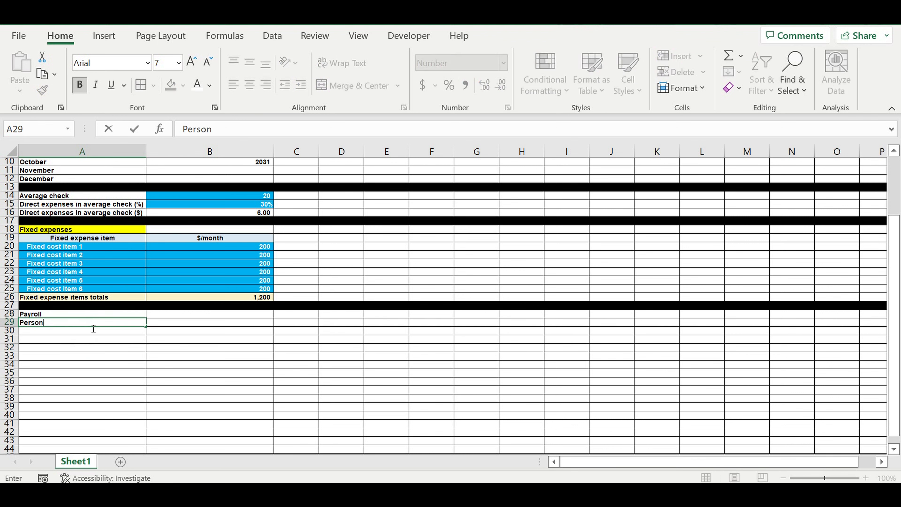
{"action": "type", "text": "rson"}
{"action": "key", "text": "Tab"}
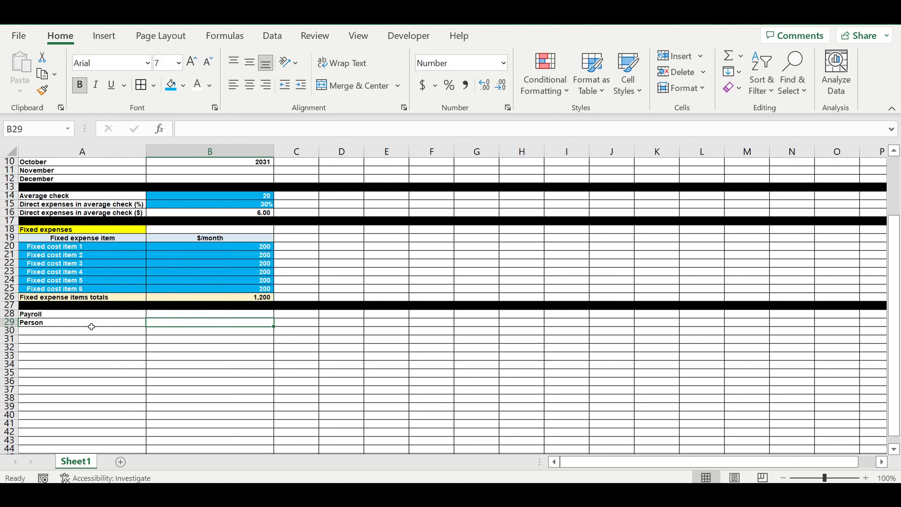
Step: Enter the header Amount of people / position in B29
{"action": "type", "text": "Amount"}
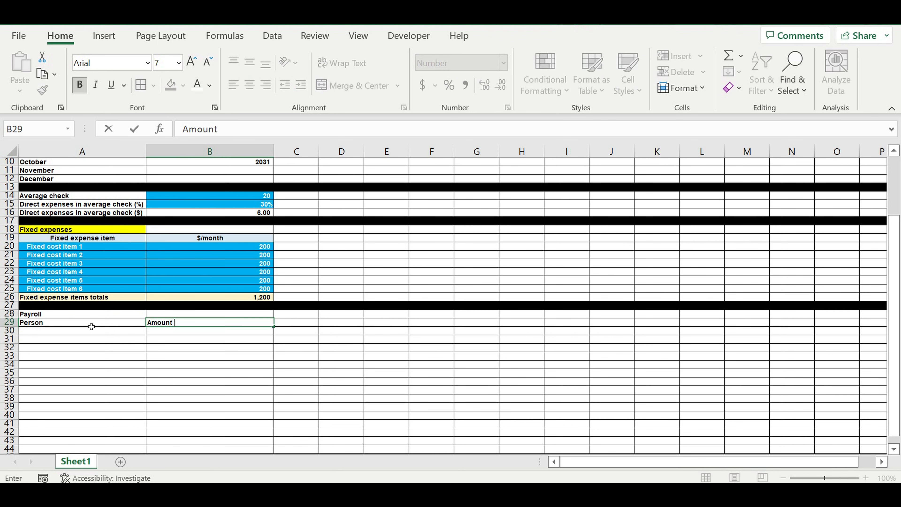
{"action": "type", "text": " of people / po"}
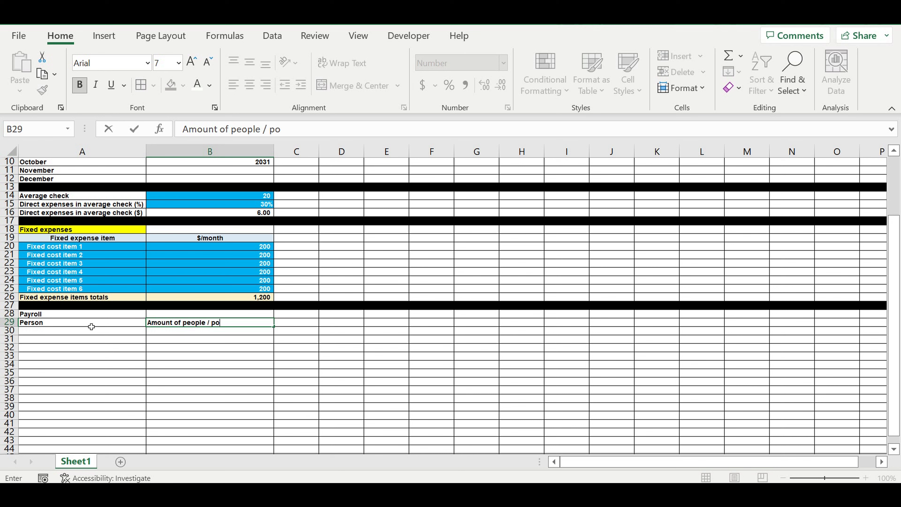
{"action": "type", "text": "sition"}
{"action": "key", "text": "Return"}
Step: Set the A29 header to Position
{"action": "left_click", "coordinate": [47, 323]}
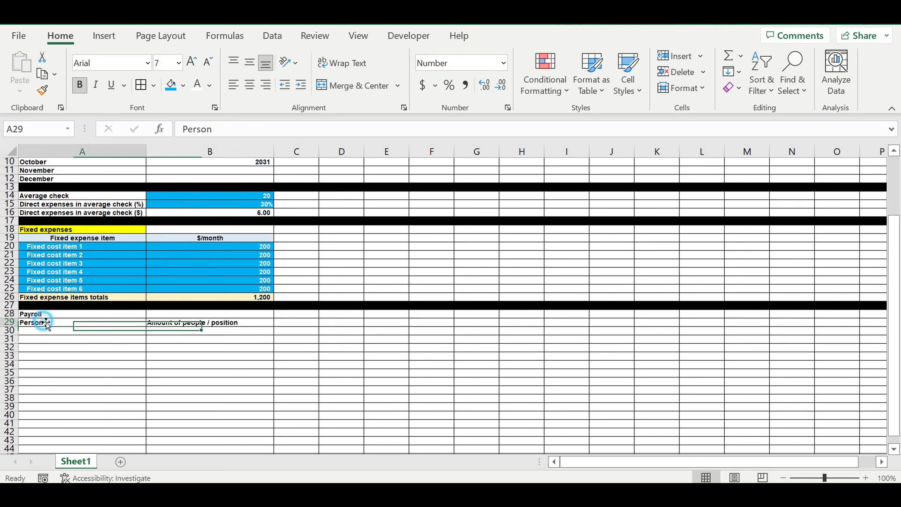
{"action": "type", "text": "Position"}
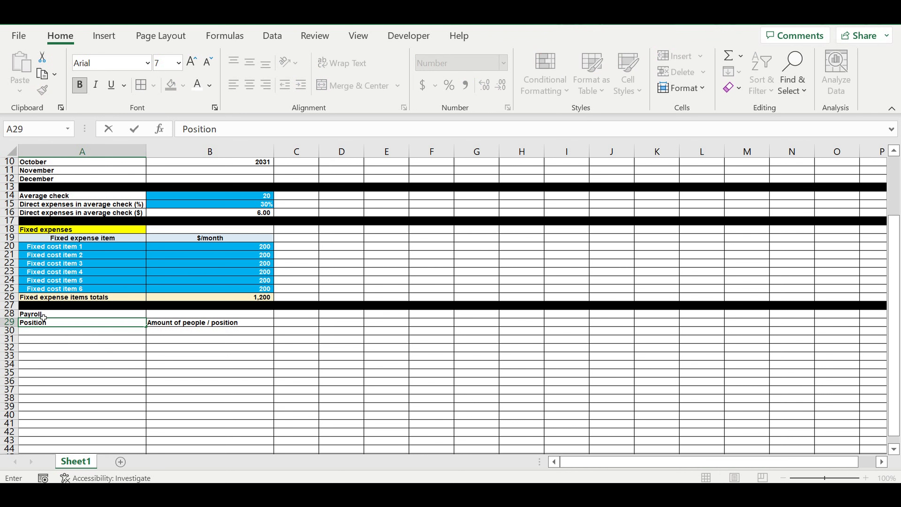
{"action": "key", "text": "Return"}
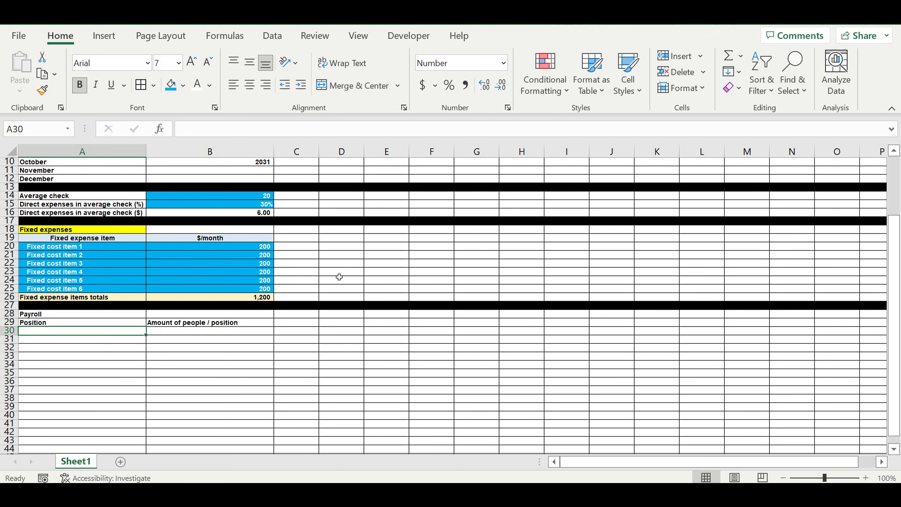
Step: Enter the header Salary/person/position in C29 and autofit column C's width
{"action": "left_click", "coordinate": [220, 324]}
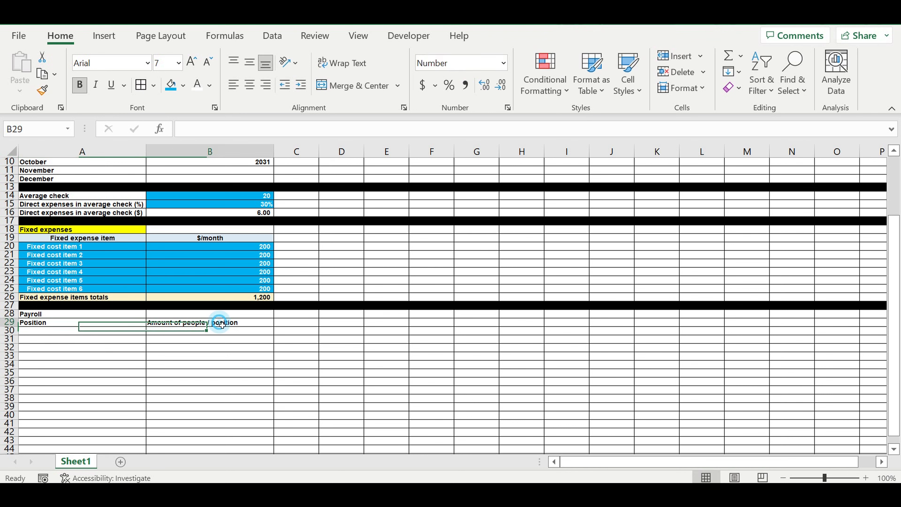
{"action": "left_click", "coordinate": [304, 323]}
{"action": "type", "text": "Slaary"}
{"action": "key", "text": "BackSpace"}
{"action": "key", "text": "BackSpace"}
{"action": "key", "text": "BackSpace"}
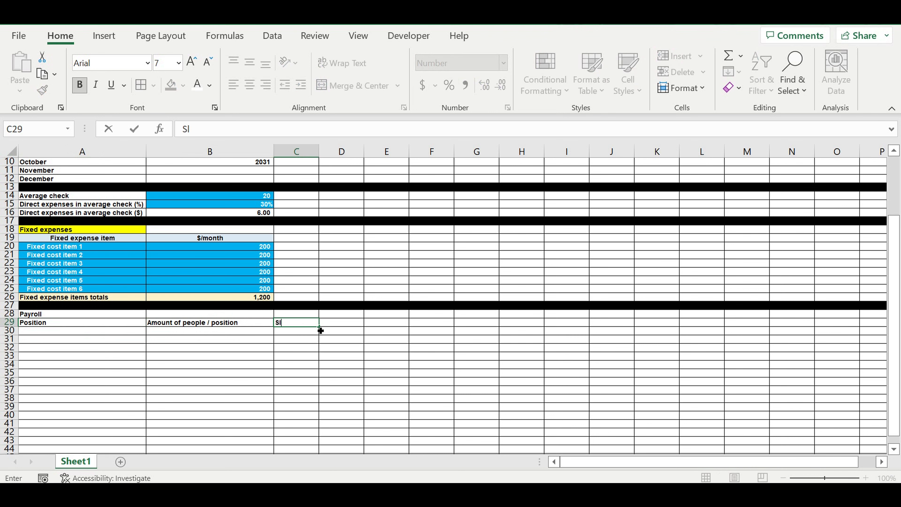
{"action": "type", "text": "y/person/position"}
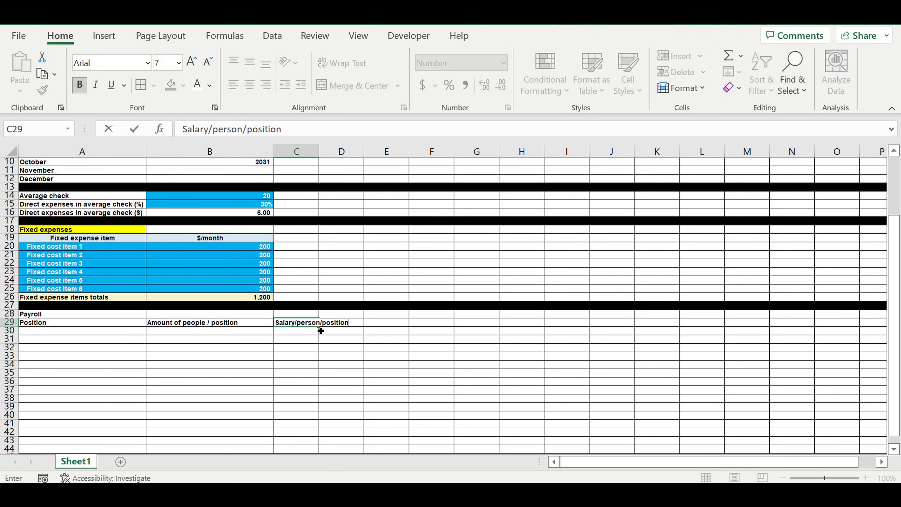
{"action": "key", "text": "Return"}
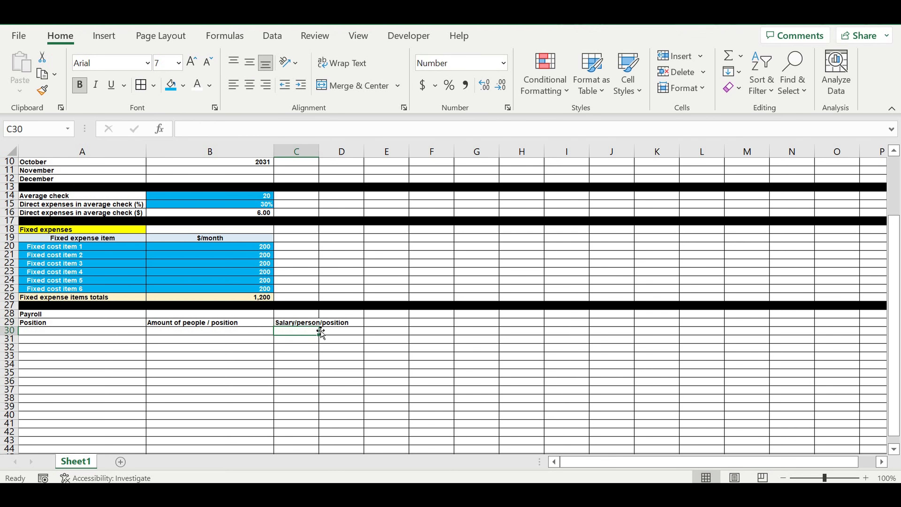
{"action": "double_click", "coordinate": [319, 152]}
Step: Enter the header Totals in D29
{"action": "left_click", "coordinate": [373, 323]}
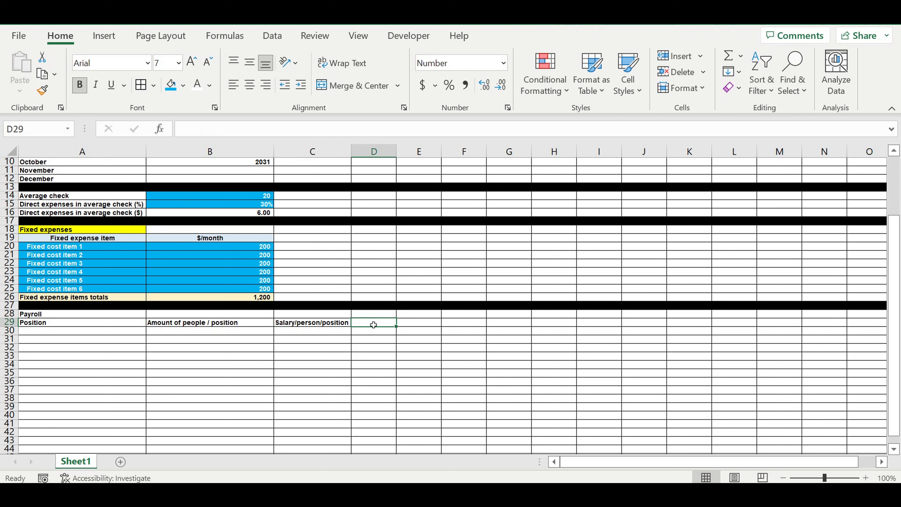
{"action": "type", "text": "Totals"}
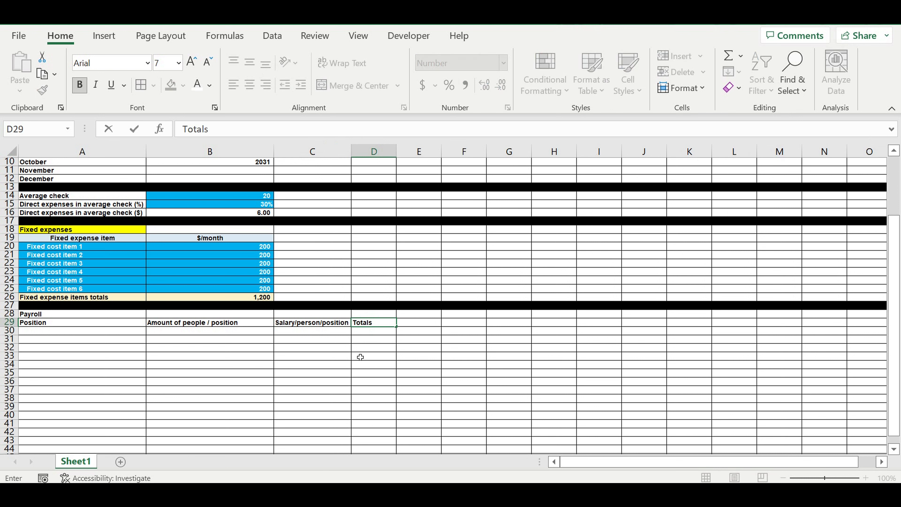
{"action": "left_click", "coordinate": [102, 333]}
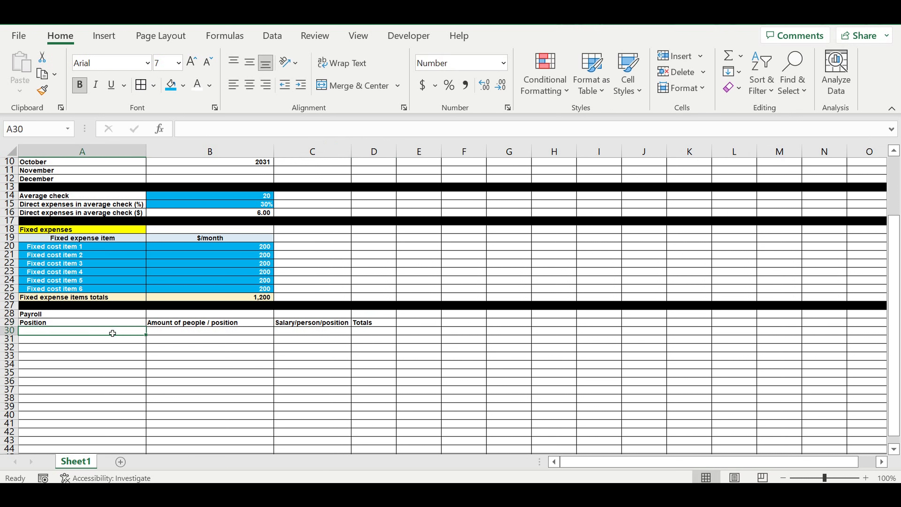
Step: Enter Position 1 in A30 and fill the series down to Position 8 in A37
{"action": "type", "text": "Position"}
{"action": "type", "text": "ition"}
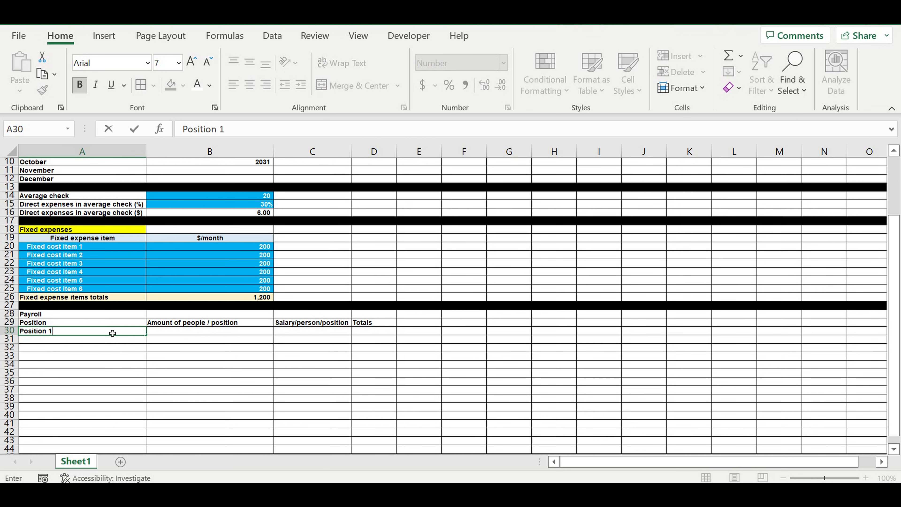
{"action": "key", "text": "Return"}
{"action": "left_click", "coordinate": [110, 331]}
{"action": "left_click_drag", "start_coordinate": [147, 340], "coordinate": [123, 396]}
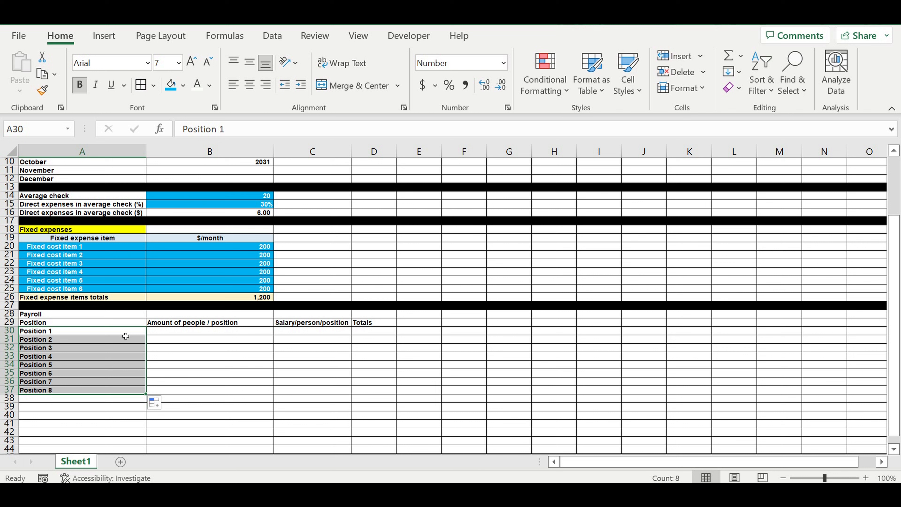
{"action": "left_click_drag", "start_coordinate": [109, 340], "coordinate": [118, 387]}
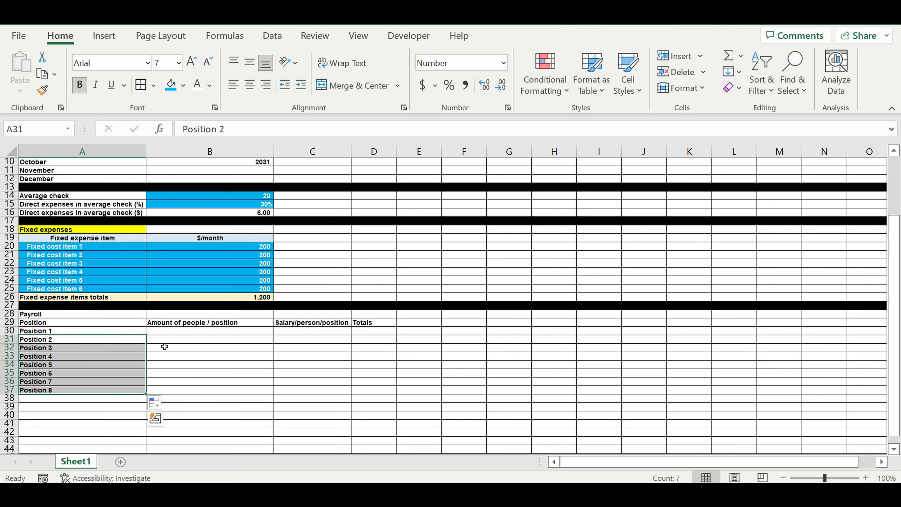
Step: Enter the headcounts 1, 2, 3, 4, 3, 2, 1 and 5 in B30:B37
{"action": "left_click", "coordinate": [188, 334]}
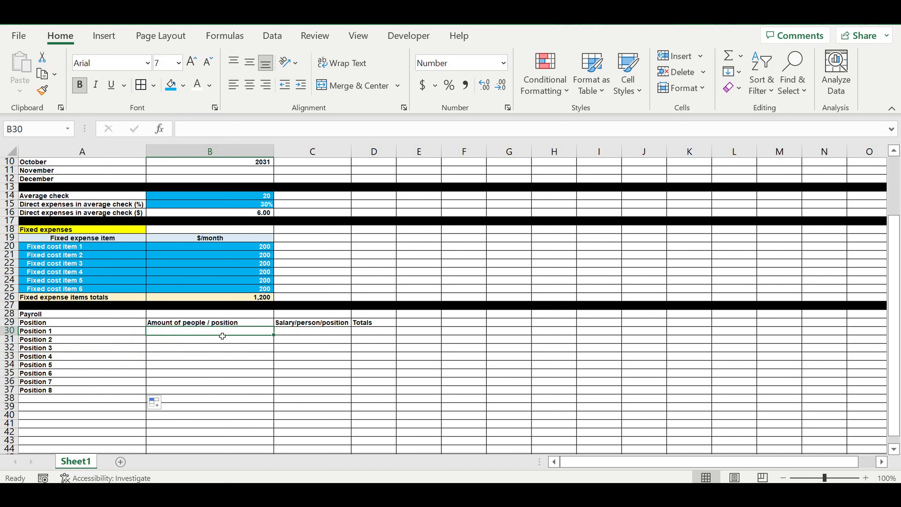
{"action": "type", "text": "1 2 3 4 3 2"}
{"action": "key", "text": "Return"}
{"action": "type", "text": "1"}
{"action": "key", "text": "Return"}
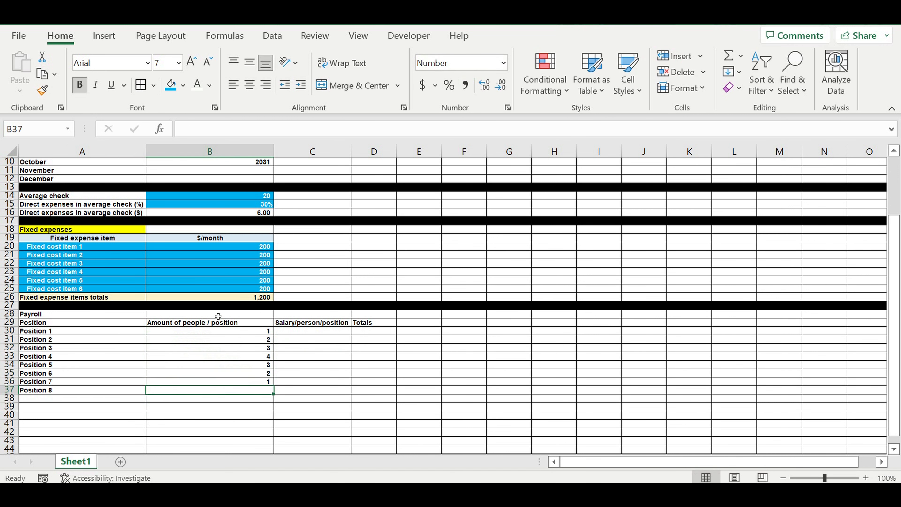
{"action": "type", "text": "5"}
{"action": "key", "text": "Return"}
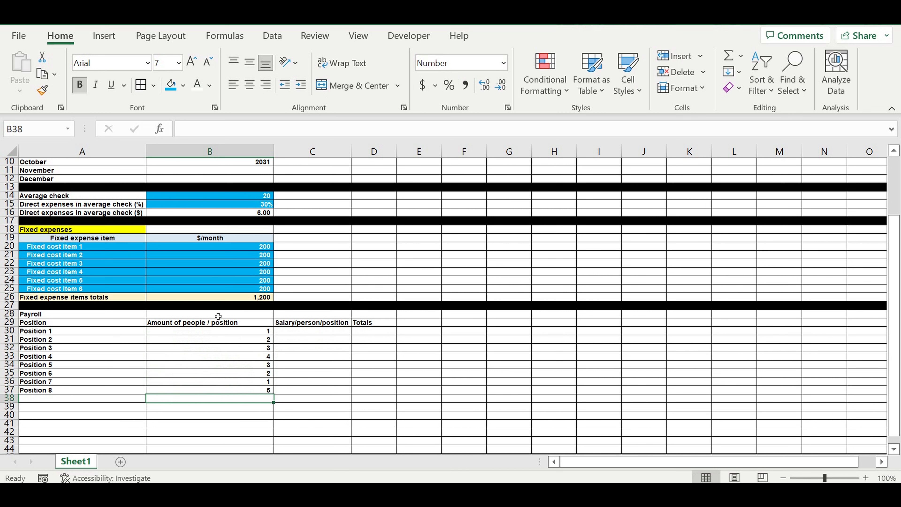
Step: Enter a salary of 2000 in C30 and fill it down through C37
{"action": "left_click", "coordinate": [334, 330]}
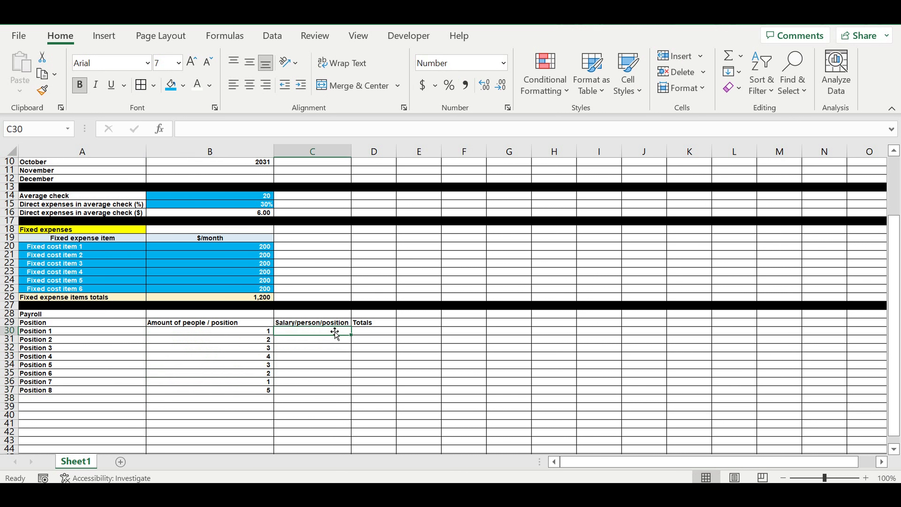
{"action": "type", "text": "2"}
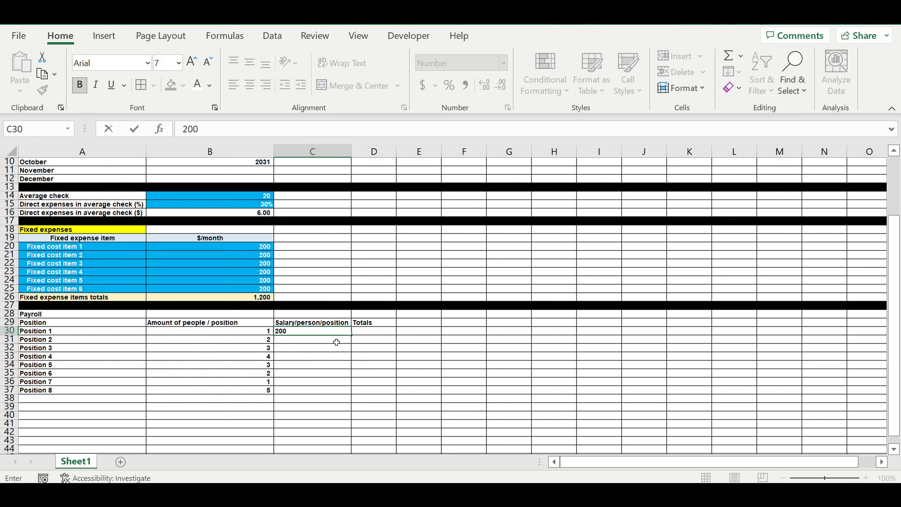
{"action": "type", "text": "0"}
{"action": "key", "text": "Return"}
{"action": "left_click", "coordinate": [342, 330]}
{"action": "left_click_drag", "start_coordinate": [351, 335], "coordinate": [338, 392]}
Step: Calculate D30 as =B30*C30 and fill the formula down through D37
{"action": "left_click", "coordinate": [374, 331]}
{"action": "type", "text": "="}
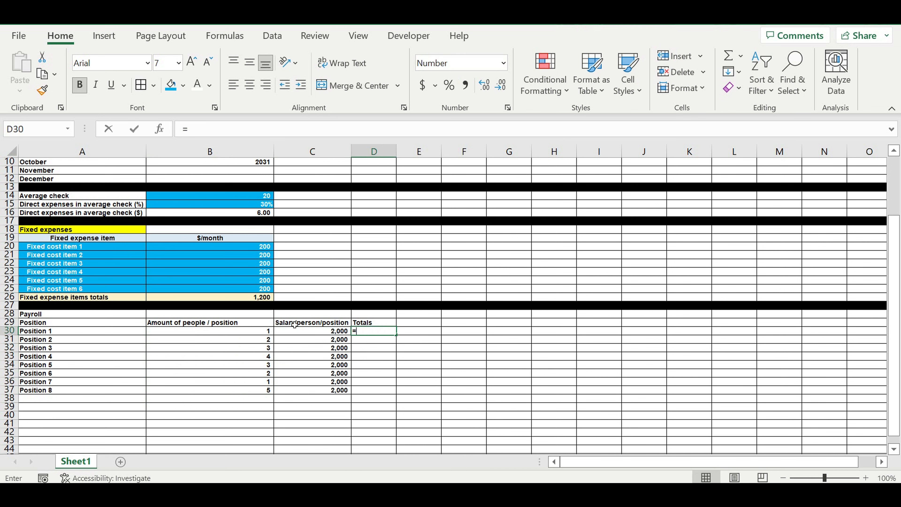
{"action": "left_click", "coordinate": [234, 331]}
{"action": "type", "text": "*"}
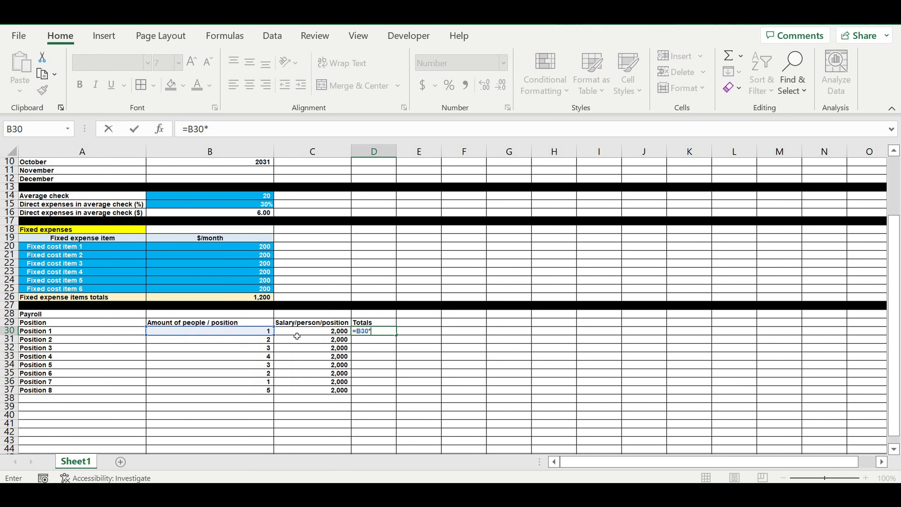
{"action": "left_click", "coordinate": [327, 332]}
{"action": "key", "text": "Return"}
{"action": "left_click", "coordinate": [382, 332]}
{"action": "left_click_drag", "start_coordinate": [400, 340], "coordinate": [395, 392]}
Step: Center the payroll column headers in A29:D29 and fill them light blue
{"action": "left_click_drag", "start_coordinate": [373, 322], "coordinate": [131, 322]}
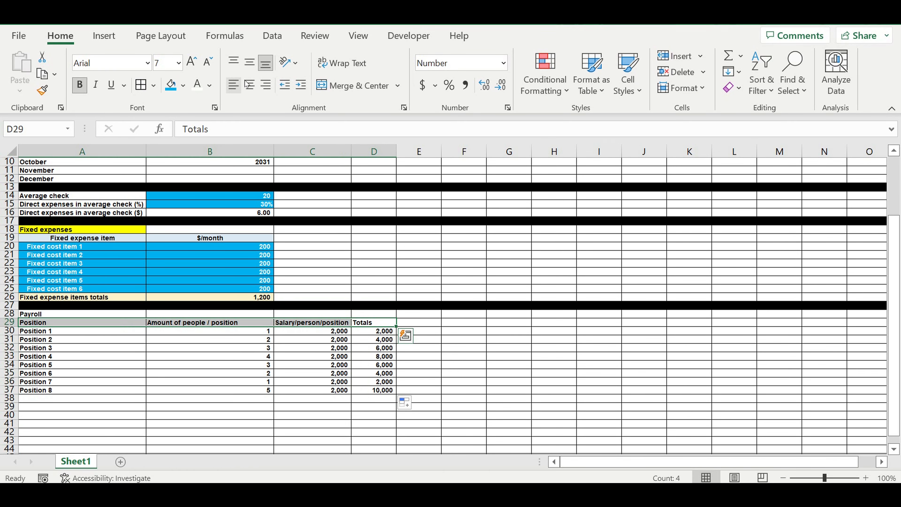
{"action": "left_click", "coordinate": [250, 84]}
{"action": "left_click", "coordinate": [184, 88]}
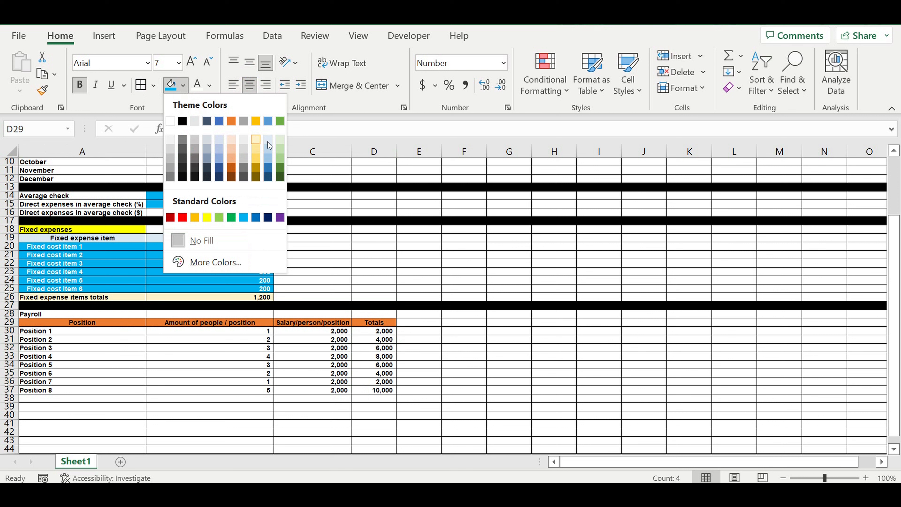
{"action": "left_click", "coordinate": [267, 142]}
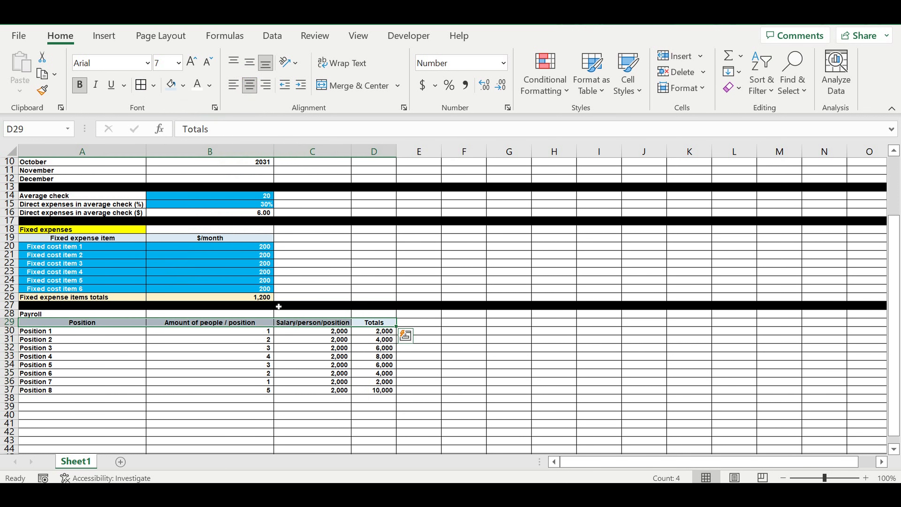
Step: Format the Fixed expenses heading in A18 with white text on a purple fill
{"action": "left_click", "coordinate": [132, 226]}
{"action": "left_click", "coordinate": [209, 85]}
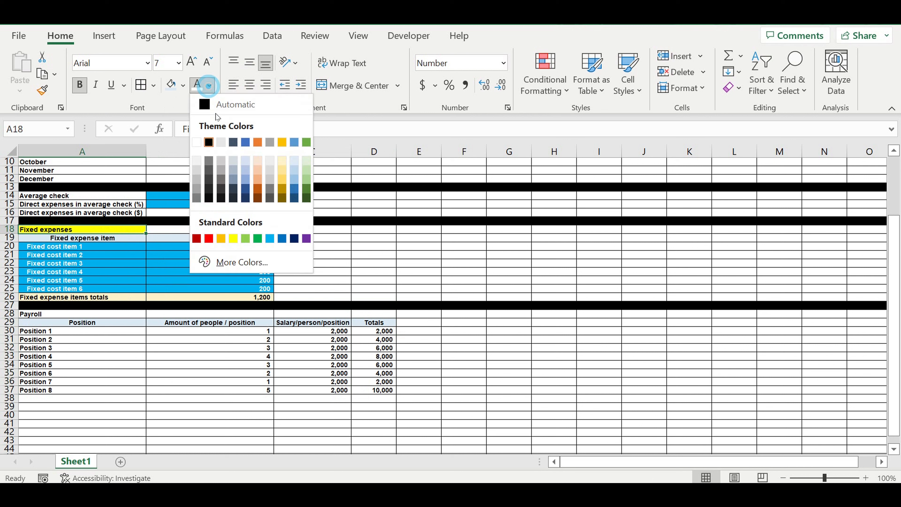
{"action": "left_click", "coordinate": [257, 190]}
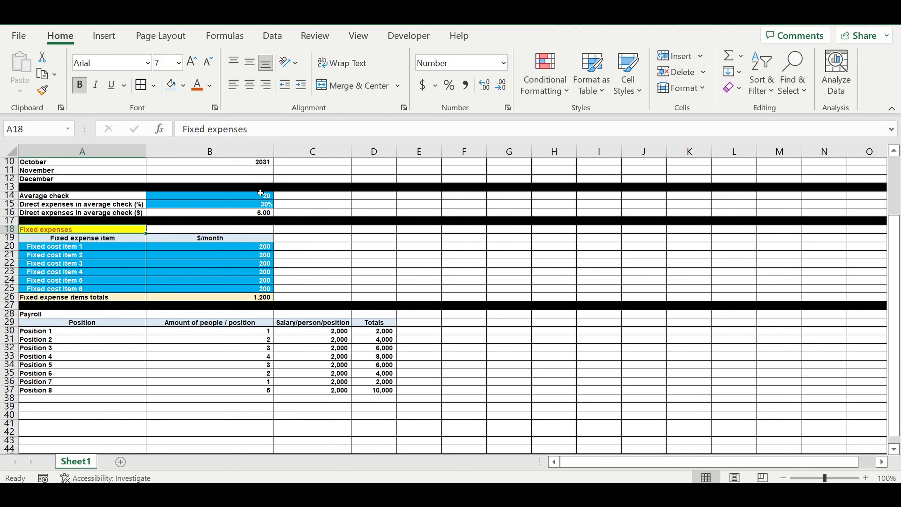
{"action": "left_click", "coordinate": [208, 85]}
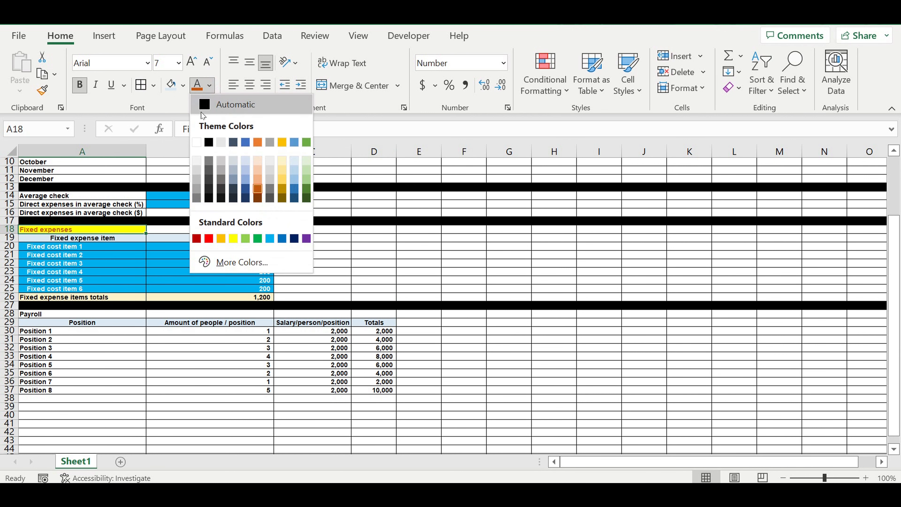
{"action": "left_click", "coordinate": [196, 143]}
{"action": "left_click", "coordinate": [183, 85]}
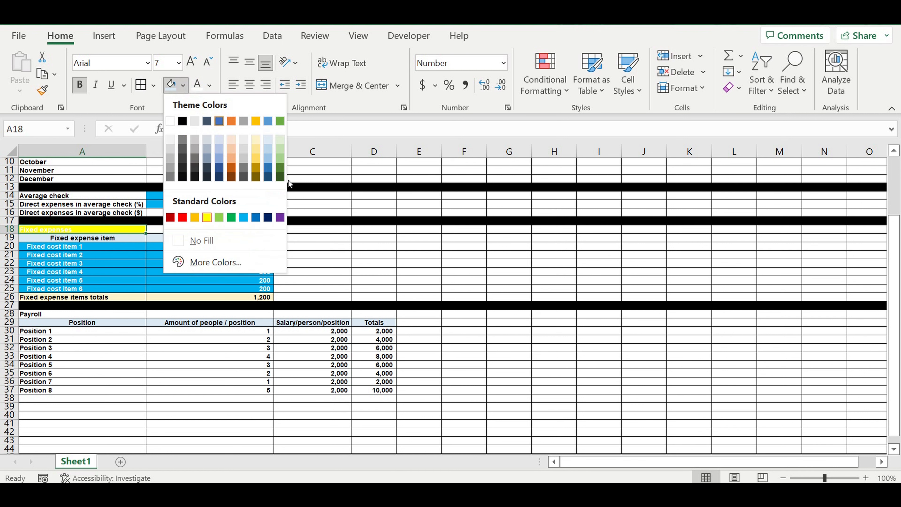
{"action": "left_click", "coordinate": [280, 218]}
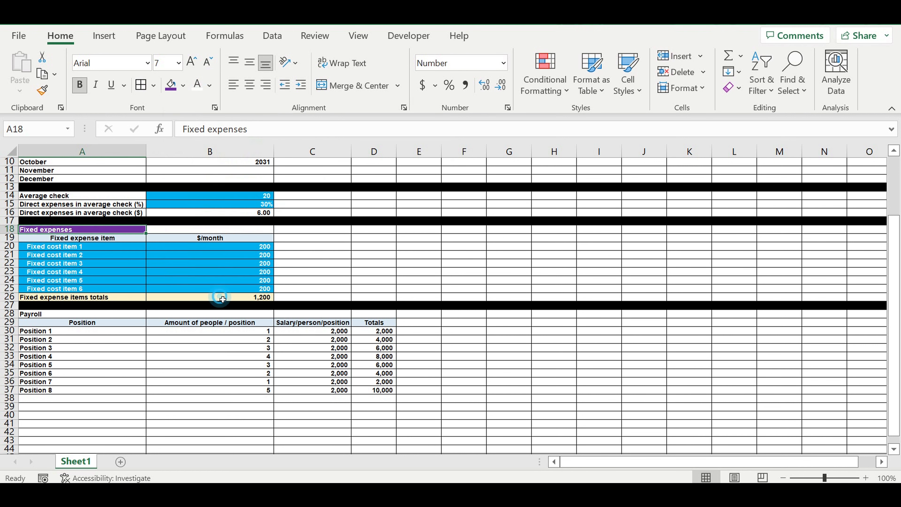
Step: Fill the fixed expense totals row A26:B26 yellow
{"action": "left_click_drag", "start_coordinate": [219, 297], "coordinate": [124, 297]}
{"action": "left_click", "coordinate": [184, 86]}
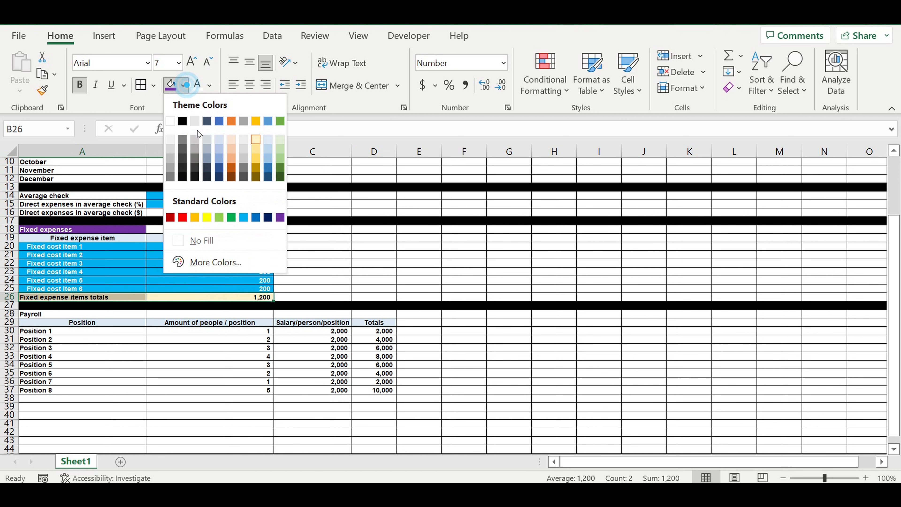
{"action": "left_click", "coordinate": [207, 217]}
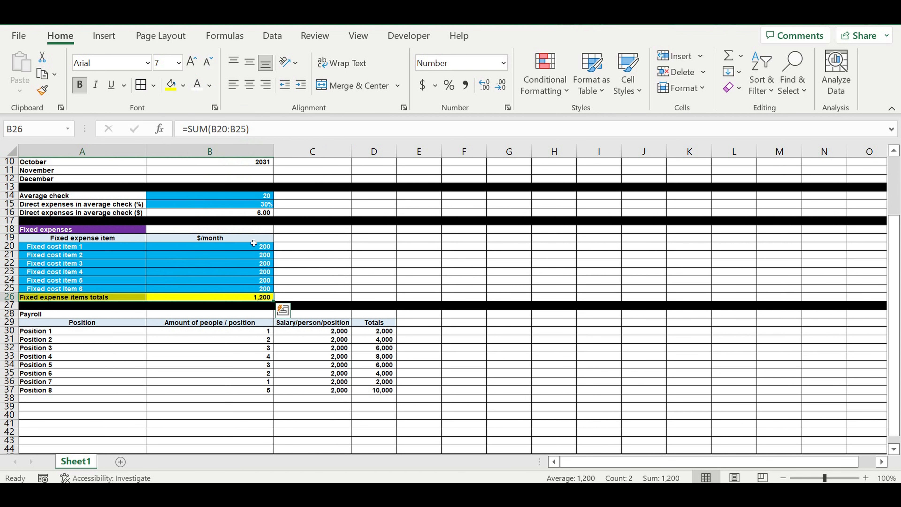
Step: Link A38 to the Payroll label in A28 with a formula and fill the row A38:D38 yellow
{"action": "left_click", "coordinate": [362, 274]}
{"action": "left_click", "coordinate": [65, 400]}
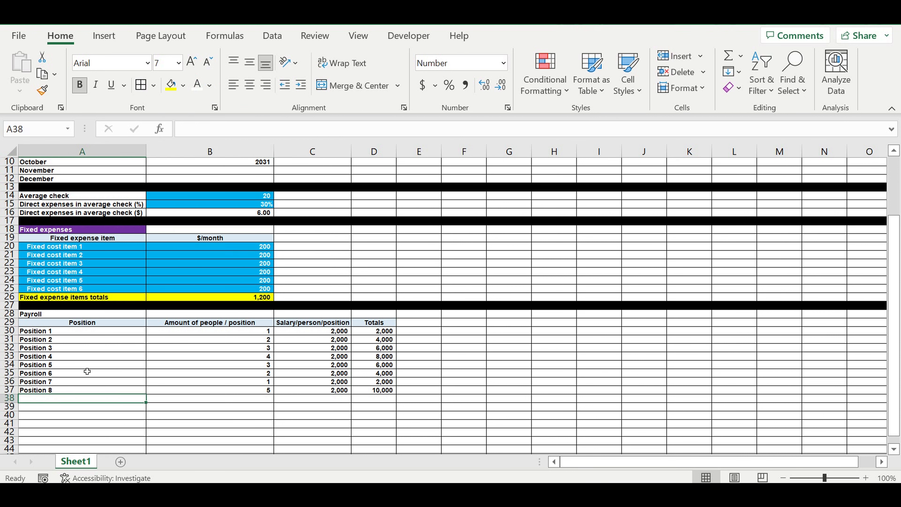
{"action": "type", "text": "="}
{"action": "left_click", "coordinate": [44, 315]}
{"action": "key", "text": "Return"}
{"action": "left_click_drag", "start_coordinate": [383, 401], "coordinate": [127, 398]}
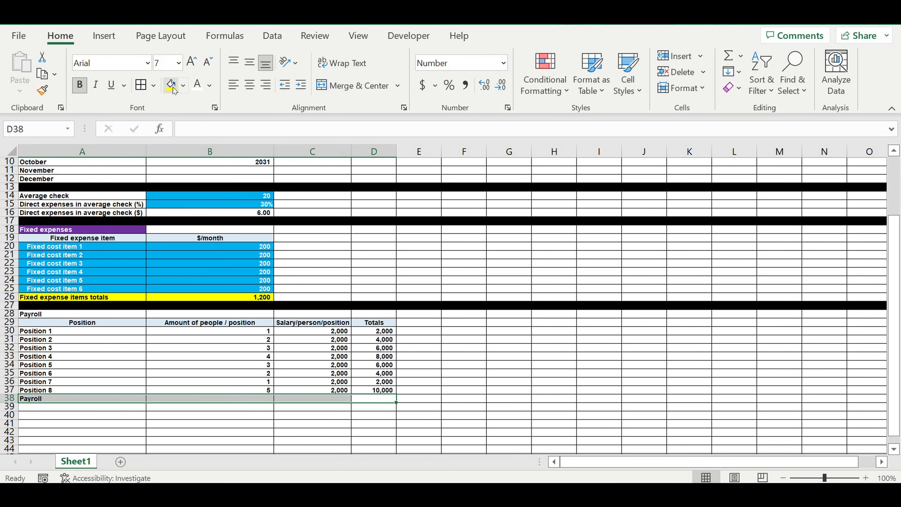
{"action": "left_click", "coordinate": [170, 86]}
Step: Total the payroll amounts D30:D37 in D38 with AutoSum
{"action": "left_click", "coordinate": [393, 401]}
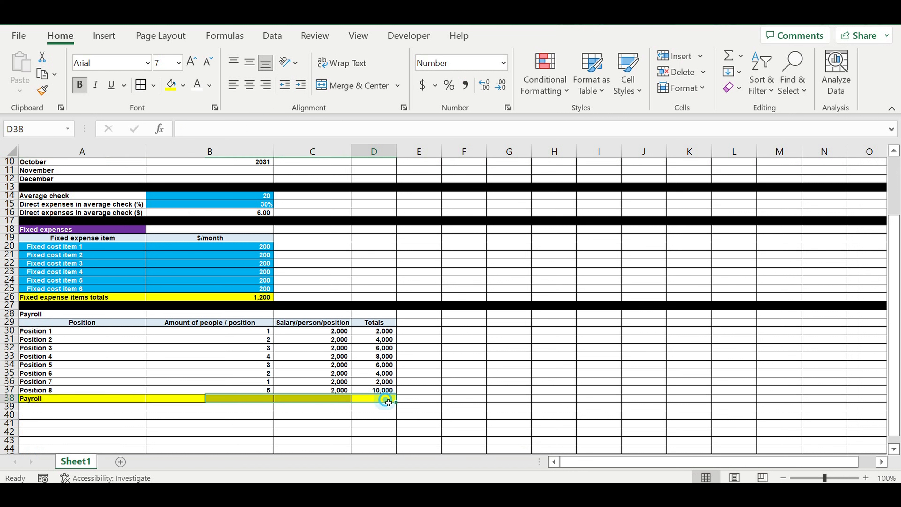
{"action": "left_click", "coordinate": [727, 57]}
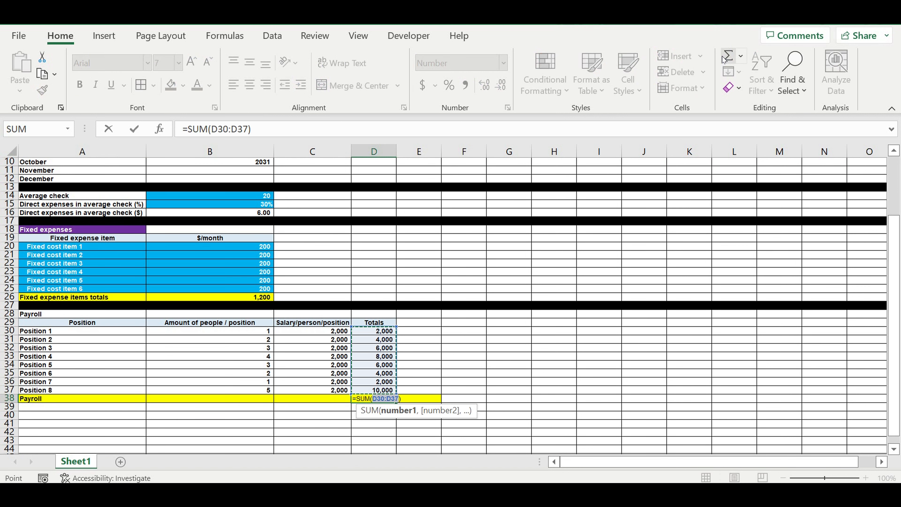
{"action": "key", "text": "Return"}
Step: Fill the position rows A30:C37 blue with white text
{"action": "left_click_drag", "start_coordinate": [138, 335], "coordinate": [311, 382]}
{"action": "left_click", "coordinate": [183, 85]}
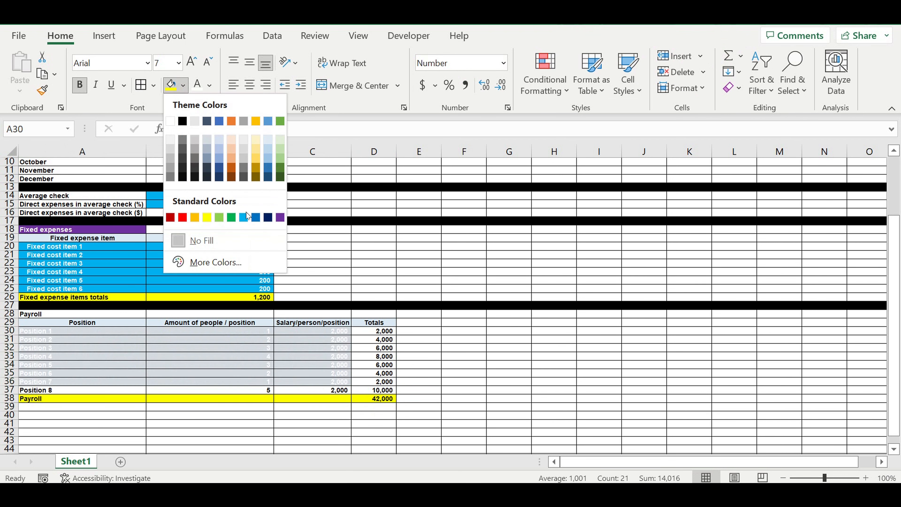
{"action": "left_click", "coordinate": [247, 219]}
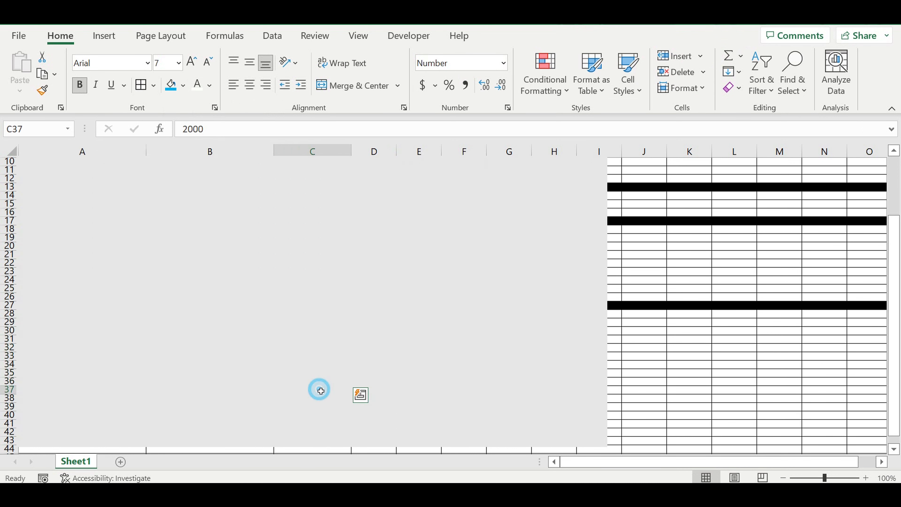
{"action": "left_click_drag", "start_coordinate": [318, 389], "coordinate": [132, 390]}
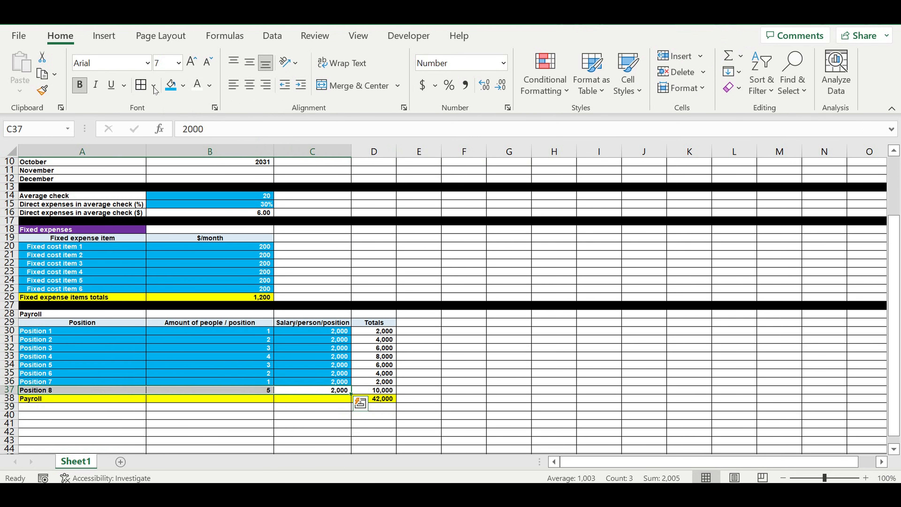
{"action": "left_click", "coordinate": [170, 85]}
{"action": "left_click", "coordinate": [199, 87]}
Step: Indent the position names in A30:A37
{"action": "left_click_drag", "start_coordinate": [59, 333], "coordinate": [67, 389]}
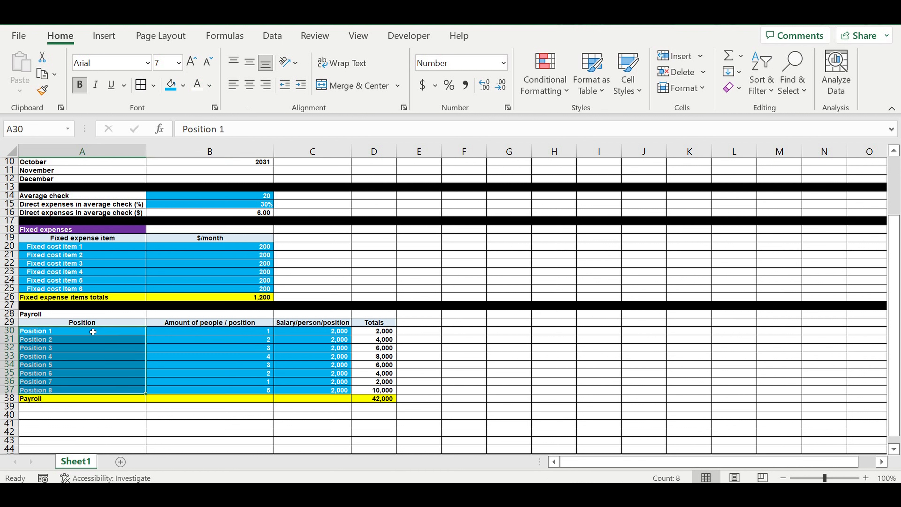
{"action": "left_click", "coordinate": [301, 85]}
Step: Format the Payroll heading in A28 with a dark gold fill and white text
{"action": "left_click", "coordinate": [87, 312]}
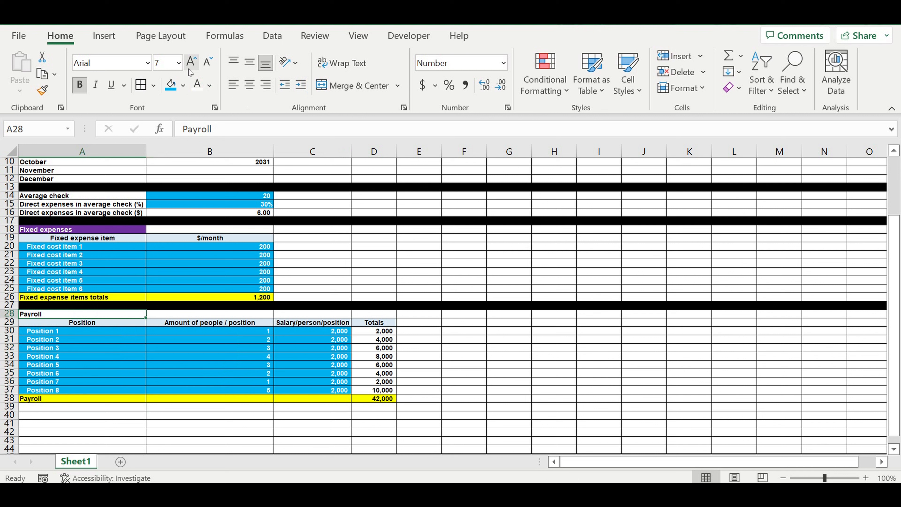
{"action": "left_click", "coordinate": [183, 85]}
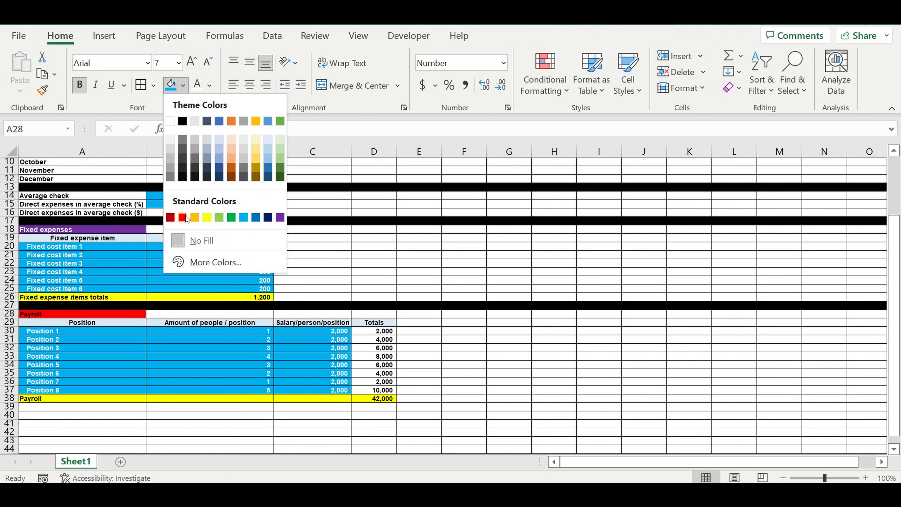
{"action": "left_click", "coordinate": [256, 171]}
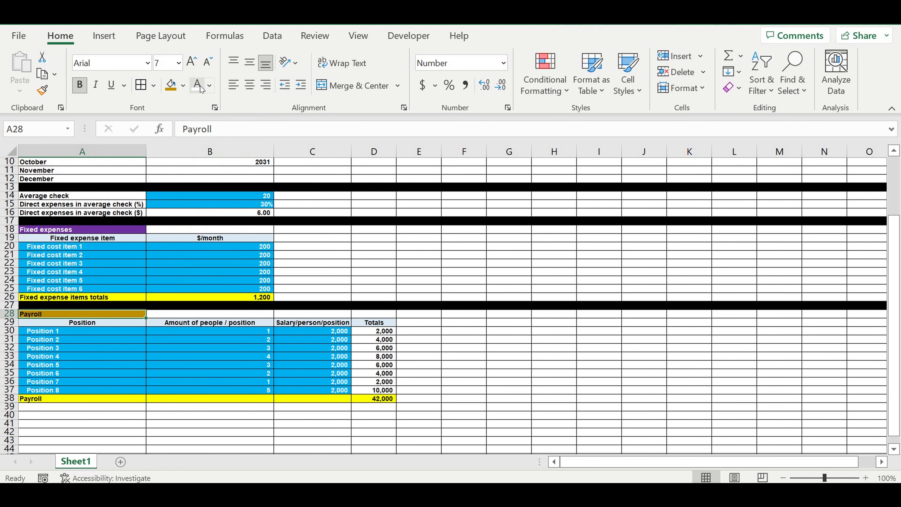
{"action": "left_click", "coordinate": [211, 88]}
{"action": "left_click", "coordinate": [198, 141]}
Step: Fill row 39 black as a section separator
{"action": "left_click", "coordinate": [421, 314]}
{"action": "scroll", "coordinate": [421, 290], "scroll_direction": "down", "scroll_amount": 2}
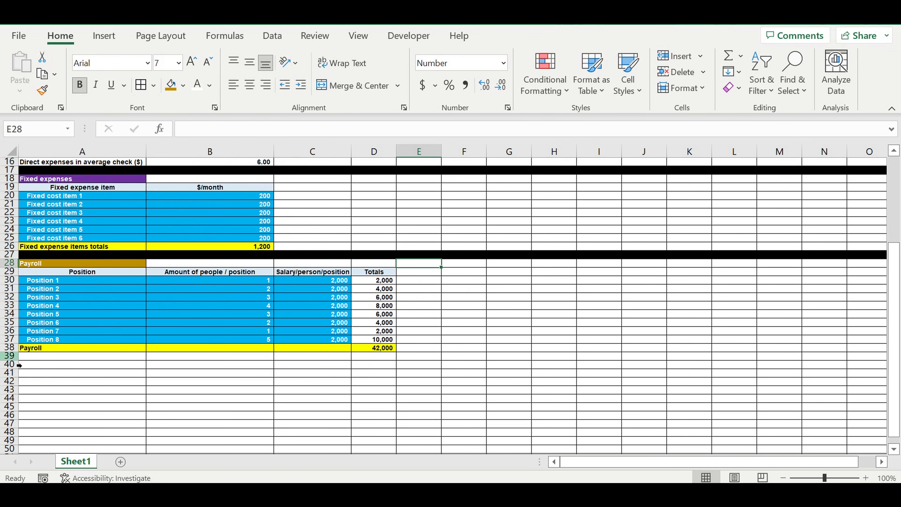
{"action": "left_click", "coordinate": [10, 356]}
{"action": "left_click", "coordinate": [184, 86]}
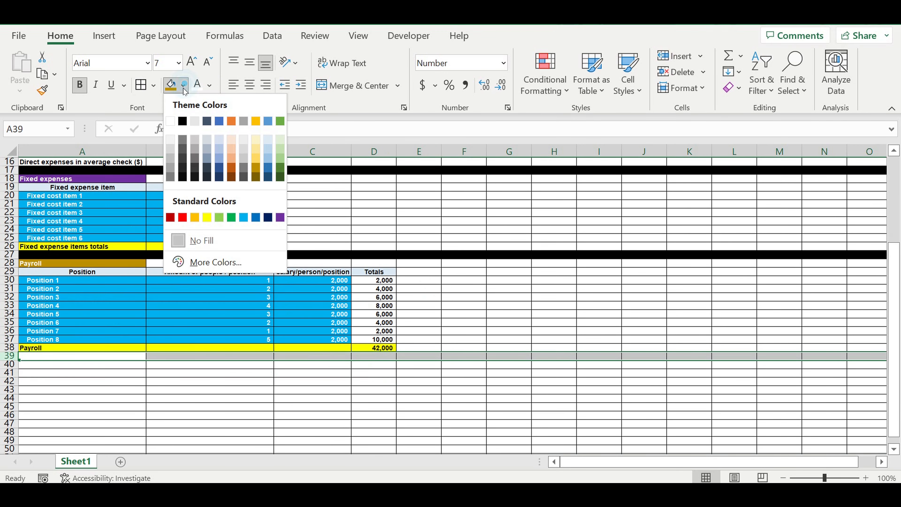
{"action": "left_click", "coordinate": [182, 121]}
Step: Enter the heading Investment plan in A40
{"action": "left_click", "coordinate": [47, 181]}
{"action": "left_click", "coordinate": [49, 264]}
{"action": "scroll", "coordinate": [218, 311], "scroll_direction": "down", "scroll_amount": 2}
{"action": "left_click", "coordinate": [120, 314]}
{"action": "scroll", "coordinate": [190, 298], "scroll_direction": "up", "scroll_amount": 2}
{"action": "scroll", "coordinate": [200, 286], "scroll_direction": "down", "scroll_amount": 2}
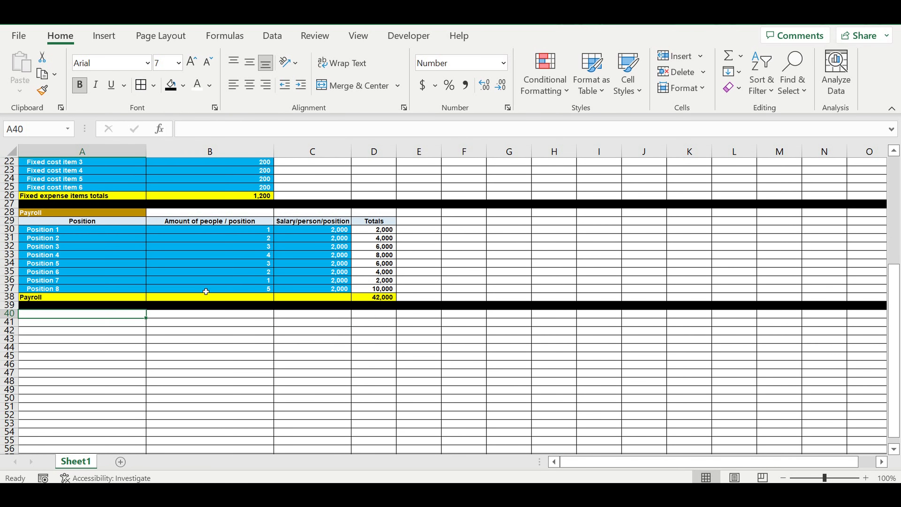
{"action": "type", "text": "Investment plan"}
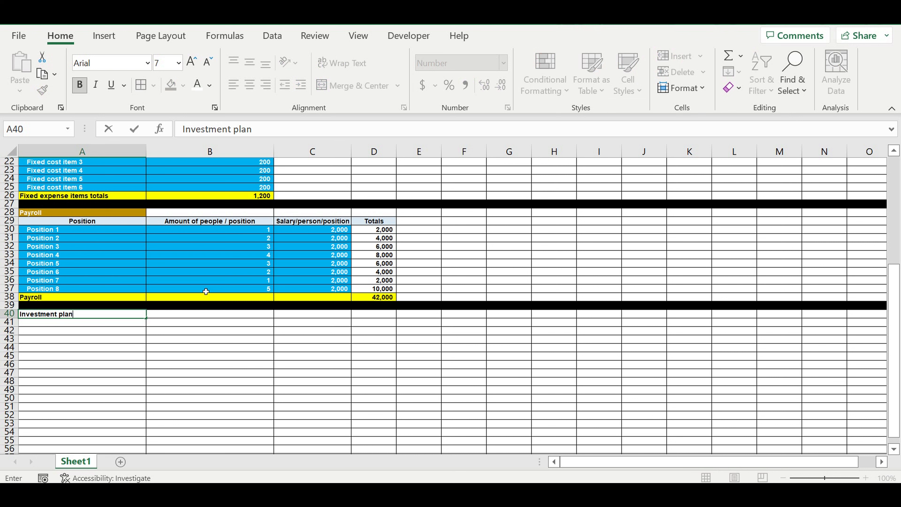
{"action": "key", "text": "Return"}
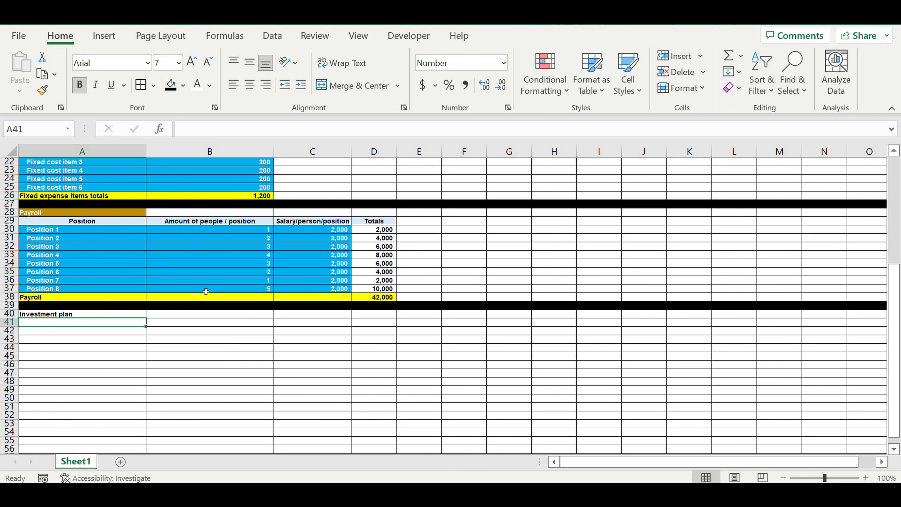
Step: Enter Investment item in A41 and $ in B41
{"action": "left_click", "coordinate": [110, 317]}
{"action": "left_click", "coordinate": [127, 324]}
{"action": "type", "text": "Investment item"}
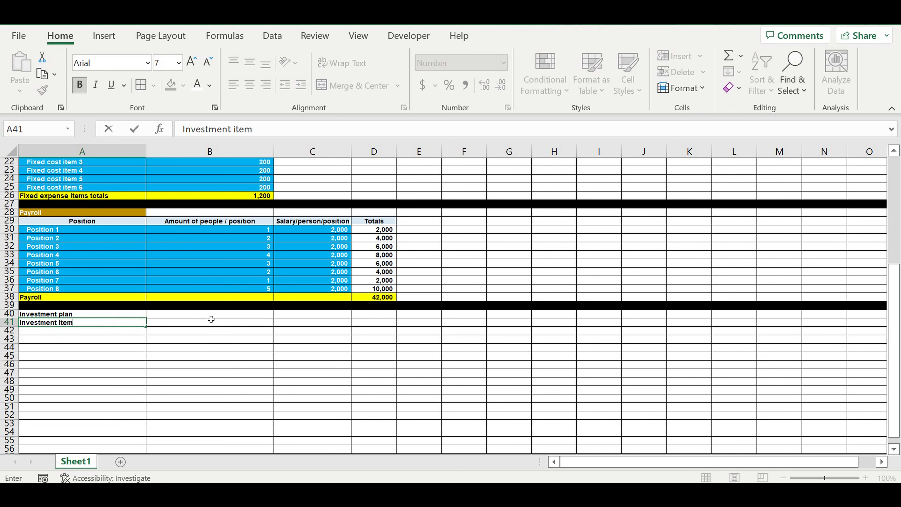
{"action": "left_click", "coordinate": [212, 319]}
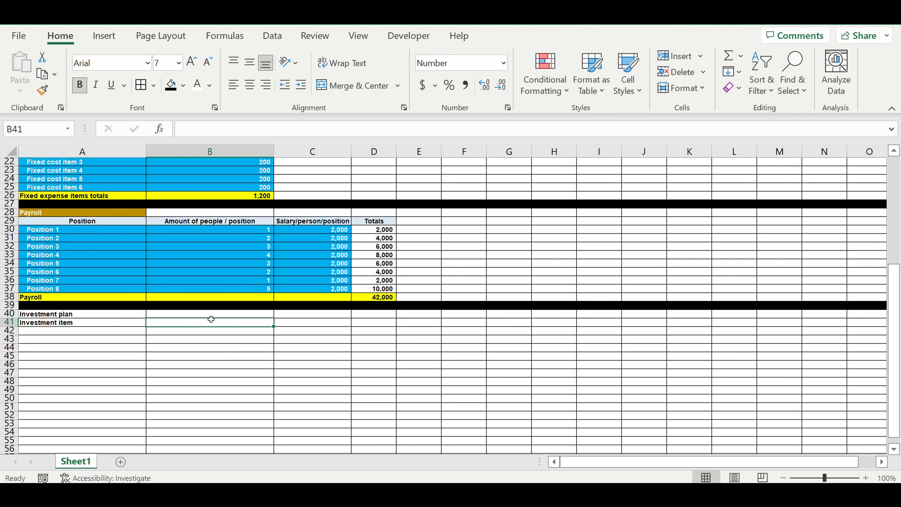
{"action": "type", "text": "$"}
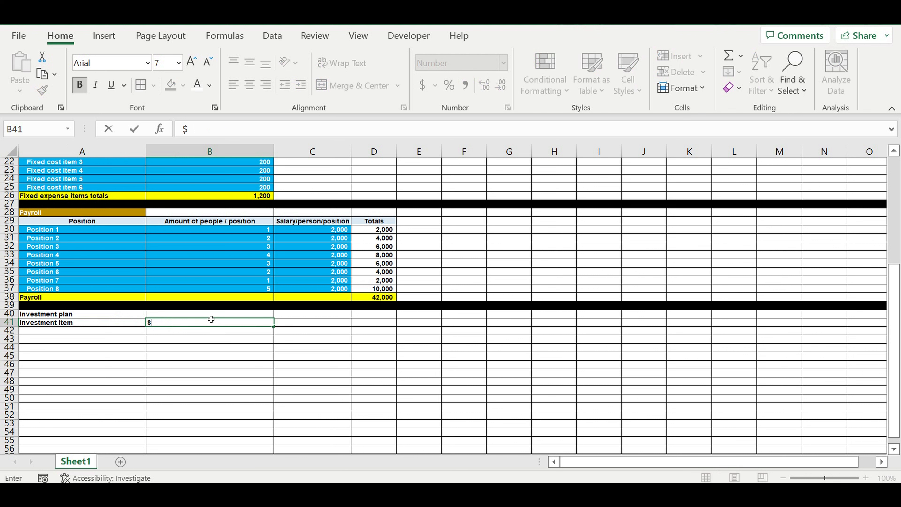
{"action": "left_click", "coordinate": [197, 335]}
Step: Center the investment plan labels in A40:B41, then left-align the A40 heading
{"action": "left_click_drag", "start_coordinate": [132, 324], "coordinate": [206, 314]}
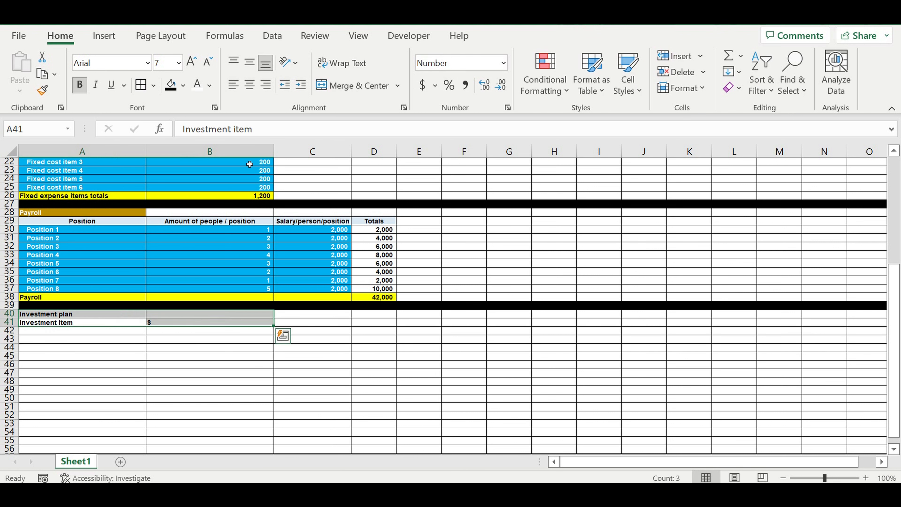
{"action": "left_click", "coordinate": [250, 87]}
{"action": "left_click", "coordinate": [100, 309]}
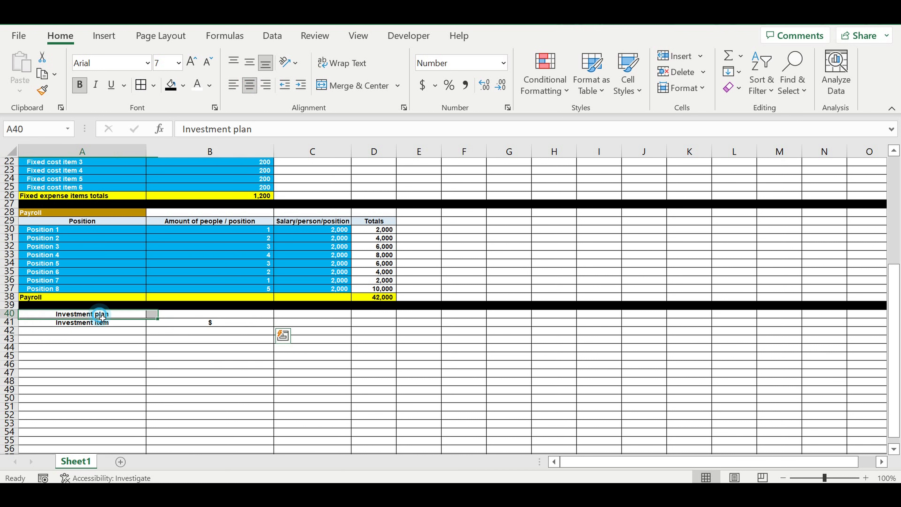
{"action": "left_click", "coordinate": [233, 92]}
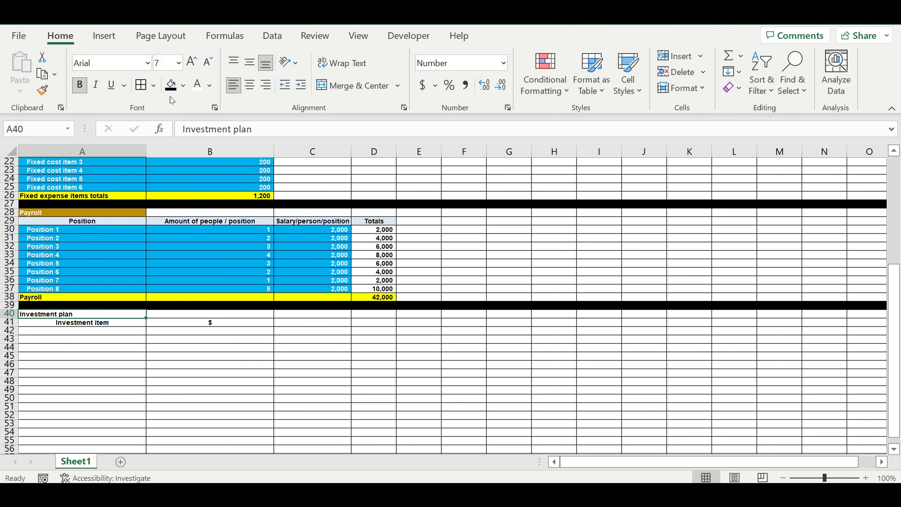
Step: Fill the Investment plan heading in A40 with a magenta custom color
{"action": "left_click", "coordinate": [183, 85]}
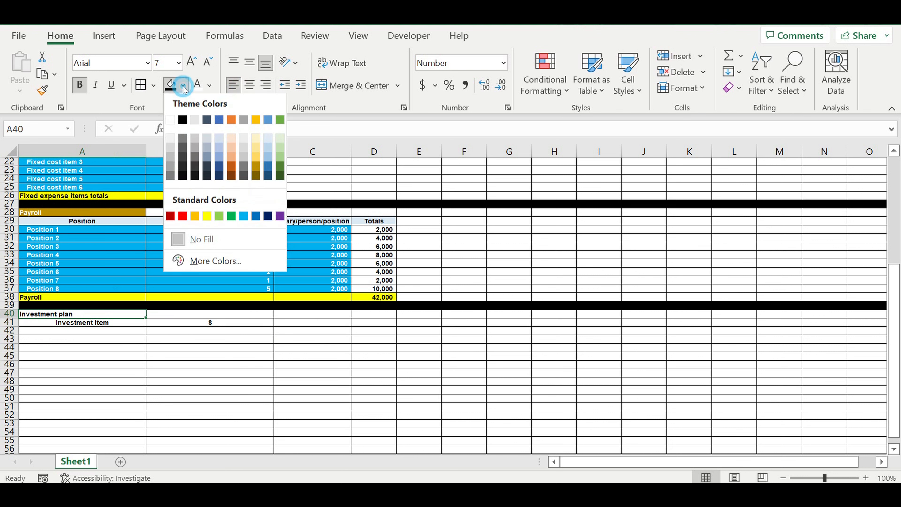
{"action": "left_click", "coordinate": [224, 262]}
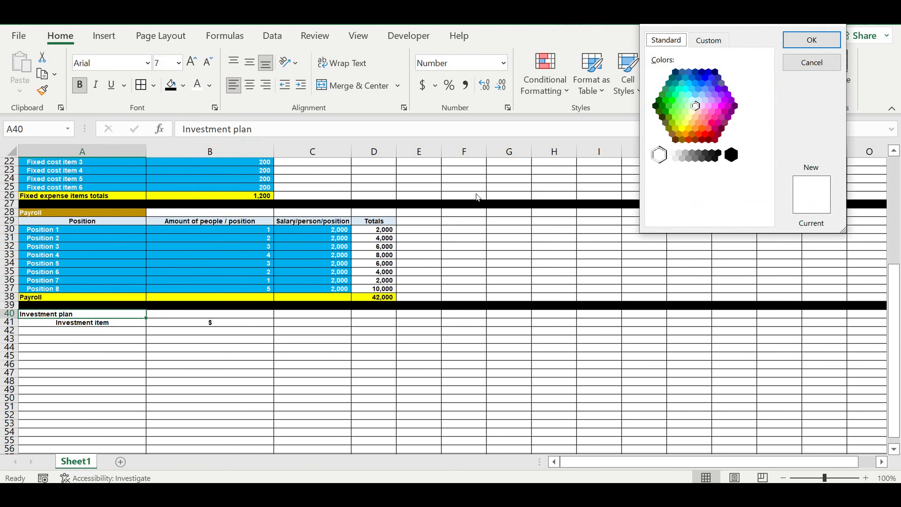
{"action": "left_click", "coordinate": [719, 124]}
{"action": "left_click", "coordinate": [808, 40]}
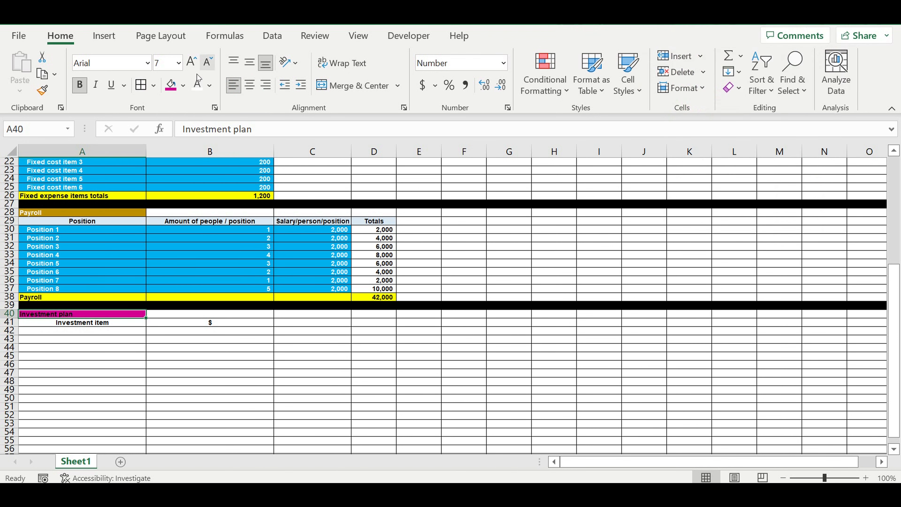
Step: Make the Investment plan heading text white and fill the header cells A41:B41 light blue
{"action": "left_click", "coordinate": [197, 84]}
{"action": "left_click_drag", "start_coordinate": [200, 326], "coordinate": [124, 323]}
{"action": "left_click", "coordinate": [184, 85]}
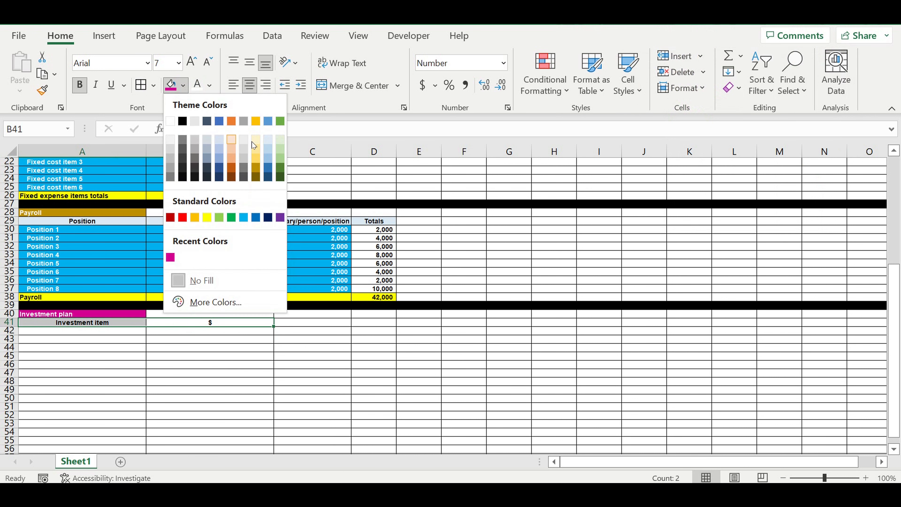
{"action": "left_click", "coordinate": [269, 146]}
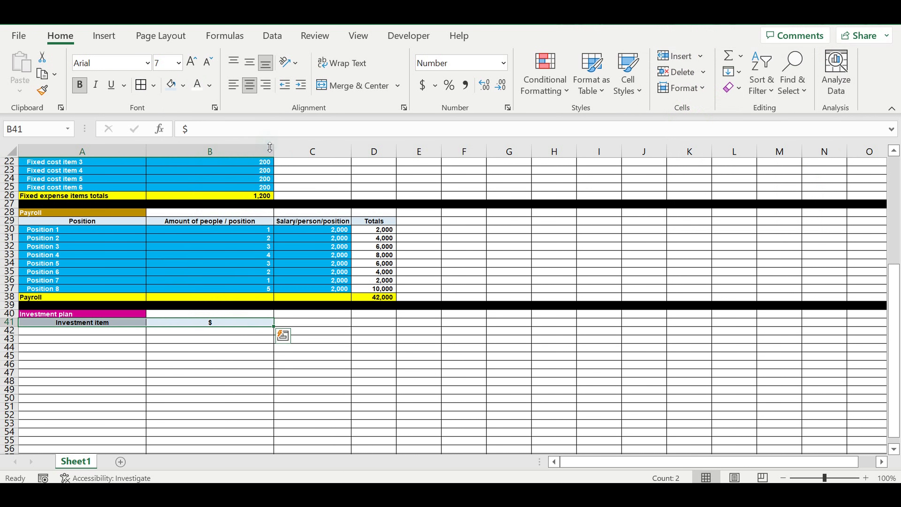
Step: Enter Investment item 1 in A42
{"action": "left_click", "coordinate": [109, 333]}
{"action": "type", "text": "Investment item"}
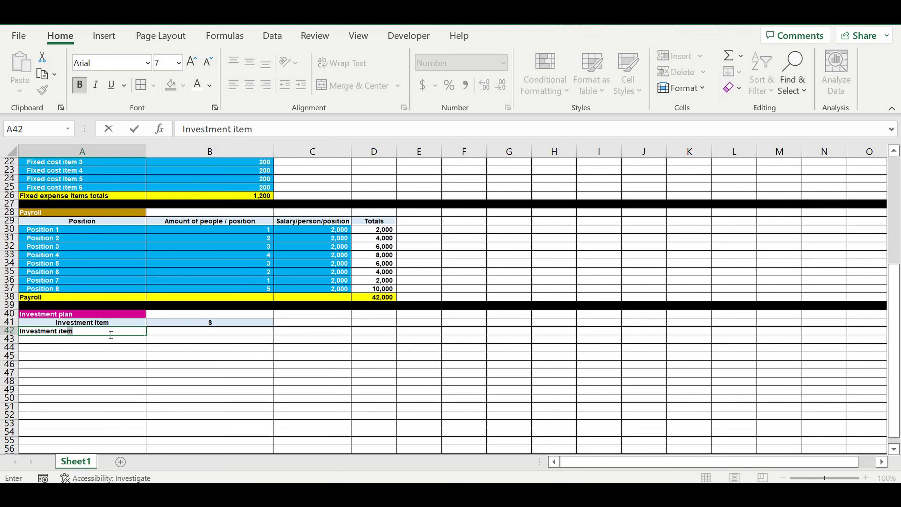
{"action": "key", "text": "Return"}
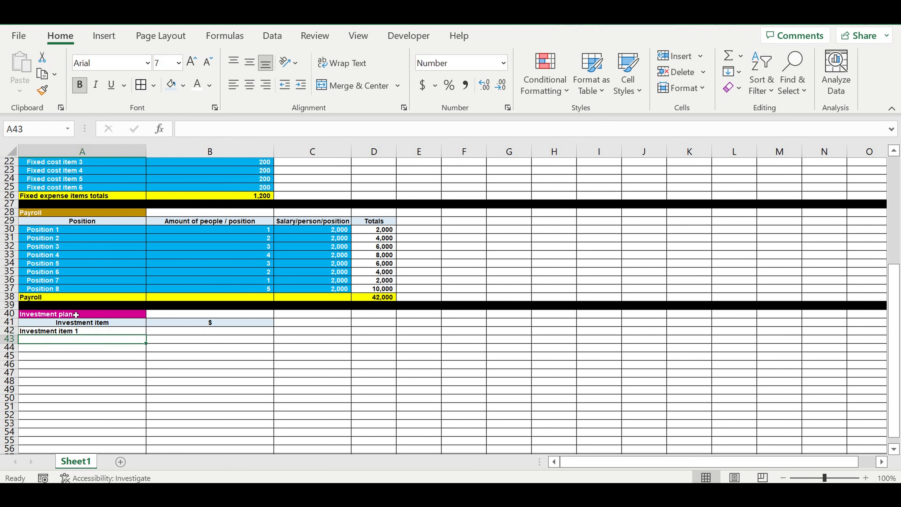
Step: Fill the investment item labels down from A42 through A61, ending at Investment item 20
{"action": "scroll", "coordinate": [84, 314], "scroll_direction": "down", "scroll_amount": 2}
{"action": "left_click", "coordinate": [93, 314]}
{"action": "left_click", "coordinate": [98, 272]}
{"action": "left_click", "coordinate": [105, 280]}
{"action": "left_click_drag", "start_coordinate": [150, 291], "coordinate": [117, 432]}
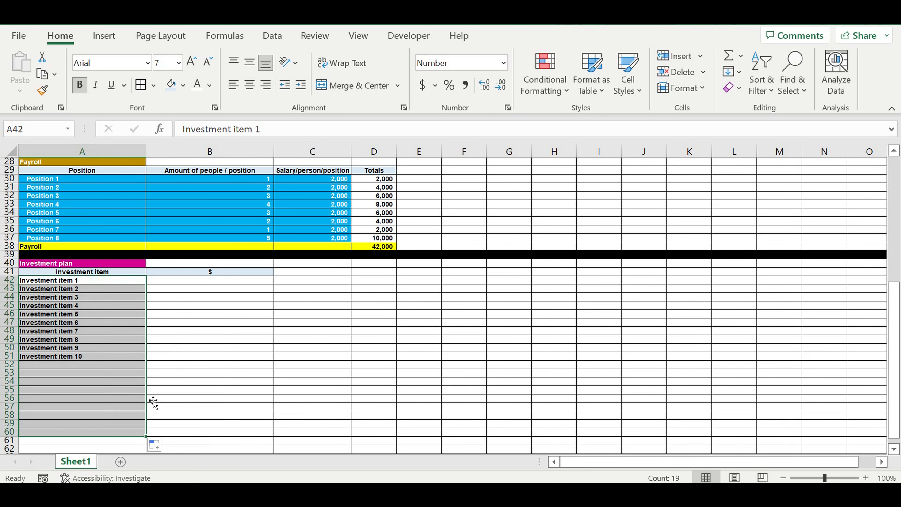
{"action": "scroll", "coordinate": [165, 368], "scroll_direction": "down", "scroll_amount": 2}
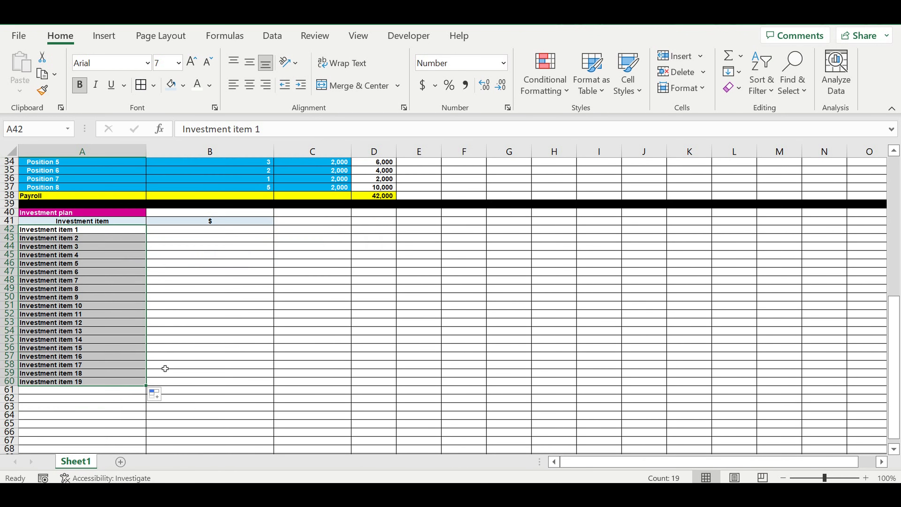
{"action": "left_click", "coordinate": [113, 384]}
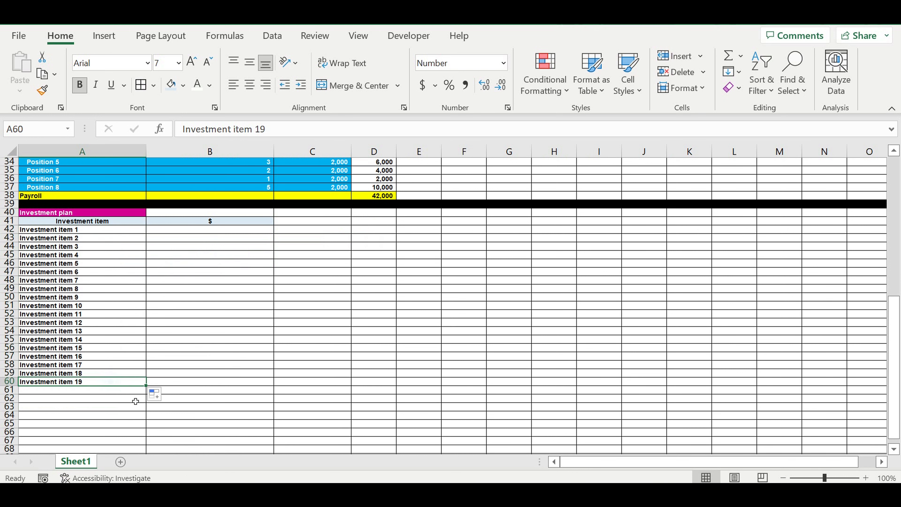
{"action": "left_click_drag", "start_coordinate": [145, 385], "coordinate": [145, 400]}
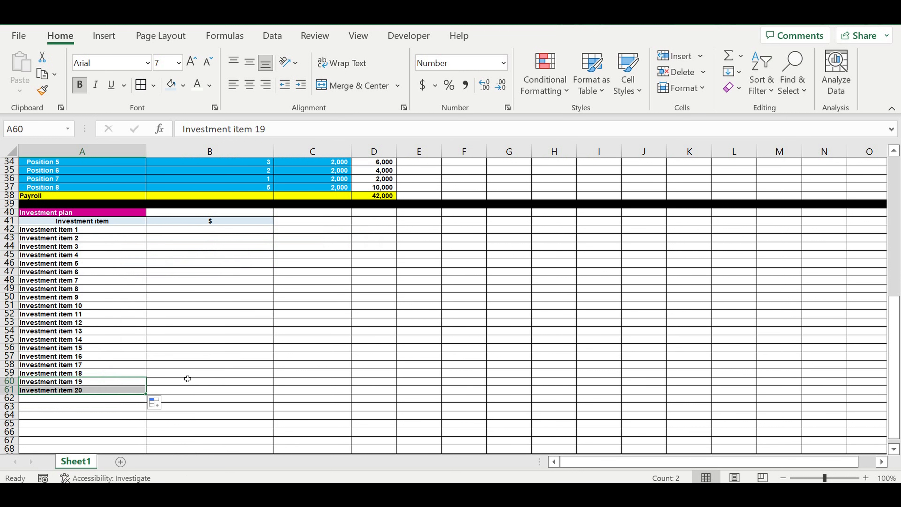
Step: Enter 3000 in B42 and fill it down through B61
{"action": "left_click", "coordinate": [220, 264]}
{"action": "left_click", "coordinate": [218, 232]}
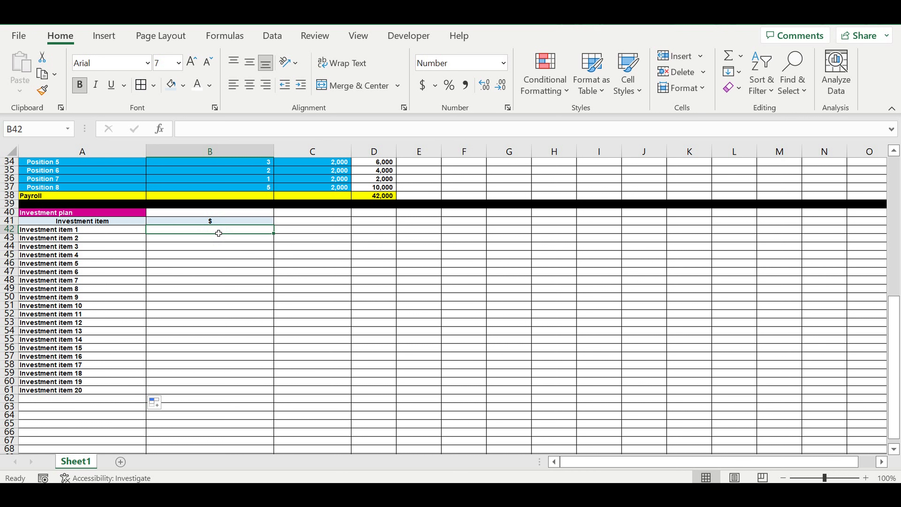
{"action": "type", "text": "3000"}
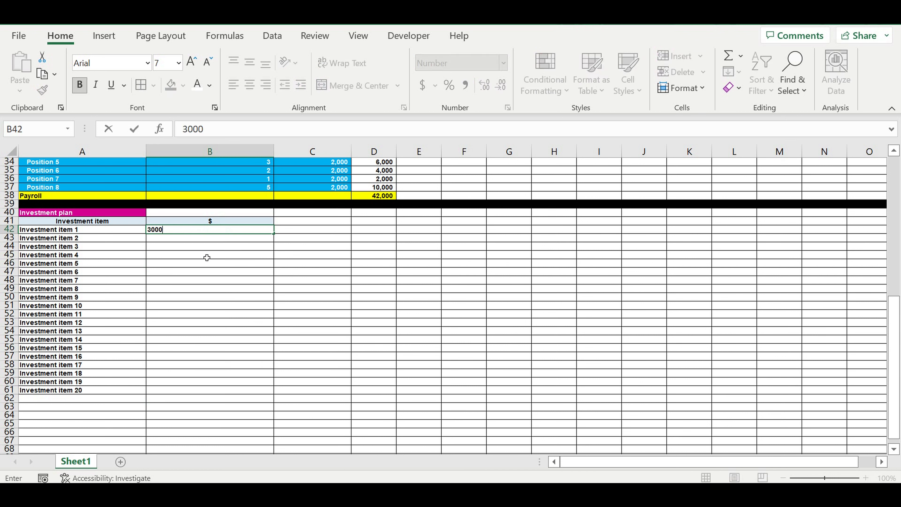
{"action": "key", "text": "Return"}
{"action": "left_click", "coordinate": [216, 232]}
{"action": "left_click_drag", "start_coordinate": [274, 234], "coordinate": [228, 398]}
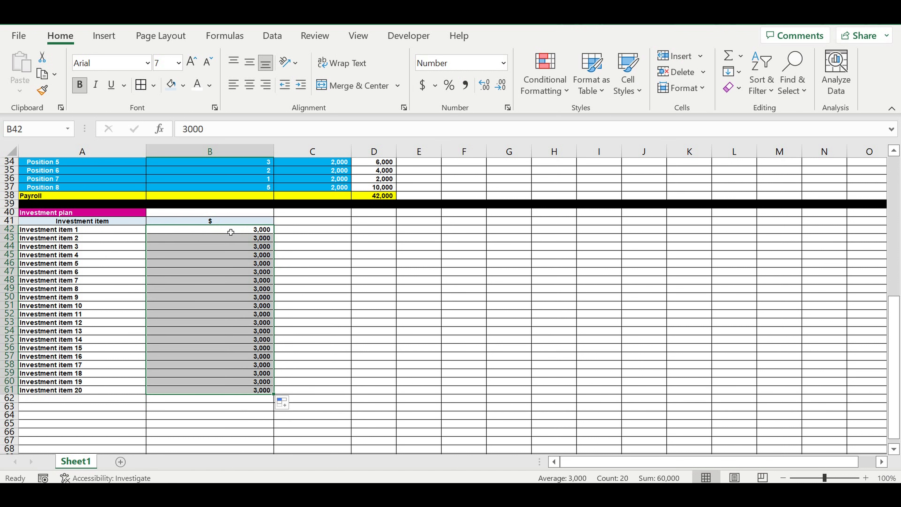
{"action": "left_click_drag", "start_coordinate": [52, 230], "coordinate": [46, 387]}
{"action": "left_click_drag", "start_coordinate": [259, 232], "coordinate": [259, 390]}
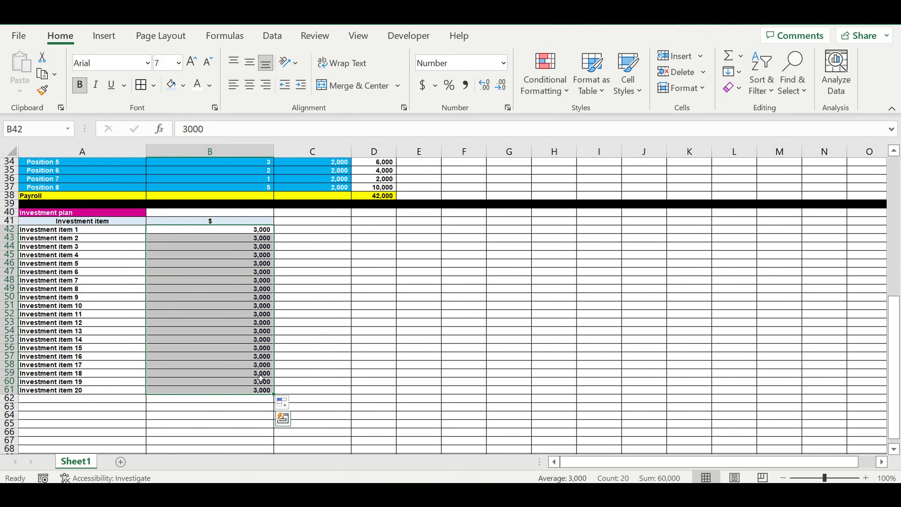
{"action": "left_click", "coordinate": [57, 399]}
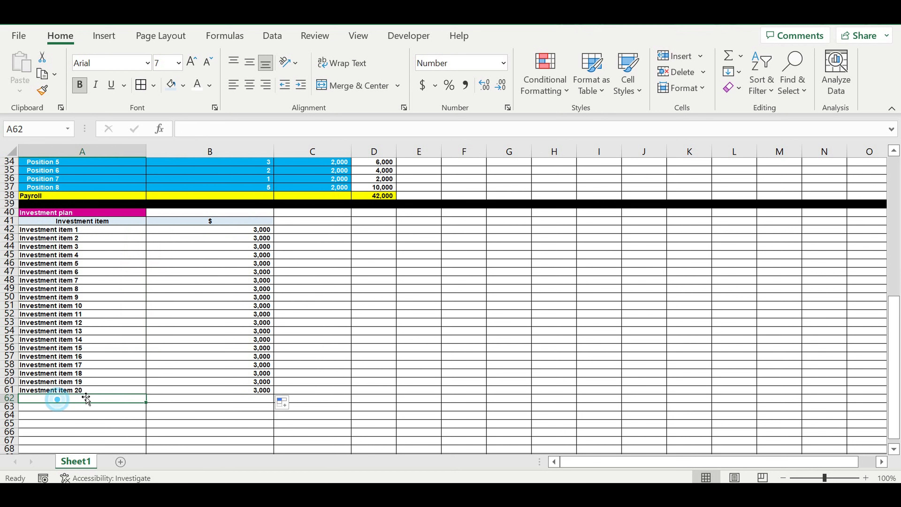
Step: Copy the Investment plan heading into A62 and rename it Investment plan totals
{"action": "left_click", "coordinate": [72, 213]}
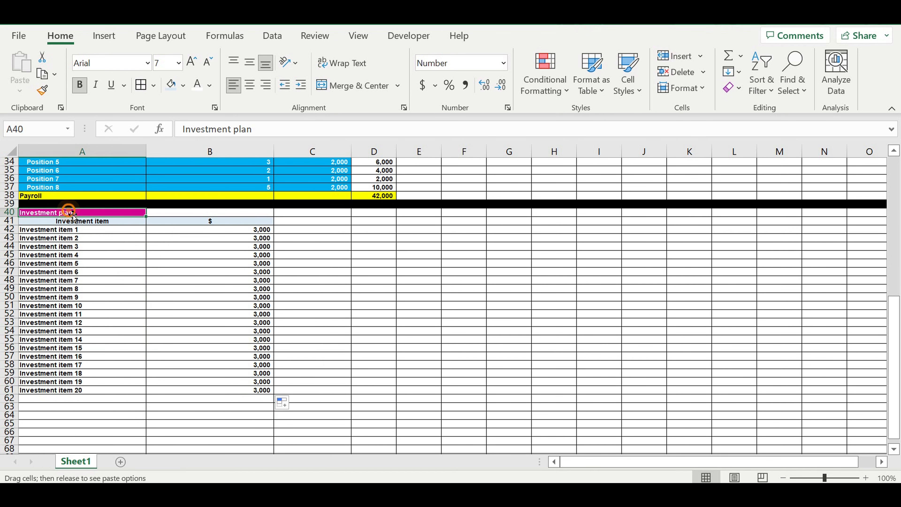
{"action": "right_click", "coordinate": [96, 214]}
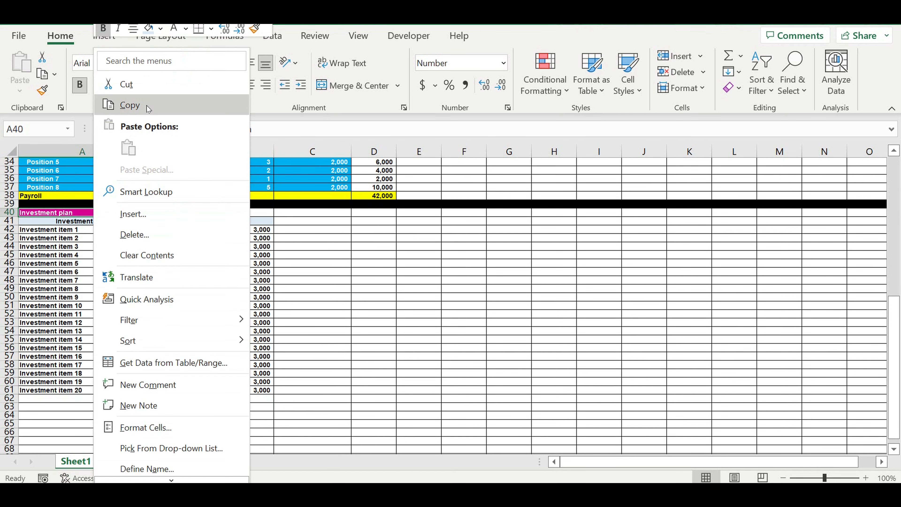
{"action": "left_click", "coordinate": [147, 105]}
{"action": "left_click", "coordinate": [63, 402]}
{"action": "right_click", "coordinate": [63, 401]}
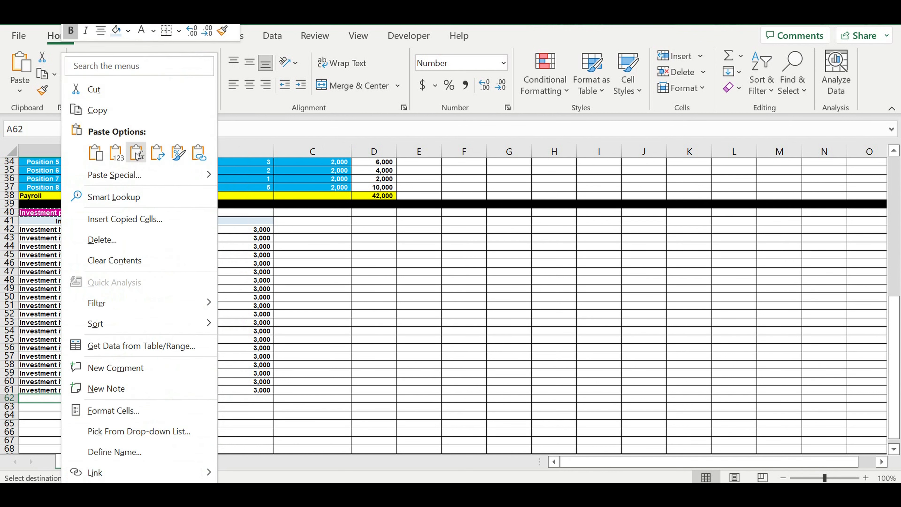
{"action": "left_click", "coordinate": [115, 151]}
{"action": "left_click", "coordinate": [98, 399]}
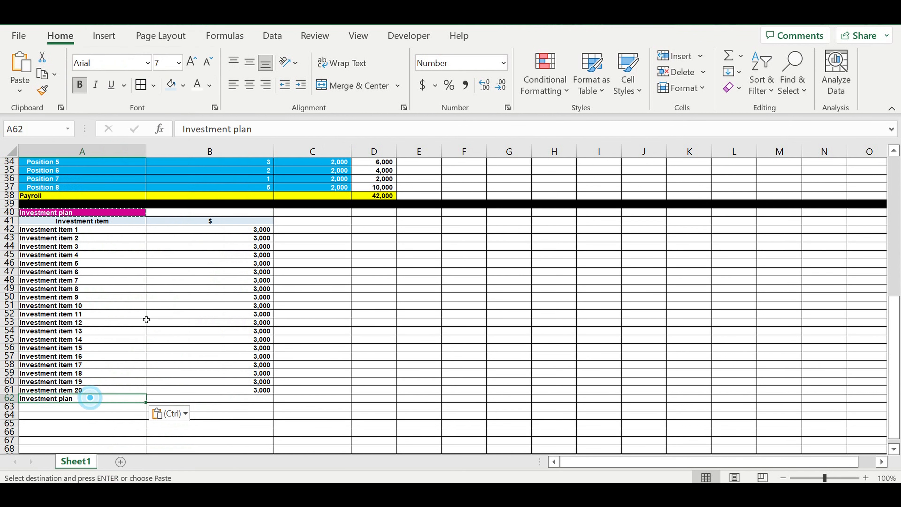
{"action": "left_click", "coordinate": [273, 135]}
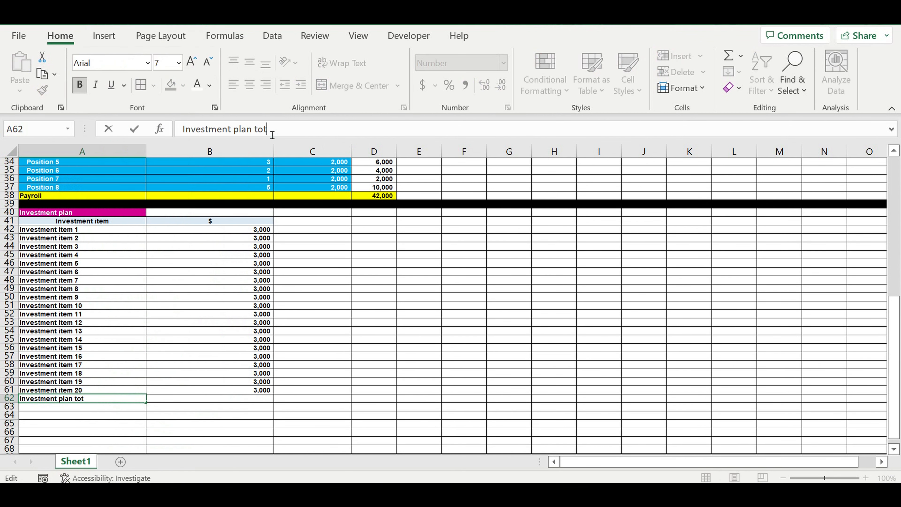
Step: Sum the investment amounts with AutoSum in B62
{"action": "left_click", "coordinate": [245, 403]}
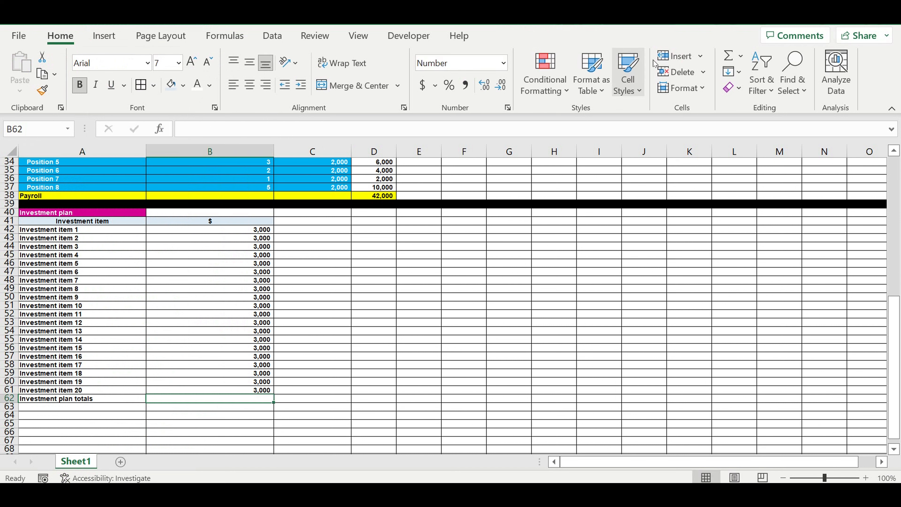
{"action": "left_click", "coordinate": [728, 57]}
{"action": "key", "text": "Return"}
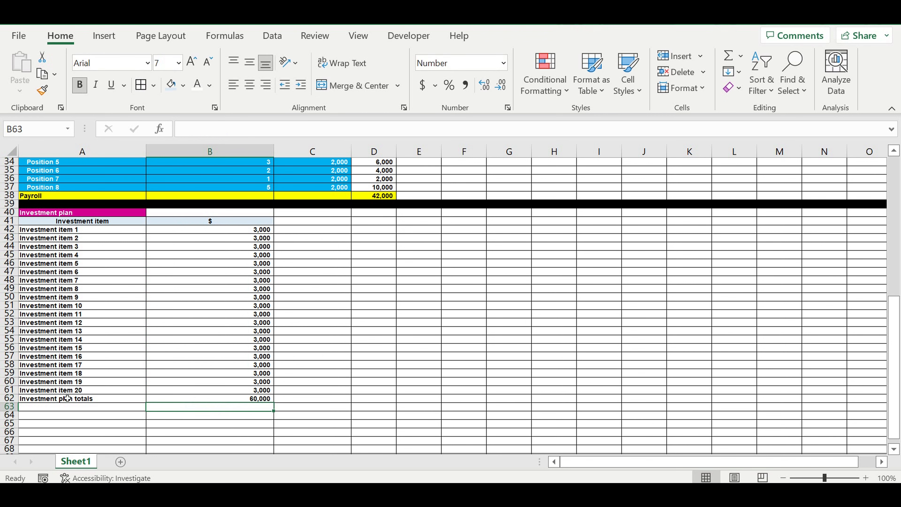
Step: Fill the totals row A62:B62 yellow
{"action": "left_click_drag", "start_coordinate": [141, 401], "coordinate": [163, 399]}
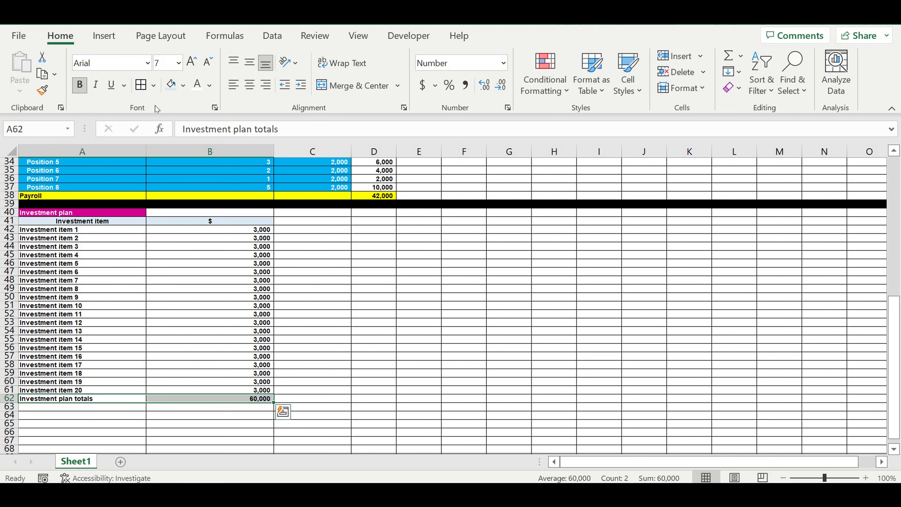
{"action": "left_click", "coordinate": [183, 84]}
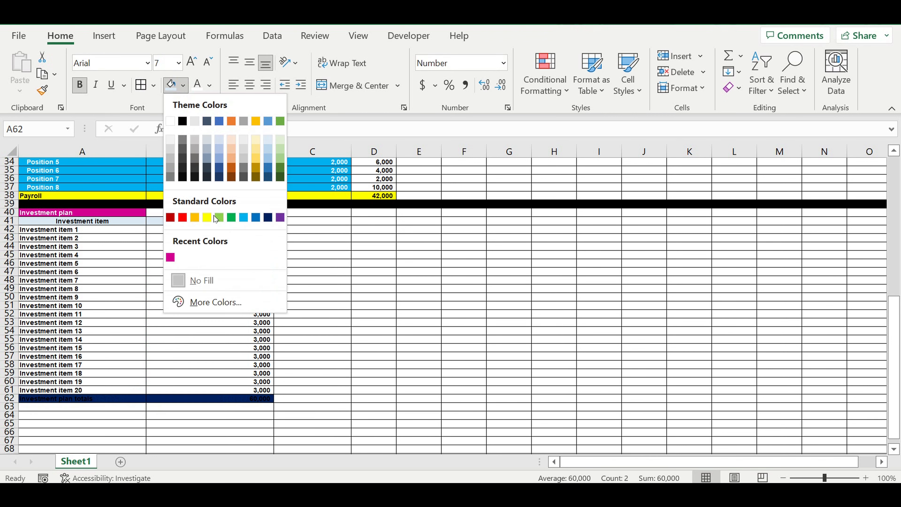
{"action": "left_click", "coordinate": [210, 215]}
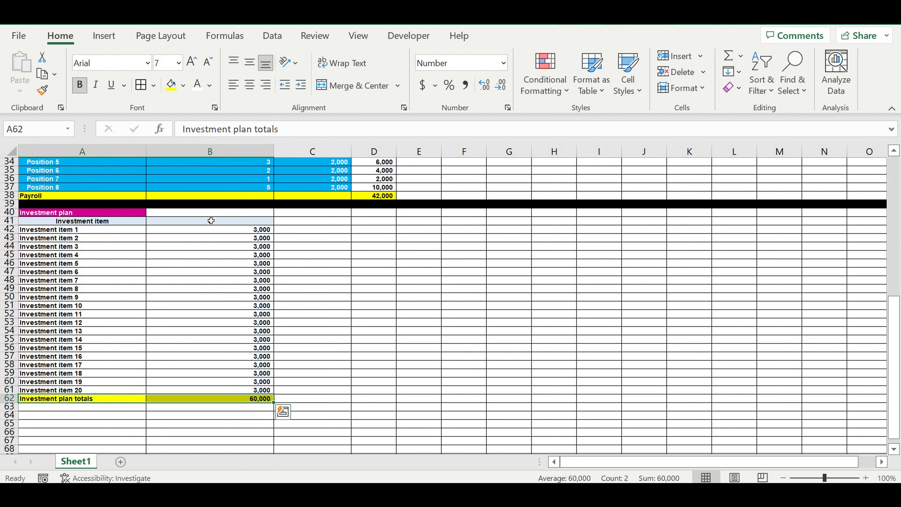
Step: Fill row 63 black as a separator below the investment plan
{"action": "left_click", "coordinate": [14, 407]}
{"action": "left_click", "coordinate": [183, 85]}
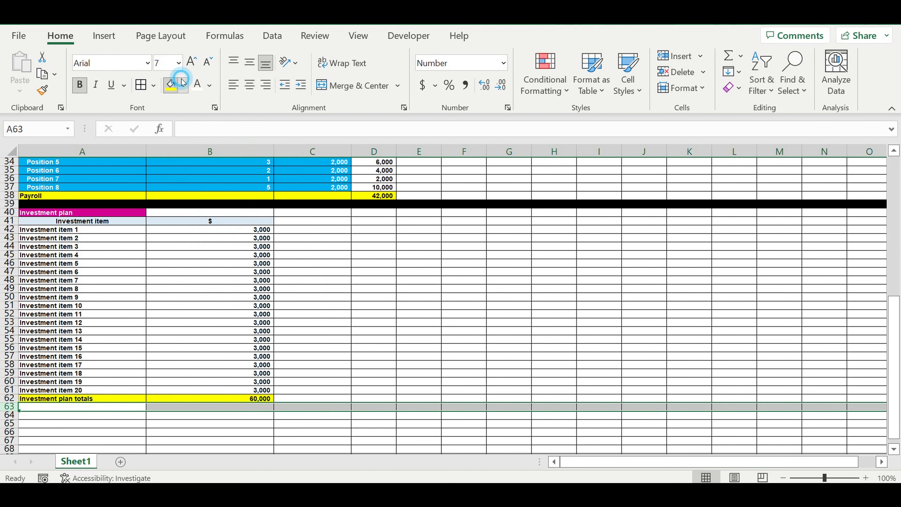
{"action": "left_click", "coordinate": [183, 121]}
{"action": "left_click", "coordinate": [389, 291]}
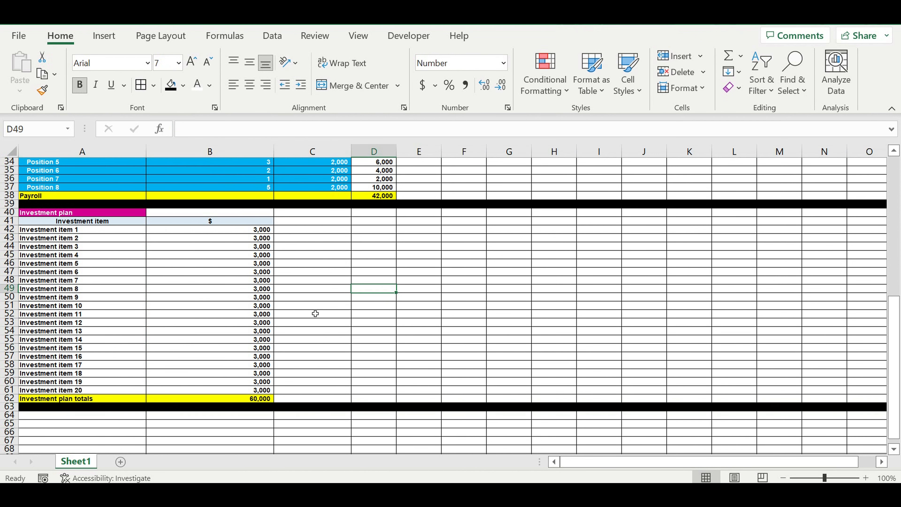
Step: Fill the investment item cells A42:B61 light blue
{"action": "left_click_drag", "start_coordinate": [232, 229], "coordinate": [242, 392]}
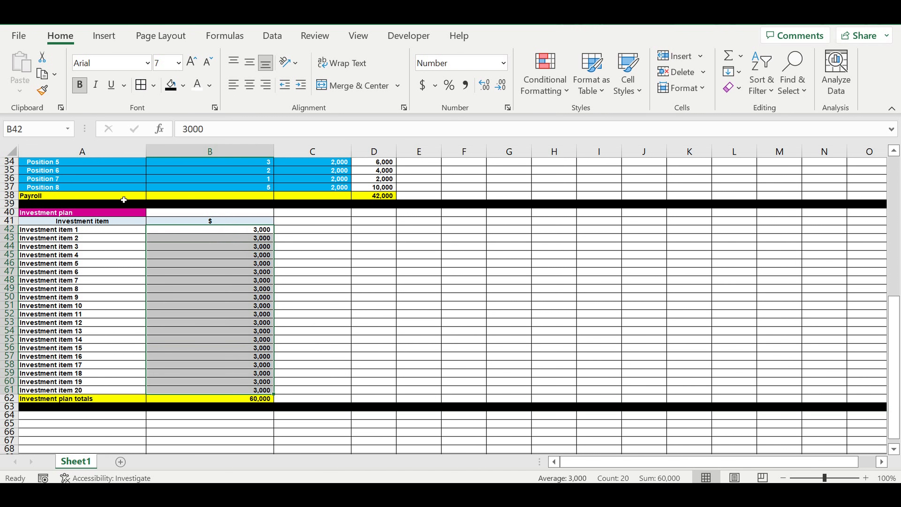
{"action": "left_click", "coordinate": [126, 233]}
{"action": "left_click_drag", "start_coordinate": [149, 241], "coordinate": [177, 390]}
{"action": "left_click", "coordinate": [185, 86]}
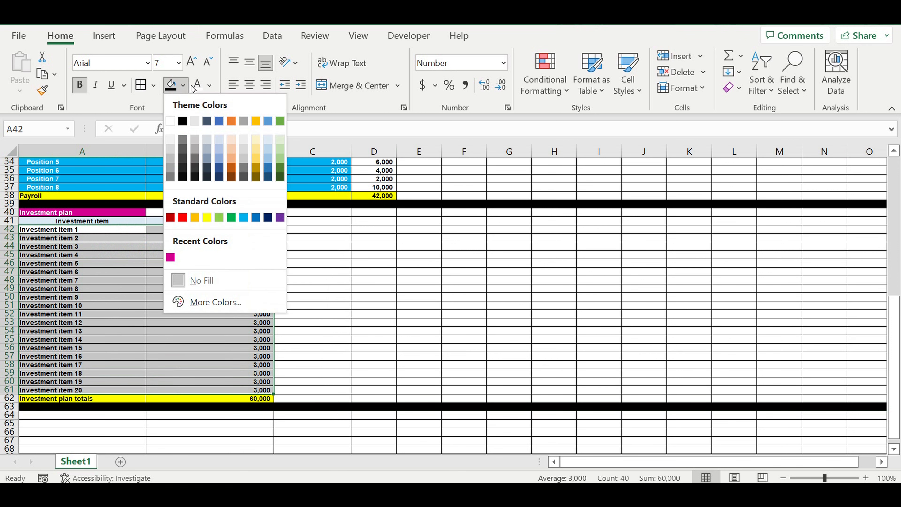
{"action": "left_click", "coordinate": [243, 217]}
Step: Set the text in the item labels A42:A61 and amounts B42:B61 to white
{"action": "left_click_drag", "start_coordinate": [103, 231], "coordinate": [103, 390]}
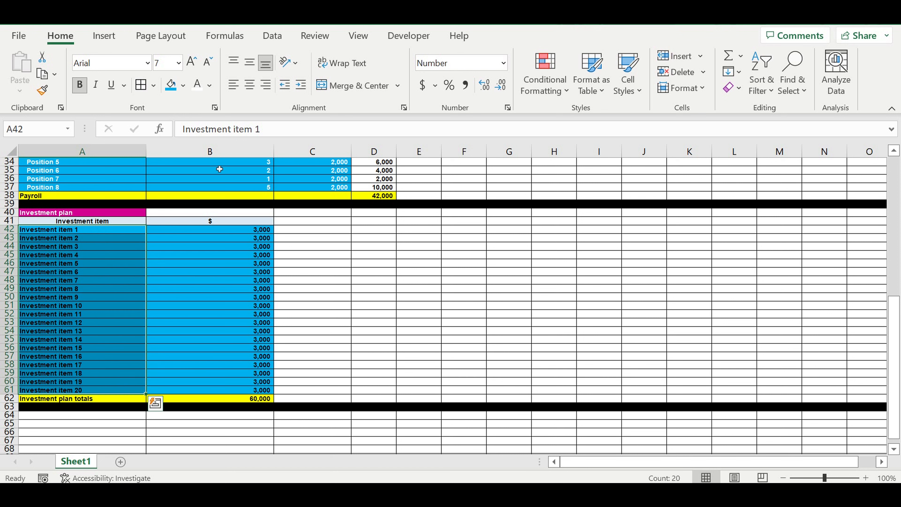
{"action": "left_click", "coordinate": [195, 91]}
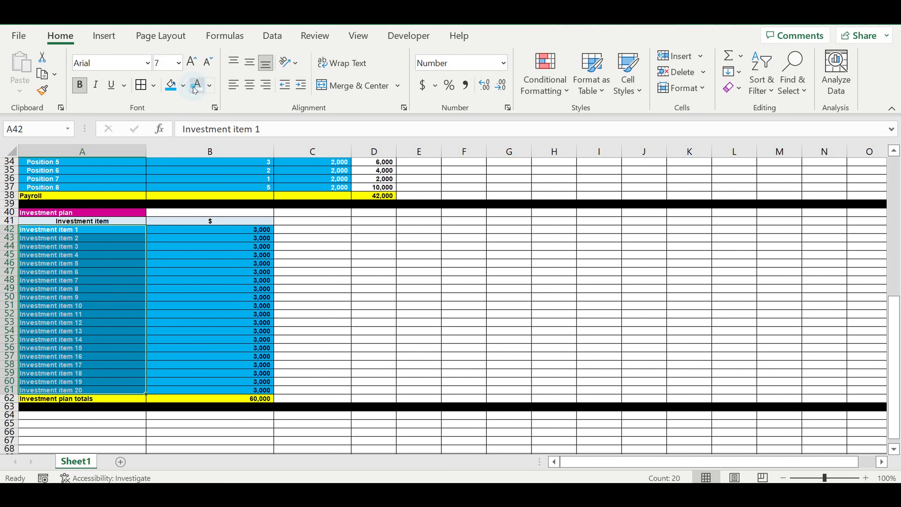
{"action": "left_click_drag", "start_coordinate": [254, 230], "coordinate": [247, 390]}
{"action": "left_click", "coordinate": [198, 85]}
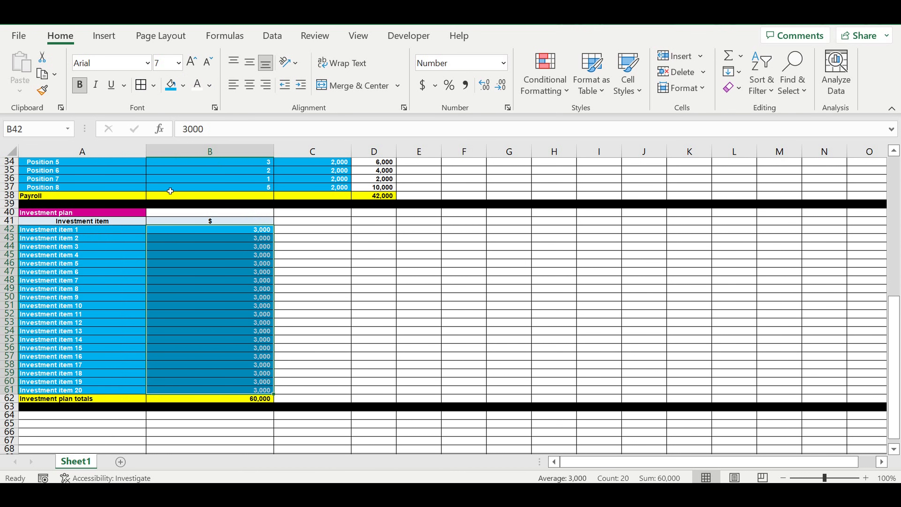
Step: Increase the indent of the investment item labels in A42:A61
{"action": "left_click_drag", "start_coordinate": [104, 230], "coordinate": [111, 391]}
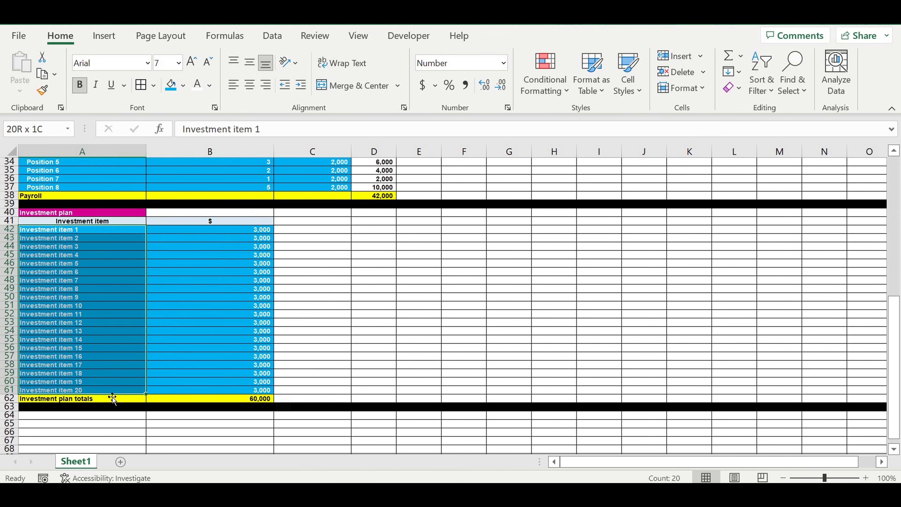
{"action": "left_click", "coordinate": [301, 85]}
{"action": "left_click", "coordinate": [377, 310]}
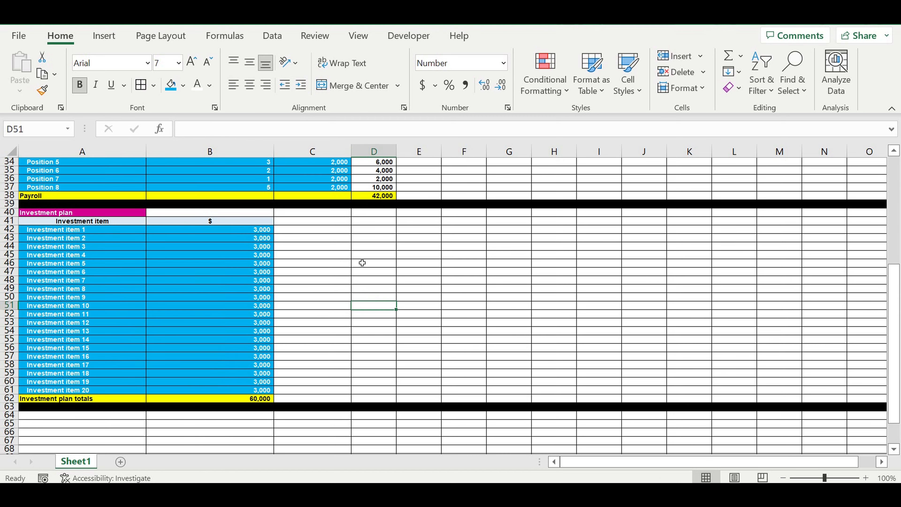
Step: Insert two blank rows above the Fixed expenses section, below the direct expenses rows
{"action": "scroll", "coordinate": [359, 255], "scroll_direction": "up", "scroll_amount": 11}
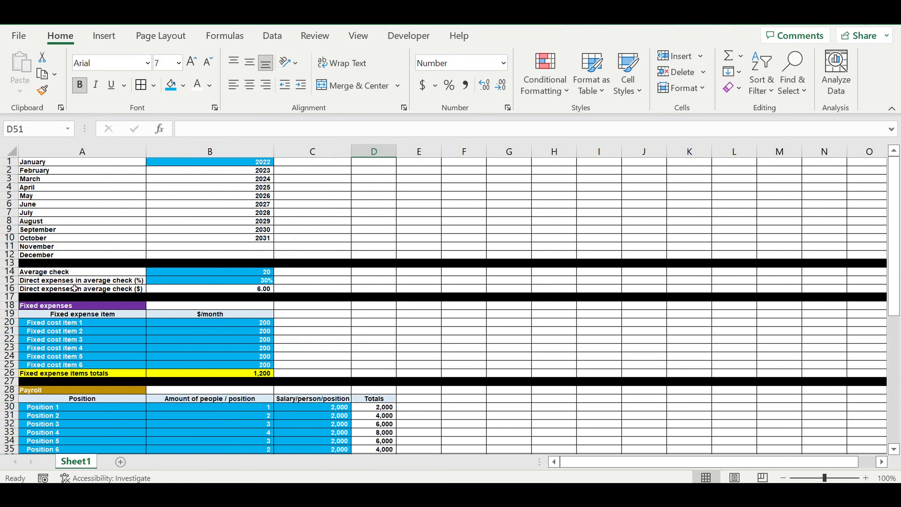
{"action": "left_click", "coordinate": [14, 298]}
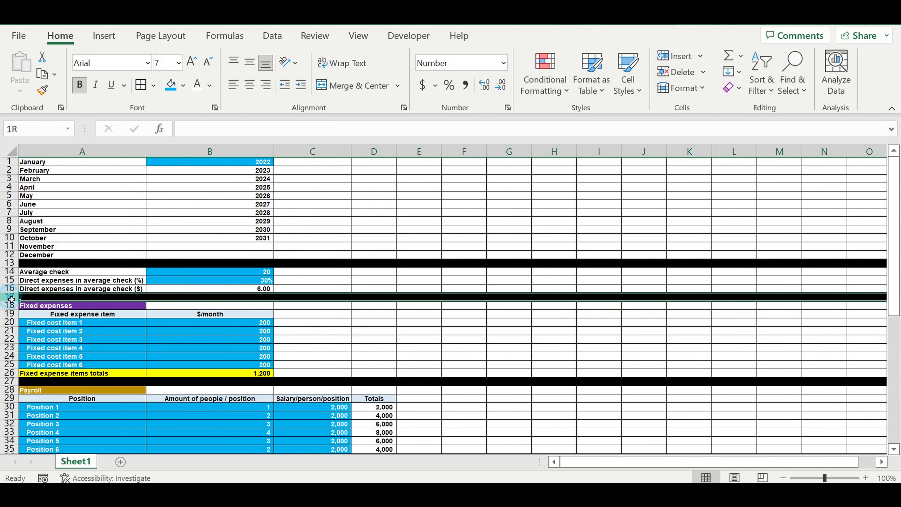
{"action": "left_click_drag", "start_coordinate": [12, 298], "coordinate": [12, 305]}
{"action": "right_click", "coordinate": [11, 305]}
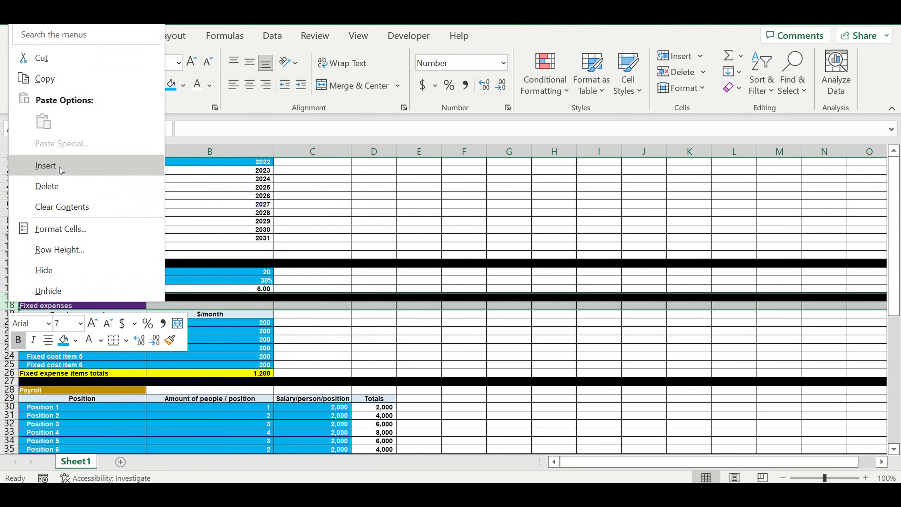
{"action": "left_click", "coordinate": [49, 165]}
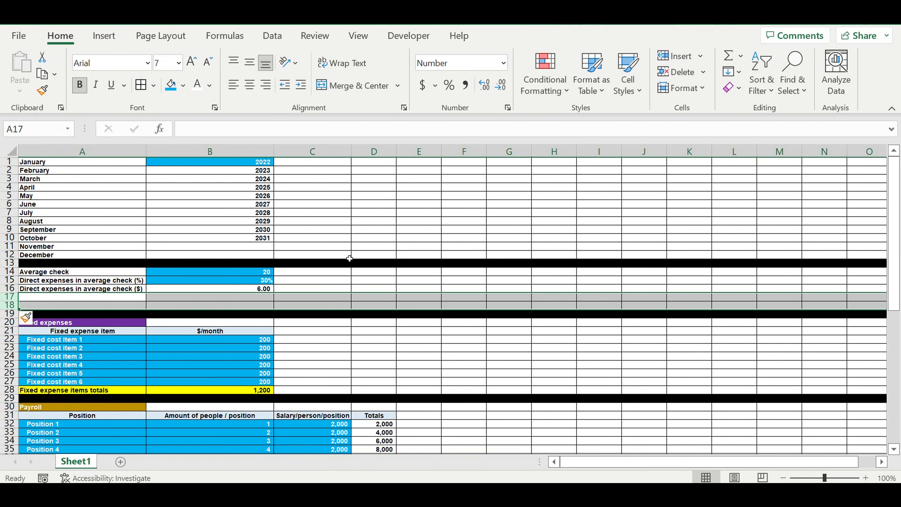
Step: Enter the label Sales plan (units/month) in cell A17
{"action": "left_click", "coordinate": [328, 233]}
{"action": "left_click", "coordinate": [71, 298]}
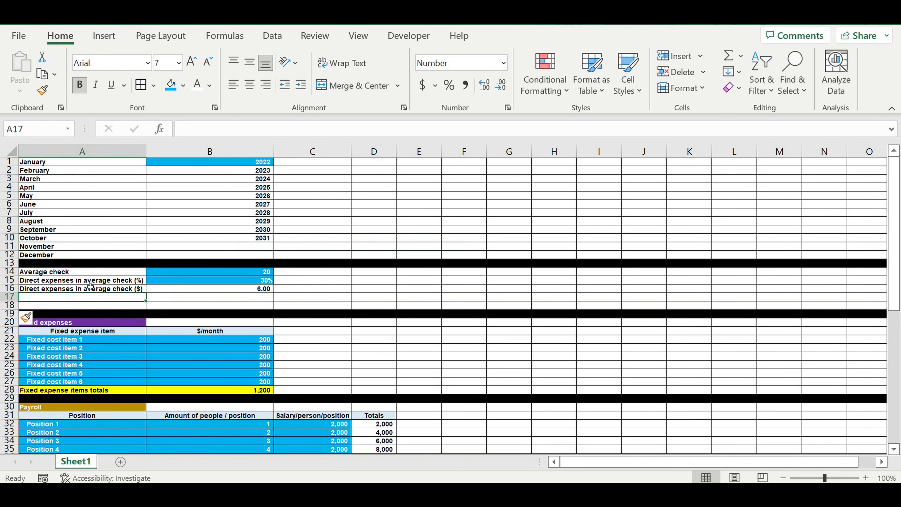
{"action": "type", "text": "Amount"}
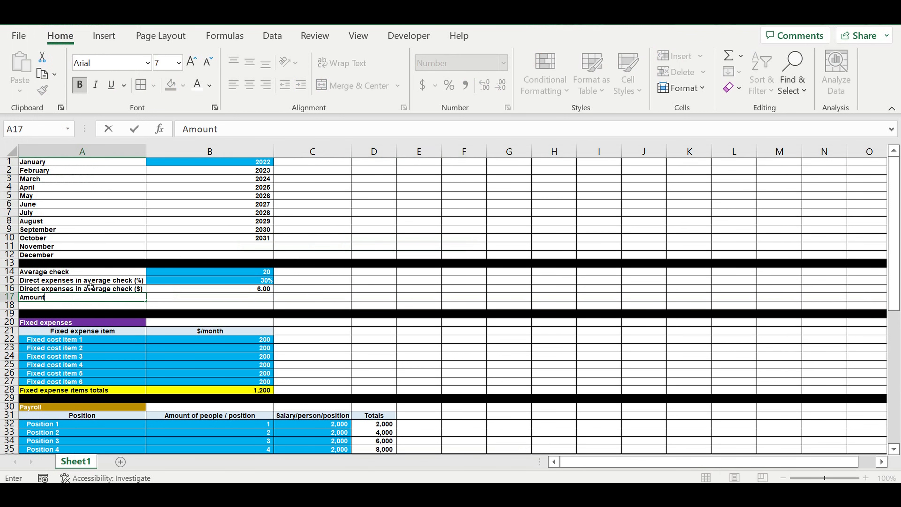
{"action": "key", "text": "BackSpace"}
{"action": "key", "text": "BackSpace"}
{"action": "key", "text": "BackSpace"}
{"action": "key", "text": "BackSpace"}
{"action": "key", "text": "BackSpace"}
{"action": "type", "text": "Sales plan (unit"}
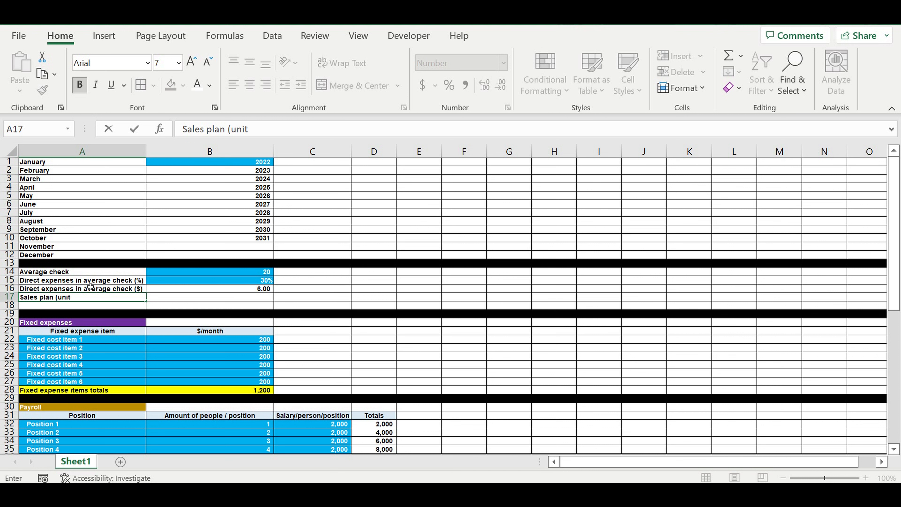
{"action": "type", "text": "s/month"}
{"action": "left_click", "coordinate": [71, 325]}
Step: Enter 5,000 as the sales plan value in B17
{"action": "left_click", "coordinate": [82, 297]}
{"action": "left_click", "coordinate": [252, 299]}
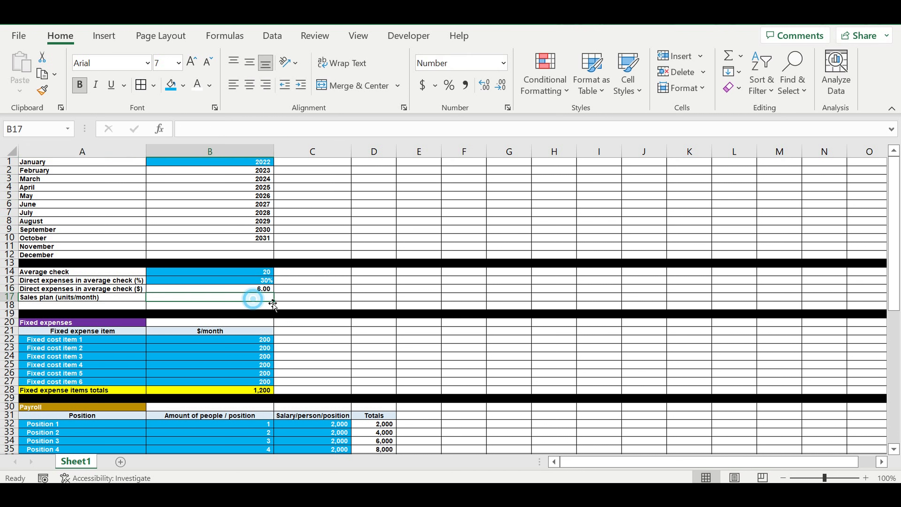
{"action": "type", "text": "5,"}
{"action": "type", "text": "000"}
{"action": "left_click", "coordinate": [346, 288]}
Step: Fill B17 blue and set its text to white
{"action": "left_click", "coordinate": [256, 299]}
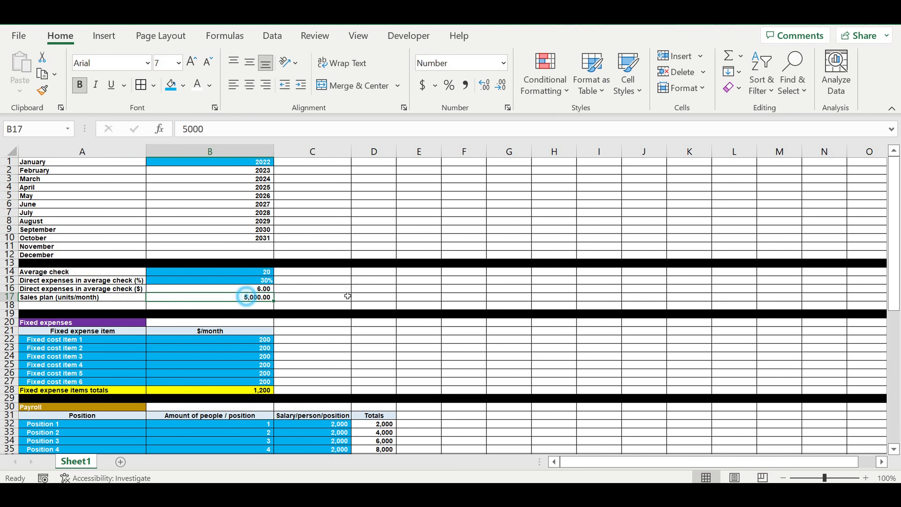
{"action": "left_click", "coordinate": [171, 85]}
{"action": "left_click", "coordinate": [197, 85]}
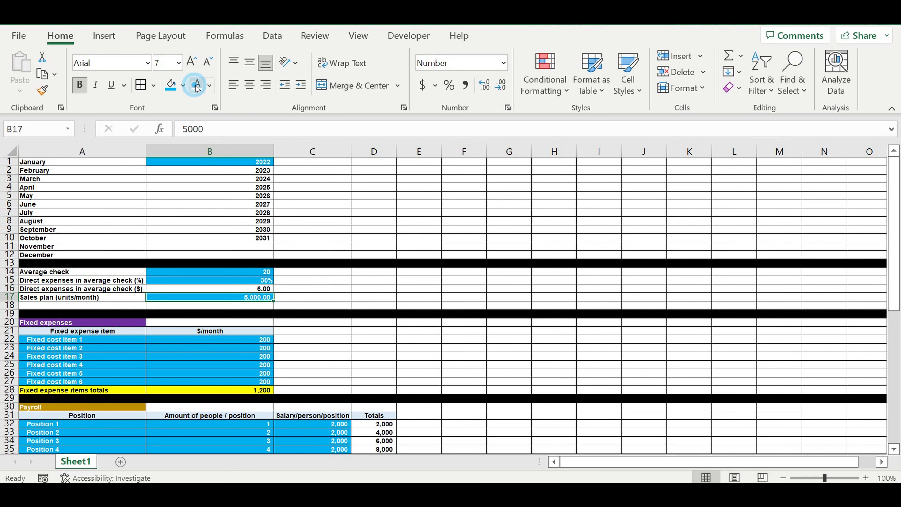
{"action": "left_click", "coordinate": [362, 263]}
Step: Delete the extra blank row 18 between the sales plan and the black separator
{"action": "left_click", "coordinate": [248, 297]}
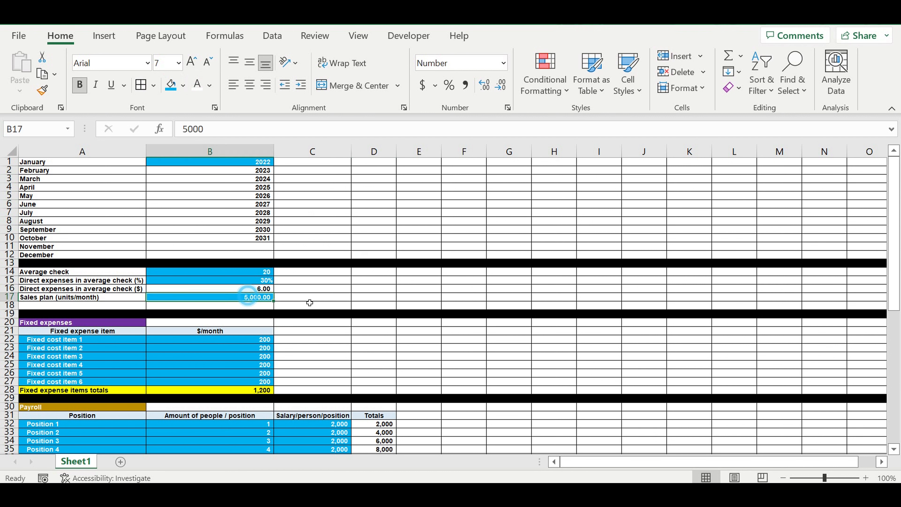
{"action": "right_click", "coordinate": [8, 306]}
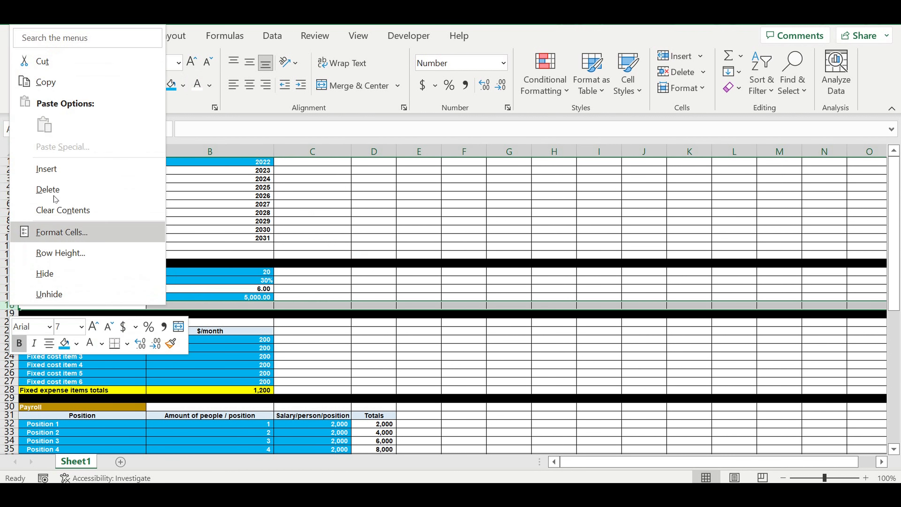
{"action": "left_click", "coordinate": [55, 195]}
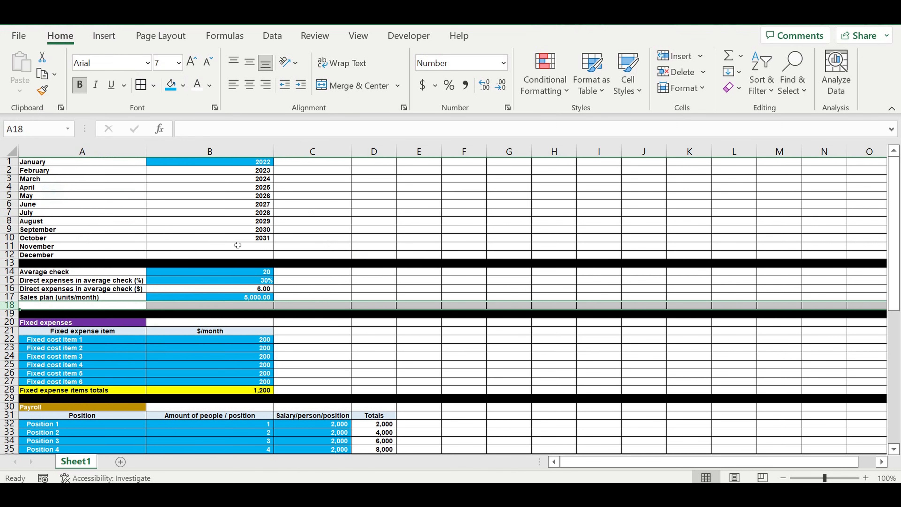
{"action": "left_click", "coordinate": [318, 263]}
Step: Enter the heading Operating activity start in A65 below the investment plan
{"action": "scroll", "coordinate": [321, 272], "scroll_direction": "down", "scroll_amount": 17}
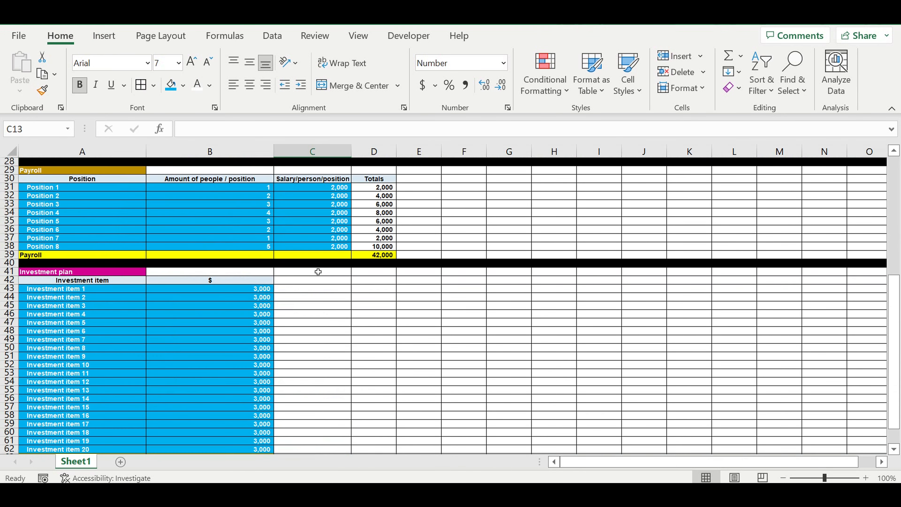
{"action": "left_click", "coordinate": [126, 271]}
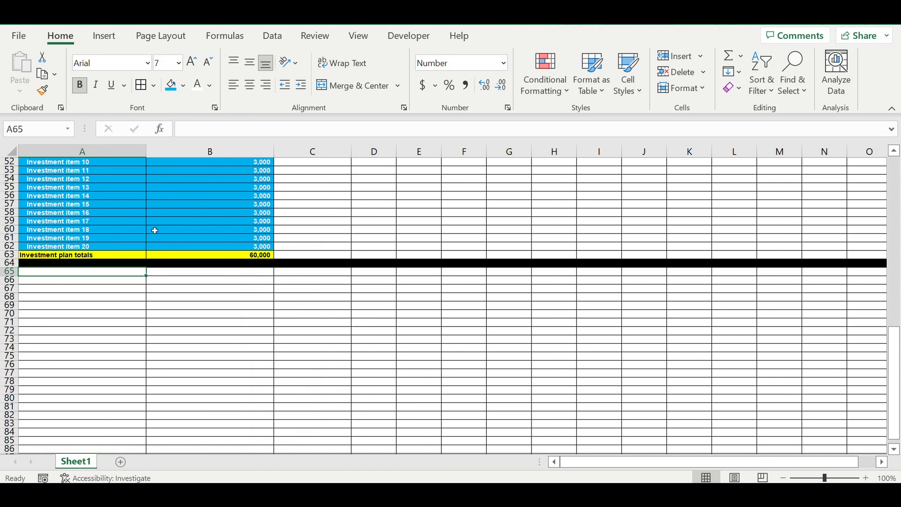
{"action": "type", "text": "Ope"}
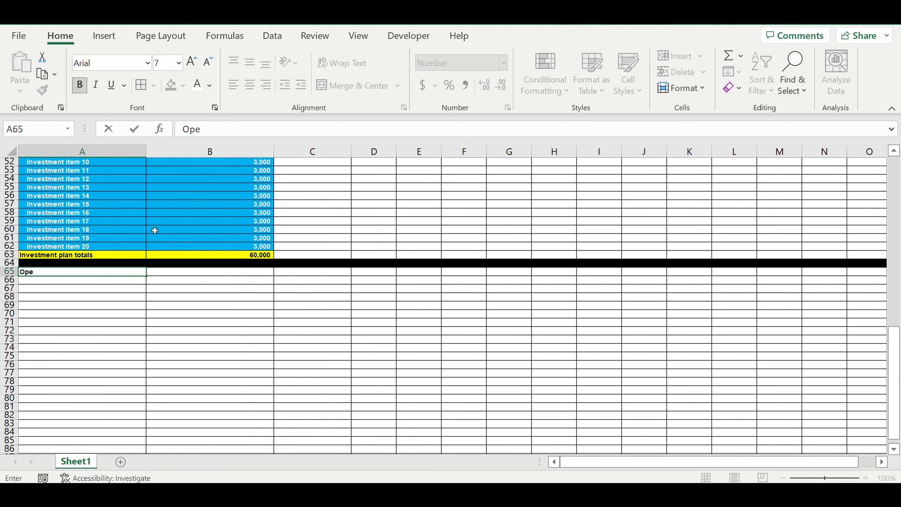
{"action": "type", "text": "rating activity start"}
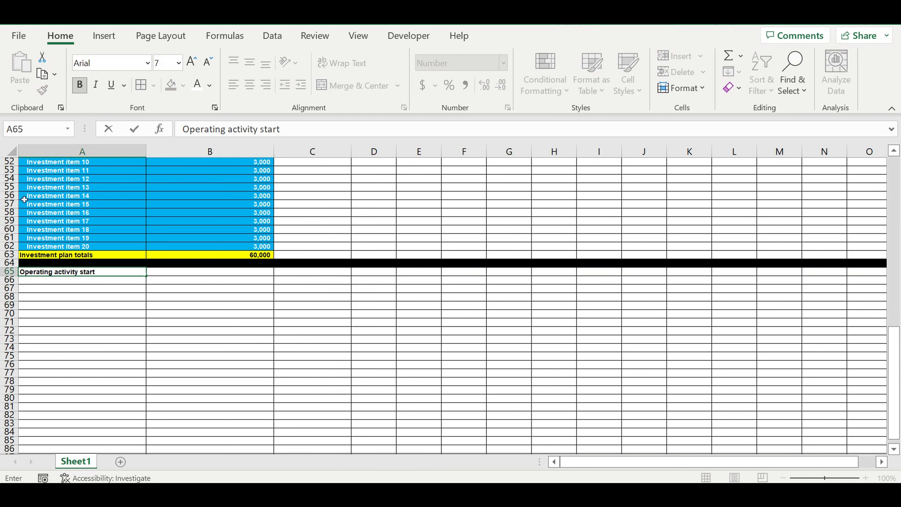
{"action": "left_click", "coordinate": [89, 315]}
Step: Enter the labels Month and Year in A66 and A67
{"action": "left_click", "coordinate": [91, 280]}
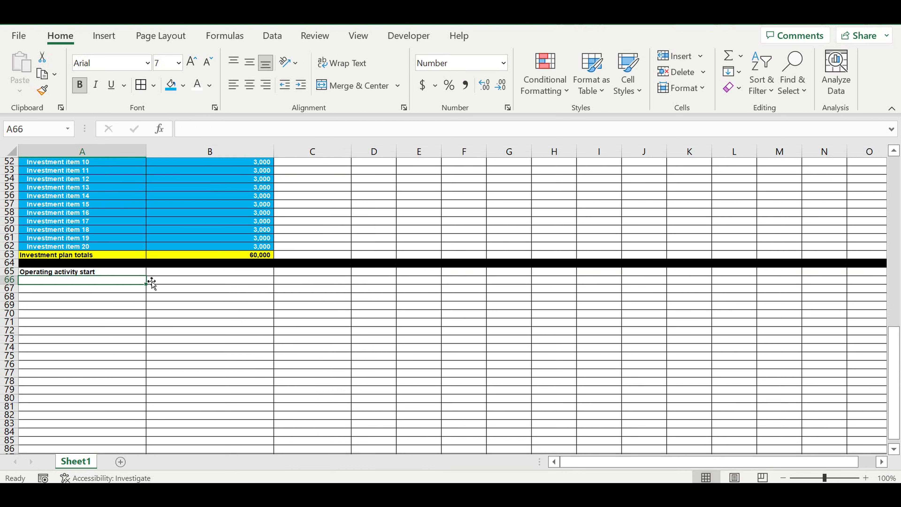
{"action": "type", "text": "Month"}
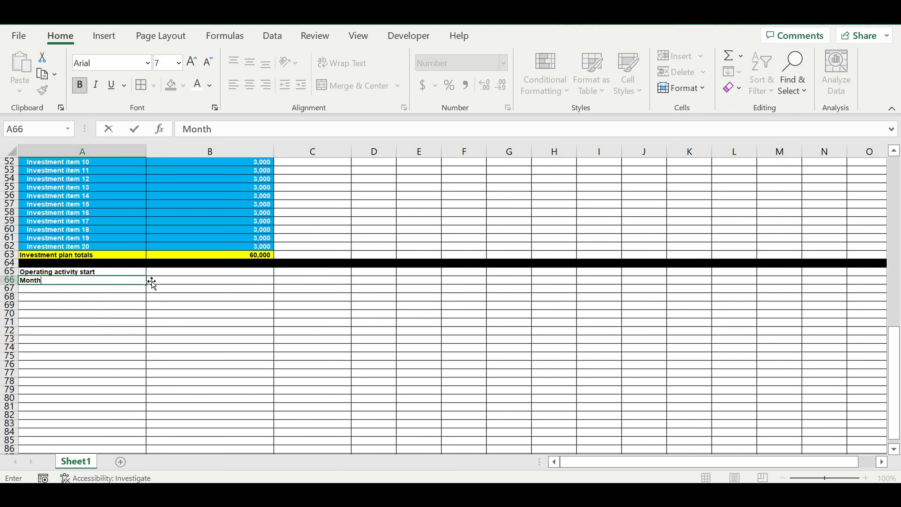
{"action": "key", "text": "Return"}
{"action": "type", "text": "Ye"}
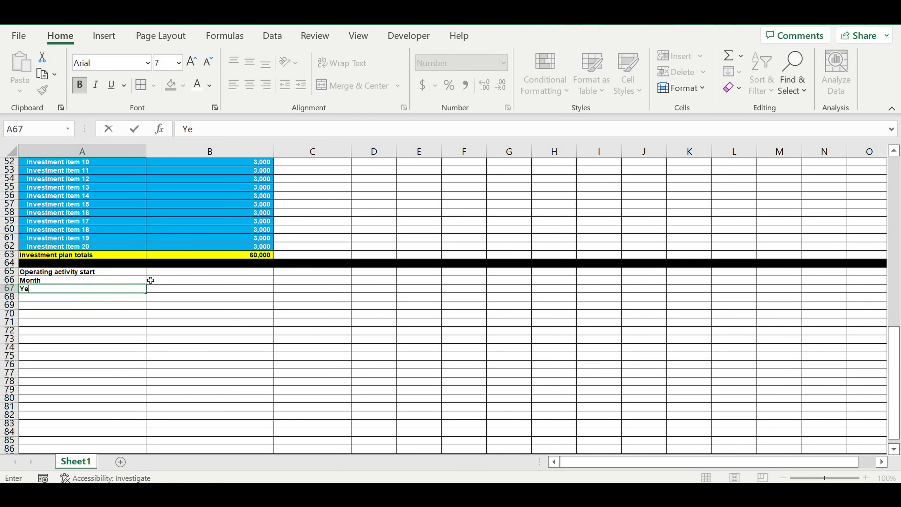
{"action": "key", "text": "Return"}
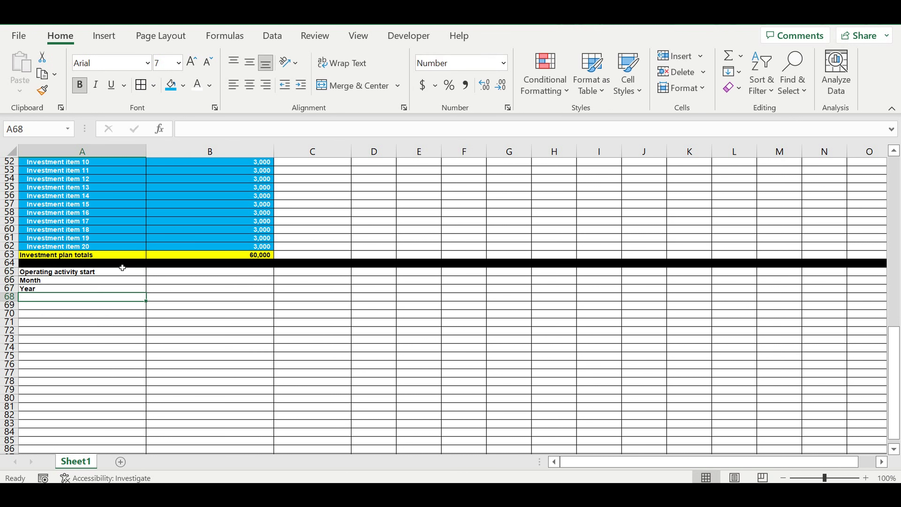
Step: Fill the Operating activity start heading cell A65 orange
{"action": "left_click", "coordinate": [89, 276]}
{"action": "left_click", "coordinate": [183, 85]}
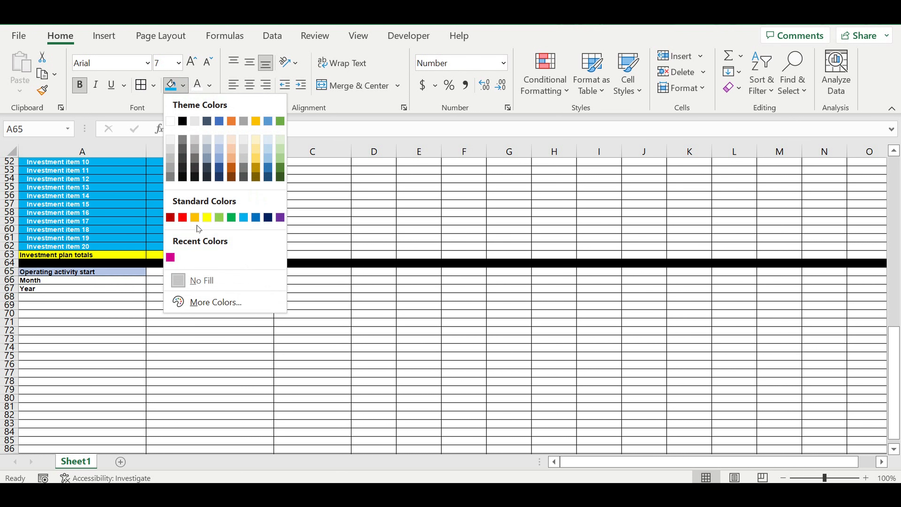
{"action": "left_click", "coordinate": [195, 217]}
Step: Increase the indent of the Month and Year labels in A66:A67
{"action": "left_click", "coordinate": [174, 283]}
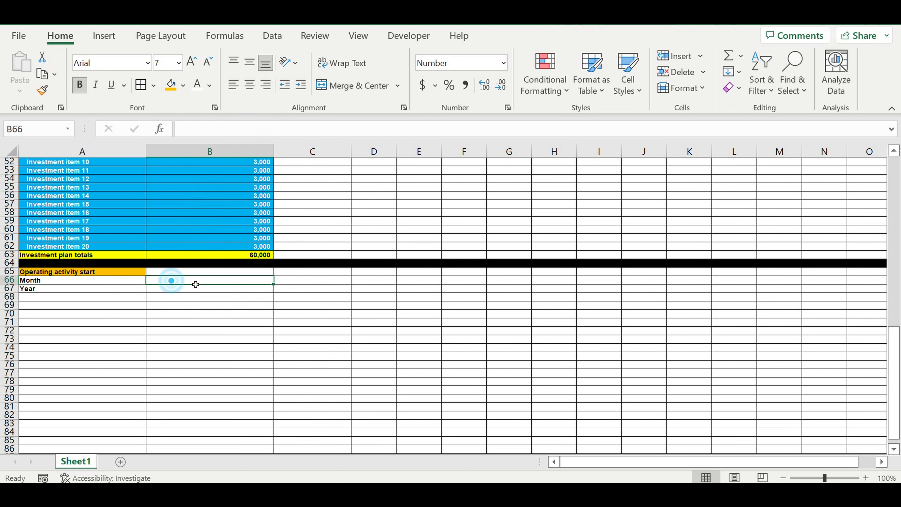
{"action": "left_click_drag", "start_coordinate": [50, 284], "coordinate": [50, 289]}
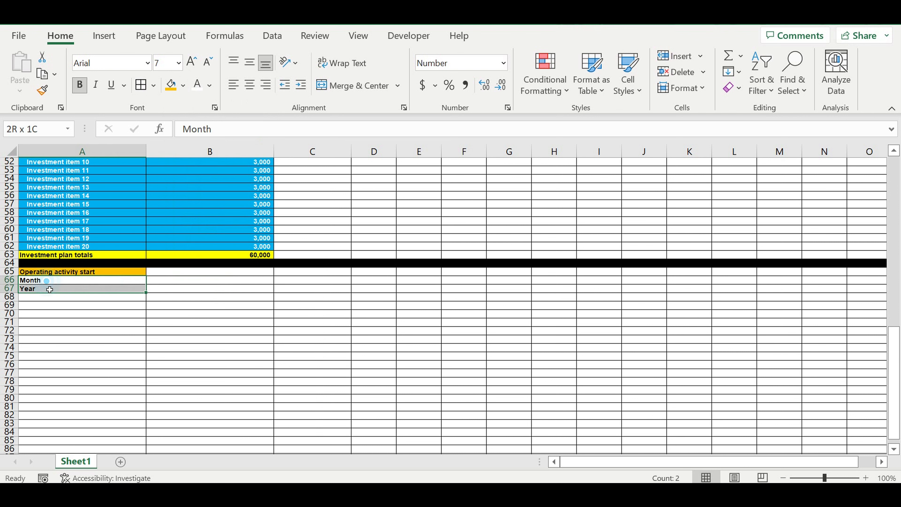
{"action": "left_click", "coordinate": [301, 86]}
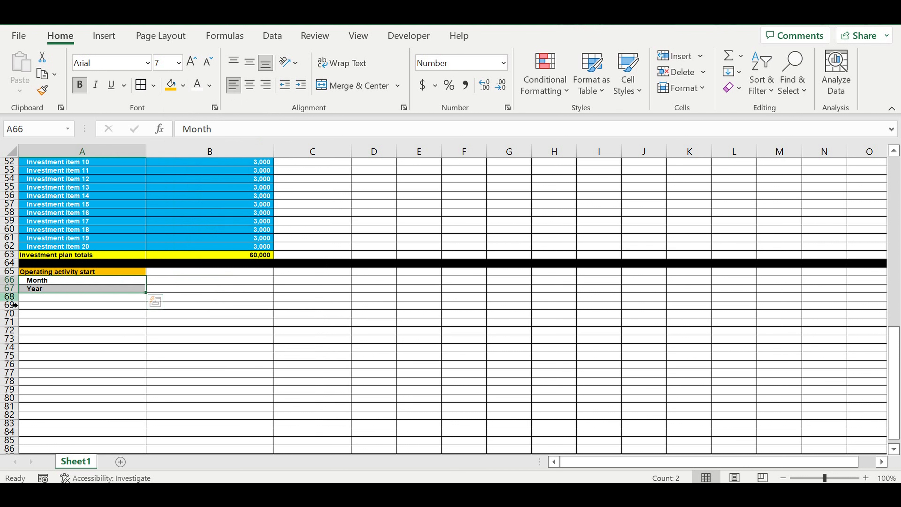
Step: Fill row 68 black as a separator below the operating activity start block
{"action": "left_click", "coordinate": [9, 296]}
{"action": "left_click", "coordinate": [185, 85]}
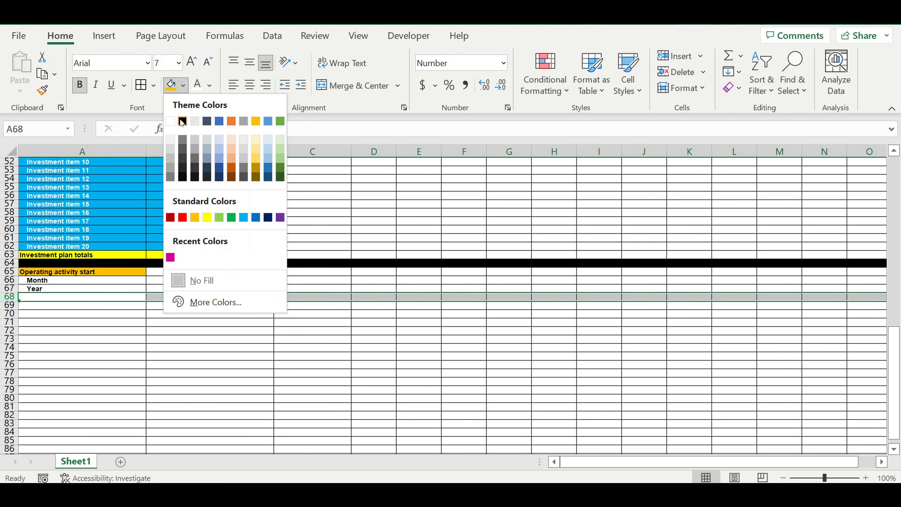
{"action": "left_click", "coordinate": [190, 121]}
{"action": "left_click", "coordinate": [197, 325]}
Step: Add a List data validation to B66 using the months in $A$1:$A$12 as the source
{"action": "left_click", "coordinate": [154, 273]}
{"action": "left_click", "coordinate": [182, 282]}
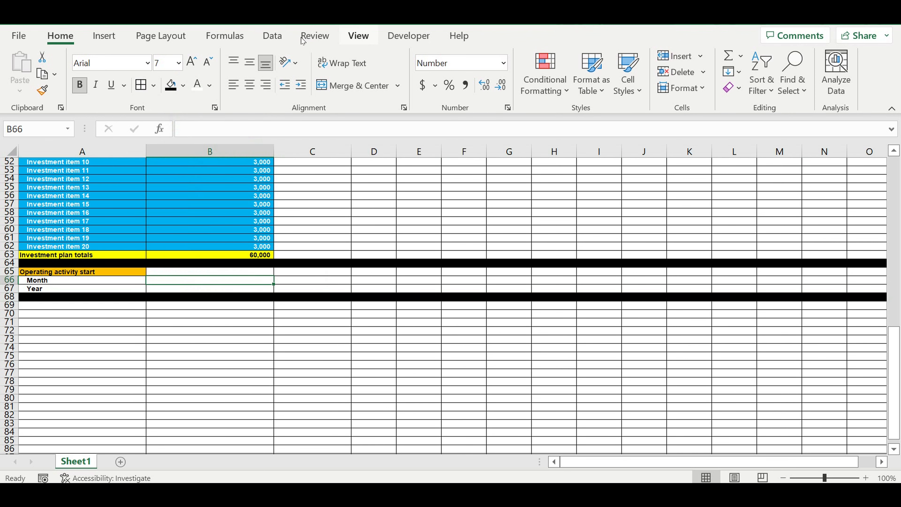
{"action": "left_click", "coordinate": [273, 35]}
{"action": "left_click", "coordinate": [712, 88]}
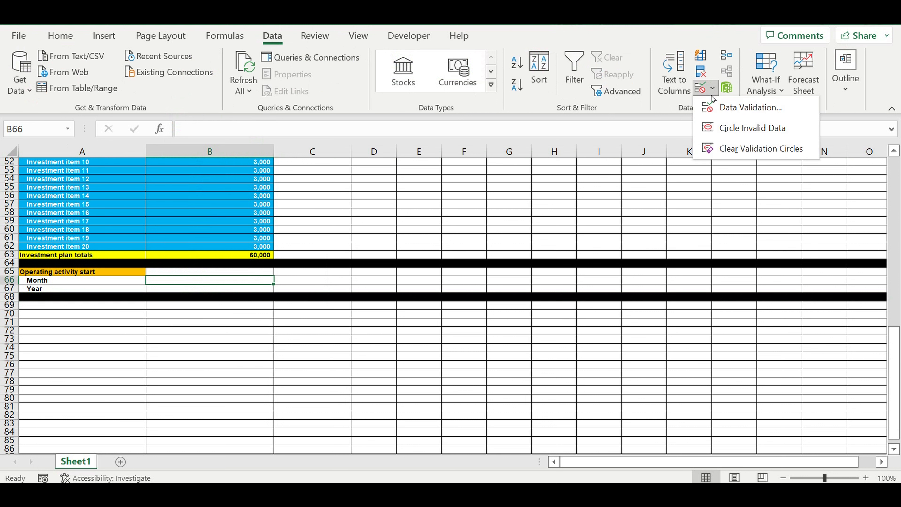
{"action": "left_click", "coordinate": [745, 107]}
{"action": "left_click", "coordinate": [706, 88]}
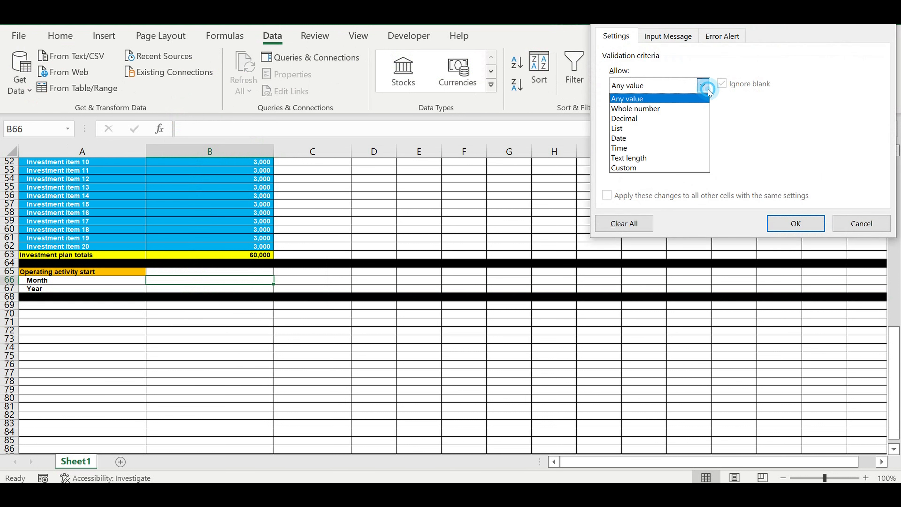
{"action": "left_click", "coordinate": [635, 129]}
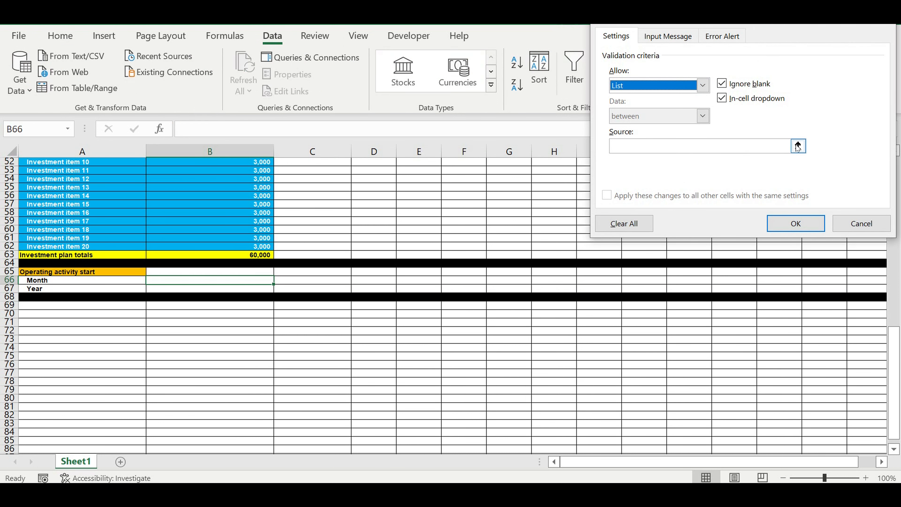
{"action": "left_click", "coordinate": [798, 146]}
{"action": "scroll", "coordinate": [351, 252], "scroll_direction": "up", "scroll_amount": 11}
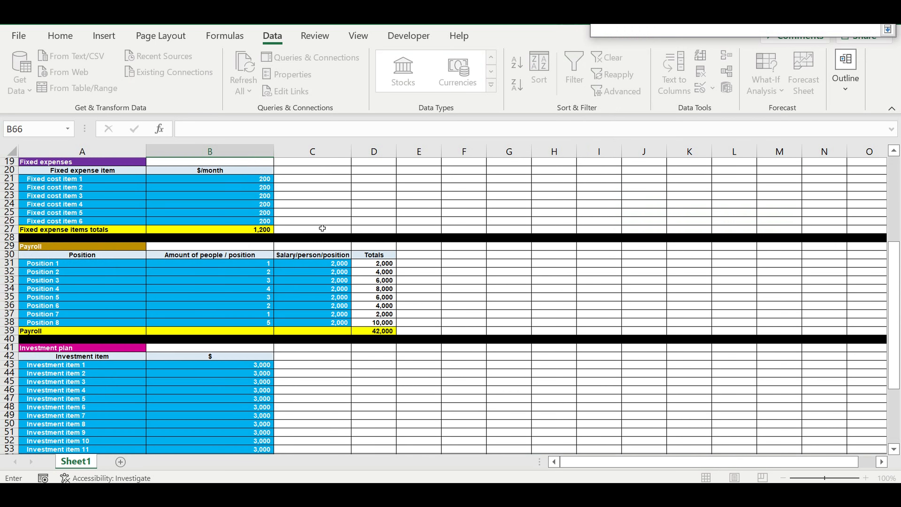
{"action": "scroll", "coordinate": [322, 228], "scroll_direction": "up", "scroll_amount": 6}
{"action": "left_click_drag", "start_coordinate": [49, 163], "coordinate": [59, 254]}
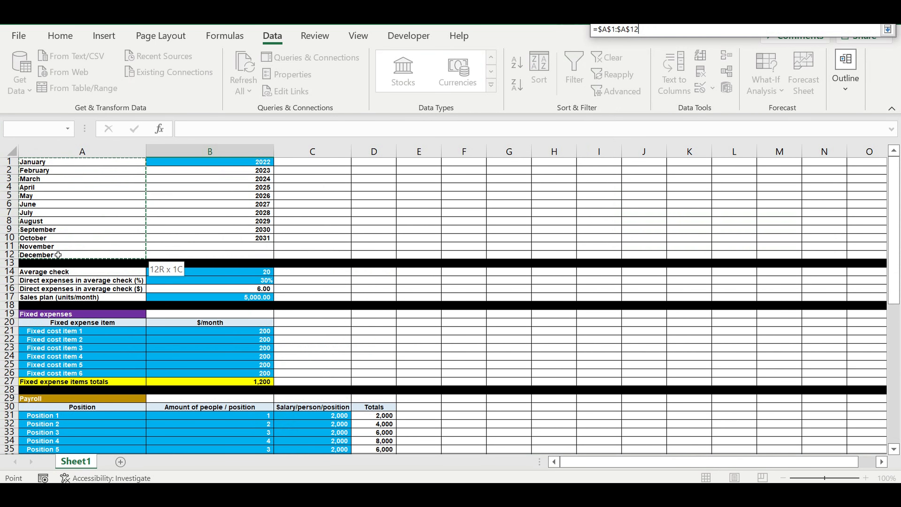
{"action": "key", "text": "Return"}
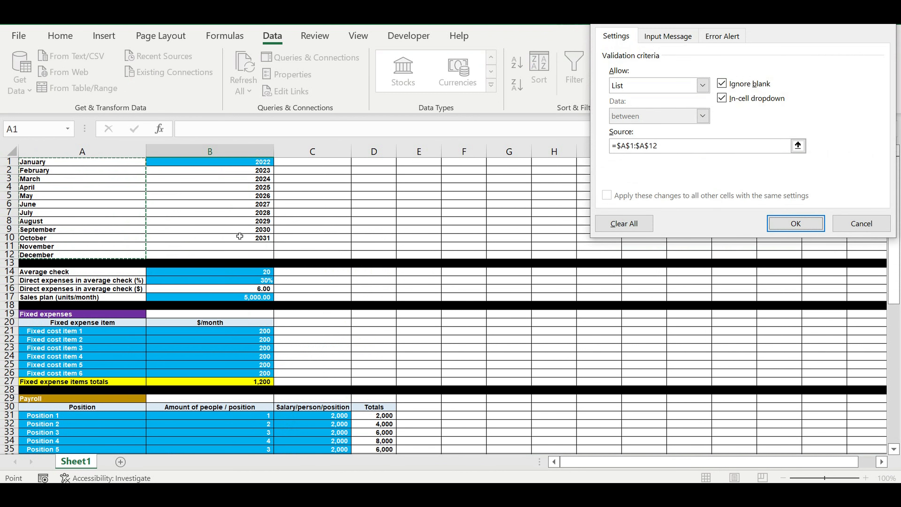
{"action": "key", "text": "Return"}
Step: Open the month dropdown in B66 to check the list
{"action": "scroll", "coordinate": [352, 294], "scroll_direction": "down", "scroll_amount": 10}
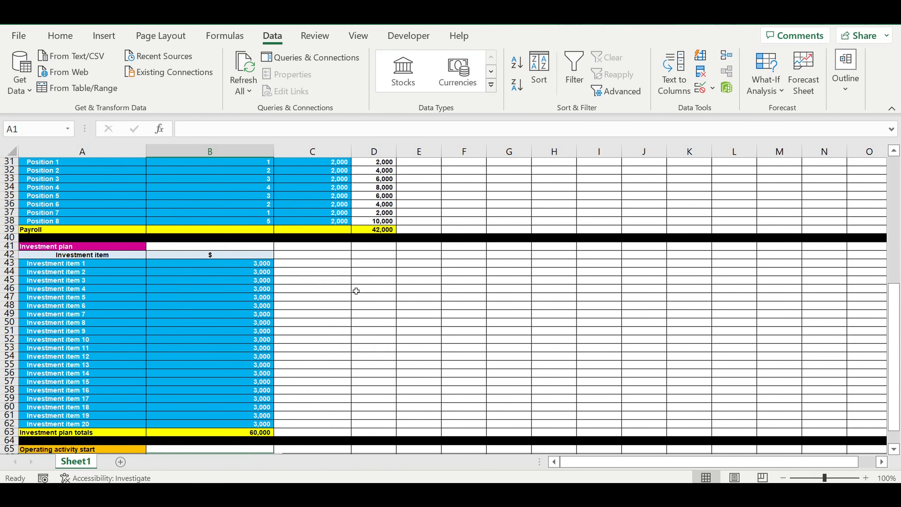
{"action": "scroll", "coordinate": [309, 301], "scroll_direction": "down", "scroll_amount": 1}
{"action": "scroll", "coordinate": [243, 341], "scroll_direction": "down", "scroll_amount": 2}
{"action": "left_click", "coordinate": [166, 382]}
{"action": "left_click", "coordinate": [278, 382]}
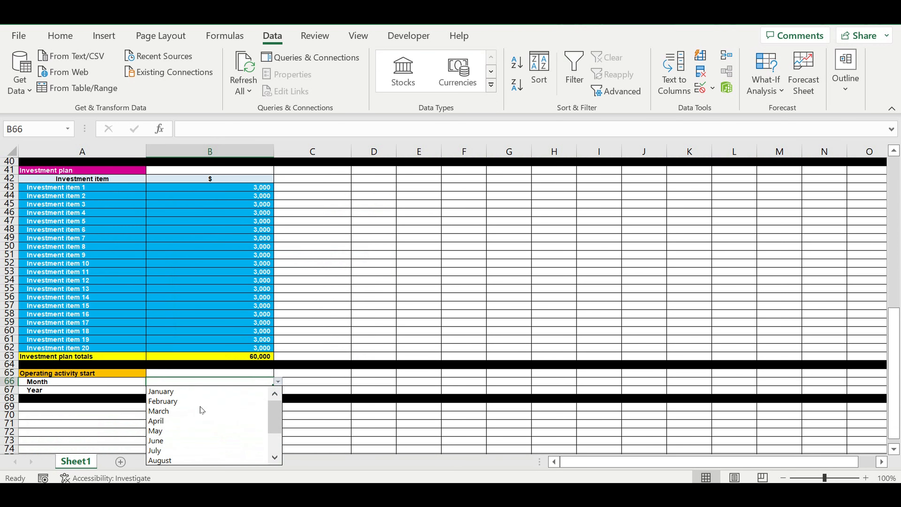
Step: Choose May in B66, give the cell a blue fill and right-align it
{"action": "left_click", "coordinate": [182, 431]}
{"action": "left_click", "coordinate": [66, 35]}
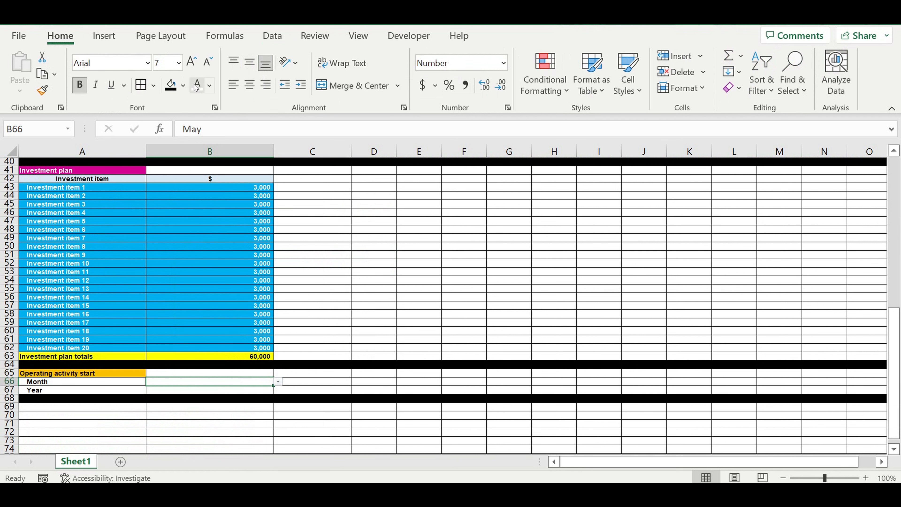
{"action": "left_click", "coordinate": [183, 85]}
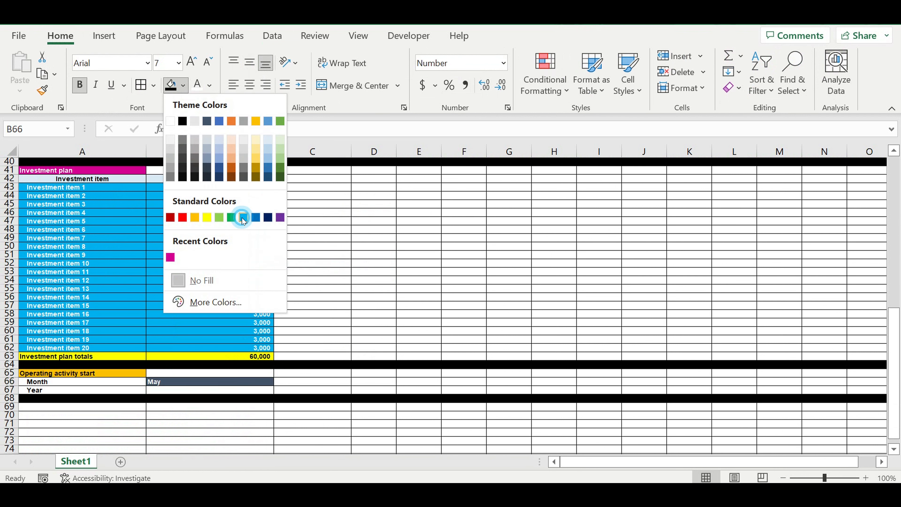
{"action": "left_click", "coordinate": [243, 217]}
{"action": "left_click", "coordinate": [266, 85]}
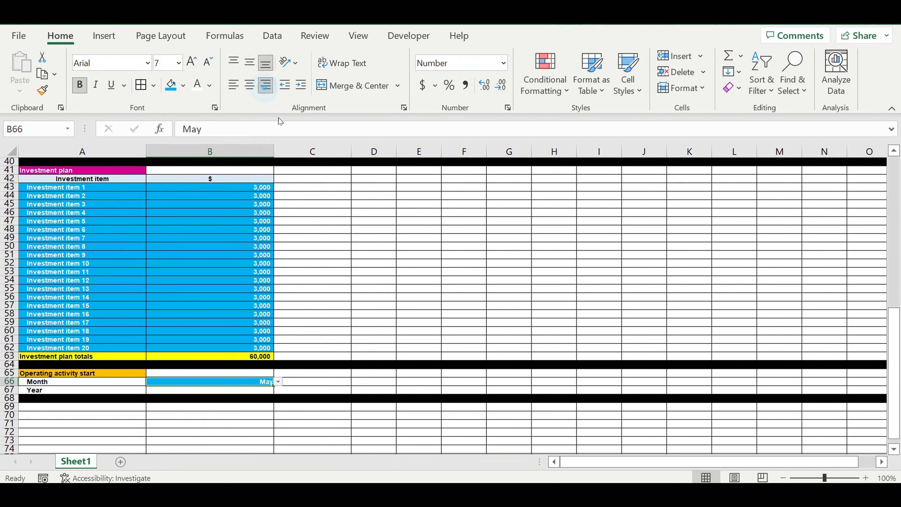
Step: Add a List data validation to B67 using the years in $B$1:$B$10 as the source
{"action": "left_click", "coordinate": [249, 413]}
{"action": "left_click", "coordinate": [244, 389]}
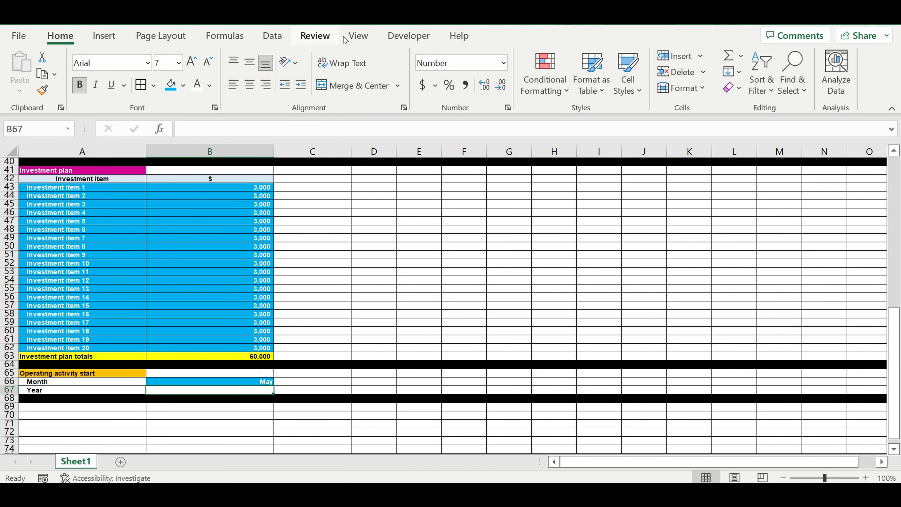
{"action": "left_click", "coordinate": [272, 37]}
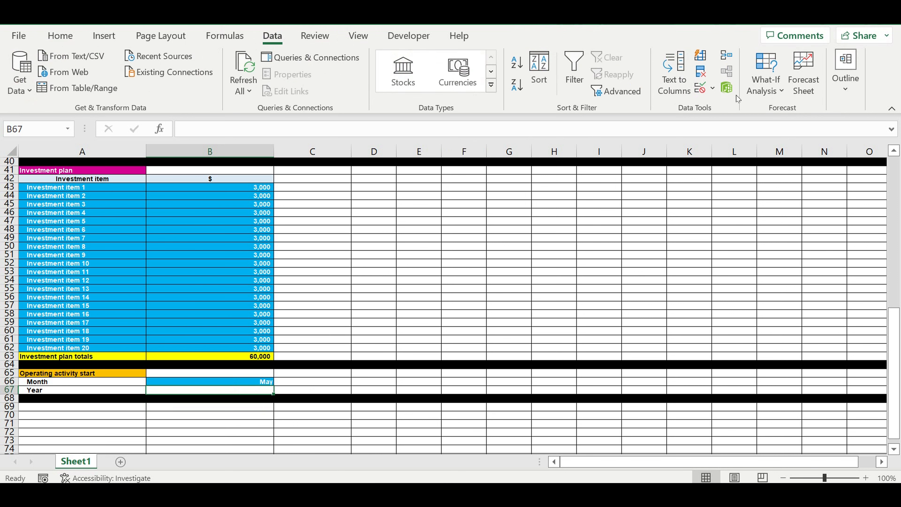
{"action": "left_click", "coordinate": [725, 93]}
{"action": "left_click", "coordinate": [714, 106]}
{"action": "left_click", "coordinate": [702, 86]}
{"action": "left_click", "coordinate": [629, 130]}
{"action": "left_click", "coordinate": [802, 146]}
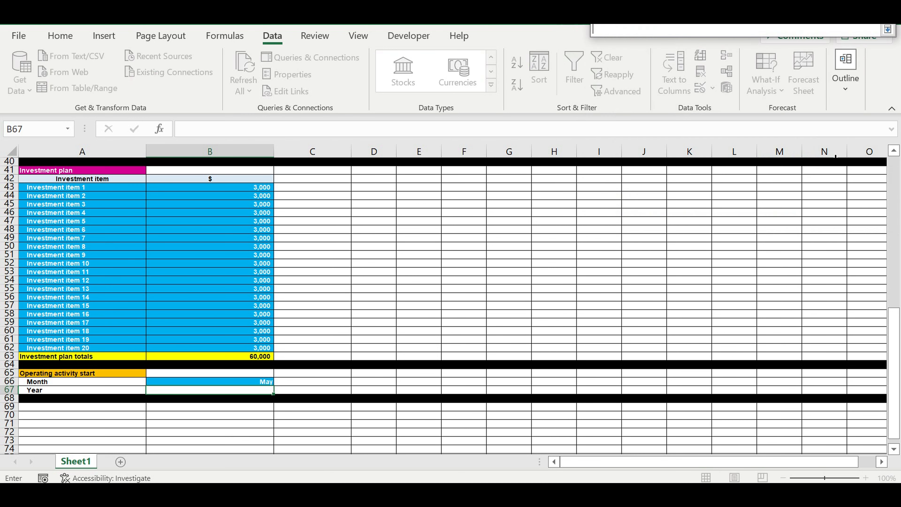
{"action": "left_click_drag", "start_coordinate": [897, 318], "coordinate": [895, 165]}
{"action": "left_click_drag", "start_coordinate": [252, 163], "coordinate": [248, 240]}
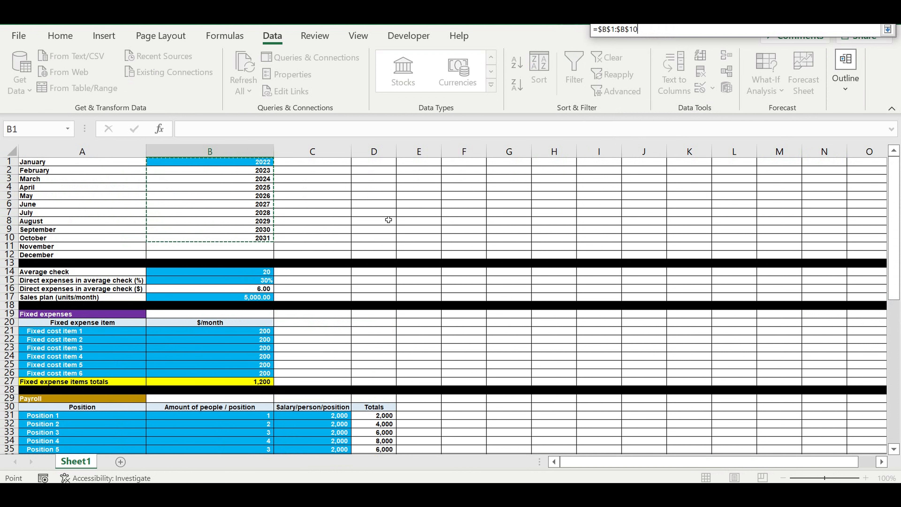
{"action": "key", "text": "Return"}
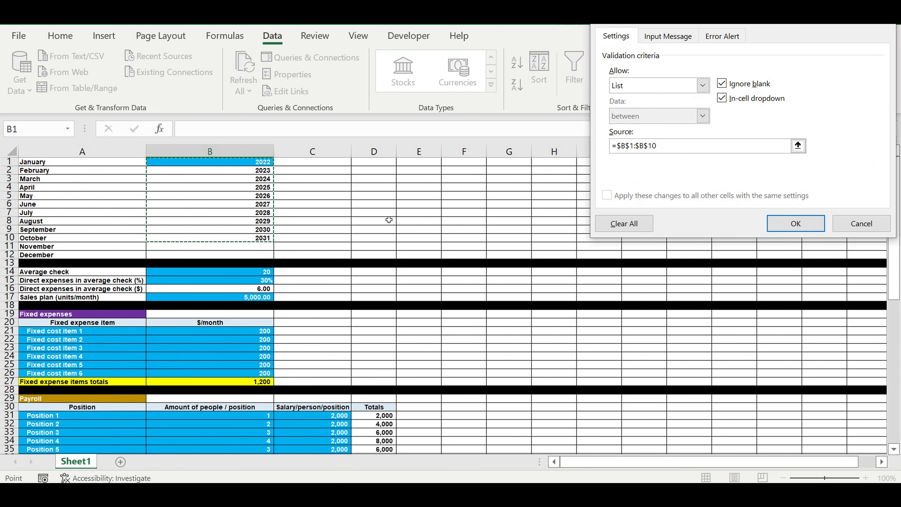
{"action": "key", "text": "Return"}
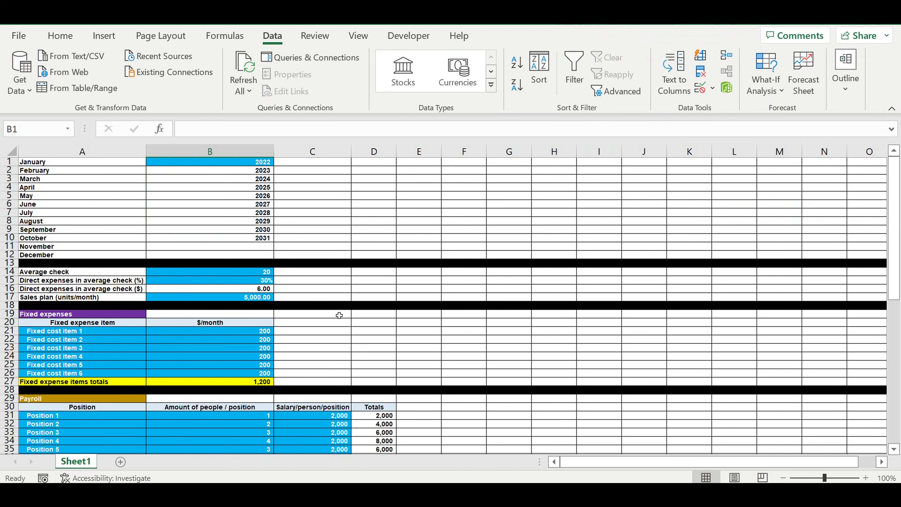
Step: Pick 2022 from the year dropdown in B67
{"action": "scroll", "coordinate": [390, 337], "scroll_direction": "down", "scroll_amount": 18}
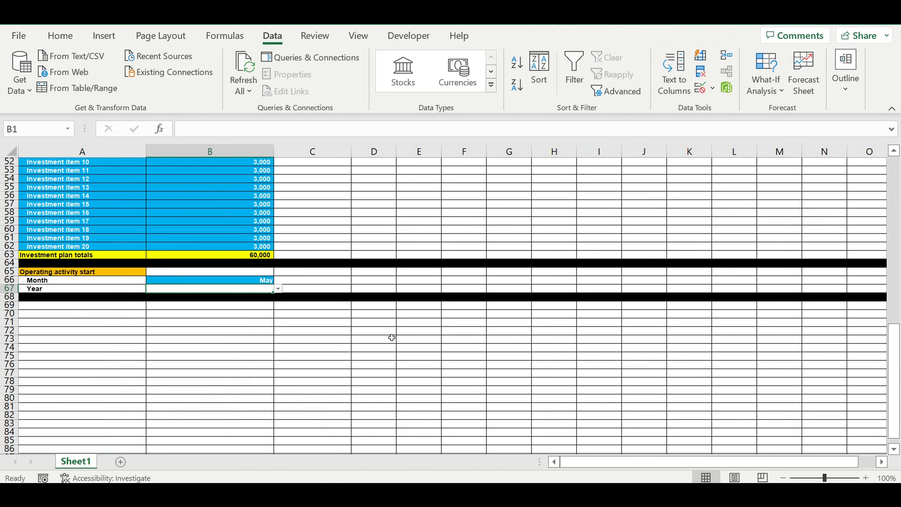
{"action": "left_click", "coordinate": [260, 264]}
{"action": "left_click", "coordinate": [277, 264]}
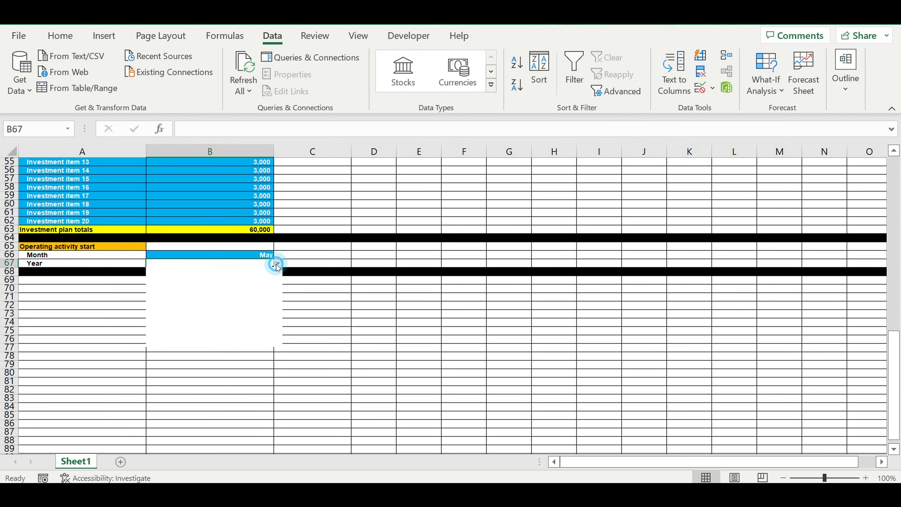
{"action": "left_click", "coordinate": [228, 274]}
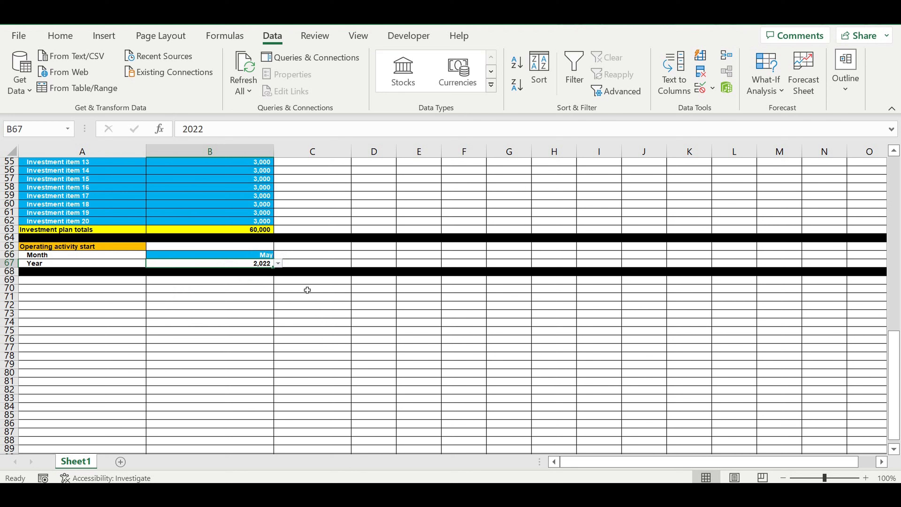
Step: Turn off the 1000 separator in B67's number format
{"action": "right_click", "coordinate": [250, 265]}
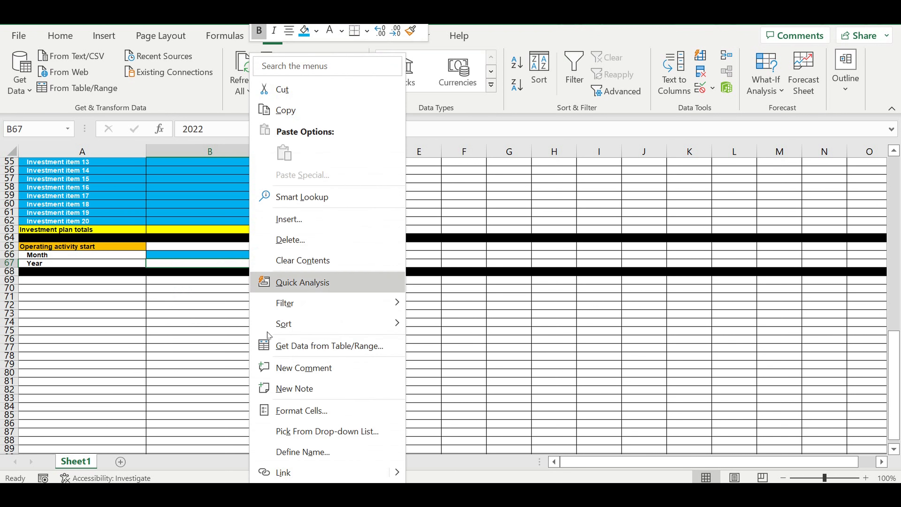
{"action": "left_click", "coordinate": [286, 411]}
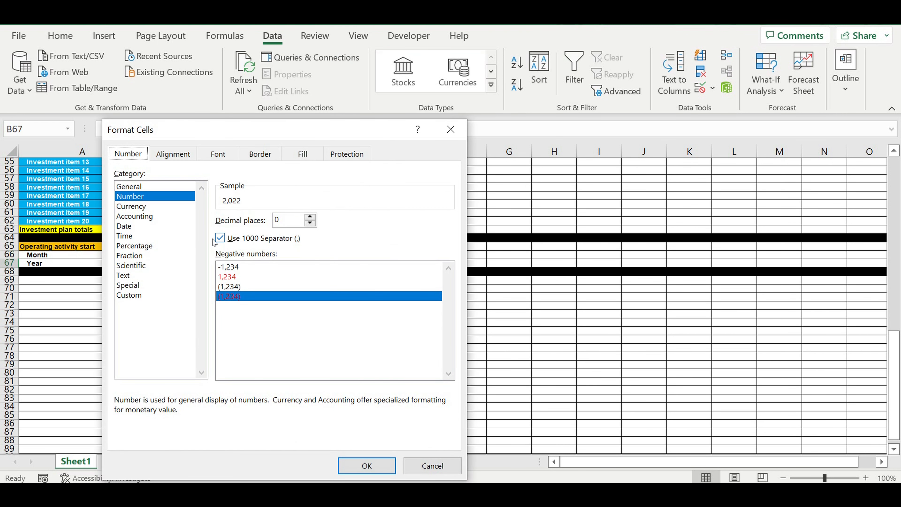
{"action": "left_click", "coordinate": [219, 238]}
{"action": "left_click", "coordinate": [380, 468]}
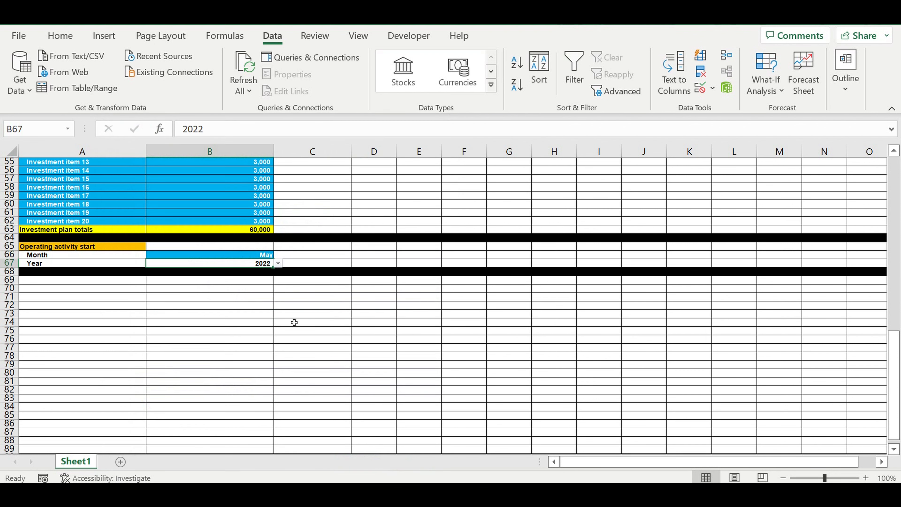
Step: Fill the year cell B67 with the same blue as the month cell
{"action": "left_click", "coordinate": [60, 36]}
{"action": "left_click", "coordinate": [171, 85]}
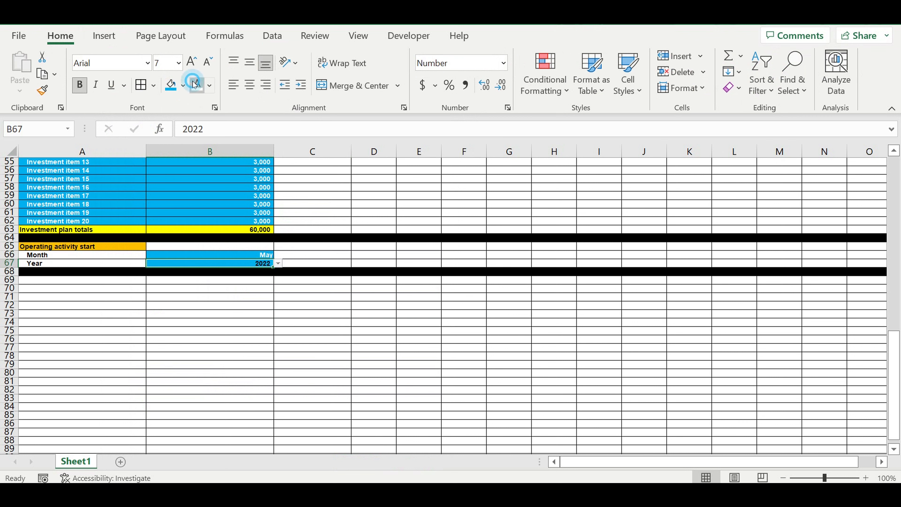
{"action": "left_click", "coordinate": [252, 303]}
{"action": "left_click", "coordinate": [201, 319]}
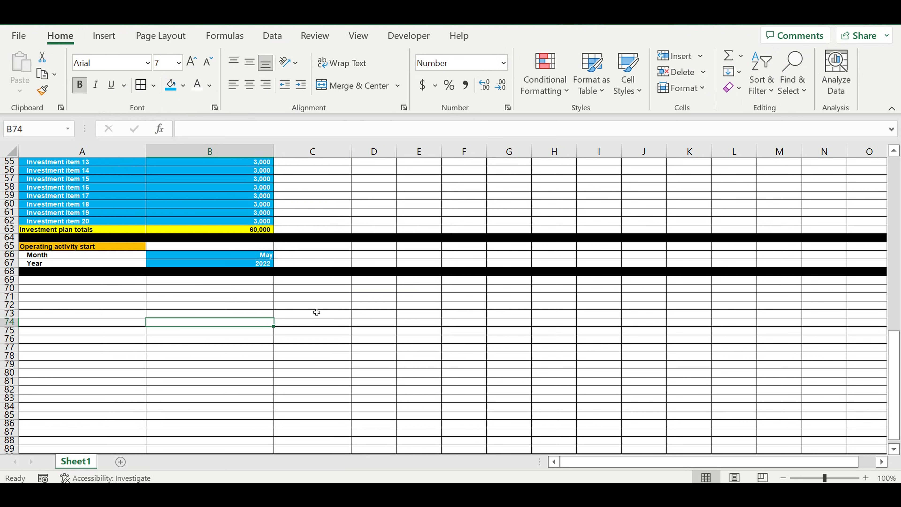
Step: Go back to the top and examine the sales plan value in B17
{"action": "left_click", "coordinate": [236, 289]}
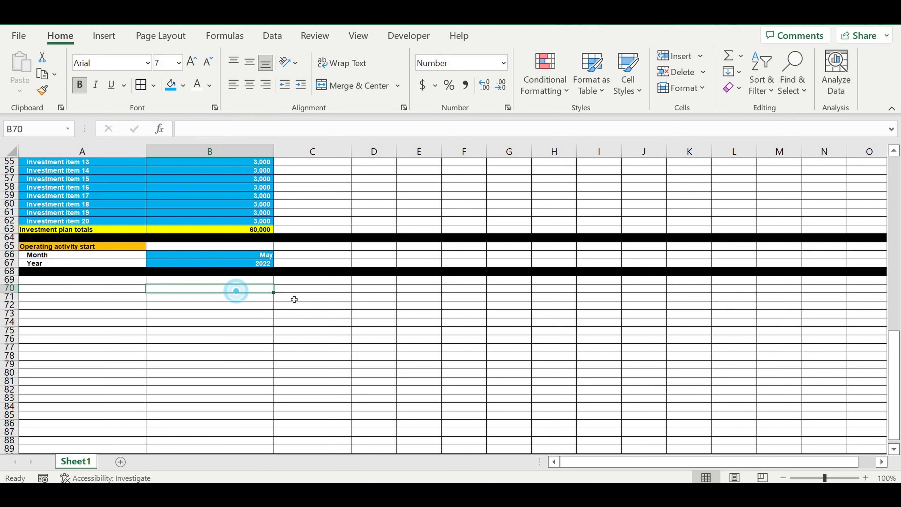
{"action": "scroll", "coordinate": [280, 303], "scroll_direction": "up", "scroll_amount": 5}
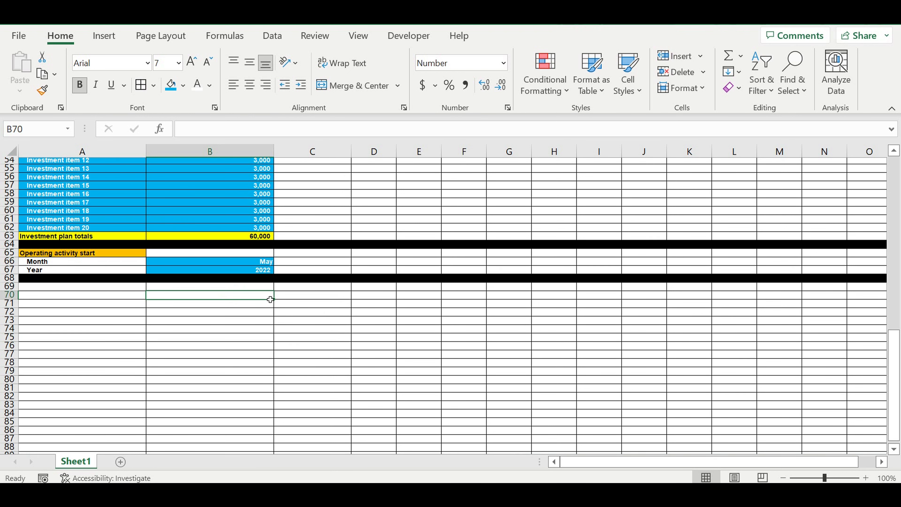
{"action": "scroll", "coordinate": [267, 281], "scroll_direction": "up", "scroll_amount": 13}
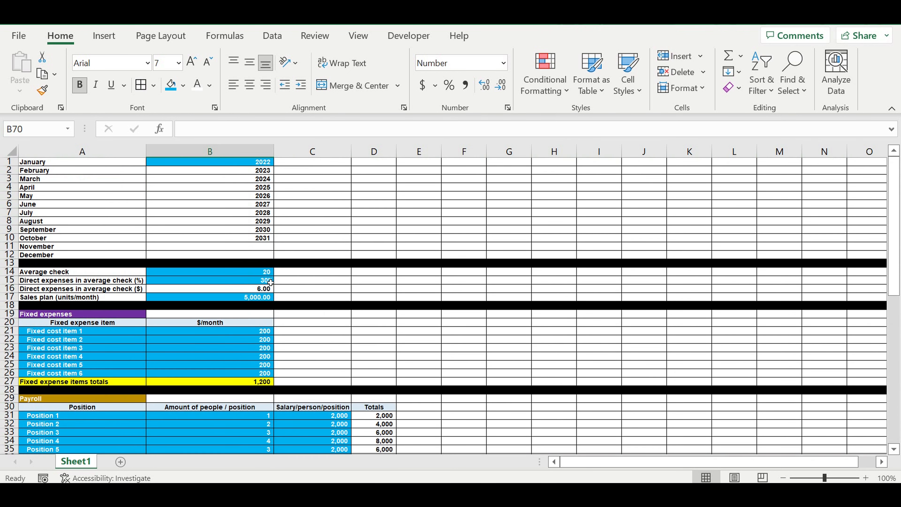
{"action": "left_click", "coordinate": [254, 298]}
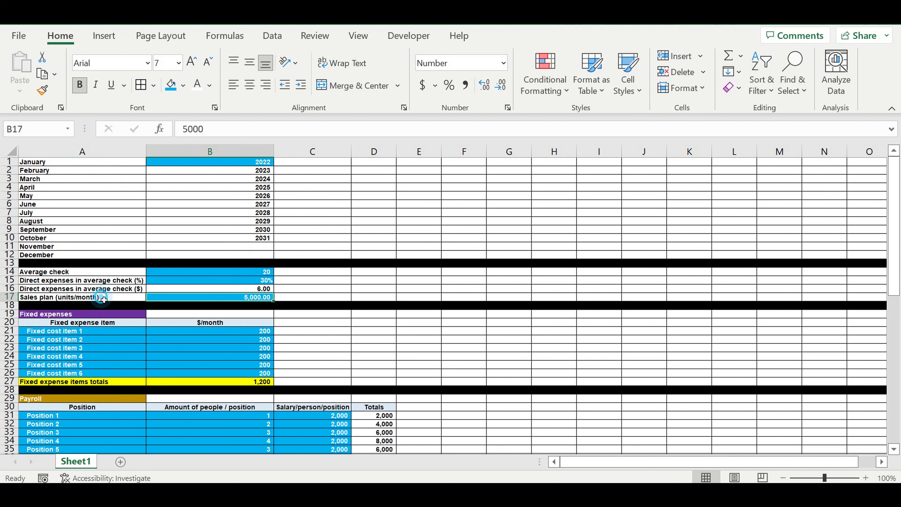
{"action": "left_click", "coordinate": [126, 299]}
{"action": "left_click", "coordinate": [242, 298]}
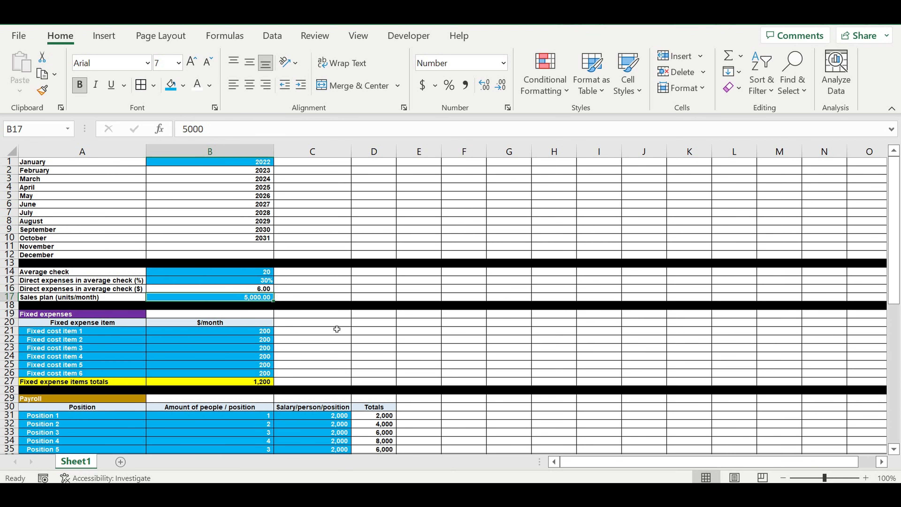
Step: Add the label 'Reaching planned sales plan' in A69 below the operating activity start block
{"action": "scroll", "coordinate": [337, 329], "scroll_direction": "down", "scroll_amount": 13}
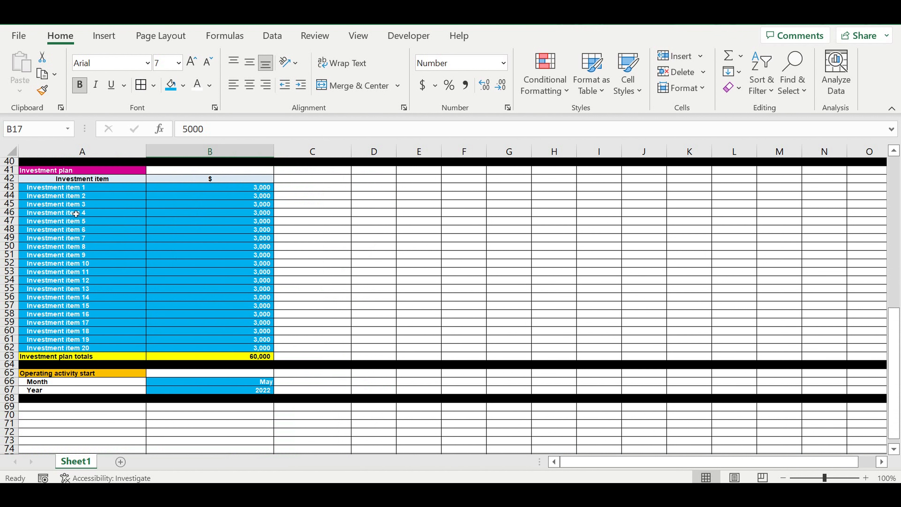
{"action": "left_click_drag", "start_coordinate": [83, 191], "coordinate": [229, 348]}
{"action": "left_click", "coordinate": [236, 358]}
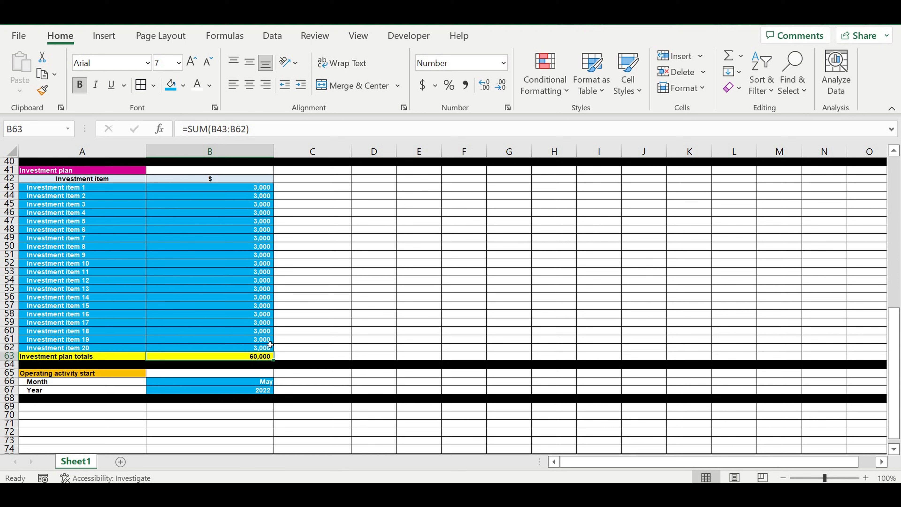
{"action": "left_click", "coordinate": [172, 409]}
{"action": "scroll", "coordinate": [246, 415], "scroll_direction": "down", "scroll_amount": 3}
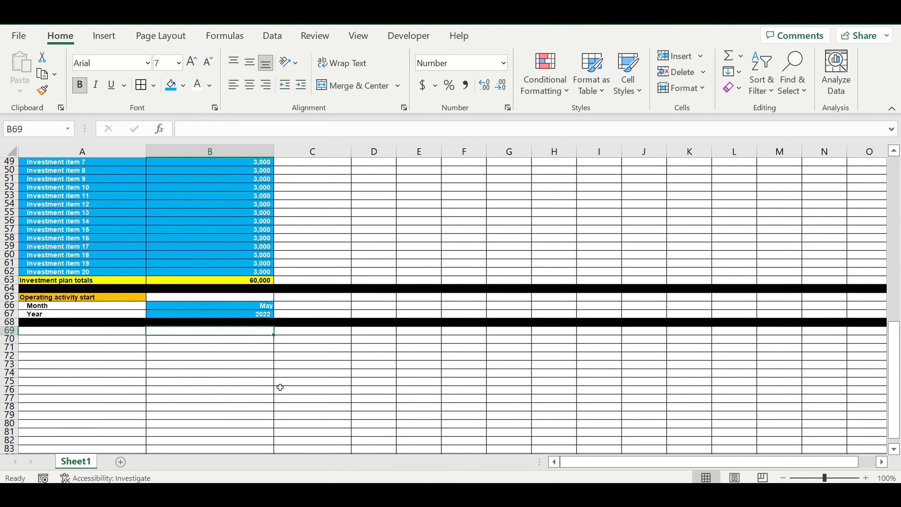
{"action": "left_click", "coordinate": [123, 332]}
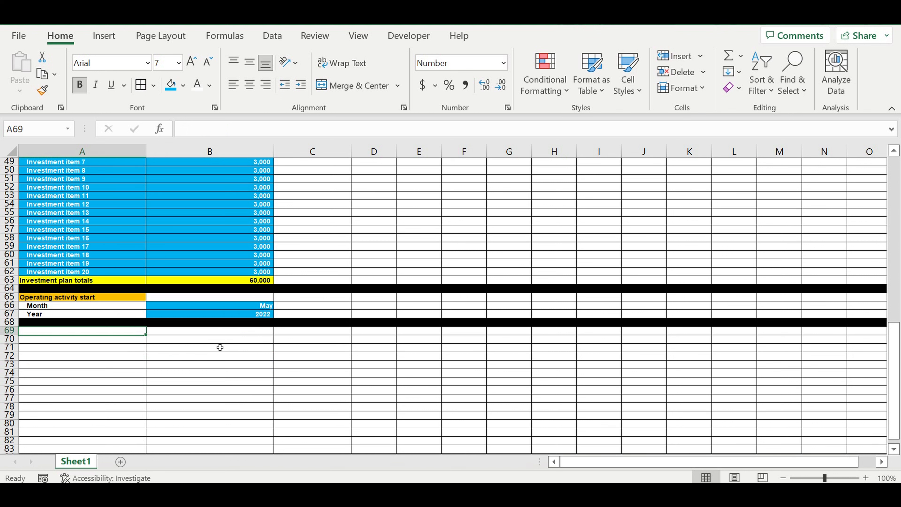
{"action": "type", "text": "Re"}
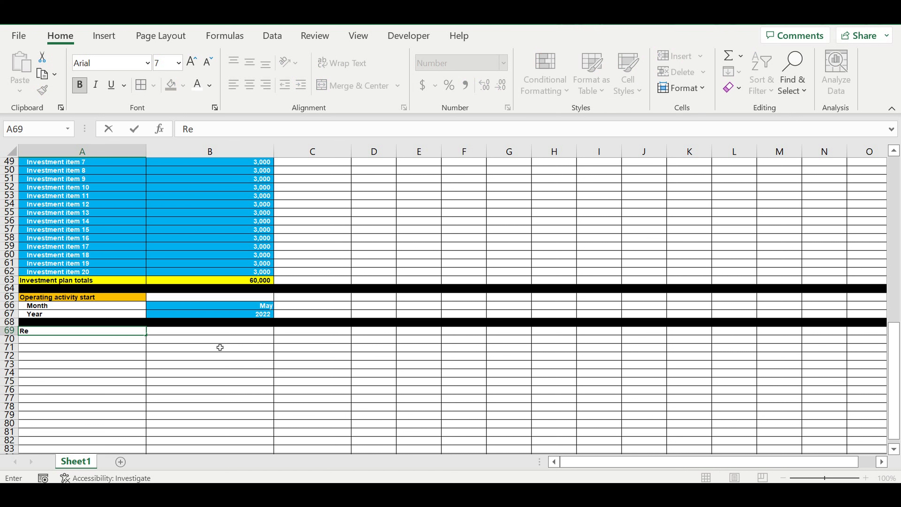
{"action": "type", "text": "aching planned sales plan"}
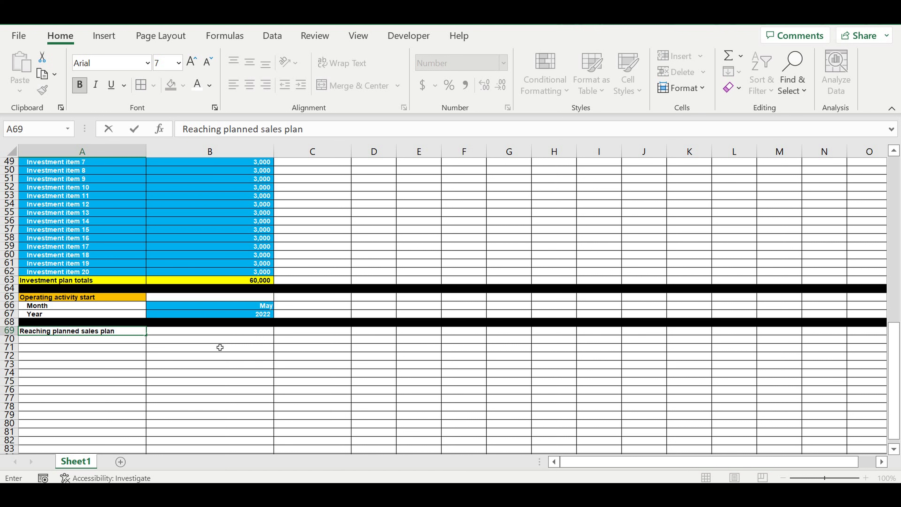
{"action": "key", "text": "Return"}
Step: Enter 1 in B69 as the first month number
{"action": "left_click", "coordinate": [179, 356]}
{"action": "left_click", "coordinate": [162, 340]}
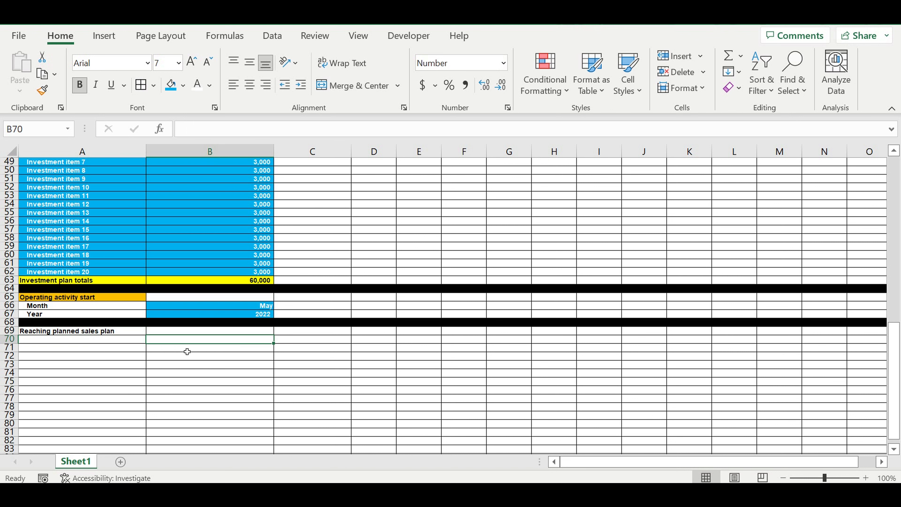
{"action": "left_click", "coordinate": [169, 332]}
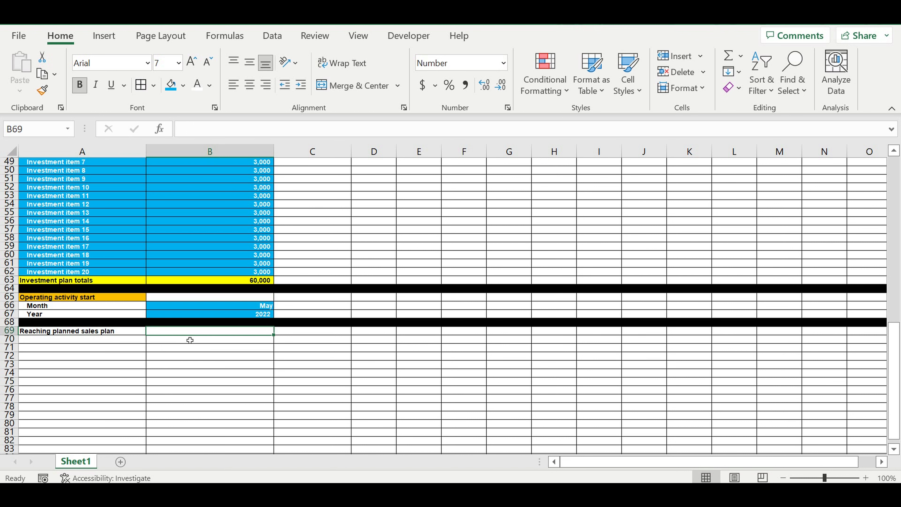
{"action": "type", "text": "1"}
{"action": "left_click", "coordinate": [228, 357]}
Step: Fill C69 through N69 with formulas adding 1 to the previous cell, numbering months up to 13
{"action": "left_click", "coordinate": [311, 332]}
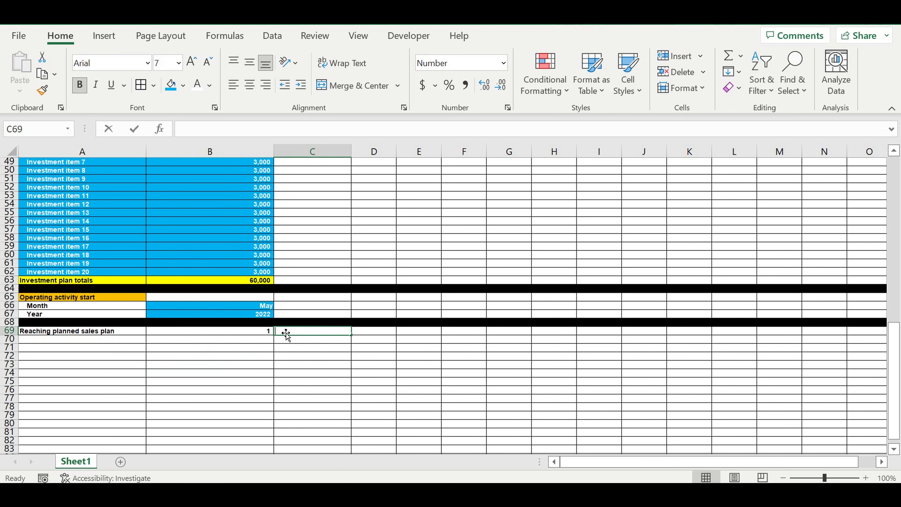
{"action": "type", "text": "="}
{"action": "left_click", "coordinate": [246, 335]}
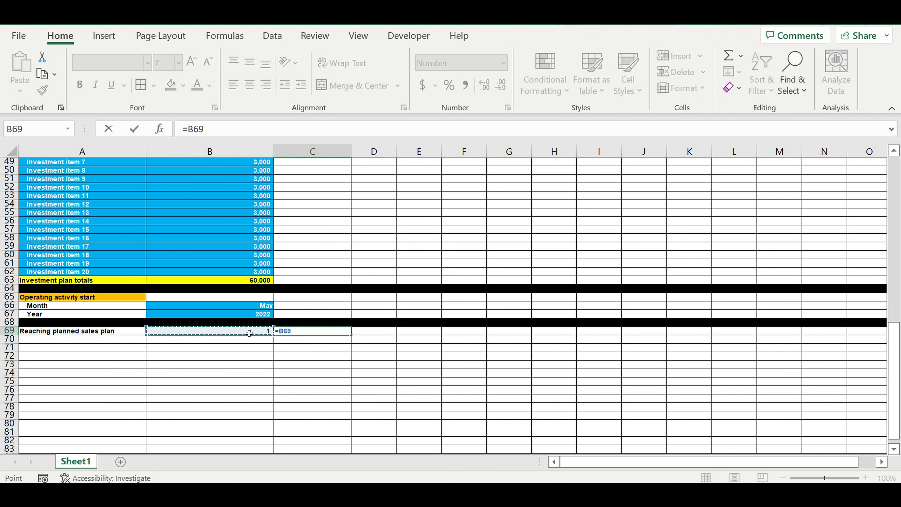
{"action": "type", "text": "+1"}
{"action": "key", "text": "Return"}
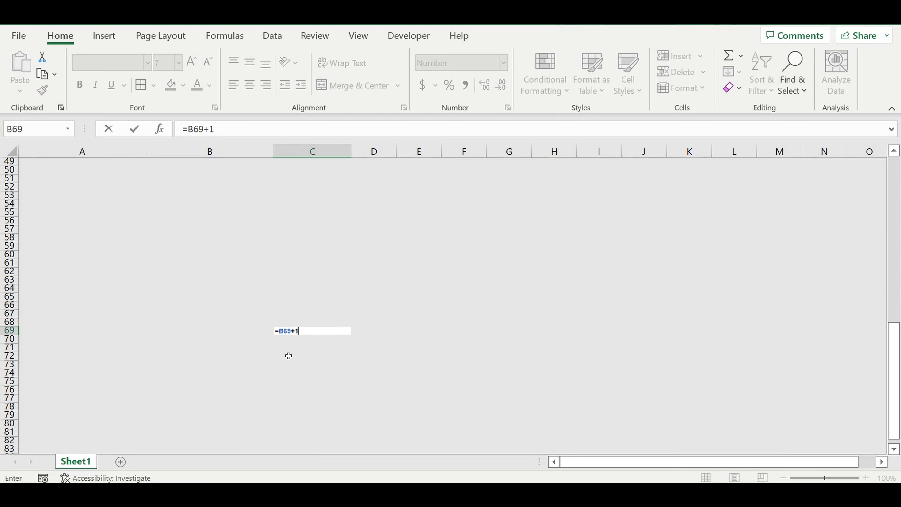
{"action": "left_click", "coordinate": [322, 331]}
{"action": "left_click_drag", "start_coordinate": [352, 336], "coordinate": [845, 339]}
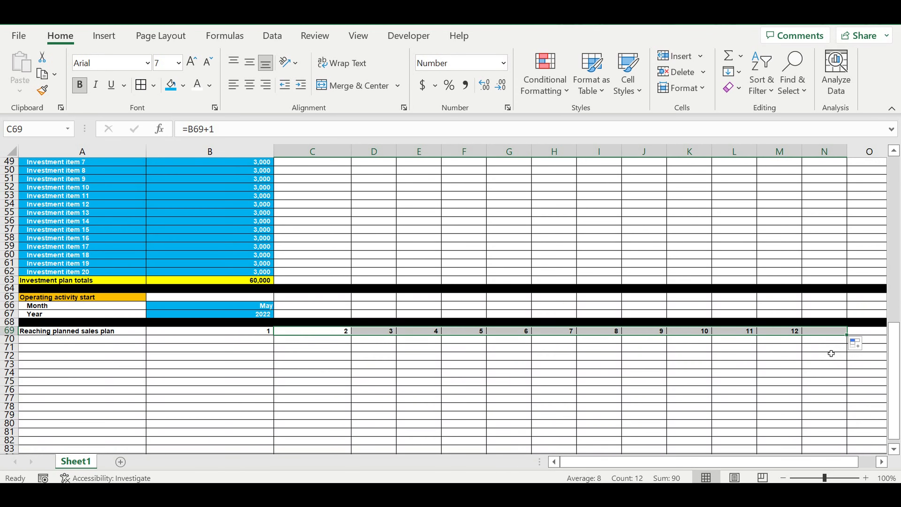
{"action": "left_click", "coordinate": [832, 349]}
{"action": "left_click", "coordinate": [830, 333]}
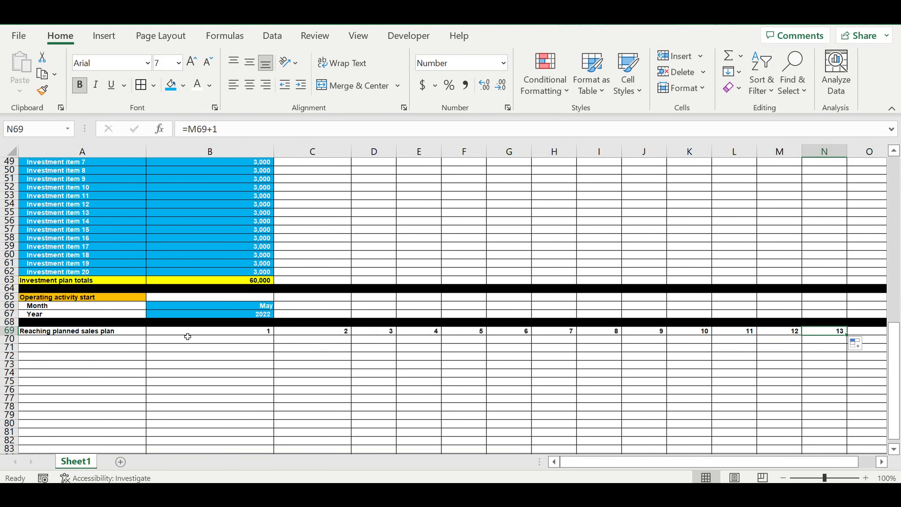
Step: Center B69:N69 and fill them with a light gold (Gold, Accent 4, Lighter 80%) colour
{"action": "left_click_drag", "start_coordinate": [230, 333], "coordinate": [827, 333]}
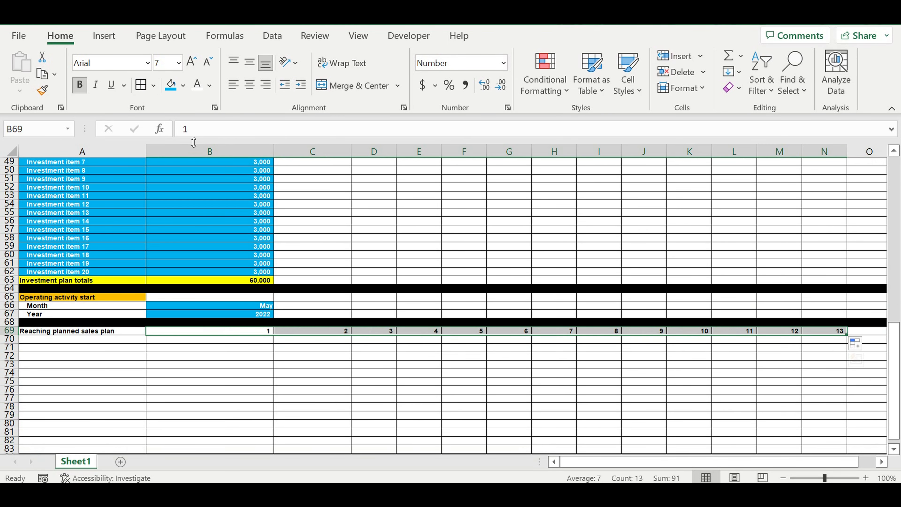
{"action": "left_click", "coordinate": [249, 85]}
{"action": "left_click", "coordinate": [183, 86]}
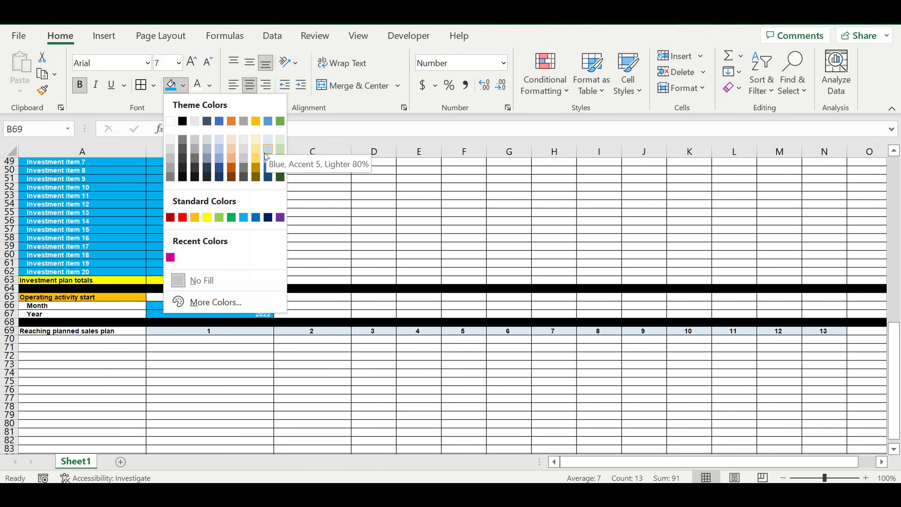
{"action": "left_click", "coordinate": [256, 152]}
{"action": "left_click", "coordinate": [185, 344]}
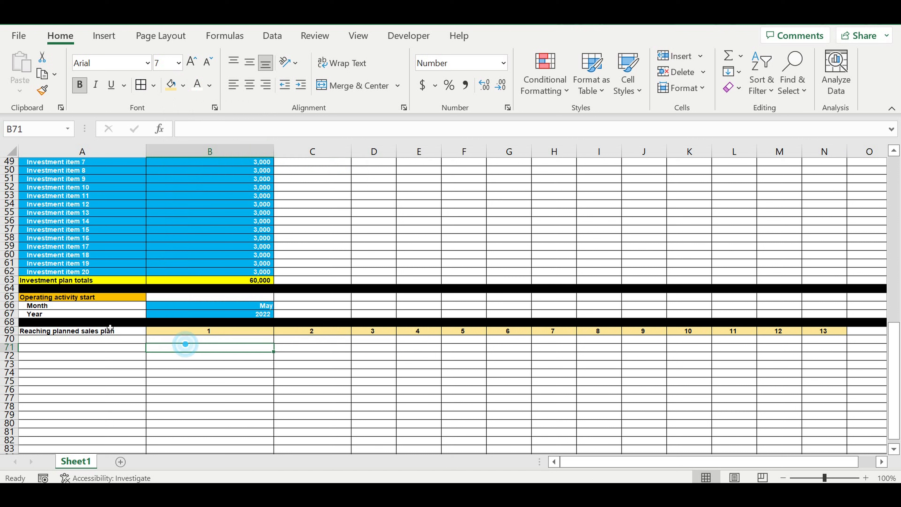
Step: Fill the label cell A69 with a bright green custom colour
{"action": "left_click", "coordinate": [107, 331]}
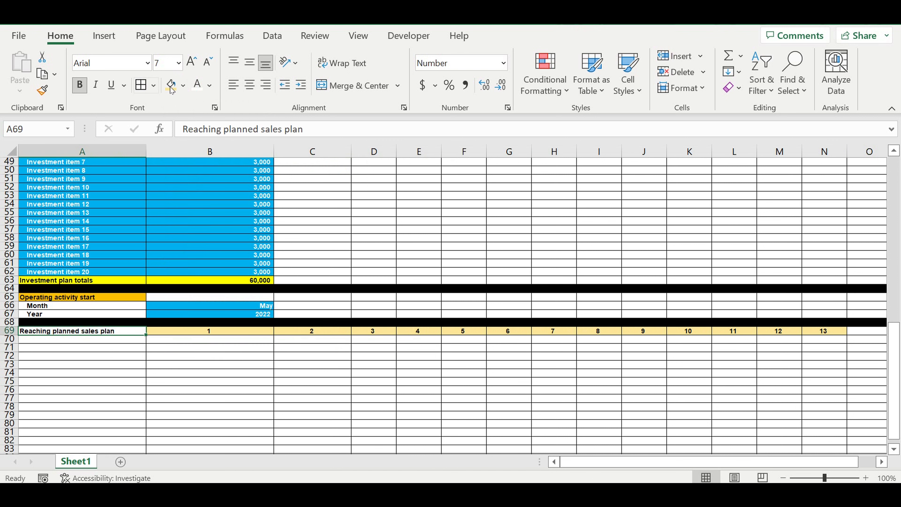
{"action": "left_click", "coordinate": [183, 85]}
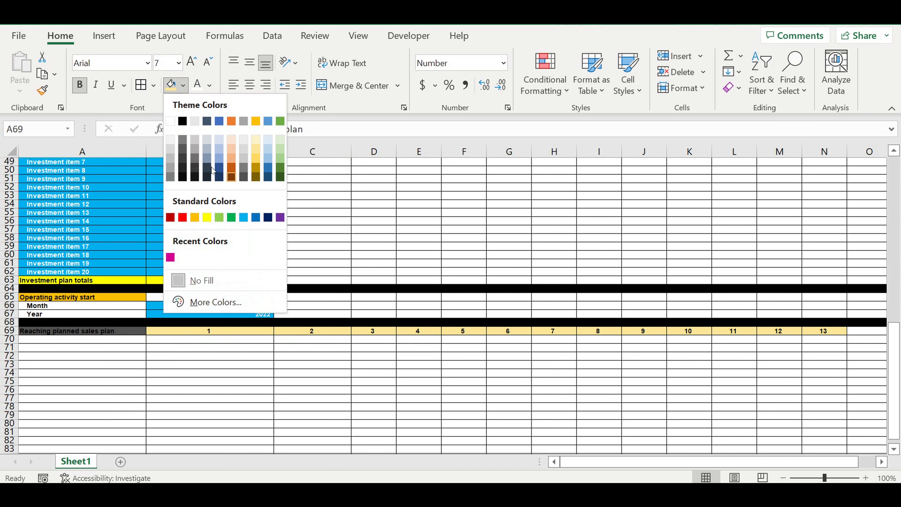
{"action": "left_click", "coordinate": [209, 305]}
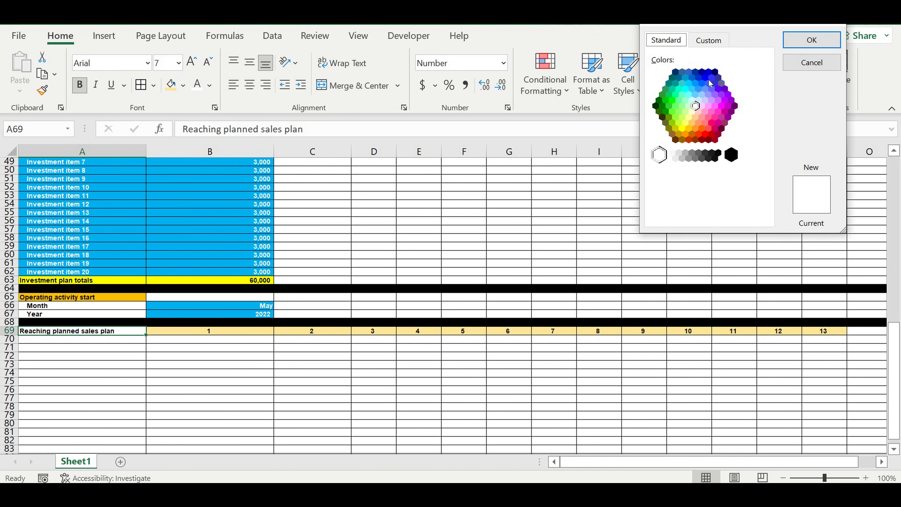
{"action": "left_click", "coordinate": [673, 100]}
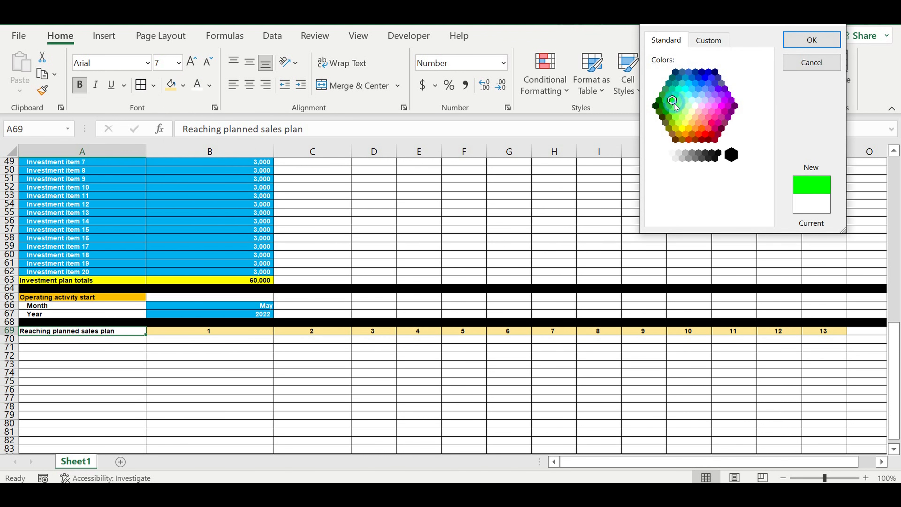
{"action": "left_click", "coordinate": [812, 45]}
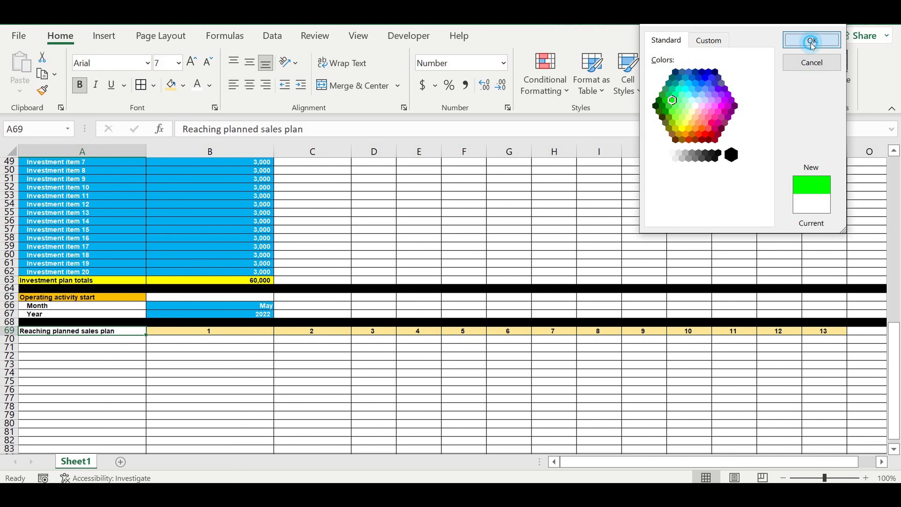
{"action": "left_click", "coordinate": [258, 391]}
Step: Link B70 to the start month in B66 and B71 to the start year in B67
{"action": "left_click", "coordinate": [122, 341]}
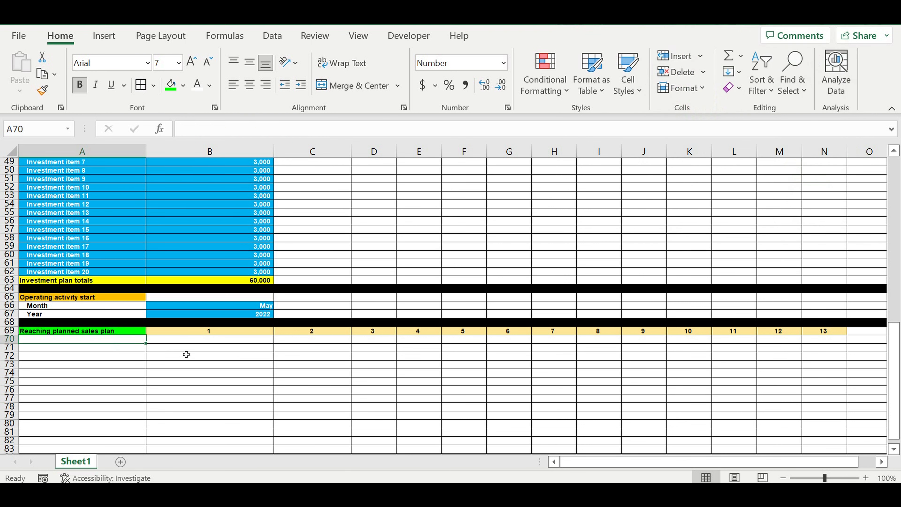
{"action": "left_click", "coordinate": [186, 340]}
{"action": "type", "text": "="}
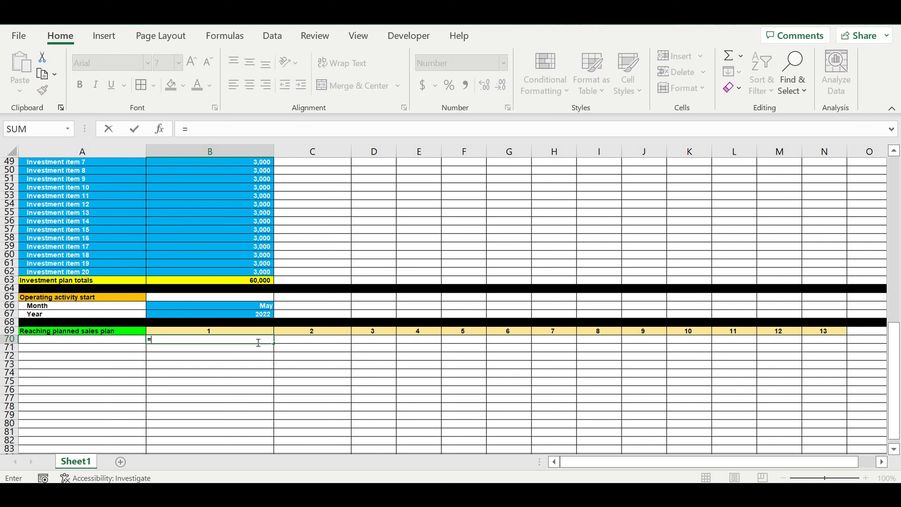
{"action": "left_click", "coordinate": [249, 307]}
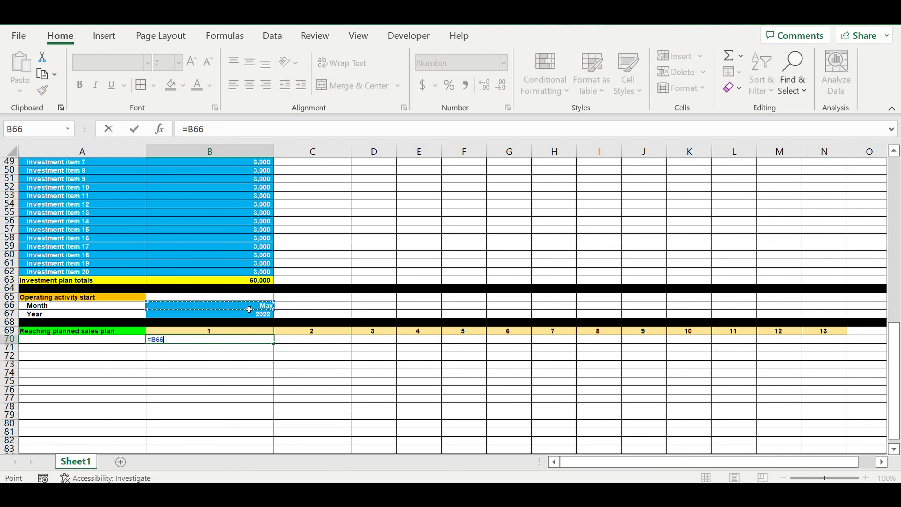
{"action": "key", "text": "ctrl+Return"}
{"action": "left_click", "coordinate": [222, 347]}
{"action": "type", "text": "="}
{"action": "left_click", "coordinate": [240, 312]}
{"action": "key", "text": "ctrl+Return"}
{"action": "left_click", "coordinate": [240, 357]}
{"action": "left_click", "coordinate": [245, 347]}
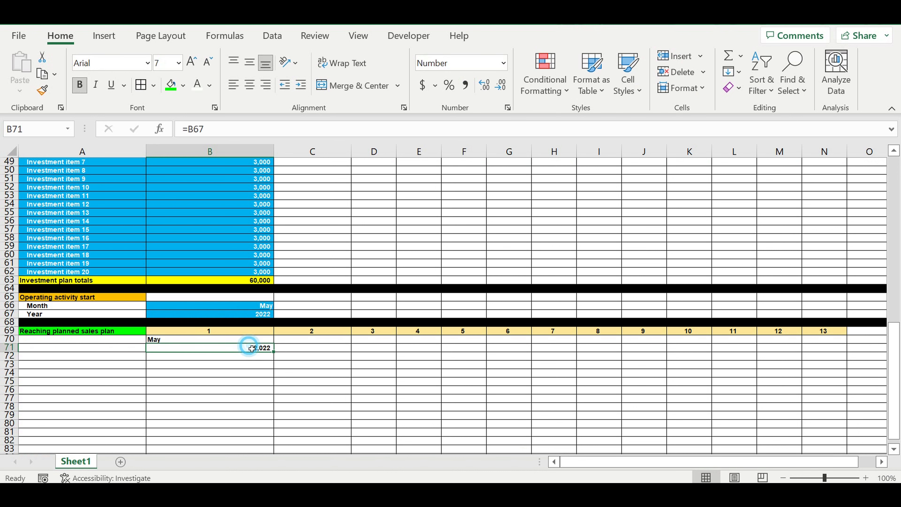
Step: Turn off the 1000 separator in row 71's number format
{"action": "left_click", "coordinate": [10, 348]}
{"action": "right_click", "coordinate": [11, 349]}
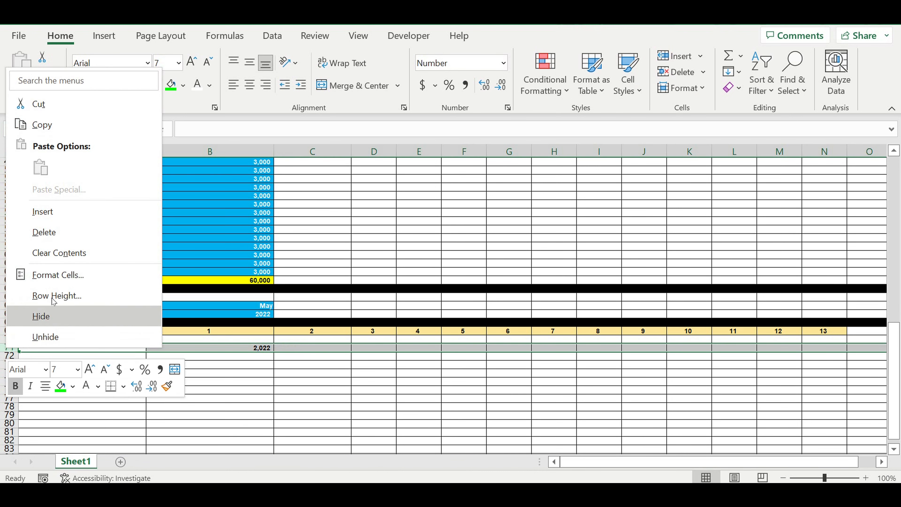
{"action": "left_click", "coordinate": [46, 274]}
{"action": "left_click", "coordinate": [124, 209]}
{"action": "left_click", "coordinate": [270, 436]}
{"action": "left_click", "coordinate": [401, 382]}
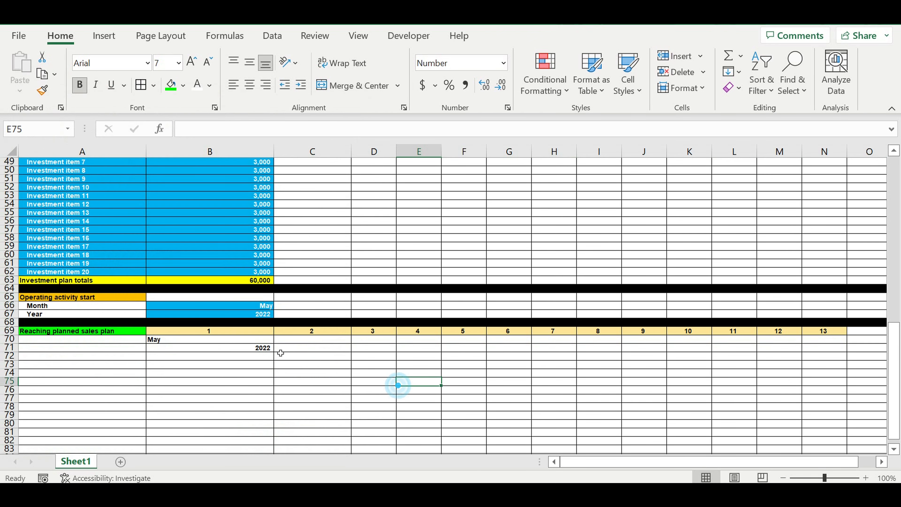
Step: Center the linked month and year in B70:B71
{"action": "left_click", "coordinate": [263, 347]}
{"action": "left_click_drag", "start_coordinate": [262, 341], "coordinate": [263, 348]}
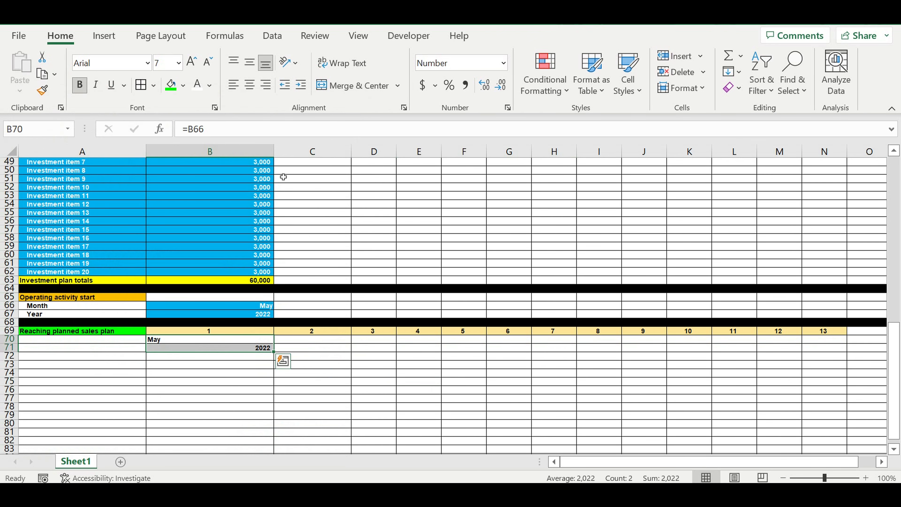
{"action": "left_click", "coordinate": [249, 85]}
{"action": "left_click", "coordinate": [255, 382]}
{"action": "left_click", "coordinate": [236, 360]}
{"action": "left_click_drag", "start_coordinate": [255, 339], "coordinate": [841, 352]}
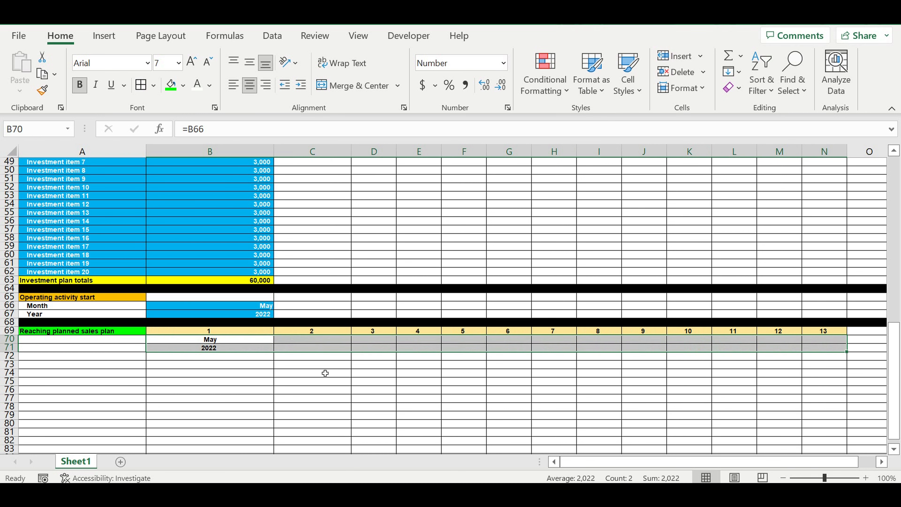
{"action": "left_click", "coordinate": [221, 388]}
{"action": "left_click", "coordinate": [218, 357]}
Step: Link C1 to A1 and fill it down through C12 to list the months
{"action": "scroll", "coordinate": [282, 319], "scroll_direction": "up", "scroll_amount": 16}
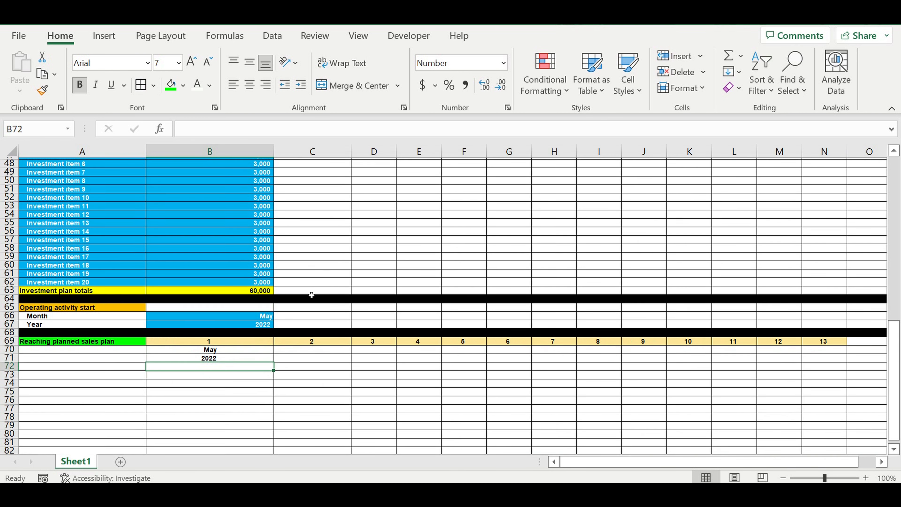
{"action": "left_click", "coordinate": [332, 163]}
{"action": "type", "text": "="}
{"action": "left_click", "coordinate": [107, 163]}
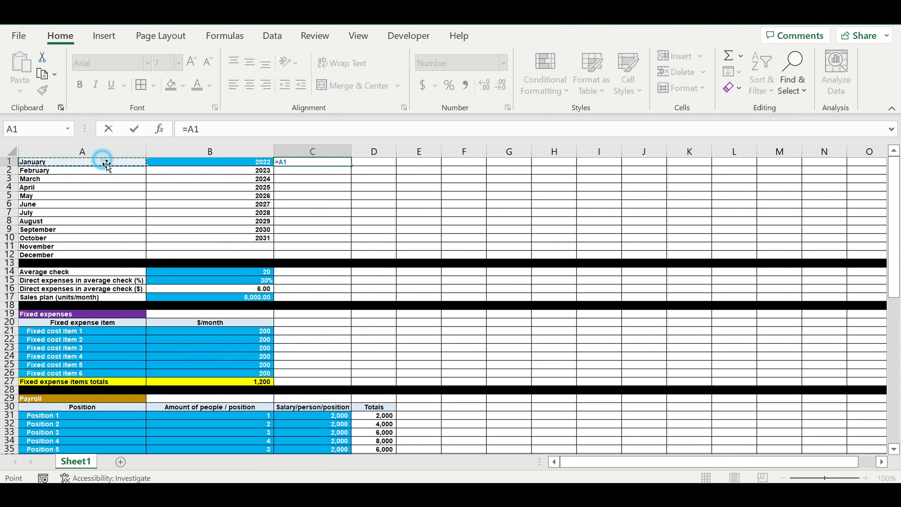
{"action": "key", "text": "Return"}
{"action": "left_click", "coordinate": [328, 162]}
{"action": "left_click_drag", "start_coordinate": [351, 166], "coordinate": [362, 255]}
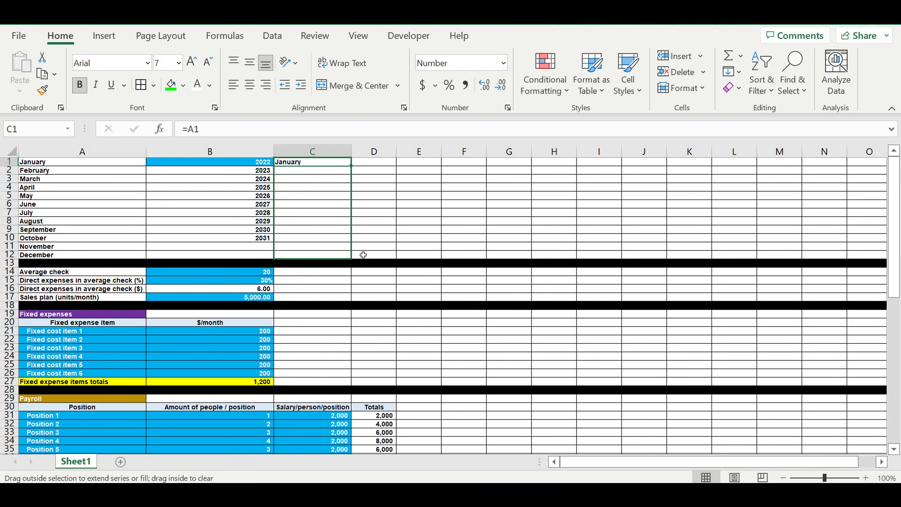
Step: Number the months 1 to 12 in D1:D12, starting with 1 and using =D1+1 formulas filled down
{"action": "left_click", "coordinate": [369, 165]}
{"action": "type", "text": "1"}
{"action": "key", "text": "Return"}
{"action": "left_click", "coordinate": [377, 169]}
{"action": "type", "text": "="}
{"action": "left_click", "coordinate": [380, 165]}
{"action": "type", "text": "+1"}
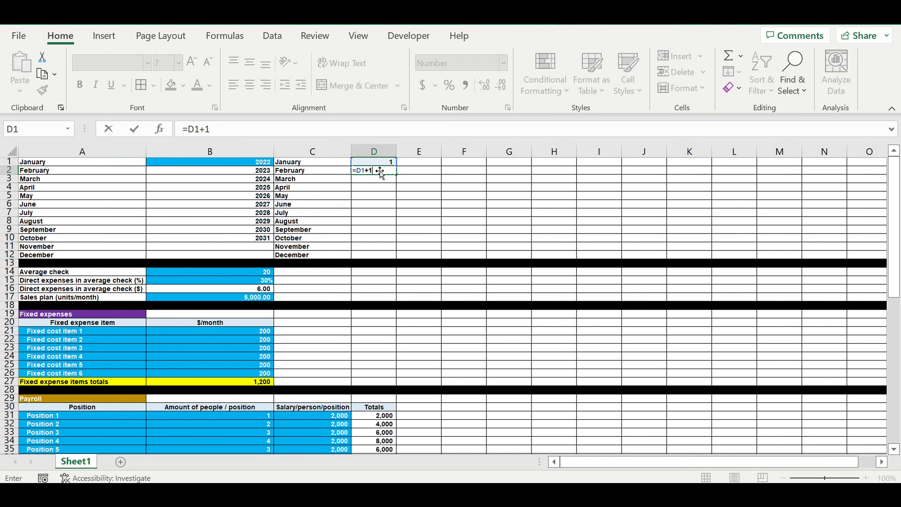
{"action": "key", "text": "Return"}
{"action": "left_click", "coordinate": [390, 171]}
{"action": "left_click_drag", "start_coordinate": [395, 175], "coordinate": [425, 257]}
{"action": "left_click", "coordinate": [450, 232]}
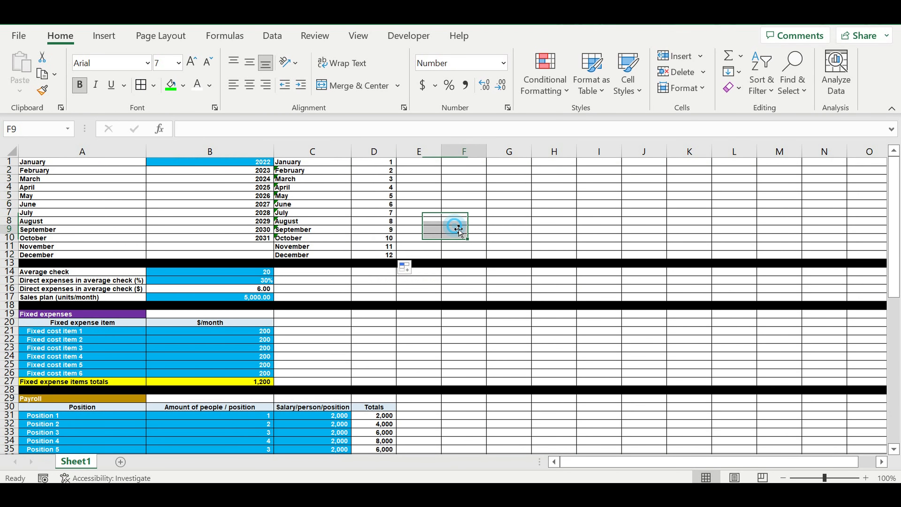
{"action": "scroll", "coordinate": [449, 281], "scroll_direction": "down", "scroll_amount": 11}
{"action": "scroll", "coordinate": [449, 281], "scroll_direction": "down", "scroll_amount": 7}
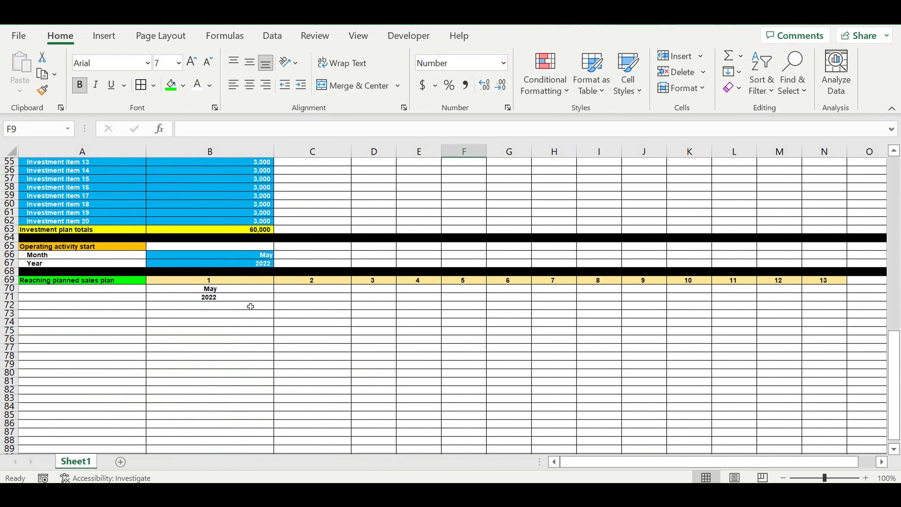
Step: In B72, enter =VLOOKUP(B70,C1:D12,2,0) to return the number of the start month
{"action": "left_click", "coordinate": [229, 307]}
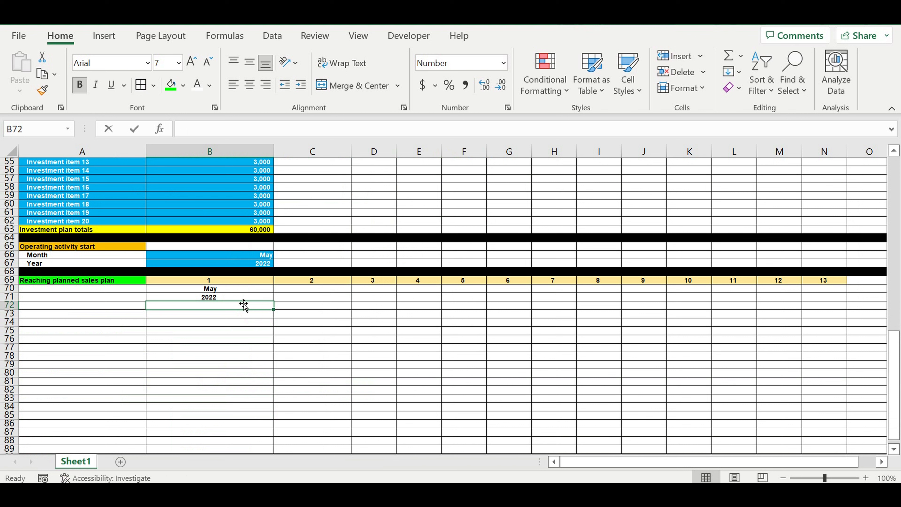
{"action": "type", "text": "=vl"}
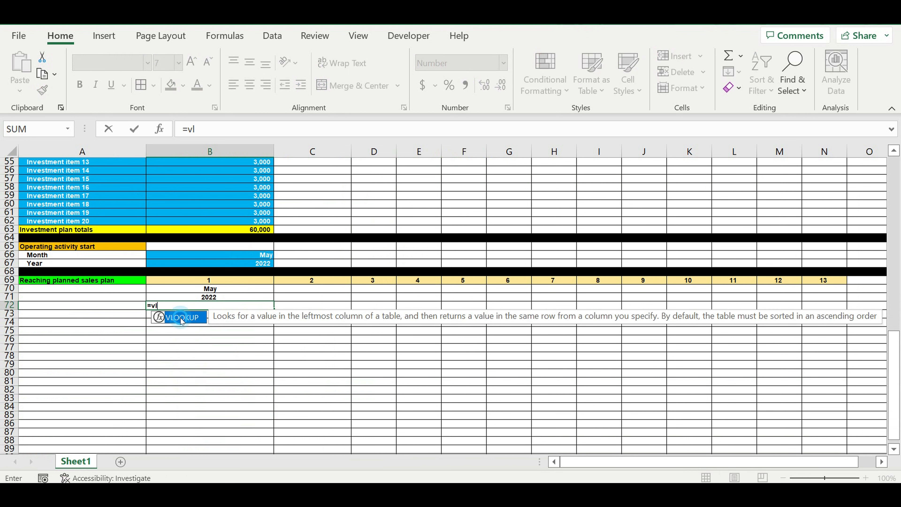
{"action": "double_click", "coordinate": [181, 317]}
{"action": "left_click", "coordinate": [218, 290]}
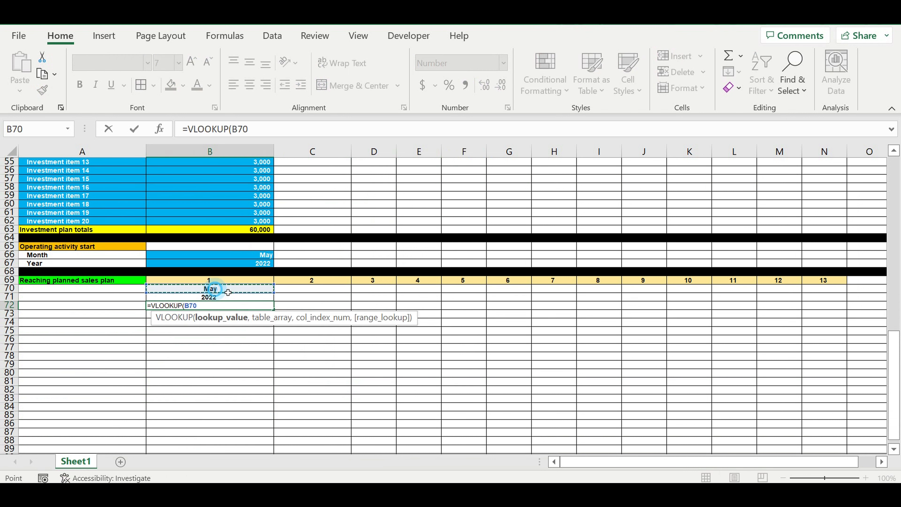
{"action": "type", "text": ","}
{"action": "scroll", "coordinate": [319, 284], "scroll_direction": "up", "scroll_amount": 18}
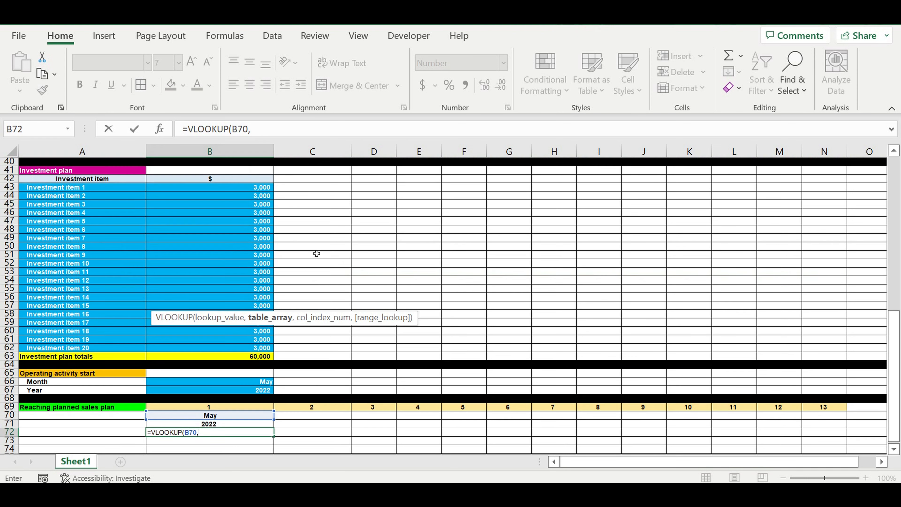
{"action": "left_click_drag", "start_coordinate": [312, 161], "coordinate": [387, 254]}
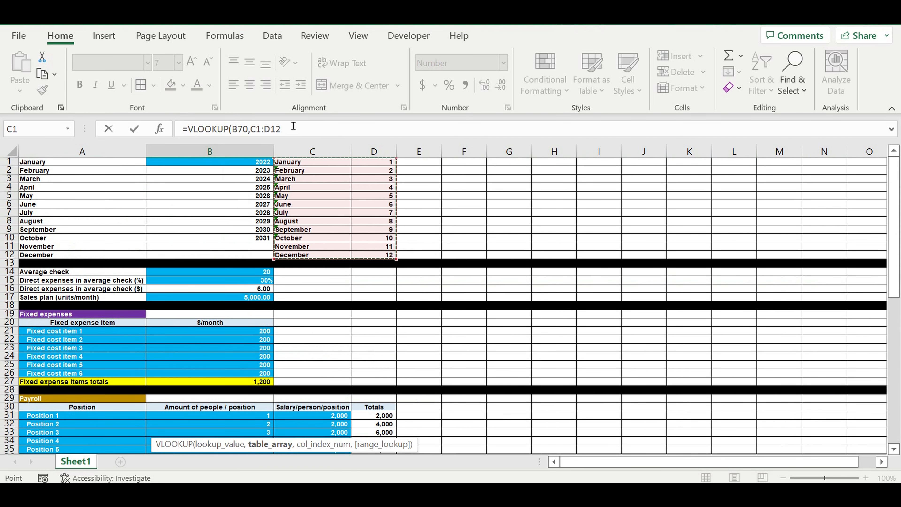
{"action": "left_click", "coordinate": [305, 128]}
{"action": "type", "text": ",2,"}
{"action": "key", "text": "Return"}
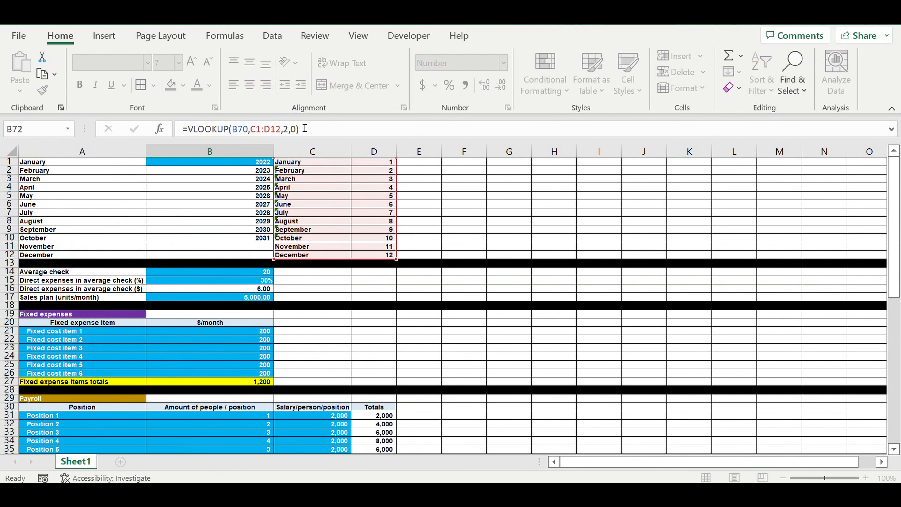
Step: Center the month number in B72
{"action": "scroll", "coordinate": [354, 216], "scroll_direction": "down", "scroll_amount": 1}
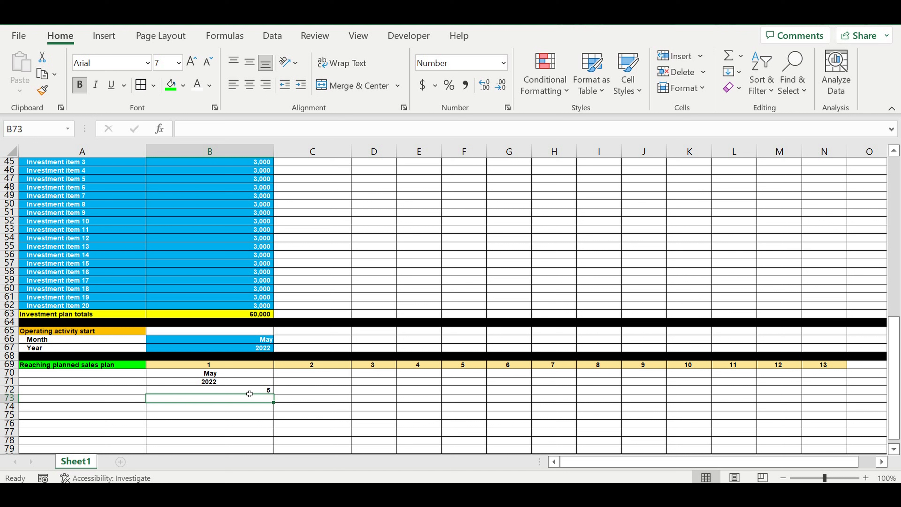
{"action": "left_click", "coordinate": [248, 390]}
{"action": "left_click", "coordinate": [249, 85]}
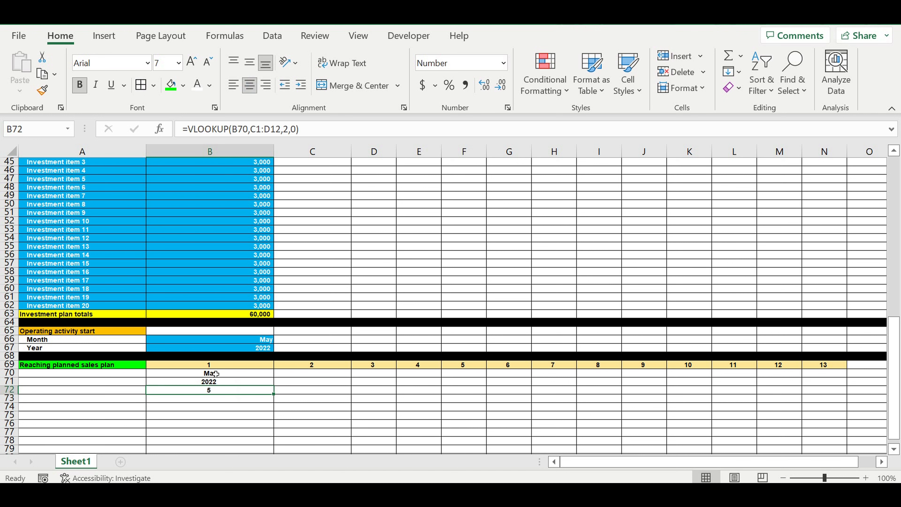
Step: Test the month lookup by switching the operating start month to October and back to May
{"action": "left_click", "coordinate": [249, 340]}
{"action": "left_click", "coordinate": [278, 340]}
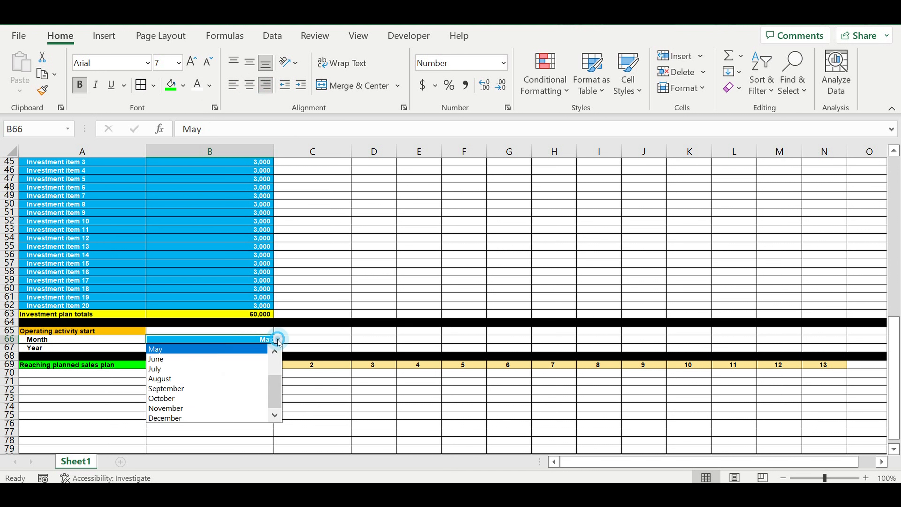
{"action": "left_click", "coordinate": [180, 401]}
{"action": "left_click", "coordinate": [209, 389]}
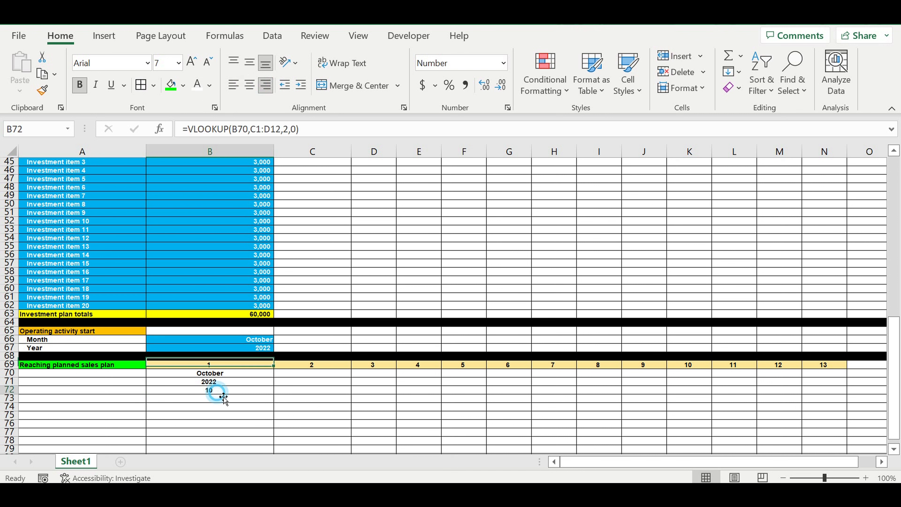
{"action": "left_click", "coordinate": [272, 339]}
{"action": "left_click", "coordinate": [278, 339]}
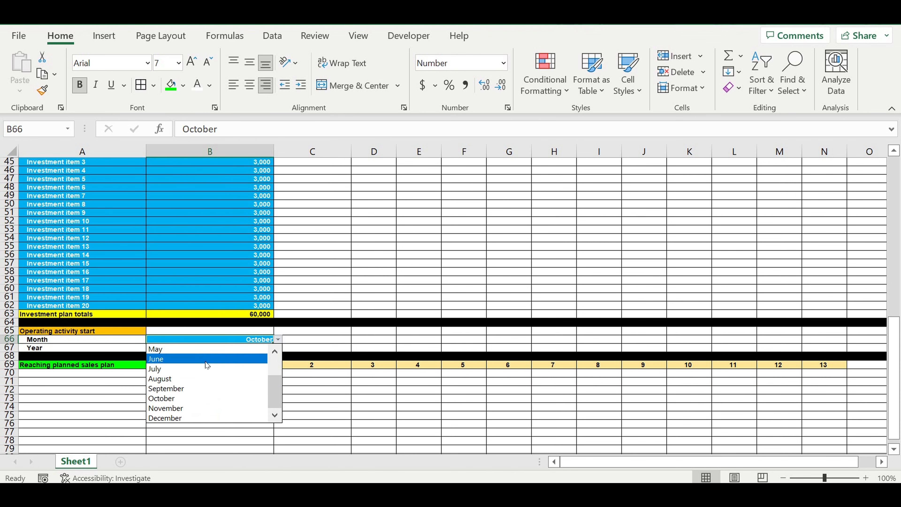
{"action": "left_click", "coordinate": [197, 350]}
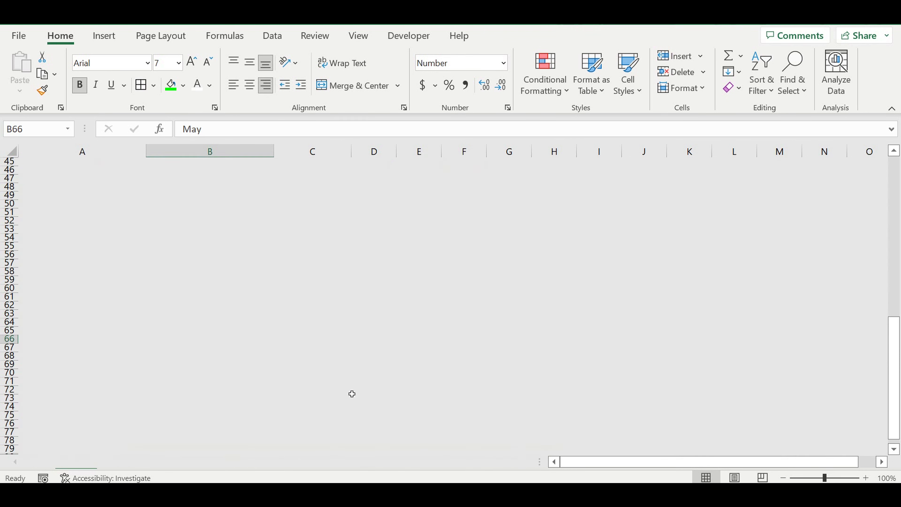
Step: In C72, enter =IF(B72=12,1,B72+1) to calculate the following month's number
{"action": "left_click", "coordinate": [346, 390]}
{"action": "left_click", "coordinate": [220, 390]}
{"action": "left_click", "coordinate": [311, 391]}
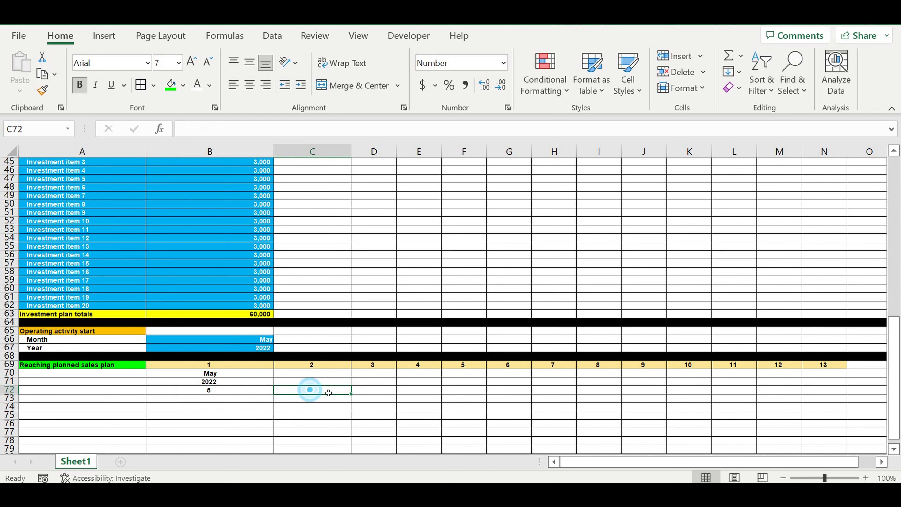
{"action": "type", "text": "=if("}
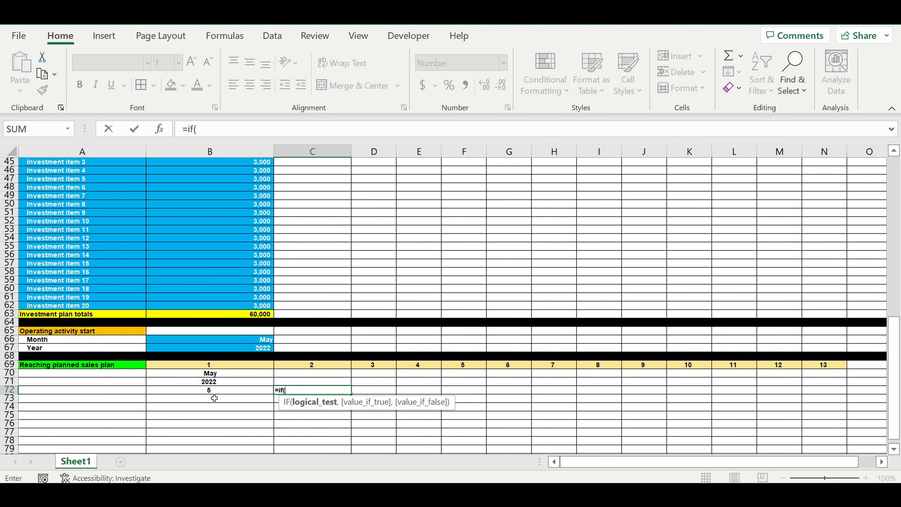
{"action": "left_click", "coordinate": [212, 390]}
{"action": "type", "text": "=12"}
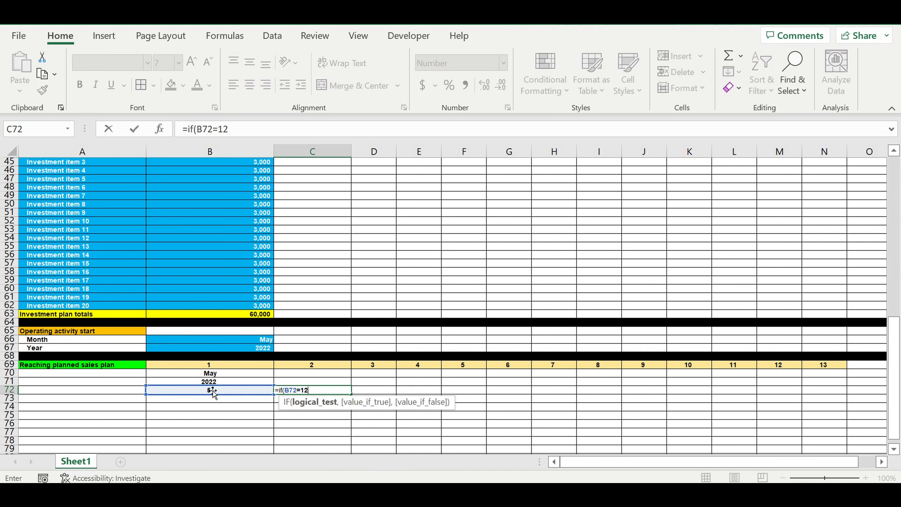
{"action": "type", "text": ","}
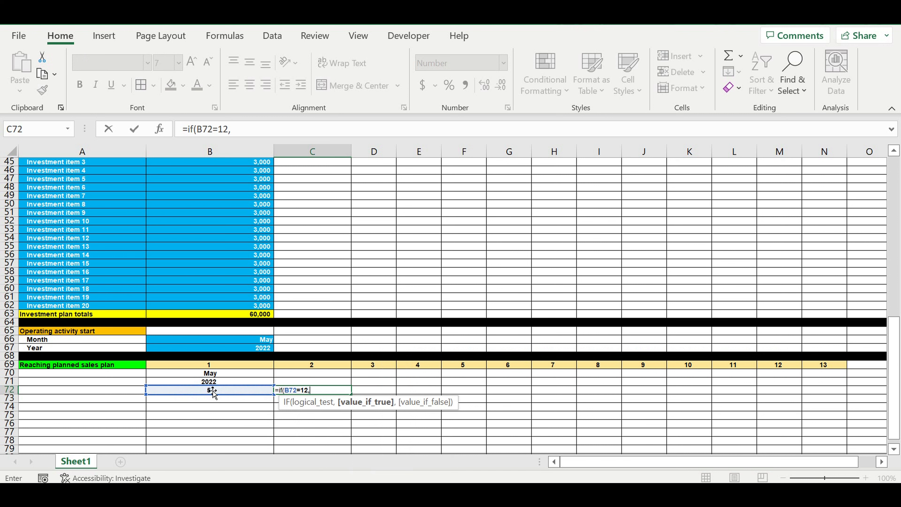
{"action": "type", "text": "1,"}
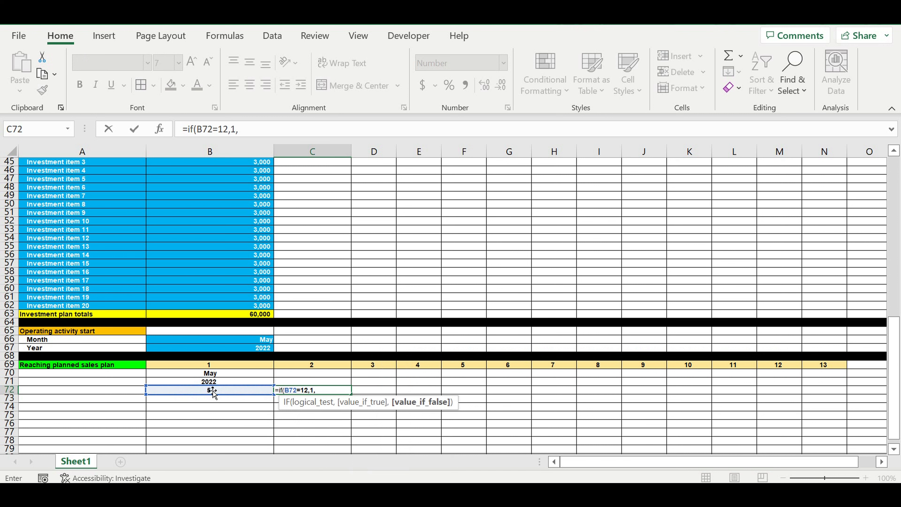
{"action": "left_click", "coordinate": [210, 392]}
{"action": "type", "text": "+"}
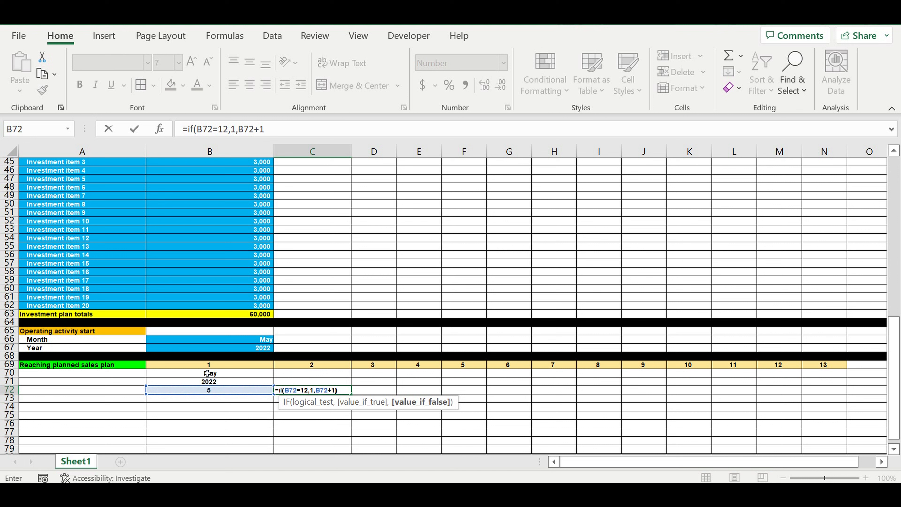
{"action": "type", "text": "1)"}
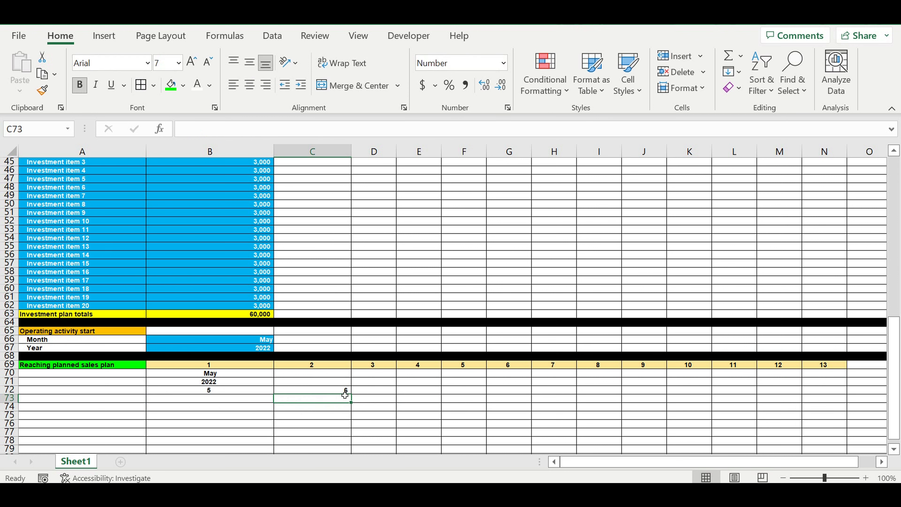
Step: Center C72 and fill its next-month formula across row 72 through N72
{"action": "left_click", "coordinate": [342, 390]}
{"action": "left_click", "coordinate": [253, 87]}
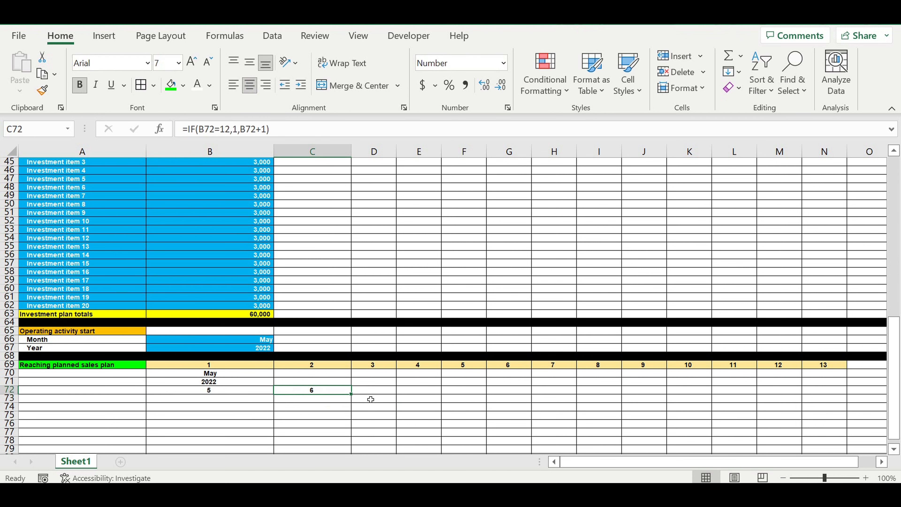
{"action": "left_click_drag", "start_coordinate": [351, 393], "coordinate": [731, 399]}
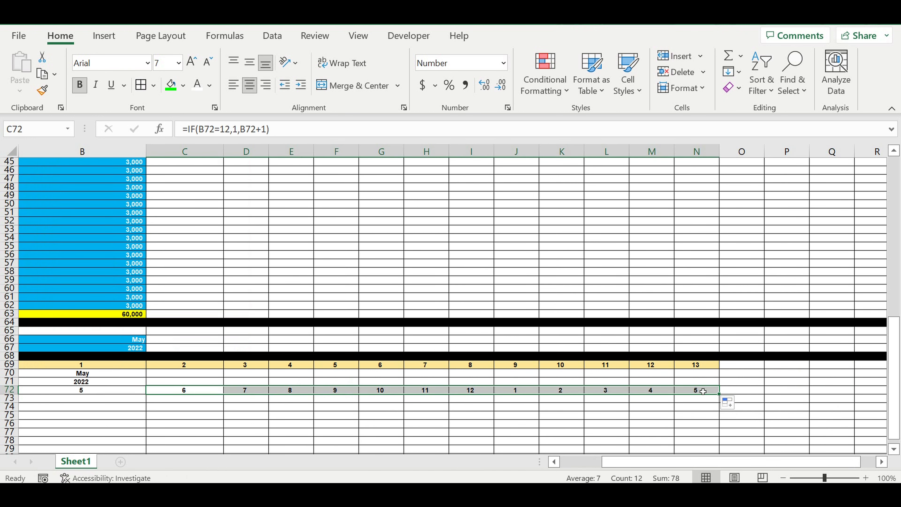
{"action": "left_click", "coordinate": [702, 391]}
{"action": "left_click_drag", "start_coordinate": [774, 463], "coordinate": [649, 460]}
Step: Replace the heading in N69 with the text extrapolate
{"action": "left_click", "coordinate": [823, 367]}
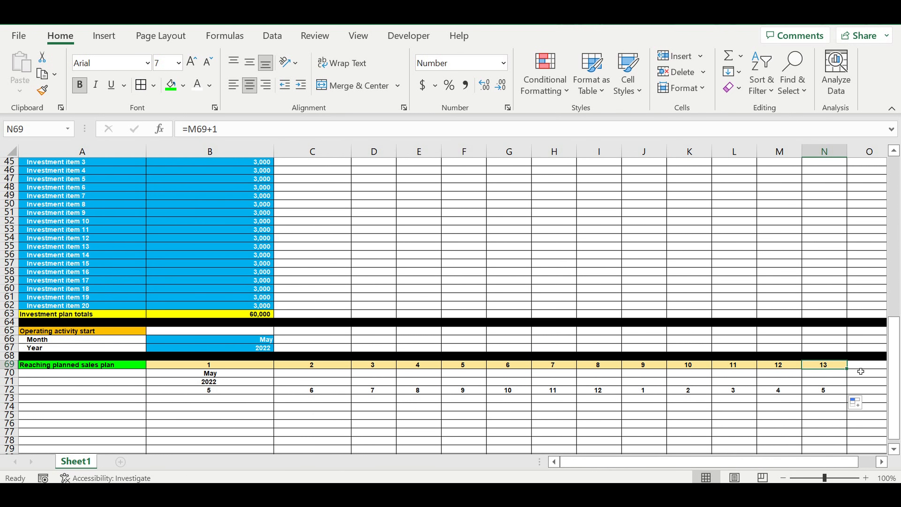
{"action": "type", "text": "extra"}
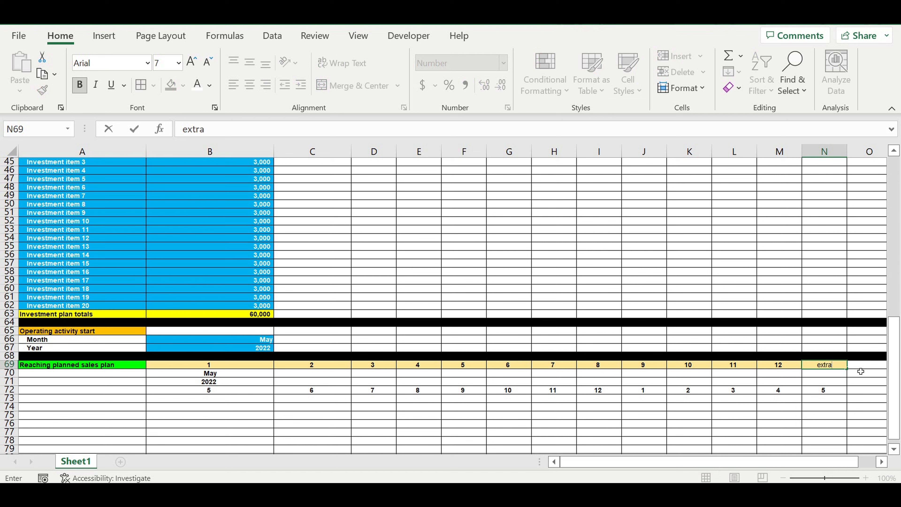
{"action": "type", "text": "polate"}
{"action": "key", "text": "Return"}
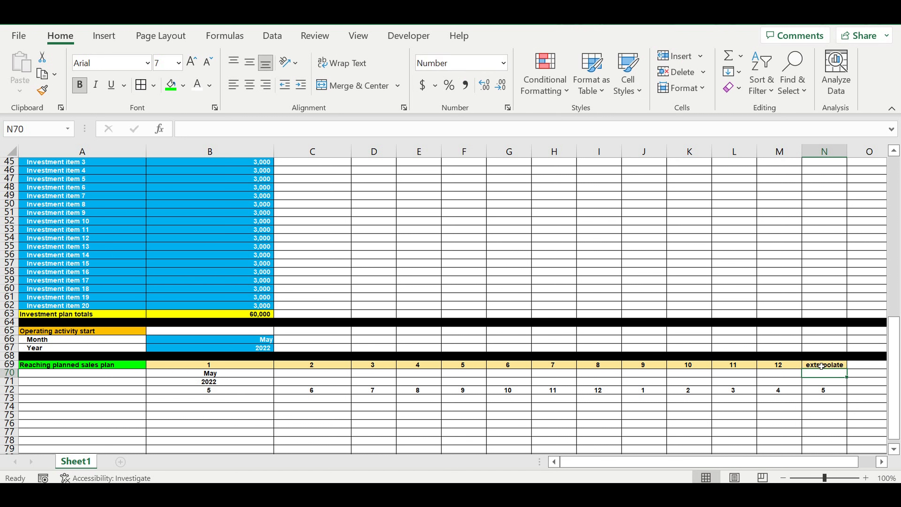
Step: Clear the month number formula from N72 under the extrapolate column
{"action": "left_click", "coordinate": [828, 396]}
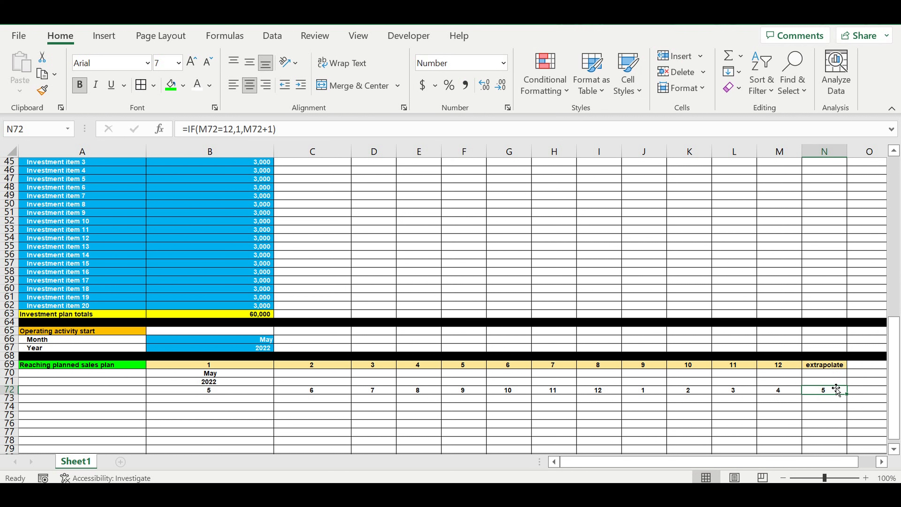
{"action": "key", "text": "Delete"}
{"action": "left_click", "coordinate": [831, 409]}
{"action": "left_click_drag", "start_coordinate": [805, 459], "coordinate": [735, 459]}
{"action": "left_click", "coordinate": [231, 384]}
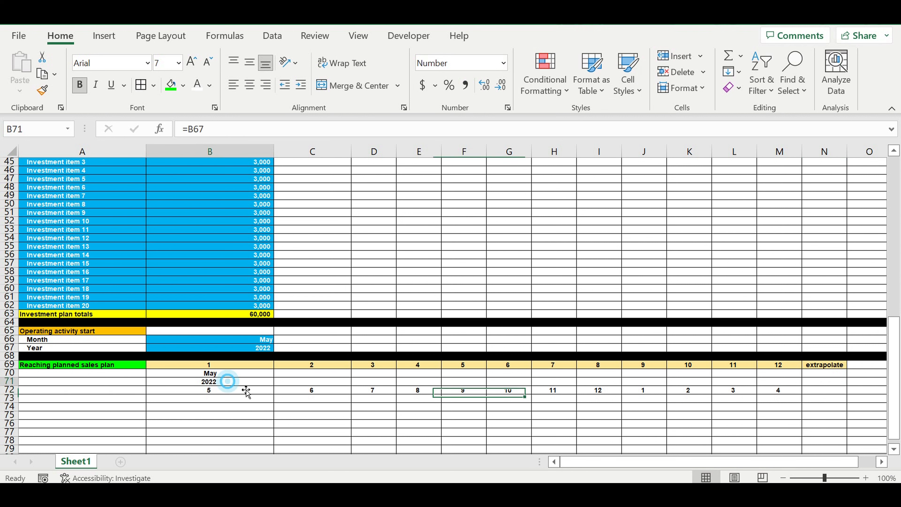
{"action": "left_click", "coordinate": [334, 392]}
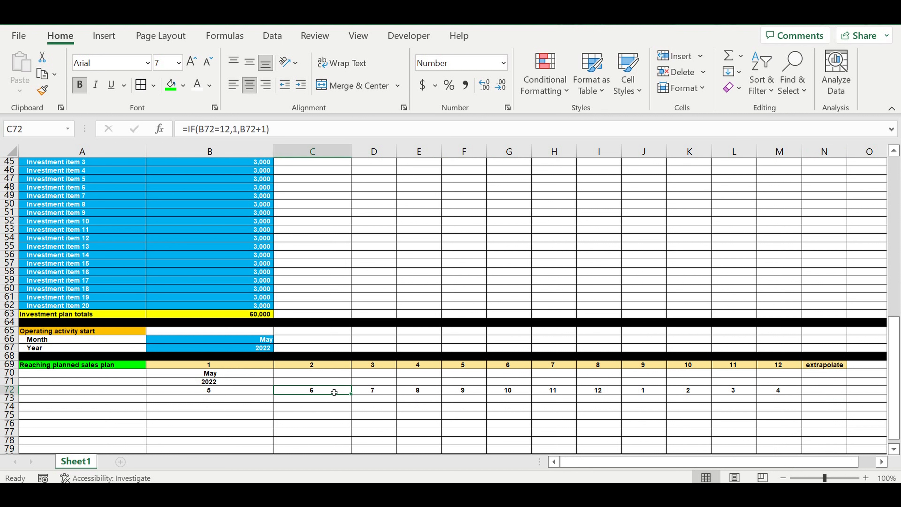
Step: In C70, start a VLOOKUP formula looking up C72 in the range D1:E12, returning column 2 with exact match
{"action": "left_click", "coordinate": [312, 375]}
{"action": "type", "text": "="}
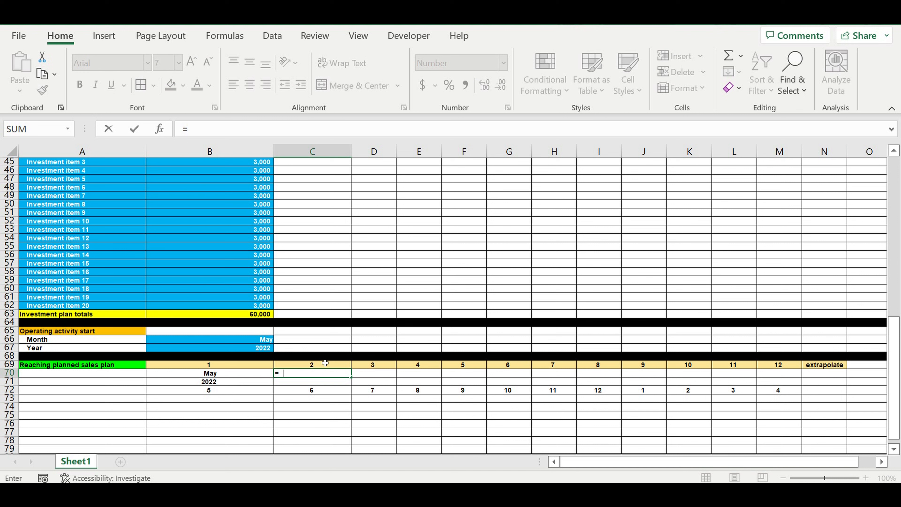
{"action": "type", "text": "vl"}
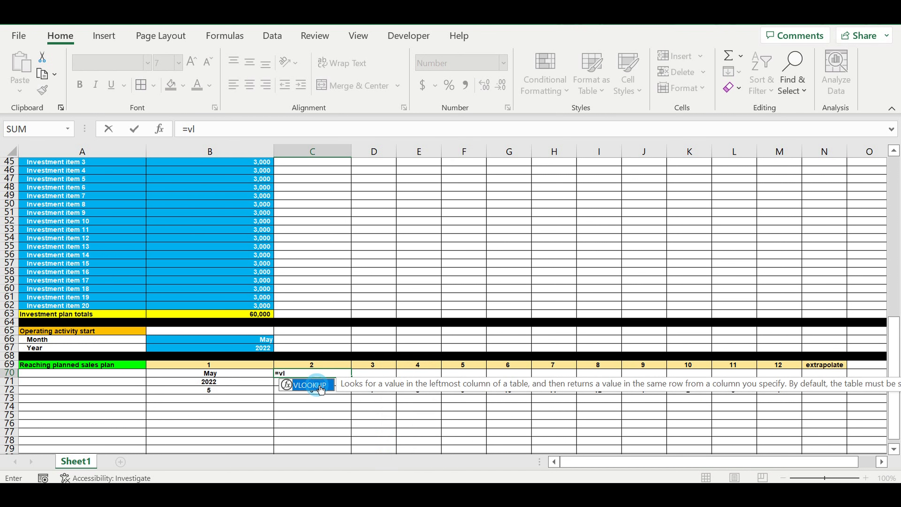
{"action": "double_click", "coordinate": [309, 385]}
{"action": "left_click", "coordinate": [280, 392]}
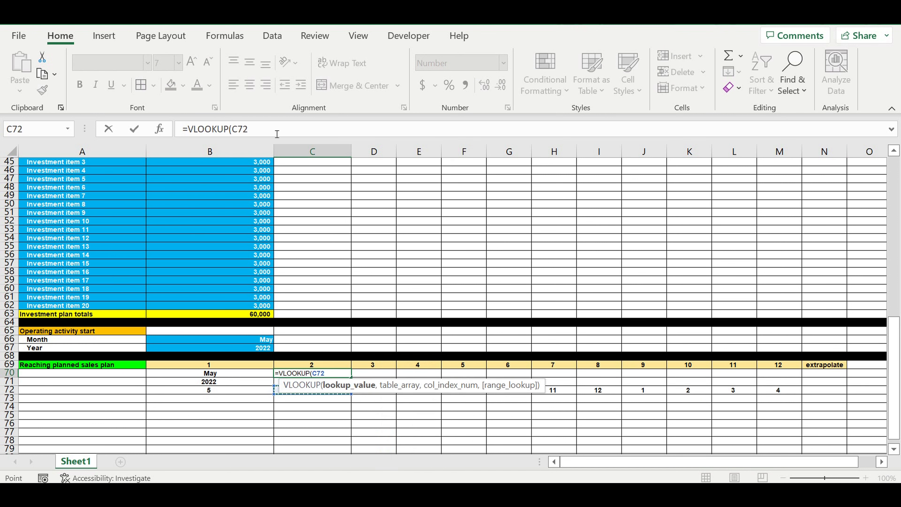
{"action": "type", "text": ","}
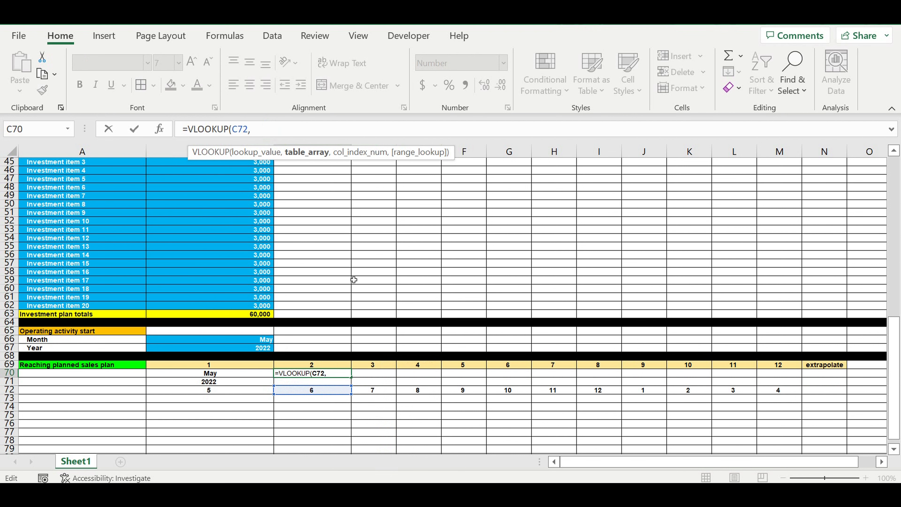
{"action": "scroll", "coordinate": [346, 274], "scroll_direction": "up", "scroll_amount": 15}
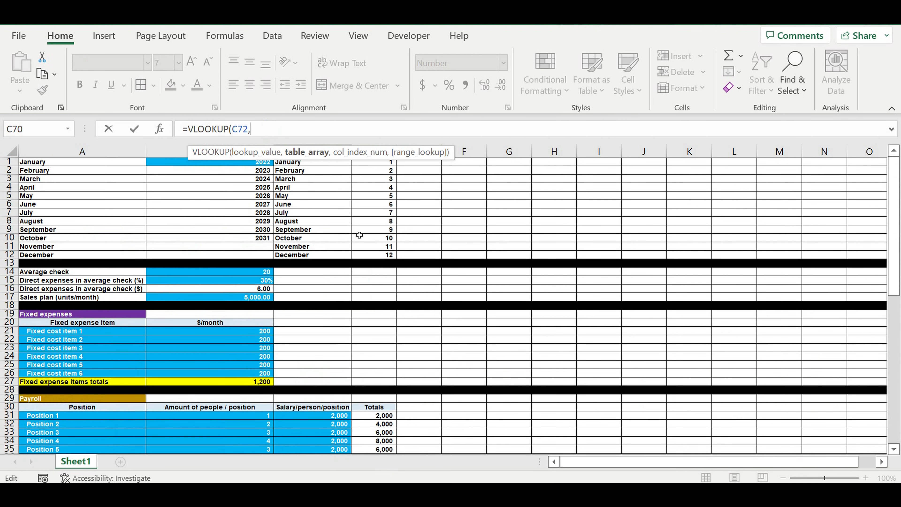
{"action": "left_click_drag", "start_coordinate": [424, 258], "coordinate": [381, 169]}
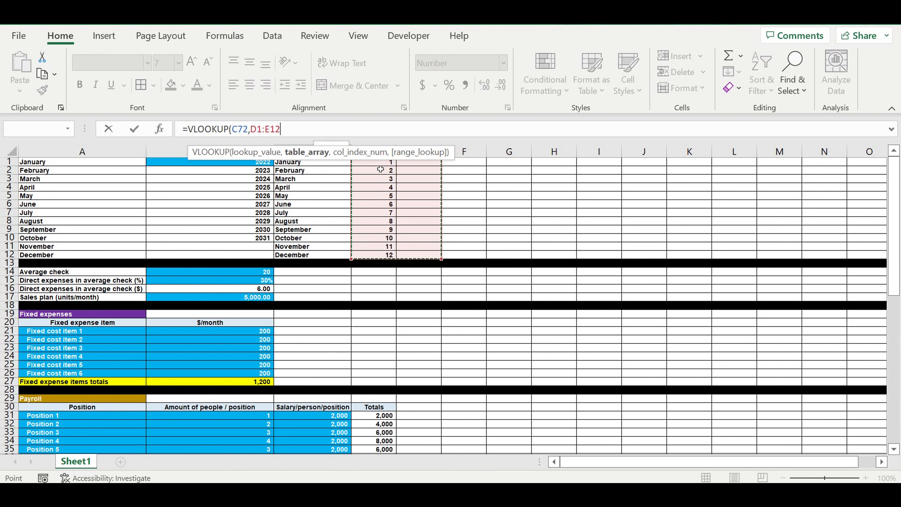
{"action": "left_click", "coordinate": [311, 135]}
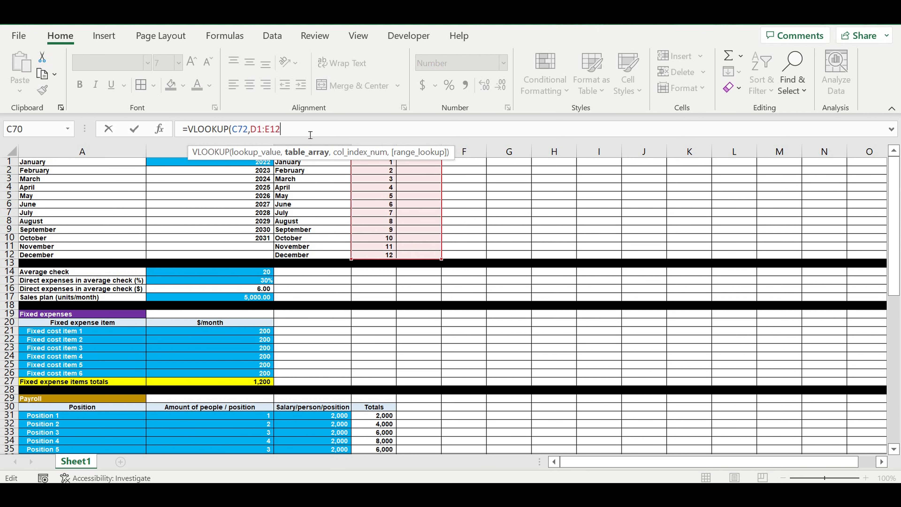
{"action": "type", "text": ","}
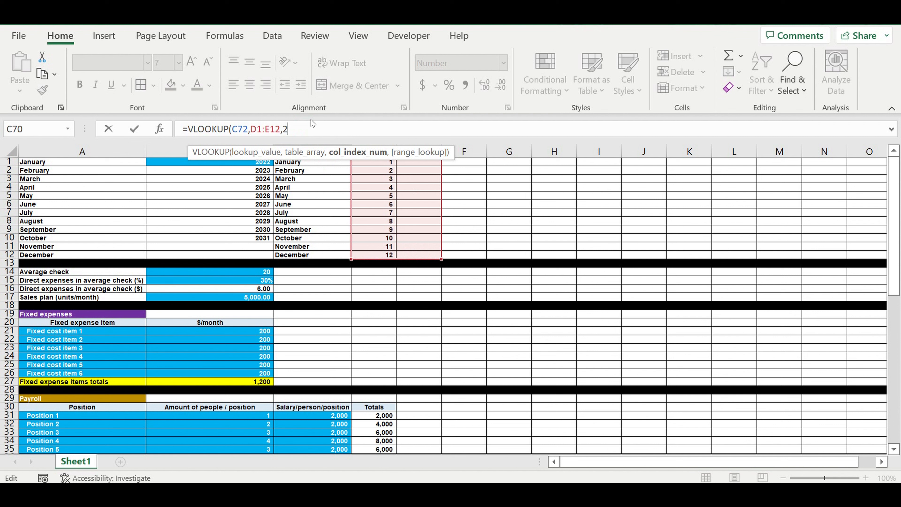
{"action": "type", "text": "2,"}
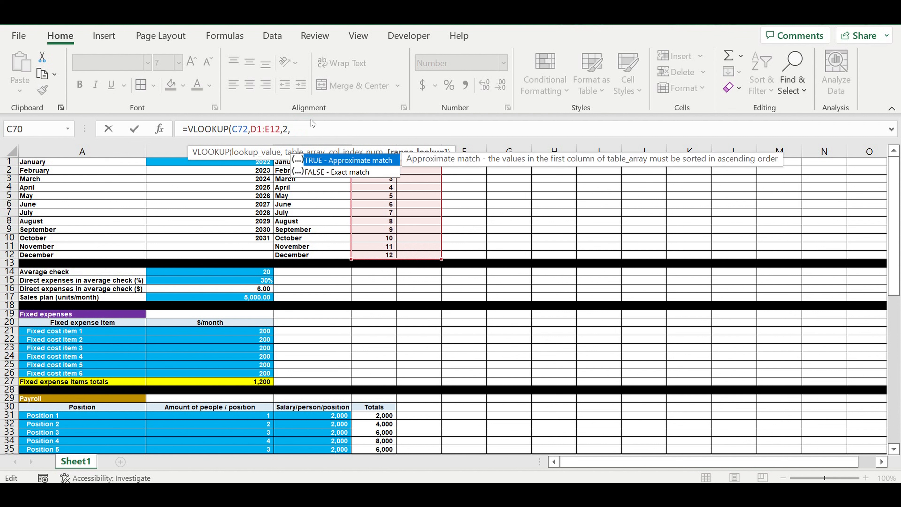
{"action": "type", "text": "0)"}
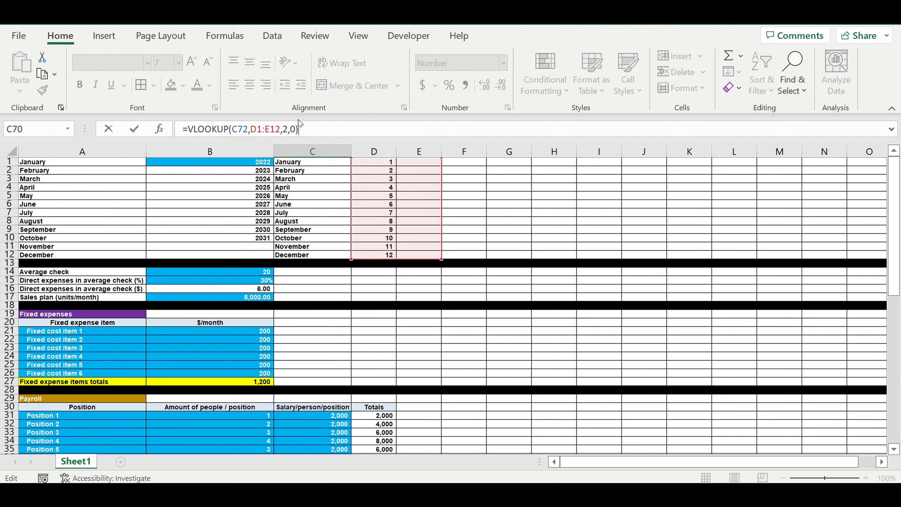
Step: Make the lookup range absolute as $D$1:$E$12 and confirm the formula =VLOOKUP(C72,$D$1:$E$12,2,0) in C70
{"action": "left_click", "coordinate": [257, 131]}
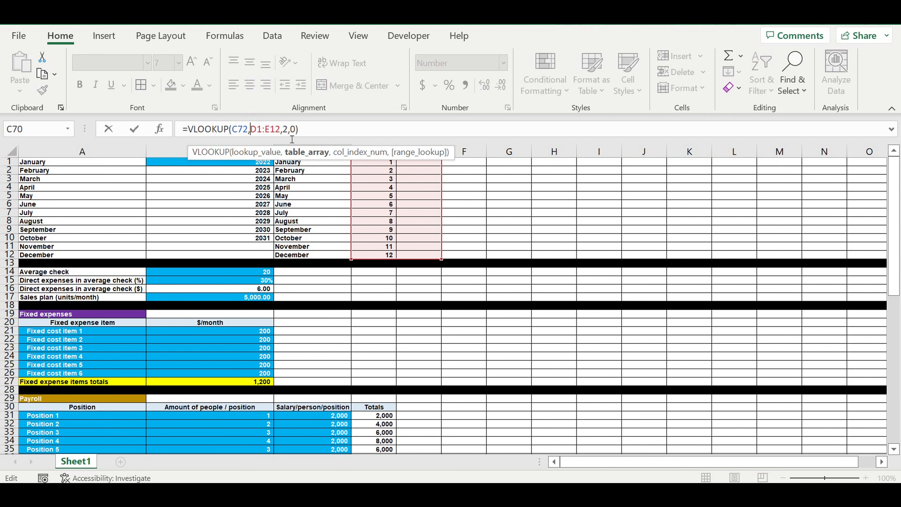
{"action": "type", "text": "$"}
{"action": "left_click", "coordinate": [262, 130]}
{"action": "type", "text": "$"}
{"action": "left_click", "coordinate": [279, 130]}
{"action": "type", "text": "$"}
{"action": "left_click", "coordinate": [286, 130]}
{"action": "type", "text": "$"}
{"action": "left_click", "coordinate": [347, 132]}
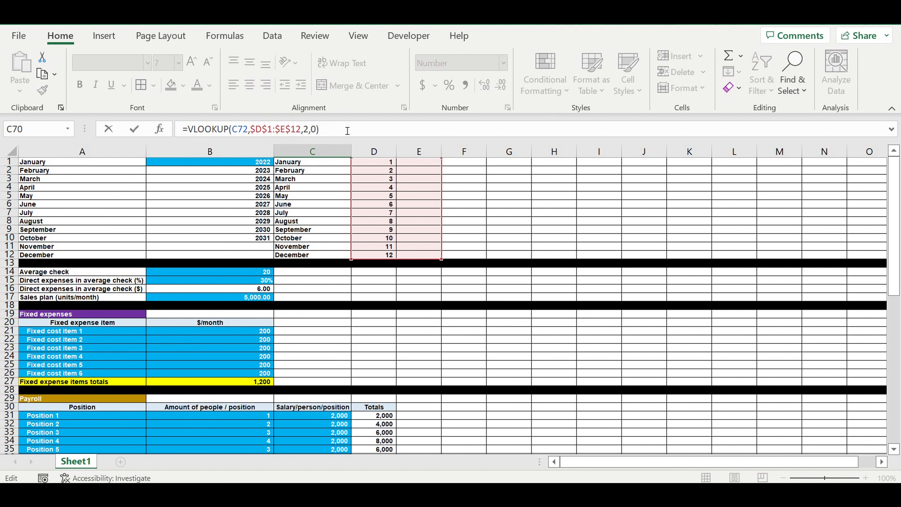
{"action": "key", "text": "Return"}
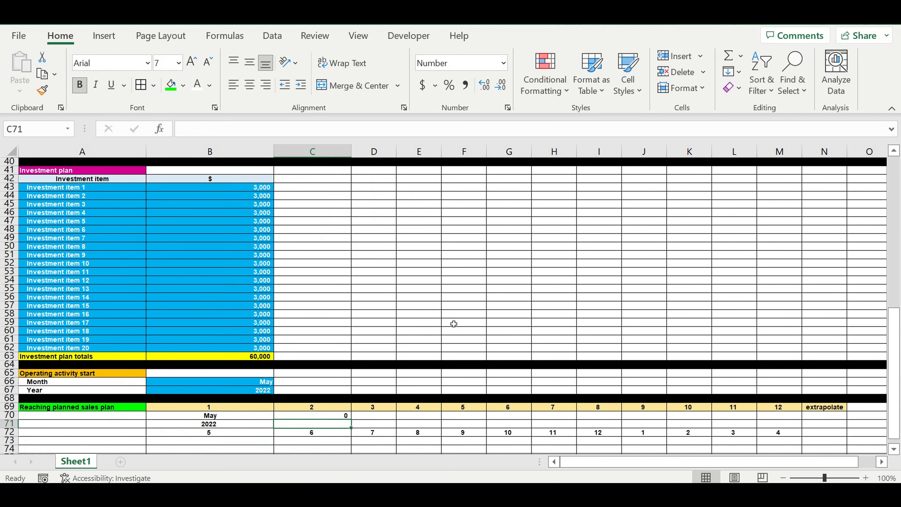
Step: In E1 enter =C1 to reference the month name, and fill it down through E12
{"action": "scroll", "coordinate": [440, 281], "scroll_direction": "up", "scroll_amount": 13}
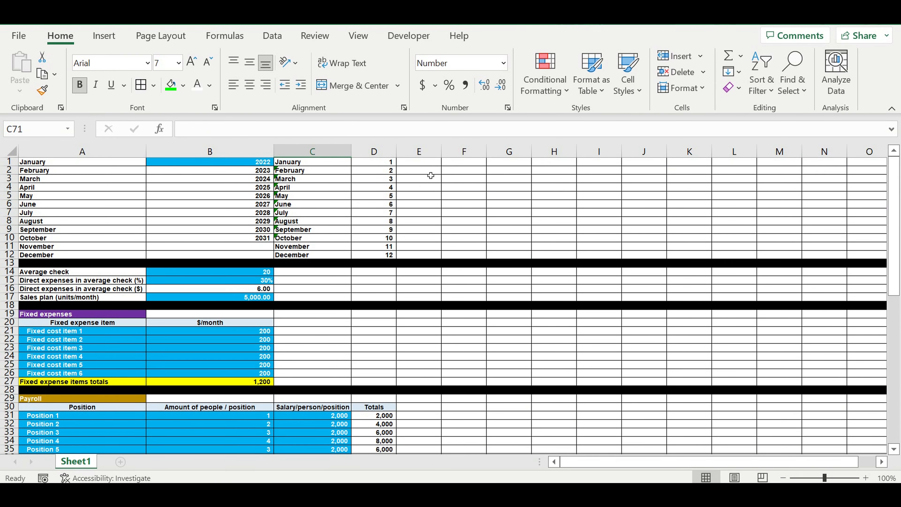
{"action": "left_click", "coordinate": [419, 162]}
{"action": "type", "text": "="}
{"action": "left_click", "coordinate": [306, 163]}
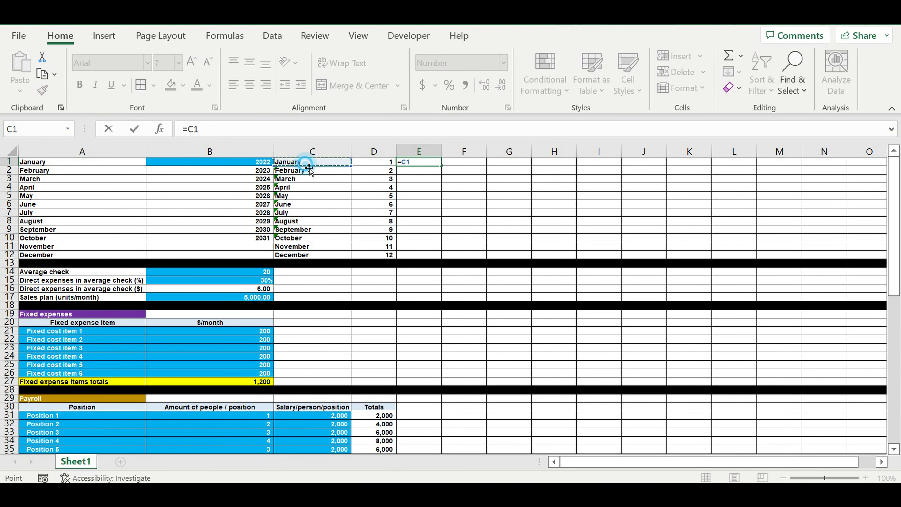
{"action": "key", "text": "Return"}
{"action": "left_click", "coordinate": [430, 164]}
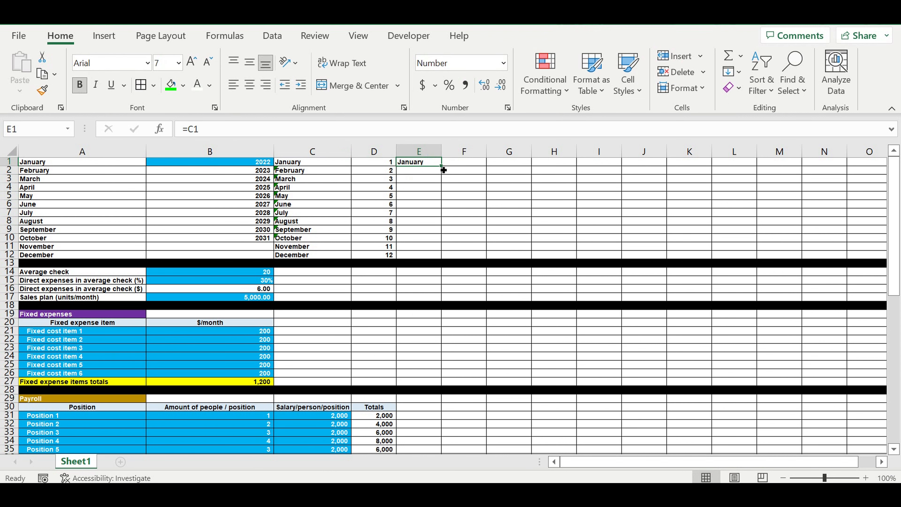
{"action": "left_click_drag", "start_coordinate": [441, 166], "coordinate": [472, 261]}
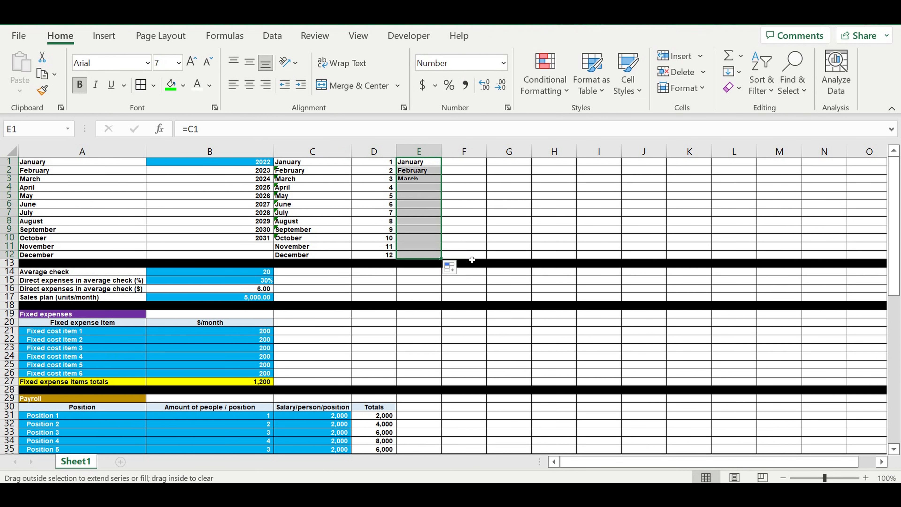
{"action": "left_click", "coordinate": [416, 306]}
Step: Center C70 and fill its VLOOKUP month-name formula across row 70 through M70
{"action": "scroll", "coordinate": [440, 334], "scroll_direction": "down", "scroll_amount": 10}
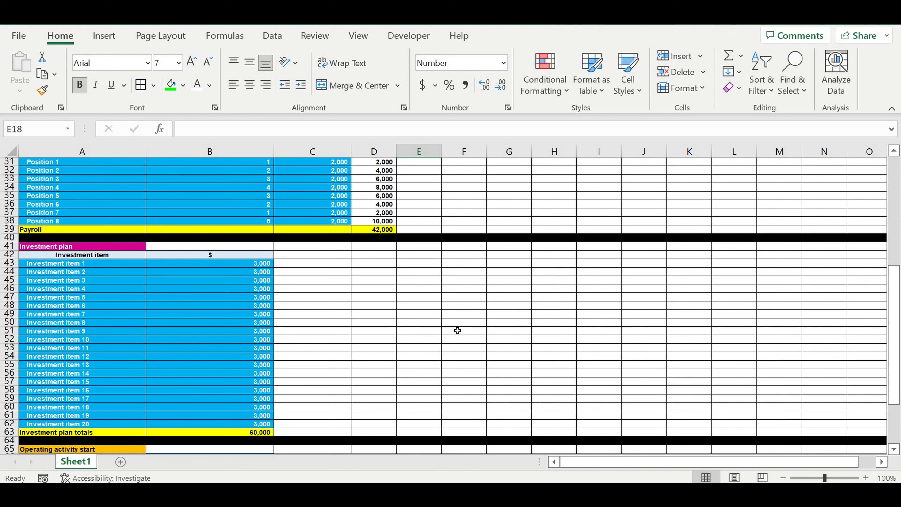
{"action": "scroll", "coordinate": [458, 327], "scroll_direction": "down", "scroll_amount": 12}
{"action": "scroll", "coordinate": [356, 221], "scroll_direction": "up", "scroll_amount": 2}
{"action": "left_click", "coordinate": [306, 242]}
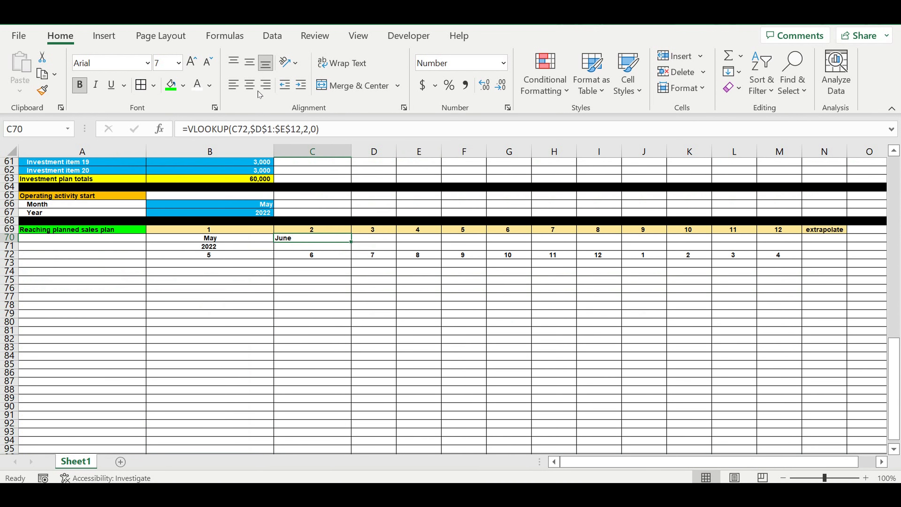
{"action": "left_click", "coordinate": [250, 85]}
{"action": "left_click_drag", "start_coordinate": [354, 244], "coordinate": [798, 261]}
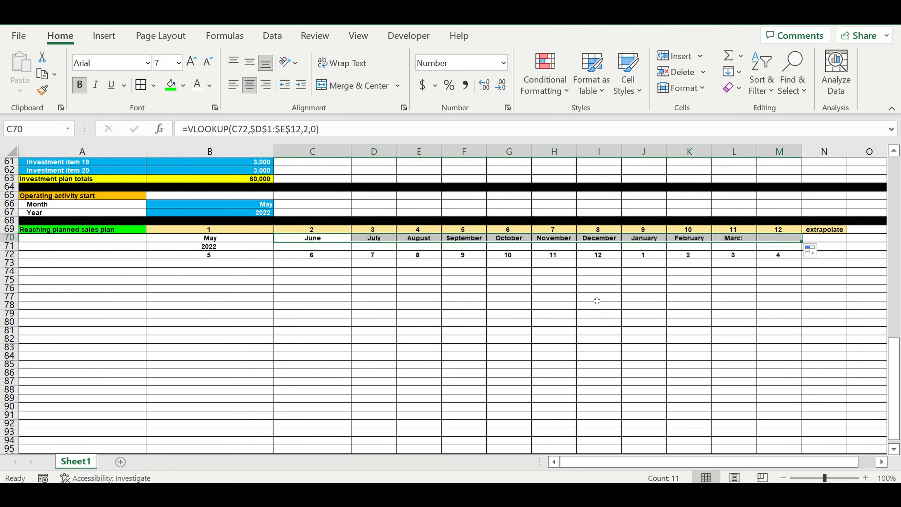
{"action": "left_click", "coordinate": [642, 312]}
Step: Test the operating start month selector in B66 by switching it to September, then June, then back to May
{"action": "left_click", "coordinate": [321, 252]}
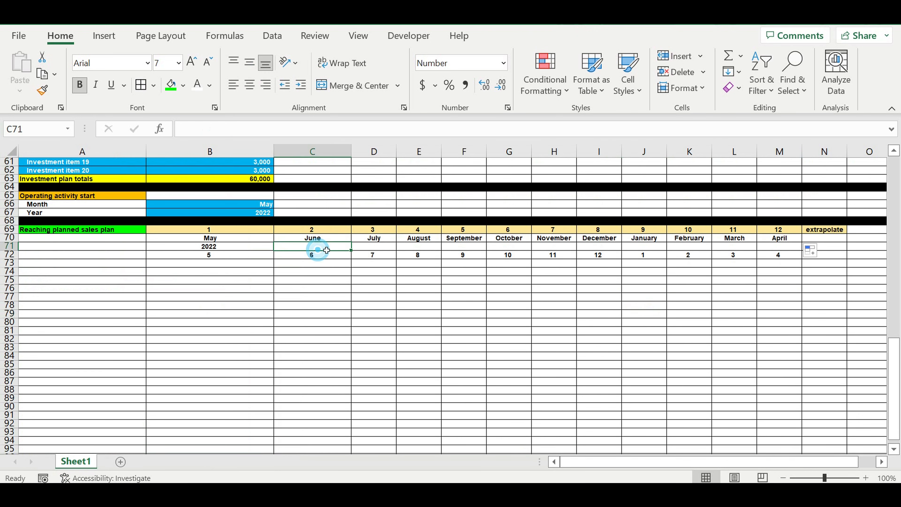
{"action": "left_click", "coordinate": [249, 204]}
{"action": "left_click", "coordinate": [278, 204]}
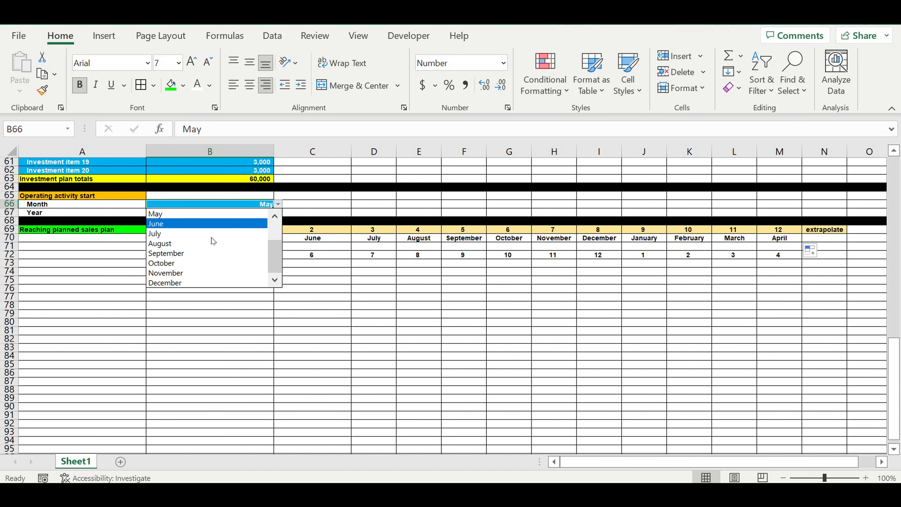
{"action": "left_click", "coordinate": [213, 251]}
{"action": "left_click_drag", "start_coordinate": [314, 242], "coordinate": [779, 238]}
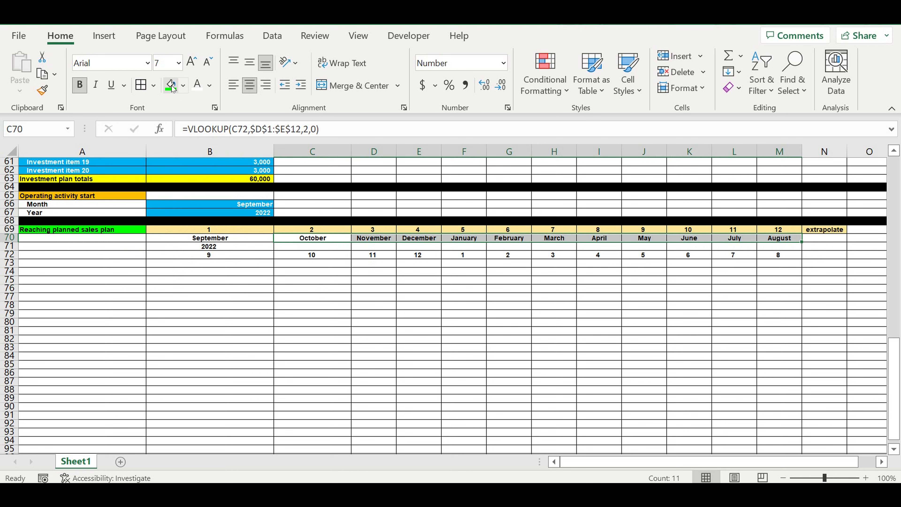
{"action": "left_click", "coordinate": [250, 204]}
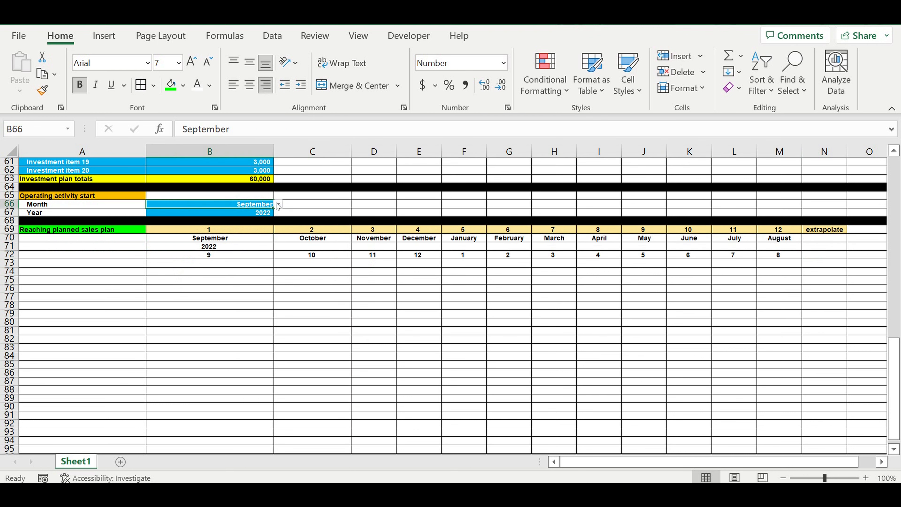
{"action": "left_click", "coordinate": [278, 204]}
{"action": "left_click", "coordinate": [195, 224]}
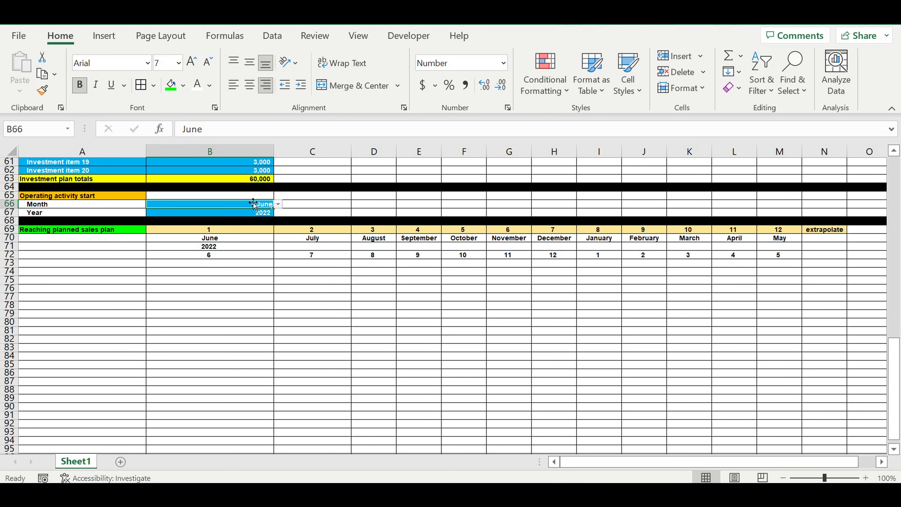
{"action": "left_click", "coordinate": [278, 204]}
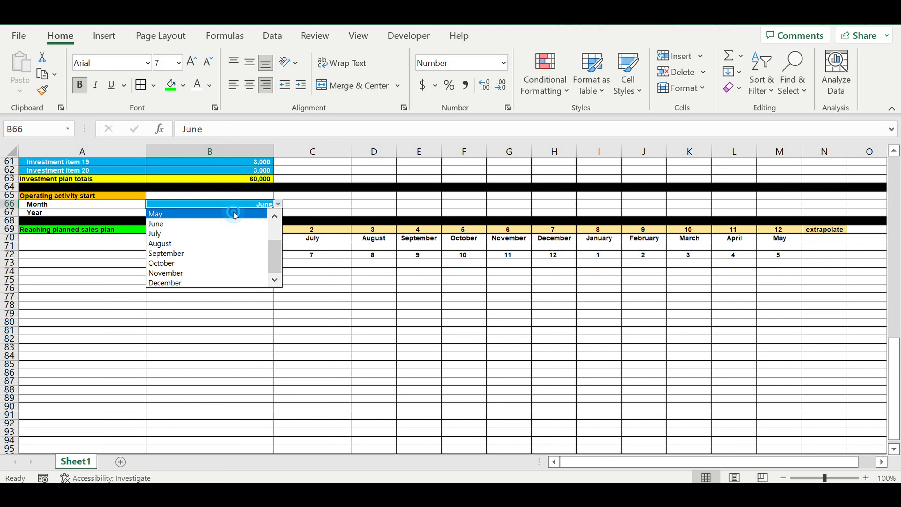
{"action": "left_click", "coordinate": [235, 210]}
{"action": "left_click", "coordinate": [318, 283]}
Step: In C71, enter =IF(B72=12,B71+1,B71) so the year increments after December
{"action": "left_click", "coordinate": [306, 247]}
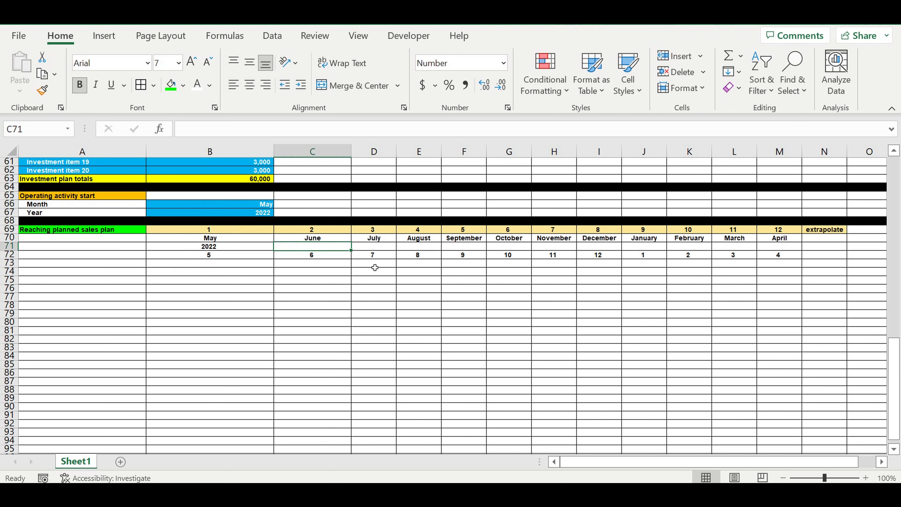
{"action": "type", "text": "="}
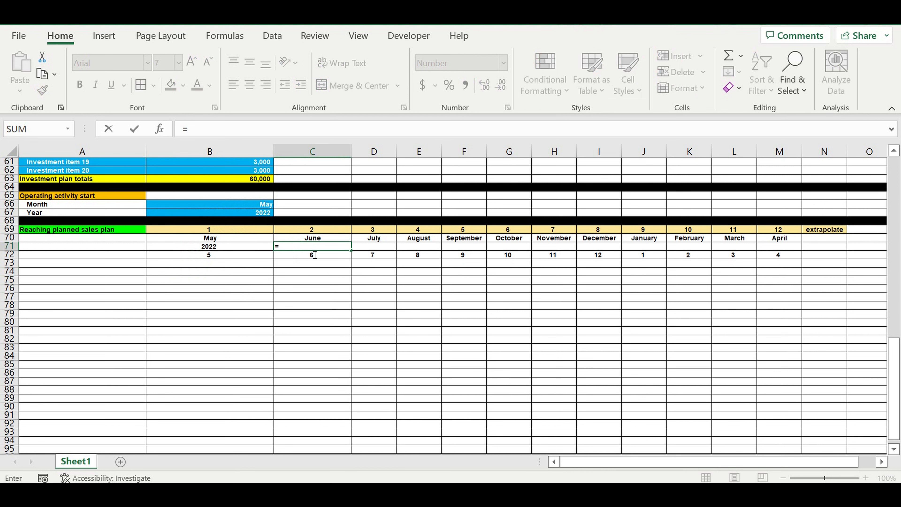
{"action": "type", "text": "if("}
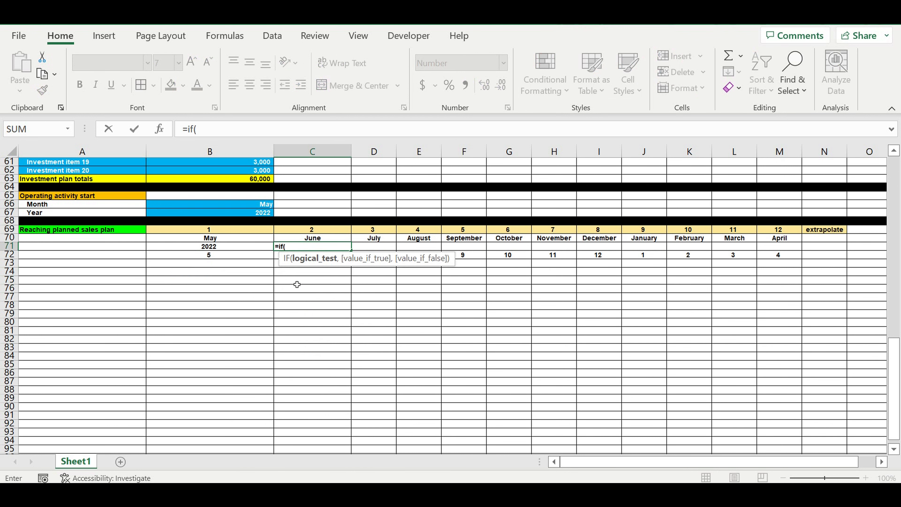
{"action": "left_click", "coordinate": [231, 260]}
{"action": "type", "text": "=12,"}
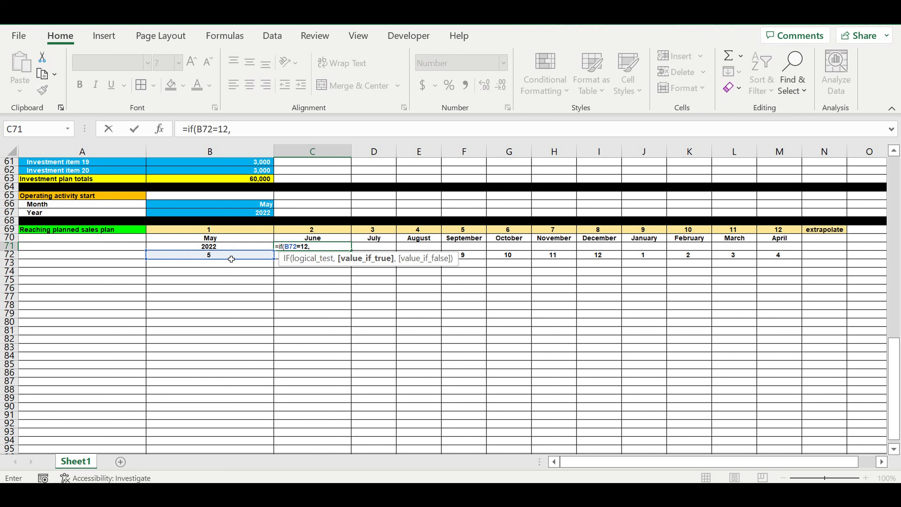
{"action": "left_click", "coordinate": [218, 249]}
{"action": "type", "text": "+"}
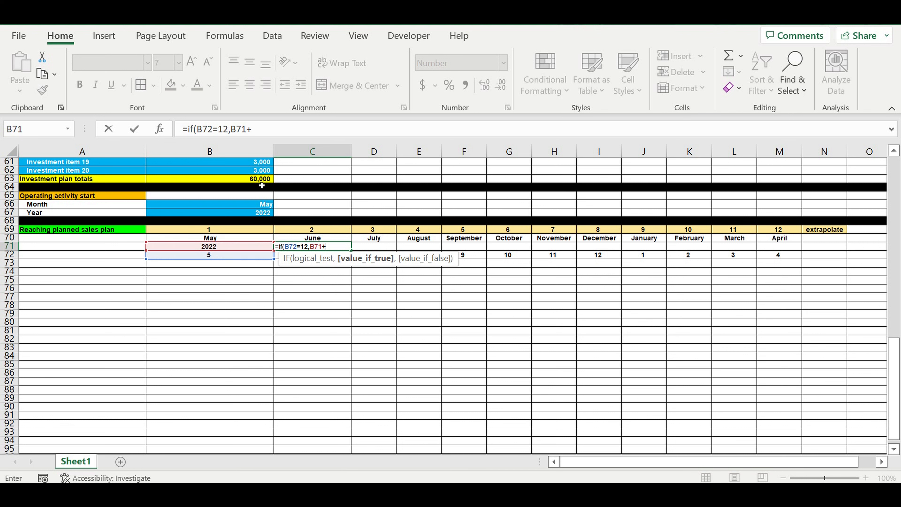
{"action": "type", "text": "1,"}
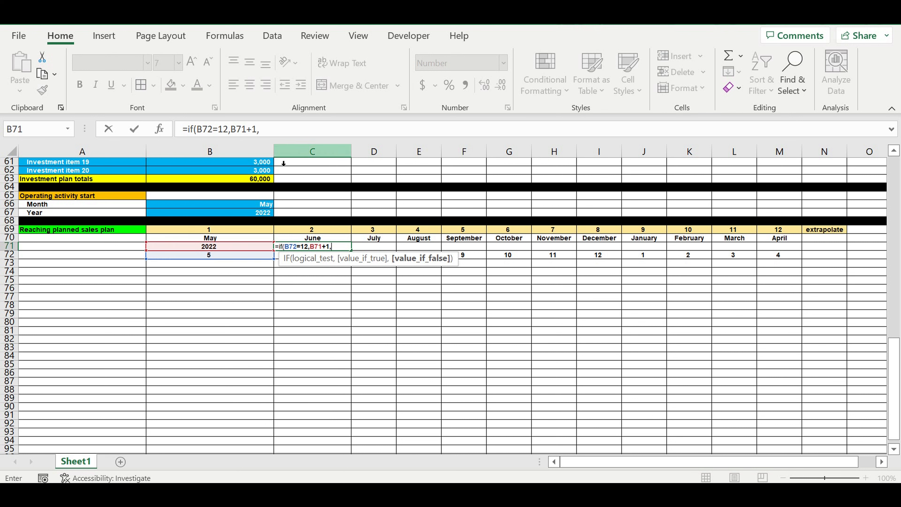
{"action": "left_click", "coordinate": [242, 251]}
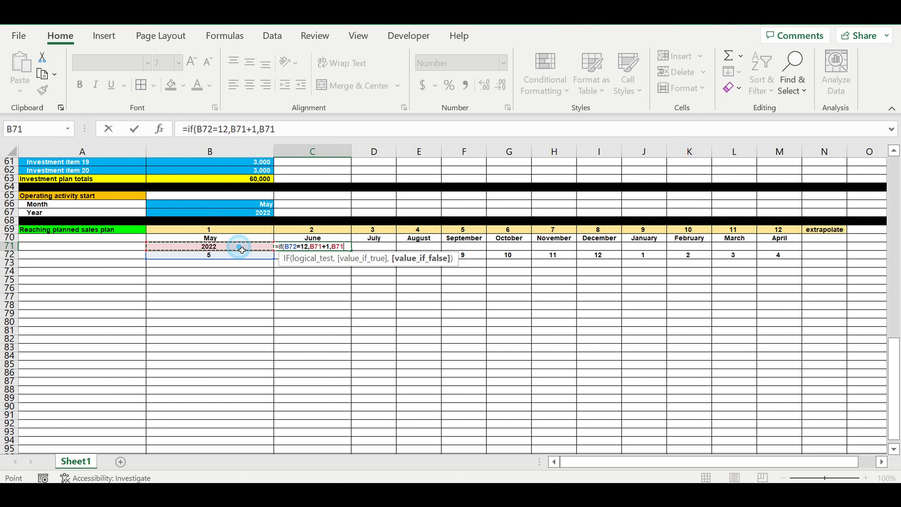
{"action": "type", "text": ")"}
{"action": "key", "text": "Return"}
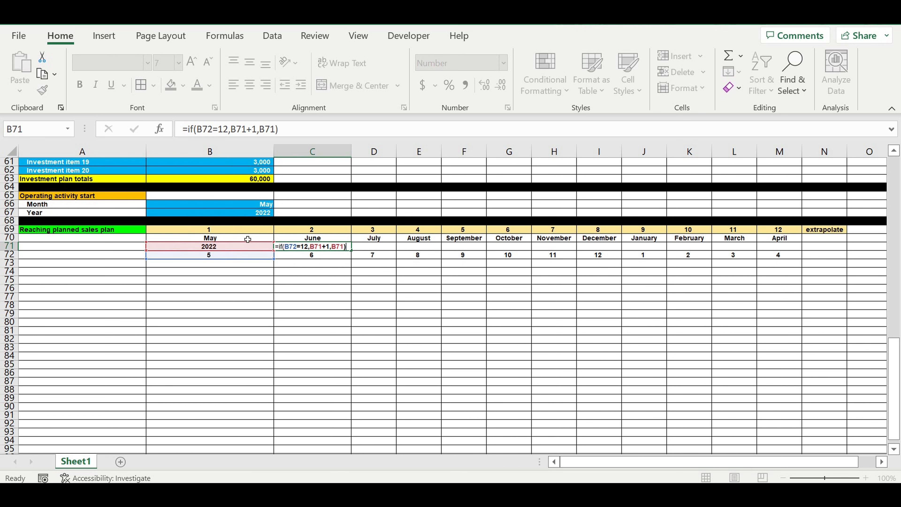
{"action": "left_click", "coordinate": [341, 248]}
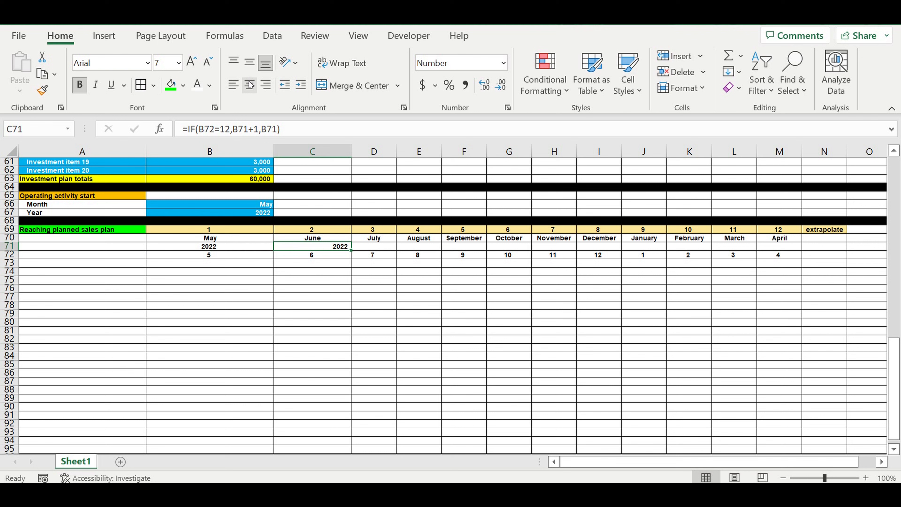
Step: Fill the year formula from C71 across row 71 through M71 and inspect the copied formulas
{"action": "left_click_drag", "start_coordinate": [356, 254], "coordinate": [791, 259]}
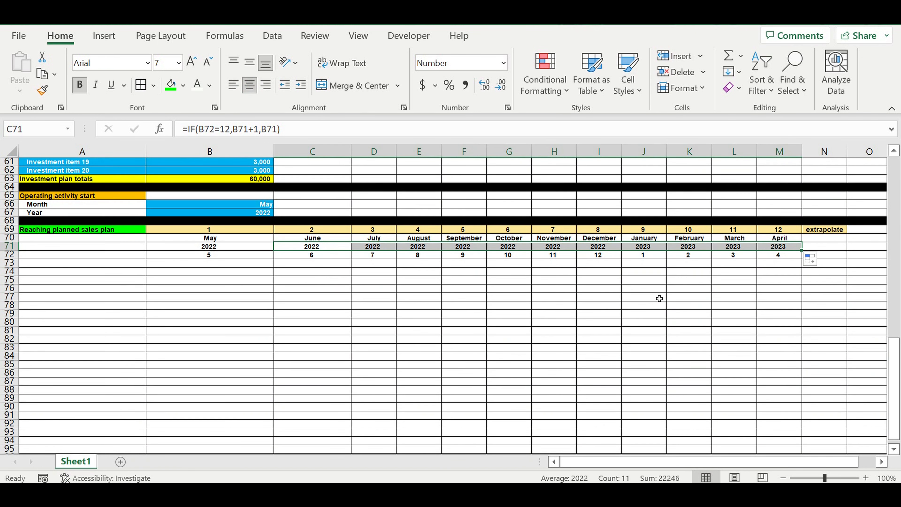
{"action": "left_click", "coordinate": [598, 246]}
{"action": "left_click", "coordinate": [643, 246]}
{"action": "left_click", "coordinate": [688, 246]}
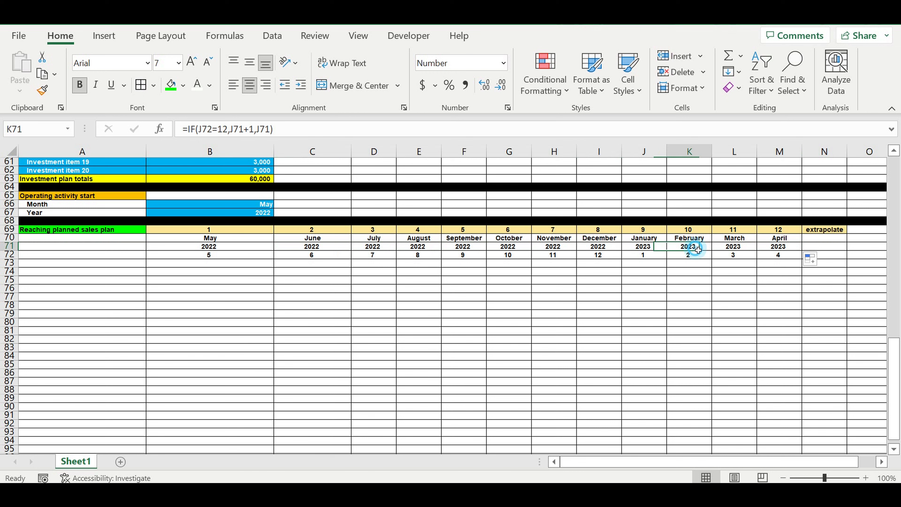
{"action": "left_click", "coordinate": [733, 247]}
{"action": "left_click", "coordinate": [597, 249]}
{"action": "left_click", "coordinate": [656, 249]}
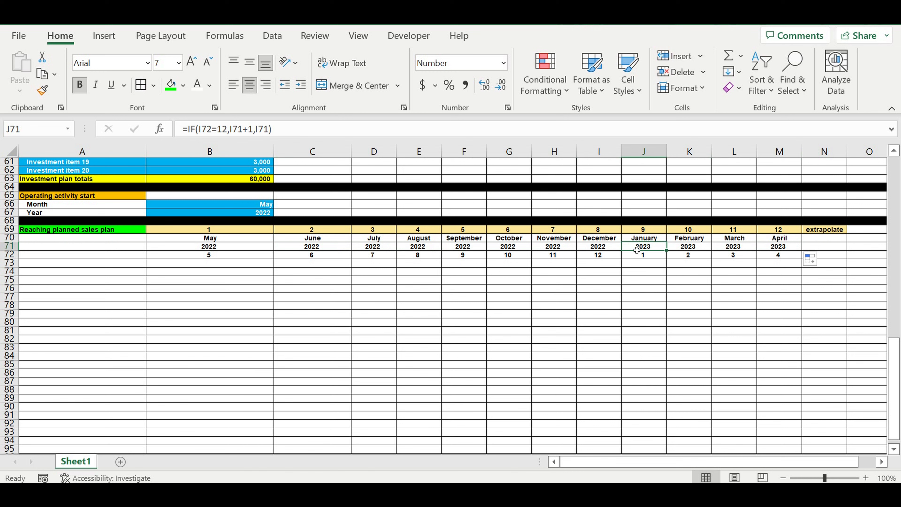
{"action": "left_click", "coordinate": [596, 250]}
{"action": "left_click", "coordinate": [644, 250]}
Step: Switch the operating start month in B66 to November and inspect the resulting timeline cells
{"action": "left_click", "coordinate": [248, 215]}
{"action": "left_click", "coordinate": [272, 205]}
{"action": "left_click", "coordinate": [278, 204]}
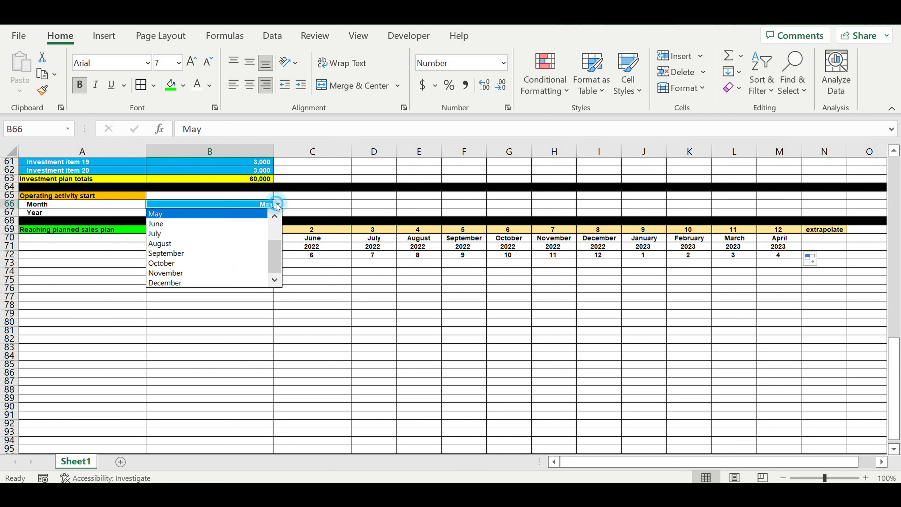
{"action": "left_click", "coordinate": [182, 274]}
{"action": "left_click_drag", "start_coordinate": [217, 242], "coordinate": [215, 254]}
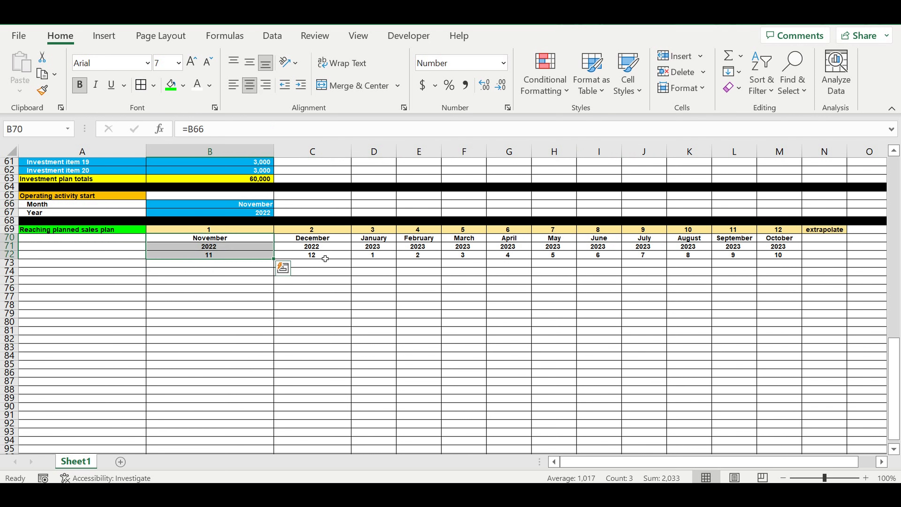
{"action": "left_click", "coordinate": [334, 250]}
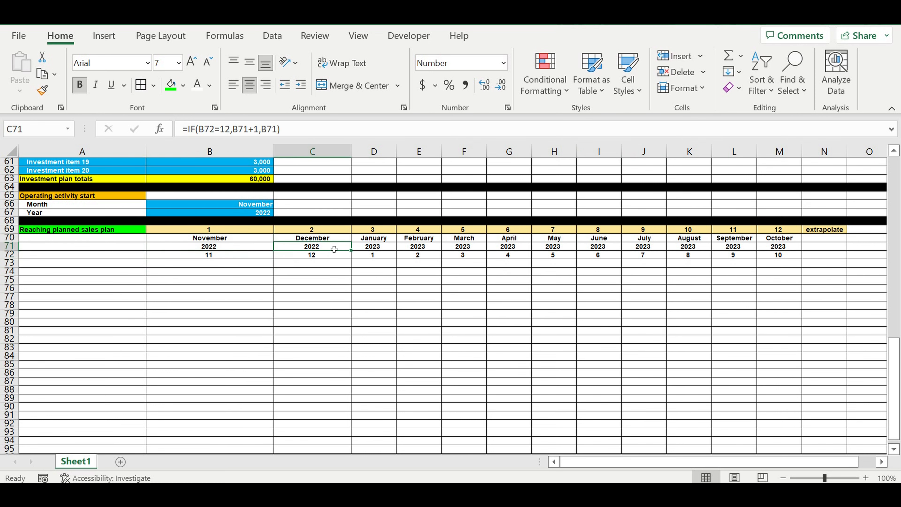
{"action": "left_click", "coordinate": [372, 251]}
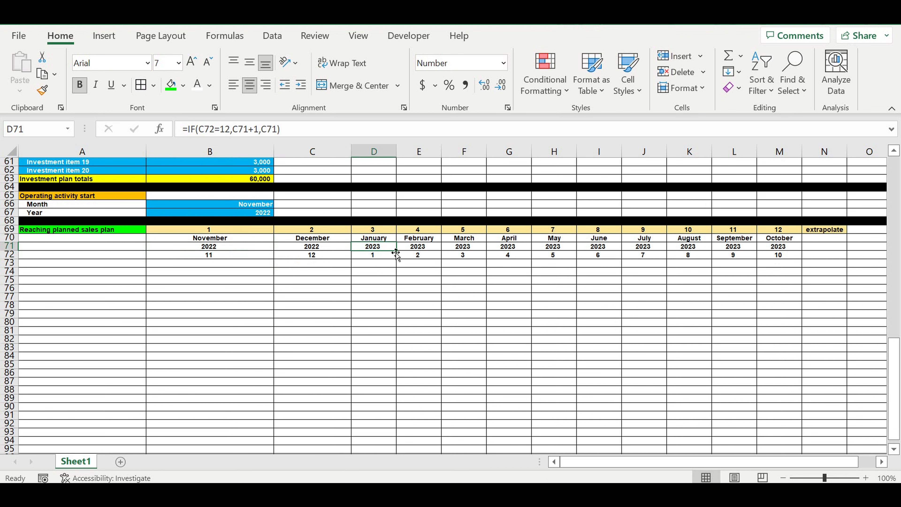
{"action": "left_click", "coordinate": [377, 279]}
{"action": "left_click", "coordinate": [242, 206]}
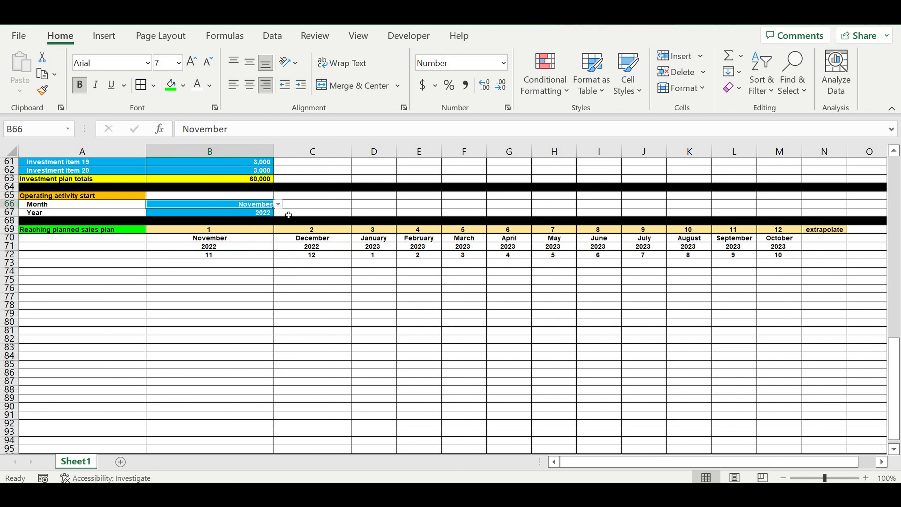
{"action": "left_click", "coordinate": [426, 305]}
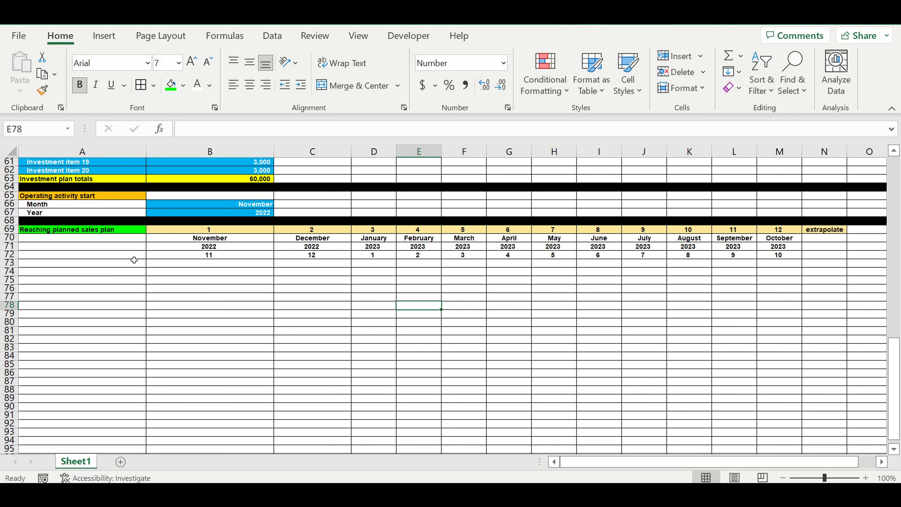
Step: In A73, enter the label Sales plan reaching
{"action": "left_click", "coordinate": [124, 262]}
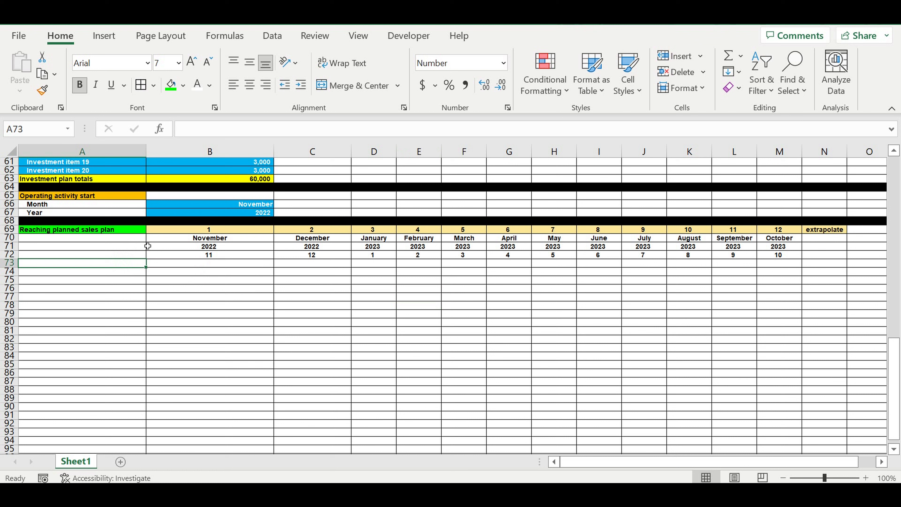
{"action": "type", "text": "Sala"}
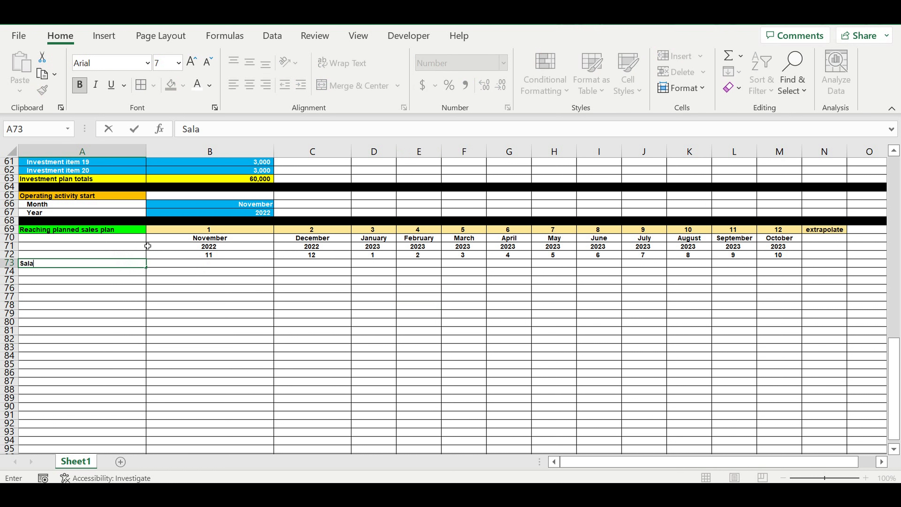
{"action": "key", "text": "BackSpace"}
{"action": "type", "text": "es plan reachinf"}
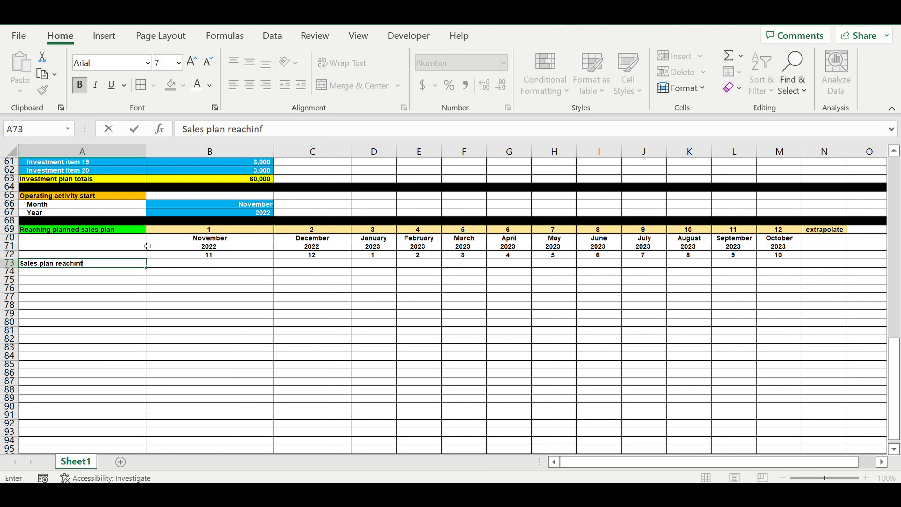
{"action": "key", "text": "Return"}
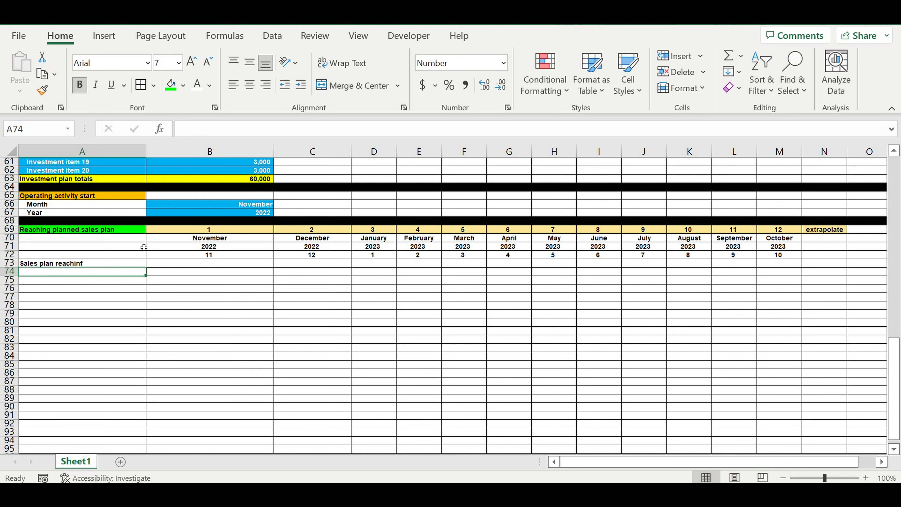
{"action": "left_click", "coordinate": [100, 263]}
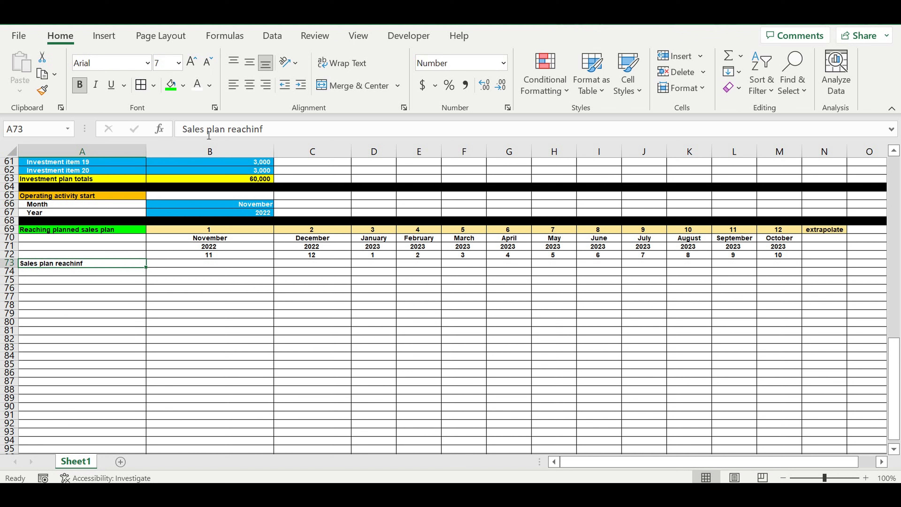
{"action": "left_click", "coordinate": [262, 130]}
{"action": "key", "text": "BackSpace"}
{"action": "type", "text": "g"}
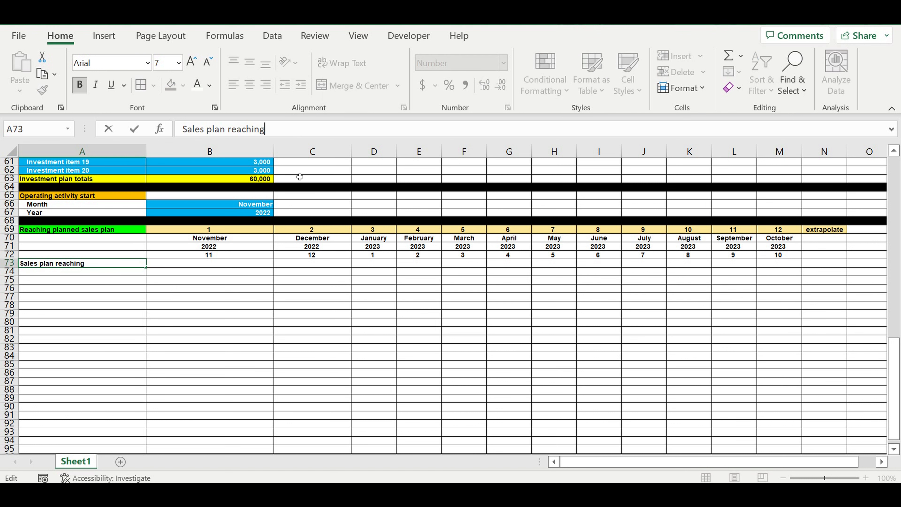
{"action": "key", "text": "Return"}
Step: Give B73:N73 a blue fill and a percentage number format
{"action": "left_click_drag", "start_coordinate": [165, 264], "coordinate": [827, 266]}
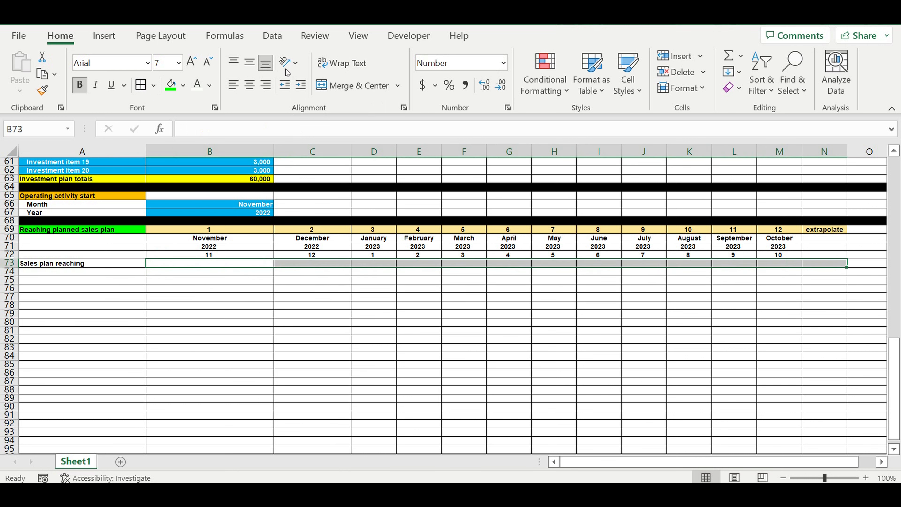
{"action": "left_click", "coordinate": [183, 86]}
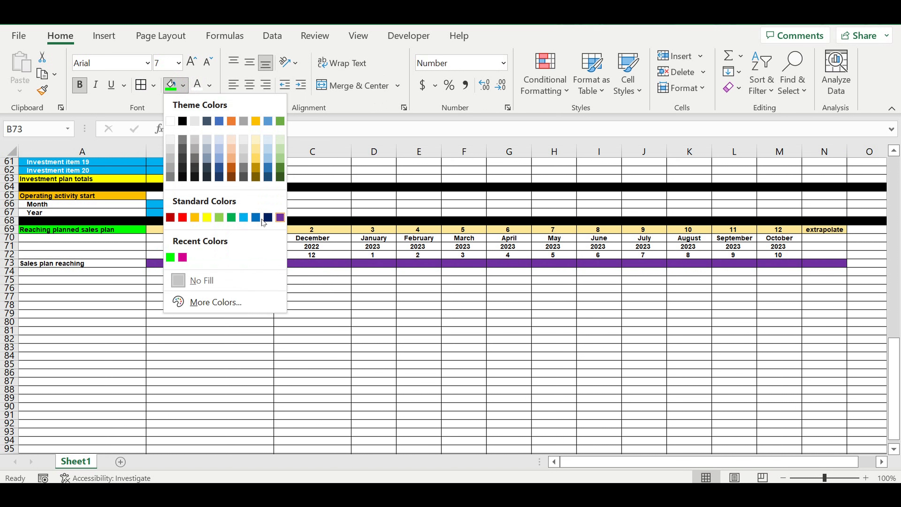
{"action": "left_click", "coordinate": [243, 217]}
{"action": "left_click", "coordinate": [449, 84]}
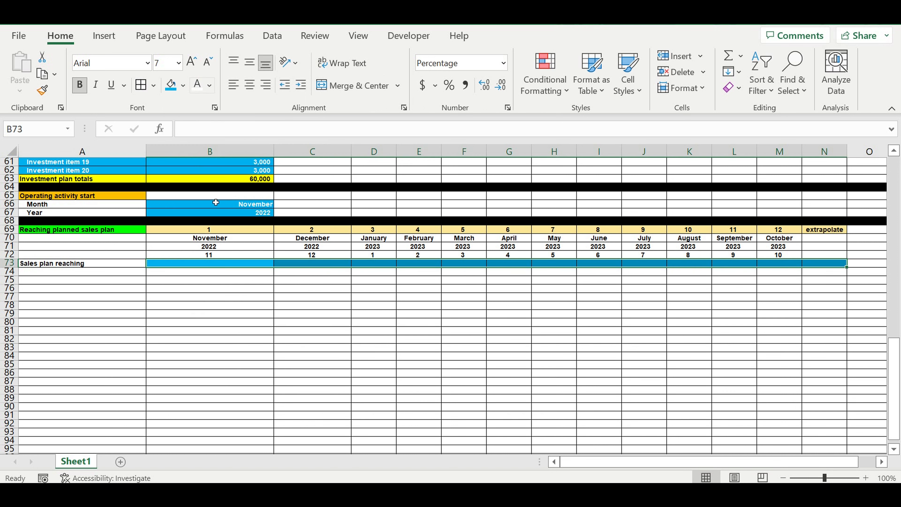
{"action": "left_click", "coordinate": [236, 280]}
Step: In B73 through G73, enter 10%, 20%, 30%, 40%, 50% and 60%
{"action": "left_click", "coordinate": [245, 263]}
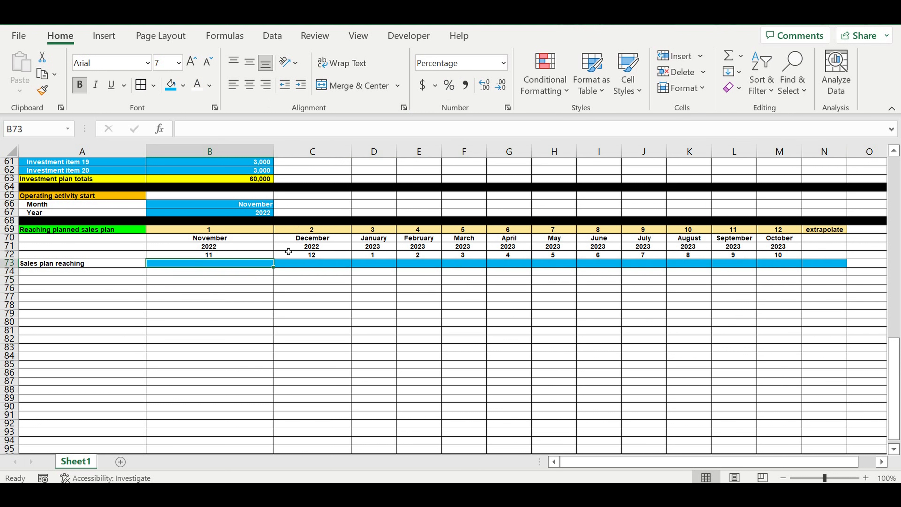
{"action": "type", "text": "10"}
{"action": "key", "text": "Tab"}
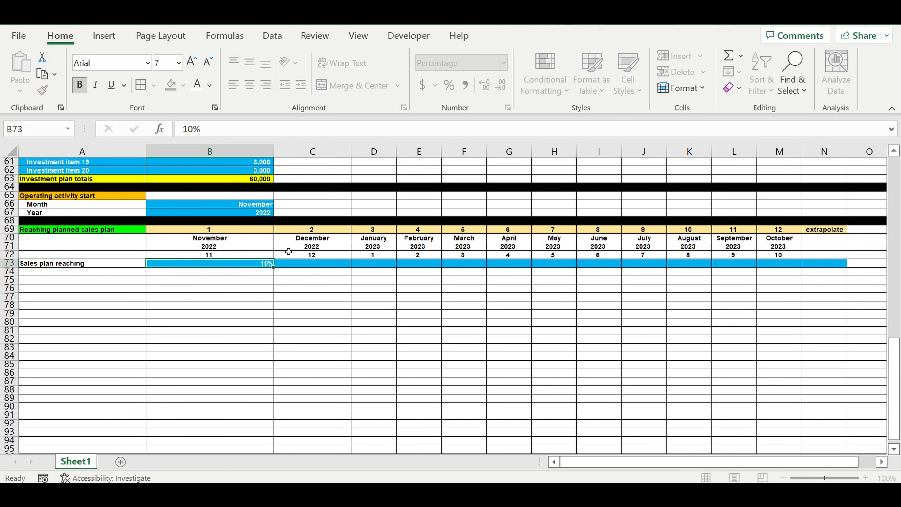
{"action": "type", "text": "20"}
{"action": "key", "text": "Tab"}
{"action": "type", "text": "30"}
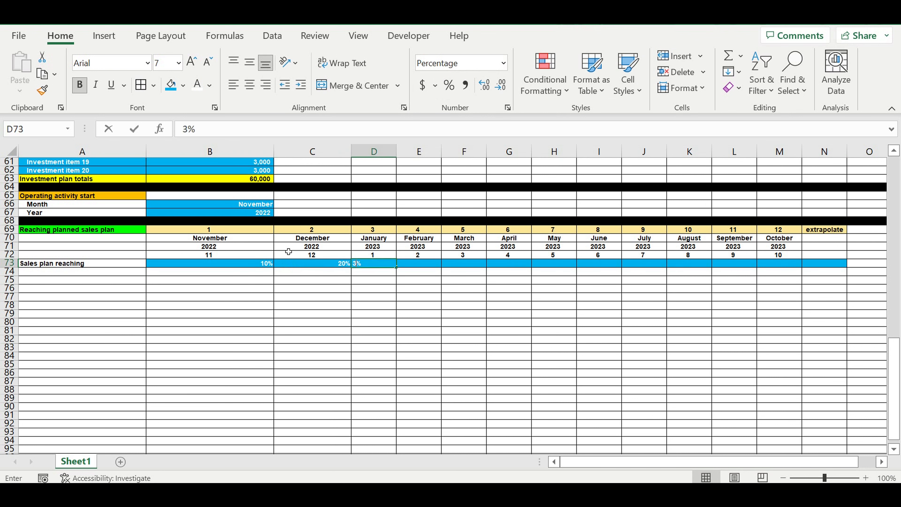
{"action": "key", "text": "Tab"}
{"action": "type", "text": "40"}
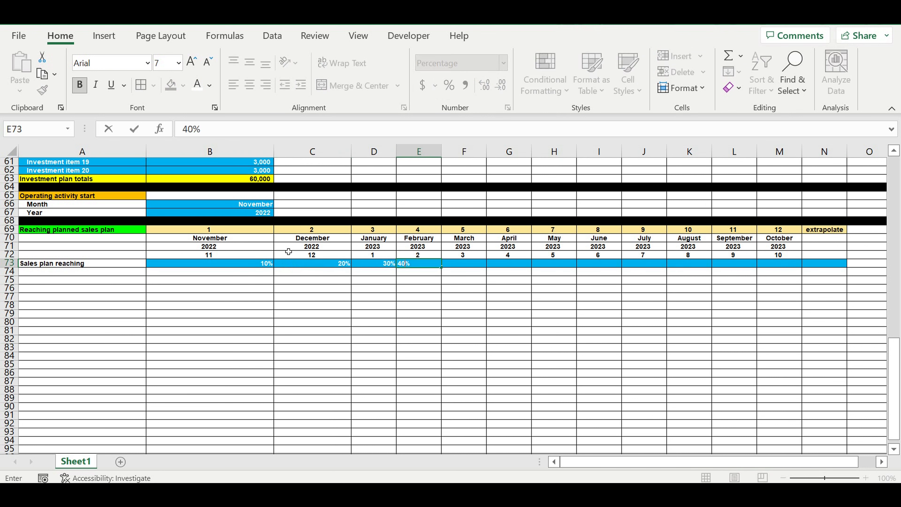
{"action": "key", "text": "Tab"}
{"action": "type", "text": "50"}
{"action": "key", "text": "Tab"}
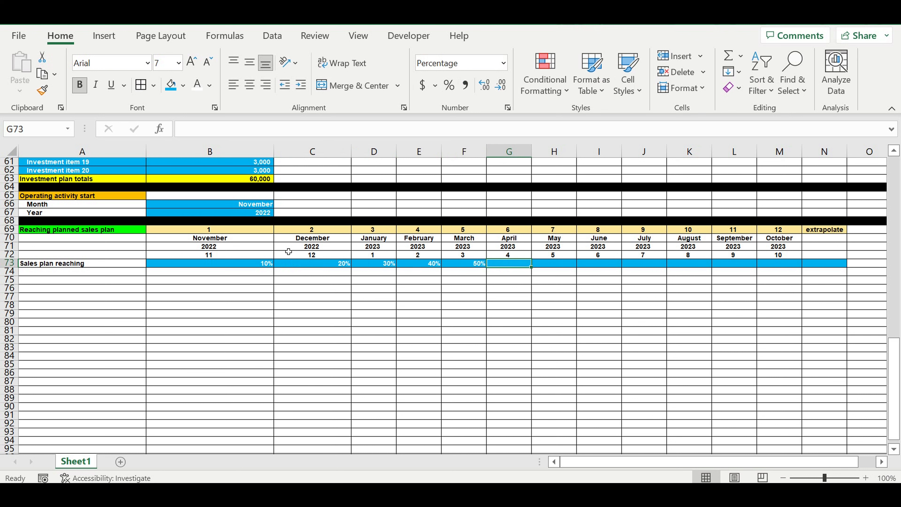
{"action": "type", "text": "60"}
{"action": "key", "text": "Tab"}
{"action": "type", "text": "790"}
{"action": "key", "text": "Tab"}
{"action": "key", "text": "Tab"}
{"action": "key", "text": "Left"}
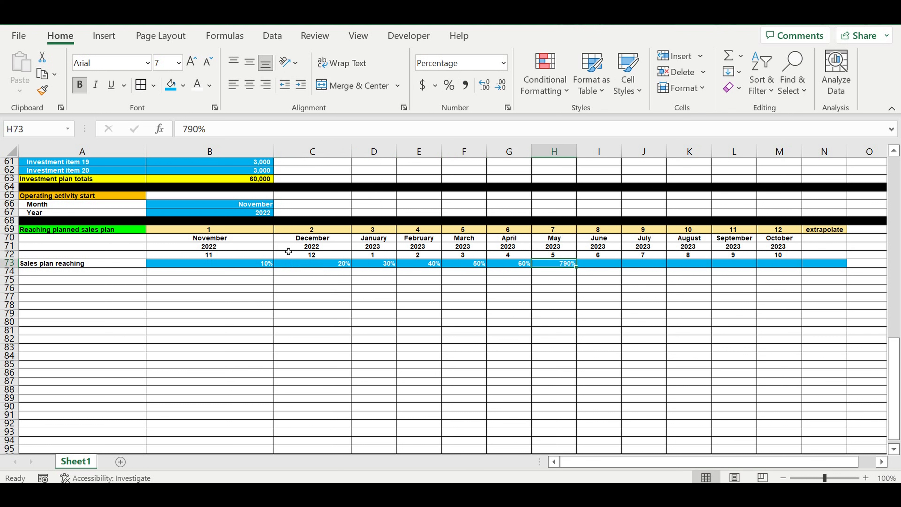
Step: In H73 through N73, enter 70%, 80%, 90%, 95%, 97%, 99% and 100%
{"action": "type", "text": "70"}
{"action": "key", "text": "Tab"}
{"action": "type", "text": "80"}
{"action": "key", "text": "Tab"}
{"action": "type", "text": "90"}
{"action": "key", "text": "Tab"}
{"action": "type", "text": "95"}
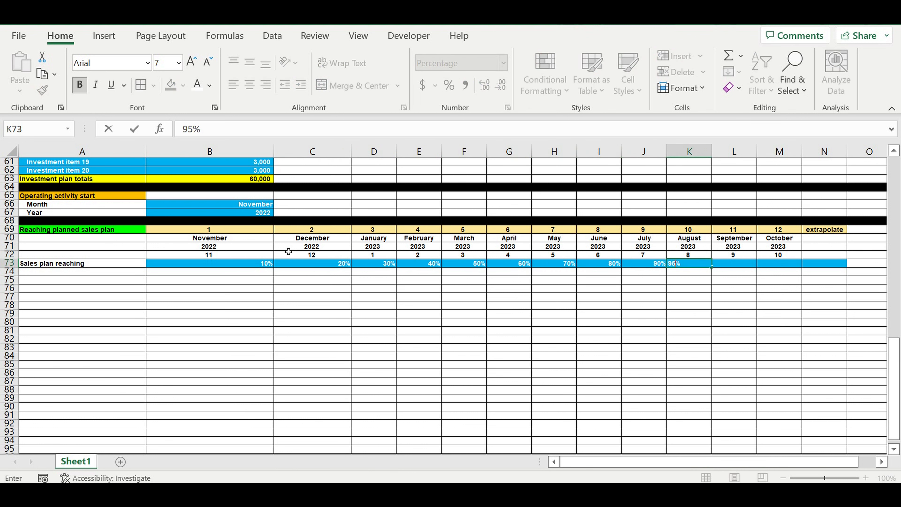
{"action": "key", "text": "Tab"}
{"action": "type", "text": "9"}
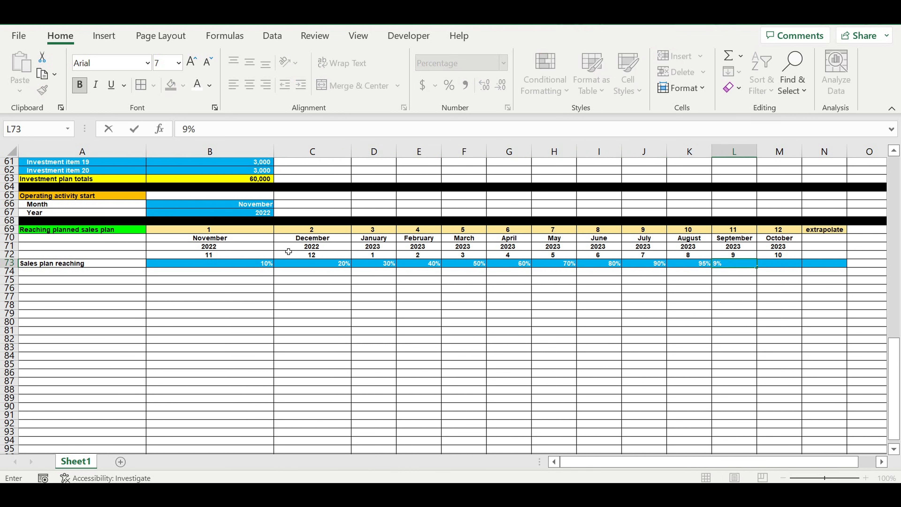
{"action": "type", "text": "7"}
{"action": "key", "text": "Tab"}
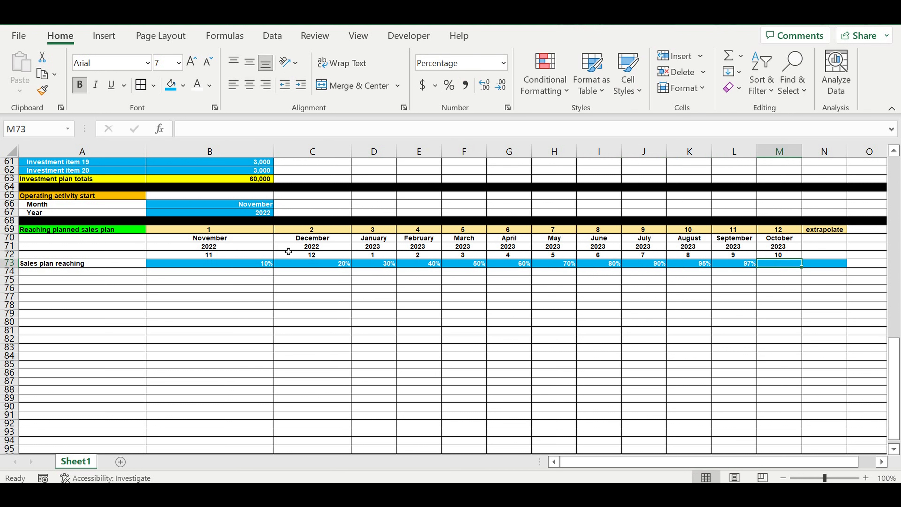
{"action": "type", "text": "99"}
{"action": "key", "text": "Tab"}
{"action": "type", "text": "100"}
{"action": "key", "text": "Tab"}
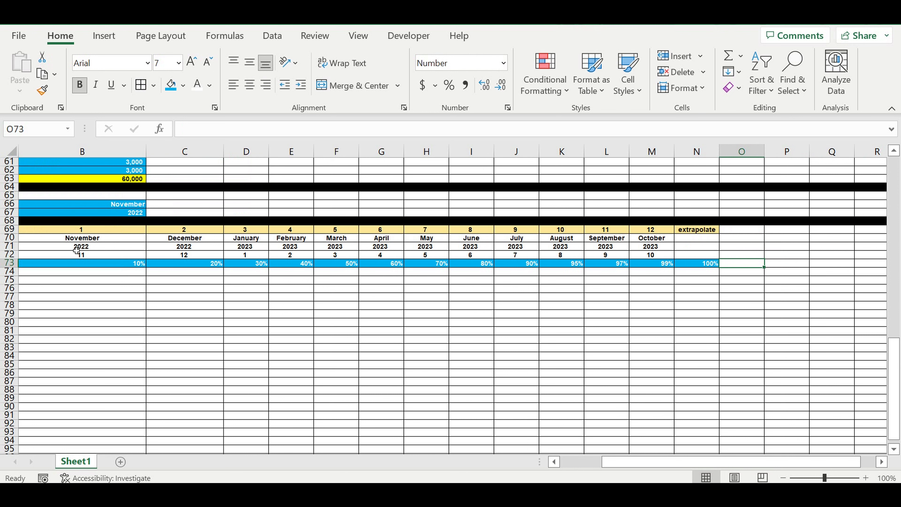
Step: Freeze the first column of the worksheet
{"action": "left_click_drag", "start_coordinate": [615, 466], "coordinate": [560, 459]}
{"action": "left_click", "coordinate": [81, 159]}
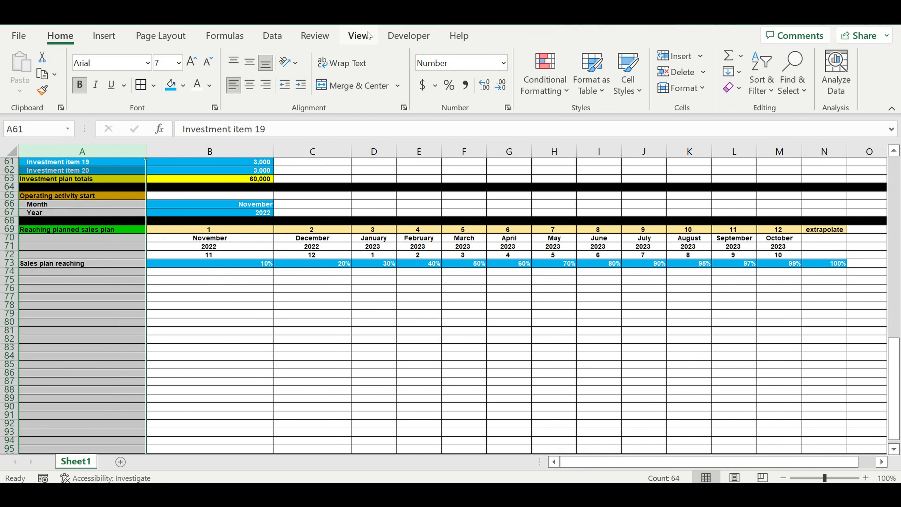
{"action": "left_click", "coordinate": [358, 35]}
{"action": "left_click", "coordinate": [643, 93]}
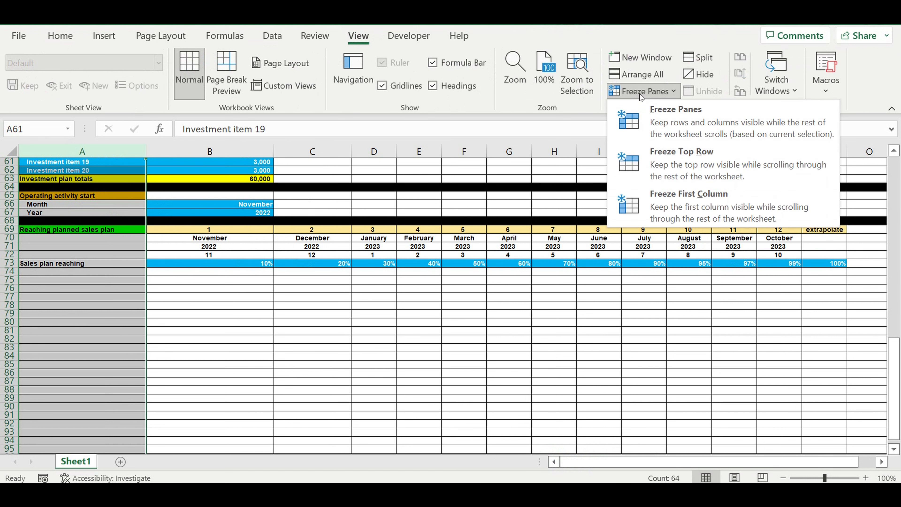
{"action": "left_click", "coordinate": [668, 202]}
{"action": "left_click", "coordinate": [342, 298]}
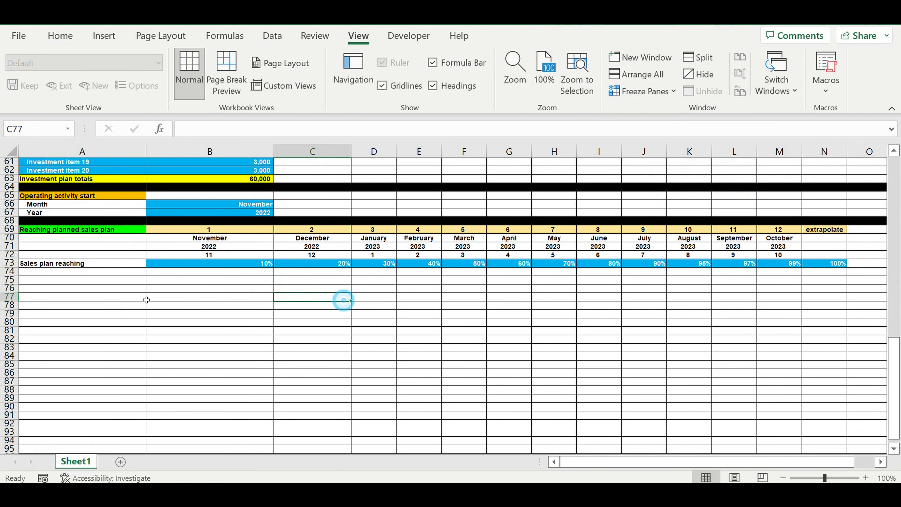
Step: Change the A73 label to Sales plan reaching (%)
{"action": "left_click", "coordinate": [100, 264]}
{"action": "left_click", "coordinate": [291, 134]}
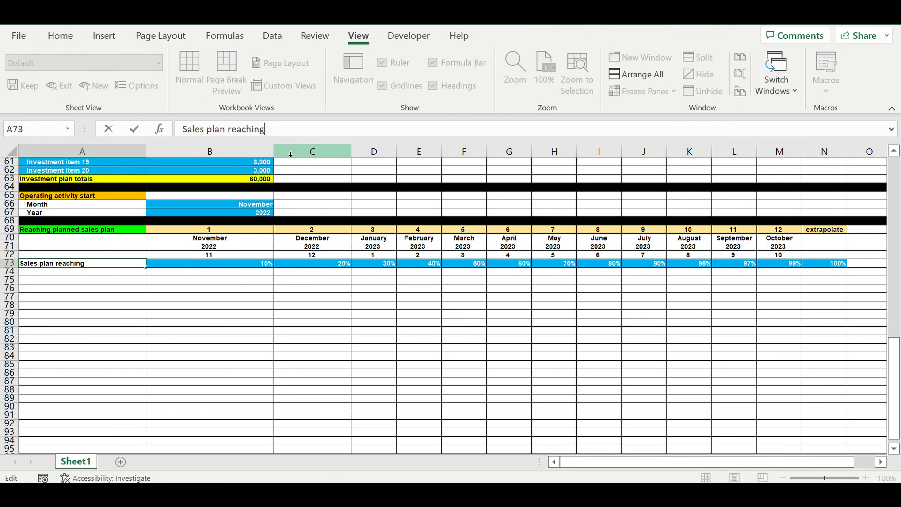
{"action": "type", "text": "(%)"}
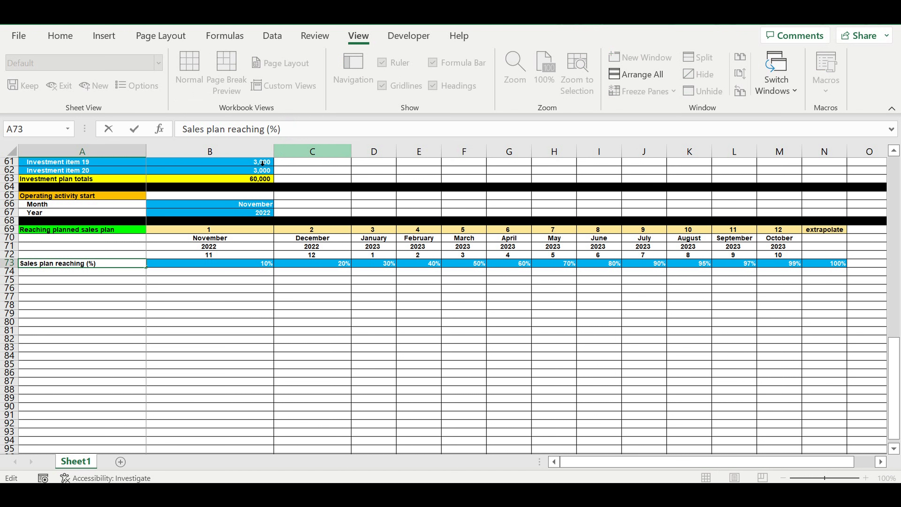
{"action": "left_click", "coordinate": [42, 288]}
Step: Copy the A73 label down into A74 and change it to Sales plan reaching (units))
{"action": "left_click", "coordinate": [55, 263]}
{"action": "left_click_drag", "start_coordinate": [151, 272], "coordinate": [125, 280]}
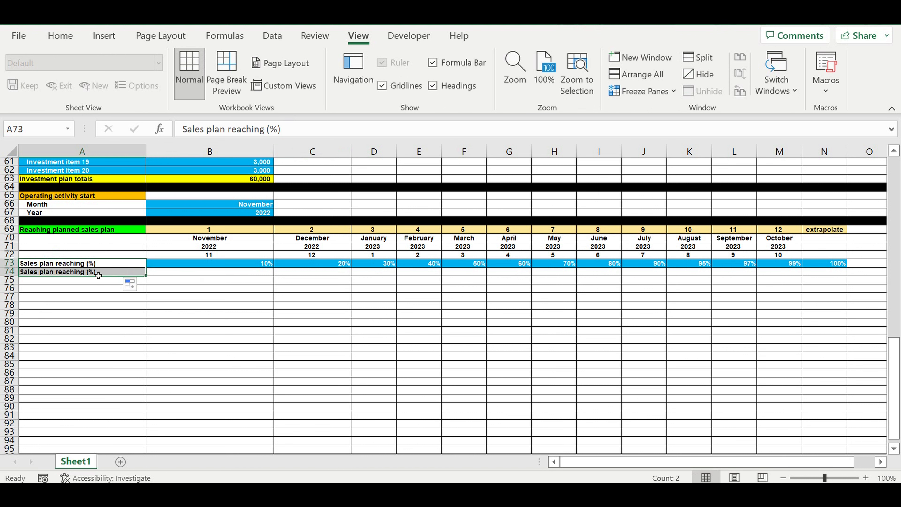
{"action": "double_click", "coordinate": [272, 130]}
{"action": "type", "text": "un"}
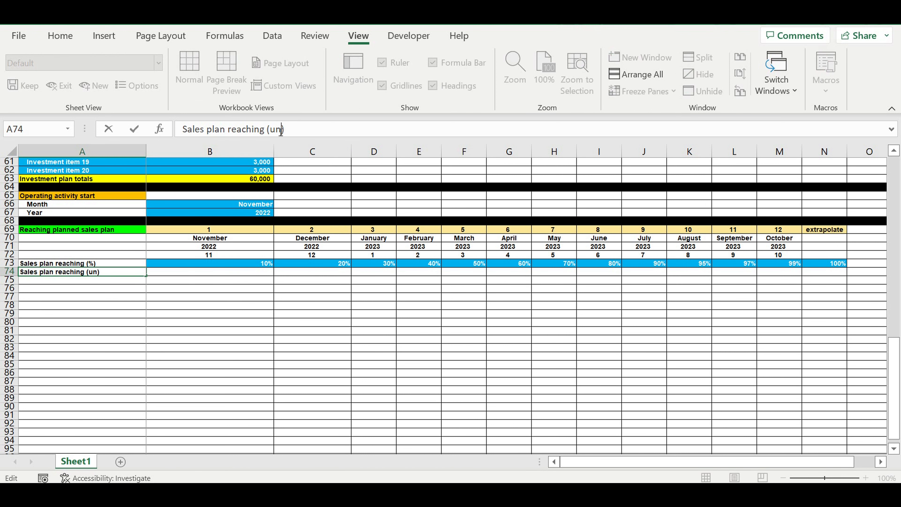
{"action": "type", "text": "its"}
{"action": "left_click", "coordinate": [204, 298]}
Step: Enter the label Parameter in cell A72
{"action": "left_click", "coordinate": [123, 254]}
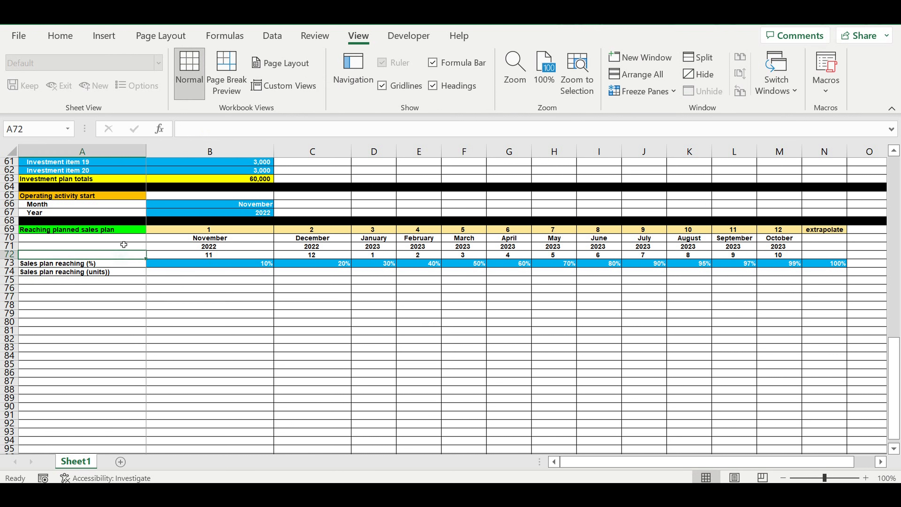
{"action": "type", "text": "Parameter"}
{"action": "key", "text": "Return"}
Step: Center the Parameter label in A72 and give the cell a light blue fill
{"action": "left_click", "coordinate": [97, 254]}
{"action": "left_click", "coordinate": [58, 36]}
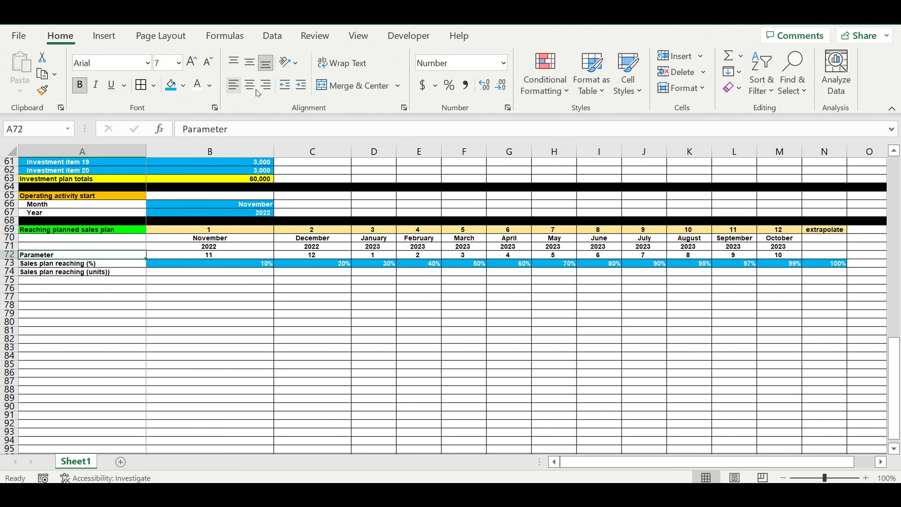
{"action": "left_click", "coordinate": [250, 85]}
{"action": "left_click", "coordinate": [184, 88]}
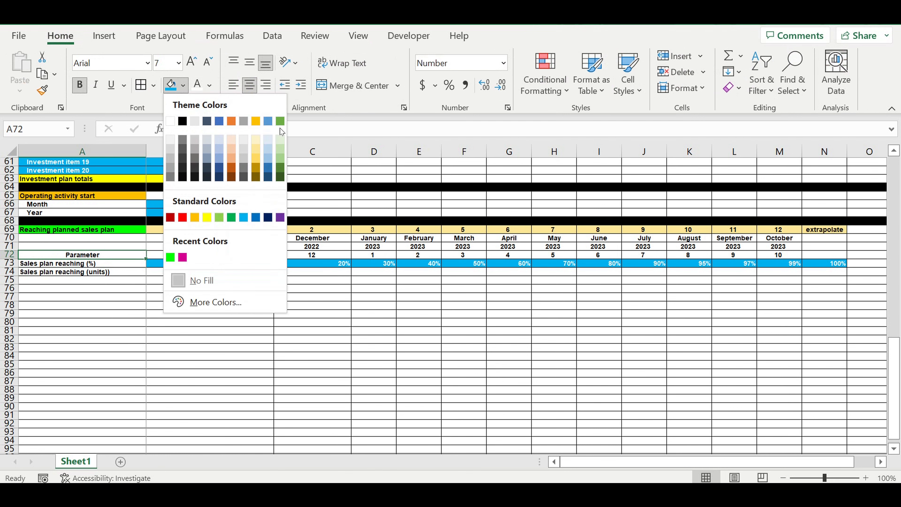
{"action": "left_click", "coordinate": [267, 137]}
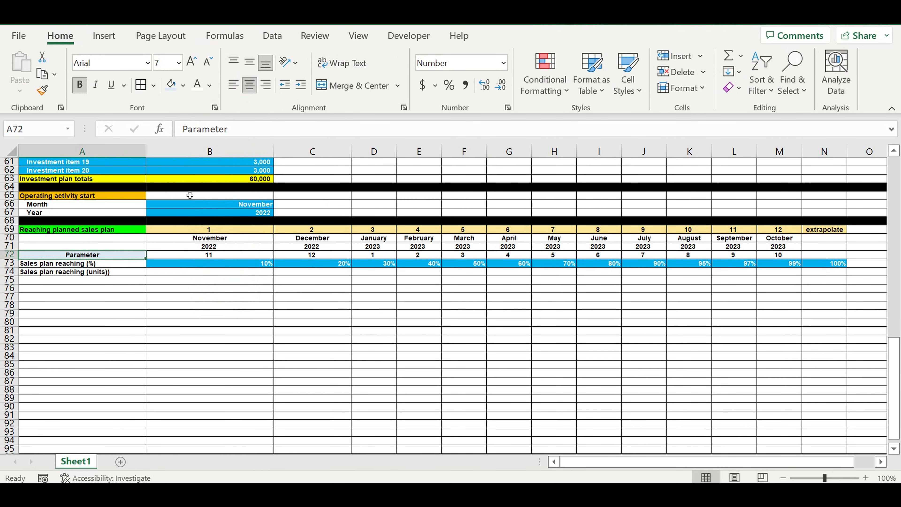
Step: Fill cells A70 and A71 with the bright green used for the section header
{"action": "left_click", "coordinate": [128, 230]}
{"action": "left_click_drag", "start_coordinate": [128, 237], "coordinate": [131, 246]}
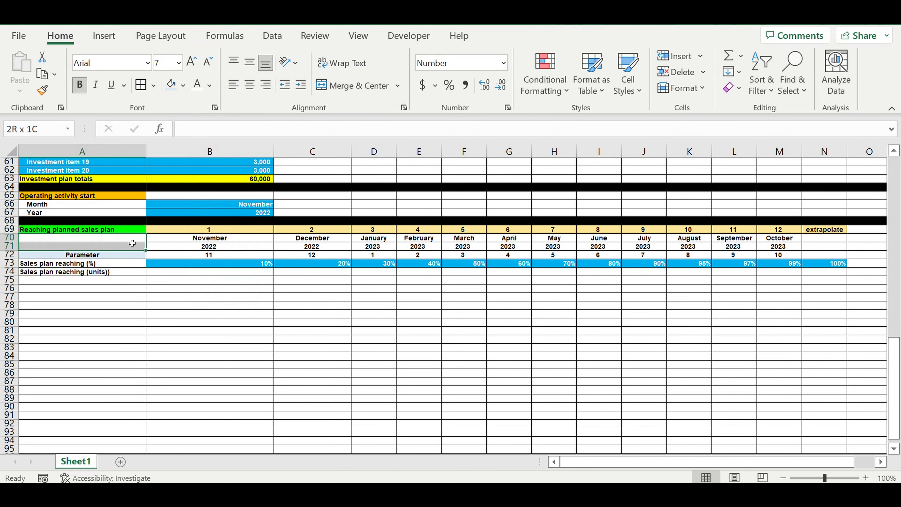
{"action": "left_click", "coordinate": [182, 86]}
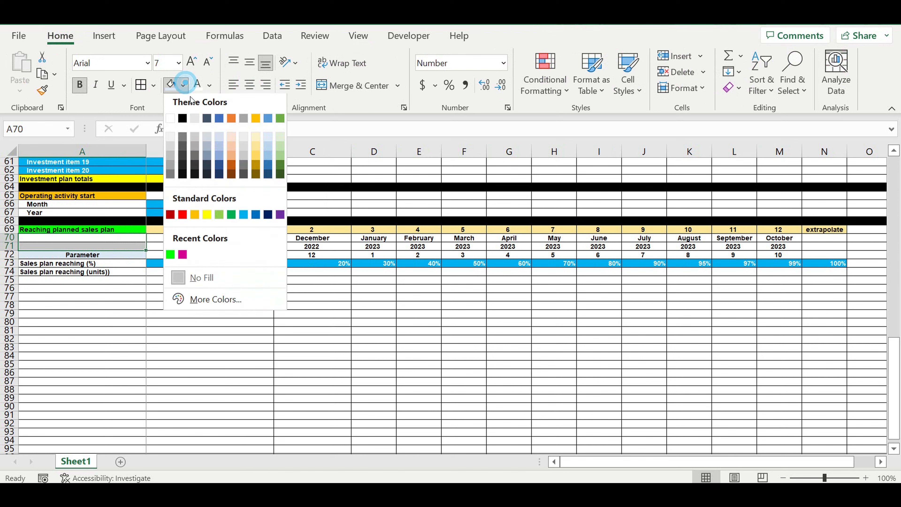
{"action": "left_click", "coordinate": [170, 258]}
Step: In B74, enter a formula multiplying the absolute sales plan reference $B$17 by B73
{"action": "left_click", "coordinate": [181, 298]}
{"action": "left_click", "coordinate": [211, 307]}
{"action": "left_click", "coordinate": [256, 272]}
{"action": "type", "text": "="}
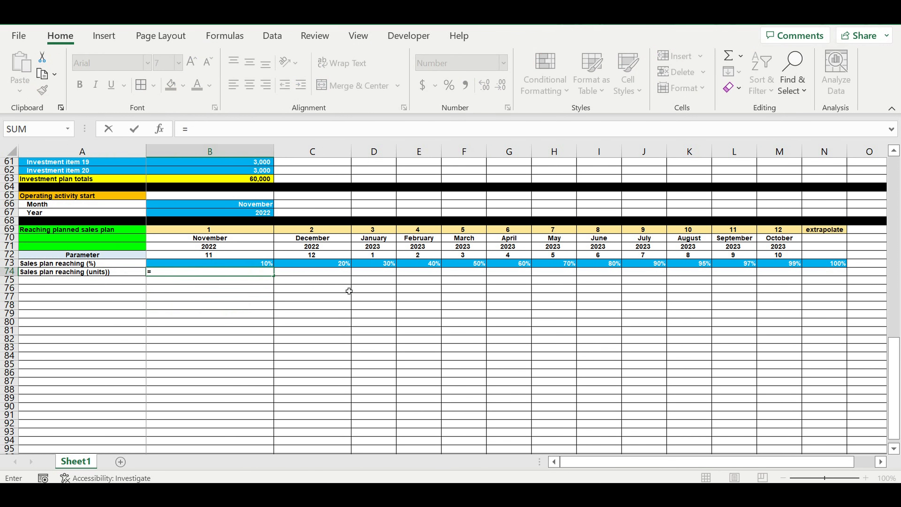
{"action": "scroll", "coordinate": [345, 275], "scroll_direction": "up", "scroll_amount": 10}
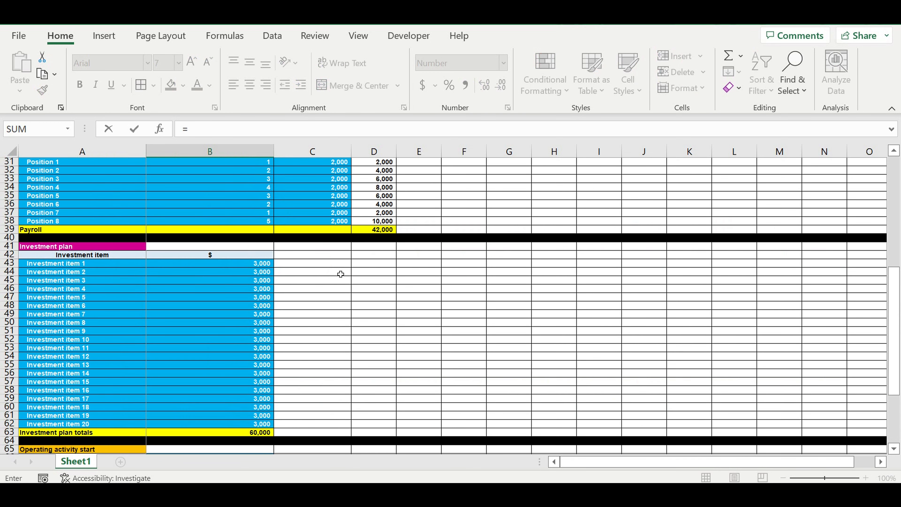
{"action": "scroll", "coordinate": [340, 274], "scroll_direction": "up", "scroll_amount": 2}
{"action": "scroll", "coordinate": [339, 266], "scroll_direction": "down", "scroll_amount": 4}
{"action": "scroll", "coordinate": [341, 261], "scroll_direction": "up", "scroll_amount": 4}
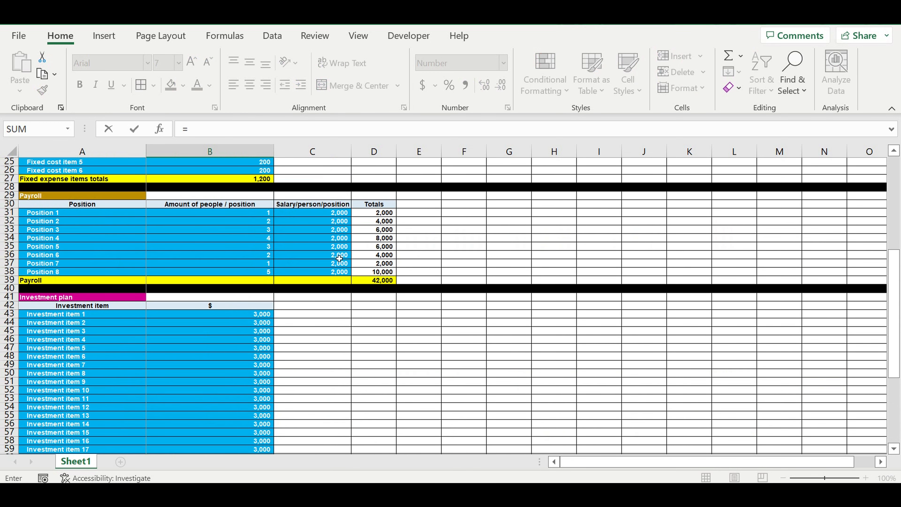
{"action": "scroll", "coordinate": [337, 253], "scroll_direction": "up", "scroll_amount": 8}
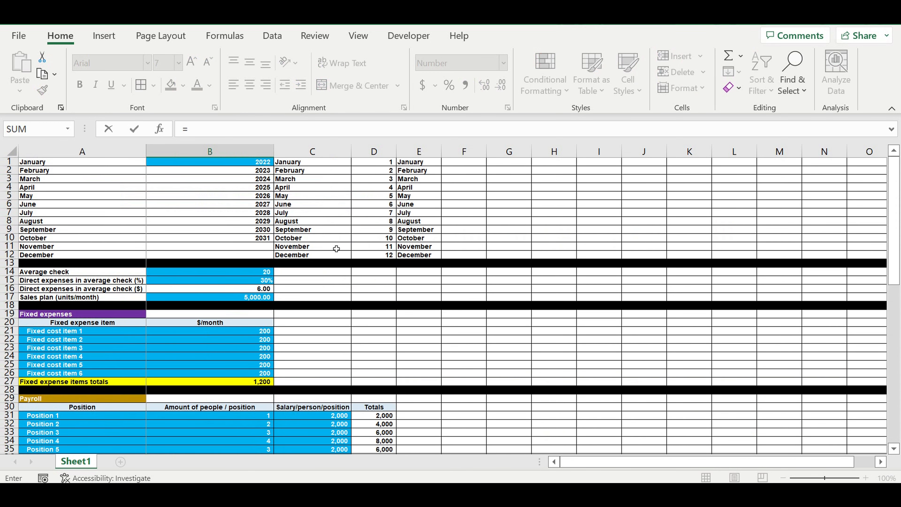
{"action": "left_click", "coordinate": [247, 300]}
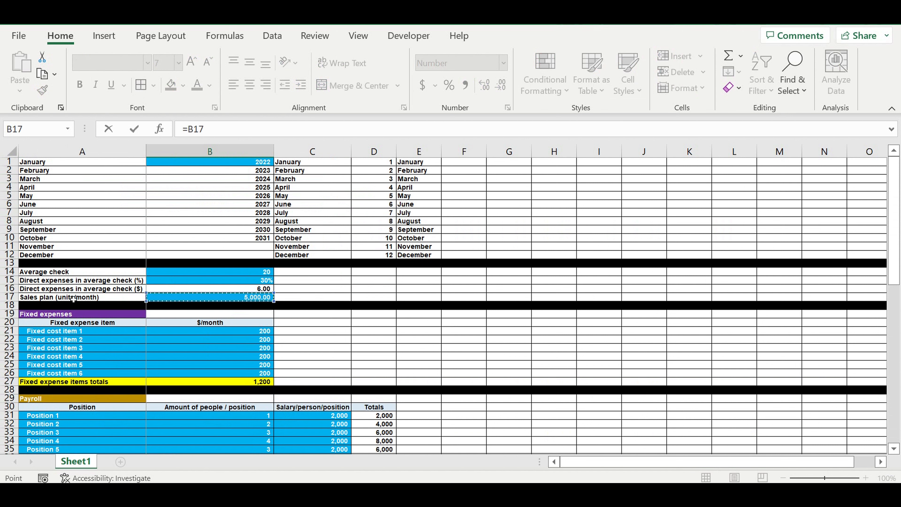
{"action": "left_click", "coordinate": [194, 131]}
{"action": "type", "text": "$"}
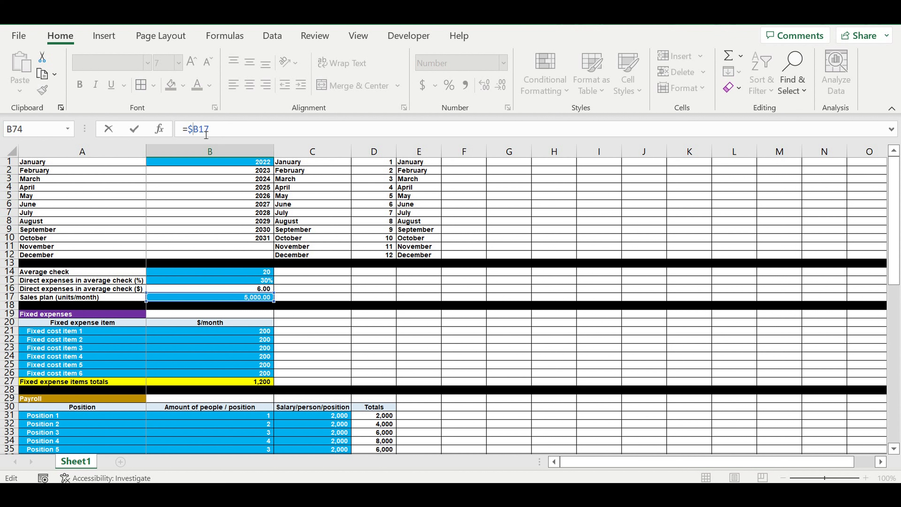
{"action": "key", "text": "Right"}
{"action": "left_click", "coordinate": [220, 137]}
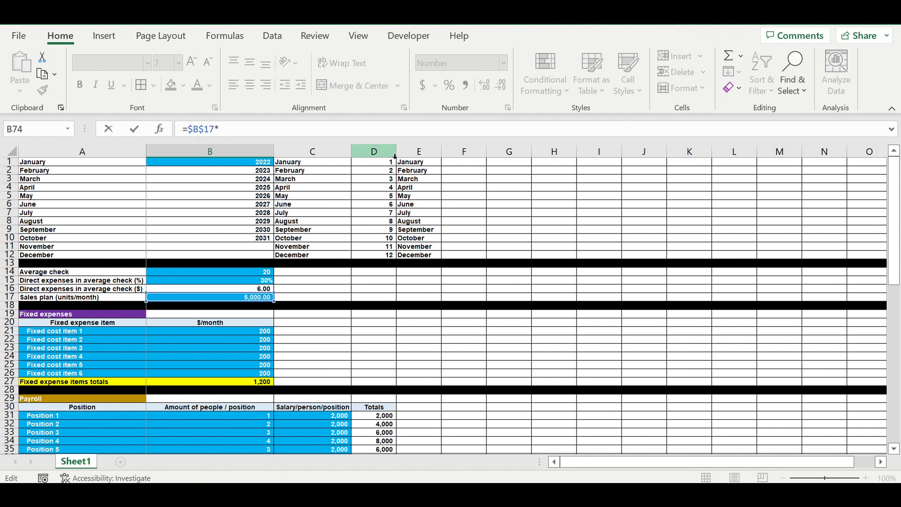
{"action": "scroll", "coordinate": [313, 279], "scroll_direction": "down", "scroll_amount": 3}
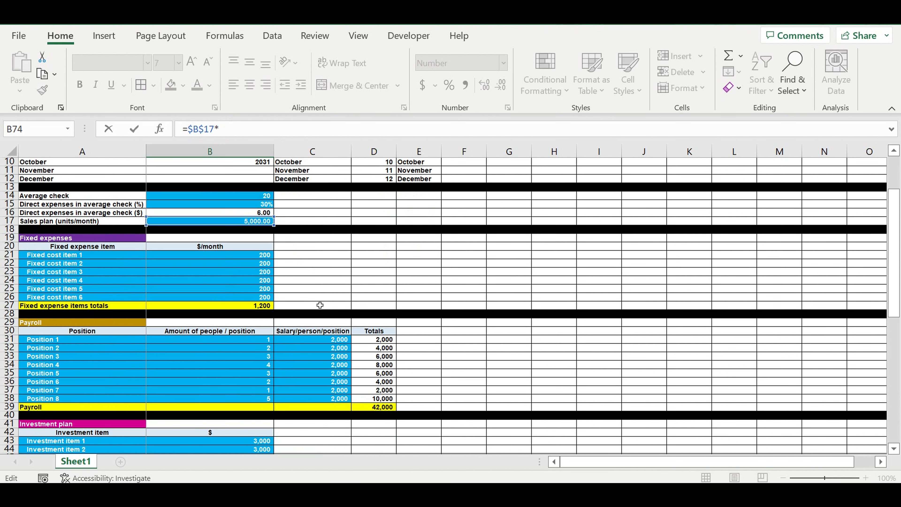
{"action": "scroll", "coordinate": [321, 301], "scroll_direction": "down", "scroll_amount": 13}
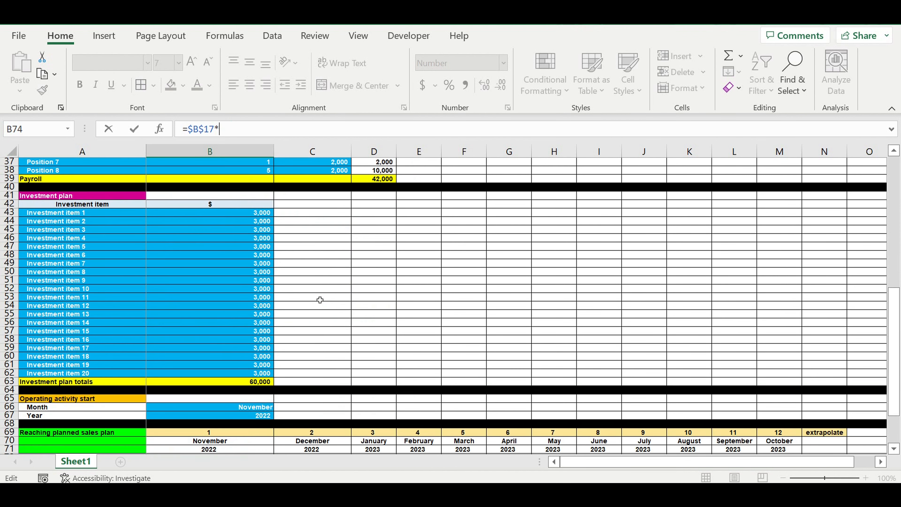
{"action": "scroll", "coordinate": [321, 299], "scroll_direction": "down", "scroll_amount": 2}
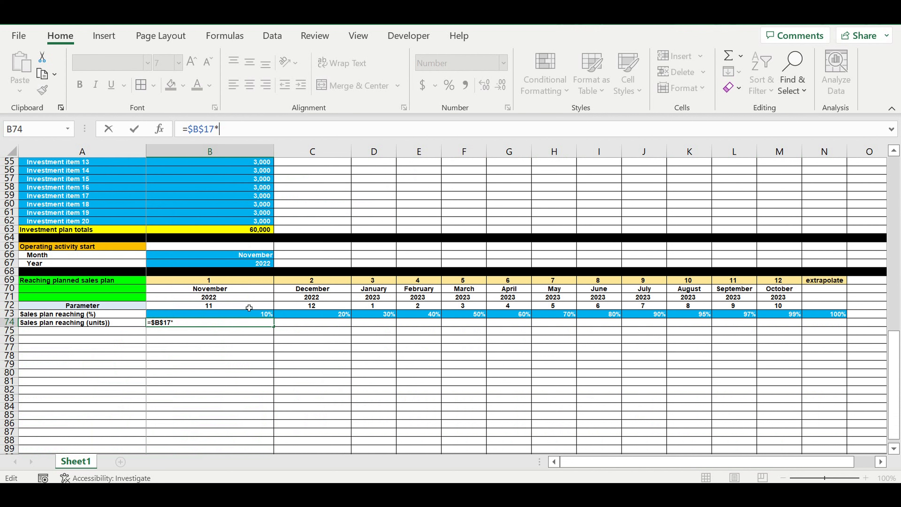
{"action": "left_click", "coordinate": [240, 315]}
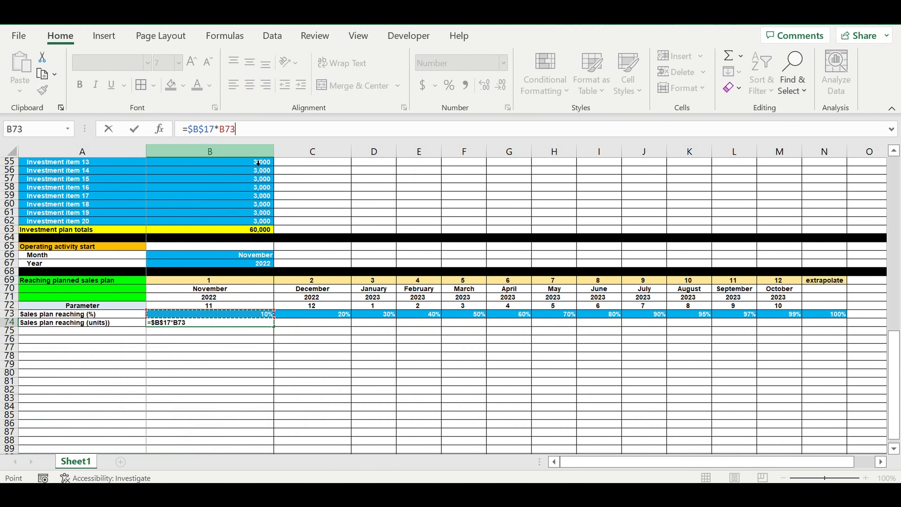
{"action": "key", "text": "ctrl+Return"}
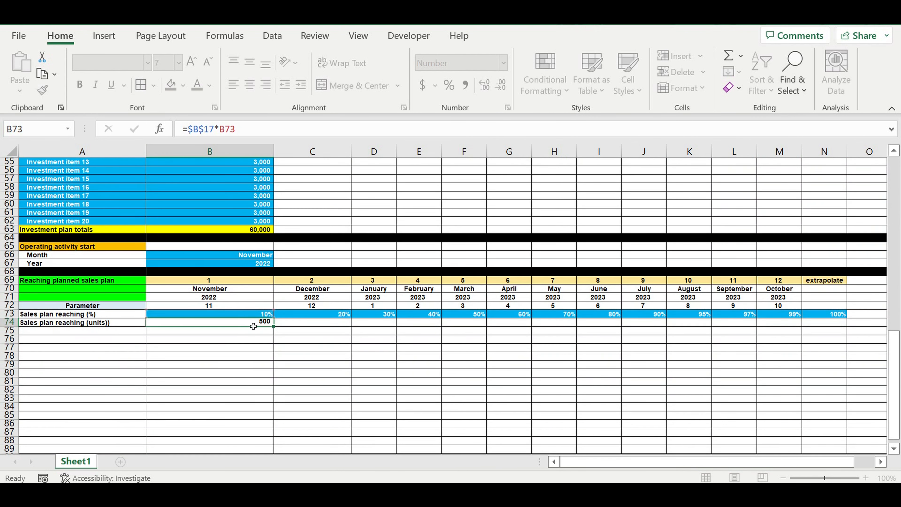
Step: Copy the B74 units formula across the row through N74
{"action": "left_click", "coordinate": [253, 327]}
{"action": "left_click", "coordinate": [250, 322]}
{"action": "left_click_drag", "start_coordinate": [274, 327], "coordinate": [836, 334]}
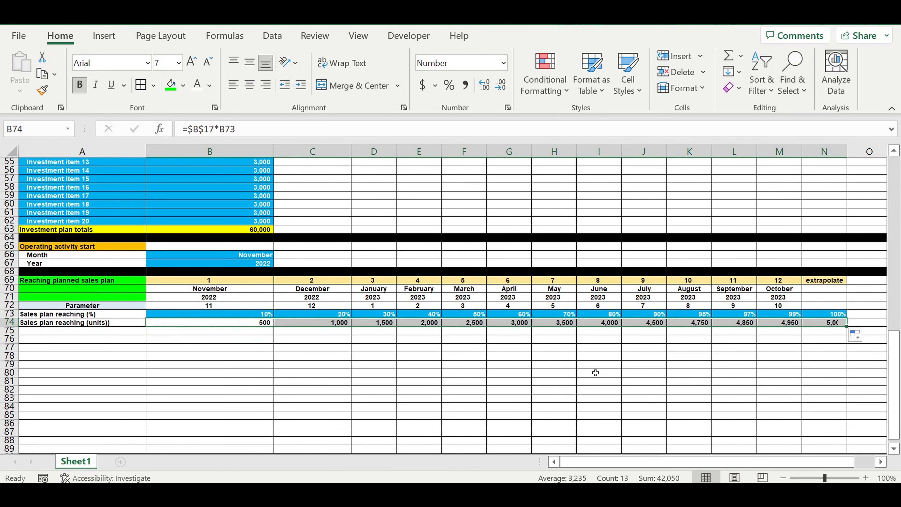
{"action": "left_click", "coordinate": [624, 381]}
{"action": "left_click", "coordinate": [242, 324]}
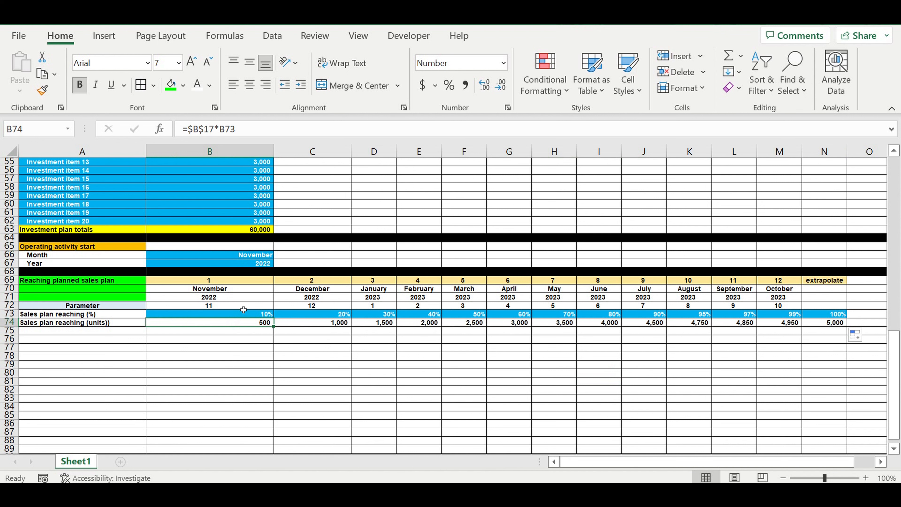
Step: Inspect the formulas in the timeline cells and the units row across several months
{"action": "left_click", "coordinate": [212, 291]}
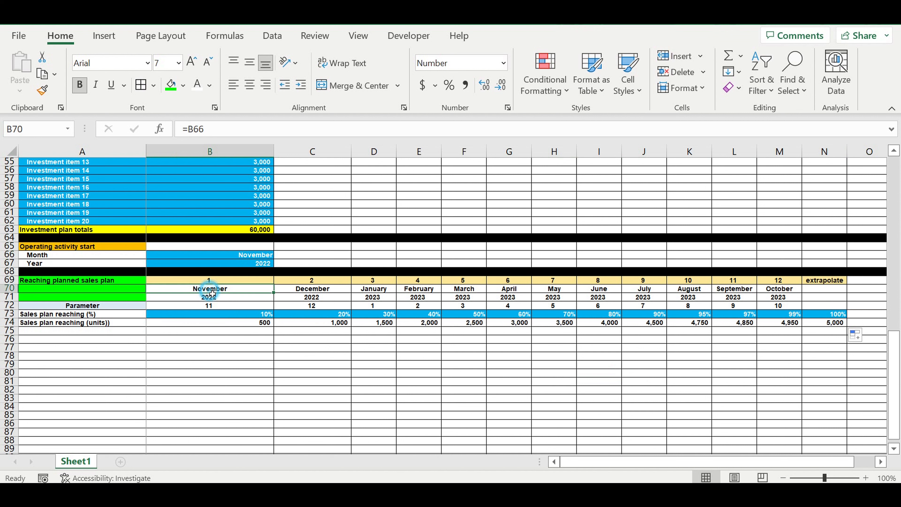
{"action": "left_click", "coordinate": [241, 255]}
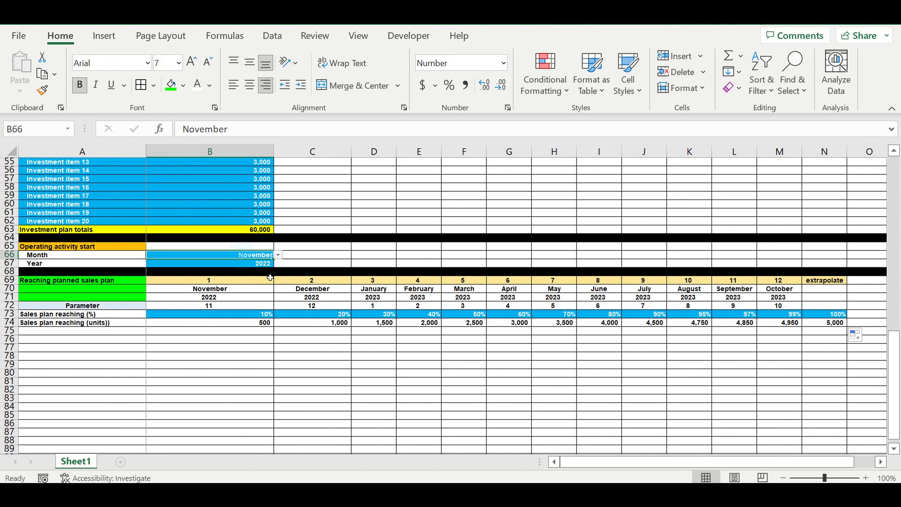
{"action": "left_click", "coordinate": [256, 316]}
{"action": "left_click", "coordinate": [256, 325]}
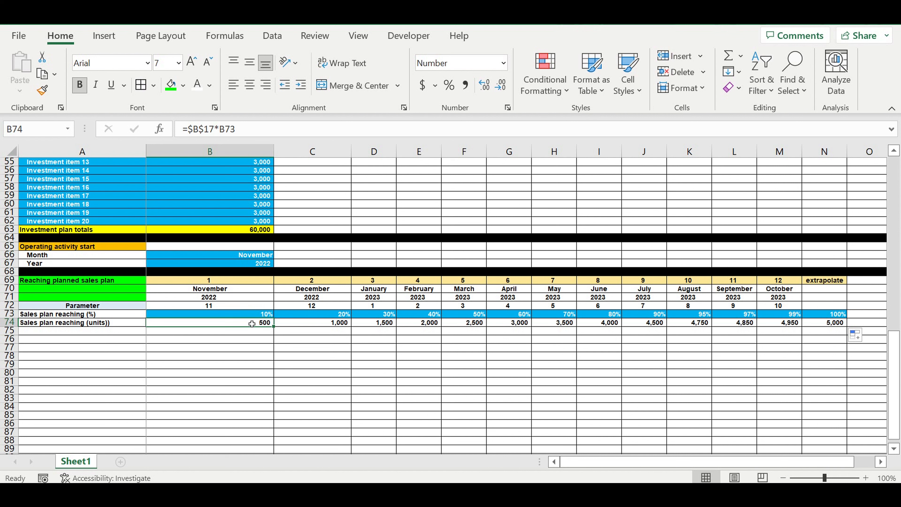
{"action": "left_click_drag", "start_coordinate": [206, 293], "coordinate": [209, 306]}
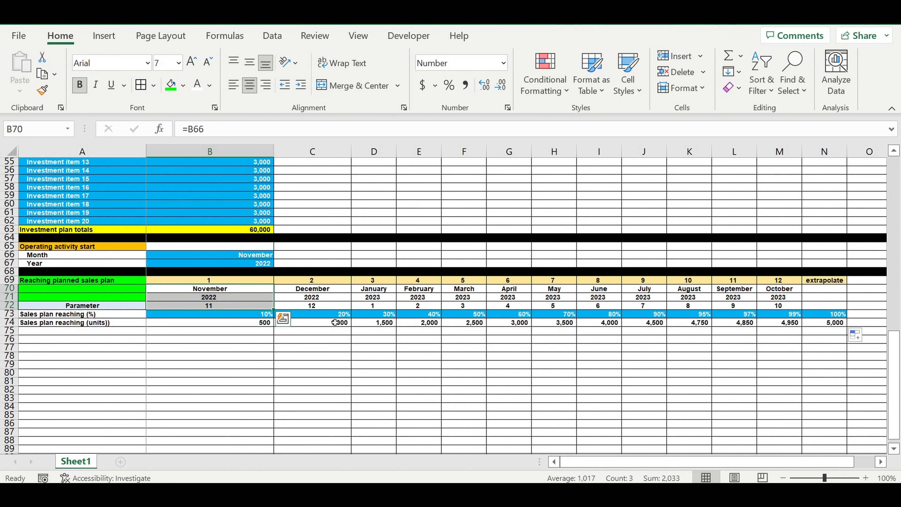
{"action": "left_click", "coordinate": [335, 325]}
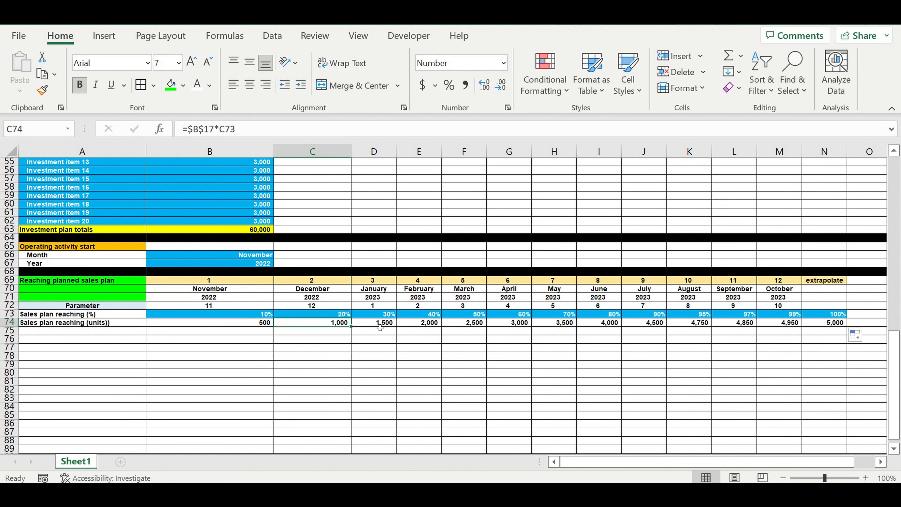
{"action": "left_click", "coordinate": [381, 324]}
{"action": "left_click", "coordinate": [436, 325]}
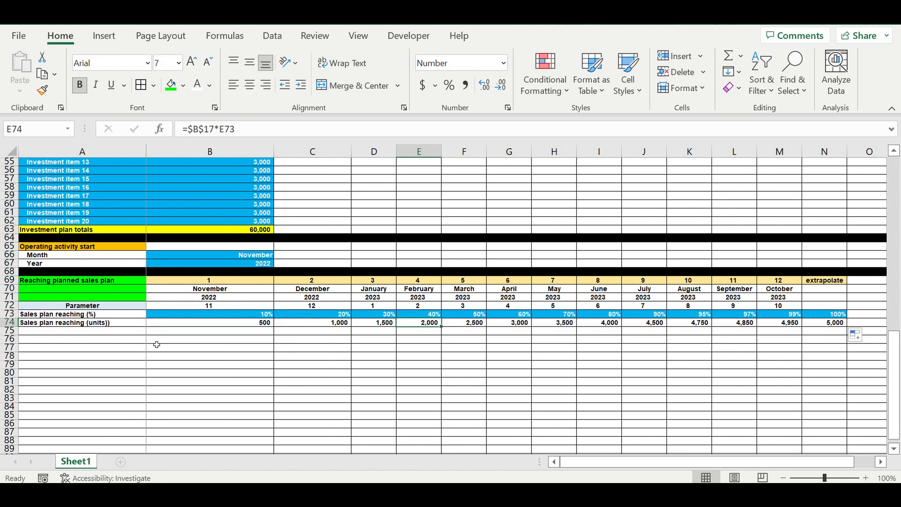
Step: Fill row 75 black as a separator below the sales plan reaching block
{"action": "left_click", "coordinate": [8, 330]}
{"action": "left_click", "coordinate": [183, 87]}
{"action": "left_click", "coordinate": [184, 124]}
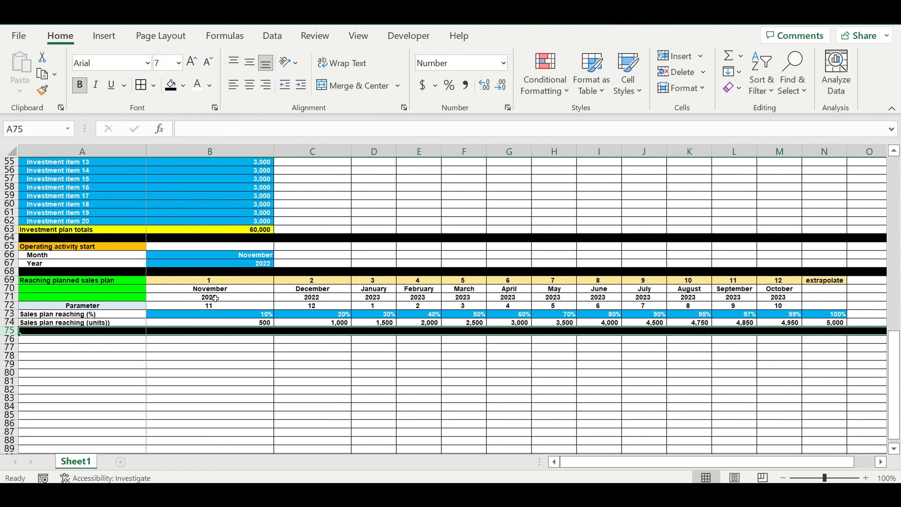
Step: Fill the units row from B74 to N74 with bright green
{"action": "left_click", "coordinate": [244, 350]}
{"action": "left_click", "coordinate": [235, 324]}
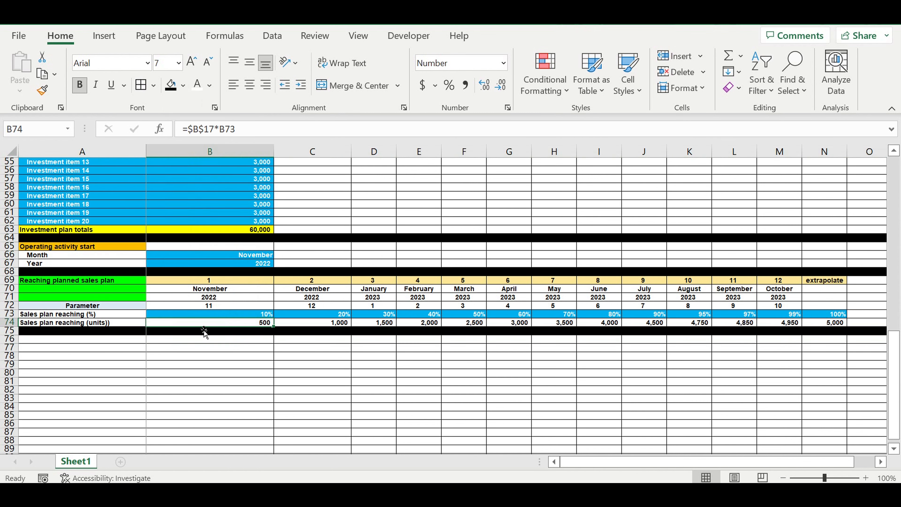
{"action": "left_click_drag", "start_coordinate": [256, 324], "coordinate": [831, 323]}
{"action": "left_click", "coordinate": [183, 85]}
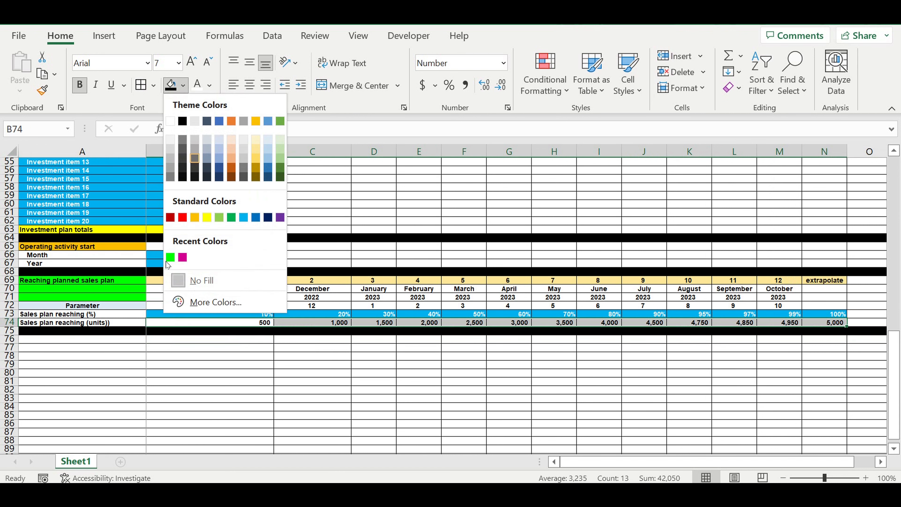
{"action": "left_click", "coordinate": [170, 257]}
Step: Change the fill of A69 through A71 to the standard green colour
{"action": "left_click_drag", "start_coordinate": [112, 284], "coordinate": [119, 297]}
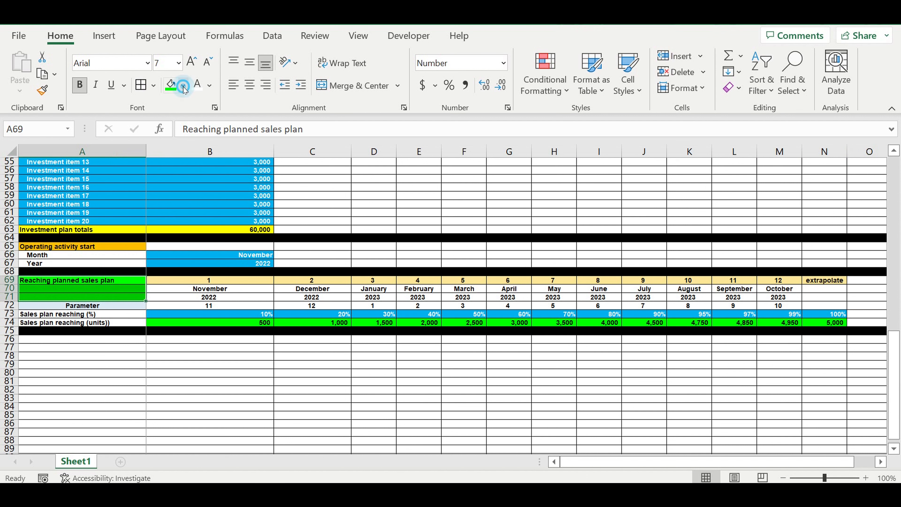
{"action": "left_click", "coordinate": [183, 86]}
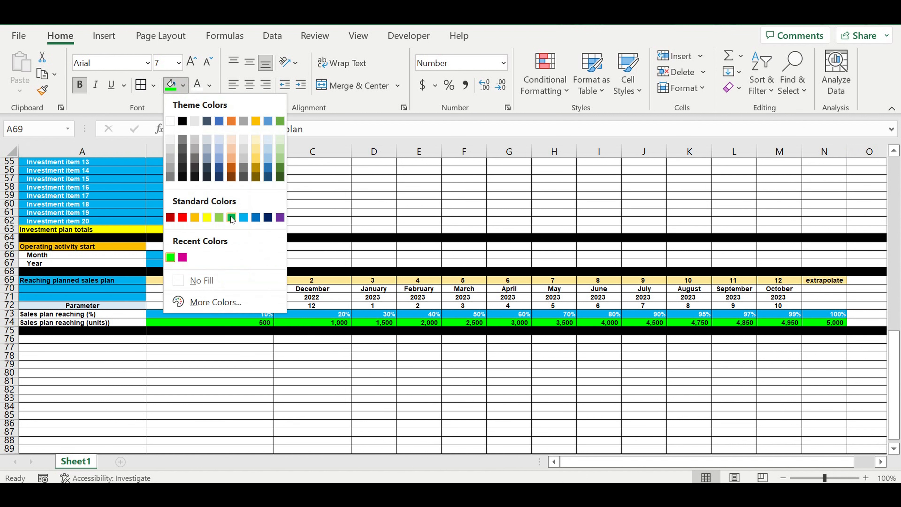
{"action": "left_click", "coordinate": [231, 217]}
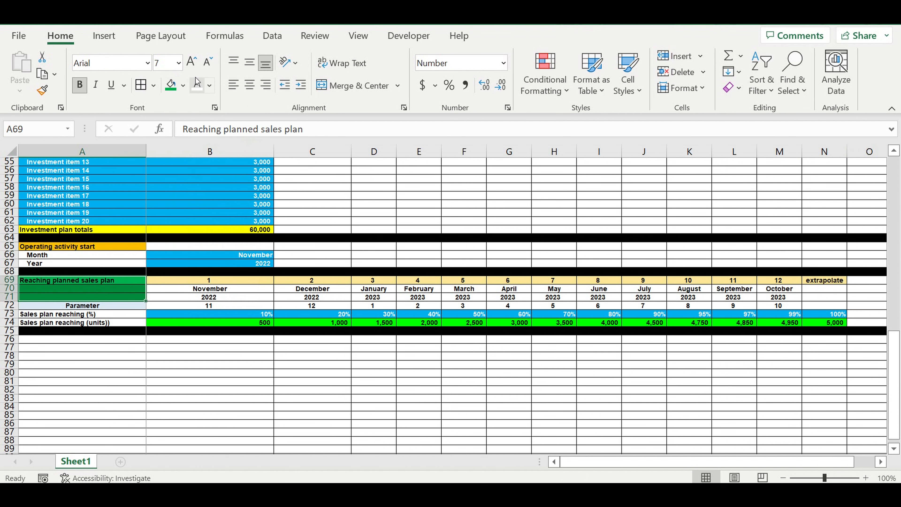
{"action": "left_click", "coordinate": [197, 84]}
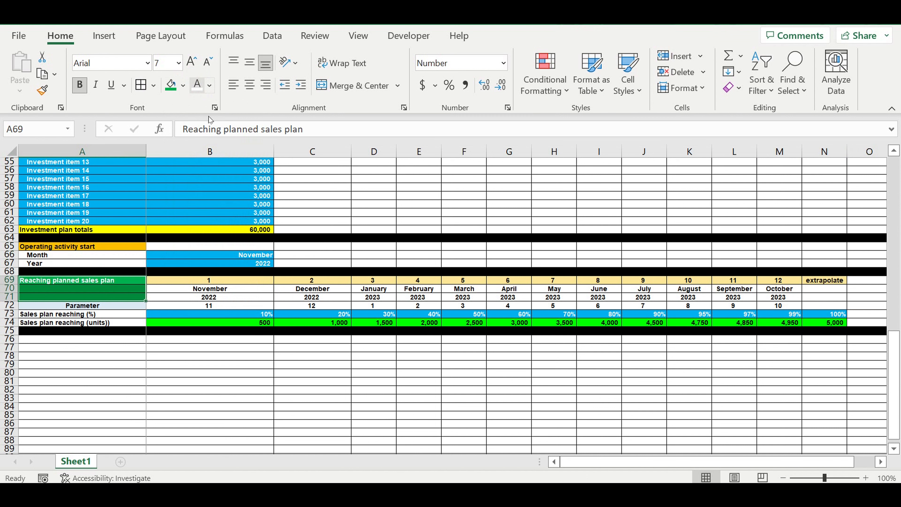
Step: Indent the labels in A73 and A74
{"action": "left_click", "coordinate": [139, 372]}
{"action": "left_click_drag", "start_coordinate": [88, 313], "coordinate": [89, 323]}
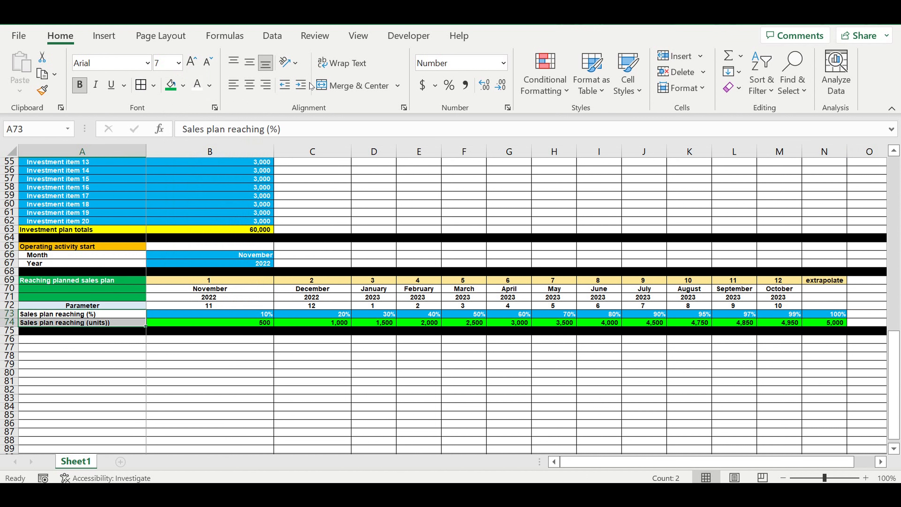
{"action": "left_click", "coordinate": [301, 85]}
{"action": "left_click", "coordinate": [219, 354]}
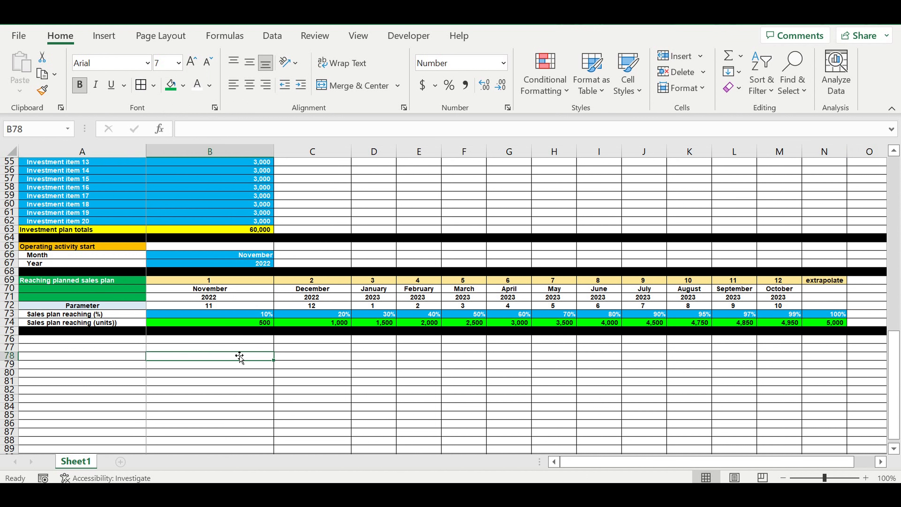
Step: Change the operating activity start month in B66 to May
{"action": "left_click", "coordinate": [247, 255]}
{"action": "left_click", "coordinate": [277, 255]}
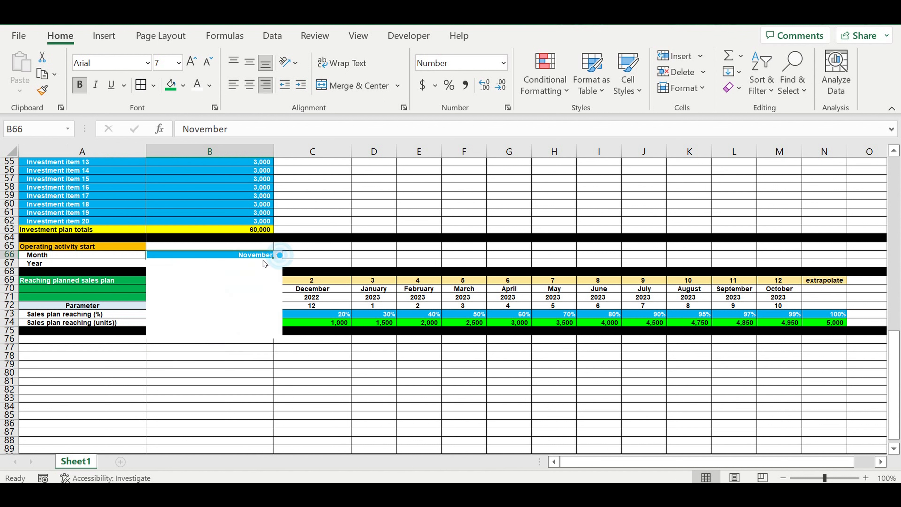
{"action": "left_click", "coordinate": [201, 264]}
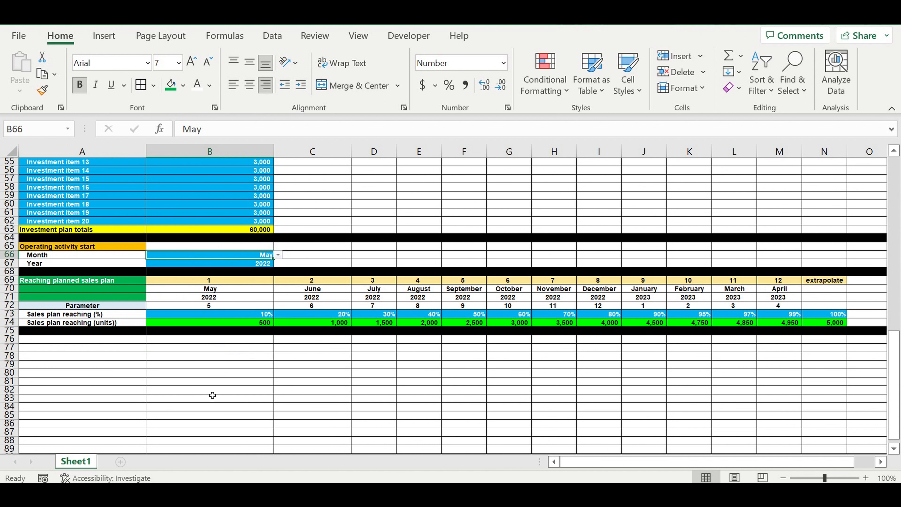
{"action": "left_click", "coordinate": [355, 408]}
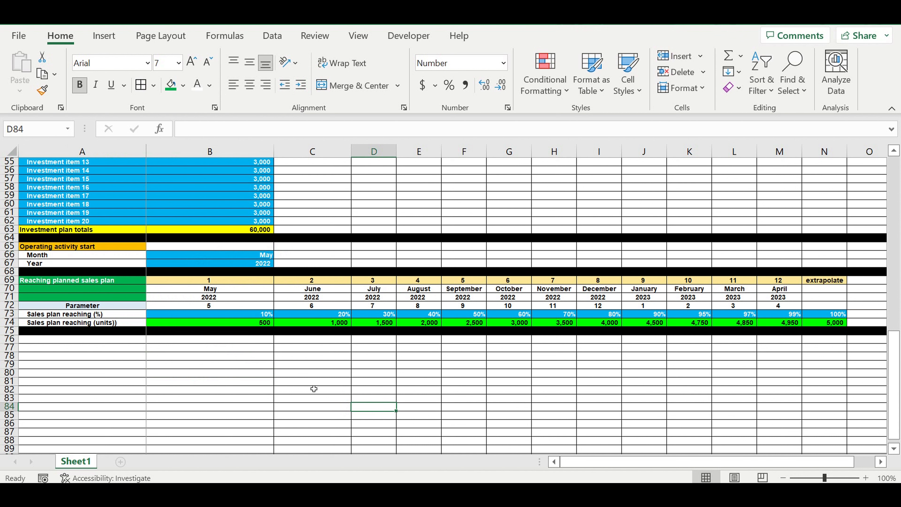
Step: Enter the label Timeline in A76
{"action": "left_click", "coordinate": [298, 382]}
{"action": "left_click", "coordinate": [123, 342]}
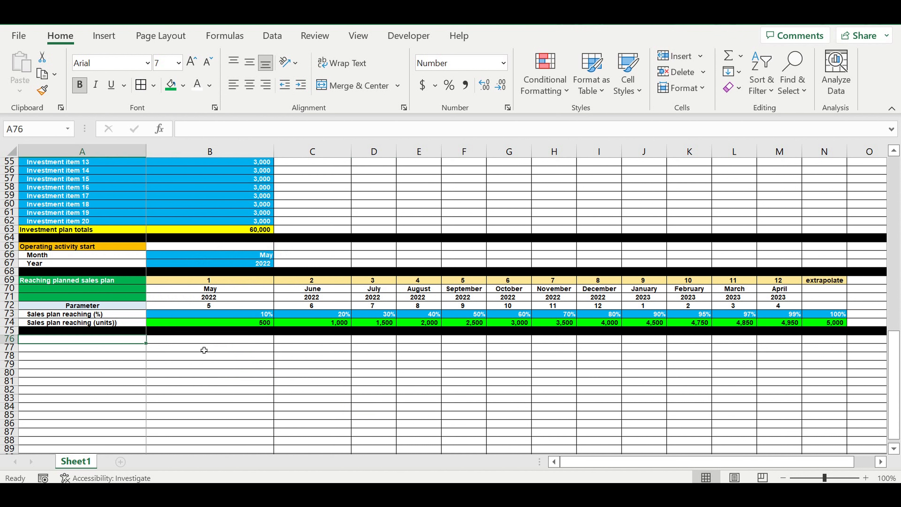
{"action": "type", "text": "Timelin"}
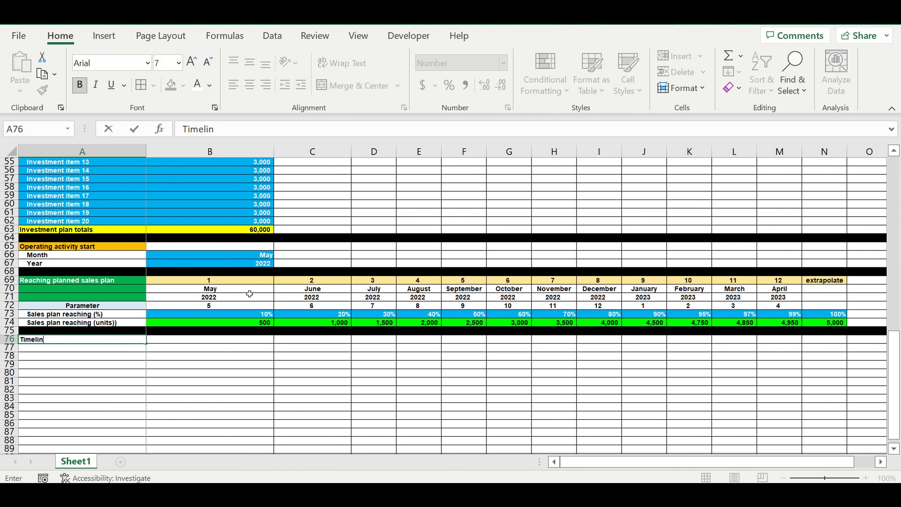
{"action": "key", "text": "Return"}
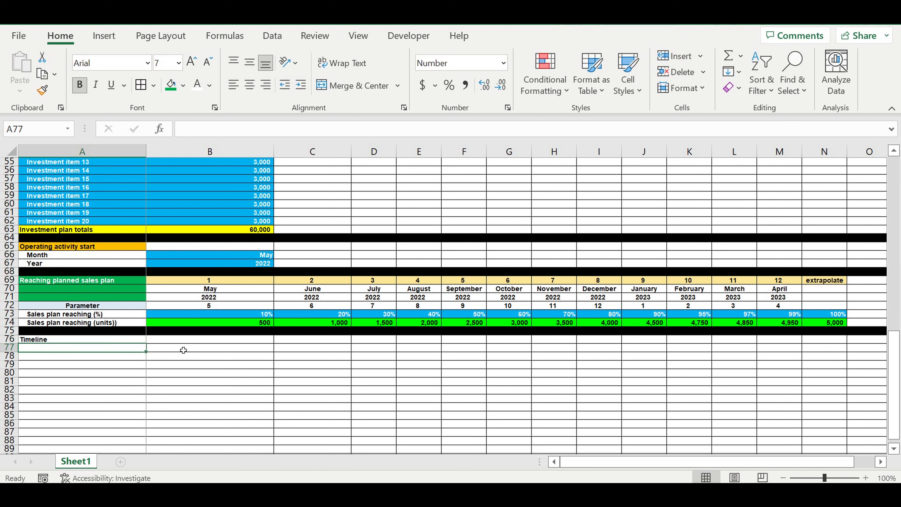
Step: Enter January in B77
{"action": "left_click", "coordinate": [191, 347]}
{"action": "type", "text": "Ja"}
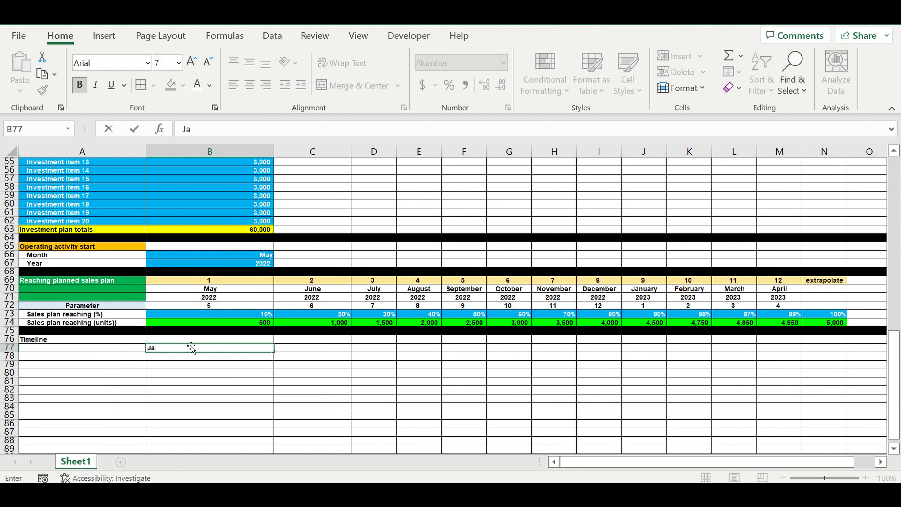
{"action": "type", "text": "nuary"}
{"action": "key", "text": "Return"}
Step: Centre the month names and autofill them from B77 across row 77
{"action": "left_click", "coordinate": [188, 383]}
{"action": "left_click", "coordinate": [186, 348]}
{"action": "left_click_drag", "start_coordinate": [274, 351], "coordinate": [419, 354]}
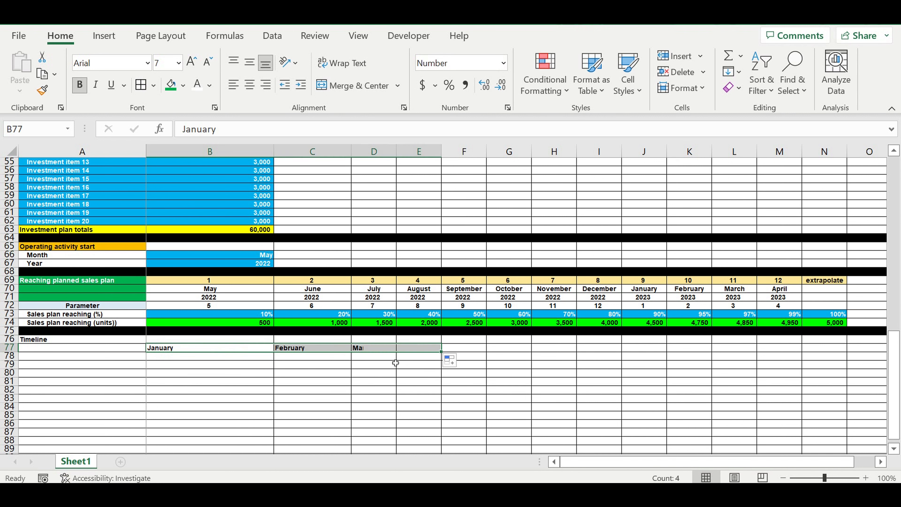
{"action": "left_click", "coordinate": [251, 89]}
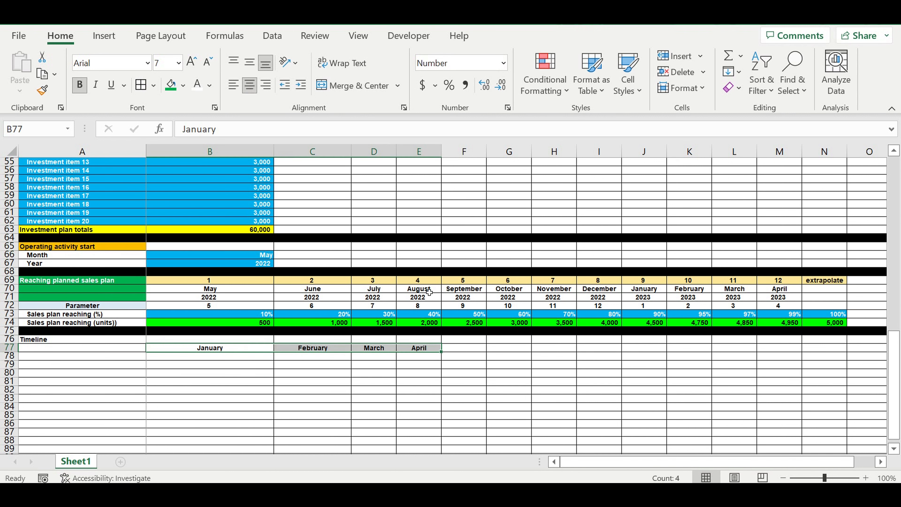
{"action": "left_click", "coordinate": [427, 347]}
{"action": "left_click_drag", "start_coordinate": [446, 356], "coordinate": [632, 341]}
{"action": "left_click_drag", "start_coordinate": [850, 457], "coordinate": [581, 462]}
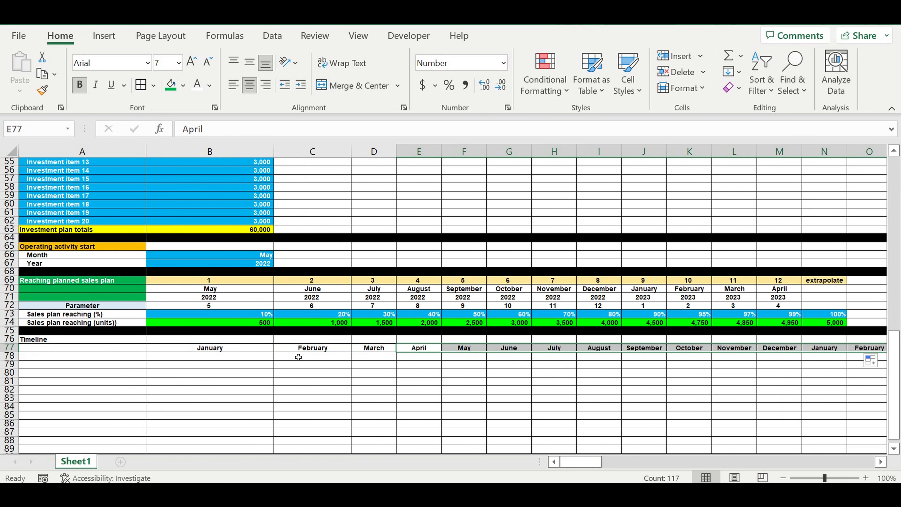
Step: Link B76 to the year in B1 with a formula
{"action": "left_click", "coordinate": [222, 373]}
{"action": "left_click", "coordinate": [225, 339]}
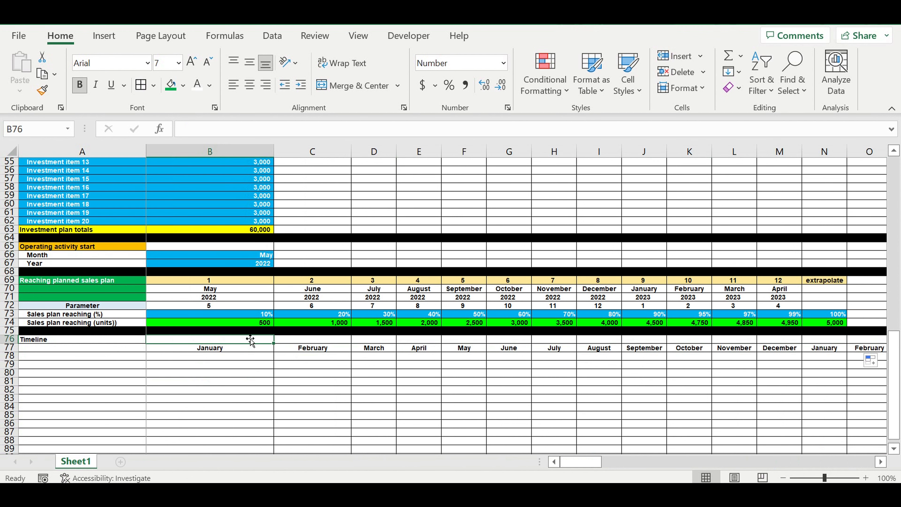
{"action": "type", "text": "="}
{"action": "left_click_drag", "start_coordinate": [892, 374], "coordinate": [892, 198]}
{"action": "left_click", "coordinate": [244, 164]}
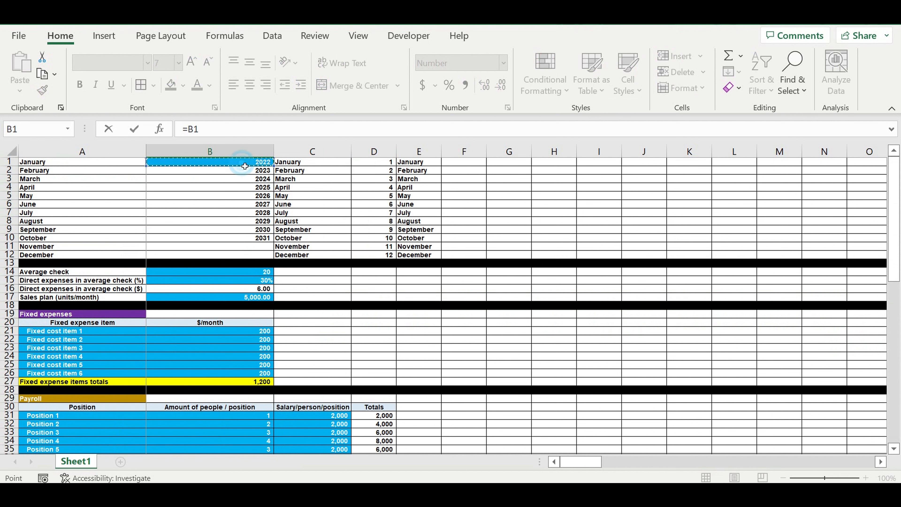
{"action": "key", "text": "Return"}
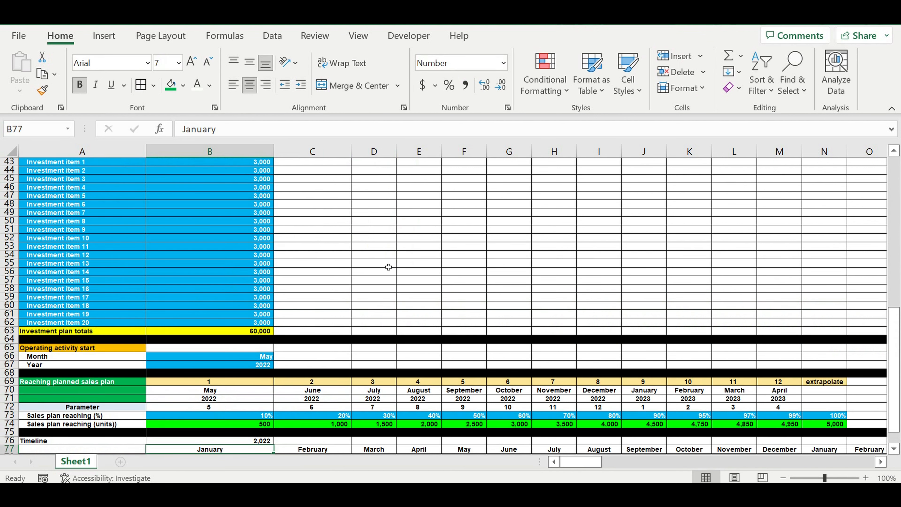
Step: Format row 76 to show the year without a thousands separator and centre B76
{"action": "scroll", "coordinate": [389, 266], "scroll_direction": "down", "scroll_amount": 5}
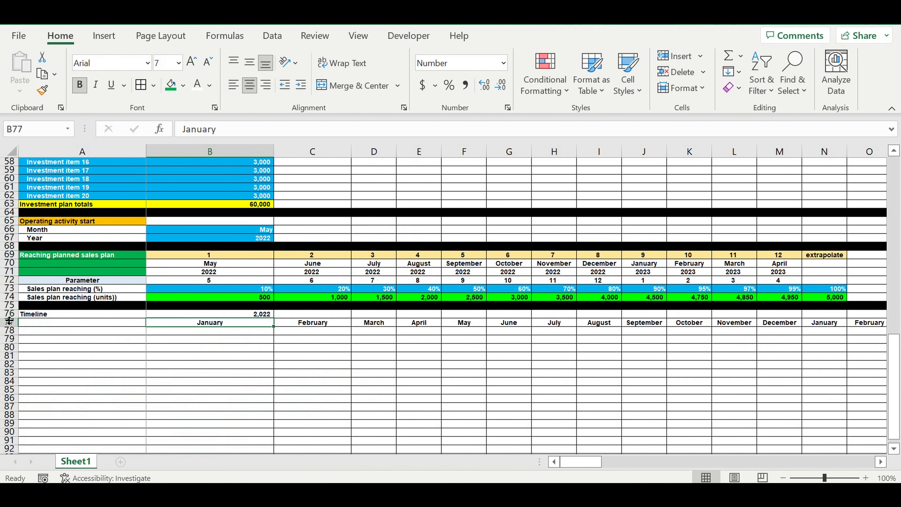
{"action": "left_click", "coordinate": [9, 314]}
{"action": "right_click", "coordinate": [9, 314]}
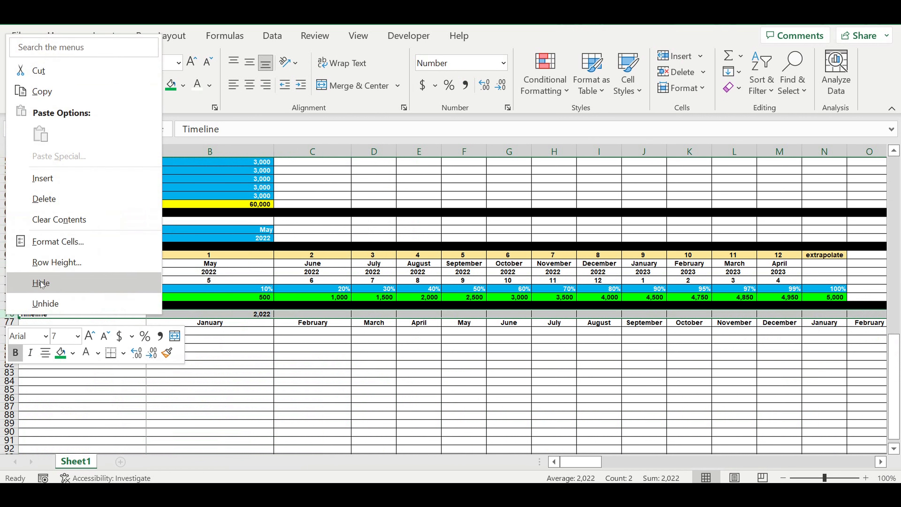
{"action": "left_click", "coordinate": [50, 241]}
{"action": "left_click", "coordinate": [123, 173]}
{"action": "left_click", "coordinate": [280, 399]}
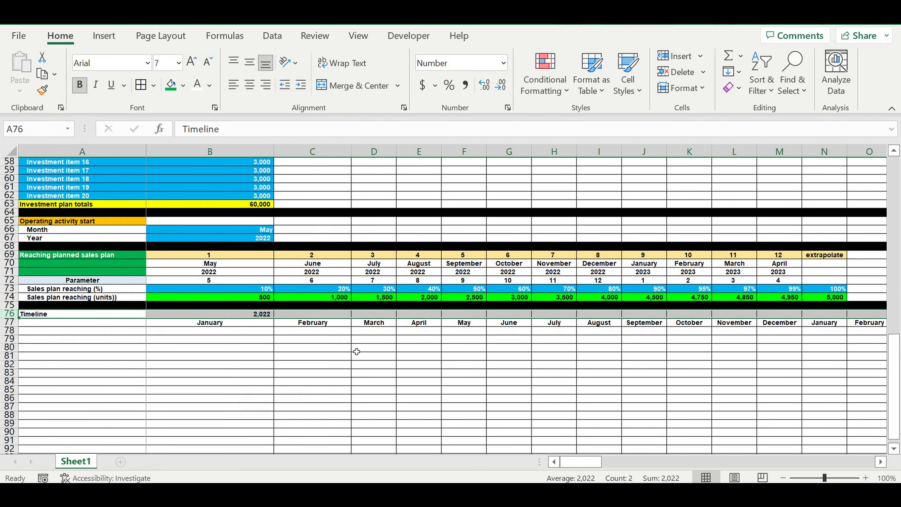
{"action": "left_click", "coordinate": [250, 86]}
Step: Set C76 equal to B76, centre it and fill it across to M76
{"action": "left_click", "coordinate": [304, 317]}
{"action": "type", "text": "="}
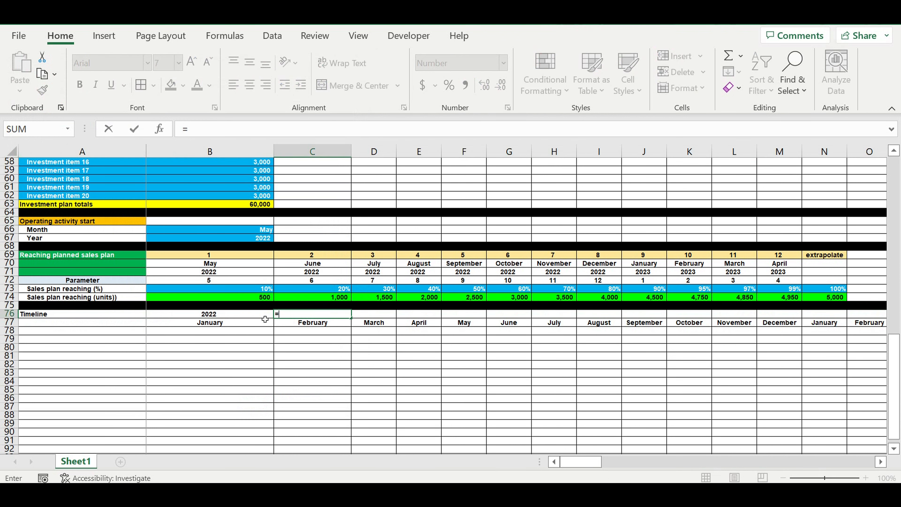
{"action": "left_click", "coordinate": [249, 316]}
{"action": "key", "text": "Return"}
{"action": "key", "text": "Up"}
{"action": "left_click", "coordinate": [249, 85]}
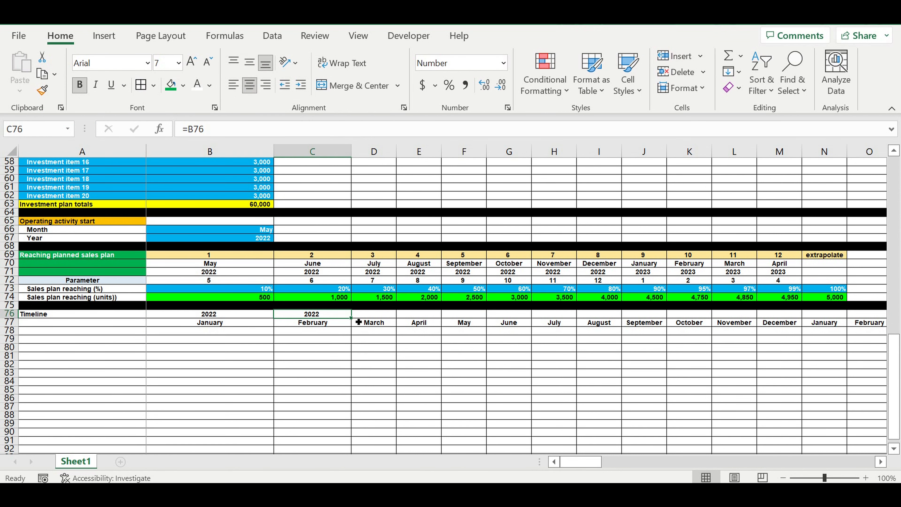
{"action": "left_click_drag", "start_coordinate": [354, 322], "coordinate": [808, 340]}
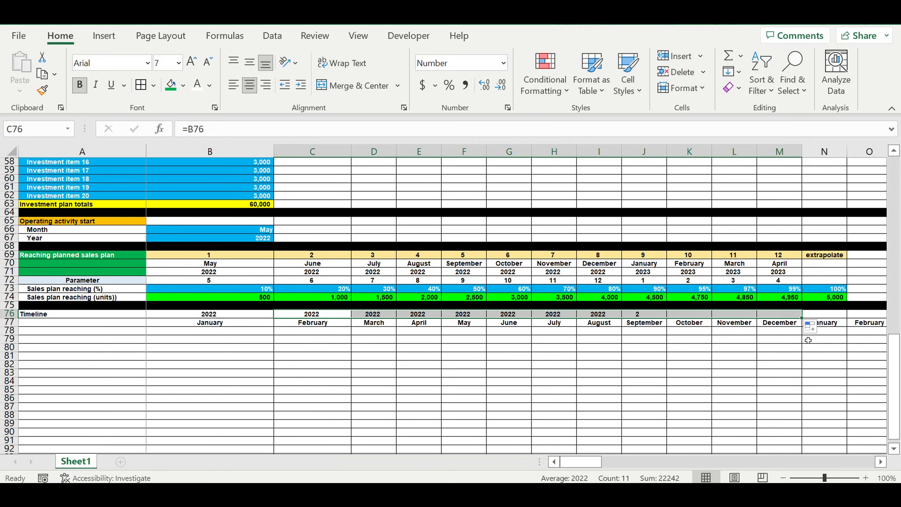
{"action": "left_click", "coordinate": [793, 349]}
Step: Set N76 to B76 plus 1 and centre it
{"action": "left_click", "coordinate": [831, 314]}
{"action": "type", "text": "="}
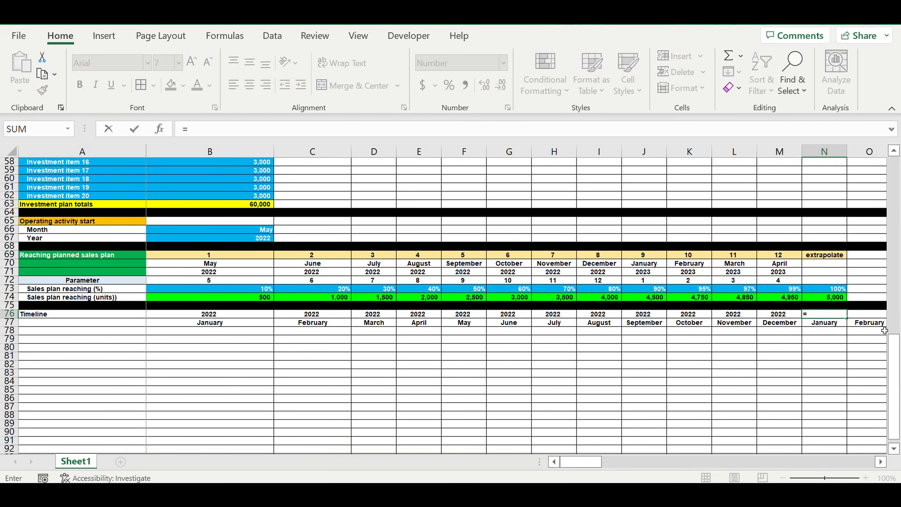
{"action": "left_click", "coordinate": [235, 316]}
{"action": "type", "text": "+1"}
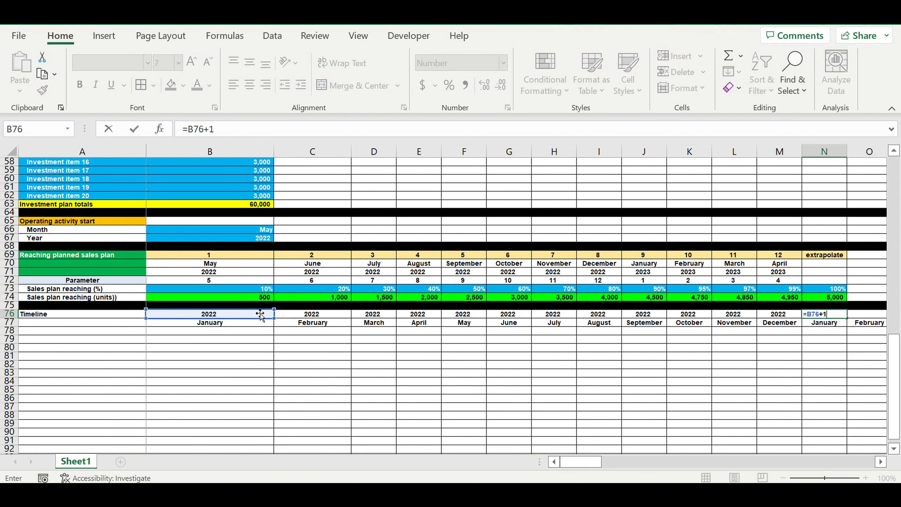
{"action": "key", "text": "Return"}
{"action": "left_click", "coordinate": [830, 316]}
{"action": "left_click", "coordinate": [250, 85]}
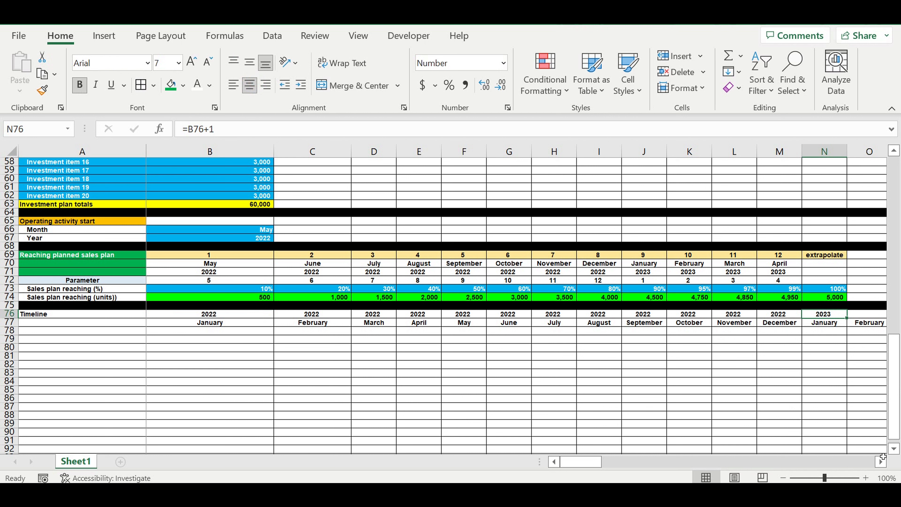
Step: Set O76 equal to N76, centre it and fill it across to Y76
{"action": "left_click", "coordinate": [882, 463]}
{"action": "left_click", "coordinate": [883, 463]}
{"action": "left_click", "coordinate": [882, 463]}
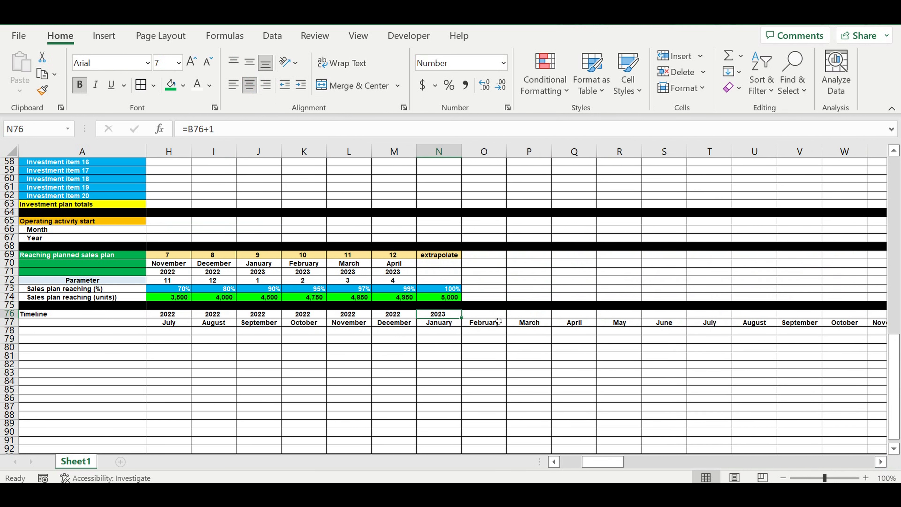
{"action": "left_click", "coordinate": [485, 317]}
{"action": "type", "text": "="}
{"action": "left_click", "coordinate": [446, 315]}
{"action": "key", "text": "Return"}
{"action": "key", "text": "Up"}
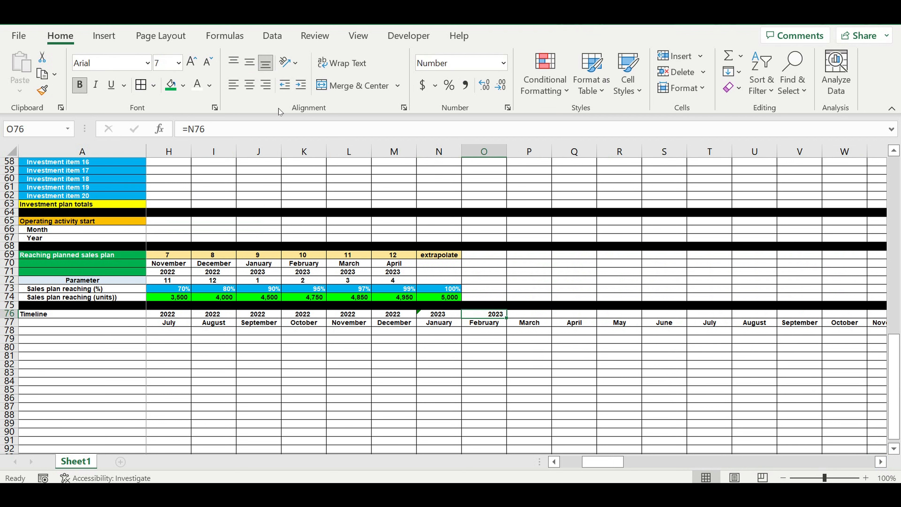
{"action": "left_click", "coordinate": [250, 88]}
{"action": "left_click_drag", "start_coordinate": [510, 320], "coordinate": [690, 325]}
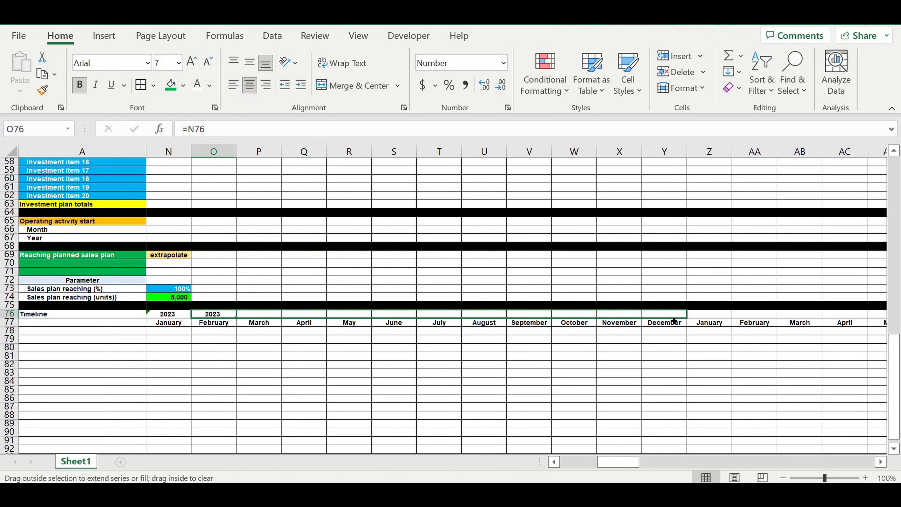
{"action": "left_click_drag", "start_coordinate": [674, 320], "coordinate": [674, 321]}
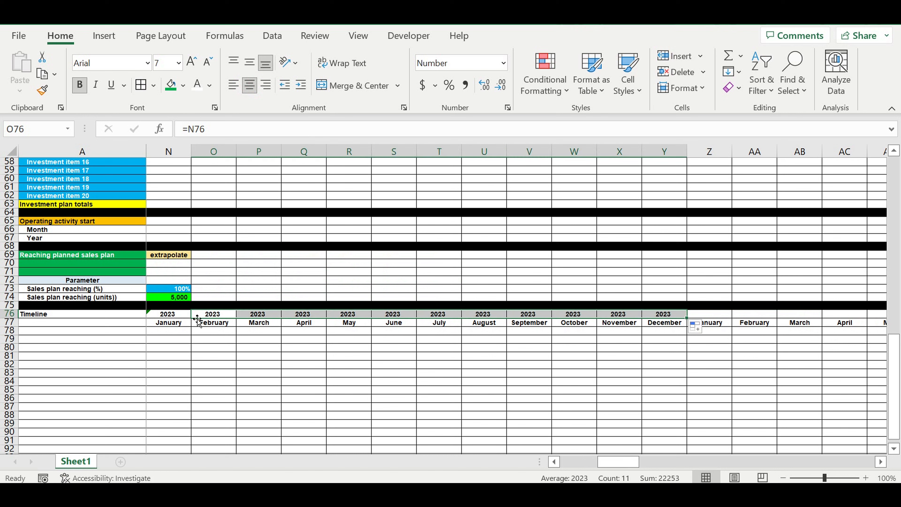
Step: Copy the year cells N76:Y76 and paste them starting at Z76
{"action": "left_click_drag", "start_coordinate": [178, 317], "coordinate": [674, 324]}
{"action": "key", "text": "ctrl+c"}
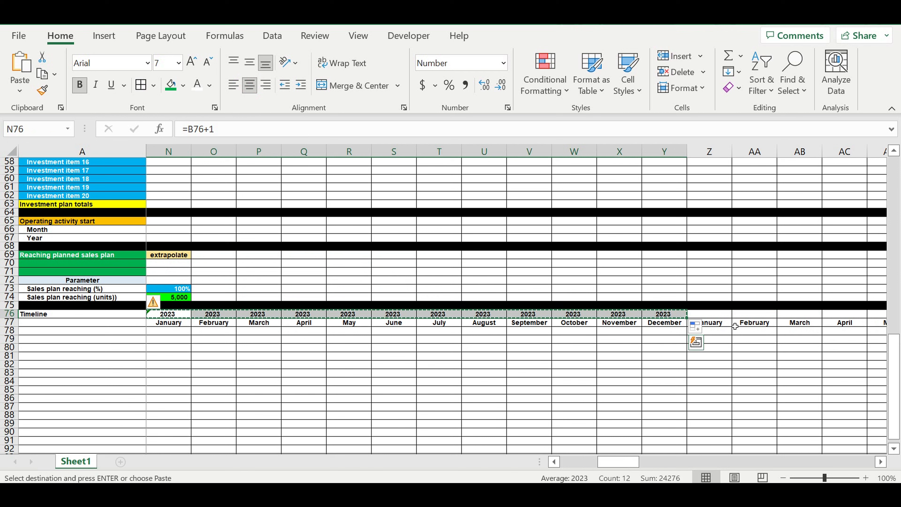
{"action": "left_click", "coordinate": [712, 314]}
{"action": "key", "text": "ctrl+v"}
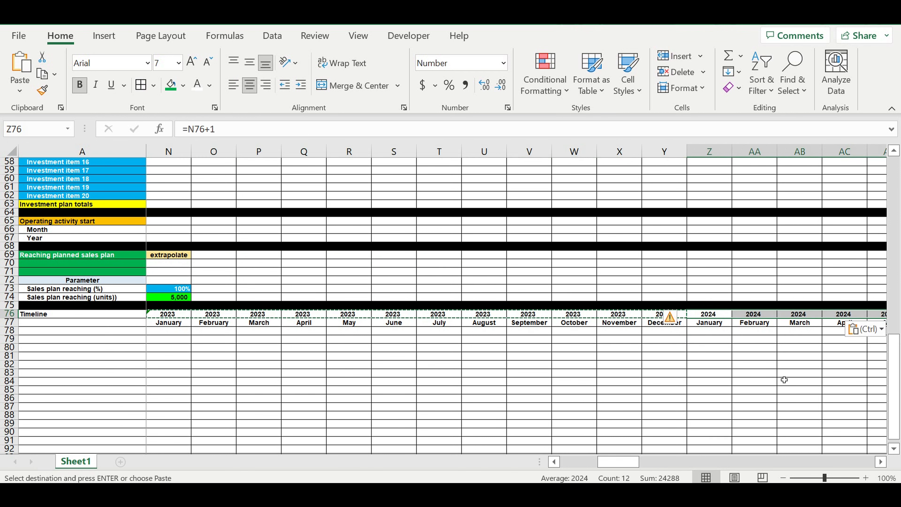
Step: Paste the year block again starting at AL76
{"action": "left_click", "coordinate": [880, 461]}
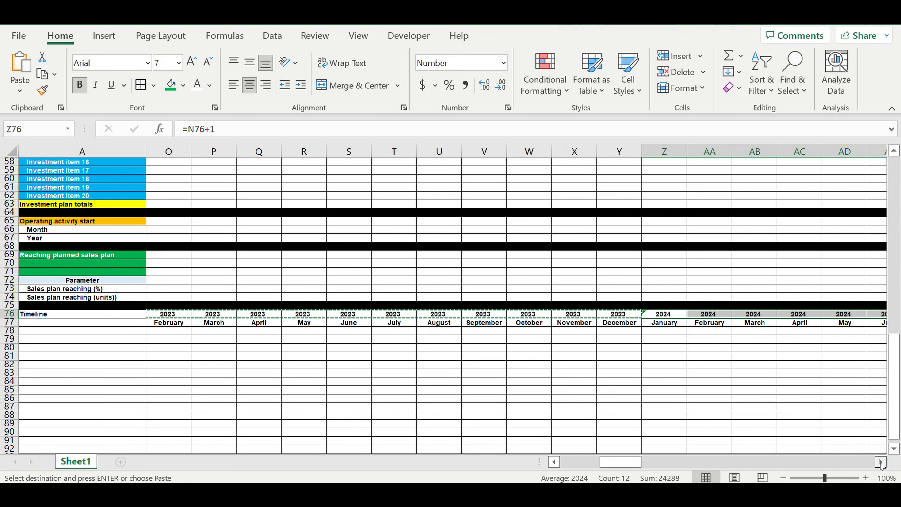
{"action": "left_click", "coordinate": [881, 462]}
{"action": "left_click", "coordinate": [880, 461]}
{"action": "left_click", "coordinate": [881, 462]}
{"action": "left_click", "coordinate": [880, 462]}
{"action": "left_click", "coordinate": [880, 461]}
{"action": "left_click", "coordinate": [881, 463]}
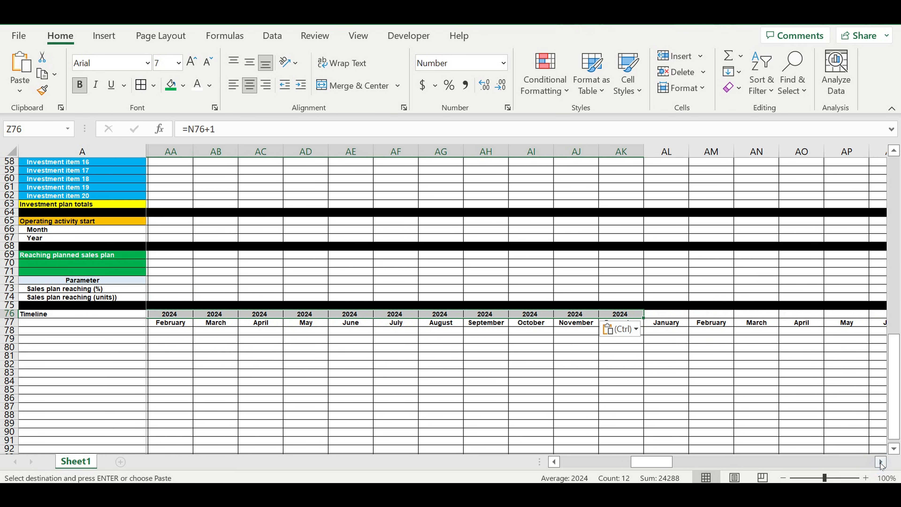
{"action": "left_click", "coordinate": [532, 313]}
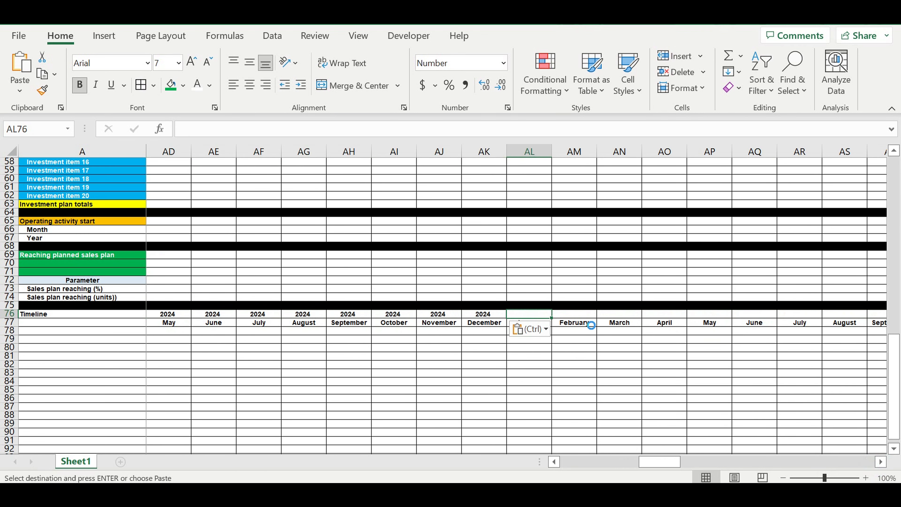
{"action": "key", "text": "ctrl+v"}
Step: Paste the year block again starting at AX76
{"action": "left_click_drag", "start_coordinate": [882, 463], "coordinate": [883, 462]}
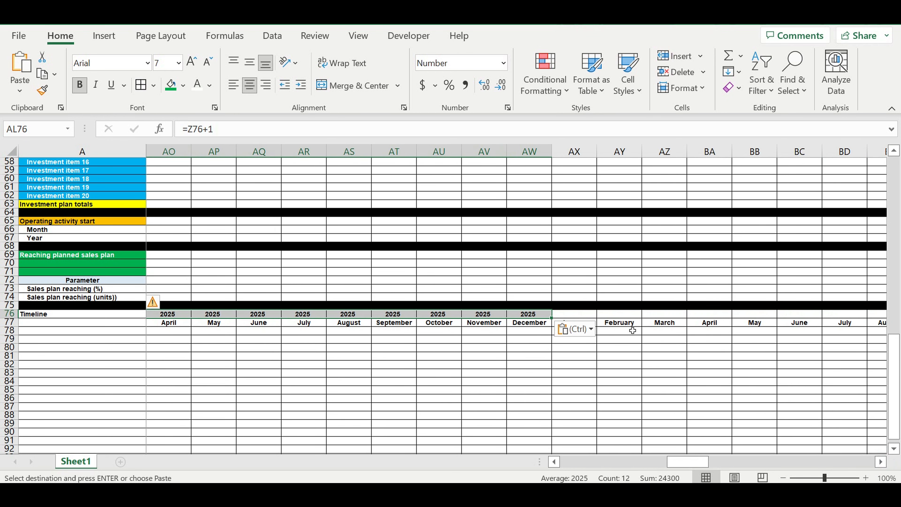
{"action": "left_click", "coordinate": [579, 314]}
{"action": "key", "text": "ctrl+v"}
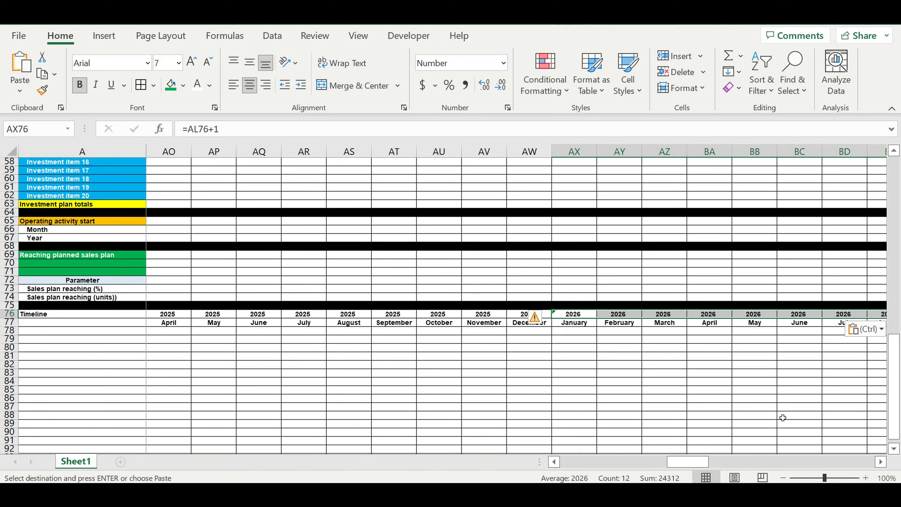
Step: Paste the copied year block starting at BJ76 and again starting at BV76
{"action": "left_click", "coordinate": [881, 462]}
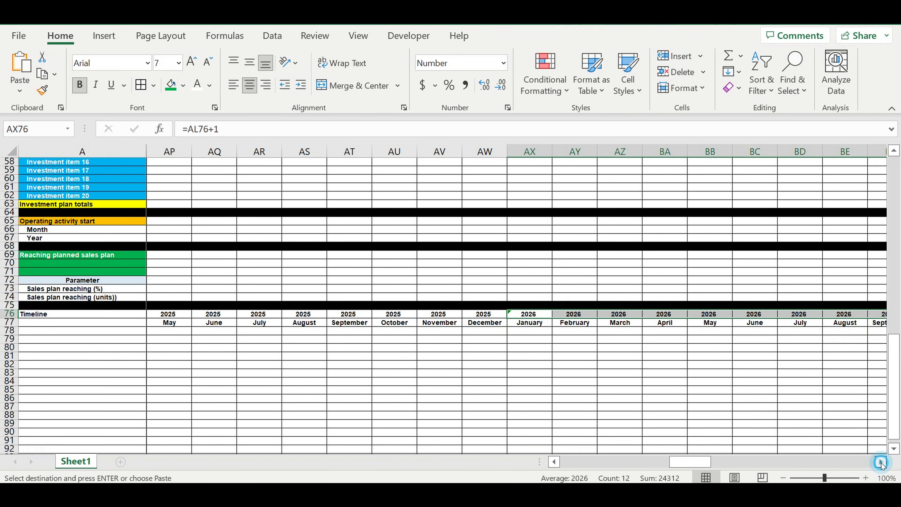
{"action": "left_click_drag", "start_coordinate": [881, 462], "coordinate": [881, 462]}
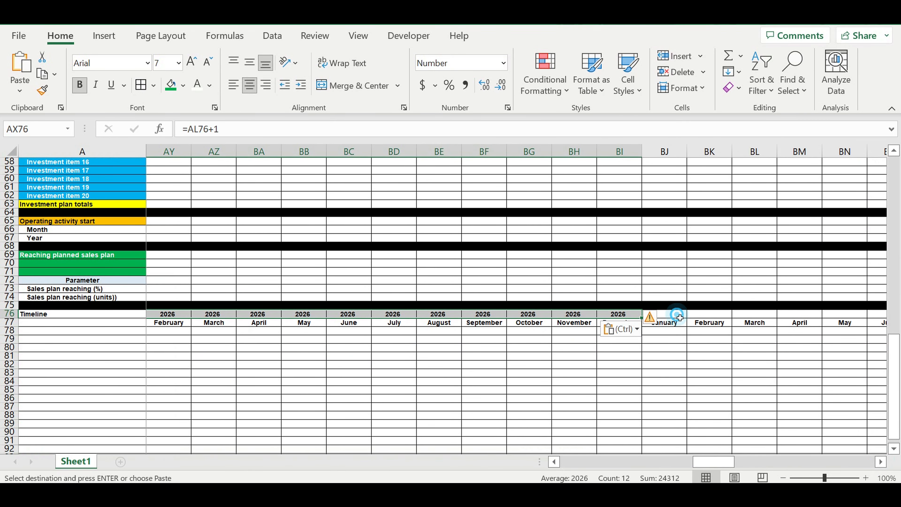
{"action": "left_click", "coordinate": [679, 314]}
{"action": "key", "text": "ctrl+v"}
{"action": "left_click_drag", "start_coordinate": [881, 462], "coordinate": [881, 462]}
{"action": "left_click", "coordinate": [708, 315]}
{"action": "key", "text": "ctrl+v"}
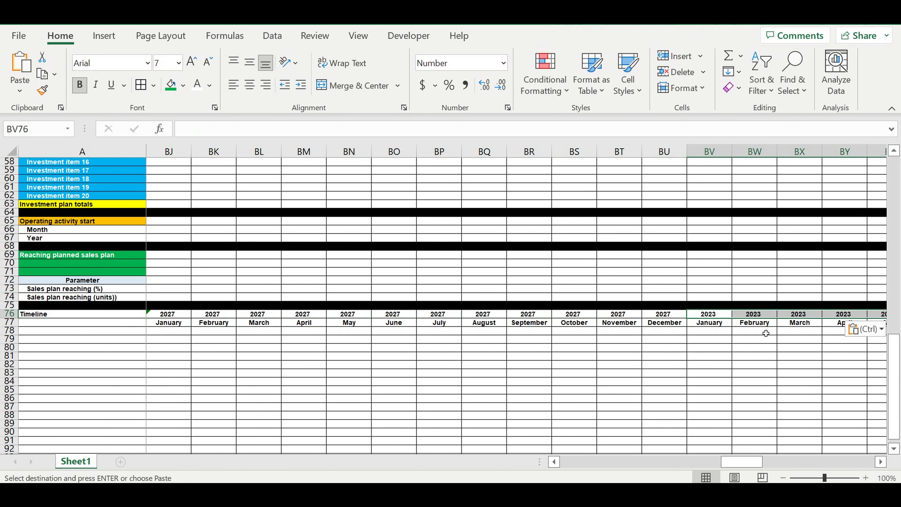
Step: Paste the year block starting at CH76 and again starting at CT76
{"action": "left_click_drag", "start_coordinate": [881, 461], "coordinate": [881, 462]}
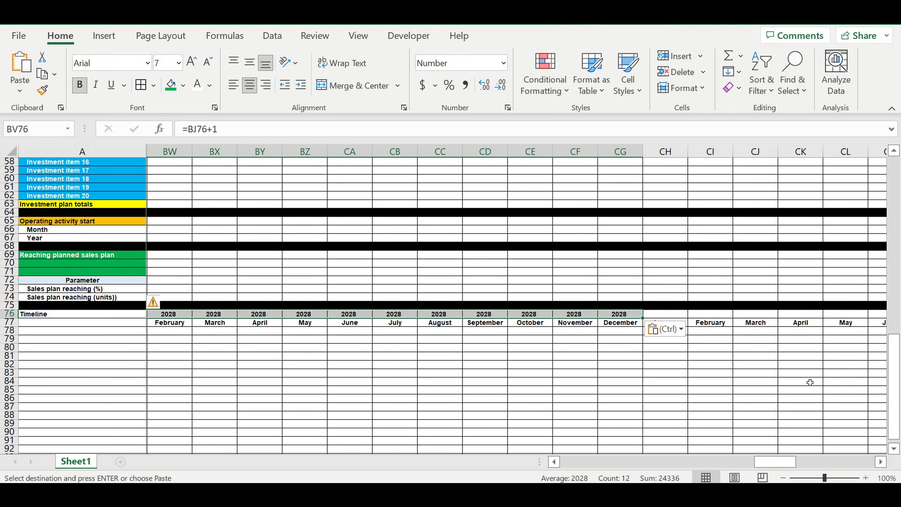
{"action": "left_click", "coordinate": [676, 317]}
{"action": "key", "text": "ctrl+v"}
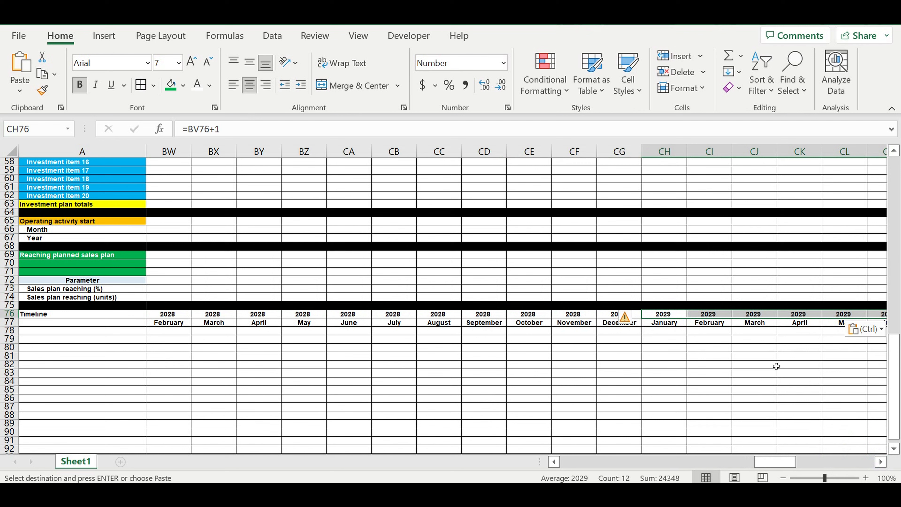
{"action": "left_click_drag", "start_coordinate": [881, 462], "coordinate": [881, 462]}
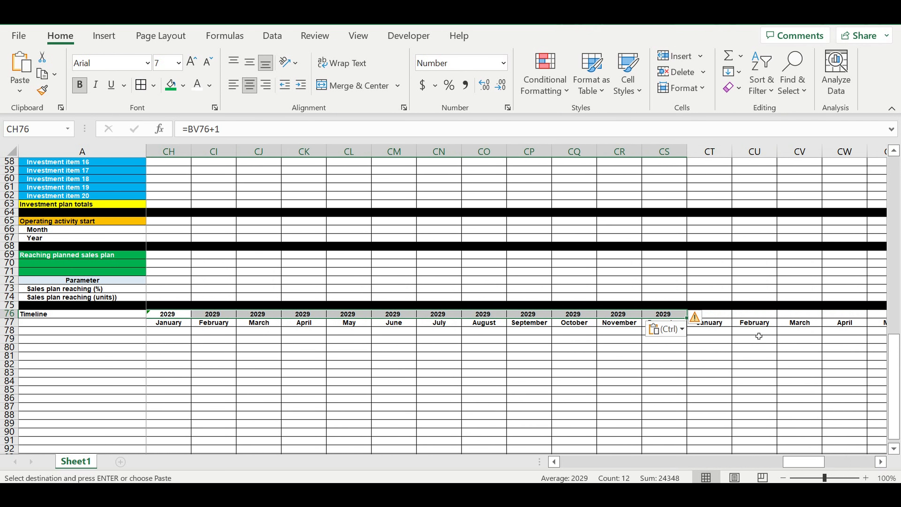
{"action": "left_click", "coordinate": [722, 316]}
{"action": "key", "text": "ctrl+v"}
Step: Paste the year block starting at DF76 to extend the timeline through 2031
{"action": "left_click_drag", "start_coordinate": [881, 461], "coordinate": [882, 464]}
{"action": "left_click", "coordinate": [754, 314]}
{"action": "key", "text": "ctrl+v"}
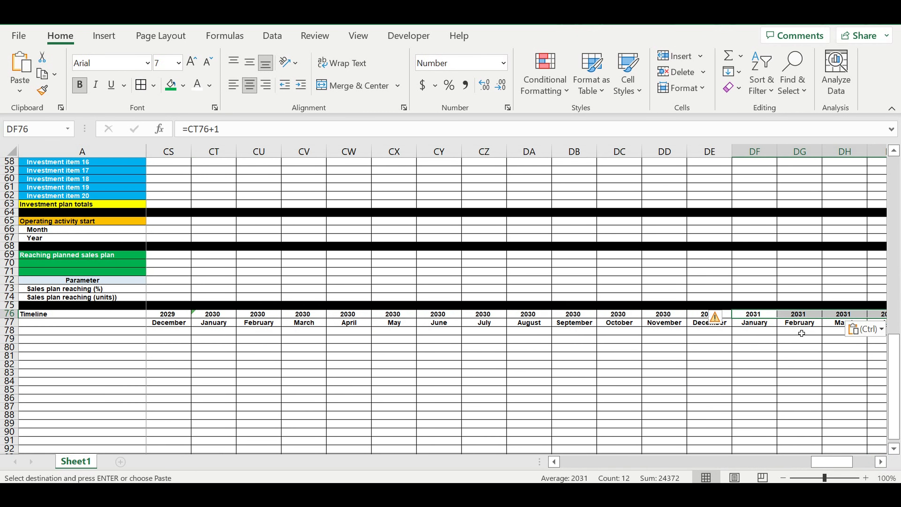
{"action": "left_click_drag", "start_coordinate": [882, 462], "coordinate": [882, 463]}
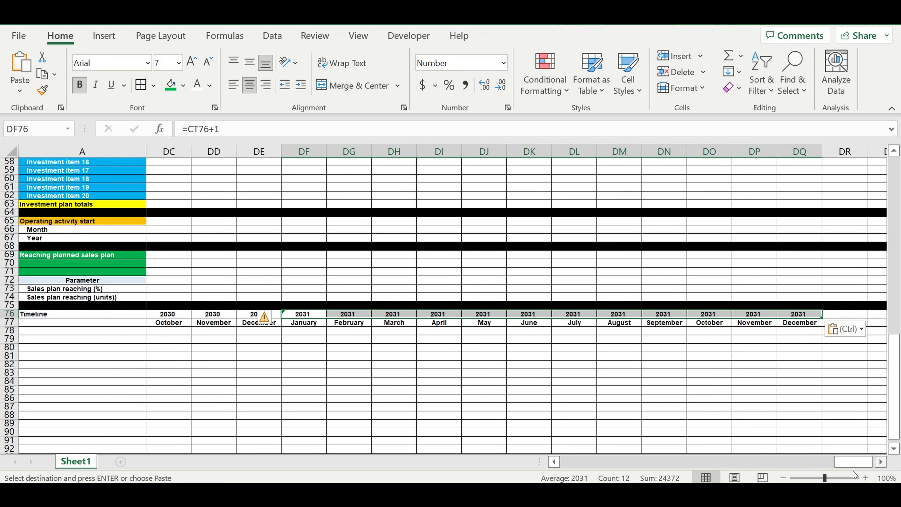
Step: Change the first year in B1 to 2024
{"action": "left_click_drag", "start_coordinate": [474, 446], "coordinate": [417, 446]}
{"action": "left_click_drag", "start_coordinate": [893, 387], "coordinate": [897, 72]}
{"action": "left_click", "coordinate": [255, 162]}
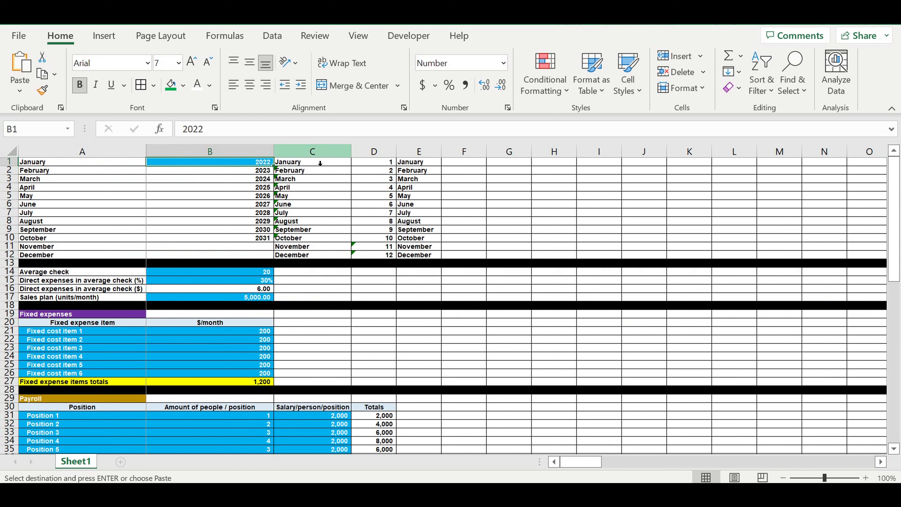
{"action": "key", "text": "F2"}
{"action": "key", "text": "BackSpace"}
{"action": "type", "text": "4"}
{"action": "key", "text": "Return"}
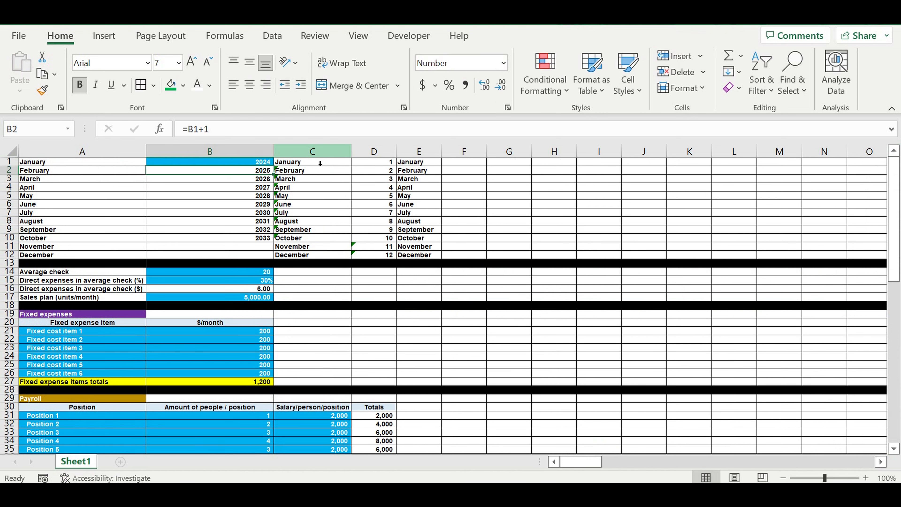
Step: Check how the year list and the timeline row respond to the new start year
{"action": "left_click_drag", "start_coordinate": [240, 174], "coordinate": [237, 237]}
{"action": "scroll", "coordinate": [297, 290], "scroll_direction": "down", "scroll_amount": 19}
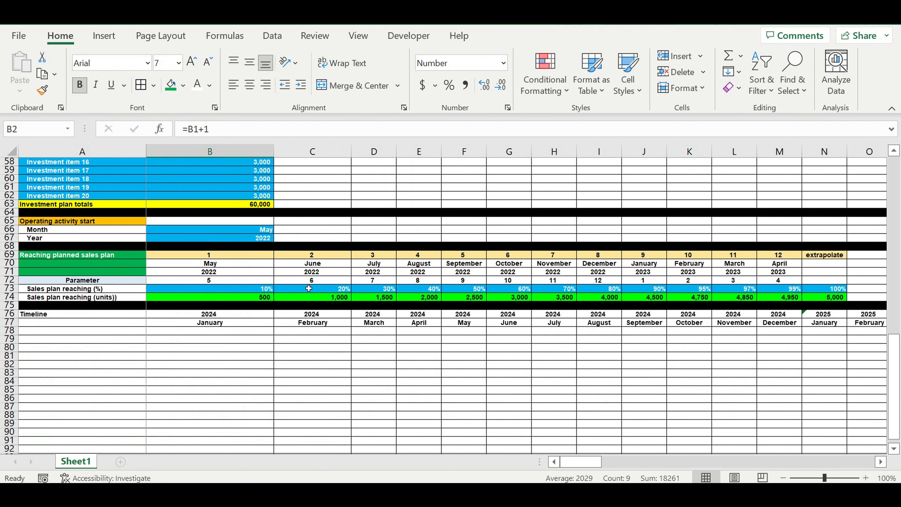
{"action": "scroll", "coordinate": [308, 288], "scroll_direction": "down", "scroll_amount": 2}
{"action": "left_click_drag", "start_coordinate": [258, 264], "coordinate": [887, 271]}
{"action": "left_click_drag", "start_coordinate": [638, 462], "coordinate": [466, 453]}
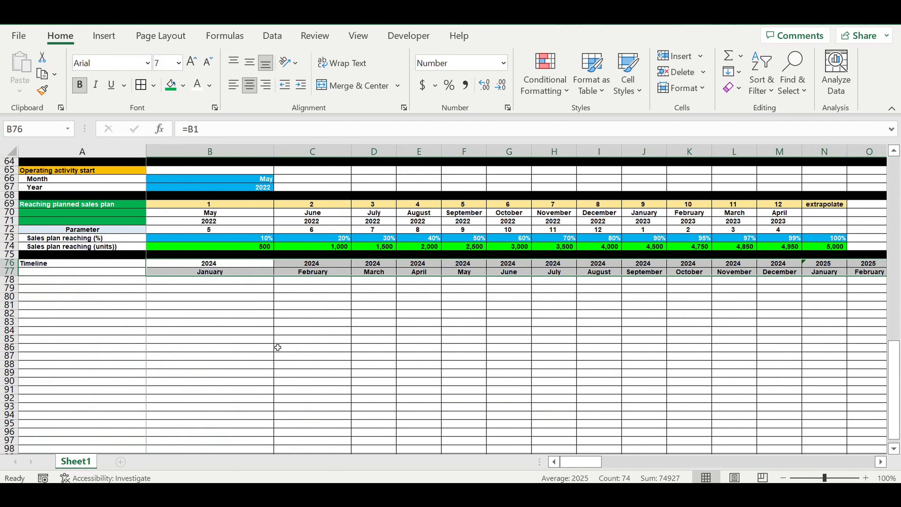
{"action": "left_click", "coordinate": [374, 297]}
{"action": "left_click_drag", "start_coordinate": [895, 405], "coordinate": [874, 34]}
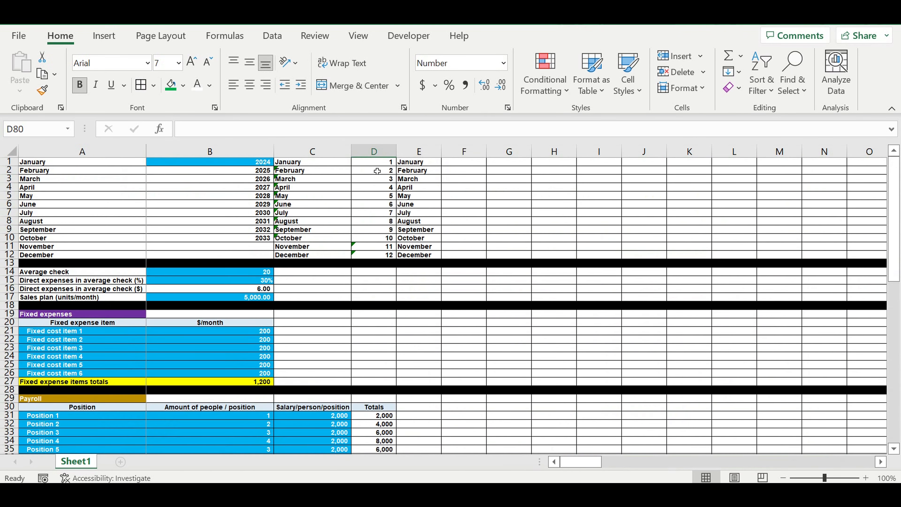
Step: Set the first year in B1 back to 2022
{"action": "left_click", "coordinate": [259, 165]}
{"action": "left_click", "coordinate": [199, 129]}
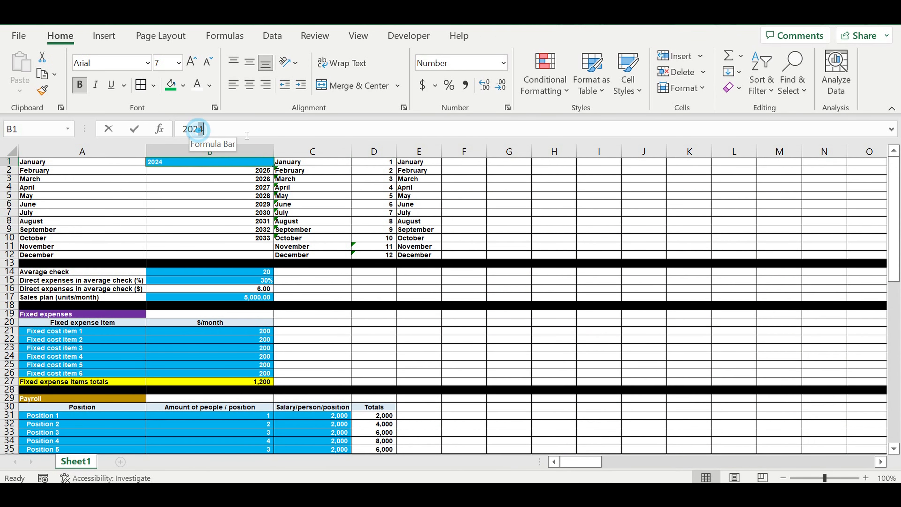
{"action": "key", "text": "BackSpace"}
{"action": "type", "text": "2"}
{"action": "key", "text": "Return"}
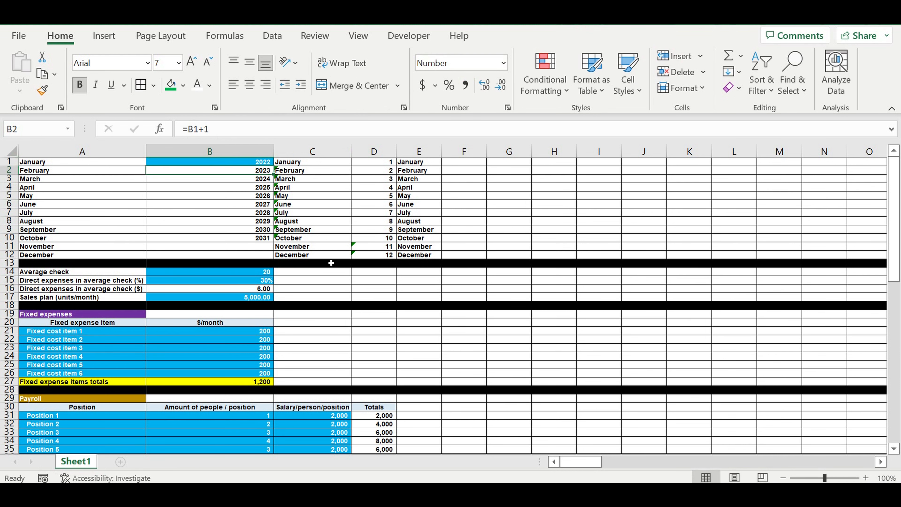
Step: Fill the timeline year cells B76:M76 with a light blue-grey theme colour
{"action": "scroll", "coordinate": [367, 306], "scroll_direction": "down", "scroll_amount": 20}
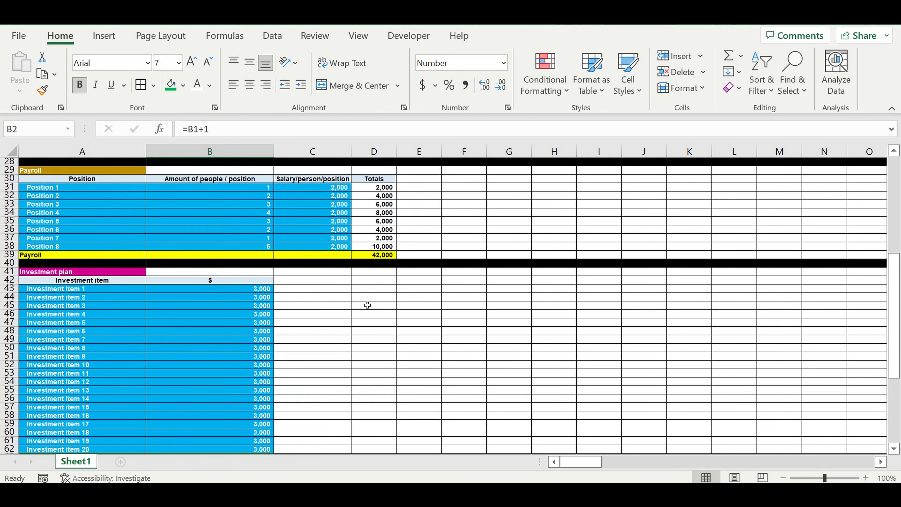
{"action": "scroll", "coordinate": [361, 286], "scroll_direction": "up", "scroll_amount": 3}
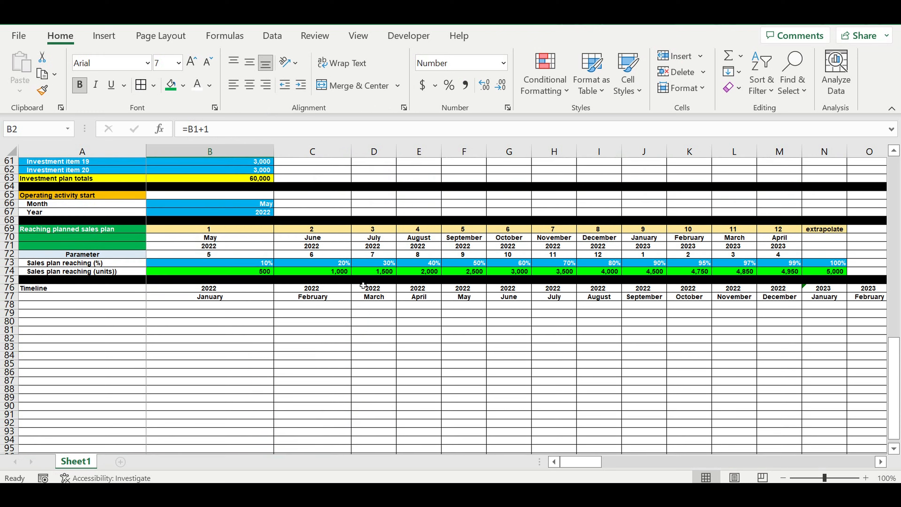
{"action": "left_click_drag", "start_coordinate": [236, 291], "coordinate": [772, 294]}
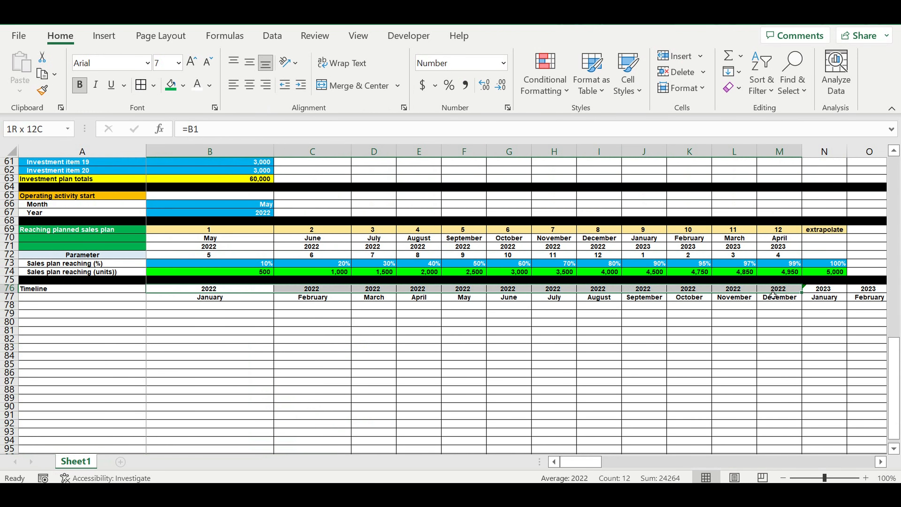
{"action": "left_click", "coordinate": [250, 84]}
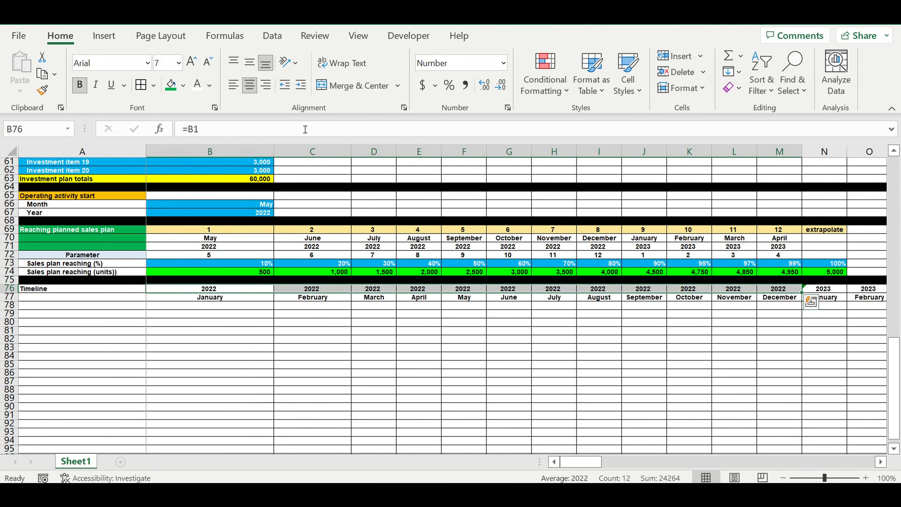
{"action": "left_click", "coordinate": [183, 84]}
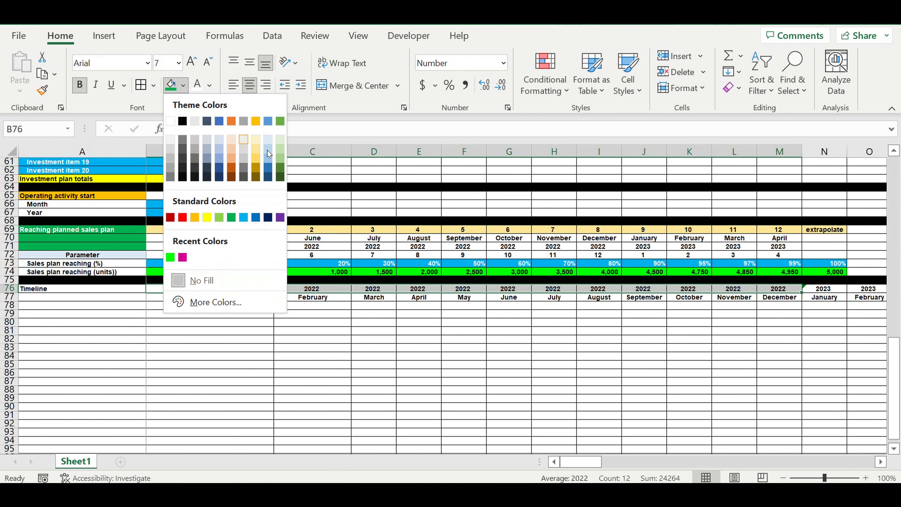
{"action": "left_click", "coordinate": [222, 149]}
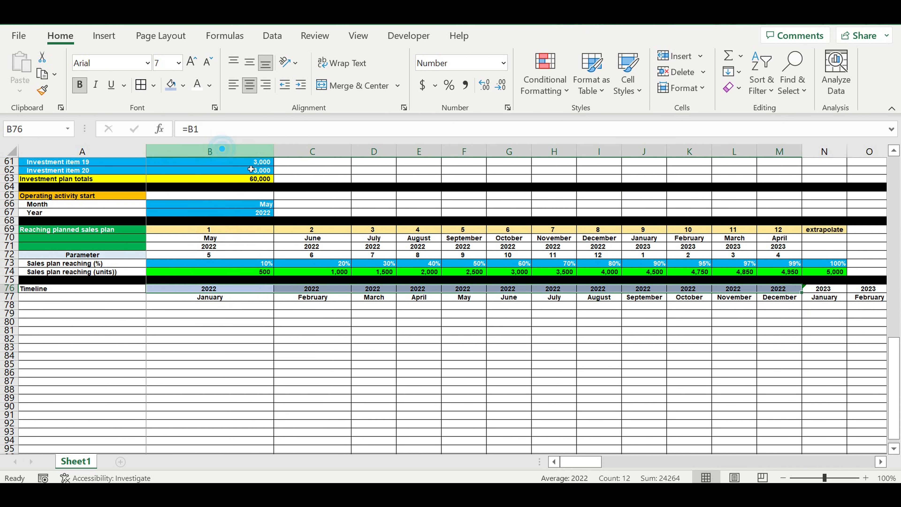
Step: Fill the timeline month cells B77:M77 with a lighter blue-grey shade
{"action": "left_click_drag", "start_coordinate": [235, 298], "coordinate": [770, 302]}
{"action": "left_click", "coordinate": [183, 86]}
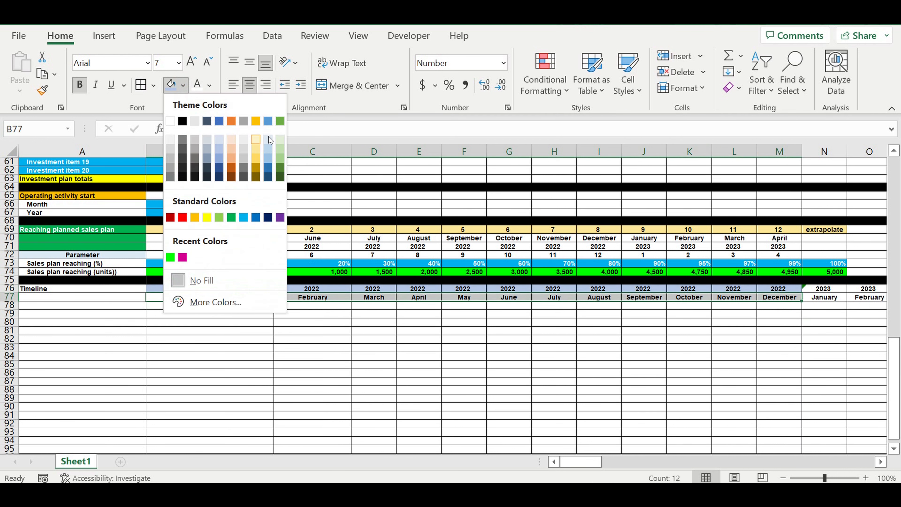
{"action": "left_click", "coordinate": [269, 140]}
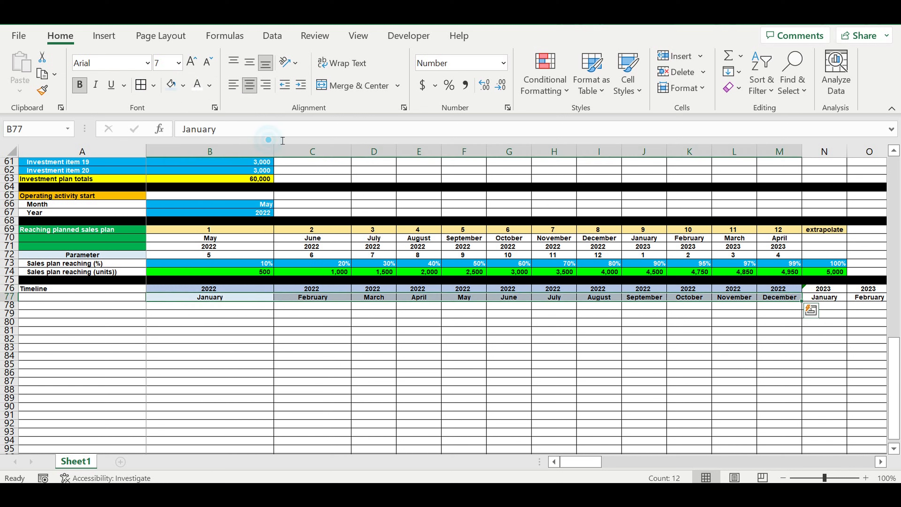
Step: Fill the 2023 timeline cells N76:Y77 with light gold shades for years and months
{"action": "left_click_drag", "start_coordinate": [835, 292], "coordinate": [749, 289]}
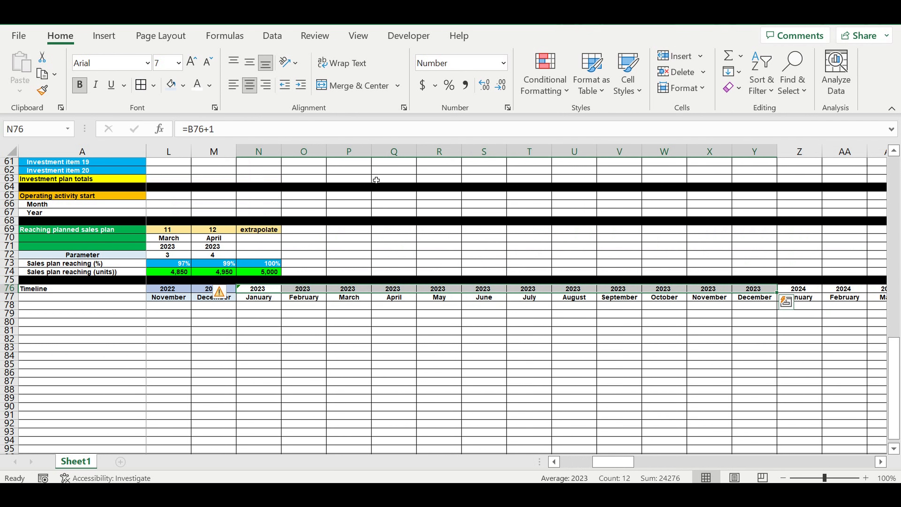
{"action": "left_click", "coordinate": [184, 86]}
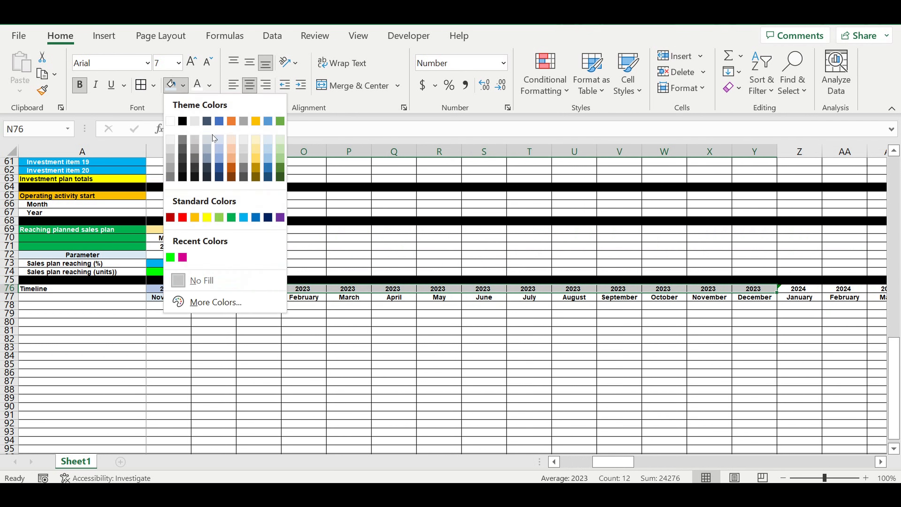
{"action": "left_click", "coordinate": [256, 156]}
{"action": "left_click_drag", "start_coordinate": [754, 302], "coordinate": [268, 300]}
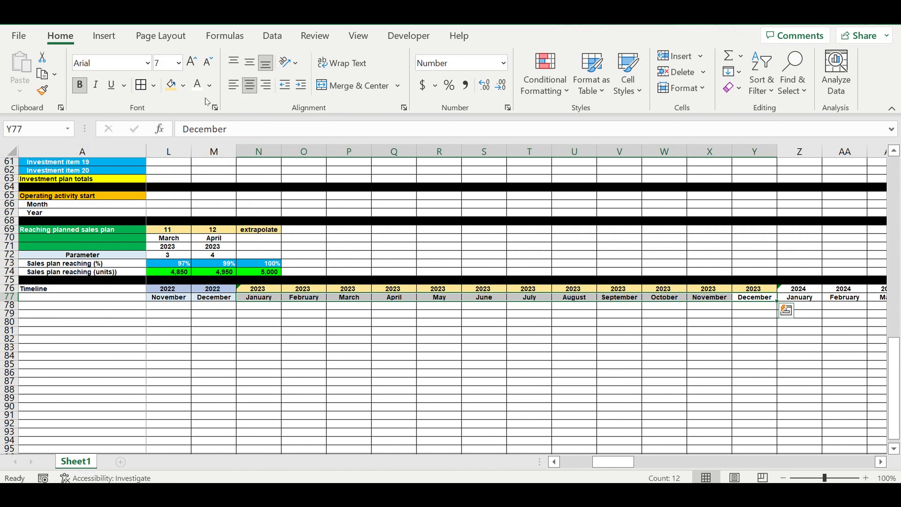
{"action": "left_click", "coordinate": [184, 86]}
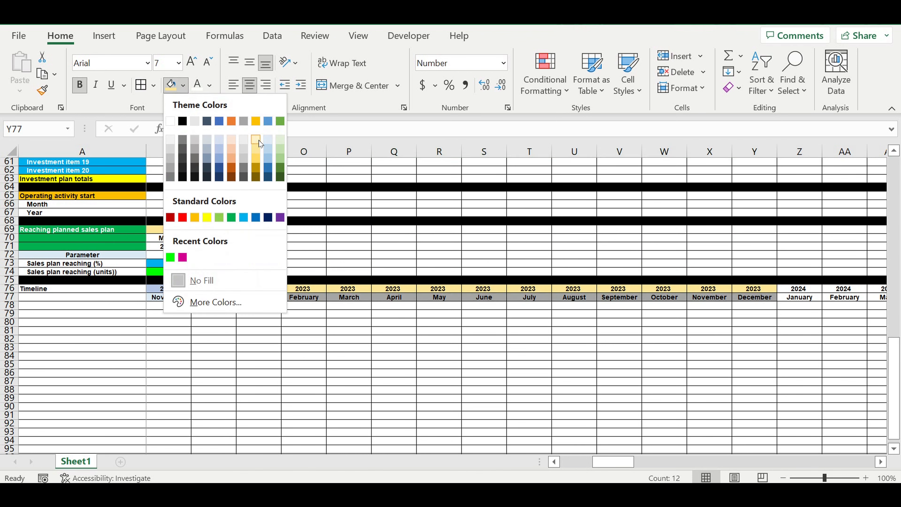
{"action": "left_click", "coordinate": [260, 143]}
Step: Copy the timeline block B76:Y77 and paste only its formatting starting at Z76
{"action": "left_click", "coordinate": [708, 357]}
{"action": "left_click_drag", "start_coordinate": [767, 297], "coordinate": [195, 289]}
{"action": "right_click", "coordinate": [194, 289]}
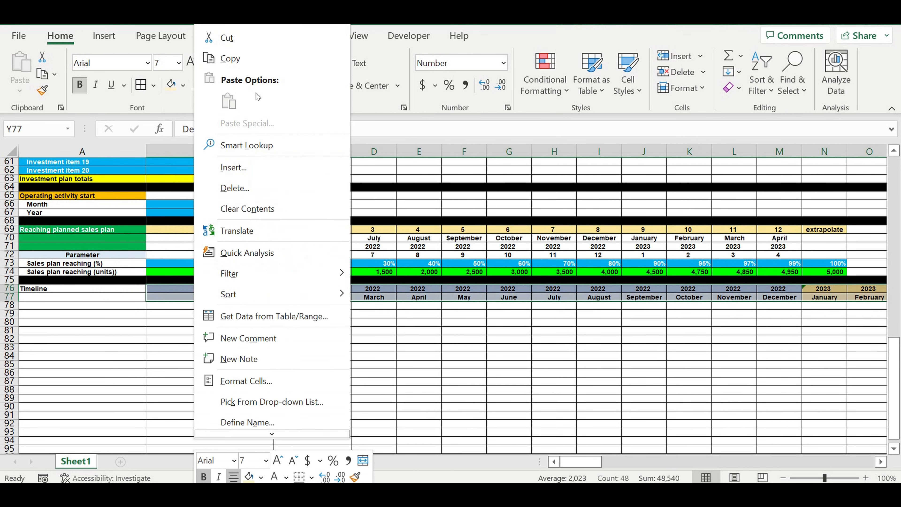
{"action": "left_click", "coordinate": [243, 58]}
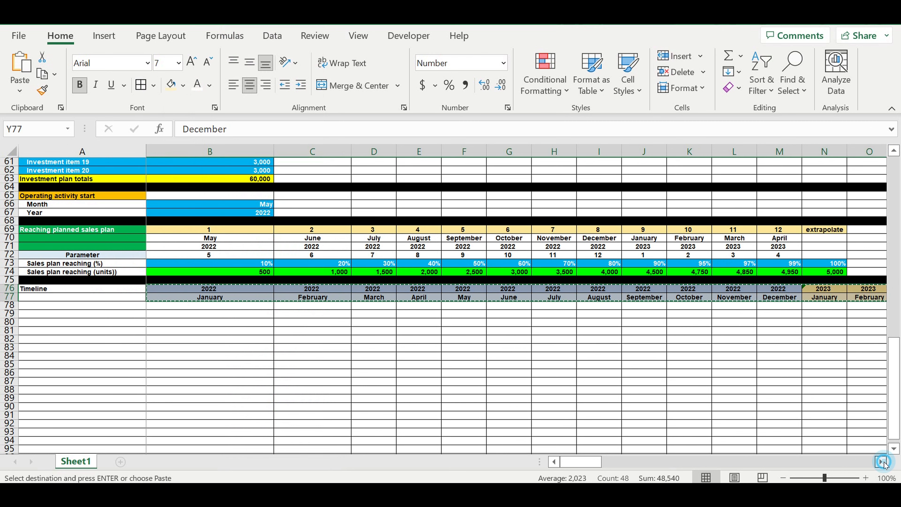
{"action": "left_click", "coordinate": [881, 461]}
{"action": "left_click", "coordinate": [883, 463]}
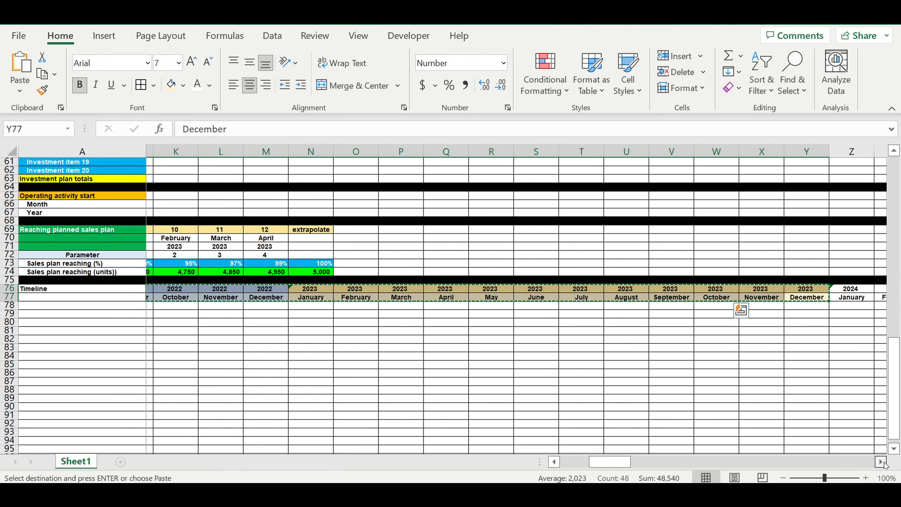
{"action": "left_click", "coordinate": [669, 288]}
{"action": "right_click", "coordinate": [674, 288]}
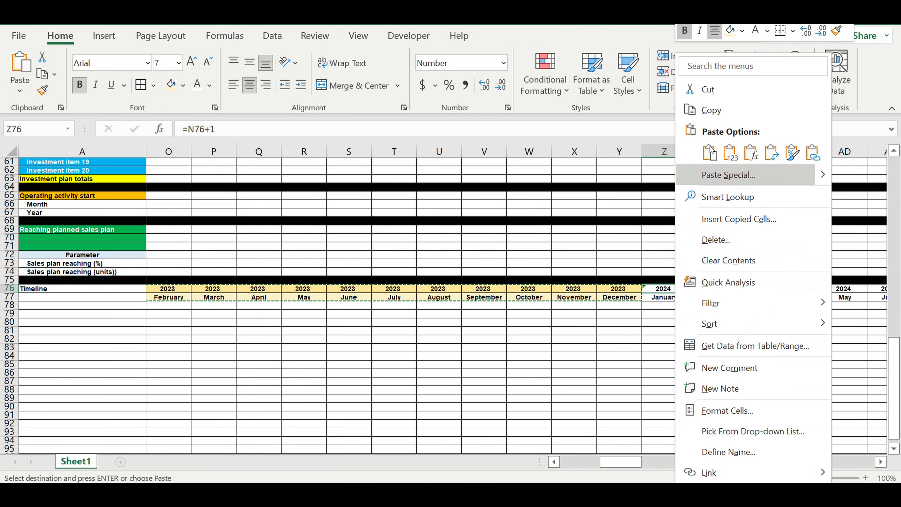
{"action": "left_click", "coordinate": [792, 153]}
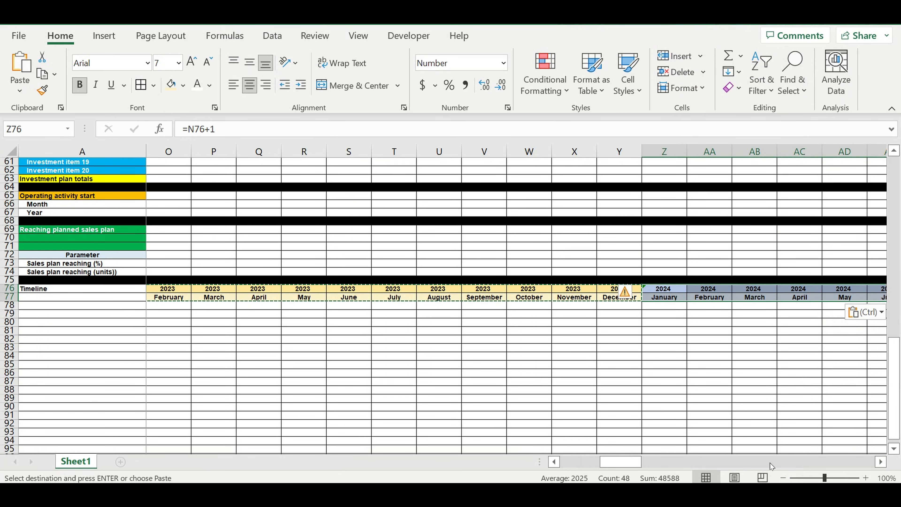
Step: Paste the copied timeline and its formatting starting at AX76
{"action": "left_click", "coordinate": [634, 463]}
{"action": "left_click_drag", "start_coordinate": [651, 460], "coordinate": [695, 458]}
{"action": "left_click", "coordinate": [194, 291]}
{"action": "key", "text": "ctrl+v"}
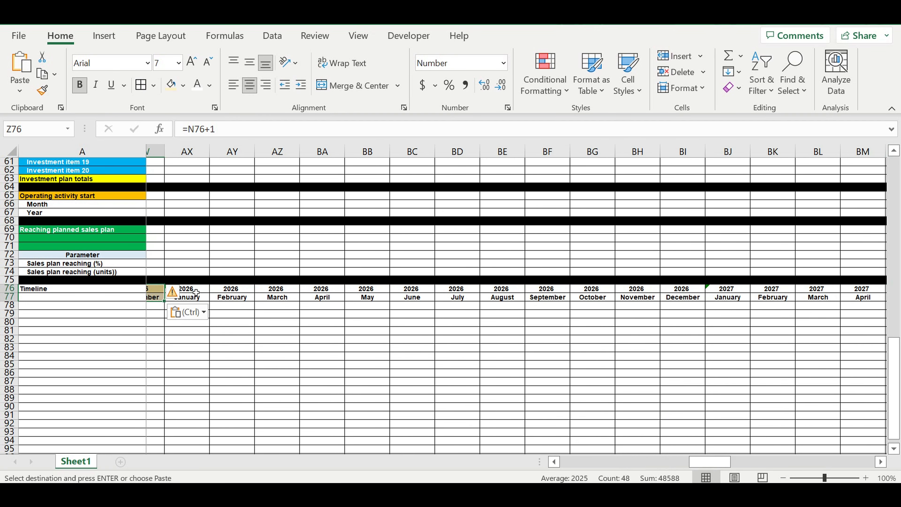
{"action": "right_click", "coordinate": [194, 292]}
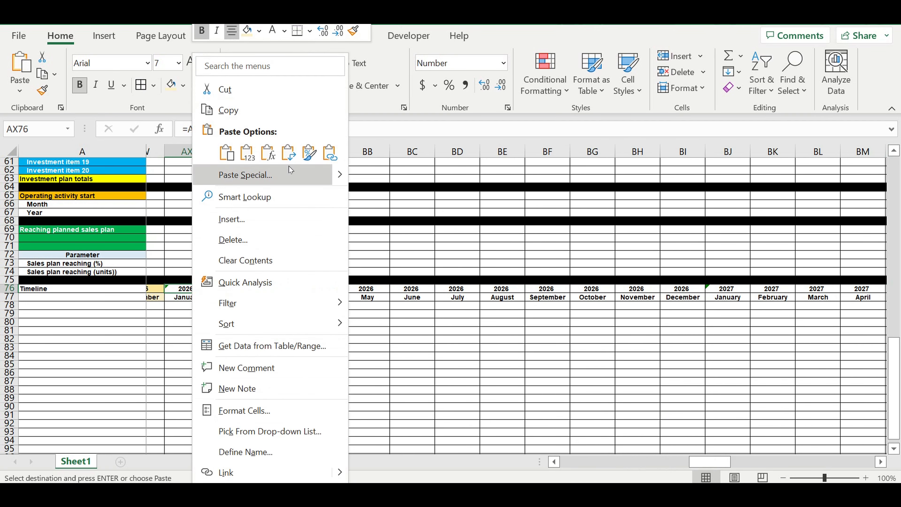
{"action": "left_click", "coordinate": [309, 153]}
{"action": "left_click_drag", "start_coordinate": [714, 467], "coordinate": [770, 461]}
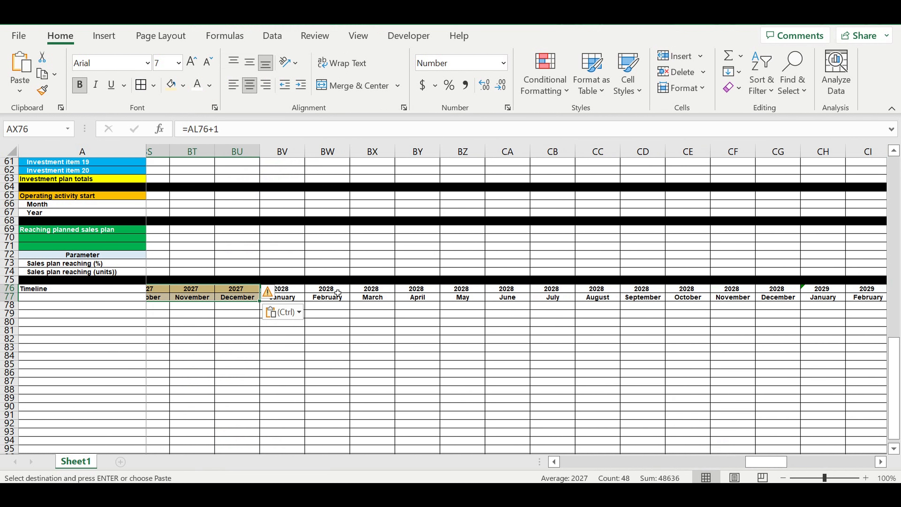
Step: Paste only the copied timeline formatting at BV76 and again at CT76
{"action": "left_click", "coordinate": [291, 290]}
{"action": "right_click", "coordinate": [291, 290]}
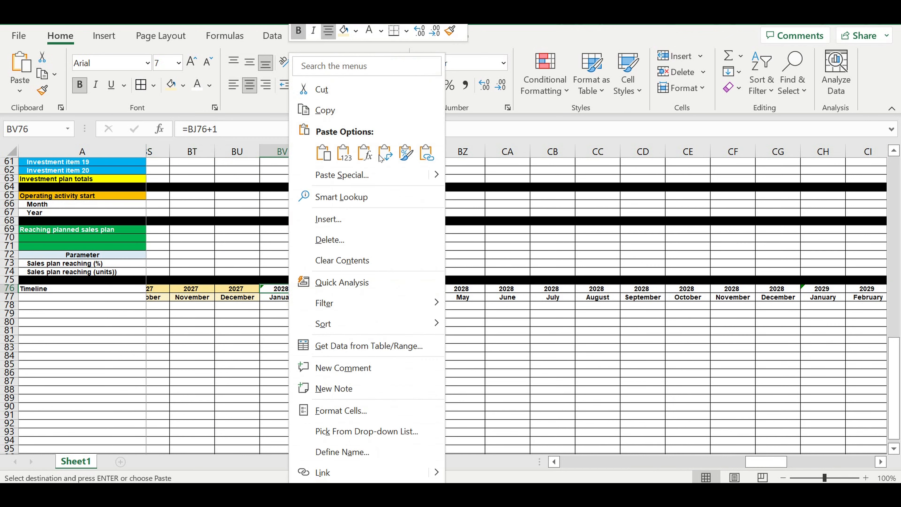
{"action": "left_click", "coordinate": [409, 153]}
{"action": "left_click_drag", "start_coordinate": [771, 462], "coordinate": [827, 460]}
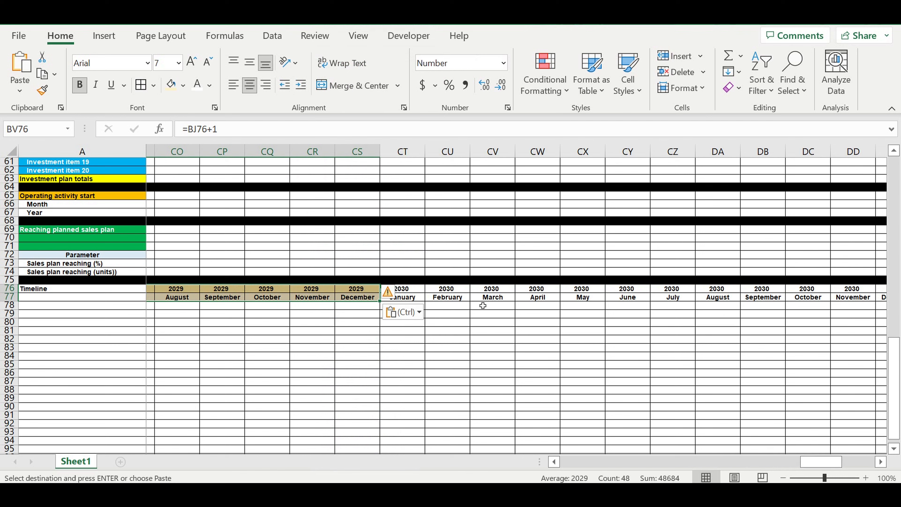
{"action": "left_click", "coordinate": [408, 290]}
{"action": "right_click", "coordinate": [408, 291]}
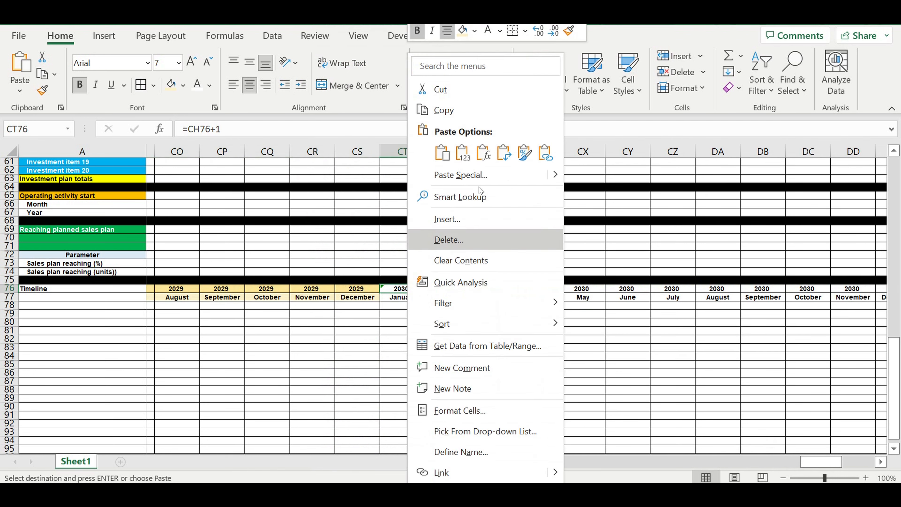
{"action": "left_click", "coordinate": [524, 150]}
Step: Enter the label Parameter in cell A77
{"action": "left_click_drag", "start_coordinate": [813, 462], "coordinate": [398, 473]}
{"action": "left_click", "coordinate": [121, 347]}
{"action": "left_click", "coordinate": [105, 288]}
{"action": "left_click", "coordinate": [103, 298]}
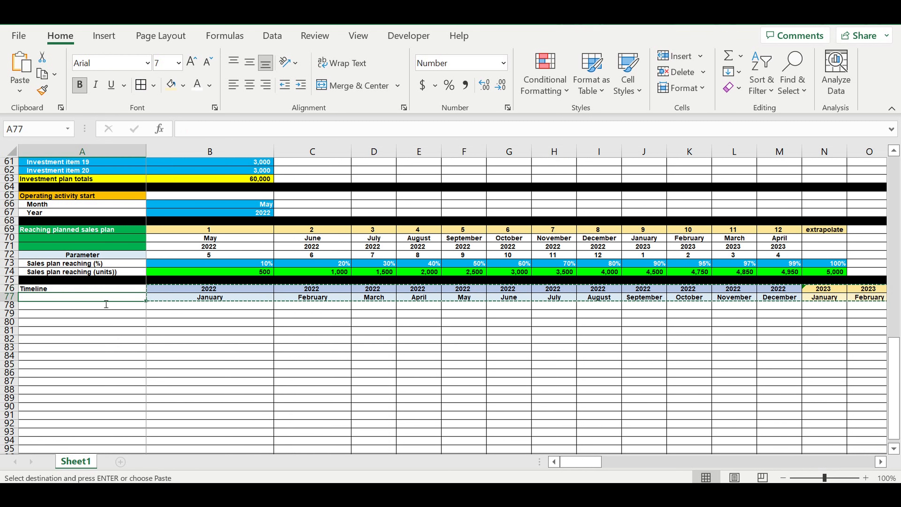
{"action": "type", "text": "[pa"}
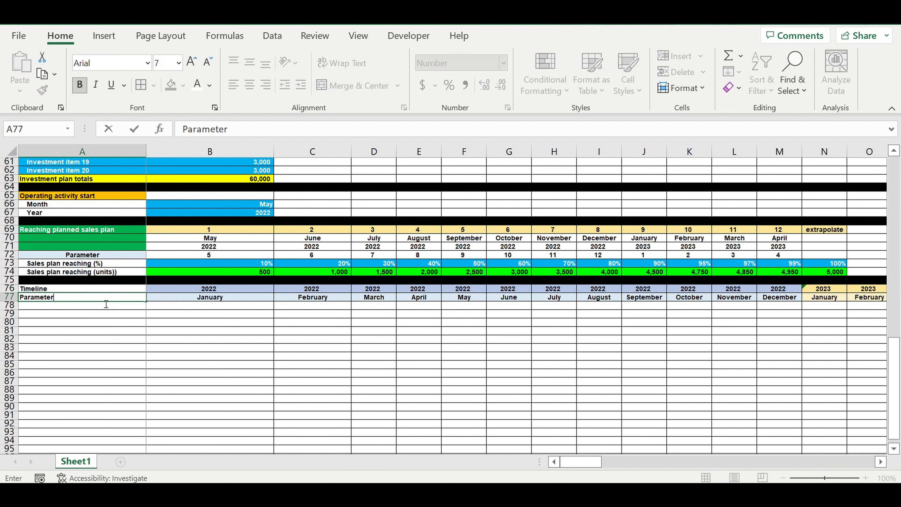
{"action": "key", "text": "Return"}
Step: Fill the Timeline label cell A76 with a cyan colour from the custom colour palette
{"action": "left_click", "coordinate": [77, 288]}
{"action": "left_click", "coordinate": [183, 89]}
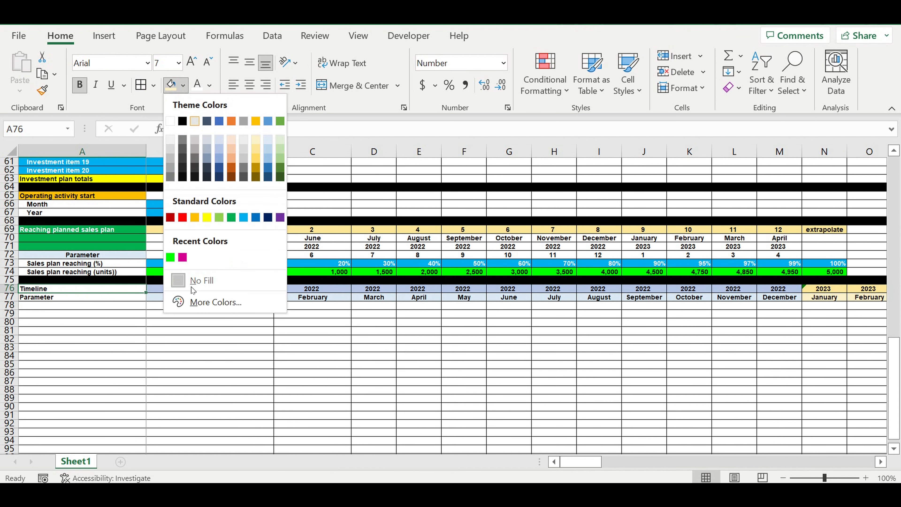
{"action": "left_click", "coordinate": [206, 302]}
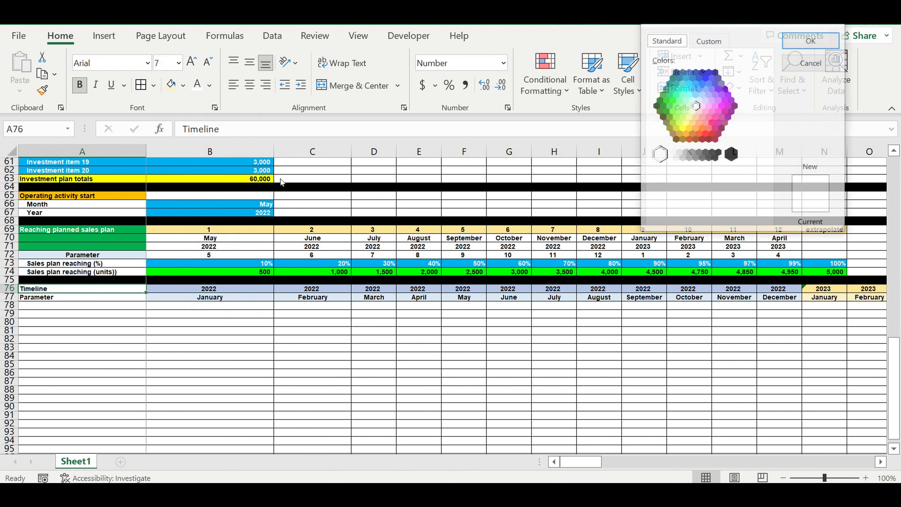
{"action": "left_click", "coordinate": [694, 95]}
{"action": "left_click", "coordinate": [811, 40]}
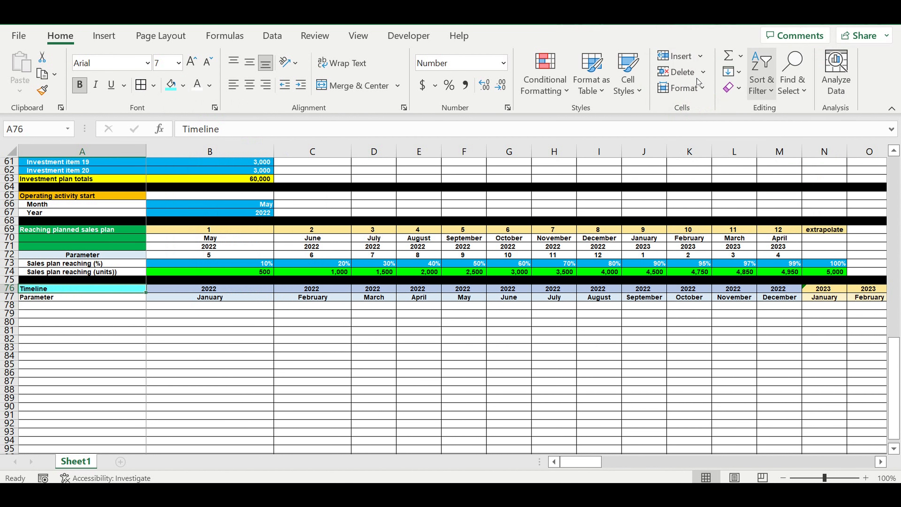
Step: Center the Parameter label in A77 and fill it with a light blue shade
{"action": "left_click", "coordinate": [78, 297]}
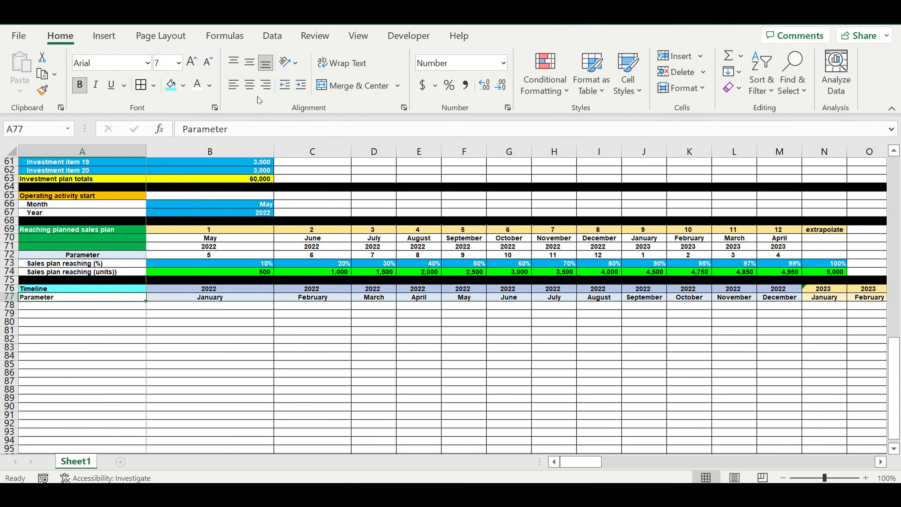
{"action": "left_click", "coordinate": [249, 85]}
{"action": "left_click", "coordinate": [183, 86]}
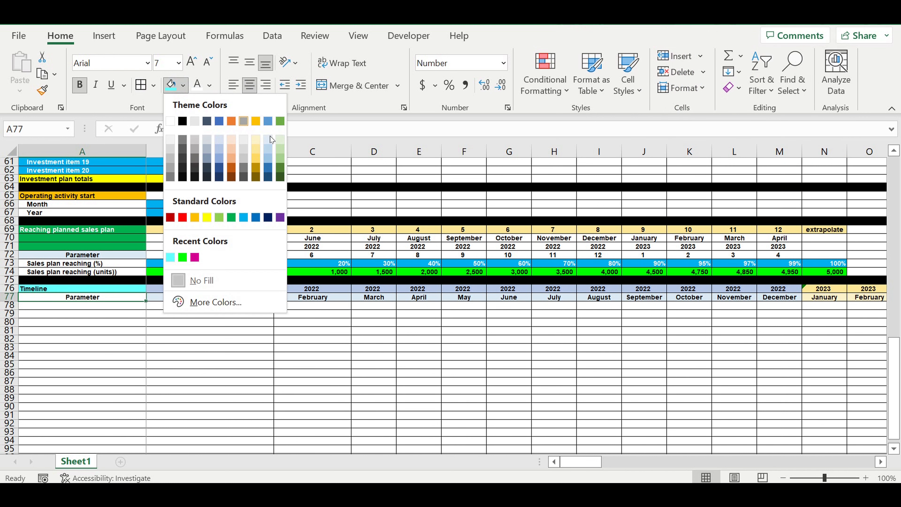
{"action": "left_click", "coordinate": [269, 140]}
Step: Enter the label Operating activity start (0-1-0) in cell A78
{"action": "left_click", "coordinate": [167, 332]}
{"action": "left_click", "coordinate": [117, 306]}
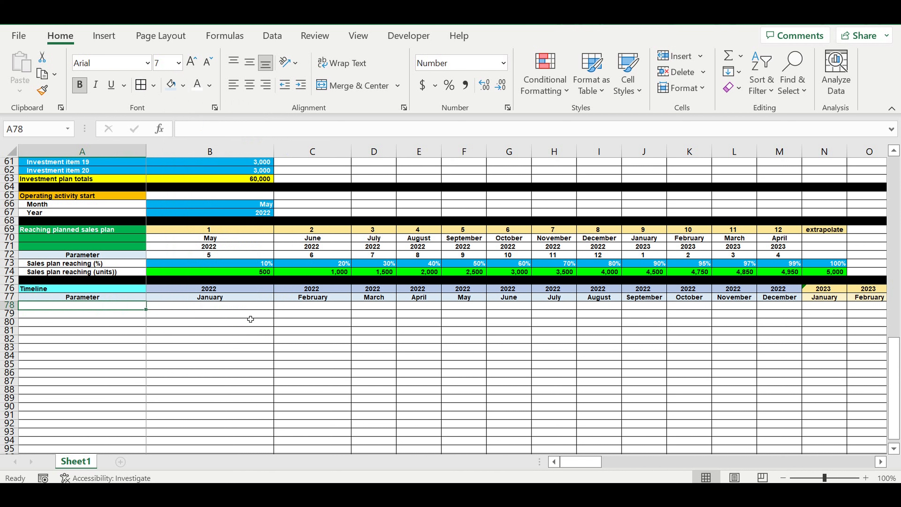
{"action": "left_click", "coordinate": [226, 330]}
{"action": "left_click", "coordinate": [124, 307]}
{"action": "type", "text": "Operating activity start (0-1-0"}
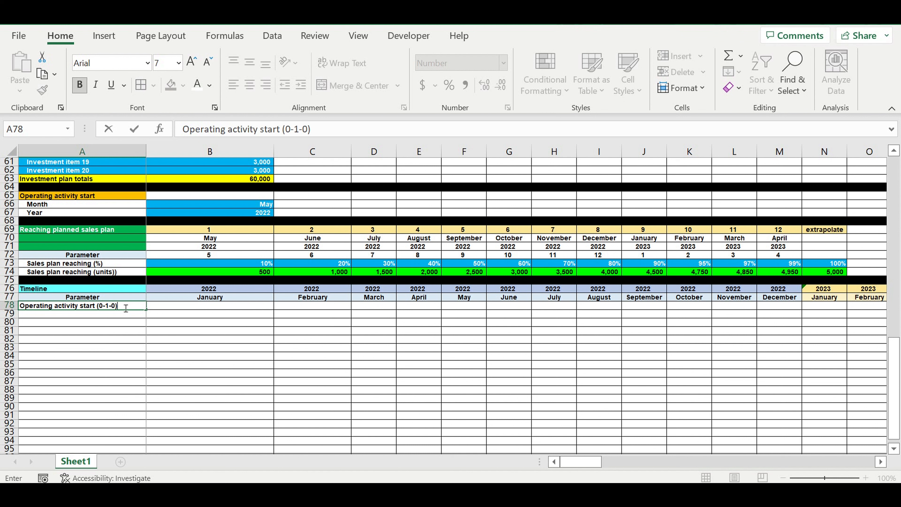
{"action": "key", "text": "Return"}
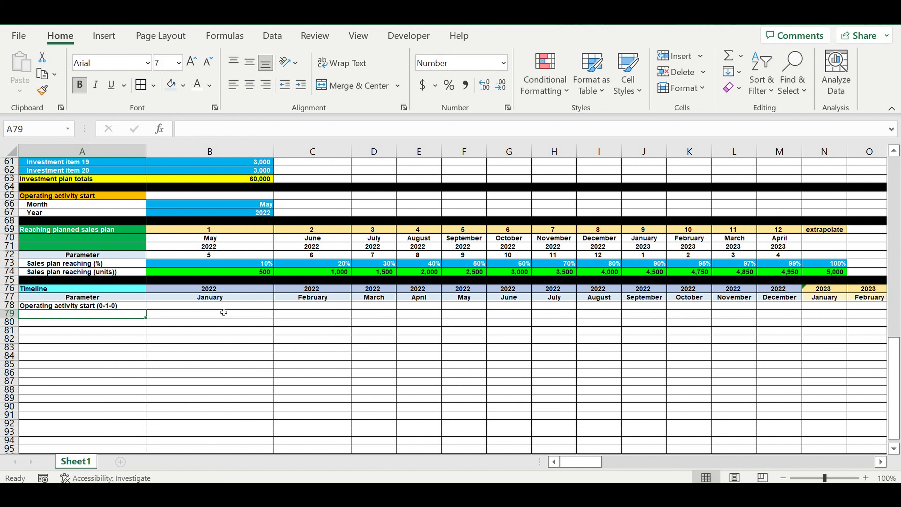
Step: Enter the formula =IF(AND(B76=$B$67,B77=$B$66),1,0) in B78 to flag the operating start month
{"action": "left_click", "coordinate": [219, 305]}
{"action": "type", "text": "="}
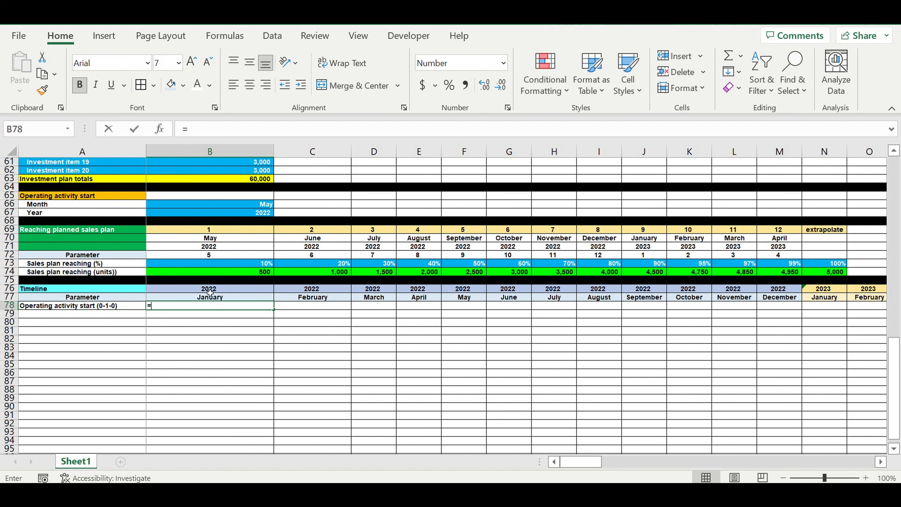
{"action": "type", "text": "if("}
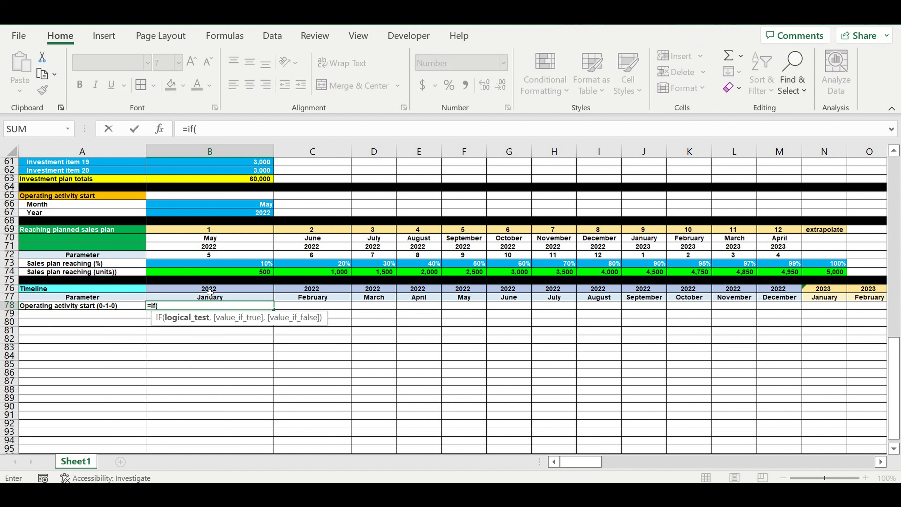
{"action": "type", "text": "and("}
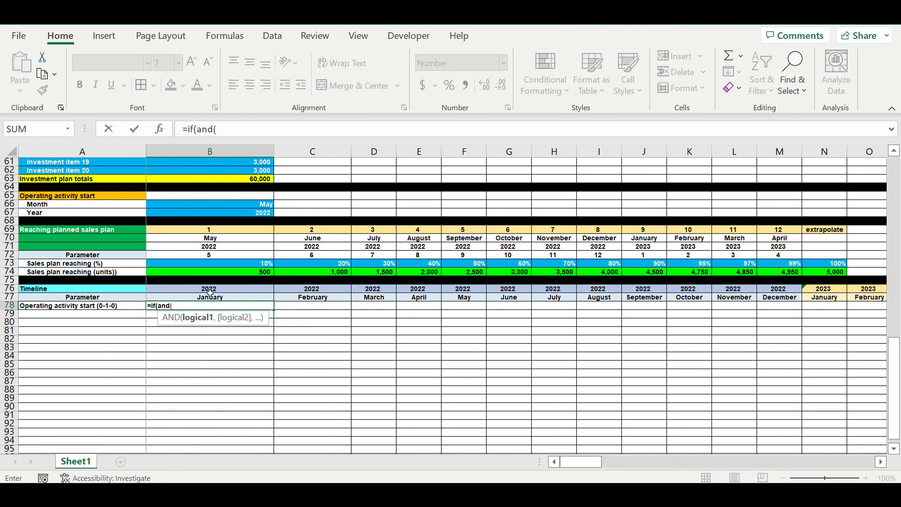
{"action": "left_click", "coordinate": [210, 290]}
{"action": "type", "text": "="}
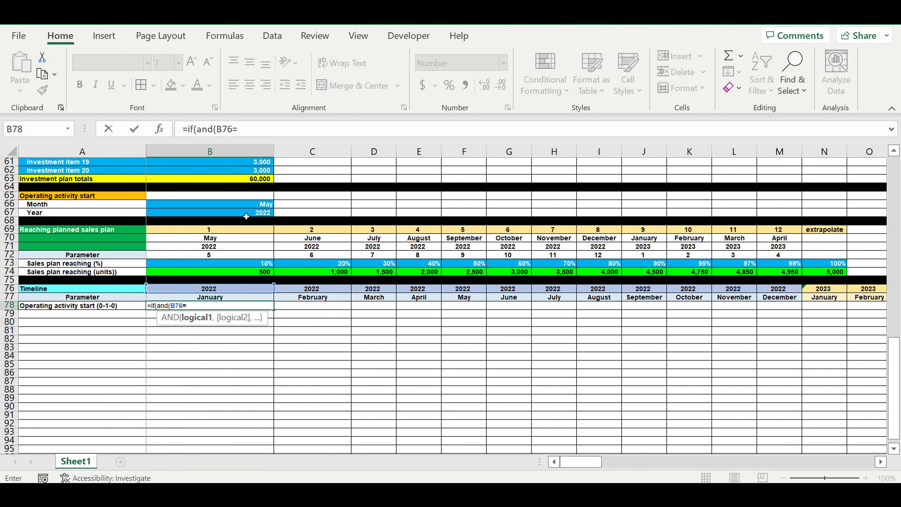
{"action": "left_click", "coordinate": [246, 216]}
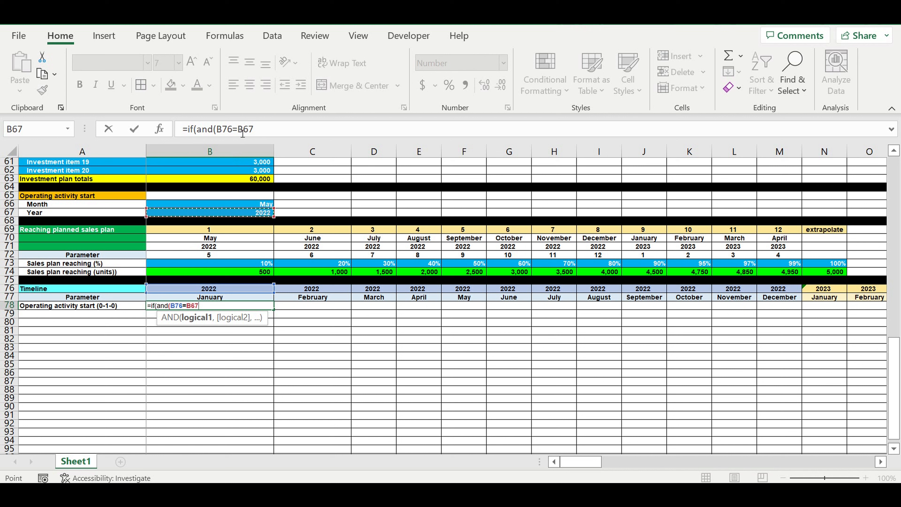
{"action": "left_click", "coordinate": [238, 129]}
{"action": "type", "text": "$"}
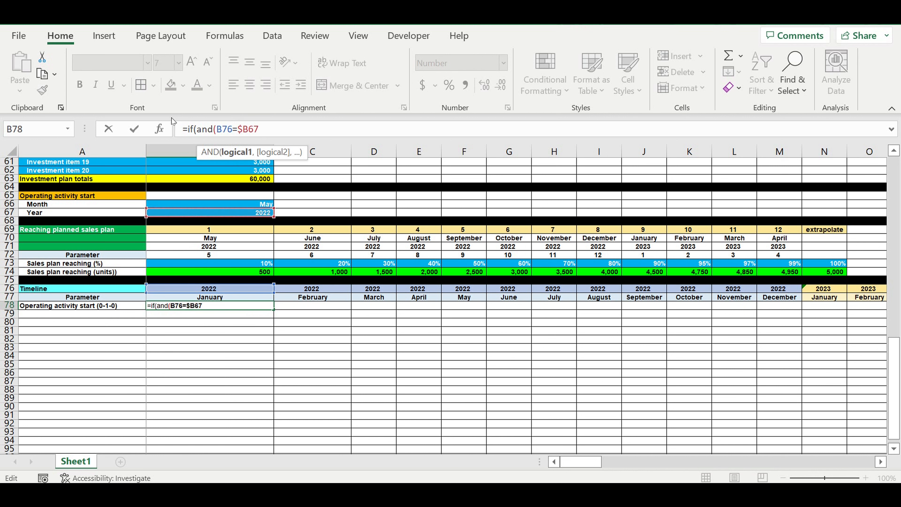
{"action": "key", "text": "Right"}
{"action": "type", "text": "$"}
{"action": "key", "text": "Right"}
{"action": "key", "text": "Right"}
{"action": "type", "text": ","}
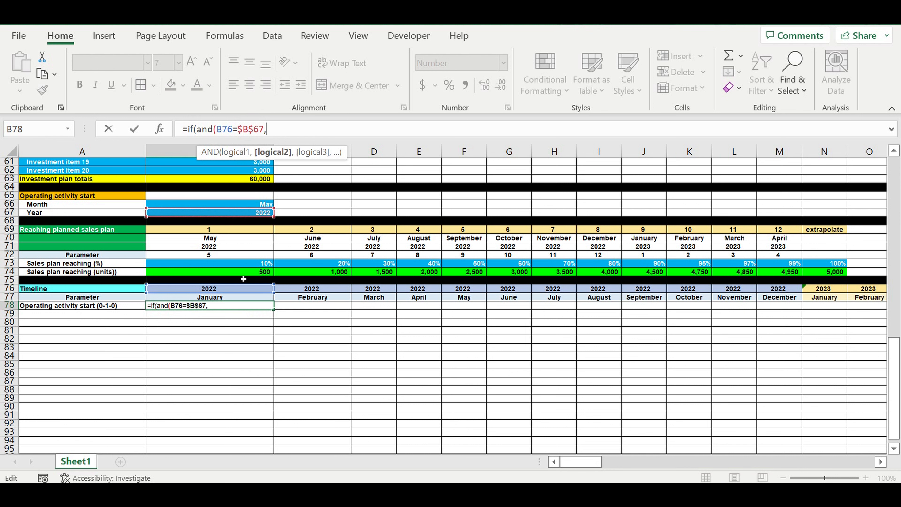
{"action": "left_click", "coordinate": [214, 299]}
{"action": "type", "text": "="}
{"action": "left_click", "coordinate": [254, 204]}
{"action": "left_click", "coordinate": [288, 131]}
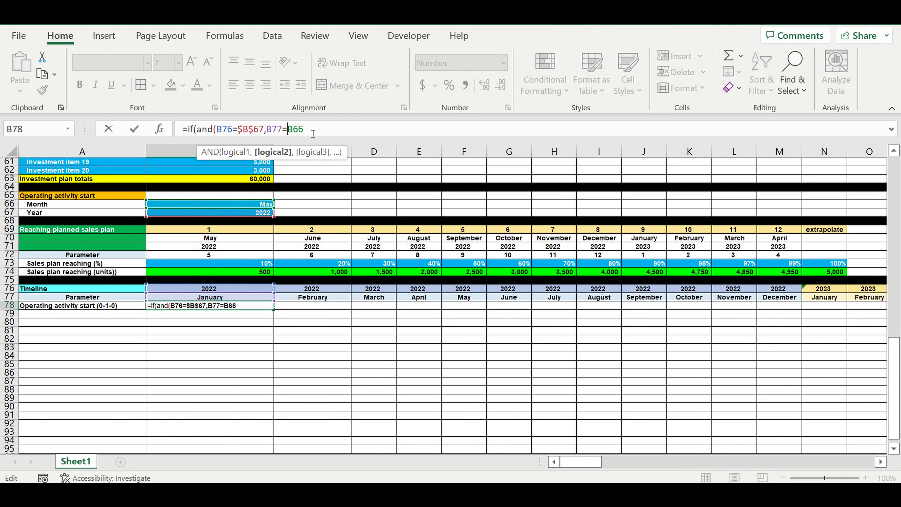
{"action": "type", "text": "$"}
{"action": "key", "text": "Right"}
{"action": "type", "text": "$"}
{"action": "left_click", "coordinate": [329, 129]}
{"action": "type", "text": ",1,"}
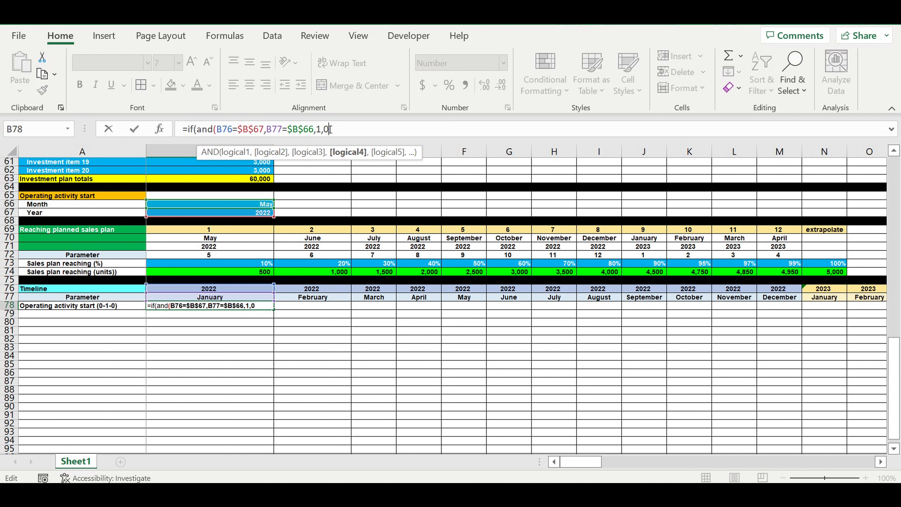
{"action": "left_click", "coordinate": [316, 129]}
{"action": "key", "text": "Left"}
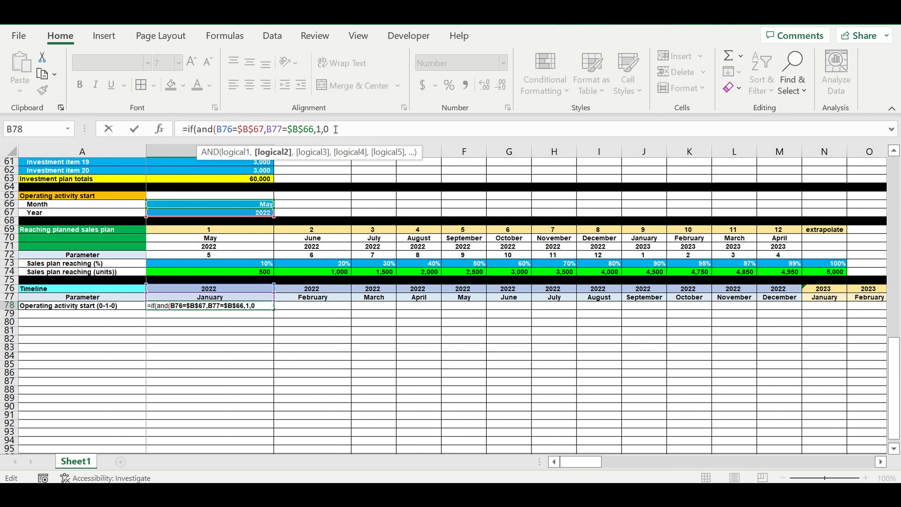
{"action": "type", "text": ")"}
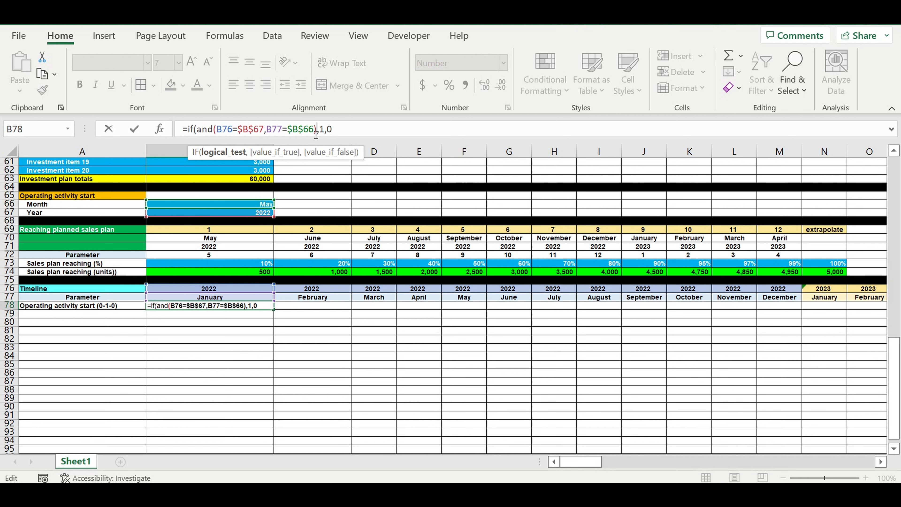
{"action": "left_click", "coordinate": [349, 134]}
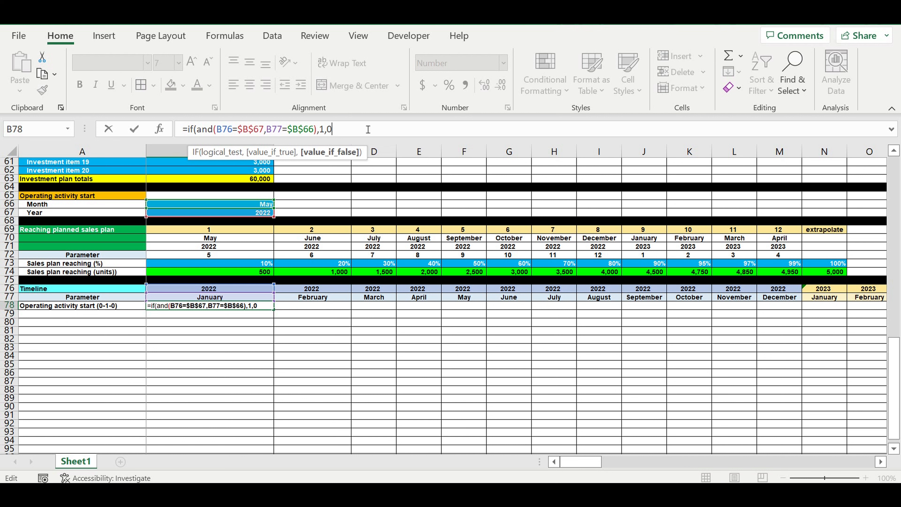
{"action": "type", "text": ")"}
{"action": "key", "text": "Return"}
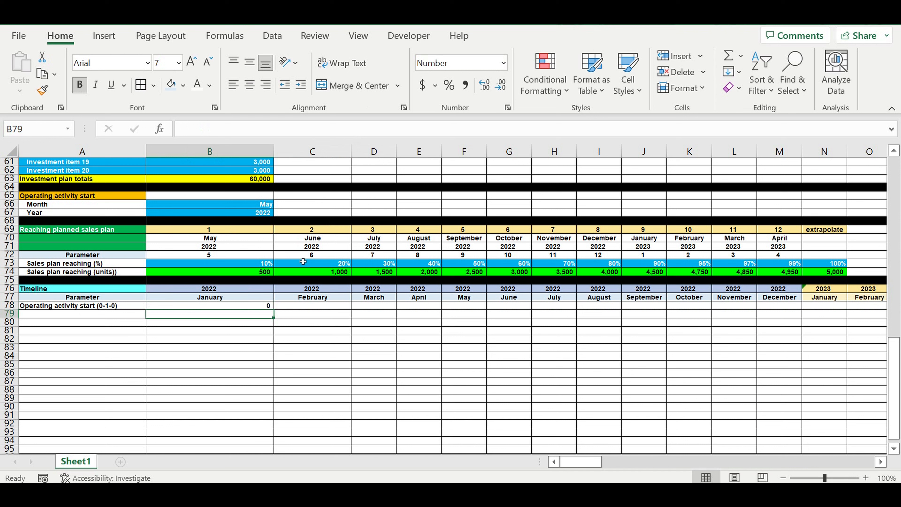
Step: Fill the B78 formula across row 78 through column DQ
{"action": "left_click", "coordinate": [256, 305]}
{"action": "left_click_drag", "start_coordinate": [278, 317], "coordinate": [651, 325]}
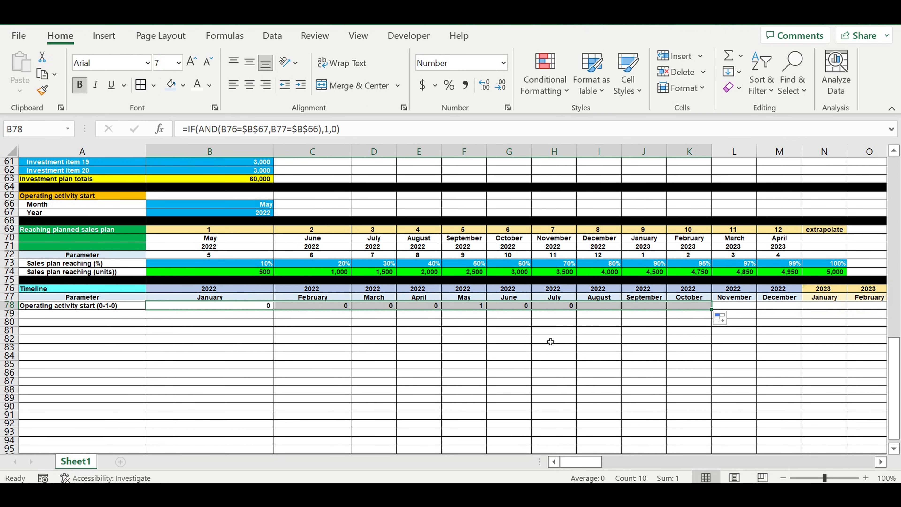
{"action": "left_click", "coordinate": [549, 340]}
{"action": "left_click", "coordinate": [470, 308]}
{"action": "left_click", "coordinate": [520, 306]}
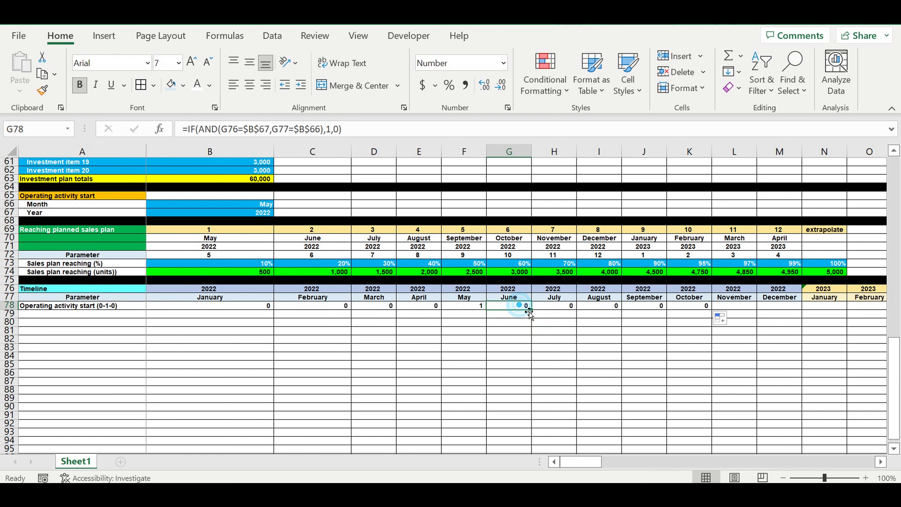
{"action": "left_click_drag", "start_coordinate": [528, 311], "coordinate": [458, 321]}
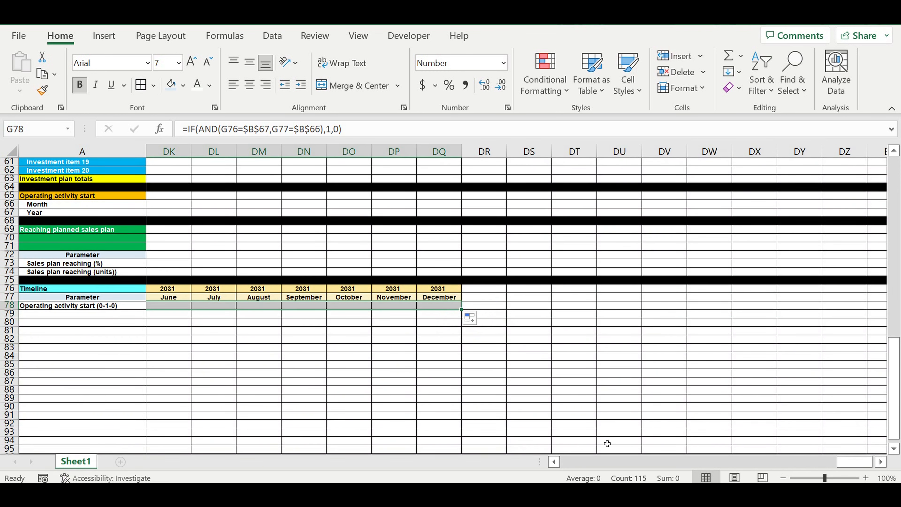
Step: Copy the A78 label down to A79 and rename it Operating activity start (0-1-1)
{"action": "left_click_drag", "start_coordinate": [860, 465], "coordinate": [144, 458]}
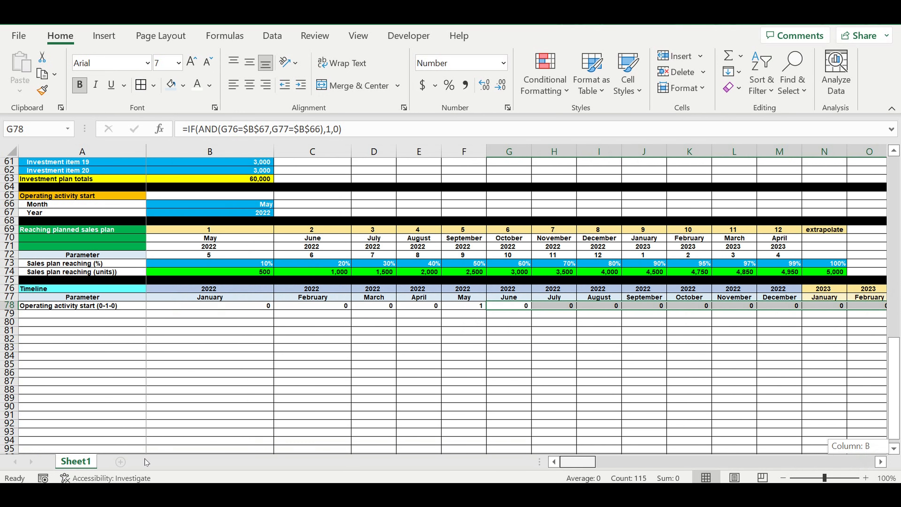
{"action": "left_click", "coordinate": [424, 344]}
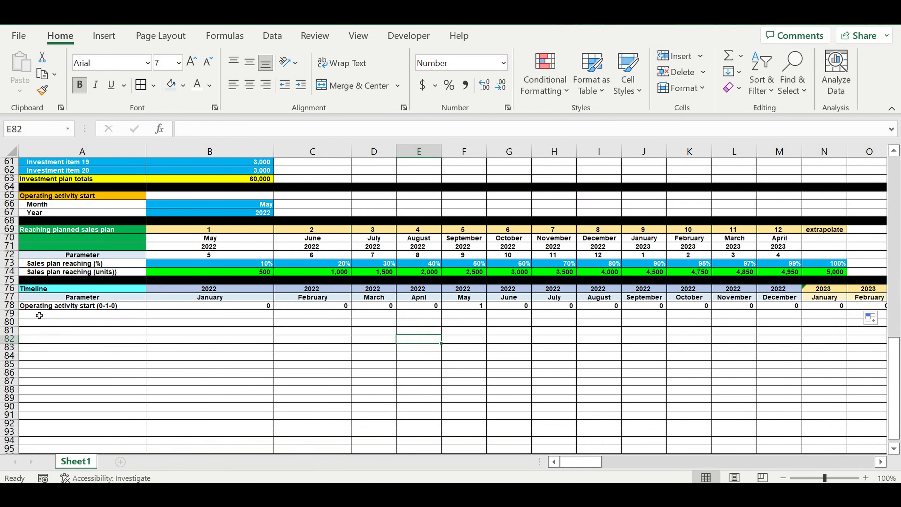
{"action": "left_click", "coordinate": [60, 305]}
{"action": "left_click_drag", "start_coordinate": [150, 314], "coordinate": [144, 326]}
{"action": "left_click", "coordinate": [110, 314]}
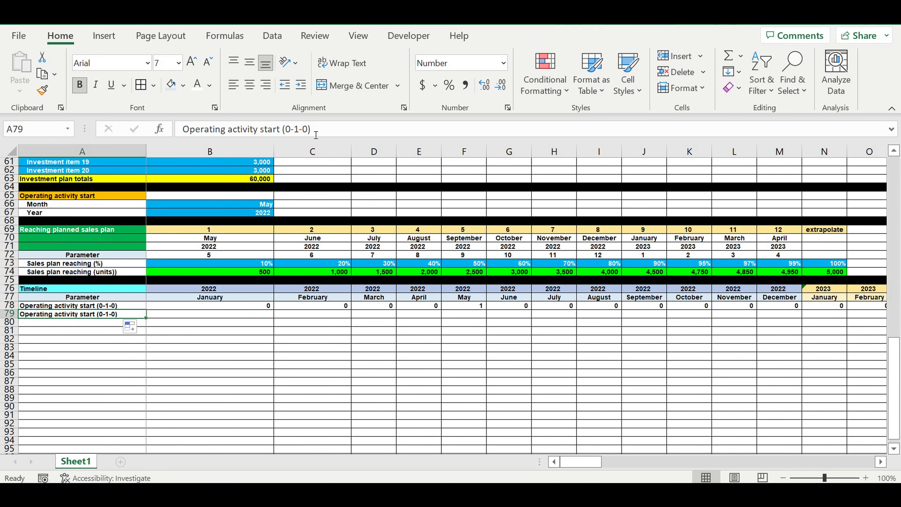
{"action": "left_click", "coordinate": [306, 130]}
{"action": "type", "text": "1"}
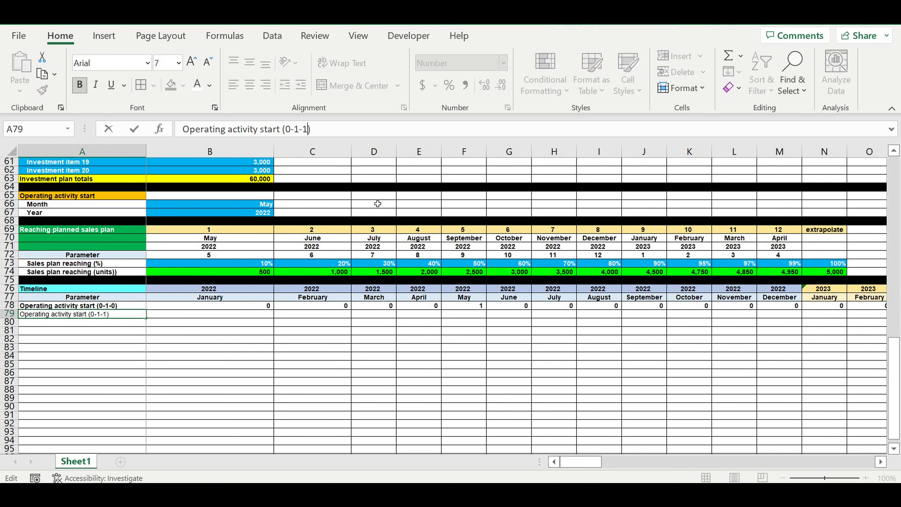
{"action": "key", "text": "Return"}
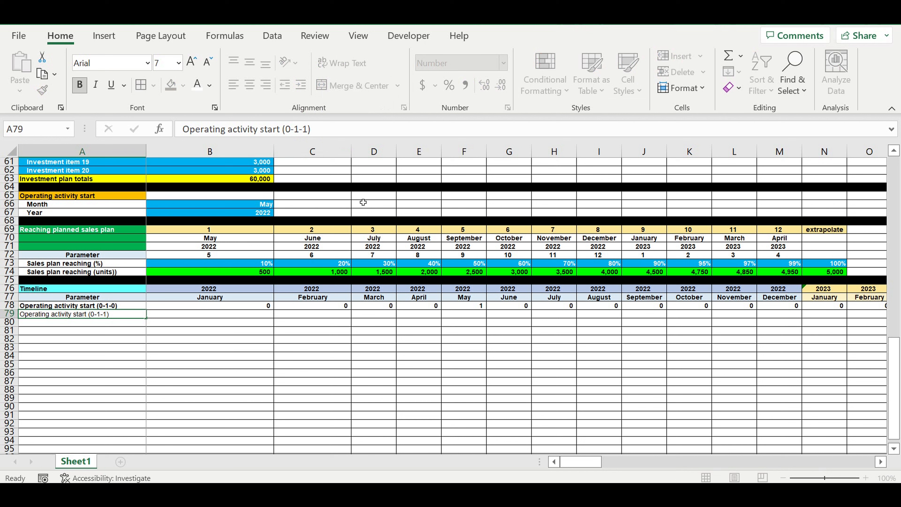
{"action": "left_click", "coordinate": [220, 312]}
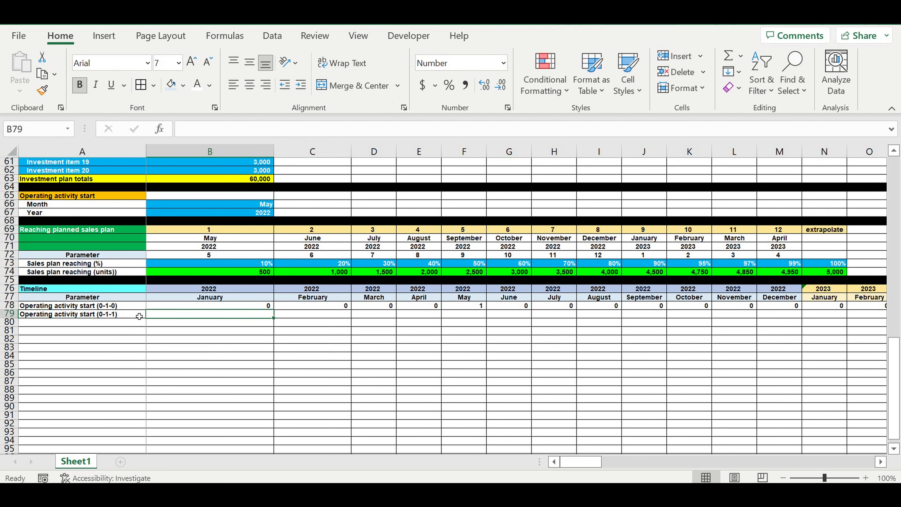
{"action": "key", "text": "Left"}
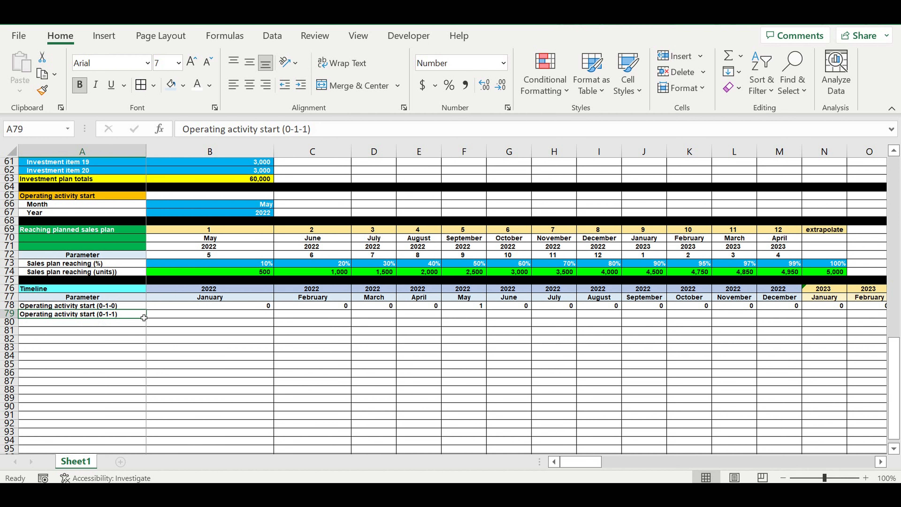
Step: Enter a formula in B79 that references B78
{"action": "left_click", "coordinate": [203, 318]}
{"action": "type", "text": "="}
{"action": "left_click", "coordinate": [245, 308]}
{"action": "key", "text": "Return"}
Step: Enter the formula =B79+C78 in C79 to accumulate the operating start flag
{"action": "left_click", "coordinate": [312, 317]}
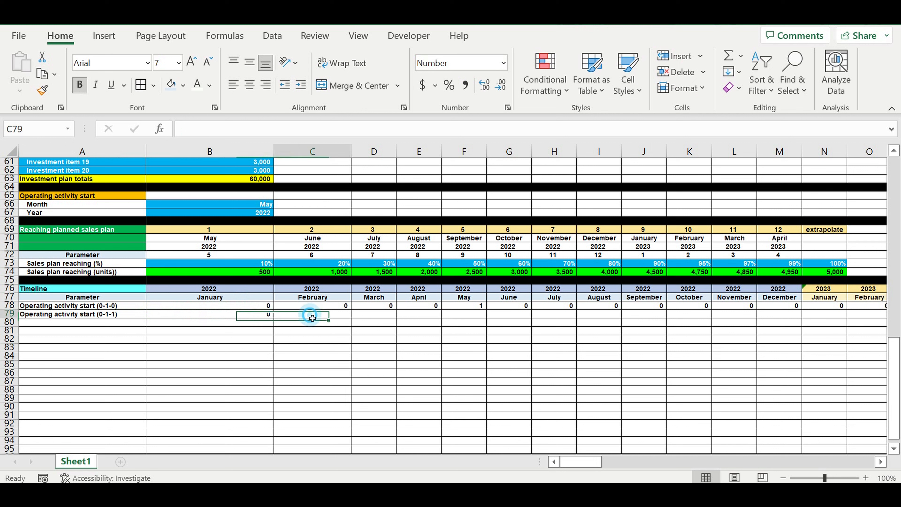
{"action": "type", "text": "="}
{"action": "left_click", "coordinate": [245, 314]}
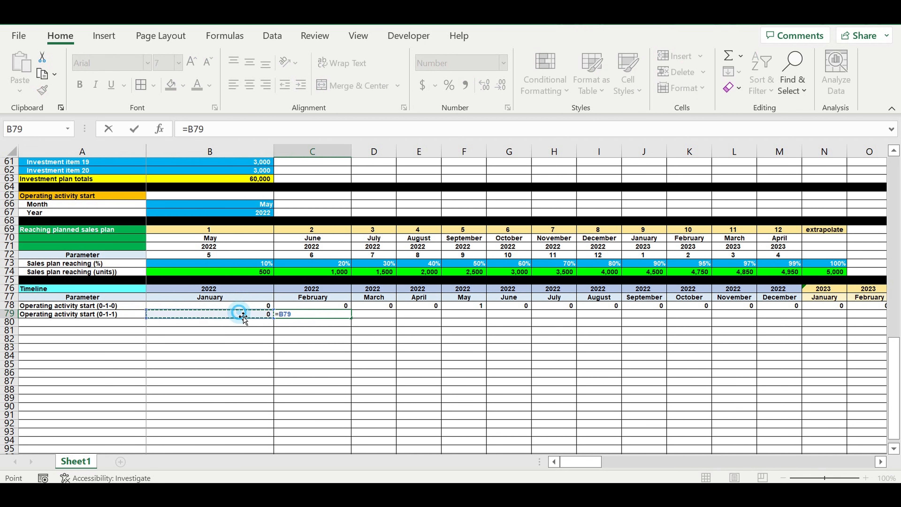
{"action": "type", "text": "+"}
{"action": "left_click", "coordinate": [337, 307]}
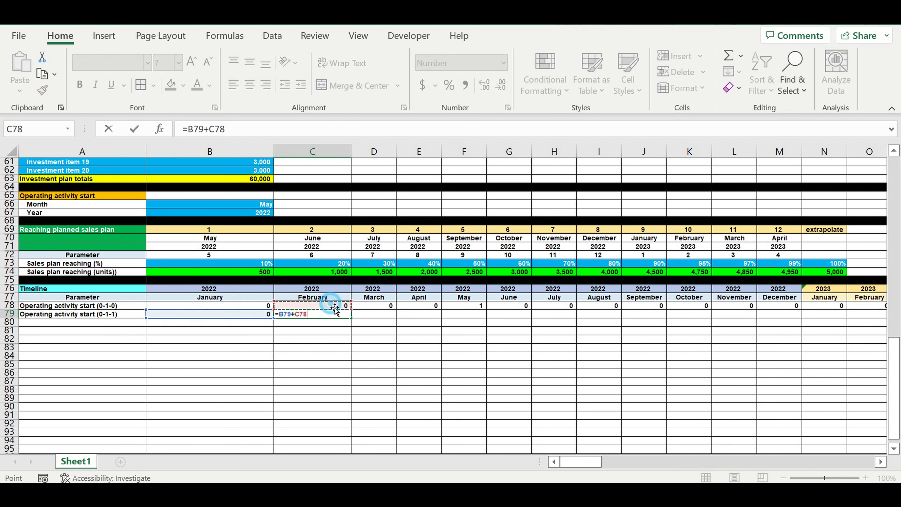
{"action": "key", "text": "Return"}
Step: Fill the C79 formula across row 79 through column DQ
{"action": "left_click", "coordinate": [342, 316]}
{"action": "left_click_drag", "start_coordinate": [351, 318], "coordinate": [810, 323]}
{"action": "left_click", "coordinate": [601, 338]}
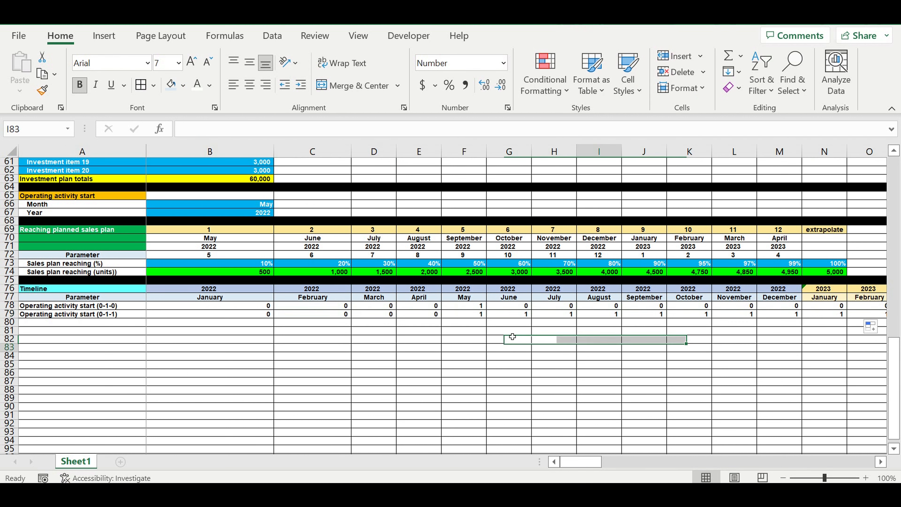
{"action": "left_click", "coordinate": [469, 317]}
{"action": "left_click", "coordinate": [508, 313]}
{"action": "left_click", "coordinate": [555, 314]}
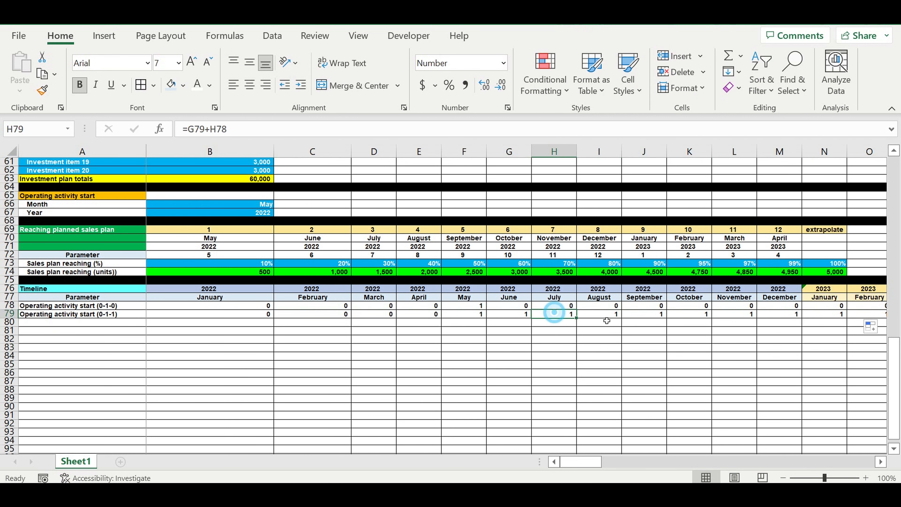
{"action": "left_click", "coordinate": [600, 314]}
{"action": "left_click", "coordinate": [650, 314]}
{"action": "left_click_drag", "start_coordinate": [427, 315], "coordinate": [207, 315]}
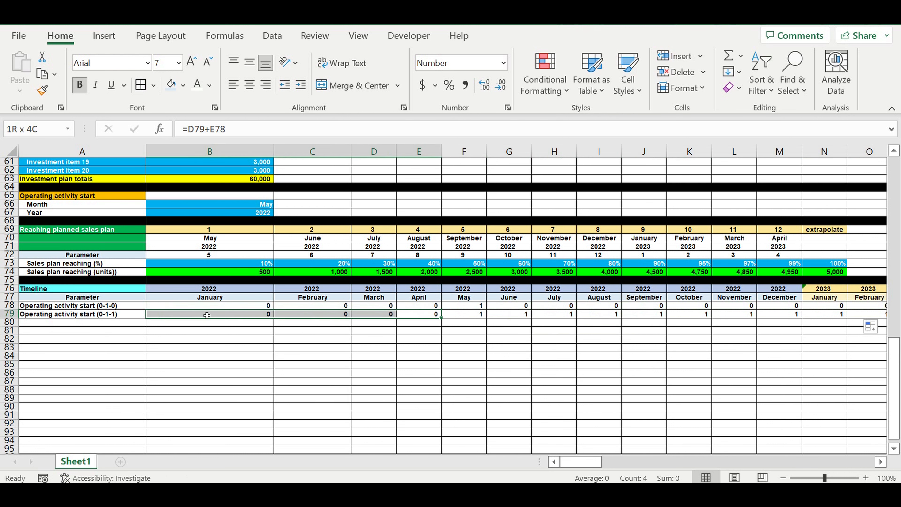
{"action": "left_click", "coordinate": [662, 315]}
{"action": "left_click_drag", "start_coordinate": [663, 315], "coordinate": [726, 327]}
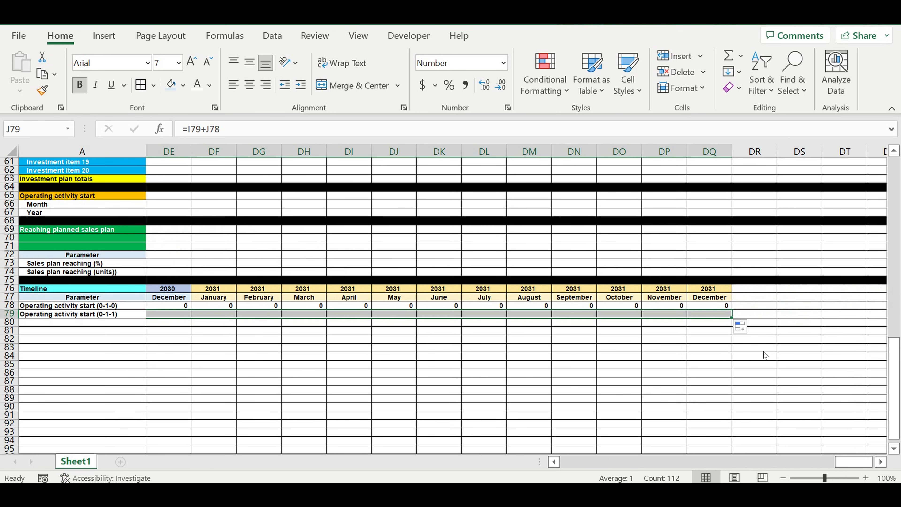
{"action": "left_click_drag", "start_coordinate": [857, 464], "coordinate": [361, 472]}
Step: Copy the A79 label down to A80 and rename it Operating activity start (0-1-2)
{"action": "left_click", "coordinate": [96, 314]}
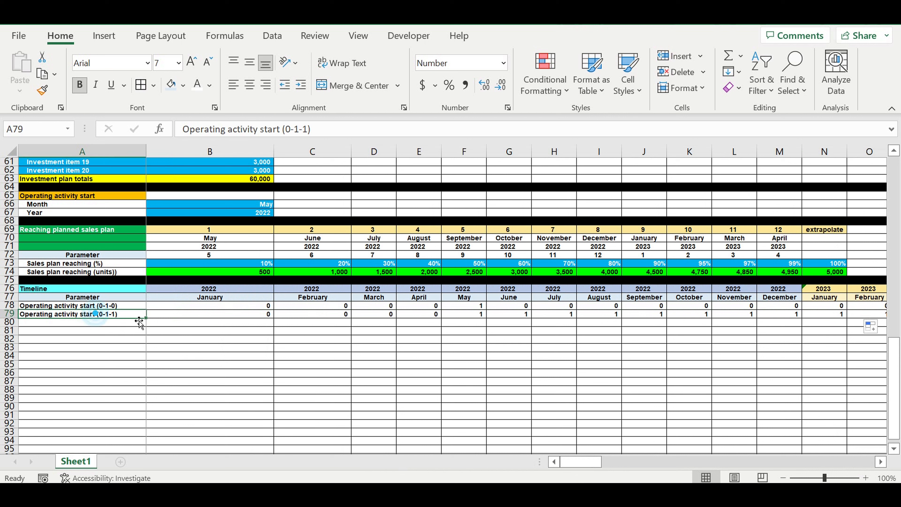
{"action": "left_click_drag", "start_coordinate": [146, 319], "coordinate": [147, 328]}
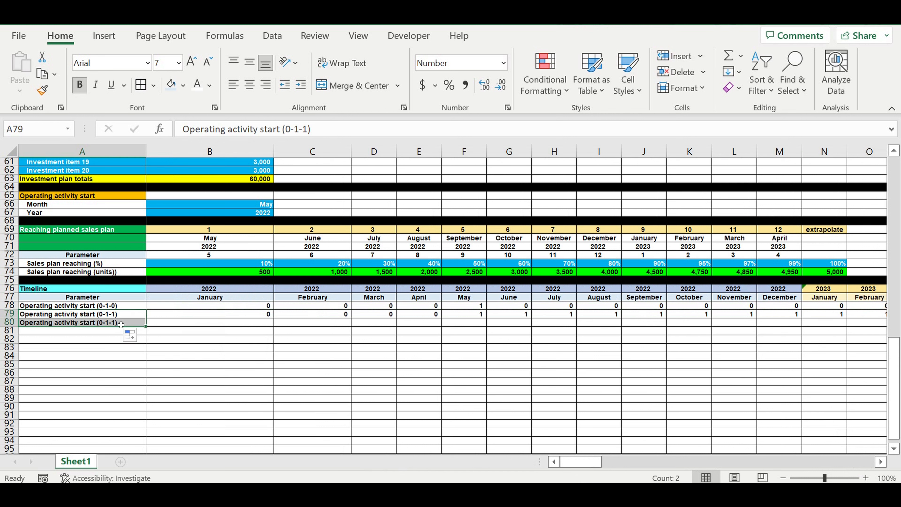
{"action": "left_click", "coordinate": [307, 130]}
{"action": "key", "text": "BackSpace"}
{"action": "type", "text": "2"}
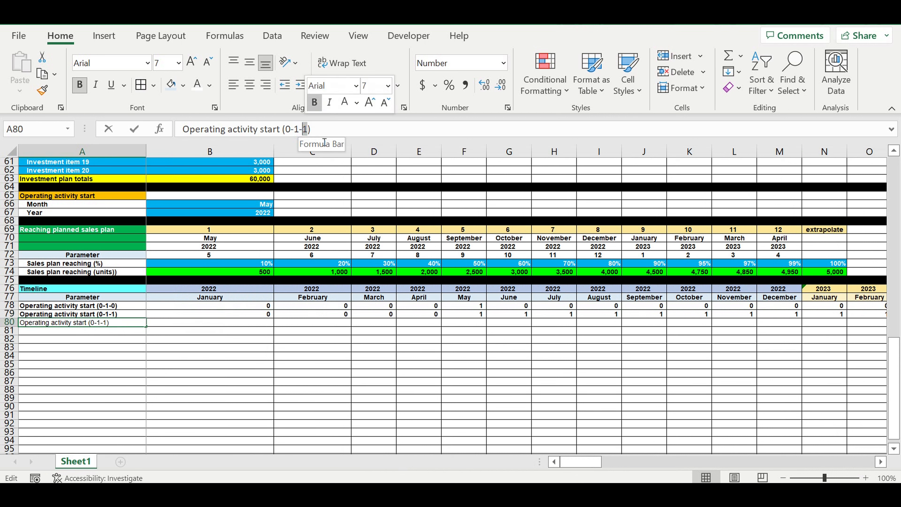
{"action": "key", "text": "Return"}
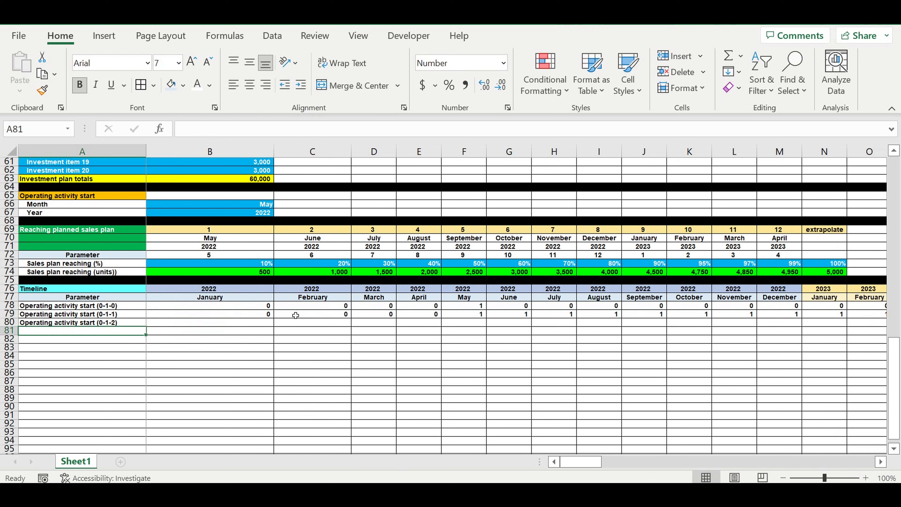
Step: Review the sales plan reaching percentages in row 73 across the first months
{"action": "left_click", "coordinate": [294, 321]}
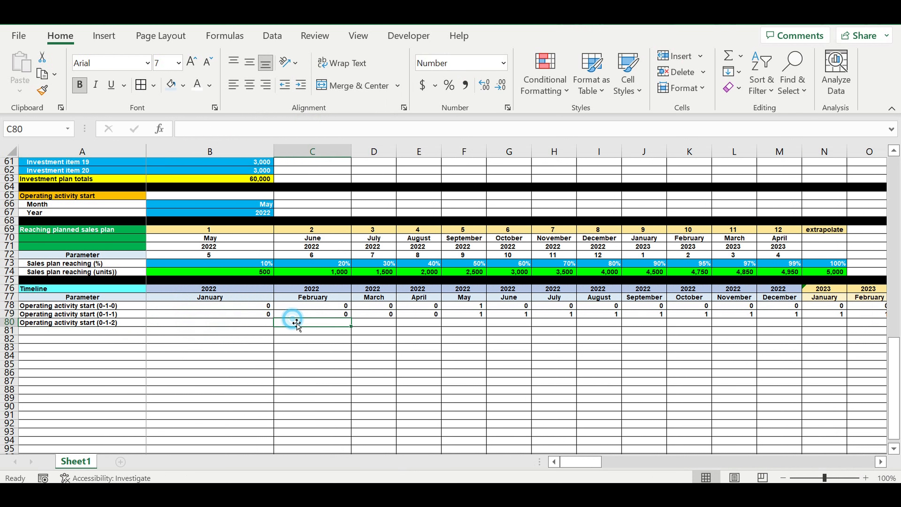
{"action": "left_click", "coordinate": [55, 231]}
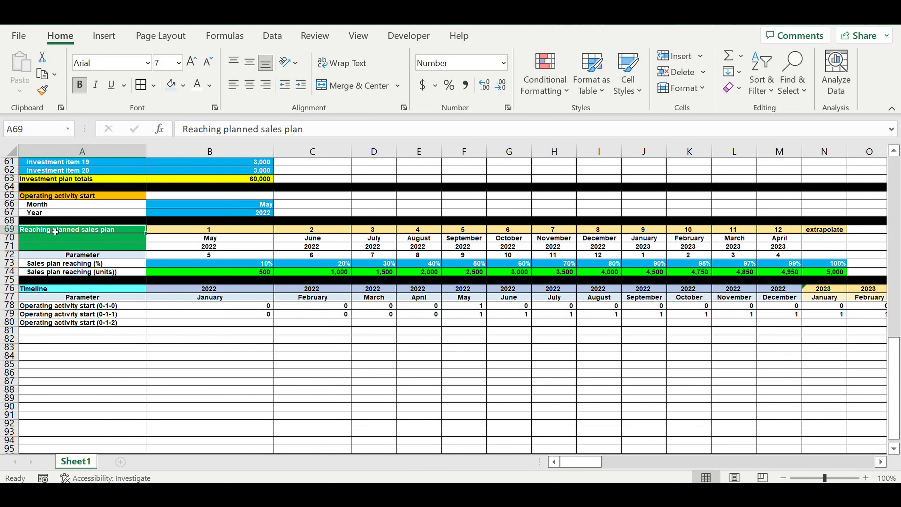
{"action": "left_click", "coordinate": [249, 267]}
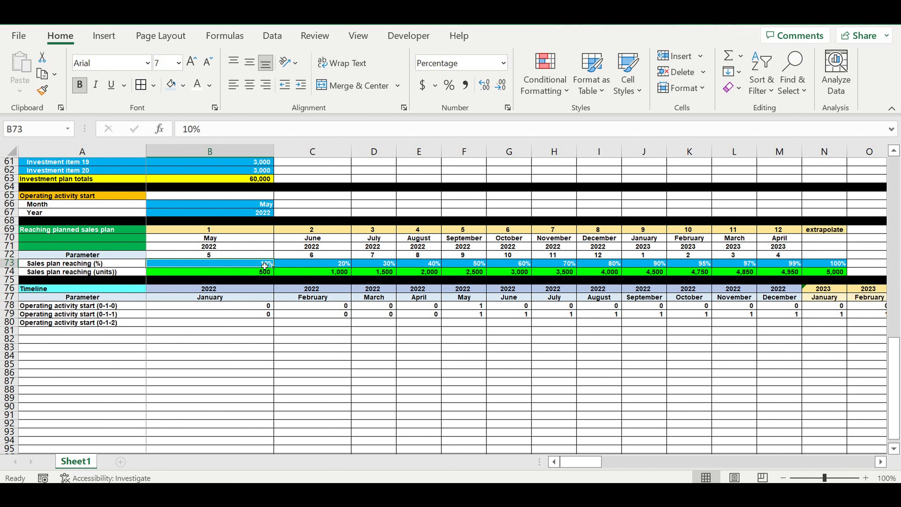
{"action": "left_click", "coordinate": [325, 264]}
{"action": "left_click", "coordinate": [382, 265]}
{"action": "left_click", "coordinate": [426, 264]}
{"action": "left_click", "coordinate": [482, 266]}
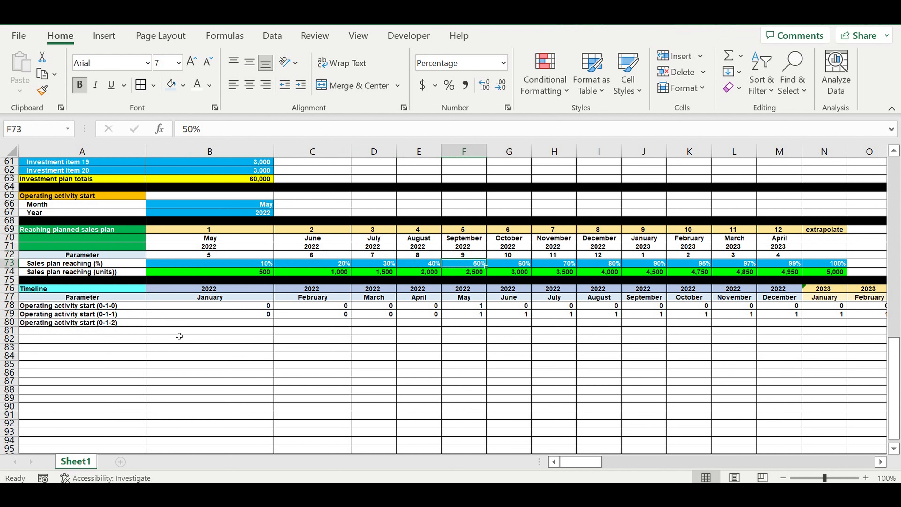
Step: Enter a formula in B80 that references B79
{"action": "left_click", "coordinate": [242, 326]}
{"action": "type", "text": "="}
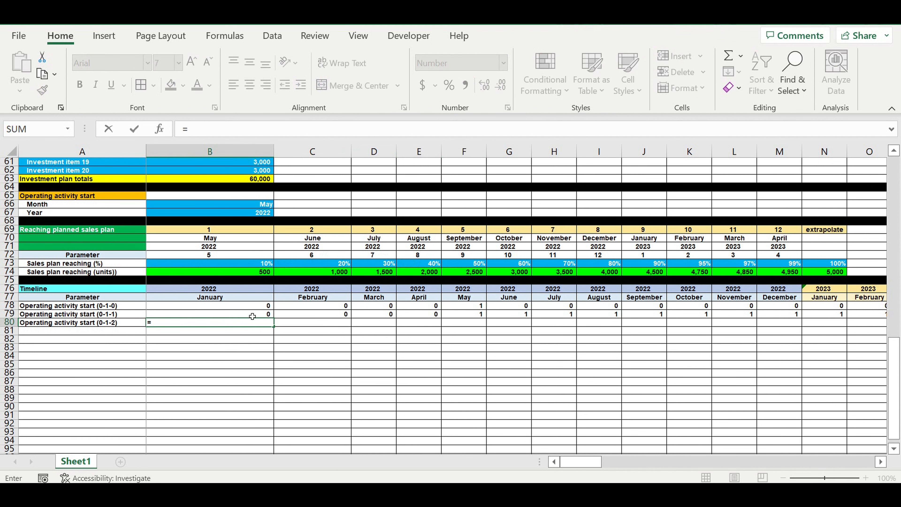
{"action": "left_click", "coordinate": [253, 316]}
{"action": "key", "text": "Return"}
Step: Enter the formula =B80+C79 in C80 to accumulate the running month count
{"action": "left_click", "coordinate": [329, 325]}
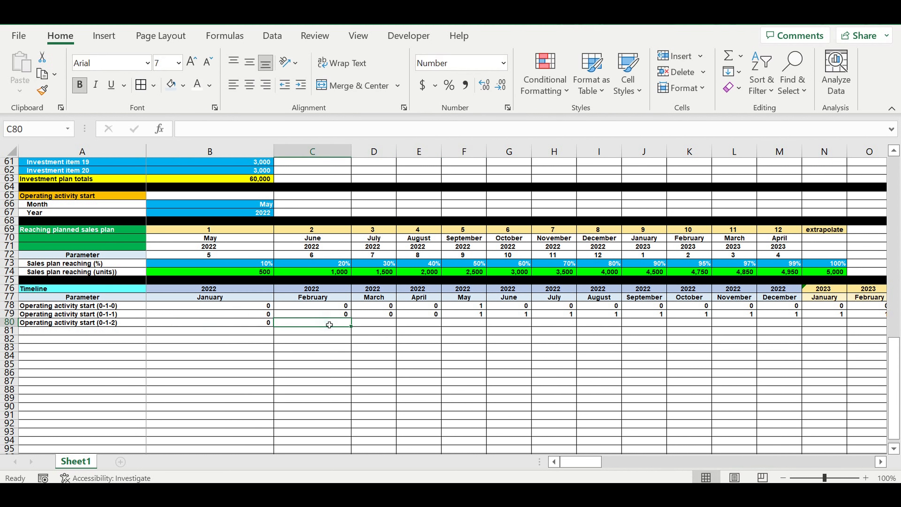
{"action": "type", "text": "="}
{"action": "left_click", "coordinate": [260, 325]}
{"action": "type", "text": "+"}
{"action": "left_click", "coordinate": [343, 315]}
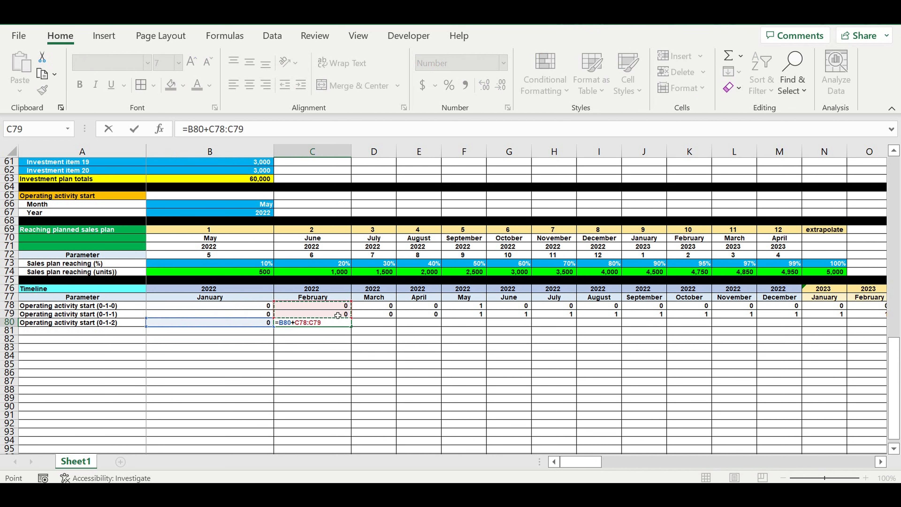
{"action": "key", "text": "Return"}
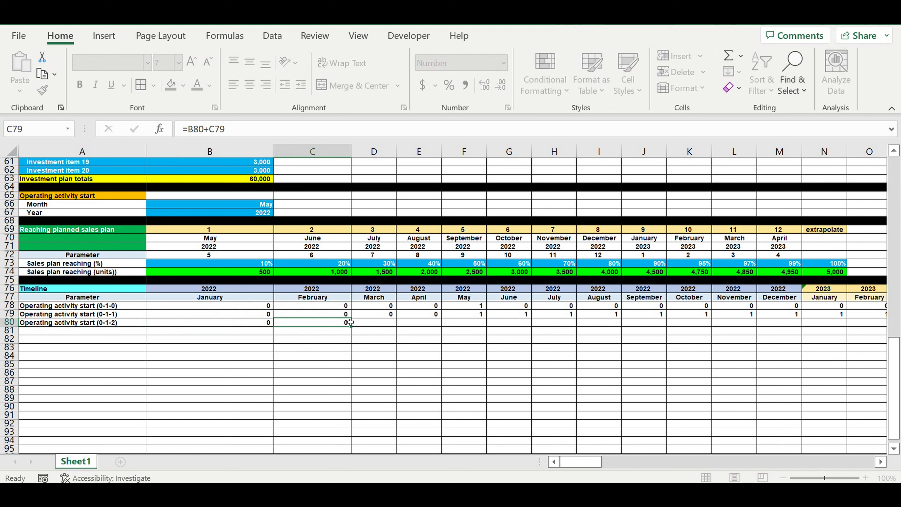
Step: Fill the C80 formula across row 80 through column DQ
{"action": "left_click", "coordinate": [340, 324]}
{"action": "left_click_drag", "start_coordinate": [340, 324], "coordinate": [822, 330]}
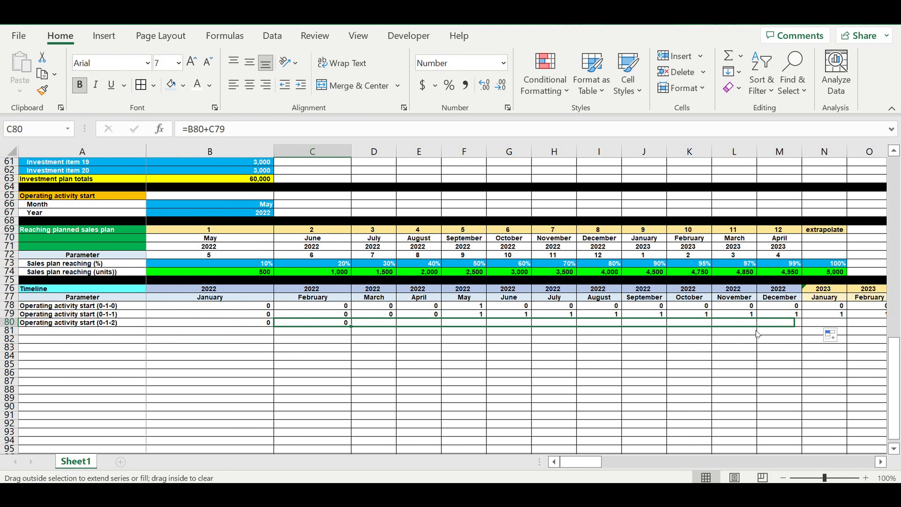
{"action": "left_click", "coordinate": [632, 339]}
{"action": "left_click", "coordinate": [582, 322]}
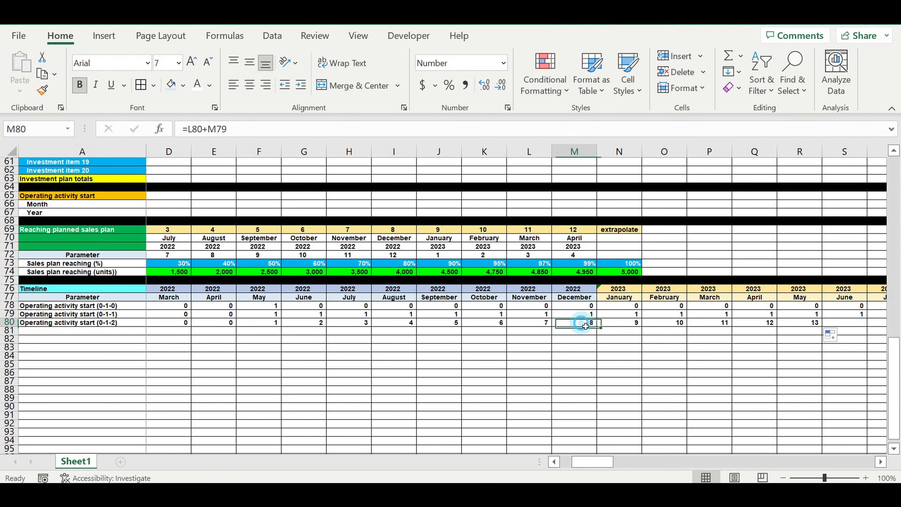
{"action": "left_click_drag", "start_coordinate": [602, 328], "coordinate": [802, 324]}
{"action": "left_click_drag", "start_coordinate": [879, 325], "coordinate": [880, 324]}
{"action": "left_click_drag", "start_coordinate": [890, 322], "coordinate": [778, 326]}
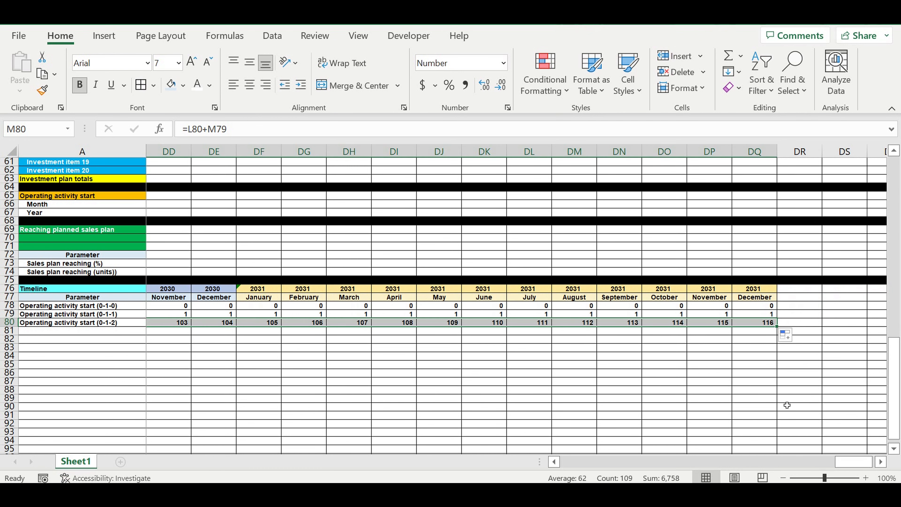
{"action": "left_click_drag", "start_coordinate": [853, 461], "coordinate": [362, 405]}
{"action": "left_click", "coordinate": [259, 366]}
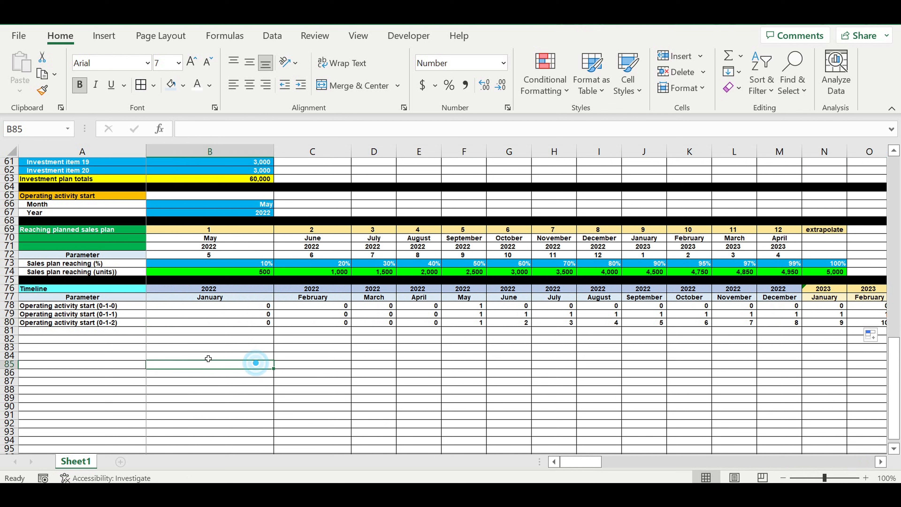
Step: Enter the label Investment stage (0-1-0) in cell A81
{"action": "left_click", "coordinate": [116, 333]}
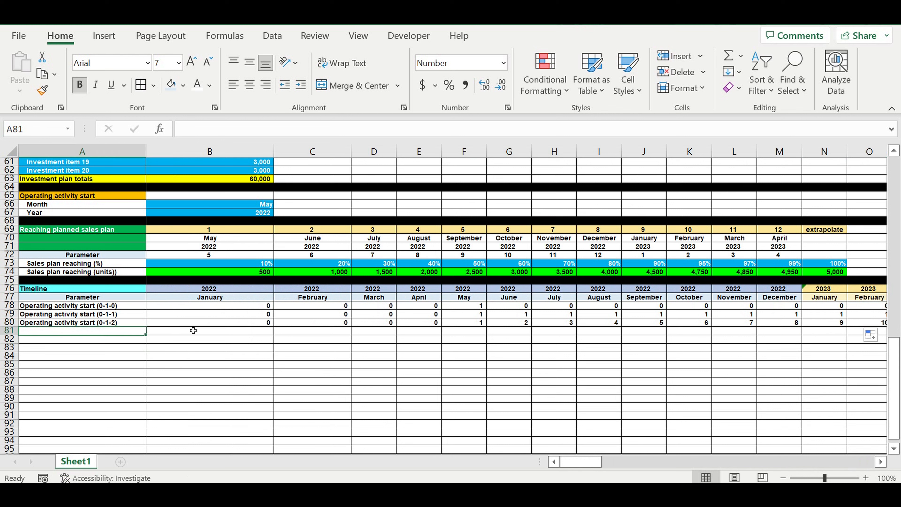
{"action": "left_click", "coordinate": [469, 308]}
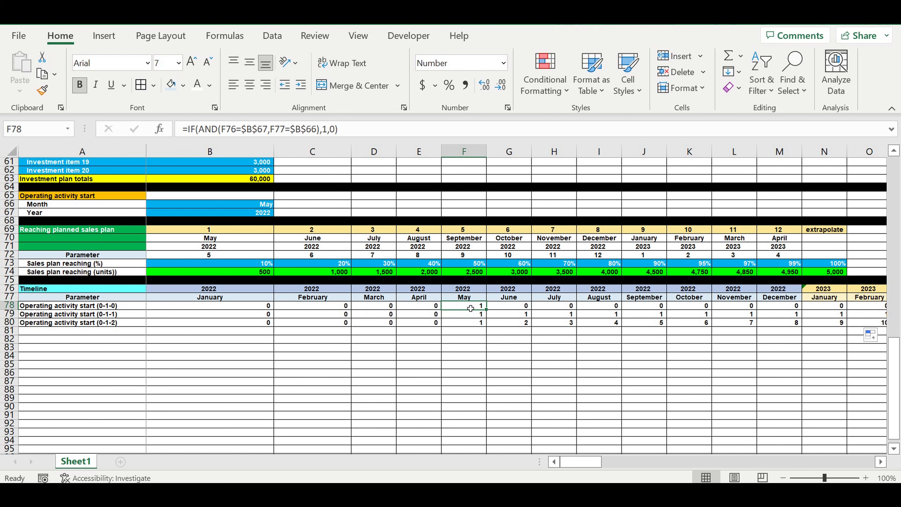
{"action": "left_click", "coordinate": [115, 332]}
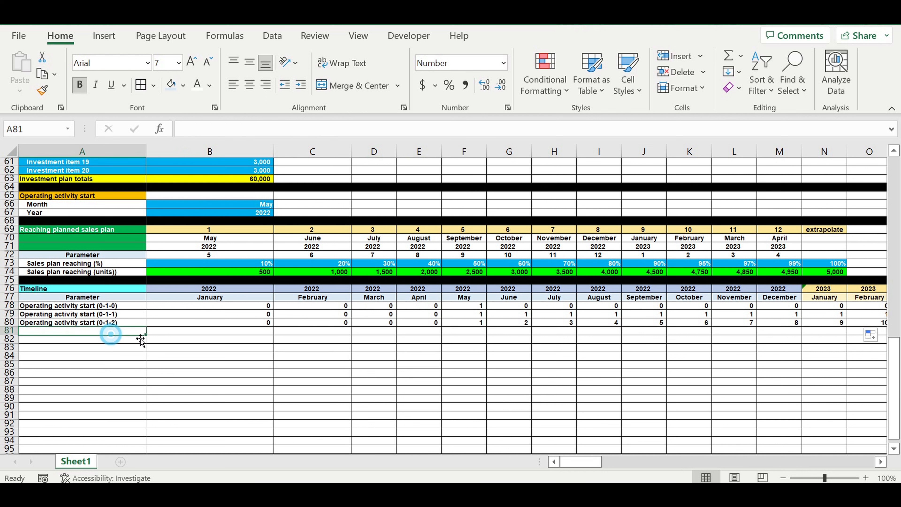
{"action": "type", "text": "Investme"}
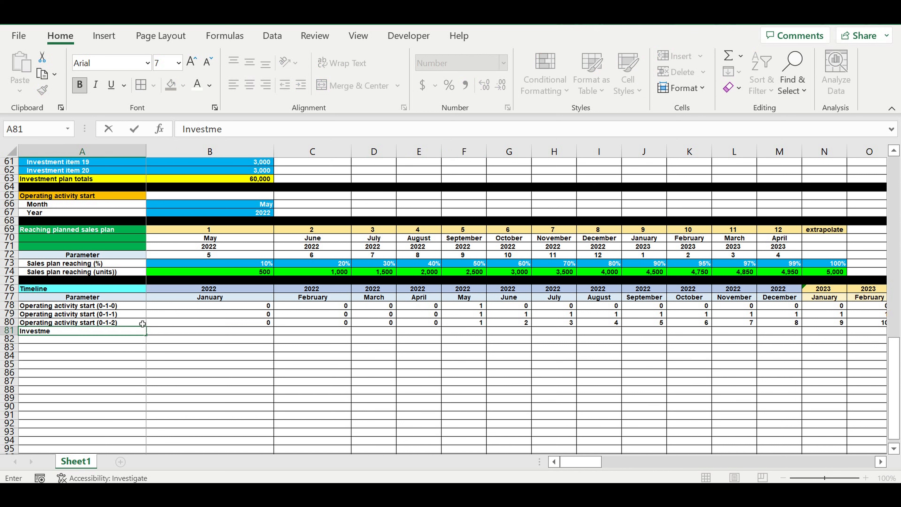
{"action": "type", "text": "nt stage (0-1-0"}
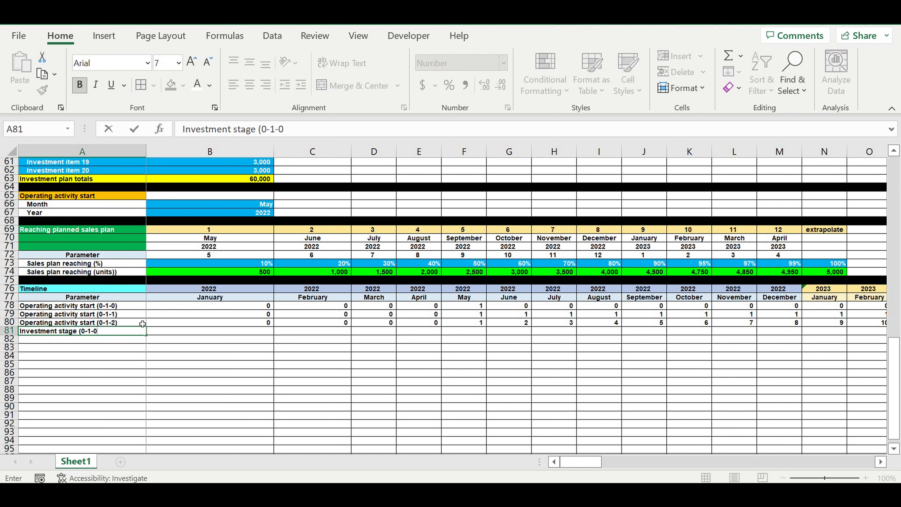
{"action": "key", "text": "Return"}
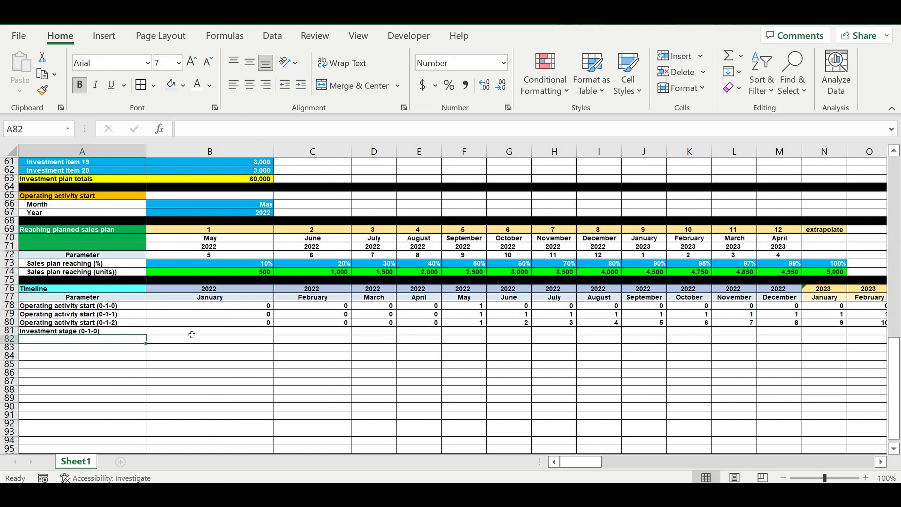
Step: Enter the formula =C78 in B81 to reference the next month's operating start flag
{"action": "left_click", "coordinate": [188, 331]}
{"action": "type", "text": "="}
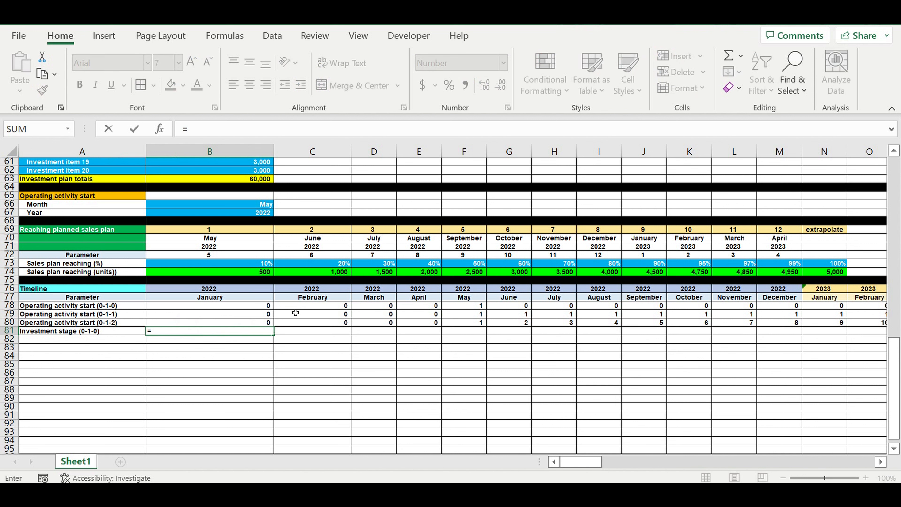
{"action": "left_click", "coordinate": [304, 309]}
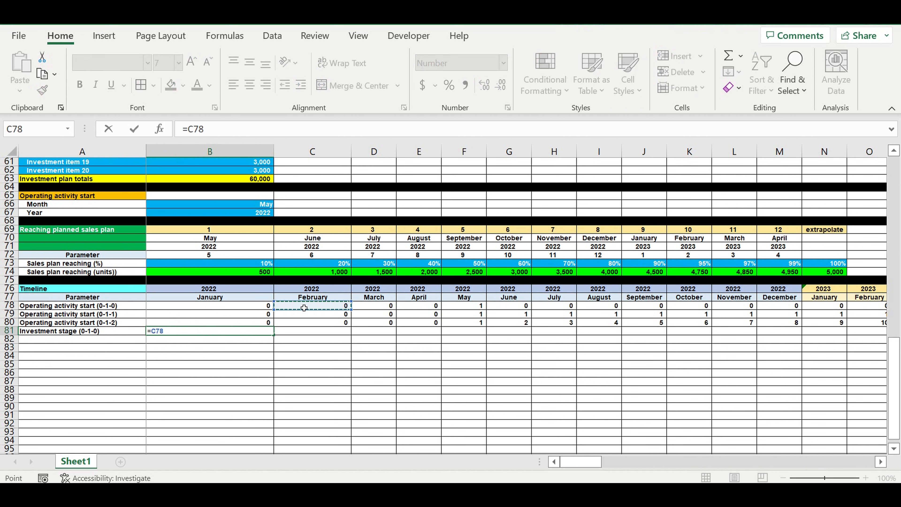
{"action": "key", "text": "Return"}
Step: Confirm the =C78 formula in B81 and fill it across row 81
{"action": "left_click", "coordinate": [245, 330]}
{"action": "left_click", "coordinate": [225, 130]}
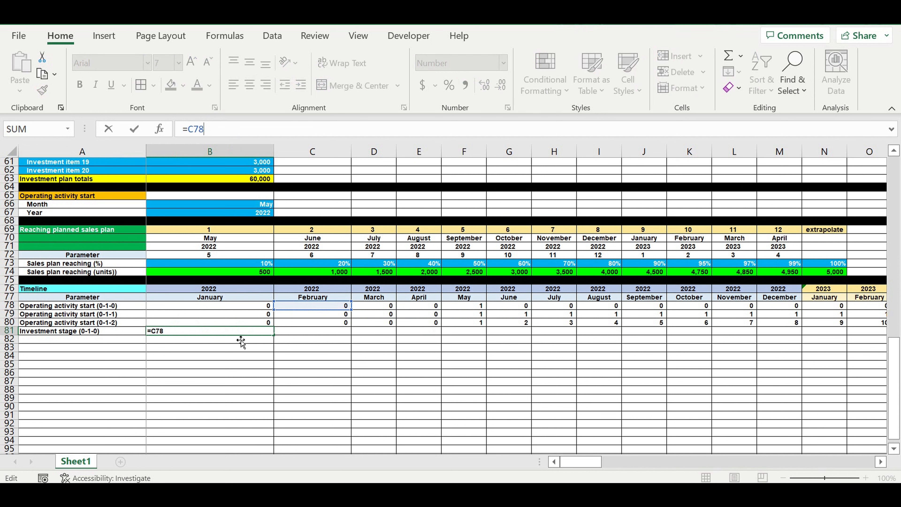
{"action": "key", "text": "Return"}
{"action": "left_click", "coordinate": [264, 332]}
{"action": "left_click_drag", "start_coordinate": [273, 334], "coordinate": [802, 343]}
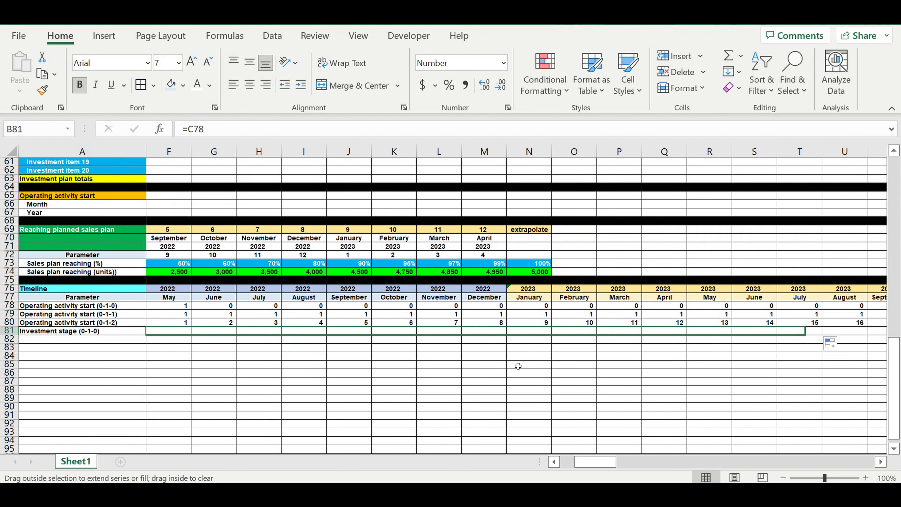
{"action": "left_click", "coordinate": [501, 363]}
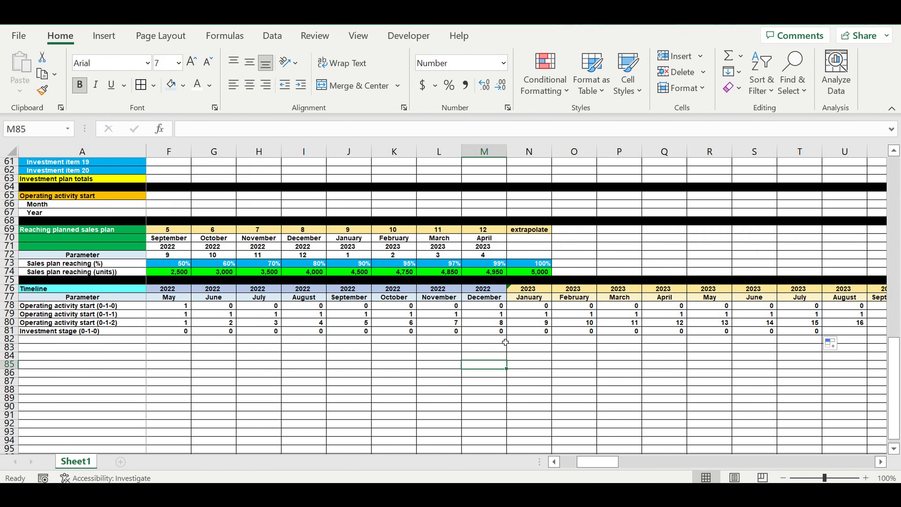
Step: Inspect the formulas in F81 and B81 of the investment stage row
{"action": "left_click", "coordinate": [175, 329]}
{"action": "left_click", "coordinate": [224, 131]}
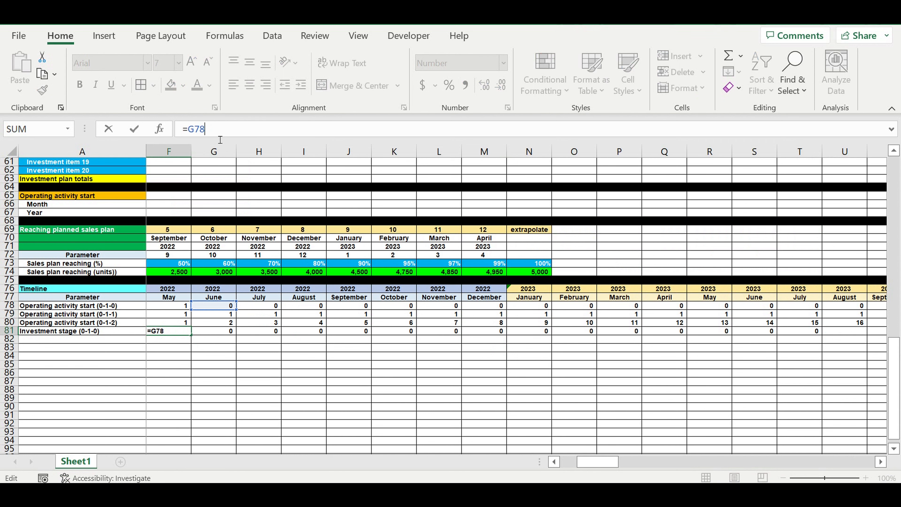
{"action": "key", "text": "Return"}
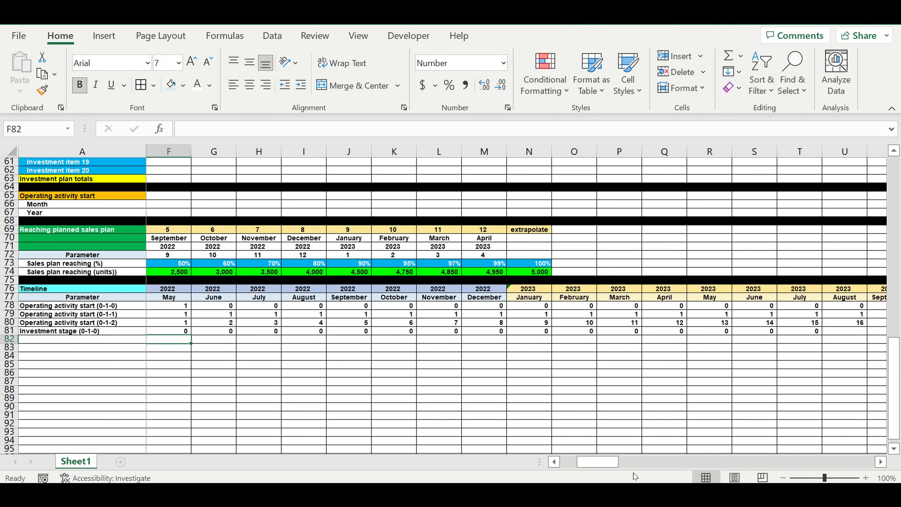
{"action": "left_click_drag", "start_coordinate": [598, 463], "coordinate": [581, 462]}
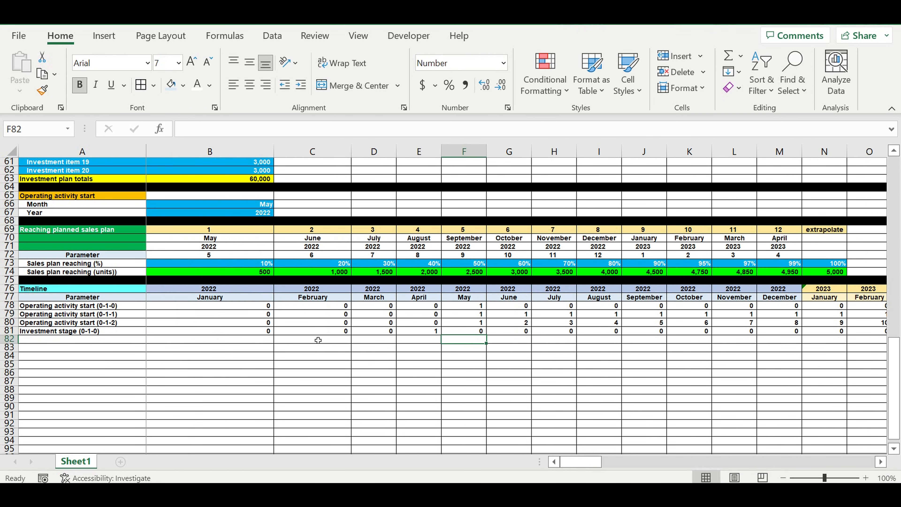
{"action": "left_click", "coordinate": [119, 331]}
{"action": "left_click", "coordinate": [218, 332]}
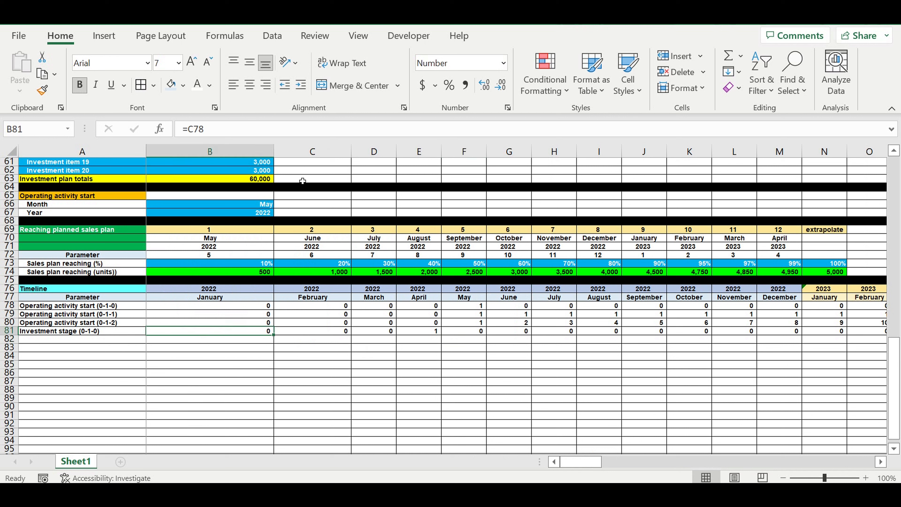
{"action": "left_click", "coordinate": [248, 130]}
{"action": "key", "text": "Return"}
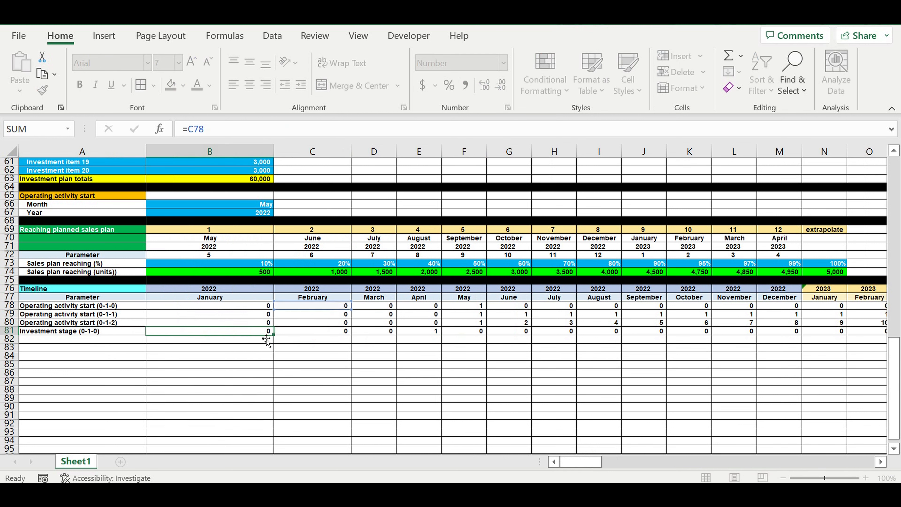
Step: Refill the B81 formula across row 81 and select the filled range from E81 through column DQ
{"action": "left_click", "coordinate": [249, 332]}
{"action": "left_click_drag", "start_coordinate": [275, 334], "coordinate": [276, 333]}
{"action": "left_click_drag", "start_coordinate": [750, 341], "coordinate": [750, 341]}
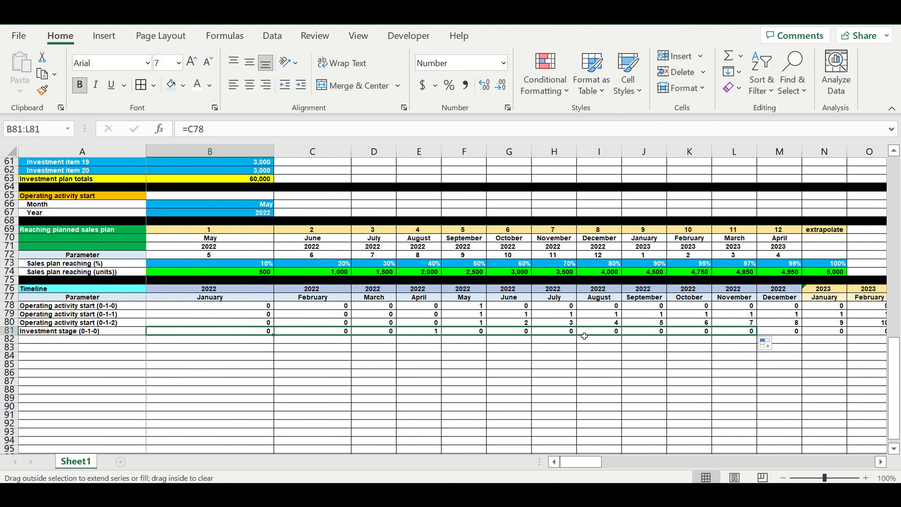
{"action": "left_click", "coordinate": [475, 307]}
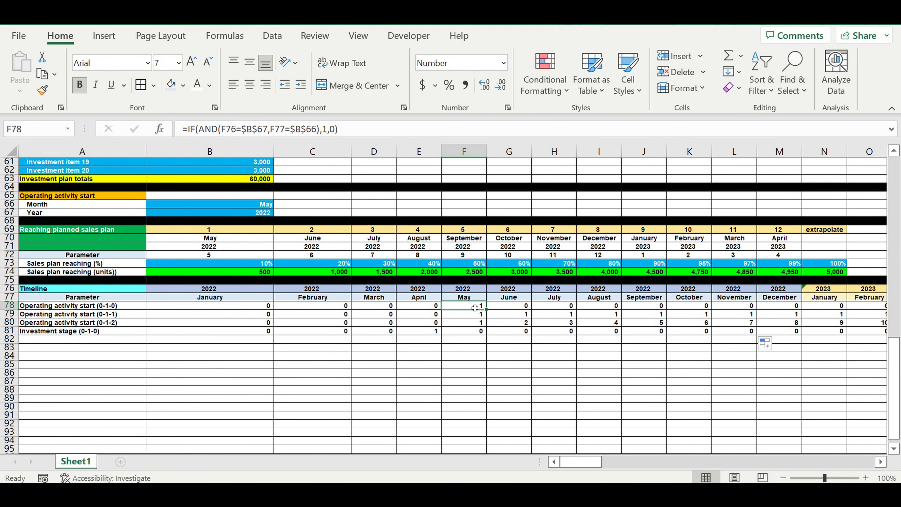
{"action": "left_click", "coordinate": [428, 332]}
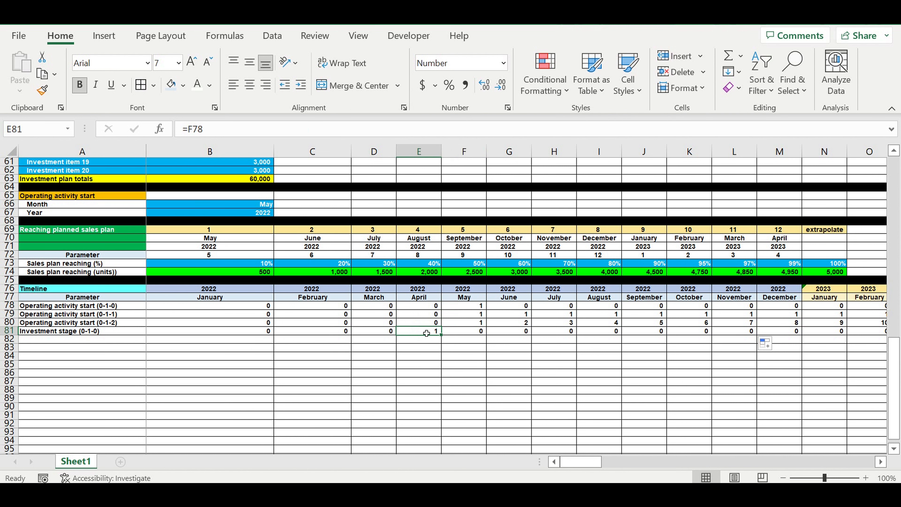
{"action": "left_click_drag", "start_coordinate": [441, 335], "coordinate": [643, 335]}
{"action": "left_click_drag", "start_coordinate": [851, 462], "coordinate": [191, 389]}
{"action": "left_click", "coordinate": [192, 382]}
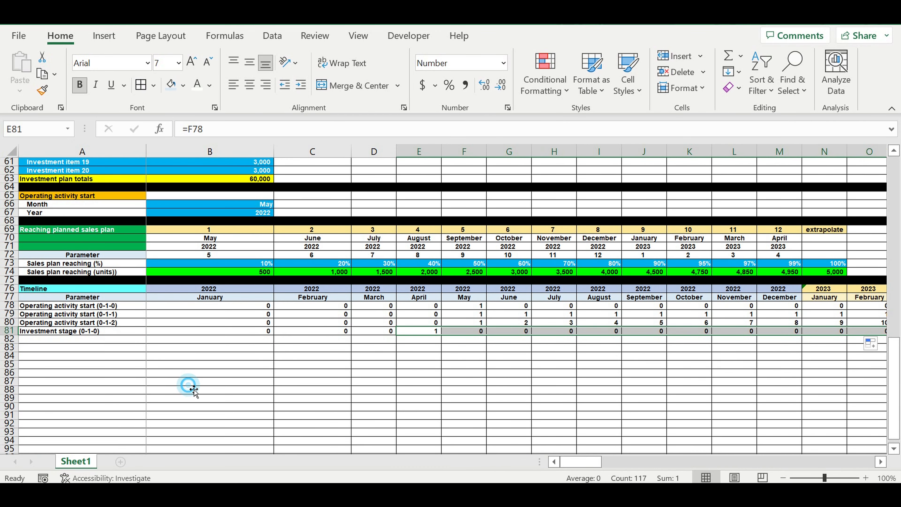
{"action": "left_click_drag", "start_coordinate": [583, 462], "coordinate": [569, 467]}
Step: Enter the label Sales plan (units/month in cell A82
{"action": "left_click", "coordinate": [95, 340]}
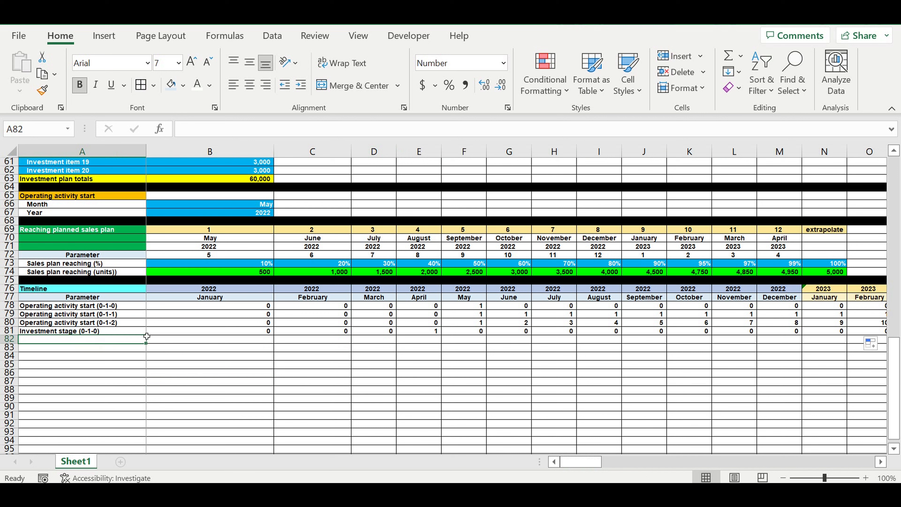
{"action": "type", "text": "Sal"}
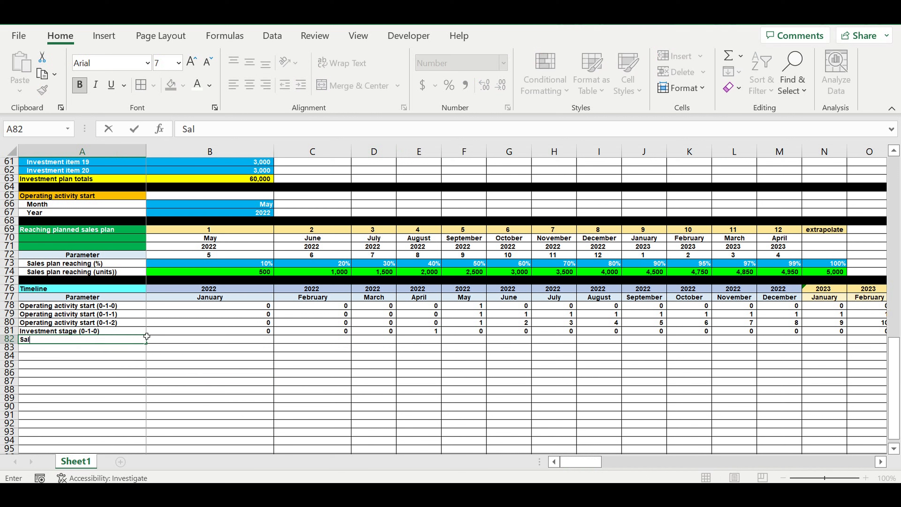
{"action": "type", "text": "as plan (units/month"}
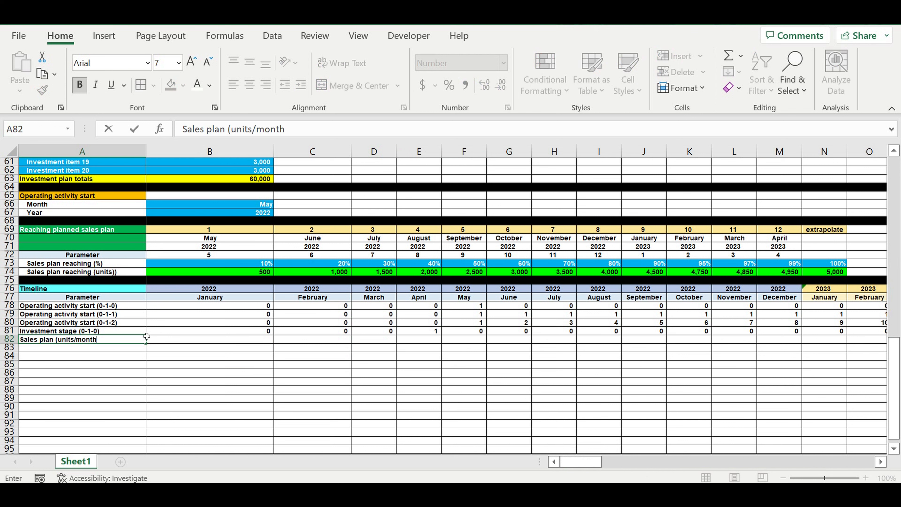
{"action": "key", "text": "Return"}
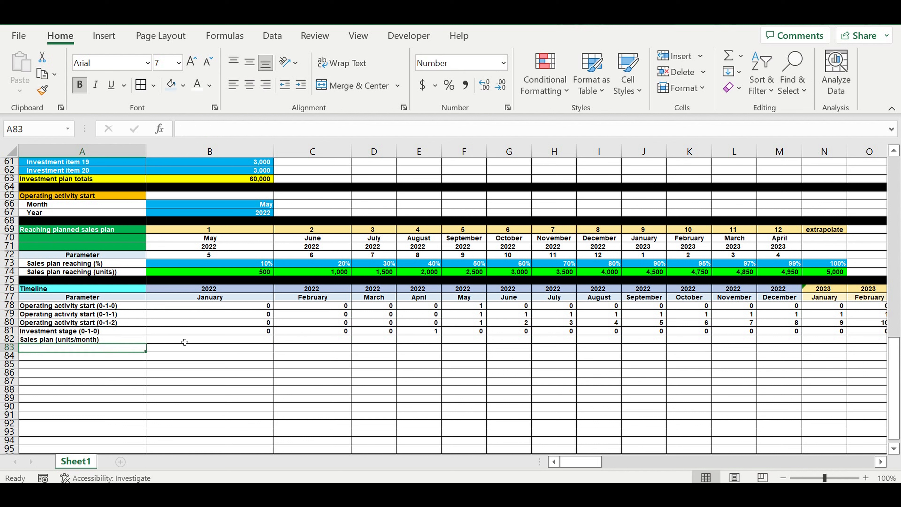
Step: Start the B82 formula with =if(B80=0,0, and copy that IF segment
{"action": "left_click", "coordinate": [181, 340]}
{"action": "type", "text": "=if("}
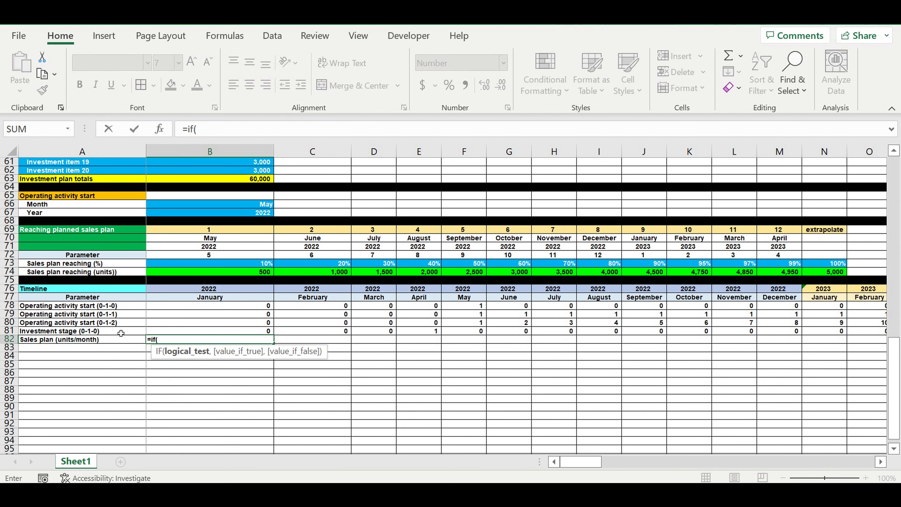
{"action": "left_click", "coordinate": [159, 323]}
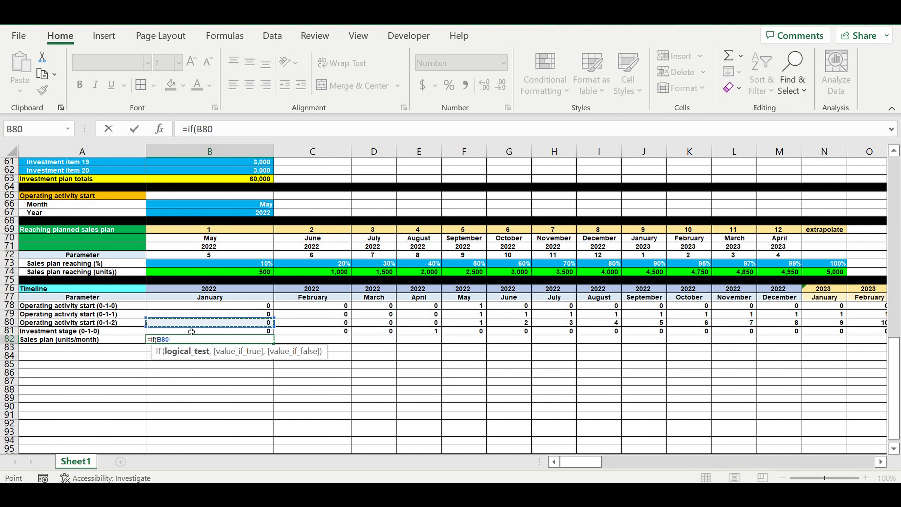
{"action": "type", "text": "=0"}
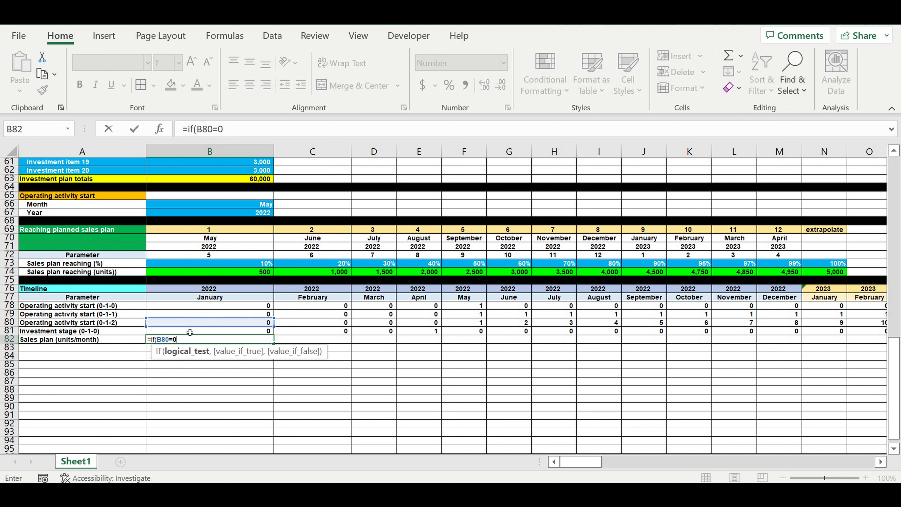
{"action": "type", "text": ",0,"}
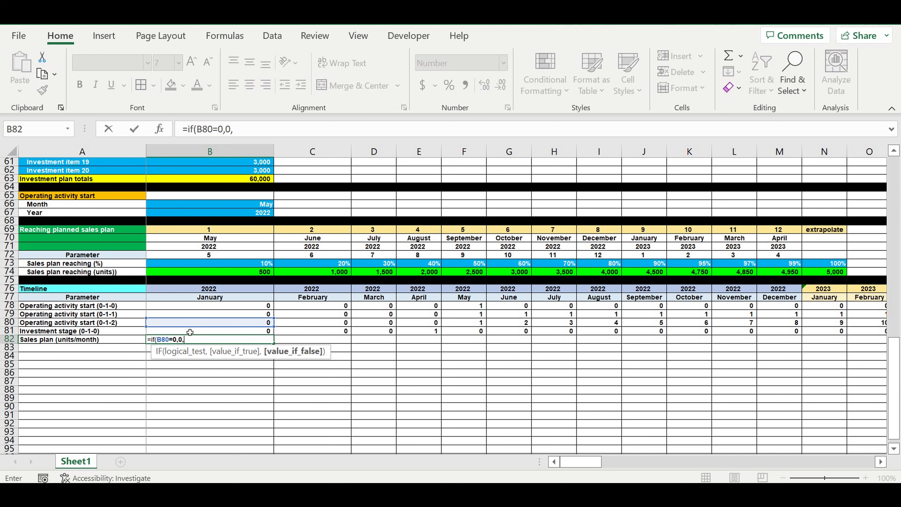
{"action": "left_click_drag", "start_coordinate": [251, 133], "coordinate": [214, 132]}
{"action": "key", "text": "ctrl+c"}
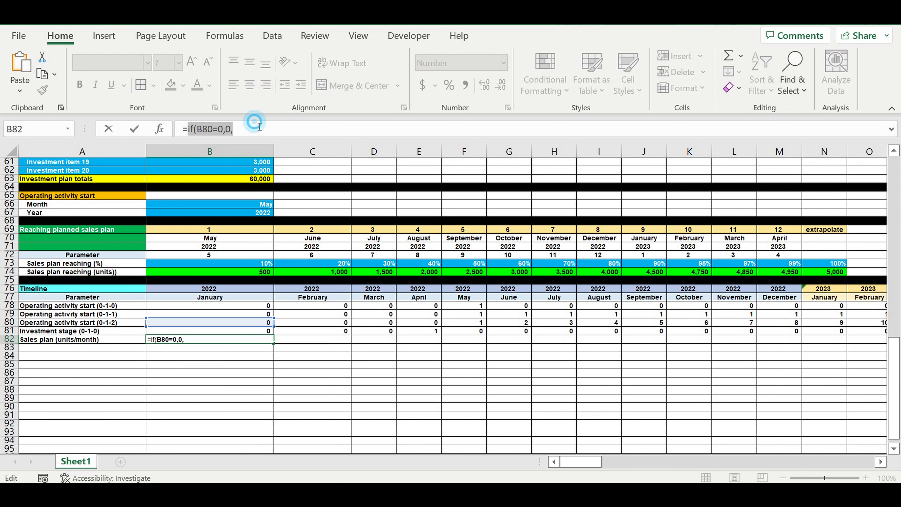
Step: Append a nested IF testing B80=1 that returns the absolute reference $B$74, then copy this segment
{"action": "left_click", "coordinate": [253, 129]}
{"action": "key", "text": "ctrl+v"}
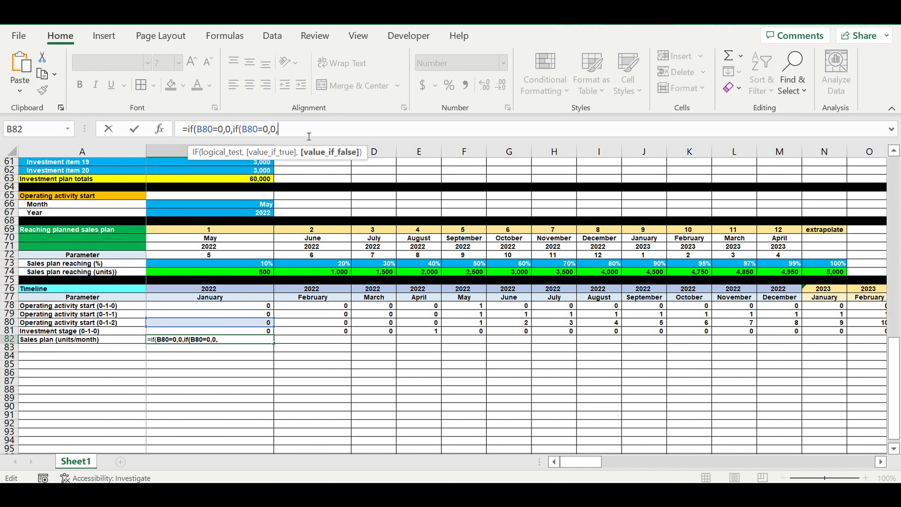
{"action": "left_click", "coordinate": [268, 131]}
{"action": "key", "text": "BackSpace"}
{"action": "type", "text": "1"}
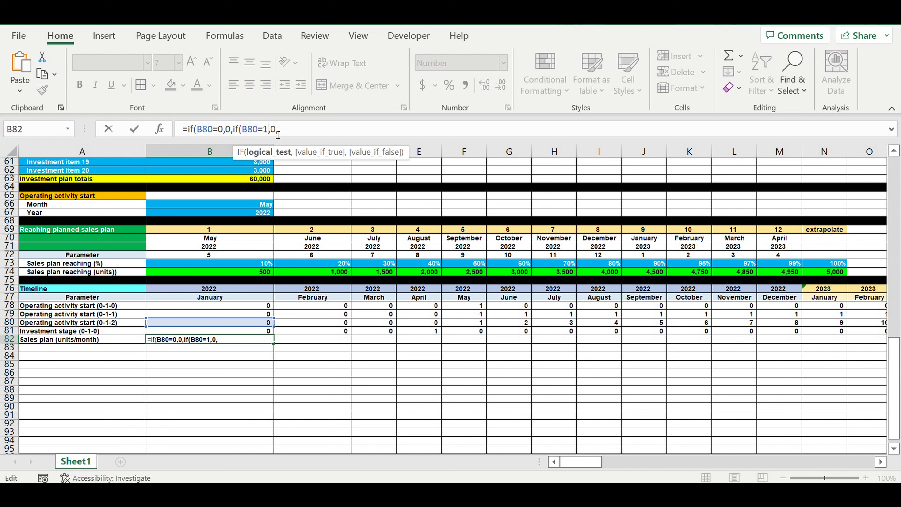
{"action": "double_click", "coordinate": [273, 130]}
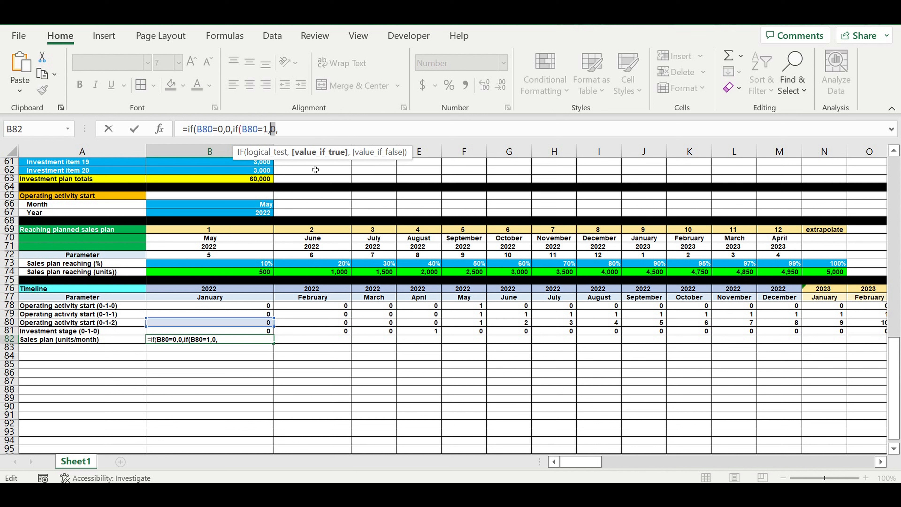
{"action": "left_click", "coordinate": [254, 275]}
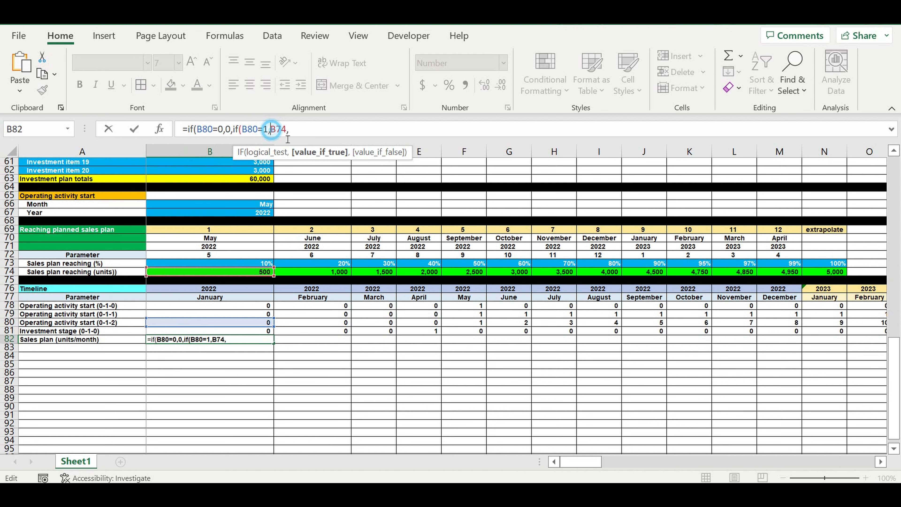
{"action": "key", "text": "Left"}
{"action": "type", "text": "$"}
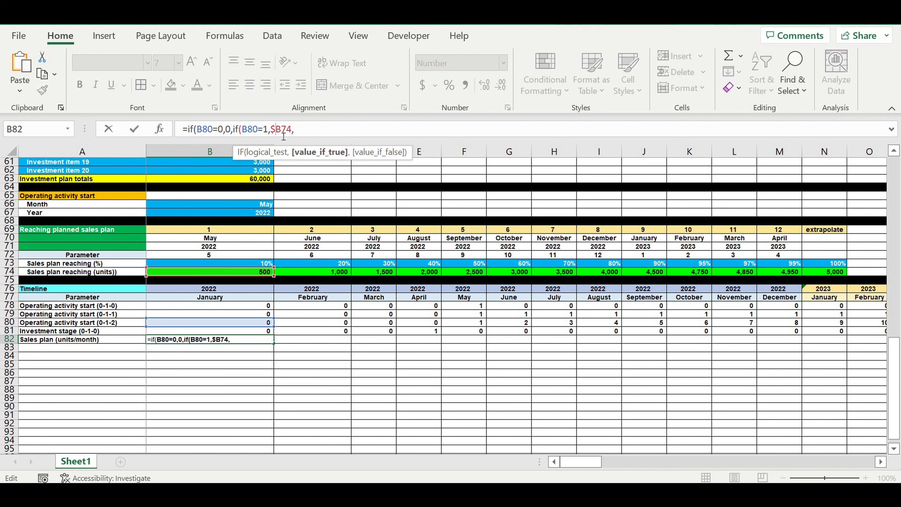
{"action": "key", "text": "Right"}
{"action": "type", "text": "$"}
{"action": "left_click", "coordinate": [316, 132]}
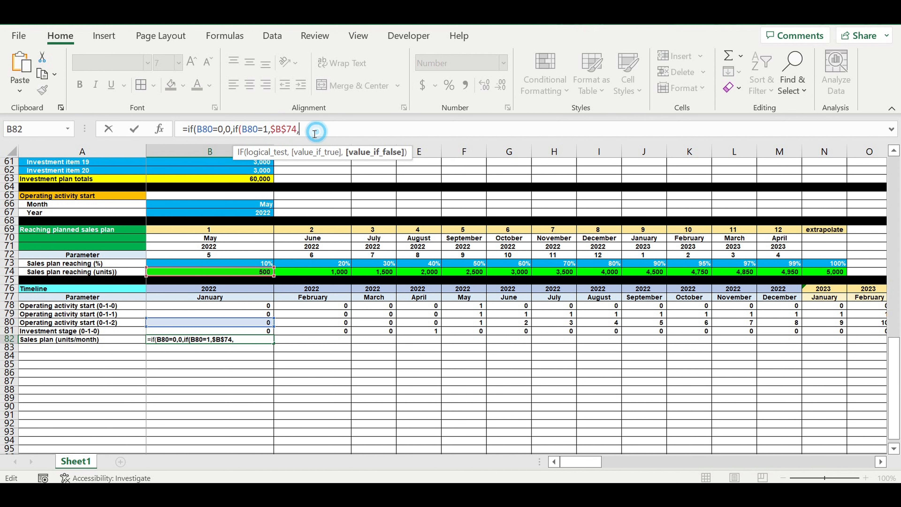
{"action": "left_click_drag", "start_coordinate": [316, 132], "coordinate": [233, 129]}
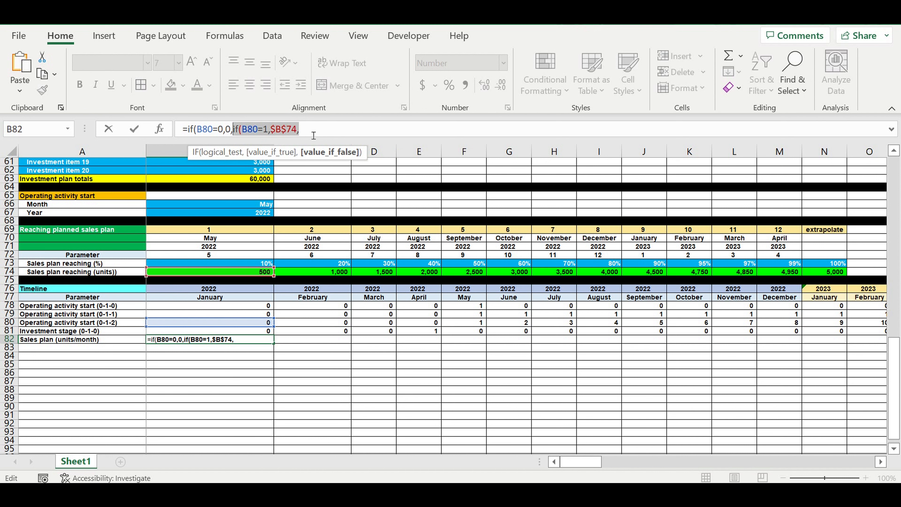
Step: Paste the copied IF segment repeatedly into the B82 formula to build a long chain of nested IFs
{"action": "left_click", "coordinate": [308, 130]}
{"action": "key", "text": "ctrl+v"}
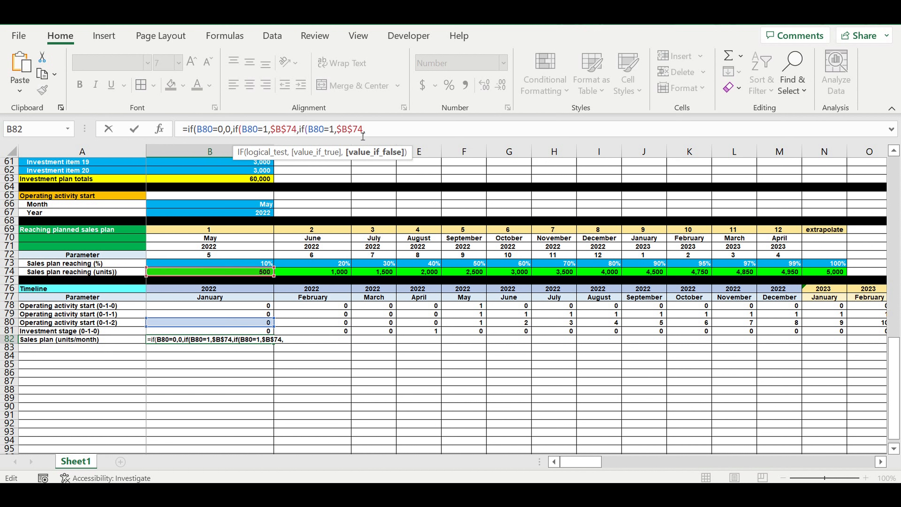
{"action": "key", "text": "ctrl+v"}
{"action": "key", "text": "ctrl+v"}
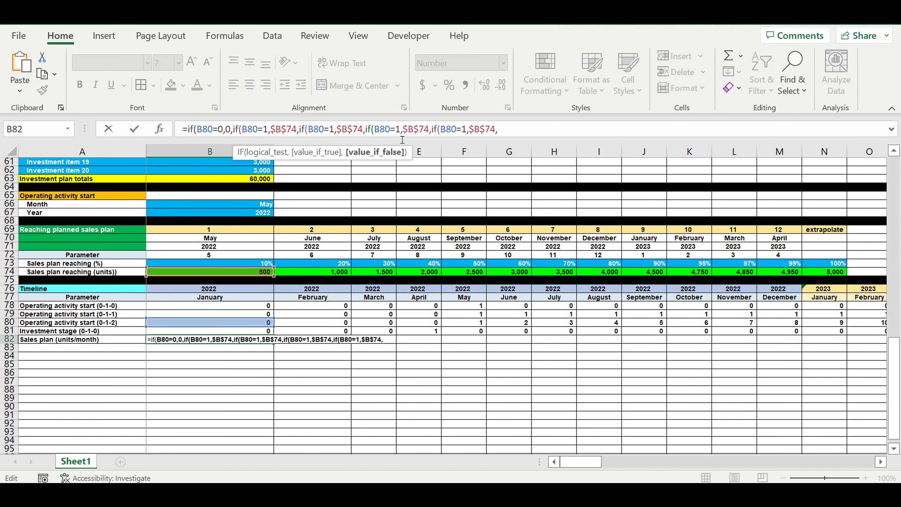
{"action": "key", "text": "ctrl+v"}
{"action": "key", "text": "ctrl+v"}
{"action": "key", "text": "ctrl+v"}
{"action": "key", "text": "ctrl+v"}
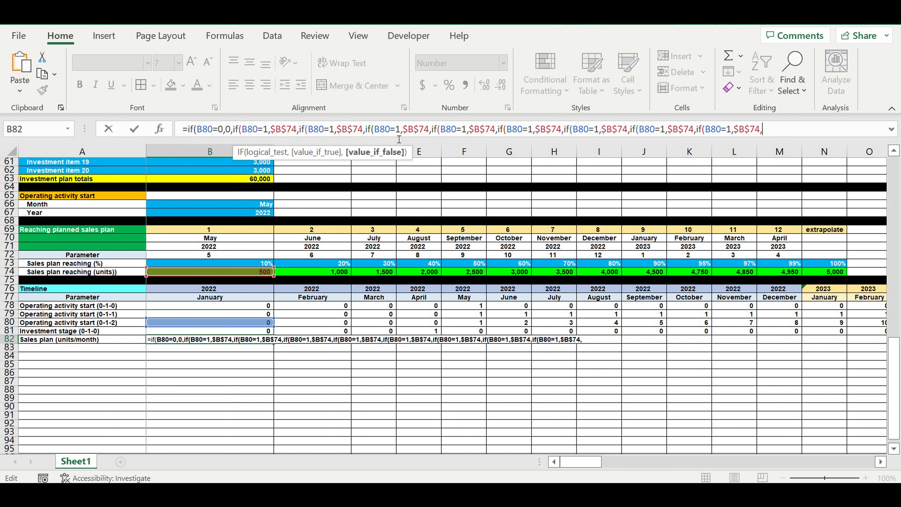
{"action": "key", "text": "ctrl+v"}
{"action": "key", "text": "ctrl+v"}
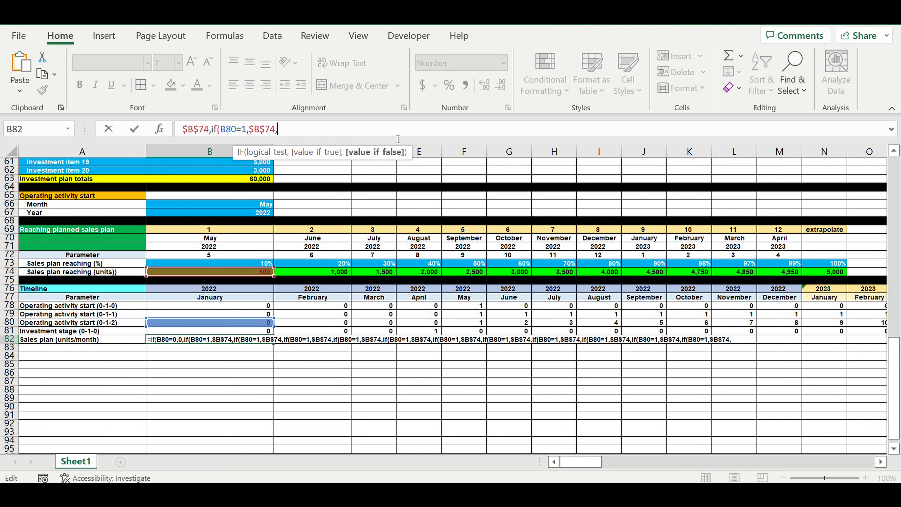
{"action": "key", "text": "ctrl+v"}
{"action": "key", "text": "ctrl+v"}
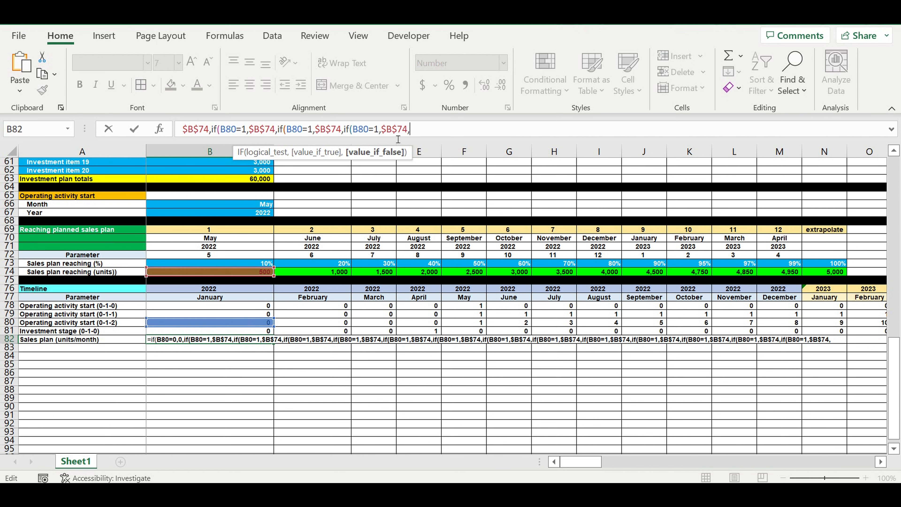
Step: Finish the B82 formula with a final value of 0, close all the parentheses and enter it
{"action": "type", "text": "0"}
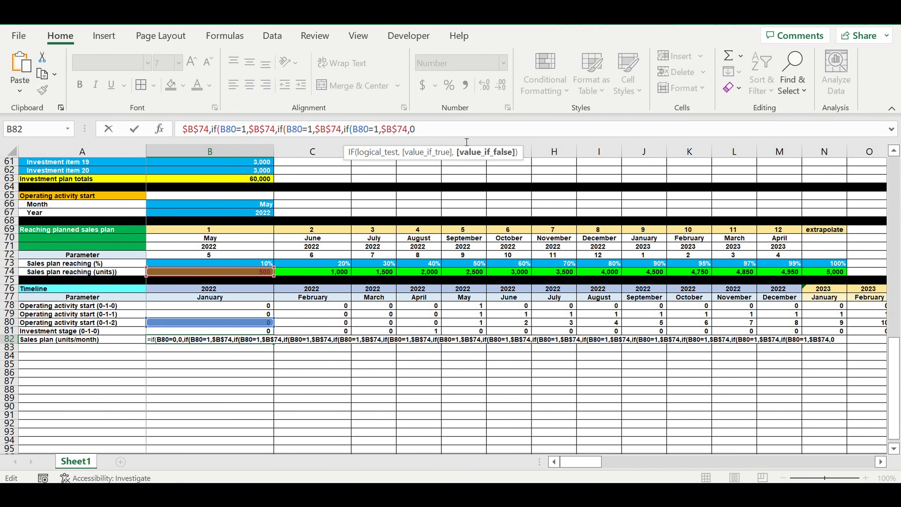
{"action": "left_click_drag", "start_coordinate": [462, 140], "coordinate": [460, 172]}
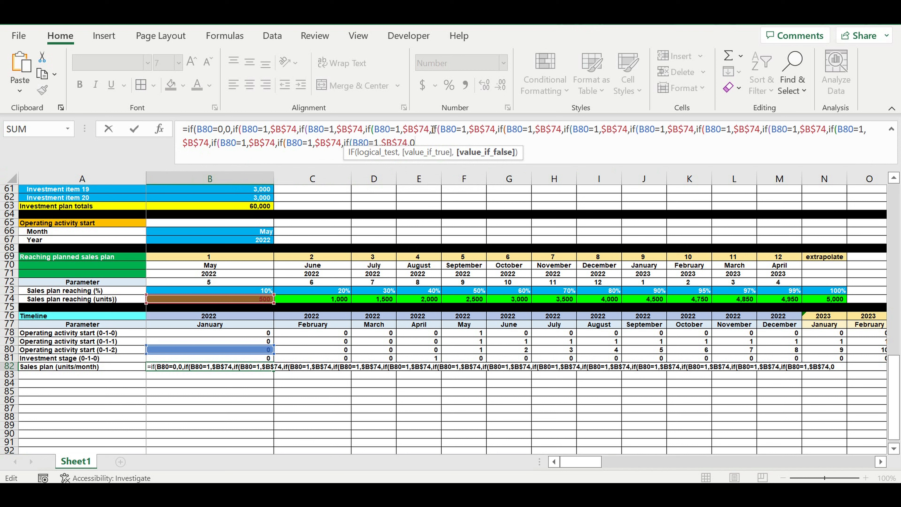
{"action": "type", "text": "))"}
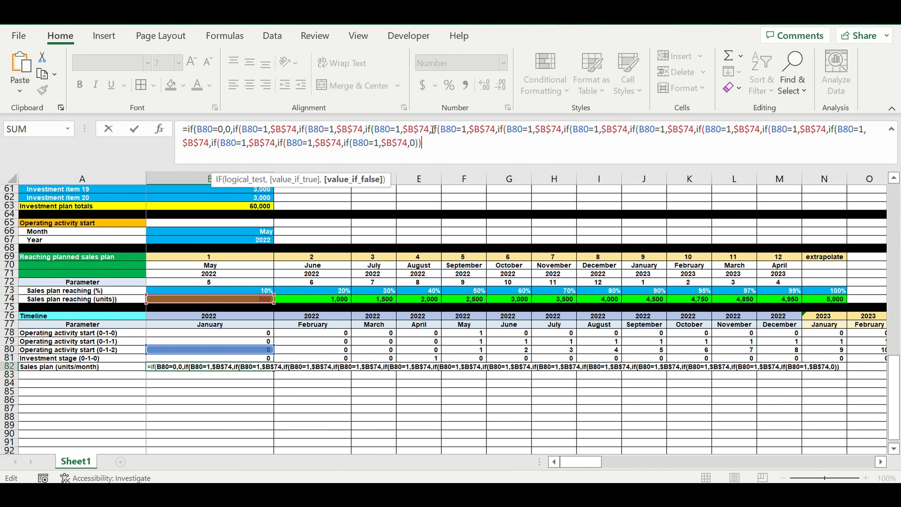
{"action": "type", "text": ")))))"}
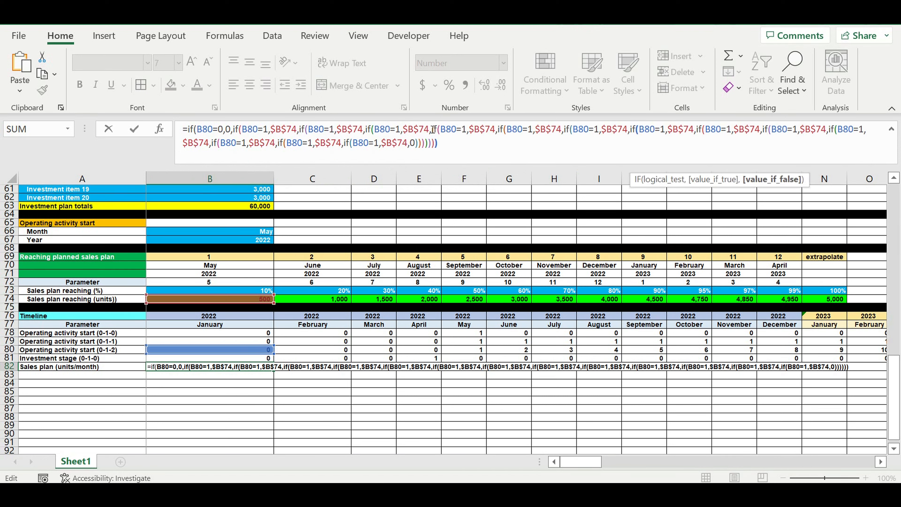
{"action": "type", "text": ")))"}
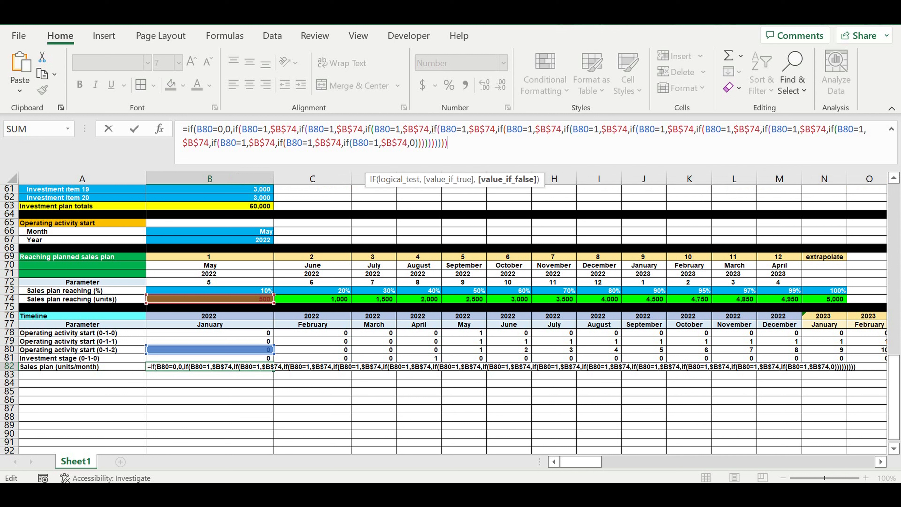
{"action": "type", "text": "))))"}
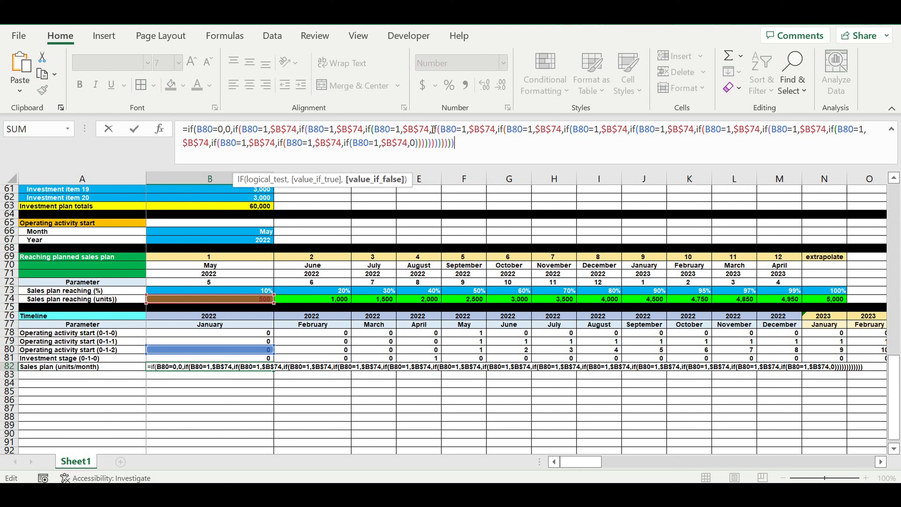
{"action": "key", "text": "Return"}
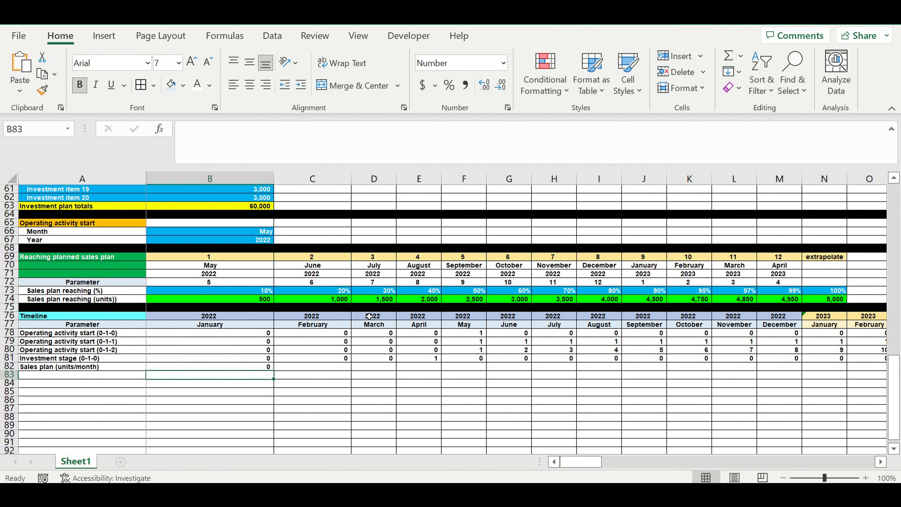
Step: Edit the B82 formula so the nested tests check B80 equal to 2 through 9 in sequence
{"action": "left_click", "coordinate": [253, 368]}
{"action": "left_click", "coordinate": [225, 129]}
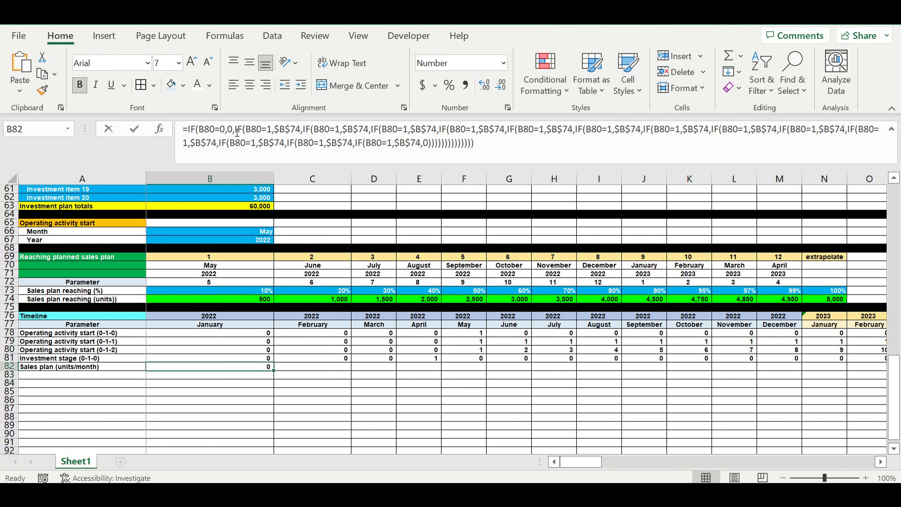
{"action": "left_click", "coordinate": [341, 129]}
{"action": "key", "text": "BackSpace"}
{"action": "type", "text": "2"}
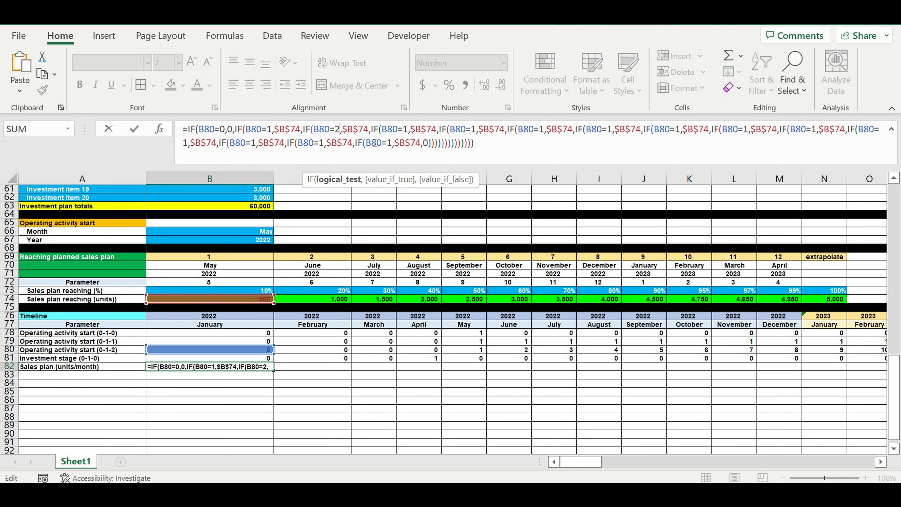
{"action": "left_click", "coordinate": [409, 130]}
{"action": "key", "text": "BackSpace"}
{"action": "type", "text": "3"}
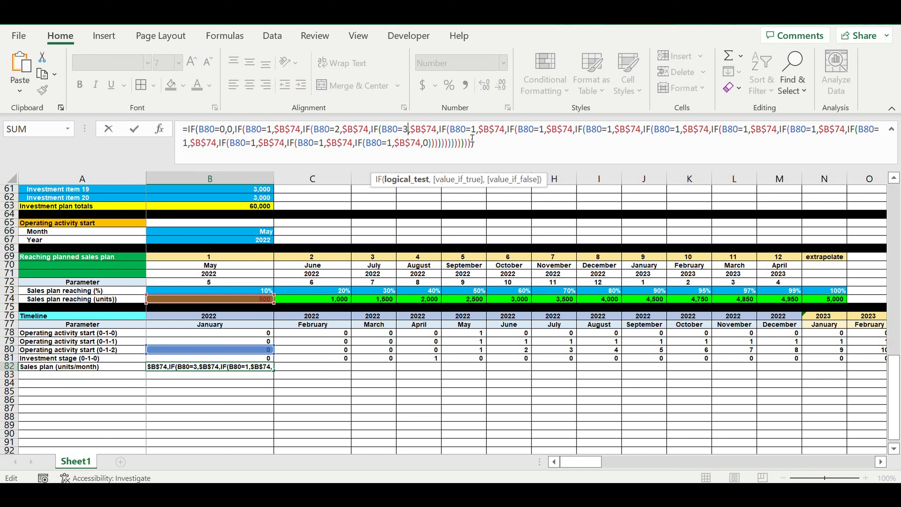
{"action": "left_click", "coordinate": [481, 135]}
{"action": "key", "text": "BackSpace"}
{"action": "type", "text": "4,IF(B80=4"}
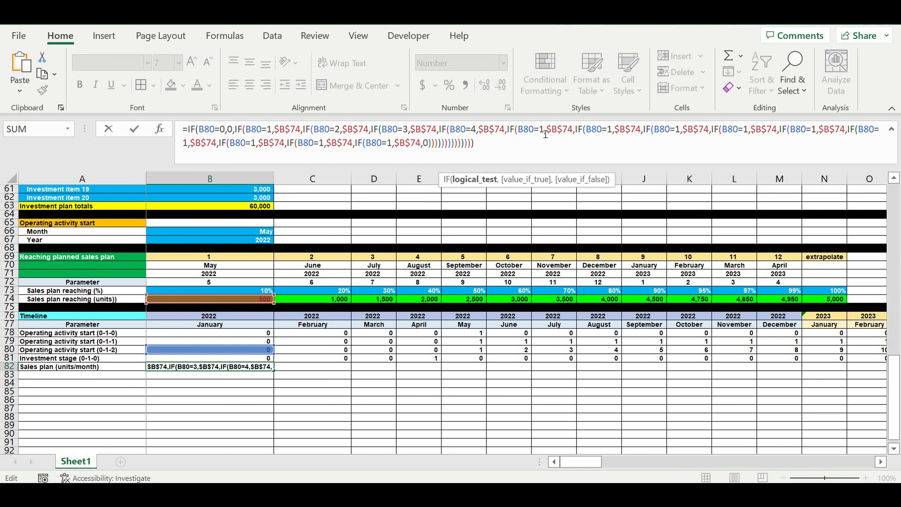
{"action": "left_click", "coordinate": [548, 134]}
{"action": "key", "text": "BackSpace"}
{"action": "type", "text": "5"}
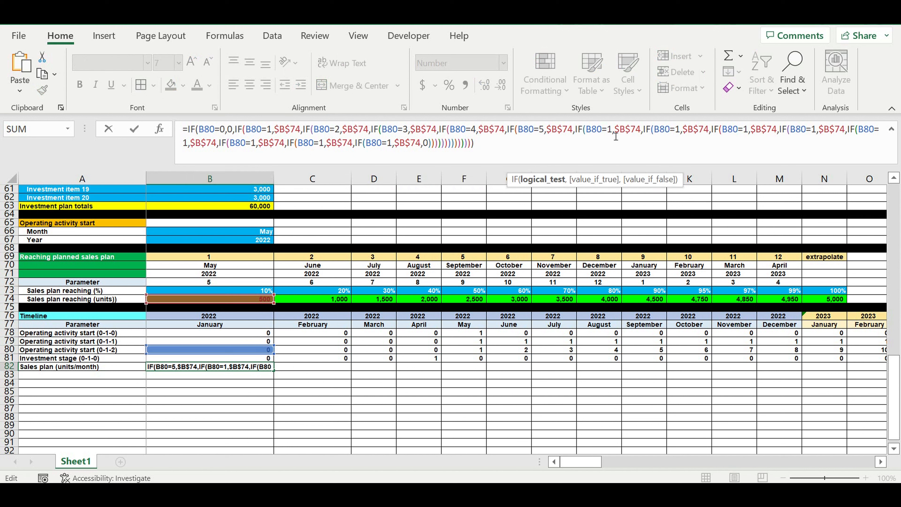
{"action": "left_click", "coordinate": [616, 136]}
{"action": "key", "text": "BackSpace"}
{"action": "type", "text": "6"}
{"action": "left_click", "coordinate": [684, 135]}
{"action": "key", "text": "BackSpace"}
{"action": "type", "text": "7"}
{"action": "left_click", "coordinate": [746, 134]}
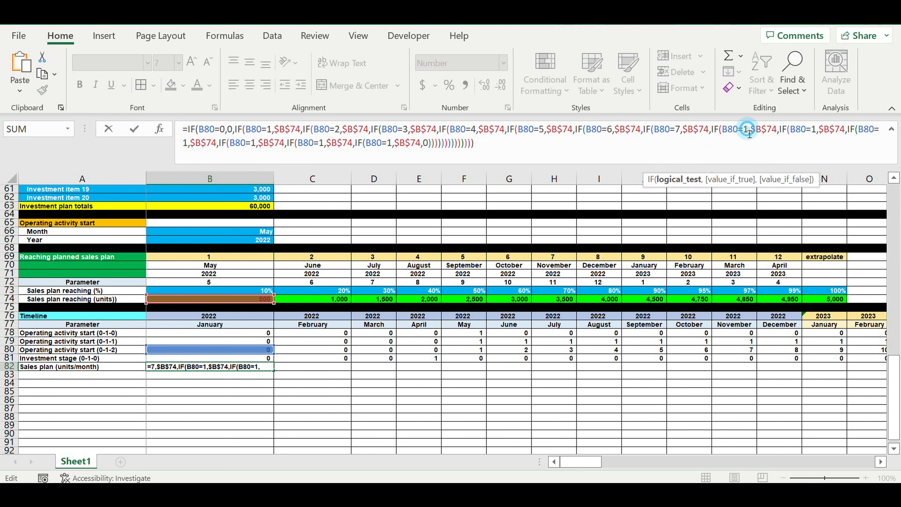
{"action": "key", "text": "BackSpace"}
{"action": "type", "text": "8"}
{"action": "left_click", "coordinate": [820, 134]}
{"action": "key", "text": "BackSpace"}
{"action": "type", "text": "9"}
Step: Change the remaining B82 tests to B80=10, B80=11, B80=12 and finally B80>12
{"action": "left_click", "coordinate": [187, 142]}
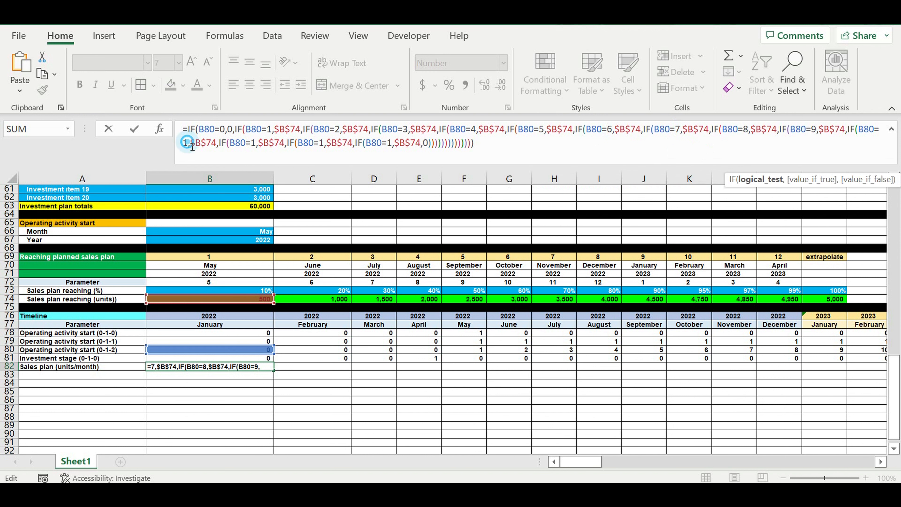
{"action": "type", "text": "0"}
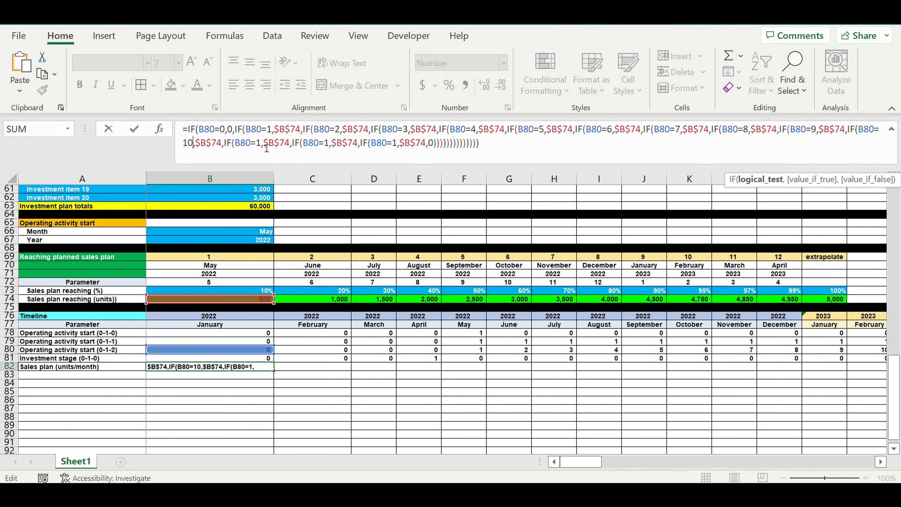
{"action": "left_click", "coordinate": [266, 148]}
{"action": "type", "text": "1"}
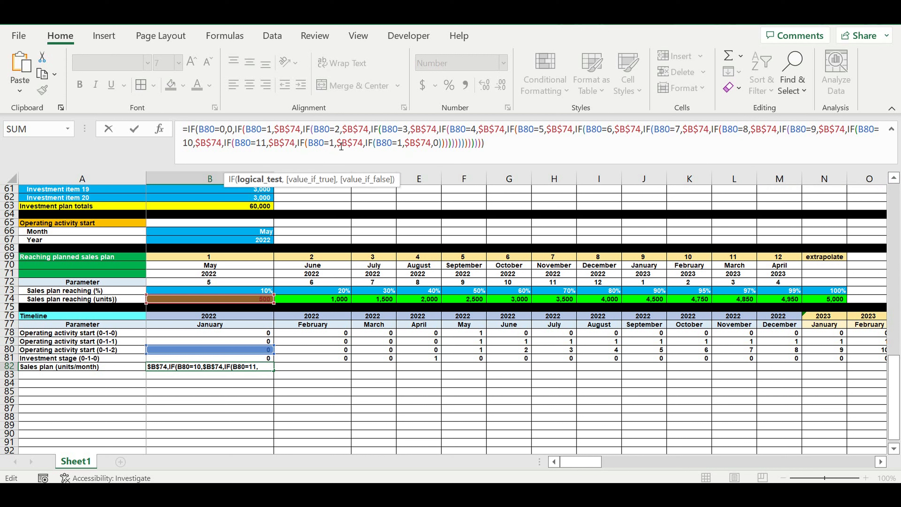
{"action": "left_click", "coordinate": [337, 148]}
{"action": "type", "text": "2"}
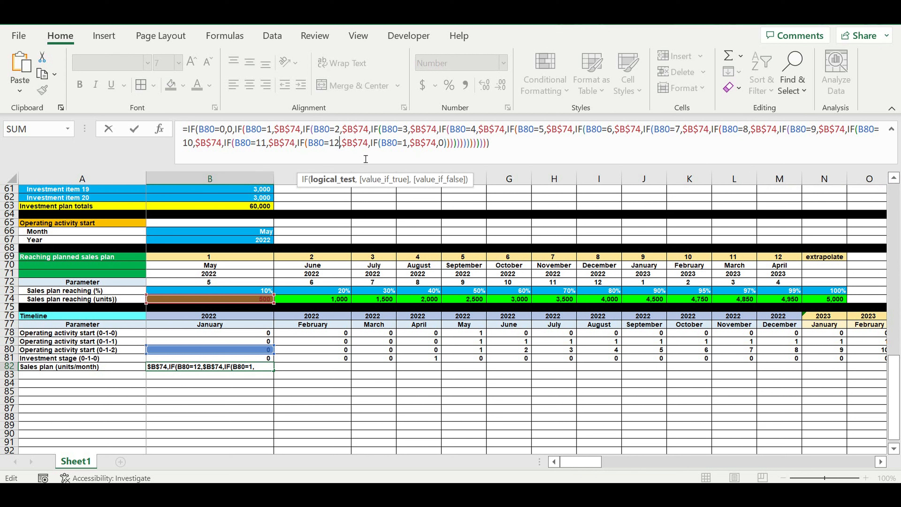
{"action": "left_click_drag", "start_coordinate": [398, 146], "coordinate": [403, 146]}
{"action": "type", "text": ">"}
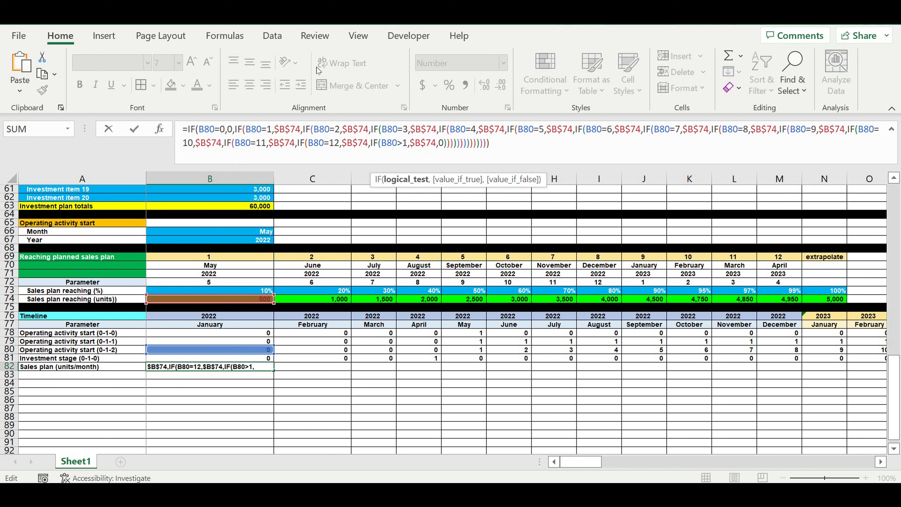
{"action": "left_click", "coordinate": [407, 144]}
{"action": "type", "text": "2"}
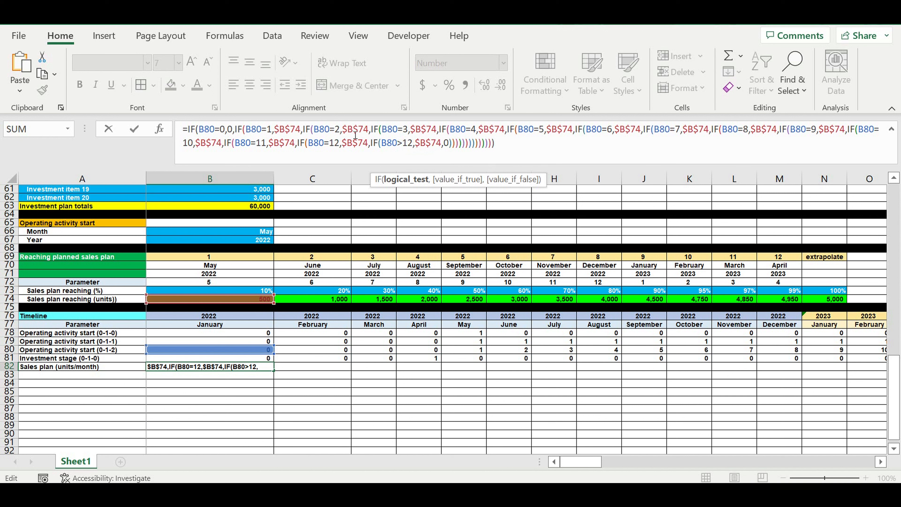
Step: Change the returned references in B82 from $B$74 to $C$74, $D$74, $E$74, $F$74 and $G$74 for tests 2 to 6
{"action": "left_click_drag", "start_coordinate": [353, 129], "coordinate": [348, 129]}
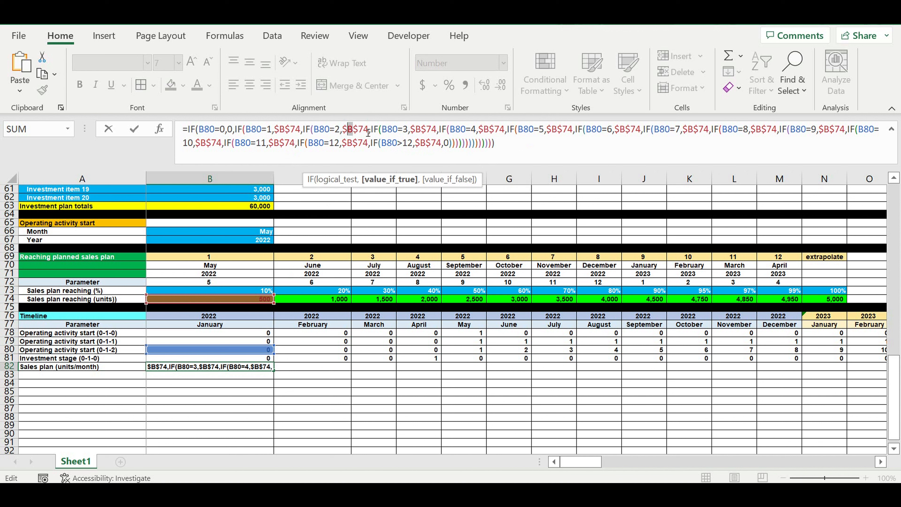
{"action": "type", "text": "c"}
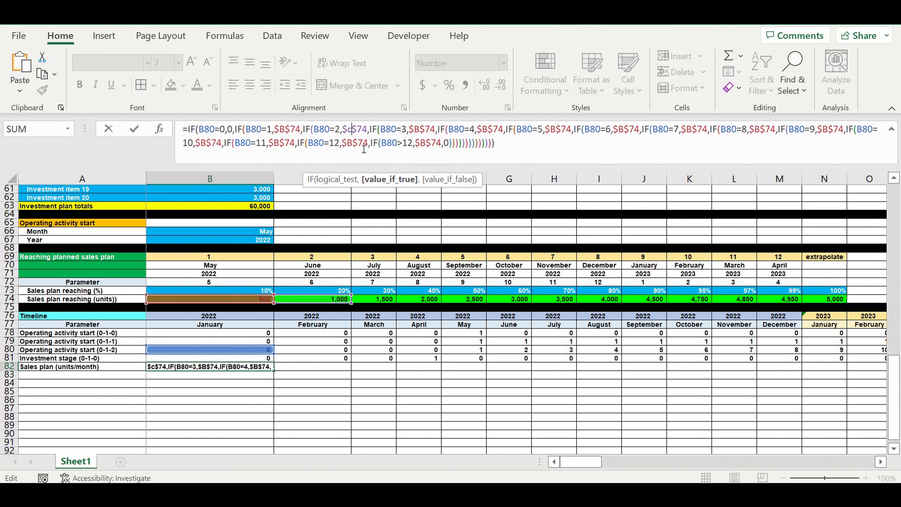
{"action": "left_click_drag", "start_coordinate": [422, 130], "coordinate": [415, 130]}
{"action": "type", "text": "d"}
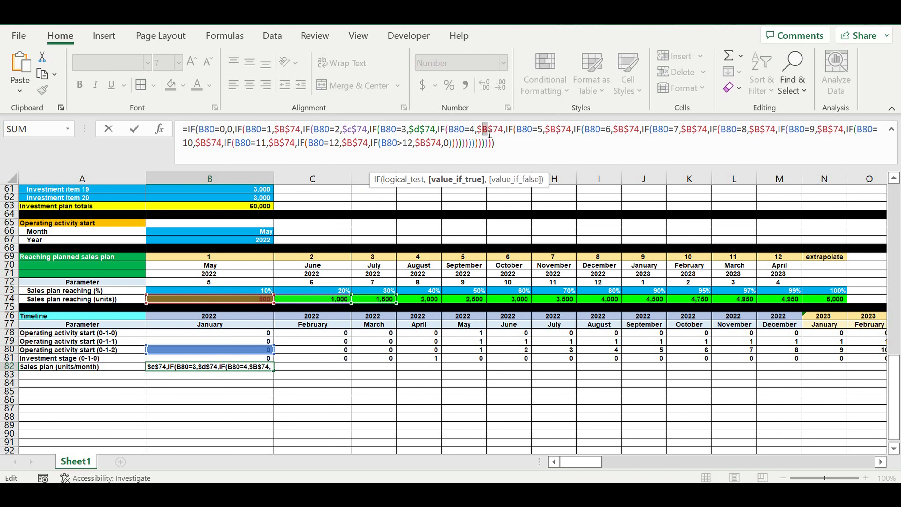
{"action": "left_click", "coordinate": [488, 130]}
{"action": "key", "text": "BackSpace"}
{"action": "type", "text": "e"}
{"action": "left_click", "coordinate": [558, 131]}
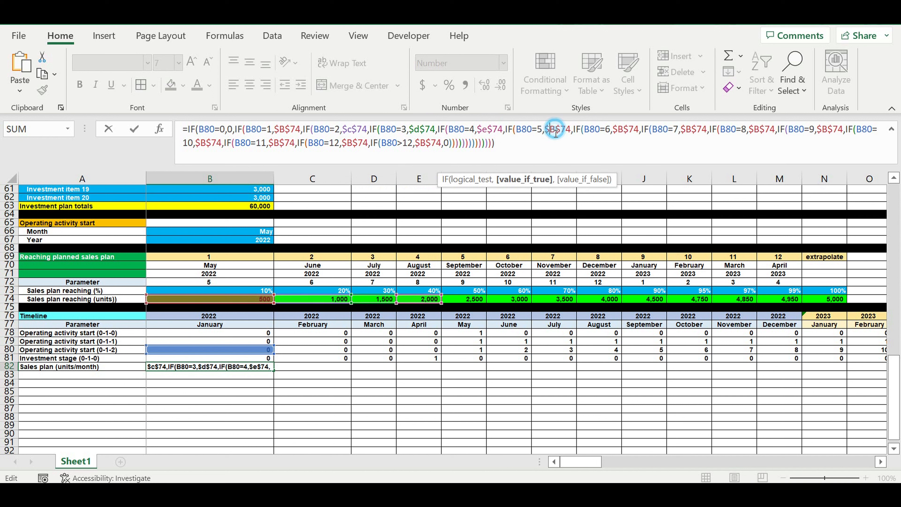
{"action": "key", "text": "BackSpace"}
{"action": "type", "text": "f"}
{"action": "left_click", "coordinate": [624, 131]}
{"action": "key", "text": "BackSpace"}
{"action": "type", "text": "g"}
Step: Change the remaining returned references to $H$74 through $N$74 for tests 7 to >12 and enter the formula
{"action": "double_click", "coordinate": [685, 132]}
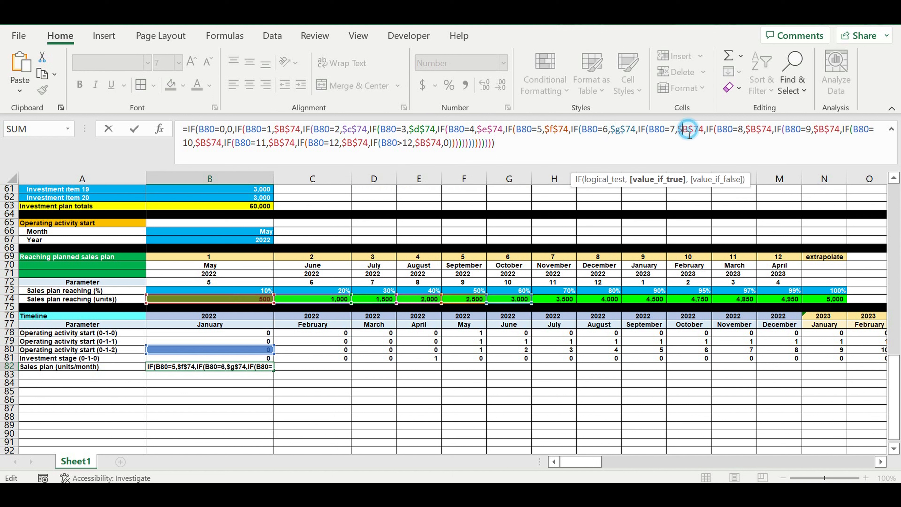
{"action": "type", "text": "h"}
{"action": "double_click", "coordinate": [757, 135]}
{"action": "type", "text": "i"}
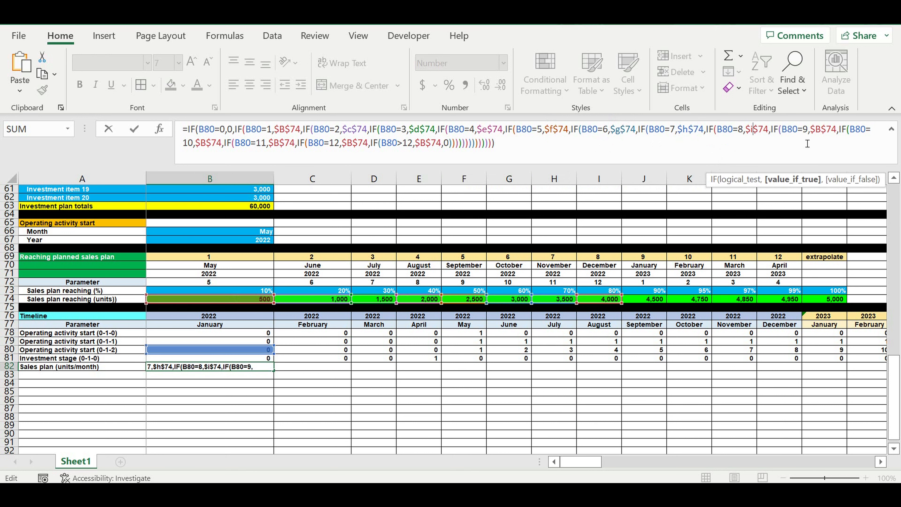
{"action": "double_click", "coordinate": [818, 132]}
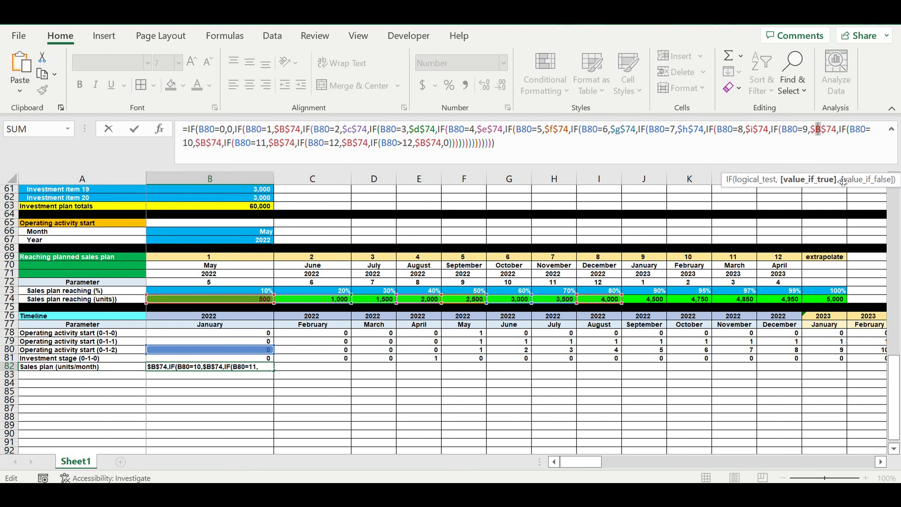
{"action": "type", "text": "j"}
{"action": "double_click", "coordinate": [198, 146]}
{"action": "type", "text": "k"}
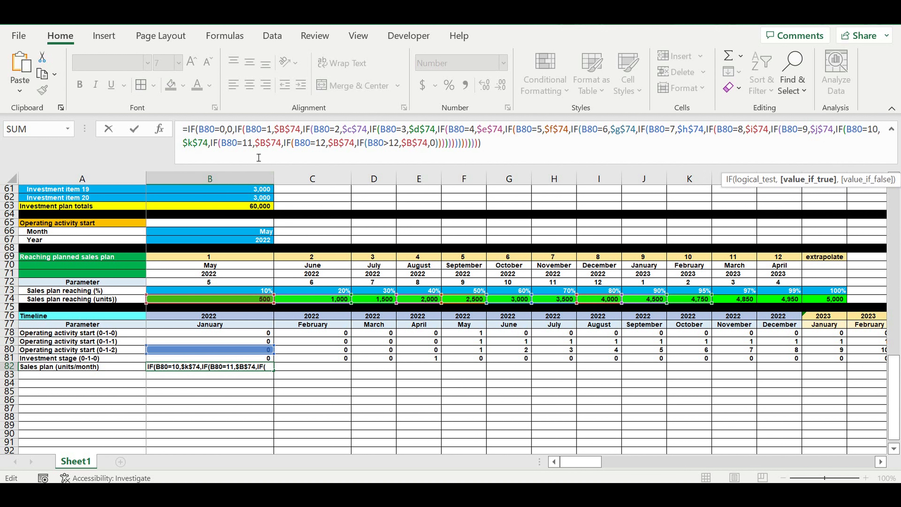
{"action": "double_click", "coordinate": [264, 143]}
{"action": "type", "text": "l"}
{"action": "double_click", "coordinate": [332, 144]}
{"action": "type", "text": "m"}
{"action": "double_click", "coordinate": [409, 144]}
{"action": "type", "text": "n"}
{"action": "key", "text": "Return"}
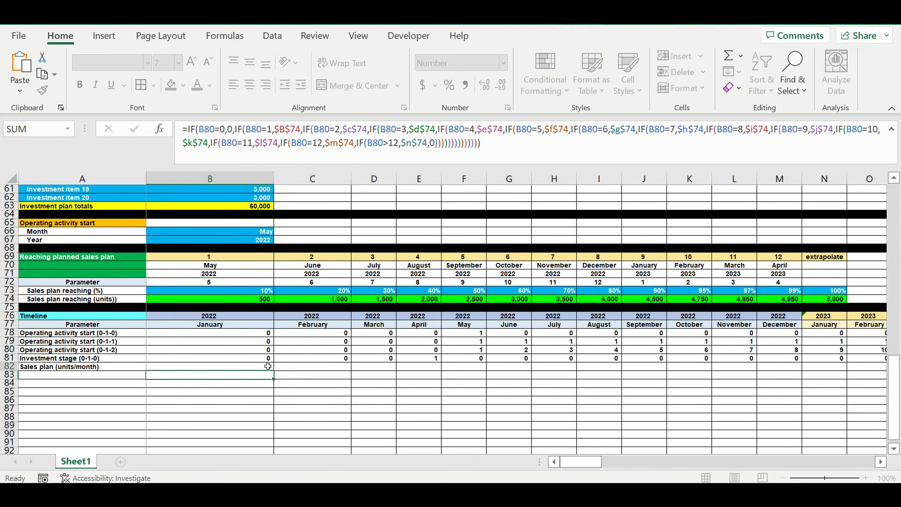
Step: Fill the B82 sales plan formula across row 82 through column DQ
{"action": "left_click", "coordinate": [263, 367]}
{"action": "left_click_drag", "start_coordinate": [277, 375], "coordinate": [638, 369]}
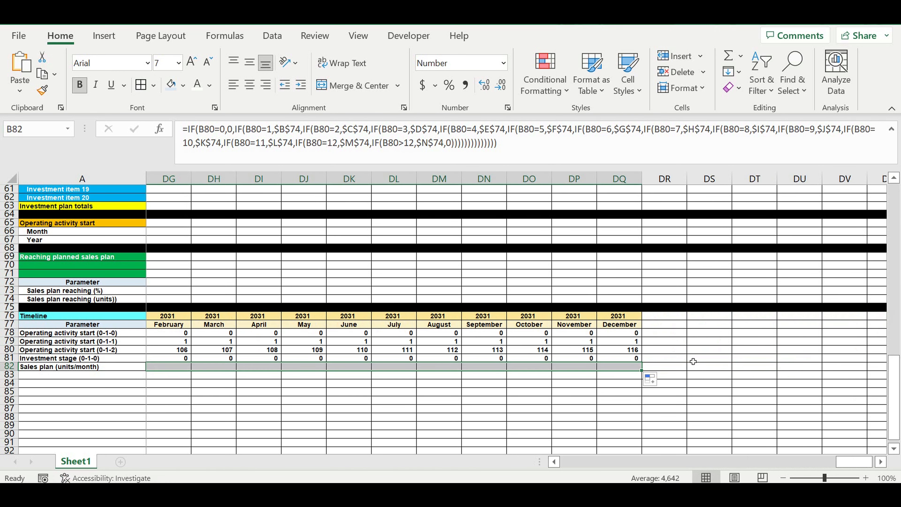
{"action": "left_click_drag", "start_coordinate": [854, 462], "coordinate": [568, 462]}
{"action": "left_click", "coordinate": [472, 325]}
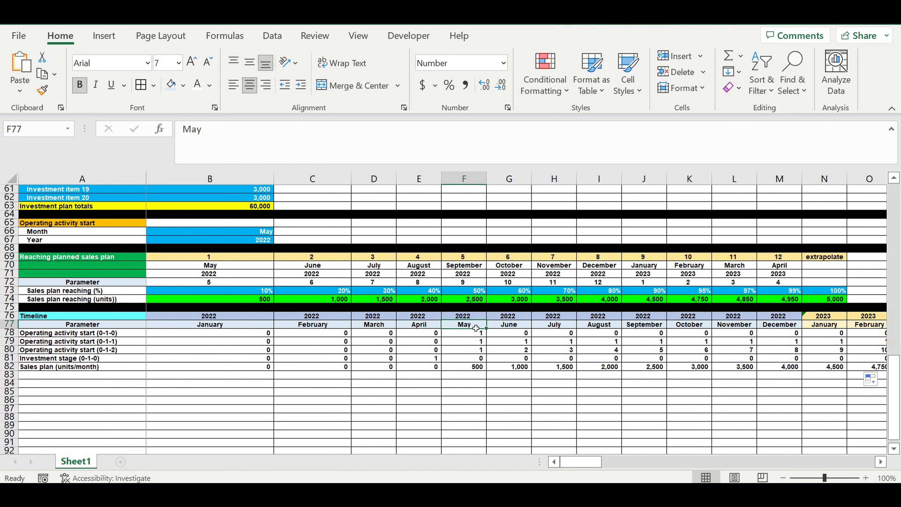
Step: Inspect the sales plan formulas across row 82 for the first months of the timeline
{"action": "left_click", "coordinate": [514, 371]}
{"action": "left_click", "coordinate": [540, 372]}
{"action": "left_click", "coordinate": [590, 370]}
{"action": "left_click", "coordinate": [644, 370]}
{"action": "left_click", "coordinate": [701, 369]}
{"action": "left_click", "coordinate": [741, 370]}
{"action": "left_click", "coordinate": [781, 368]}
{"action": "left_click_drag", "start_coordinate": [464, 366], "coordinate": [644, 366]}
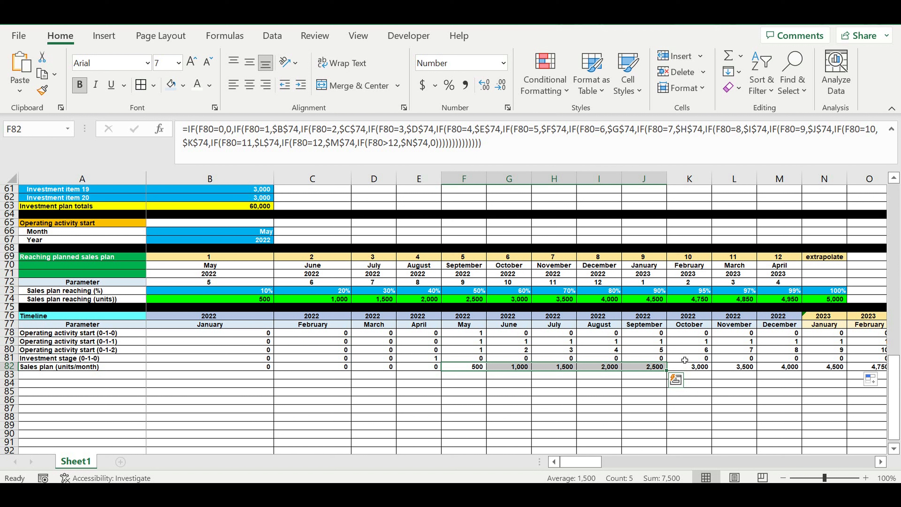
Step: Fill row 83 with black as a separator band
{"action": "left_click", "coordinate": [10, 375]}
{"action": "left_click", "coordinate": [182, 86]}
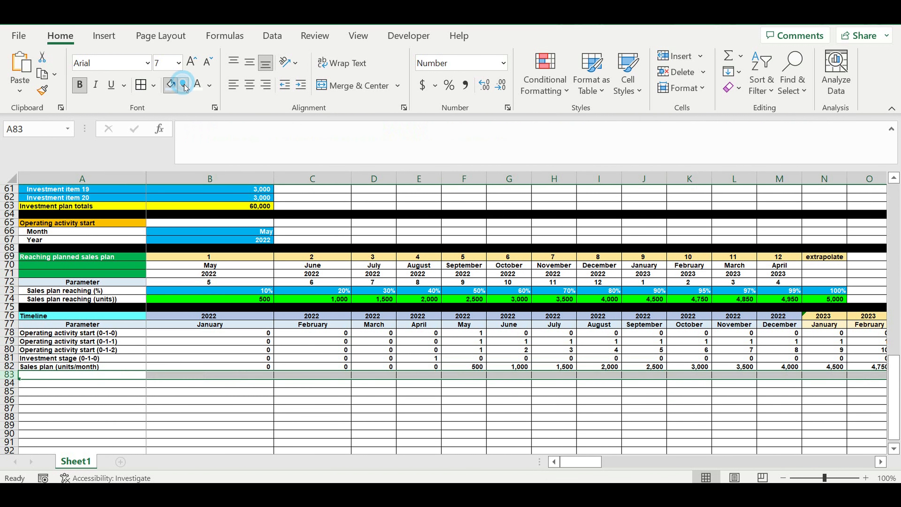
{"action": "left_click", "coordinate": [183, 118]}
Step: Indent the parameter labels in A78 to A82
{"action": "left_click_drag", "start_coordinate": [47, 332], "coordinate": [46, 366]}
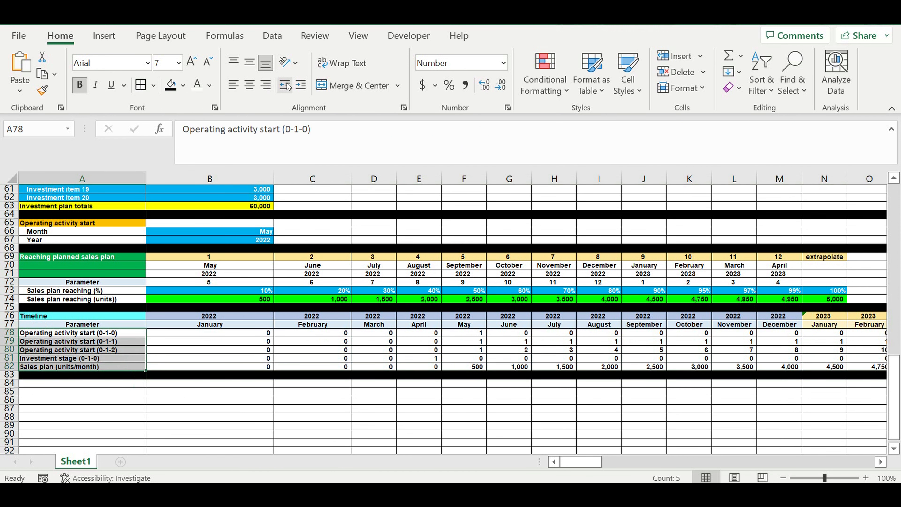
{"action": "left_click", "coordinate": [301, 85]}
{"action": "left_click", "coordinate": [251, 412]}
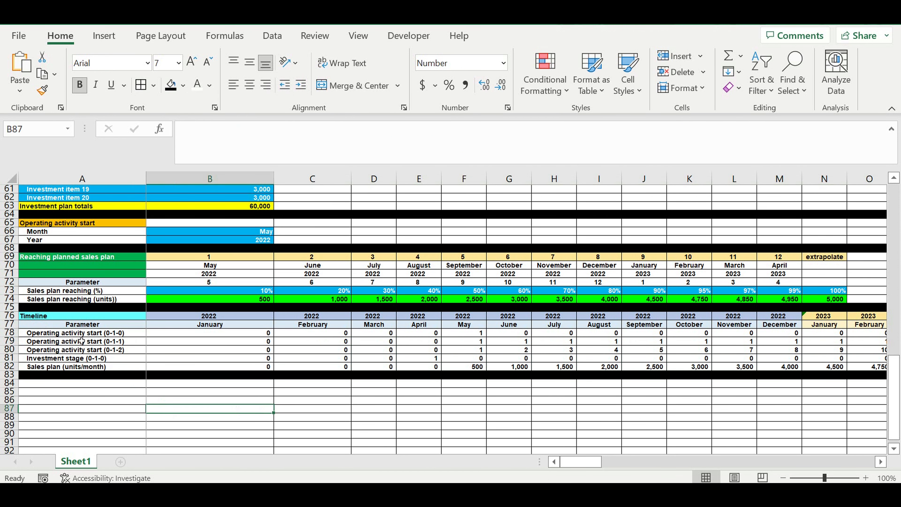
Step: Copy the timeline header rows 76–77 into rows 84–85 and link B84 to B76
{"action": "left_click_drag", "start_coordinate": [9, 316], "coordinate": [9, 324]}
{"action": "key", "text": "ctrl+c"}
{"action": "left_click", "coordinate": [9, 383]}
{"action": "key", "text": "ctrl+v"}
{"action": "left_click", "coordinate": [209, 384]}
{"action": "type", "text": "=B76"}
{"action": "key", "text": "Return"}
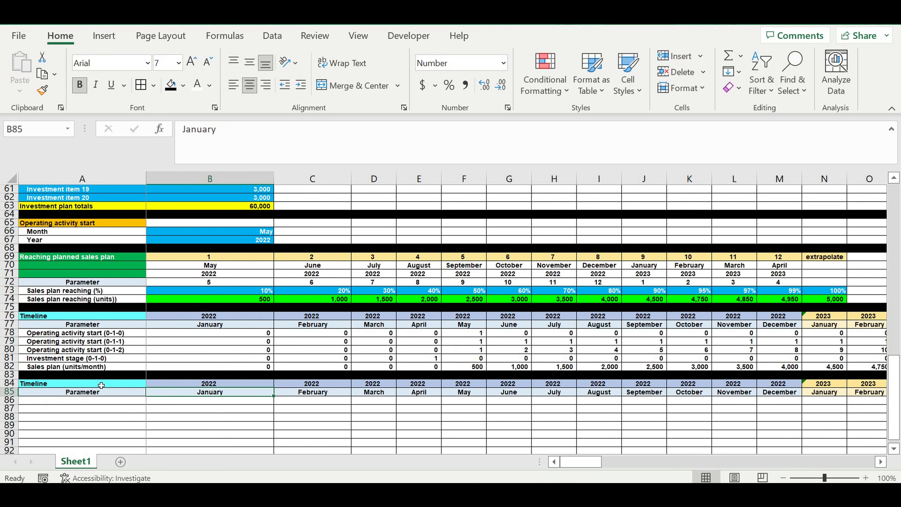
Step: Rename the A84 section header as Revenues / Expenses
{"action": "left_click", "coordinate": [101, 386]}
{"action": "type", "text": "Reven"}
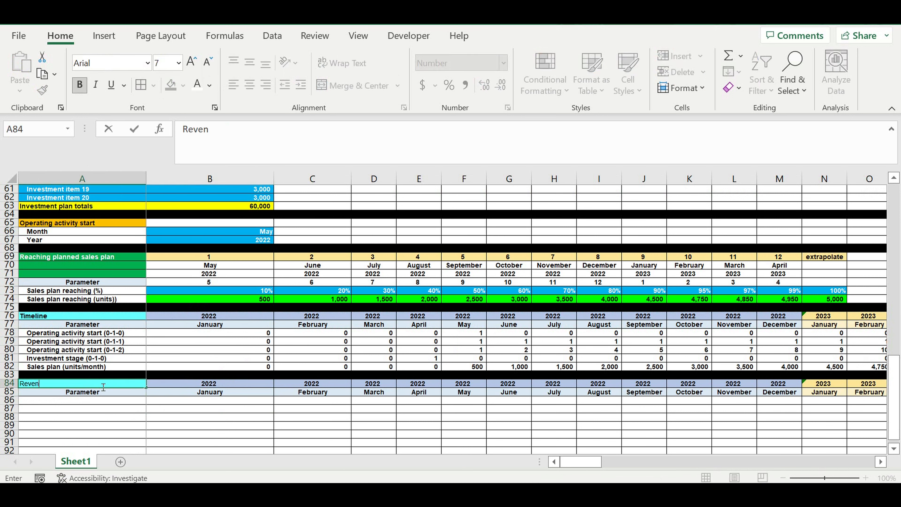
{"action": "type", "text": "ues / Expenses"}
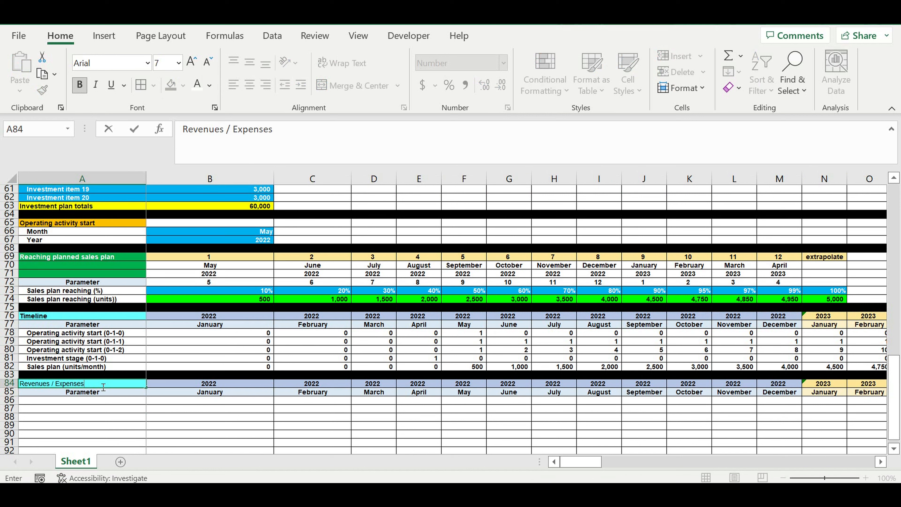
{"action": "key", "text": "Return"}
Step: Give the Revenues / Expenses header cell a dark blue fill with white text
{"action": "left_click", "coordinate": [103, 385]}
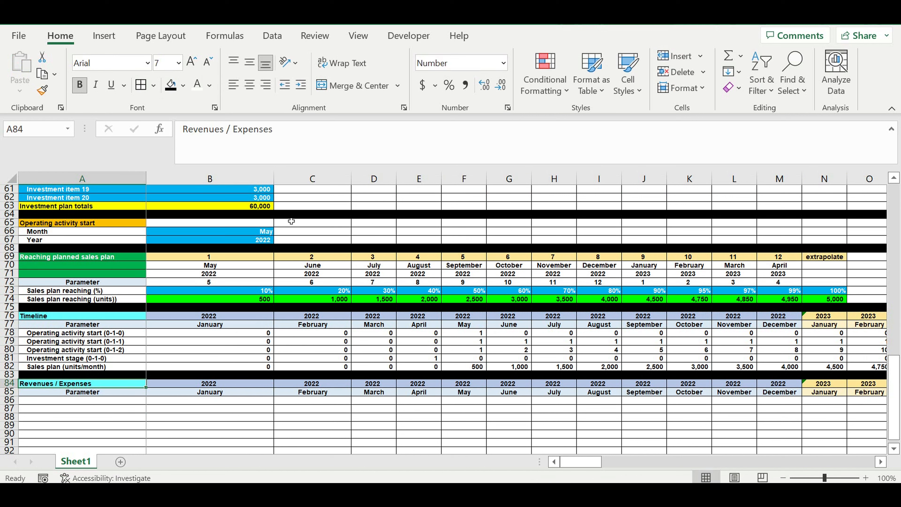
{"action": "left_click", "coordinate": [183, 86]}
{"action": "left_click", "coordinate": [268, 217]}
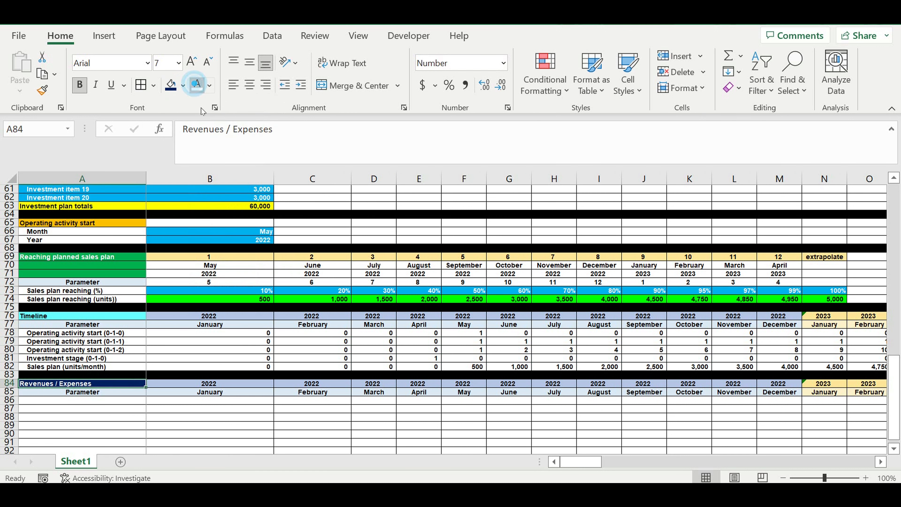
{"action": "left_click", "coordinate": [128, 417]}
Step: Label A86 as Revenues ($/month)
{"action": "left_click", "coordinate": [129, 401]}
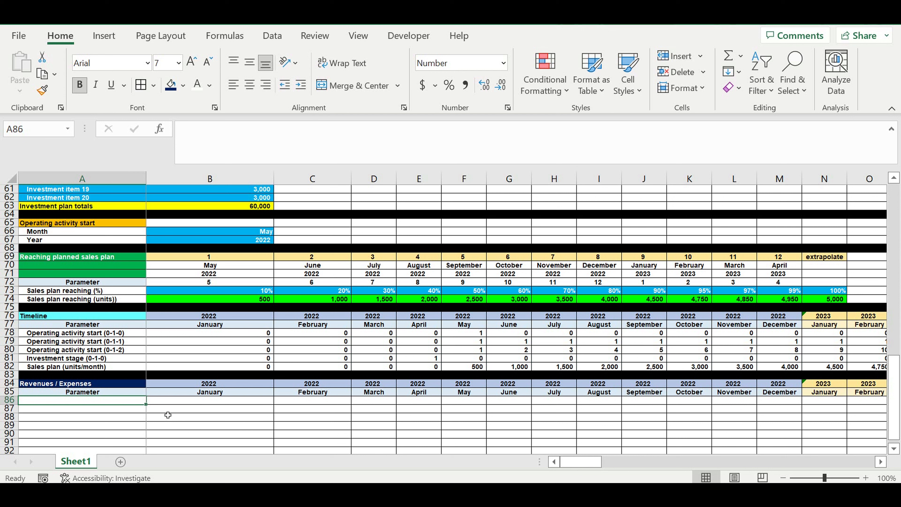
{"action": "type", "text": "Revenues"}
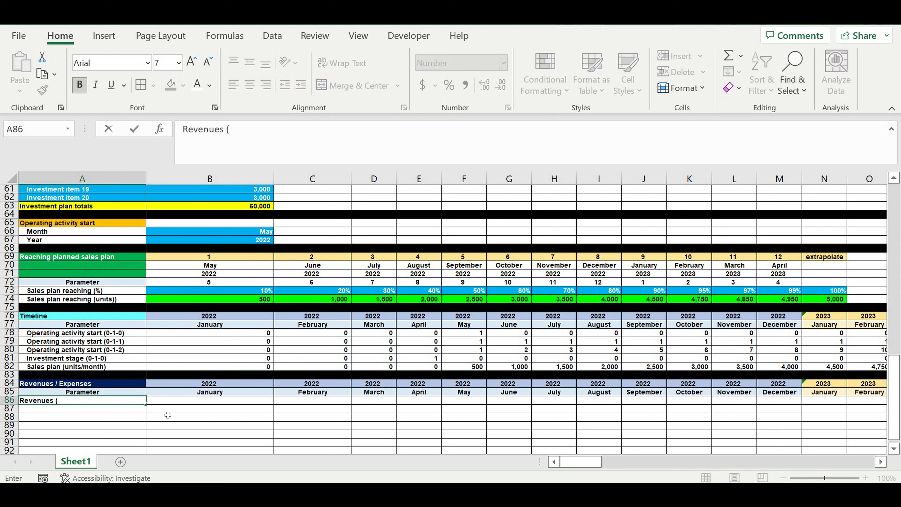
{"action": "type", "text": " (4/month"}
{"action": "key", "text": "Return"}
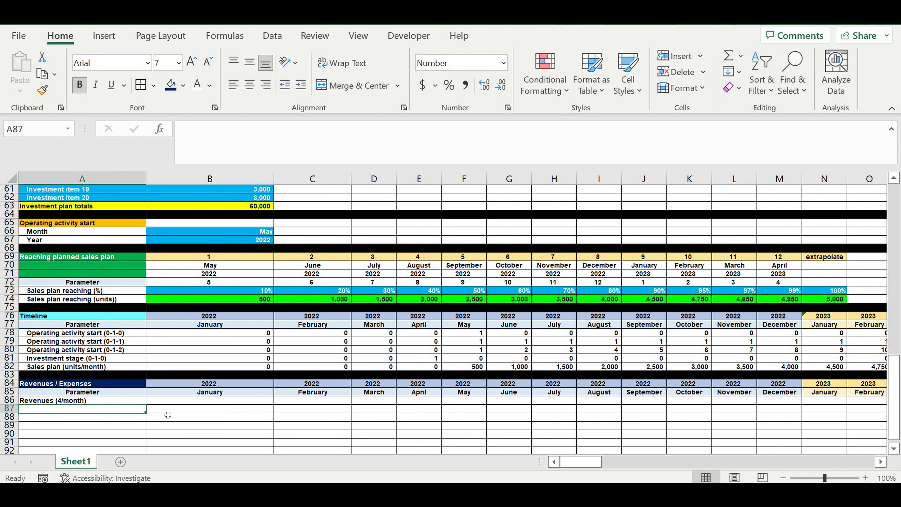
{"action": "left_click", "coordinate": [126, 404]}
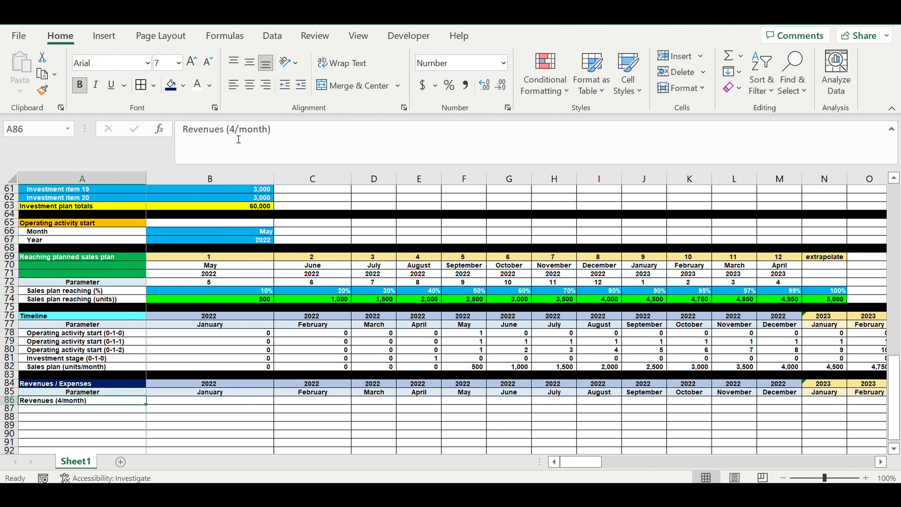
{"action": "double_click", "coordinate": [233, 129]}
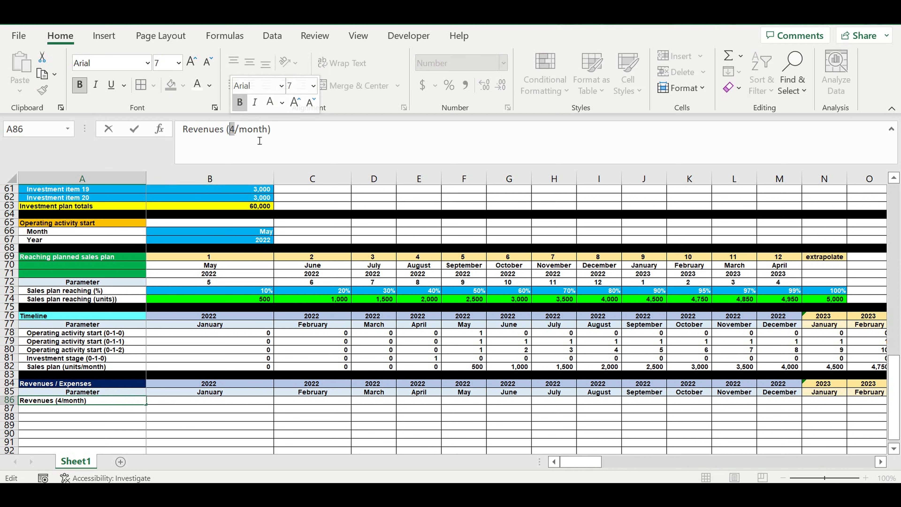
{"action": "type", "text": "$"}
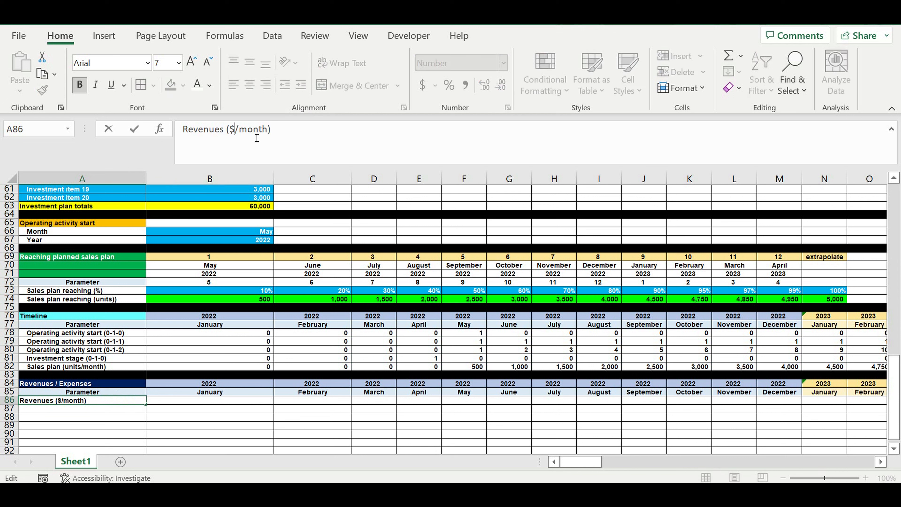
{"action": "key", "text": "Return"}
Step: Enter a revenue formula in B86 multiplying the sales plan B82 by the average check $B$14
{"action": "left_click", "coordinate": [204, 403]}
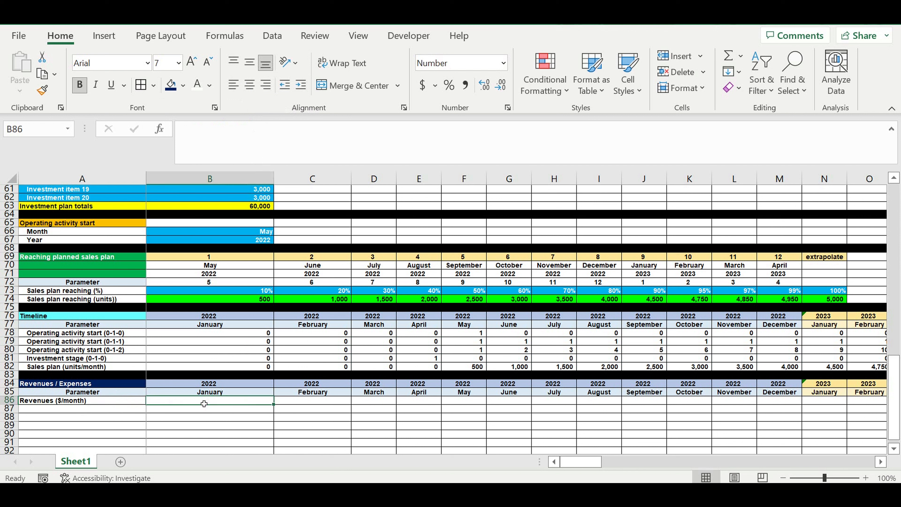
{"action": "type", "text": "="}
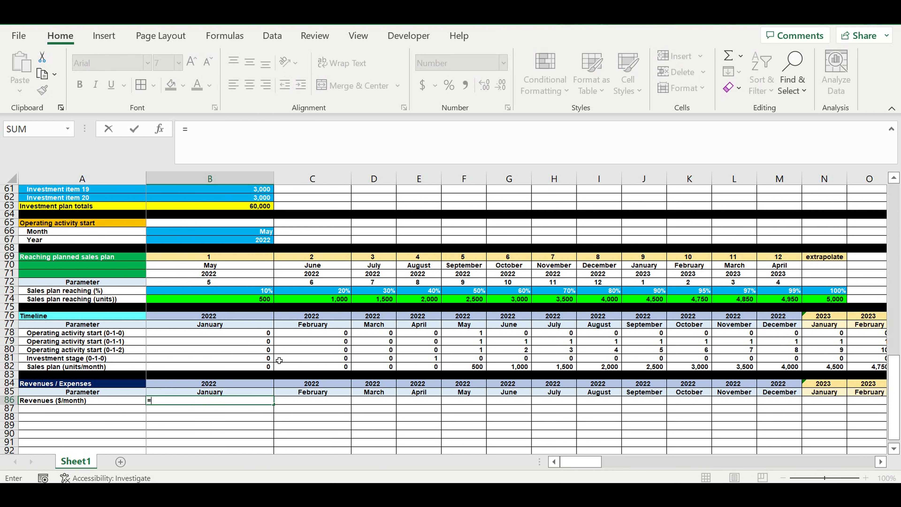
{"action": "left_click", "coordinate": [175, 369]}
{"action": "type", "text": "*"}
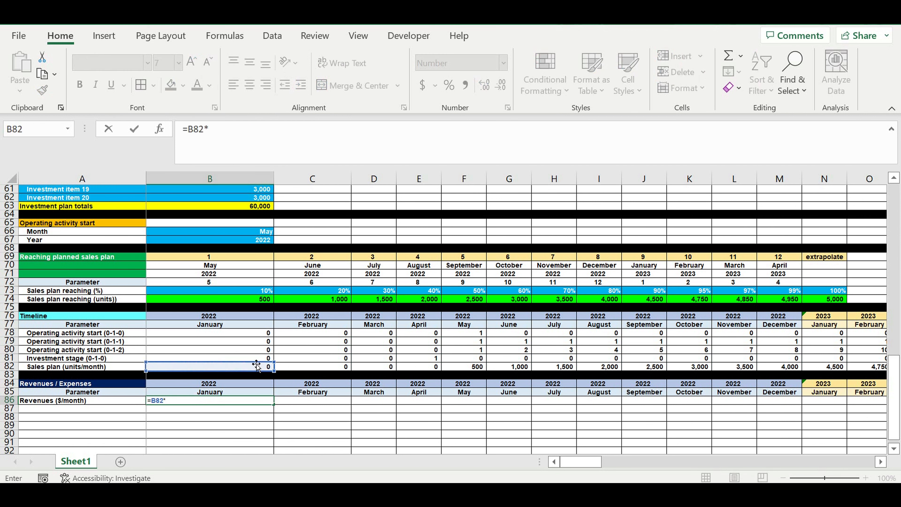
{"action": "scroll", "coordinate": [248, 281], "scroll_direction": "up", "scroll_amount": 20}
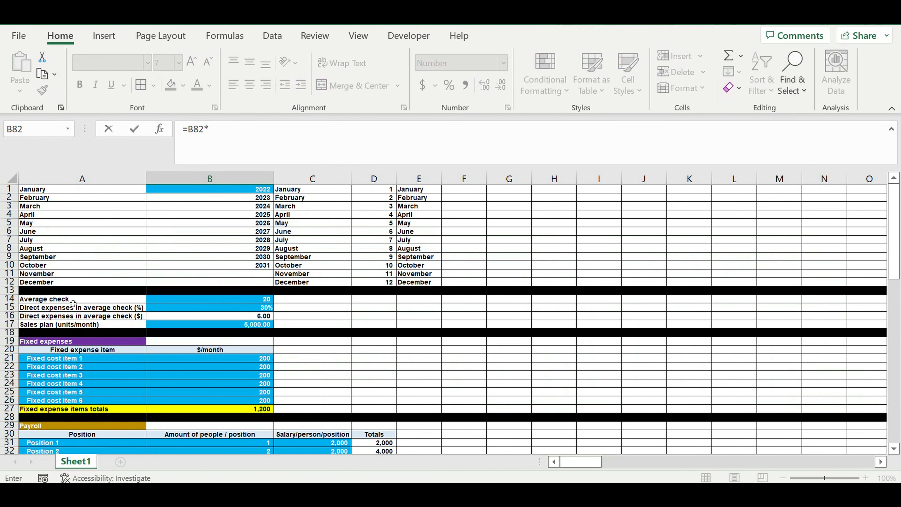
{"action": "left_click", "coordinate": [247, 301]}
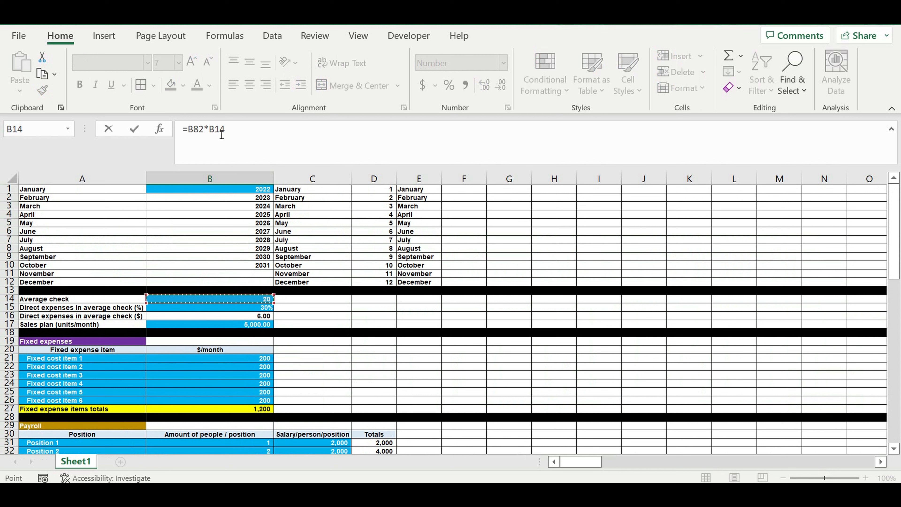
{"action": "left_click", "coordinate": [209, 128]}
{"action": "type", "text": "$"}
{"action": "left_click", "coordinate": [221, 130]}
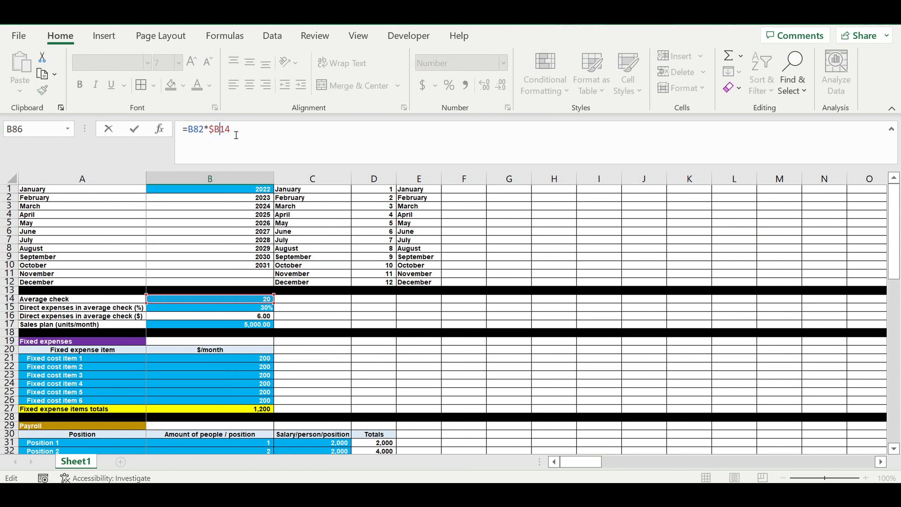
{"action": "type", "text": "$"}
{"action": "key", "text": "Return"}
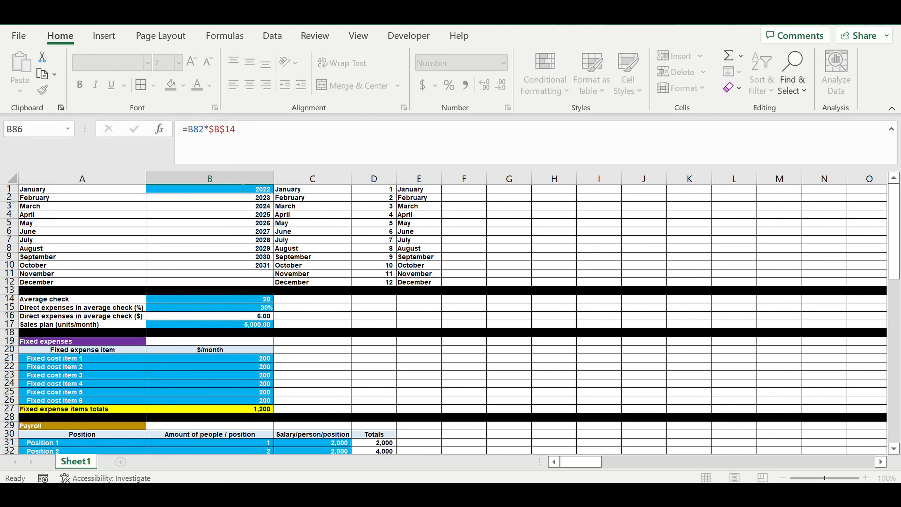
Step: Copy the revenue label down to A87 and rename it Direct expenses ($/month)
{"action": "scroll", "coordinate": [394, 349], "scroll_direction": "down", "scroll_amount": 3}
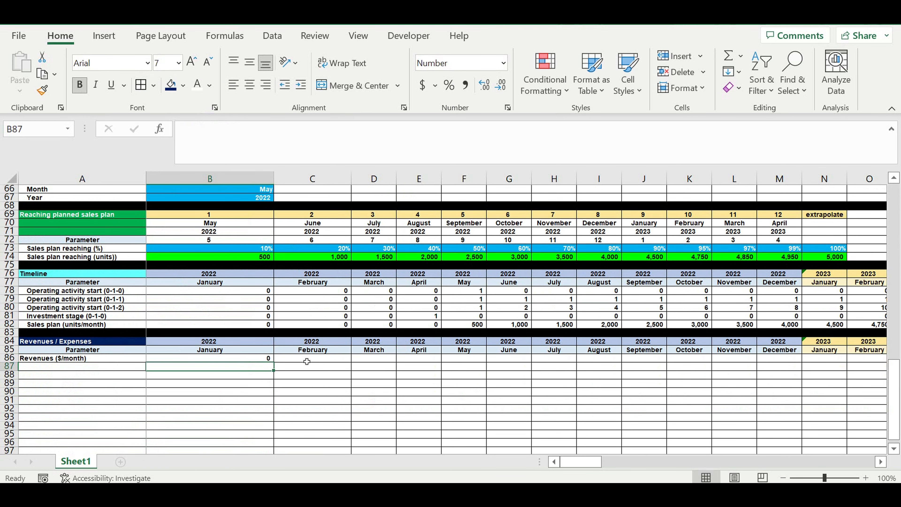
{"action": "left_click", "coordinate": [57, 359]}
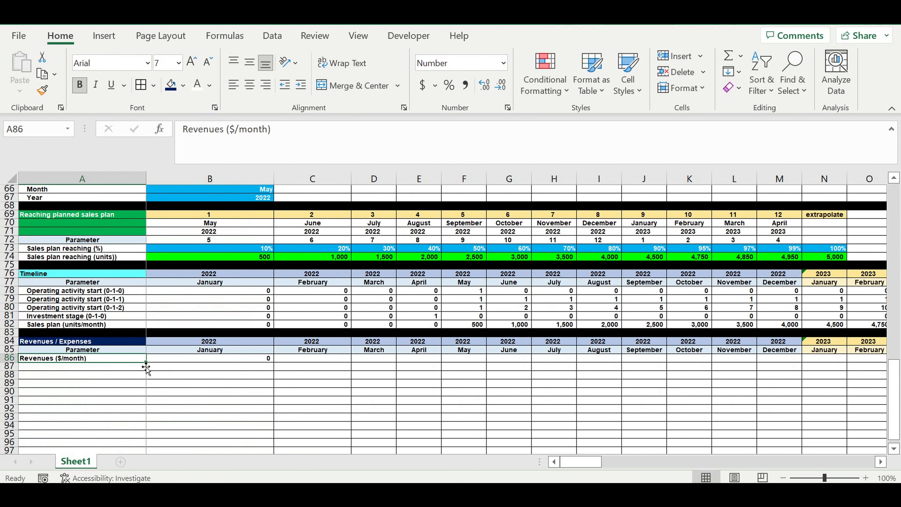
{"action": "left_click_drag", "start_coordinate": [146, 361], "coordinate": [145, 369]}
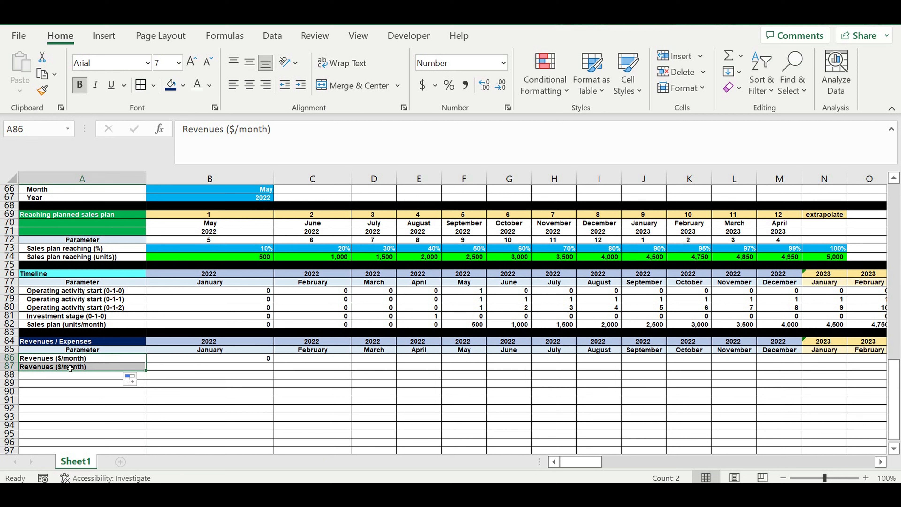
{"action": "left_click", "coordinate": [68, 366]}
{"action": "double_click", "coordinate": [169, 136]}
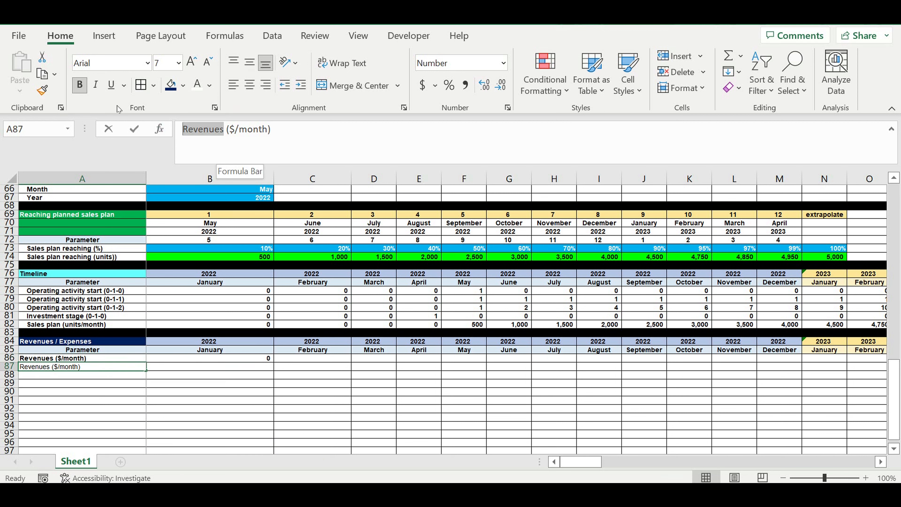
{"action": "type", "text": "Dire"}
{"action": "type", "text": "ct expe"}
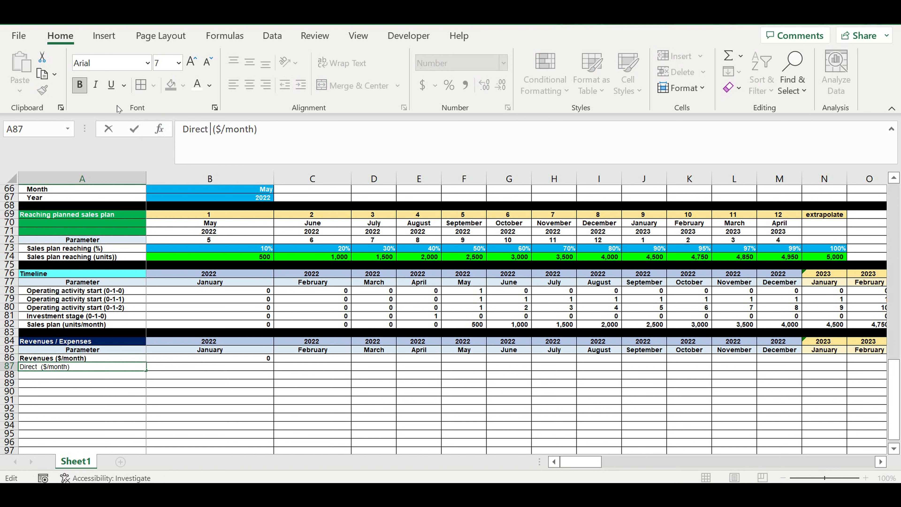
{"action": "type", "text": "nses"}
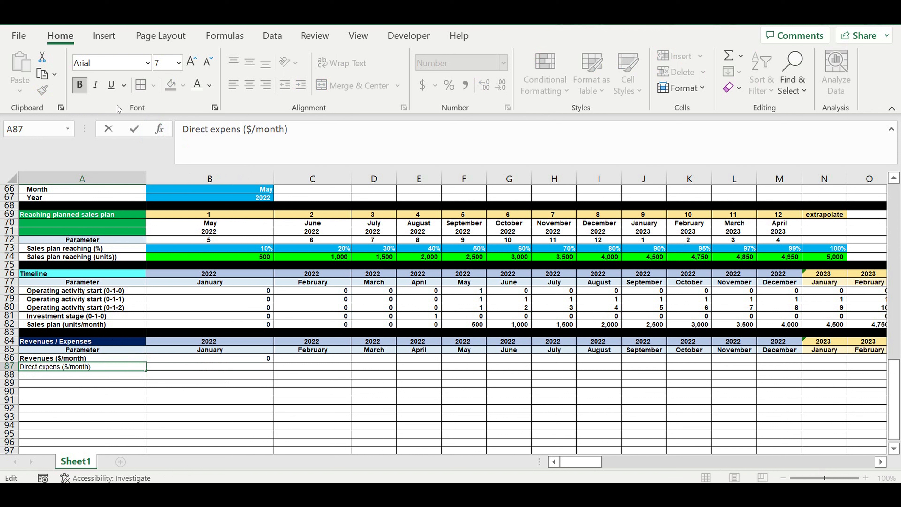
{"action": "key", "text": "Return"}
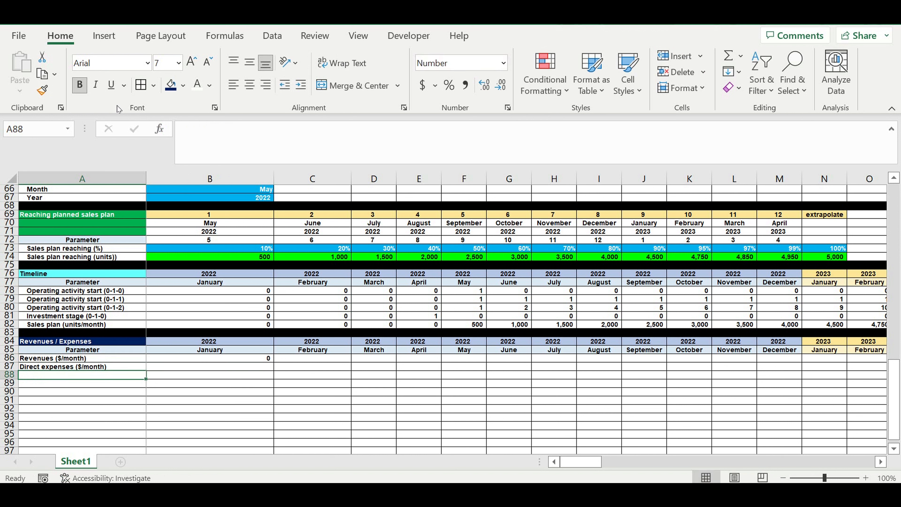
Step: Enter a direct expenses formula in B87 multiplying the sales plan B82 by the direct expense per check $B16
{"action": "left_click", "coordinate": [254, 371]}
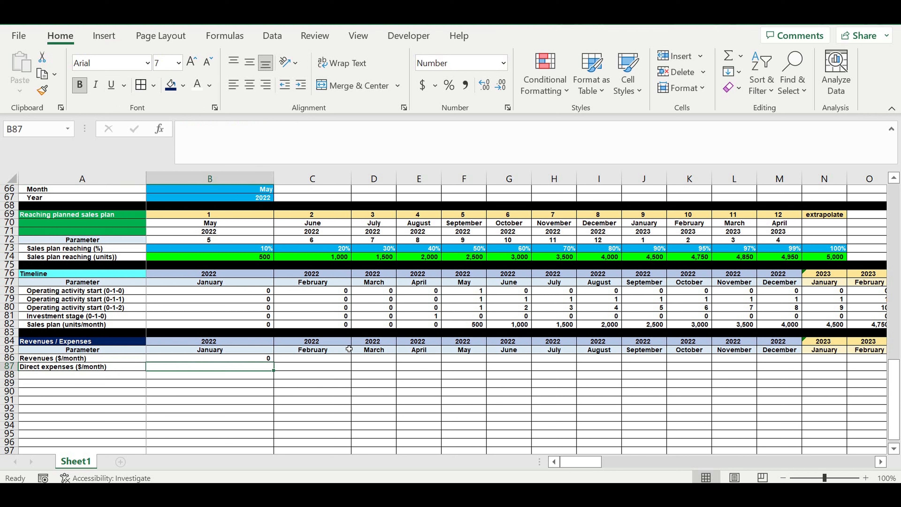
{"action": "type", "text": "="}
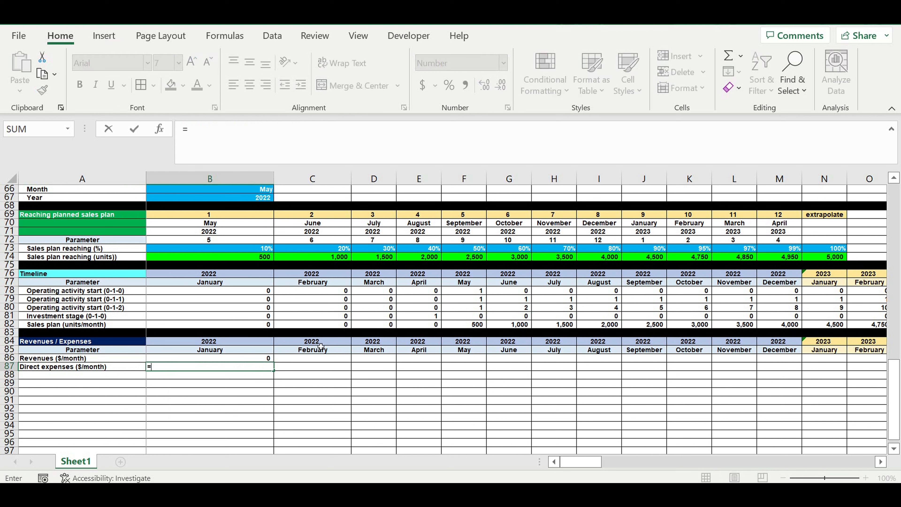
{"action": "left_click", "coordinate": [181, 328]}
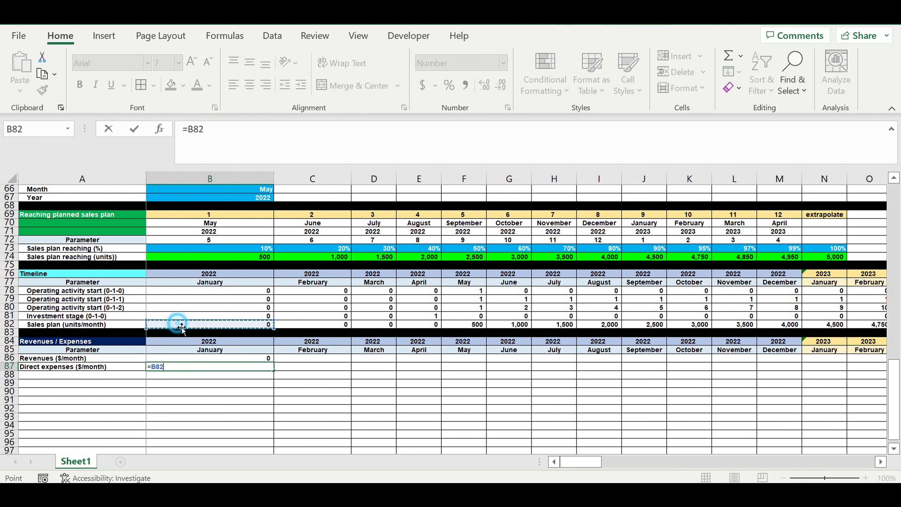
{"action": "type", "text": "*"}
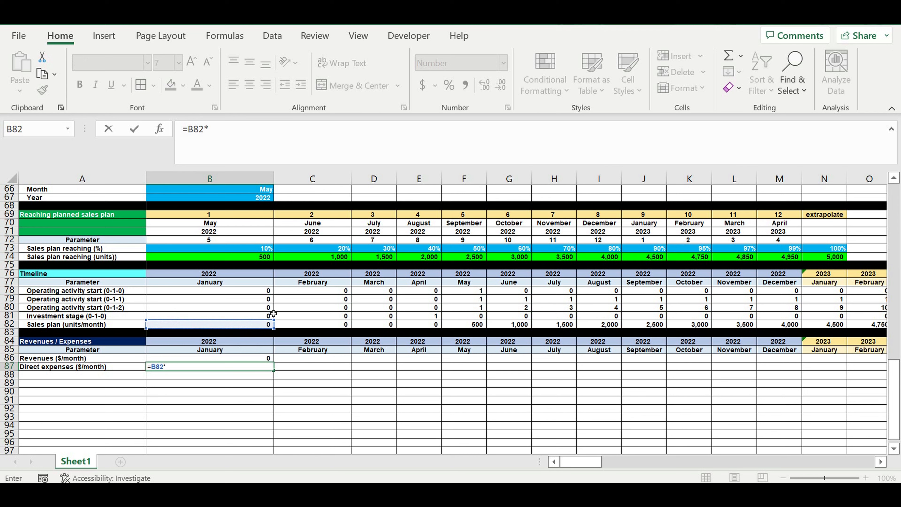
{"action": "scroll", "coordinate": [355, 313], "scroll_direction": "up", "scroll_amount": 20}
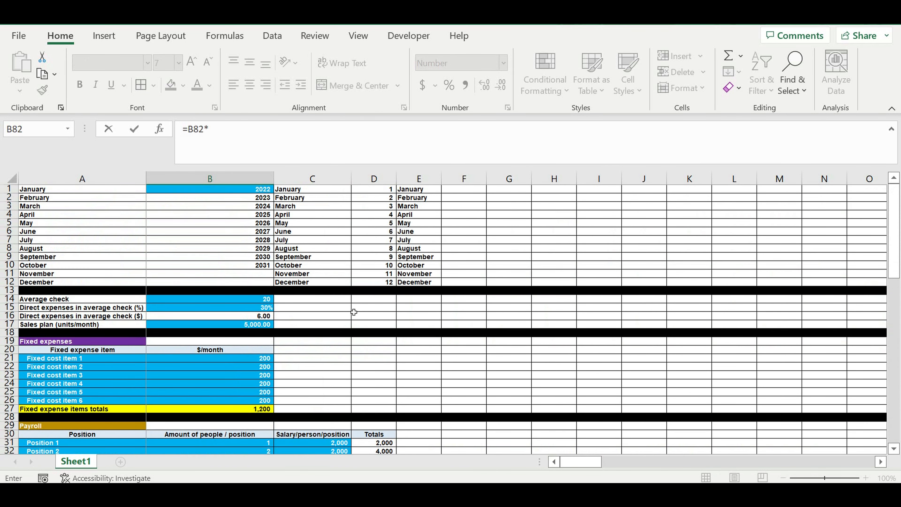
{"action": "left_click", "coordinate": [198, 318]}
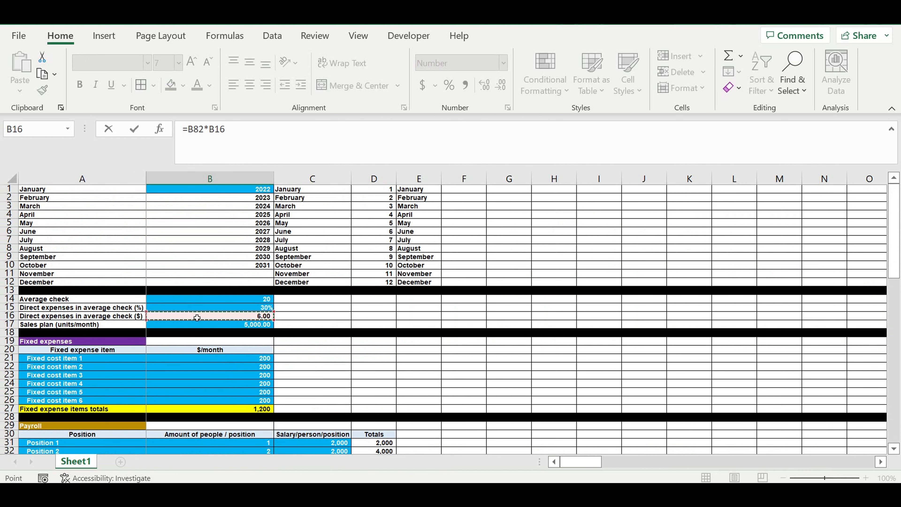
{"action": "left_click", "coordinate": [217, 132]}
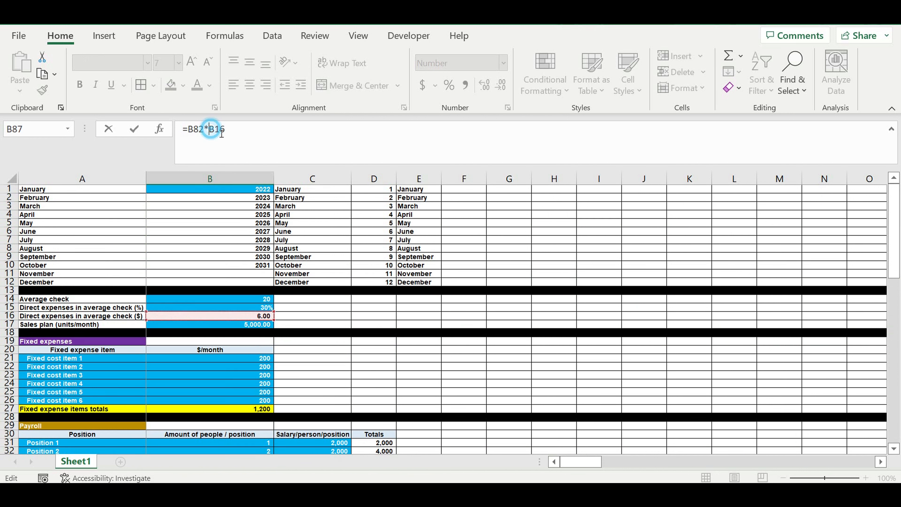
{"action": "type", "text": "$"}
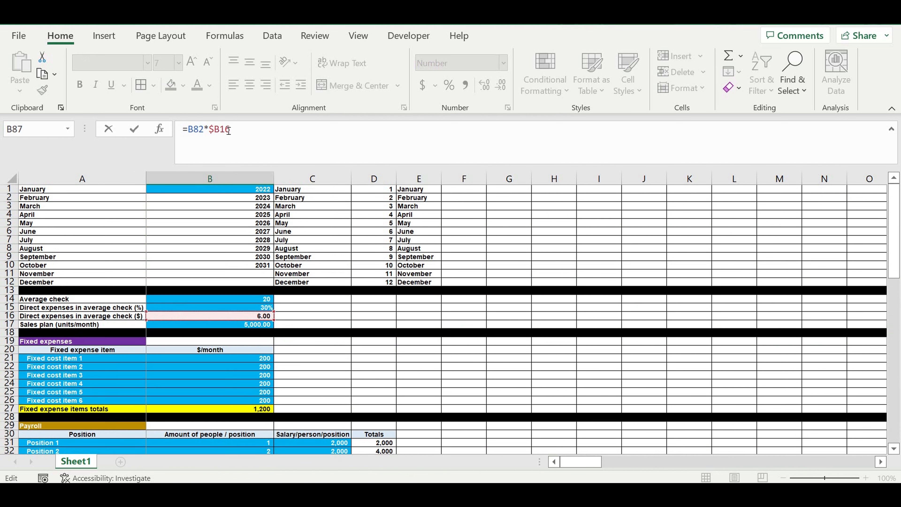
{"action": "key", "text": "Right"}
{"action": "key", "text": "Return"}
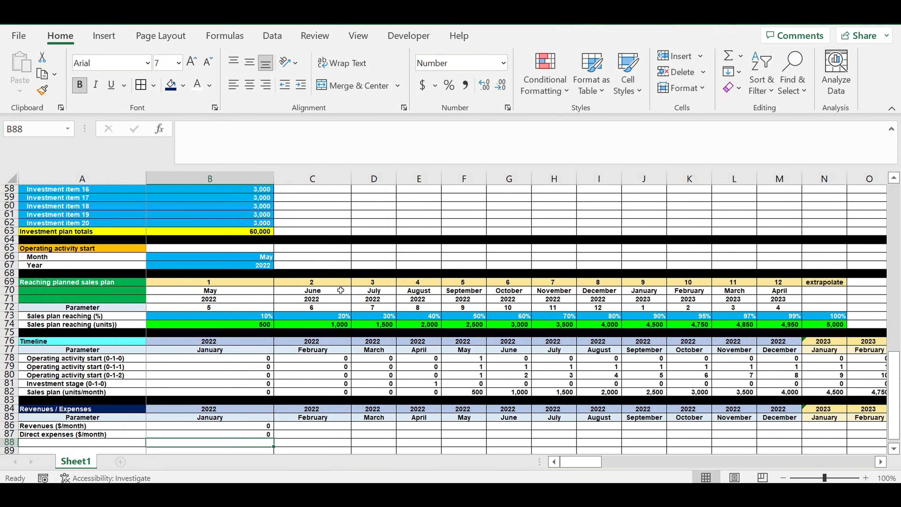
Step: Fill the revenue and direct expense formulas in rows 86 and 87 across all monthly columns
{"action": "scroll", "coordinate": [341, 290], "scroll_direction": "down", "scroll_amount": 3}
{"action": "left_click_drag", "start_coordinate": [259, 350], "coordinate": [708, 392]}
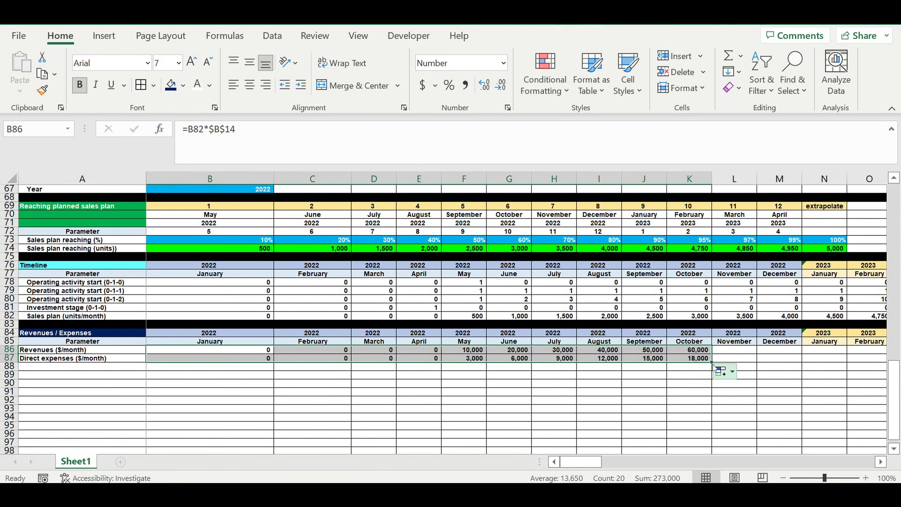
{"action": "left_click_drag", "start_coordinate": [715, 365], "coordinate": [770, 367]}
{"action": "left_click_drag", "start_coordinate": [847, 466], "coordinate": [5, 341]}
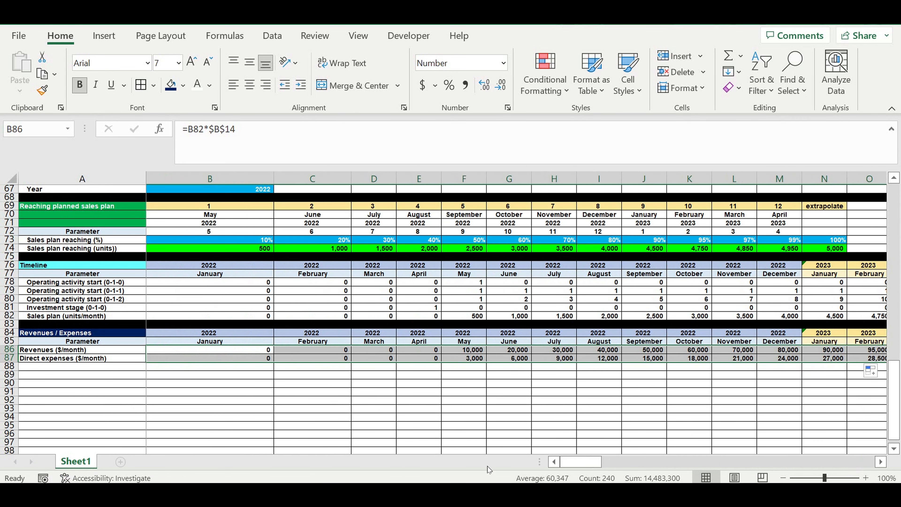
Step: Label A88 as Payroll
{"action": "left_click", "coordinate": [41, 367]}
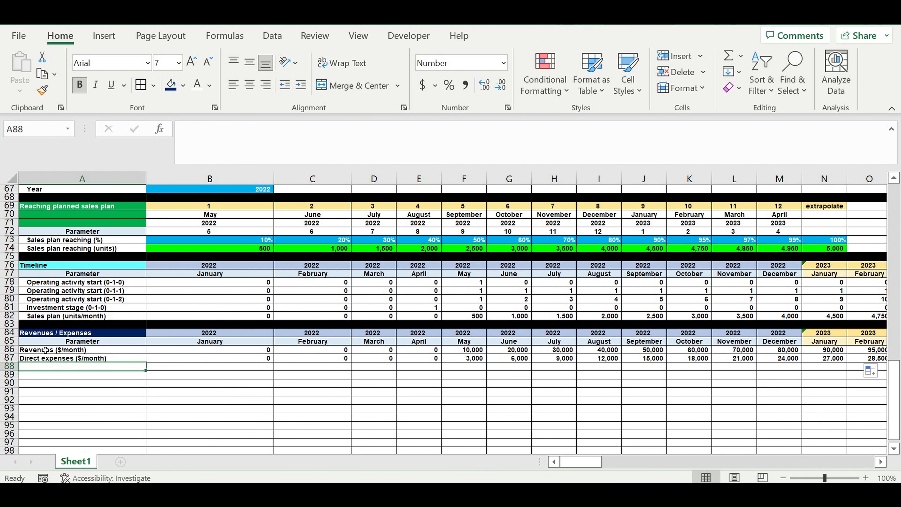
{"action": "type", "text": "Parameter"}
{"action": "type", "text": "ay"}
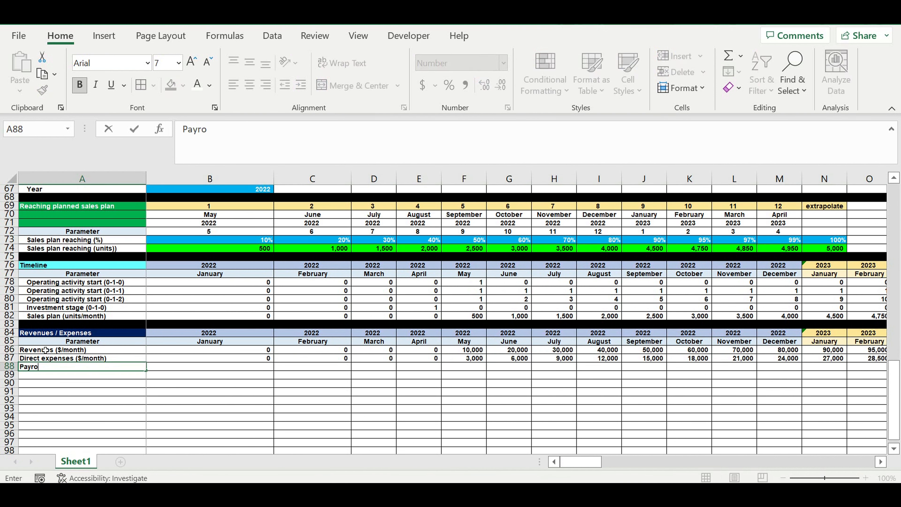
{"action": "left_click", "coordinate": [103, 394]}
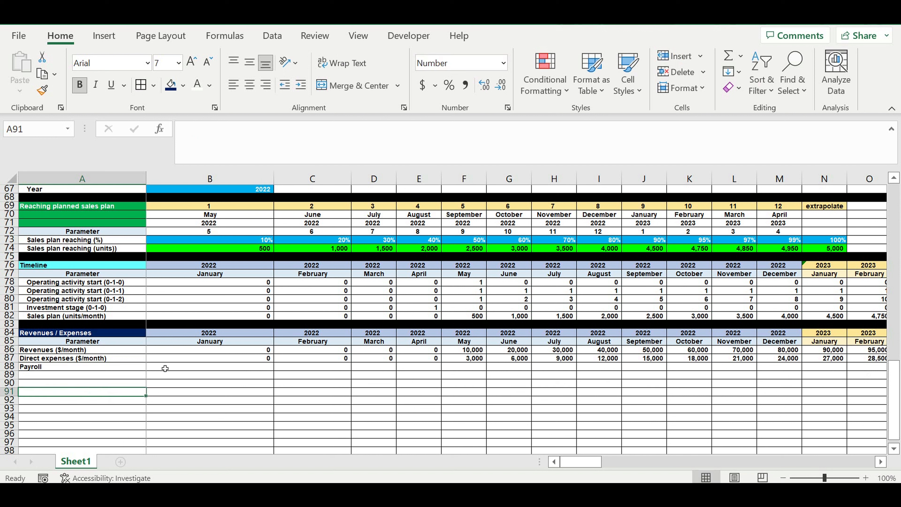
Step: Enter a payroll formula in B88 multiplying operating activity start B79 by the payroll total $D$39
{"action": "left_click", "coordinate": [164, 368]}
{"action": "type", "text": "="}
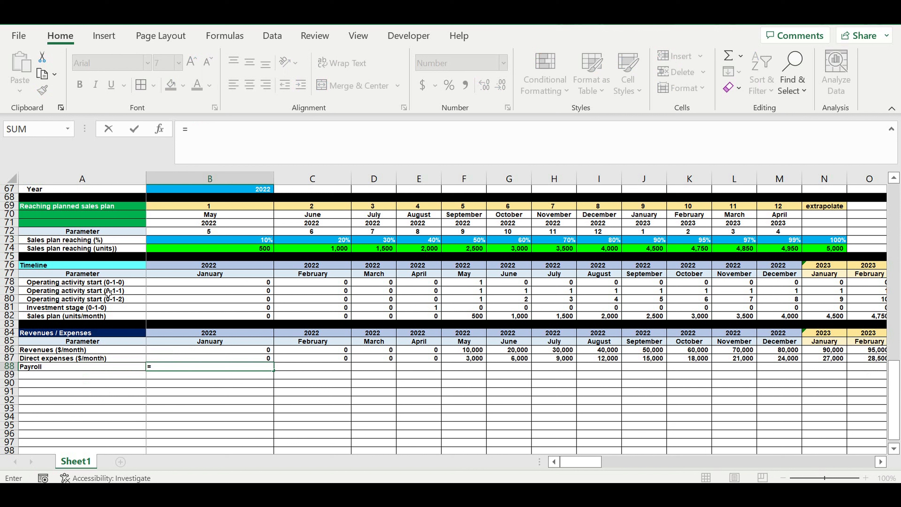
{"action": "left_click", "coordinate": [160, 291]}
{"action": "type", "text": "*"}
{"action": "scroll", "coordinate": [206, 298], "scroll_direction": "up", "scroll_amount": 3}
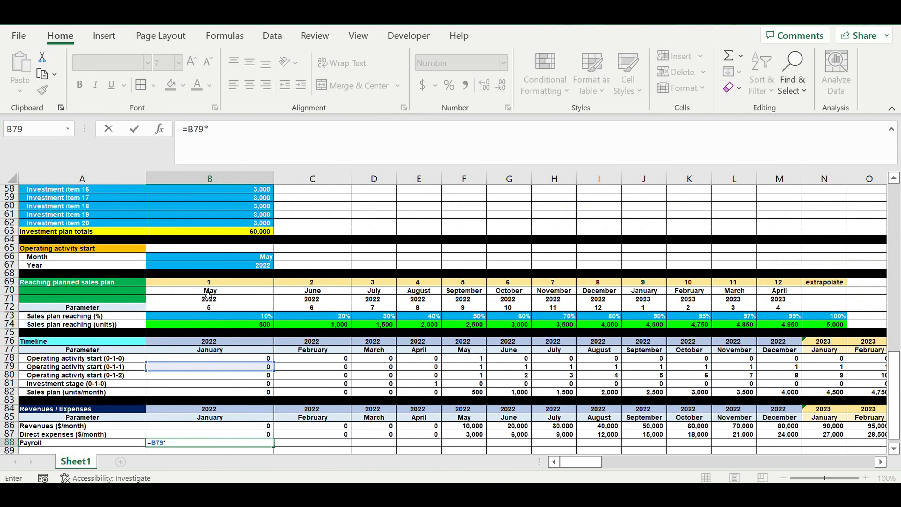
{"action": "scroll", "coordinate": [208, 295], "scroll_direction": "up", "scroll_amount": 14}
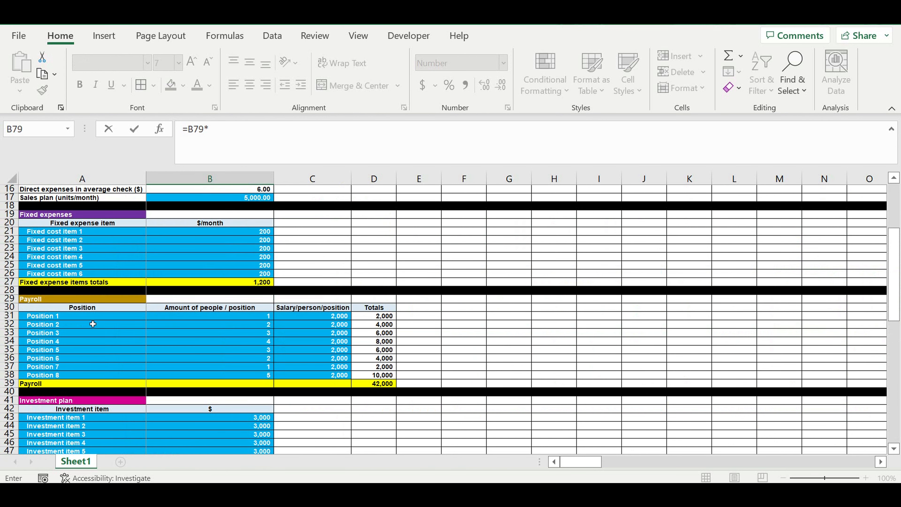
{"action": "left_click", "coordinate": [387, 384]}
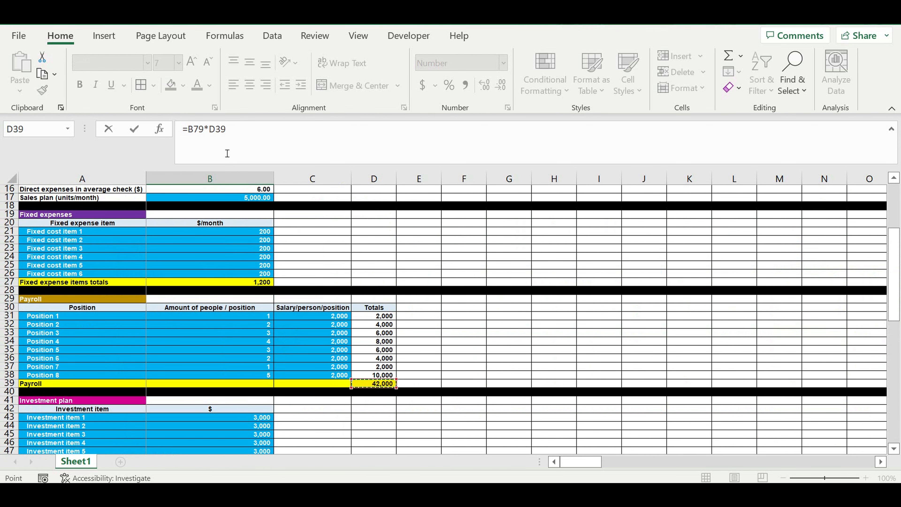
{"action": "left_click", "coordinate": [212, 134]}
{"action": "type", "text": "$"}
{"action": "key", "text": "Right"}
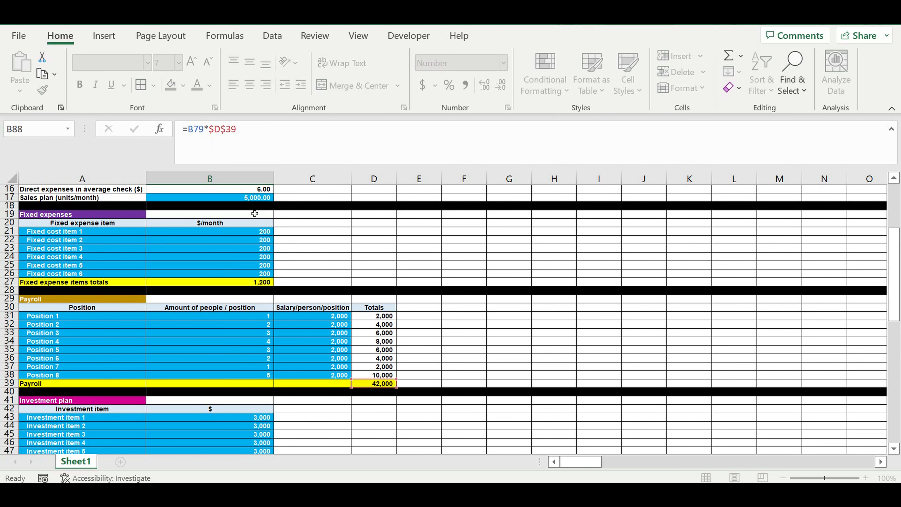
{"action": "key", "text": "Return"}
Step: Fill the payroll formula from B88 across all monthly columns of row 88
{"action": "scroll", "coordinate": [339, 360], "scroll_direction": "down", "scroll_amount": 4}
{"action": "left_click", "coordinate": [263, 333]}
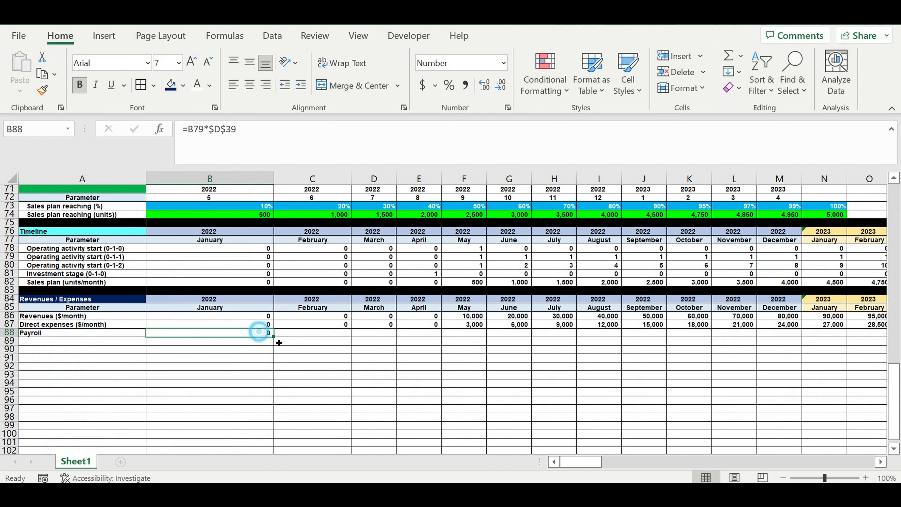
{"action": "left_click_drag", "start_coordinate": [271, 335], "coordinate": [271, 335]}
{"action": "left_click_drag", "start_coordinate": [602, 360], "coordinate": [710, 359]}
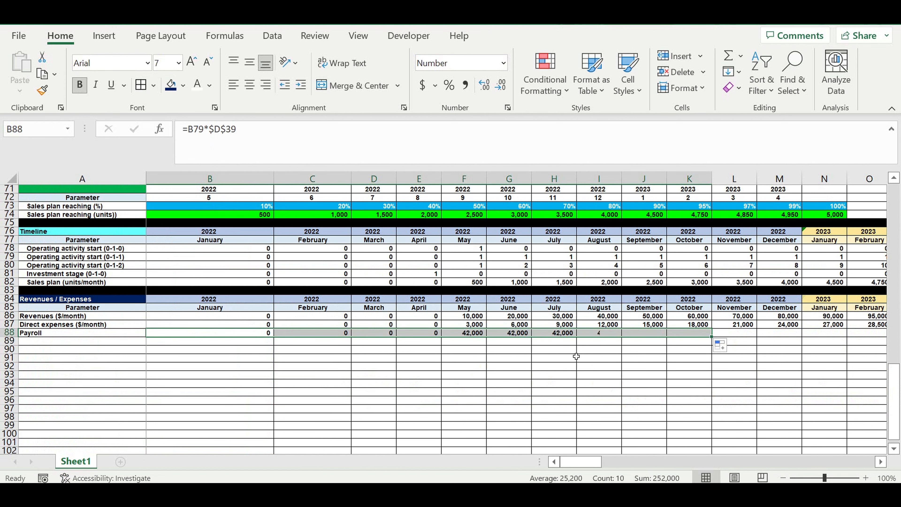
{"action": "left_click", "coordinate": [534, 350]}
{"action": "left_click", "coordinate": [470, 333]}
{"action": "left_click_drag", "start_coordinate": [486, 336], "coordinate": [826, 336]}
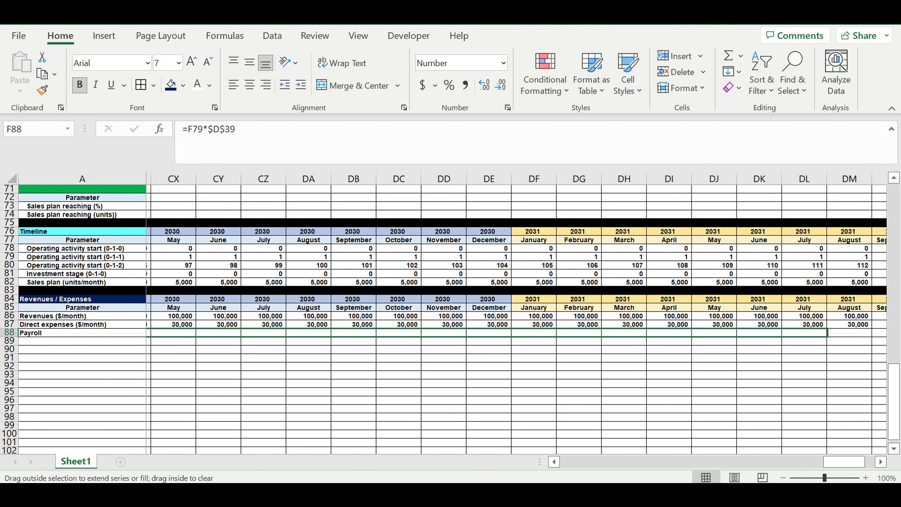
{"action": "left_click_drag", "start_coordinate": [887, 349], "coordinate": [640, 354]}
{"action": "left_click_drag", "start_coordinate": [848, 460], "coordinate": [448, 462]}
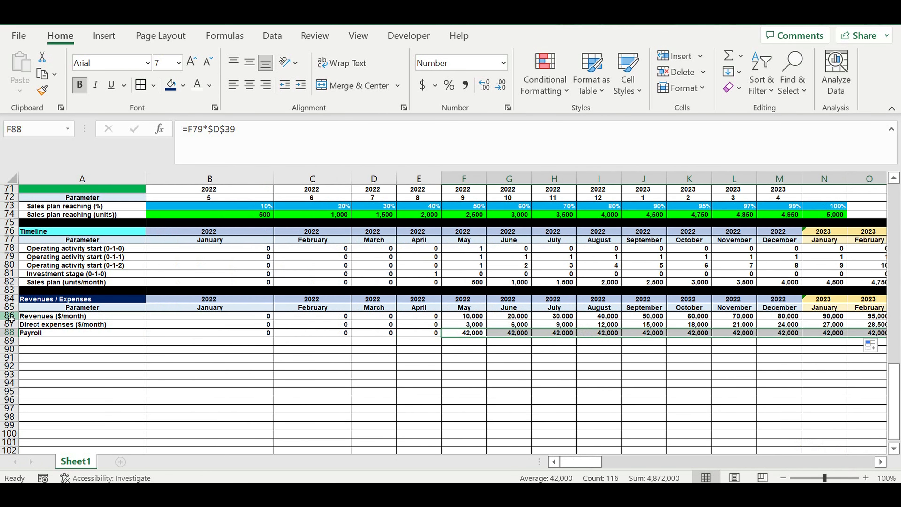
Step: Give the Revenues row 86 a bright green fill
{"action": "left_click", "coordinate": [9, 315]}
{"action": "left_click", "coordinate": [183, 85]}
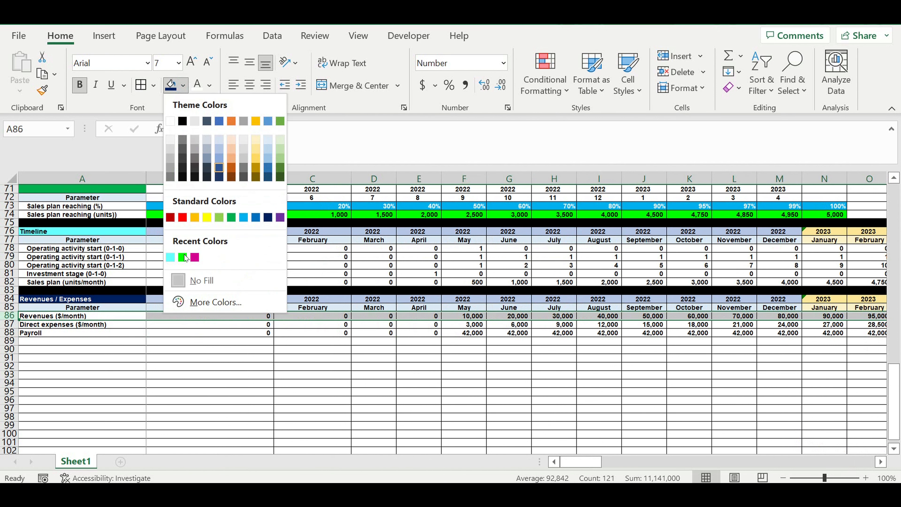
{"action": "left_click", "coordinate": [183, 257]}
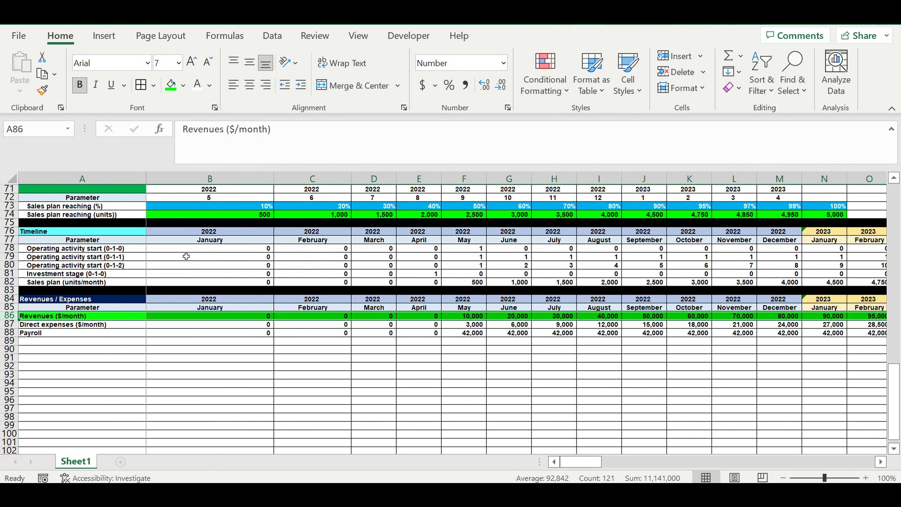
{"action": "left_click", "coordinate": [89, 375]}
Step: Give the Direct expenses and Payroll rows 87 and 88 a red fill
{"action": "left_click_drag", "start_coordinate": [6, 324], "coordinate": [6, 332]}
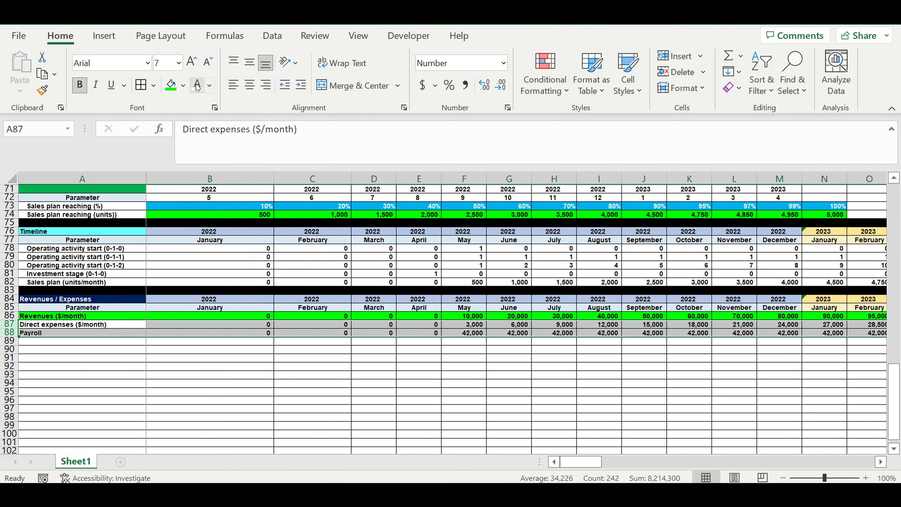
{"action": "left_click", "coordinate": [183, 85]}
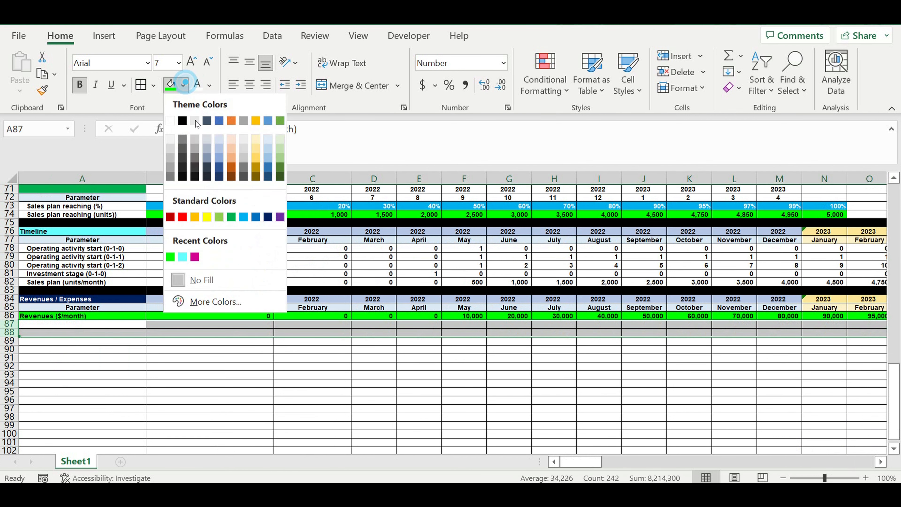
{"action": "left_click", "coordinate": [182, 218]}
{"action": "left_click", "coordinate": [181, 382]}
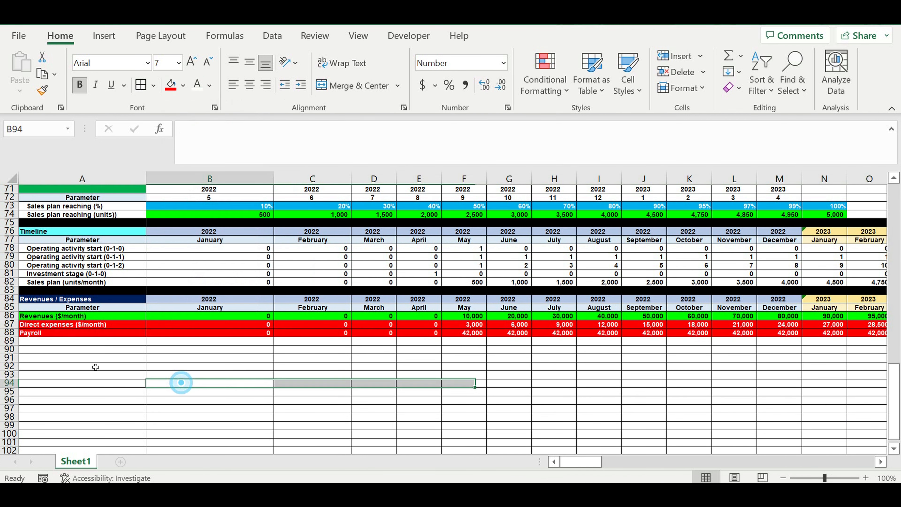
Step: Label A89 as Fixed expenses
{"action": "left_click", "coordinate": [51, 344]}
{"action": "type", "text": "Fix"}
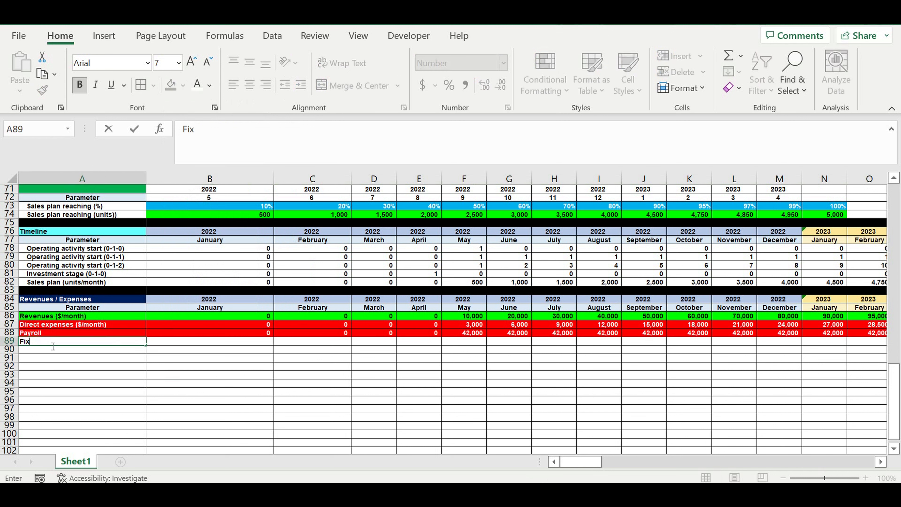
{"action": "type", "text": "ed expenses"}
{"action": "key", "text": "Return"}
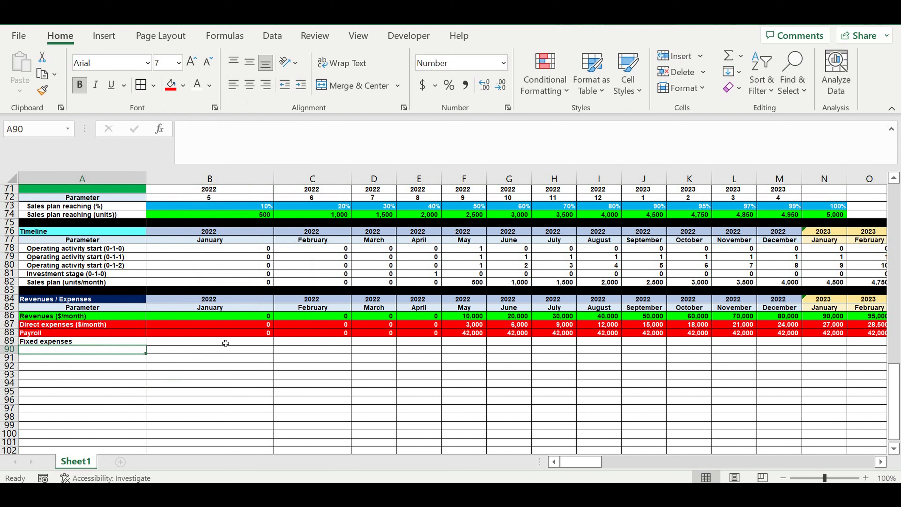
Step: Enter a fixed expenses formula in B89 multiplying B79 by the absolute fixed expense total, =B79*$B$27
{"action": "left_click", "coordinate": [237, 343]}
{"action": "type", "text": "="}
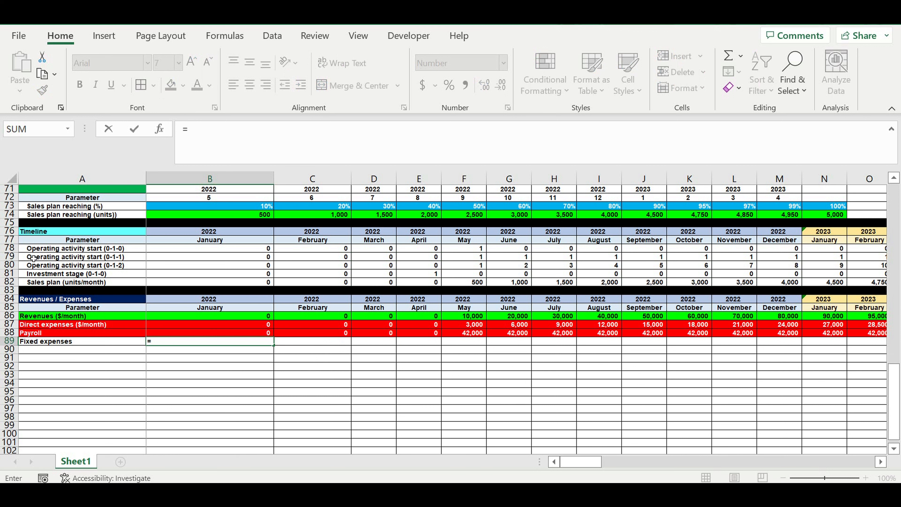
{"action": "left_click", "coordinate": [167, 258]}
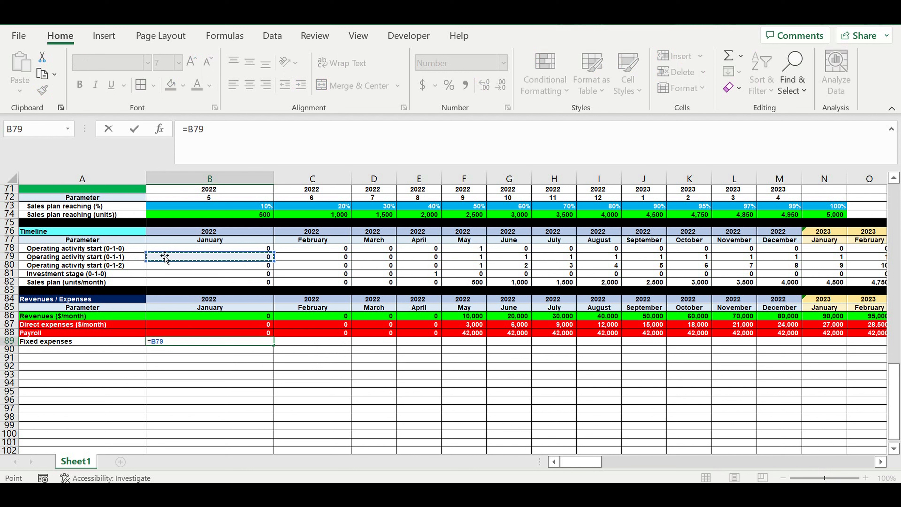
{"action": "type", "text": "*"}
{"action": "scroll", "coordinate": [280, 264], "scroll_direction": "up", "scroll_amount": 4}
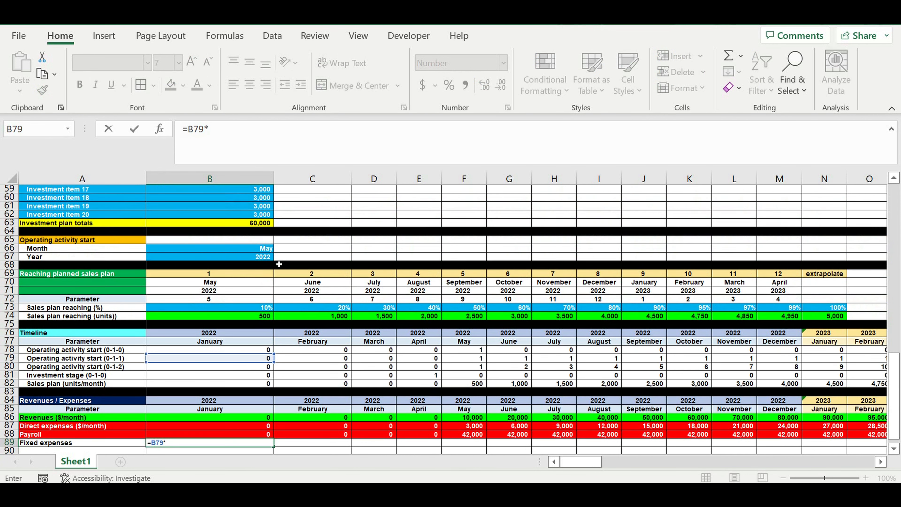
{"action": "scroll", "coordinate": [279, 264], "scroll_direction": "up", "scroll_amount": 9}
{"action": "scroll", "coordinate": [280, 263], "scroll_direction": "up", "scroll_amount": 8}
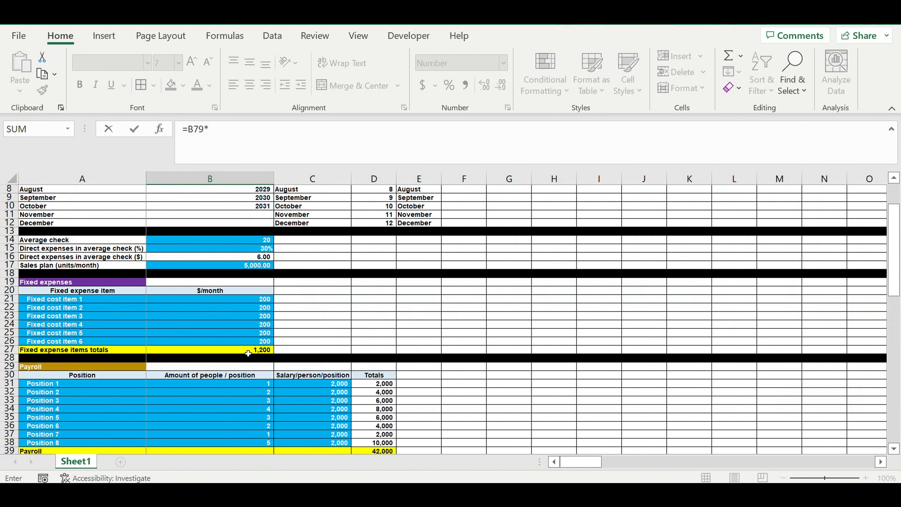
{"action": "left_click", "coordinate": [262, 350]}
{"action": "left_click", "coordinate": [211, 132]}
{"action": "type", "text": "$B27"}
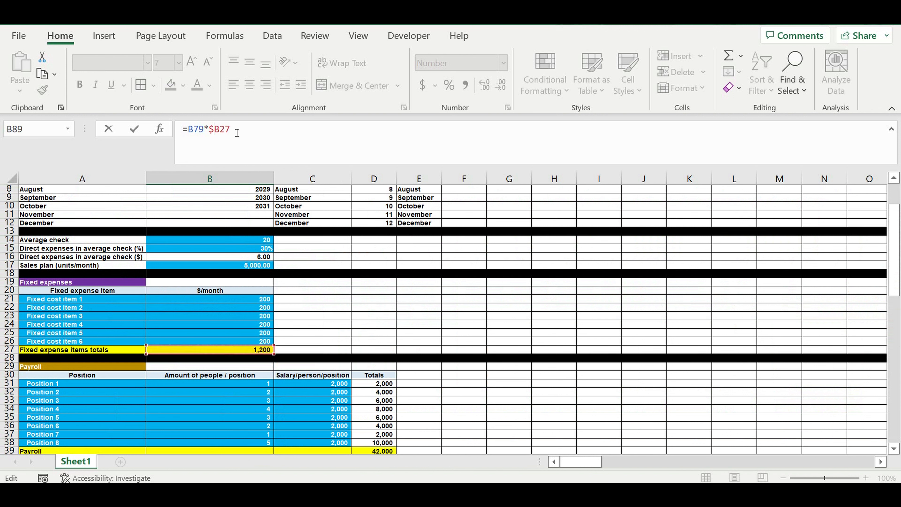
{"action": "key", "text": "Right"}
{"action": "type", "text": "$"}
{"action": "key", "text": "ctrl+Return"}
{"action": "scroll", "coordinate": [358, 362], "scroll_direction": "down", "scroll_amount": 18}
{"action": "key", "text": "Return"}
{"action": "scroll", "coordinate": [291, 358], "scroll_direction": "down", "scroll_amount": 3}
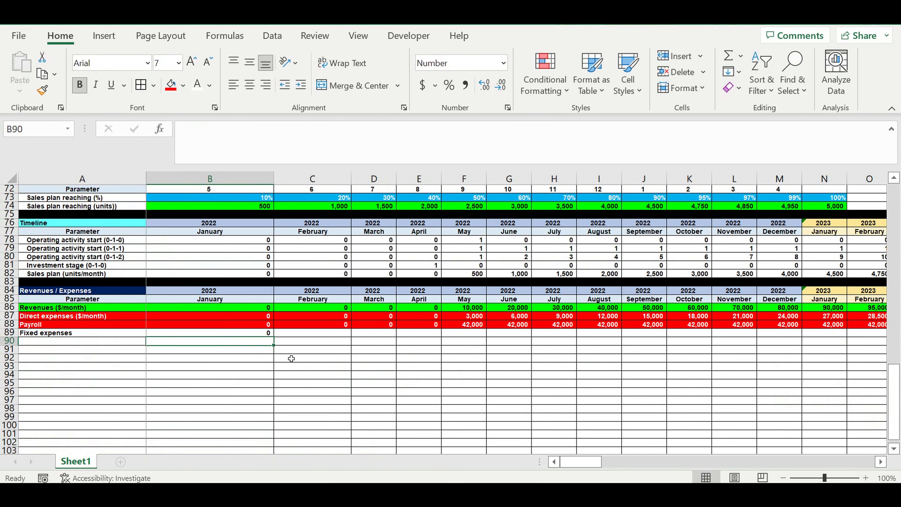
Step: Format the Fixed expenses row 89 with a red fill and white text
{"action": "left_click", "coordinate": [261, 334]}
{"action": "left_click", "coordinate": [9, 333]}
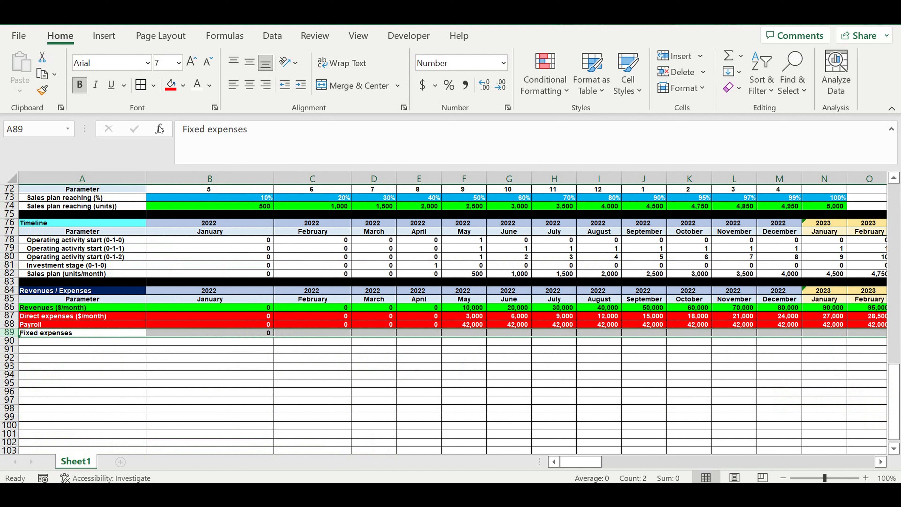
{"action": "left_click", "coordinate": [197, 85]}
{"action": "left_click", "coordinate": [171, 86]}
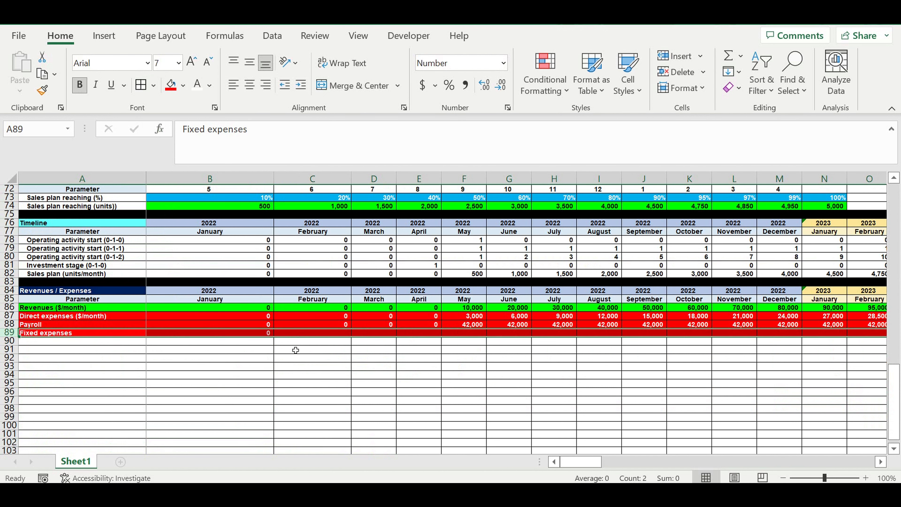
Step: Fill the fixed expenses formula from B89 across all monthly columns of row 89
{"action": "left_click", "coordinate": [257, 334]}
{"action": "left_click_drag", "start_coordinate": [268, 339], "coordinate": [822, 337]}
{"action": "left_click", "coordinate": [726, 367]}
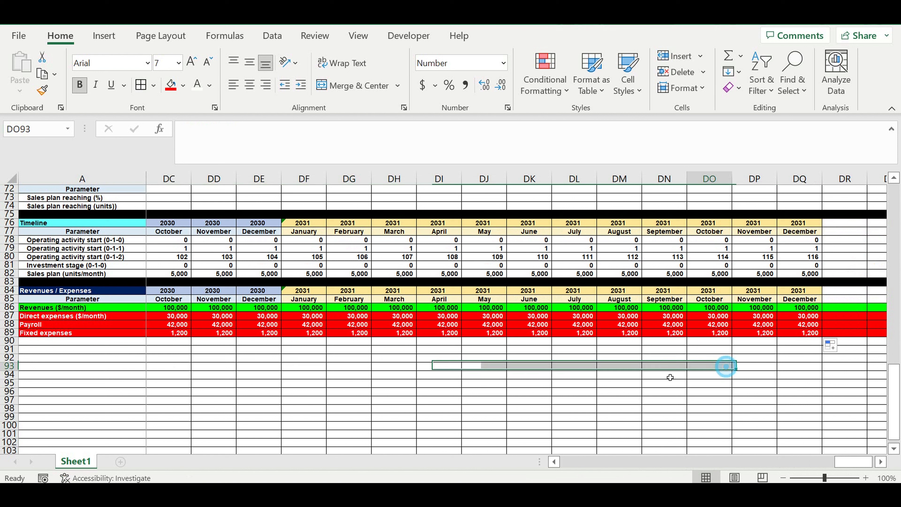
Step: Insert a new blank row 18 below the Sales plan (units/month) input
{"action": "left_click", "coordinate": [44, 315]}
{"action": "left_click", "coordinate": [46, 325]}
{"action": "left_click", "coordinate": [46, 334]}
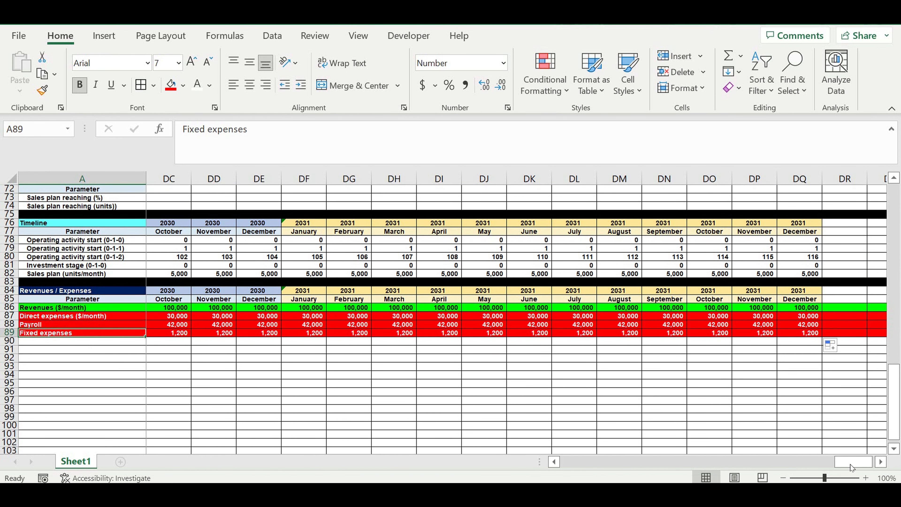
{"action": "left_click_drag", "start_coordinate": [851, 467], "coordinate": [757, 468]}
{"action": "left_click_drag", "start_coordinate": [552, 461], "coordinate": [550, 462]}
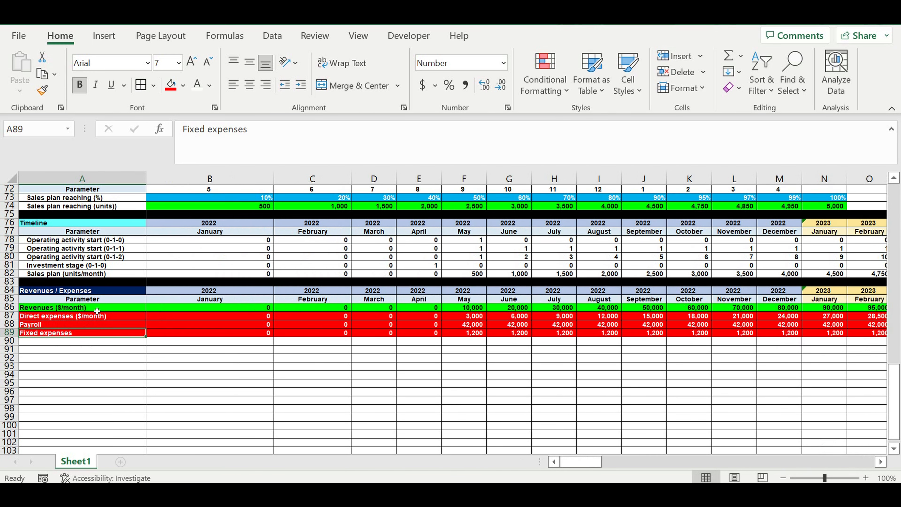
{"action": "scroll", "coordinate": [149, 284], "scroll_direction": "up", "scroll_amount": 20}
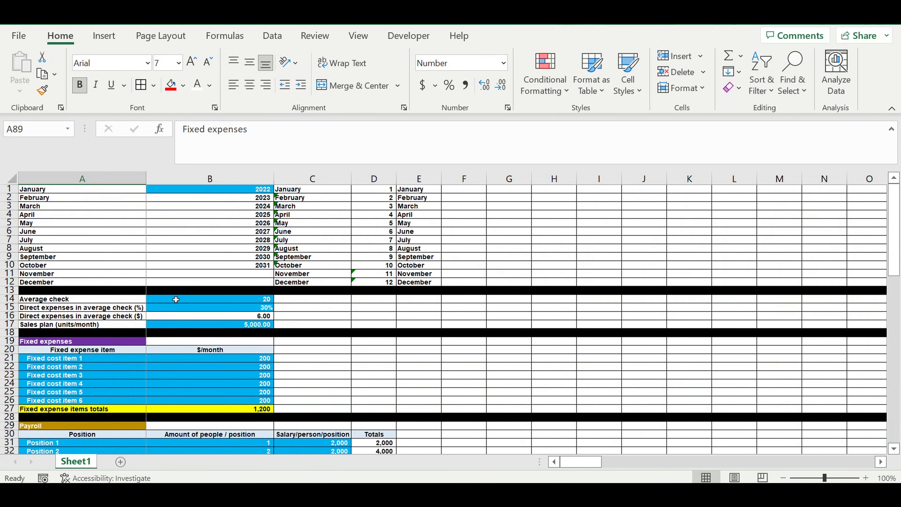
{"action": "left_click", "coordinate": [92, 377]}
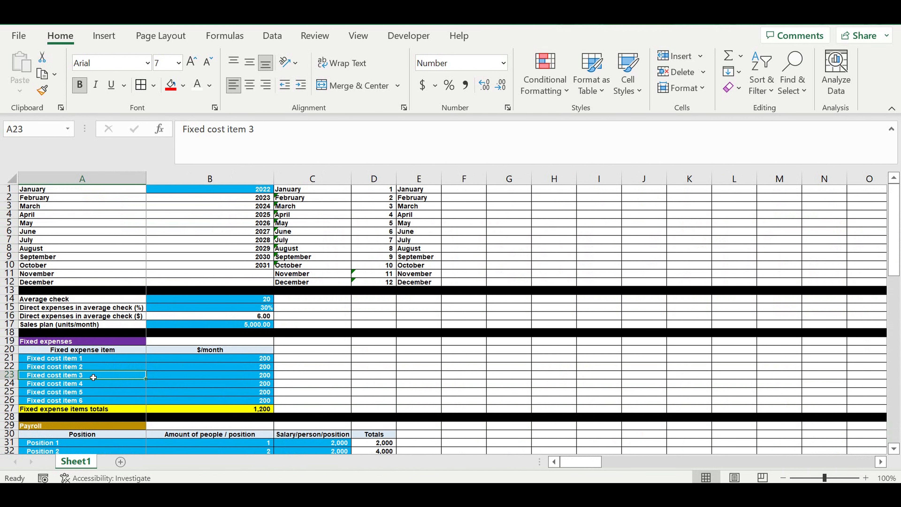
{"action": "scroll", "coordinate": [93, 377], "scroll_direction": "down", "scroll_amount": 5}
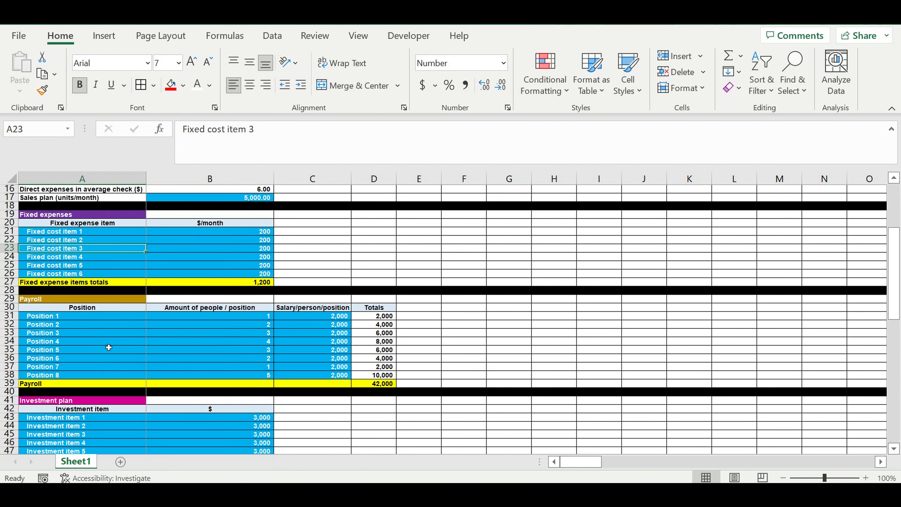
{"action": "scroll", "coordinate": [109, 347], "scroll_direction": "up", "scroll_amount": 5}
{"action": "left_click", "coordinate": [230, 326]}
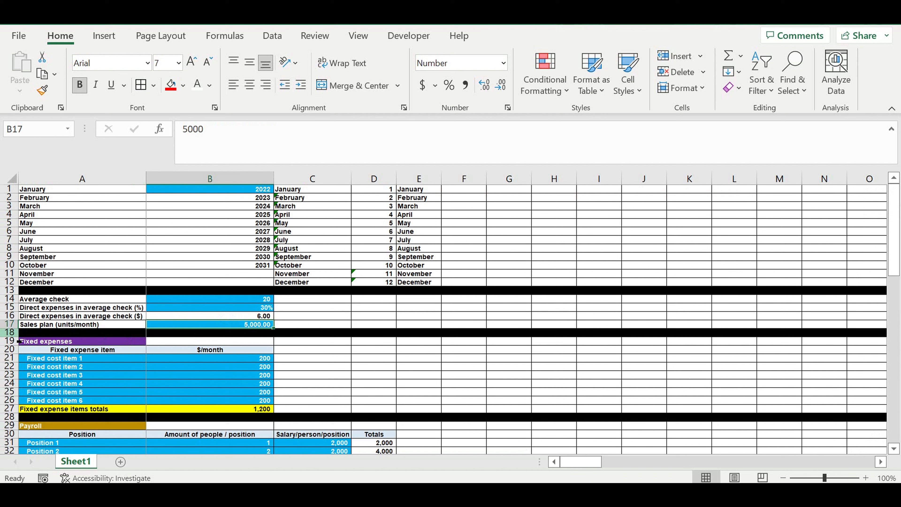
{"action": "right_click", "coordinate": [10, 332]}
{"action": "left_click", "coordinate": [50, 198]}
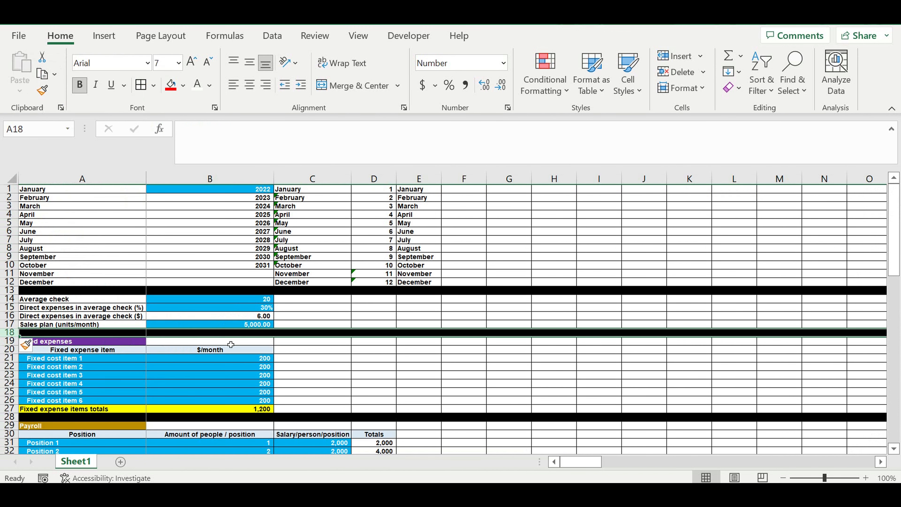
Step: Label A18 as Taxes (% of revenues)
{"action": "left_click", "coordinate": [119, 336]}
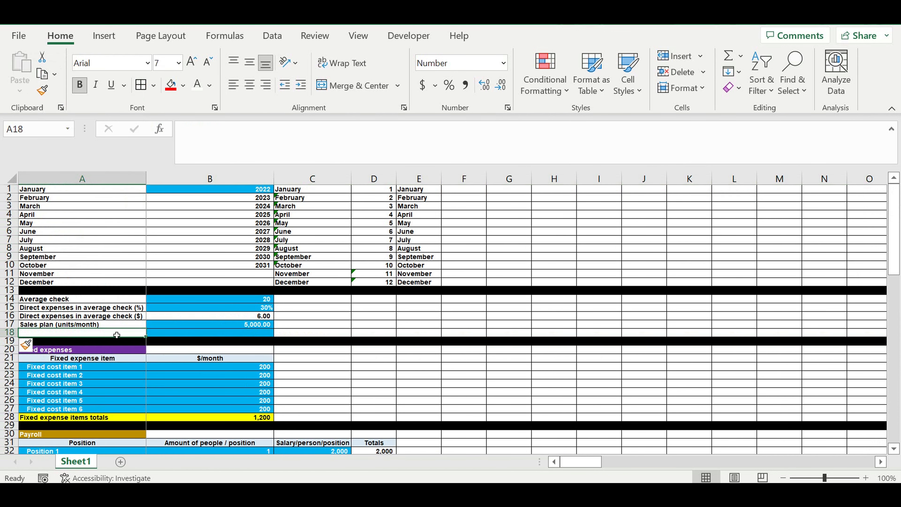
{"action": "type", "text": "Taxes"}
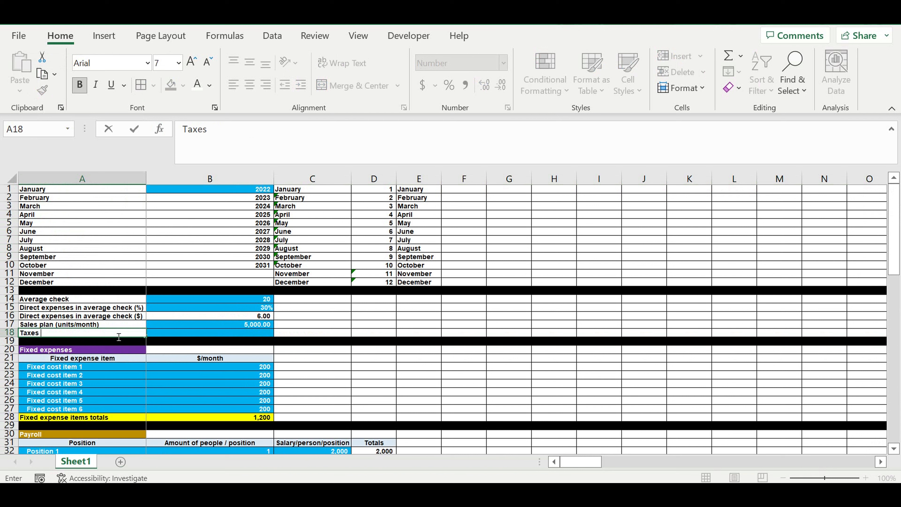
{"action": "type", "text": " (% of revenues"}
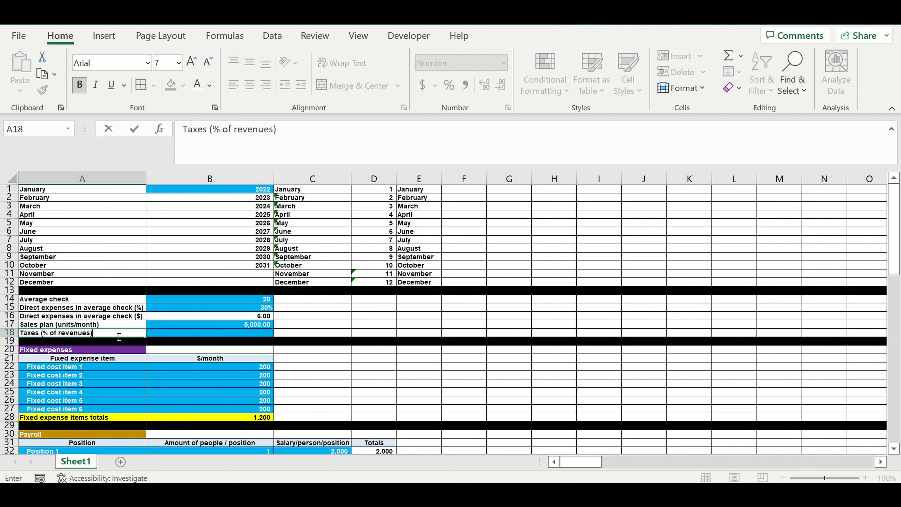
{"action": "key", "text": "Return"}
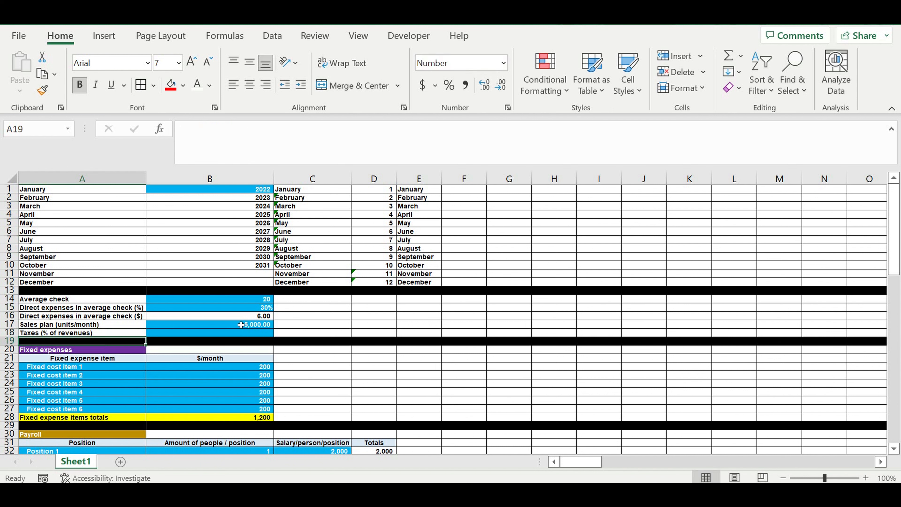
Step: Set the tax rate in B18 to 12% in percentage format
{"action": "left_click", "coordinate": [244, 334]}
{"action": "type", "text": "12"}
{"action": "left_click", "coordinate": [257, 347]}
{"action": "left_click", "coordinate": [256, 333]}
{"action": "left_click", "coordinate": [449, 85]}
{"action": "type", "text": "12"}
{"action": "left_click", "coordinate": [428, 299]}
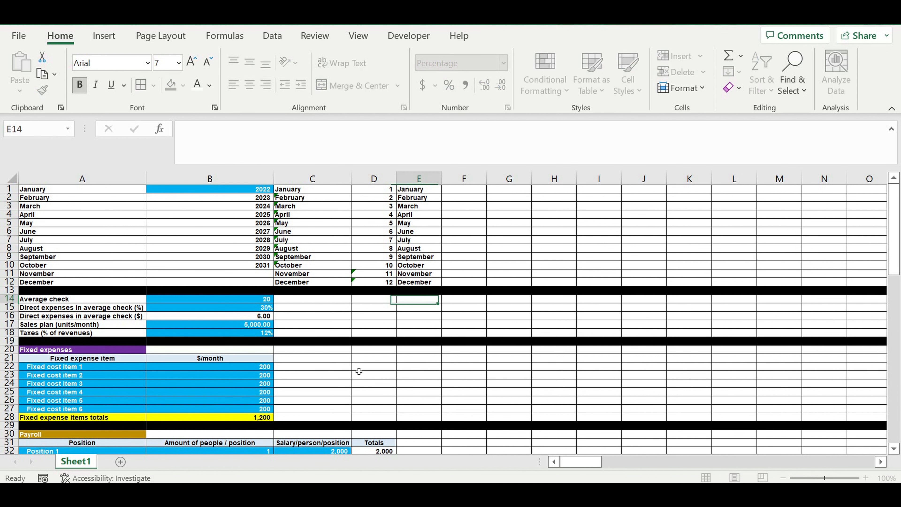
{"action": "left_click", "coordinate": [347, 375]}
{"action": "left_click", "coordinate": [103, 334]}
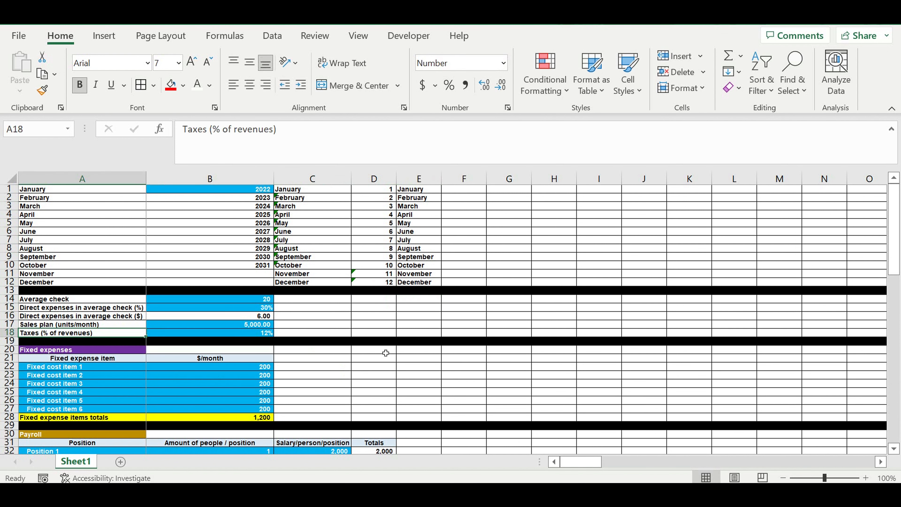
Step: Label A91 as Taxes below the Fixed expenses row
{"action": "scroll", "coordinate": [385, 345], "scroll_direction": "down", "scroll_amount": 13}
{"action": "scroll", "coordinate": [348, 357], "scroll_direction": "down", "scroll_amount": 20}
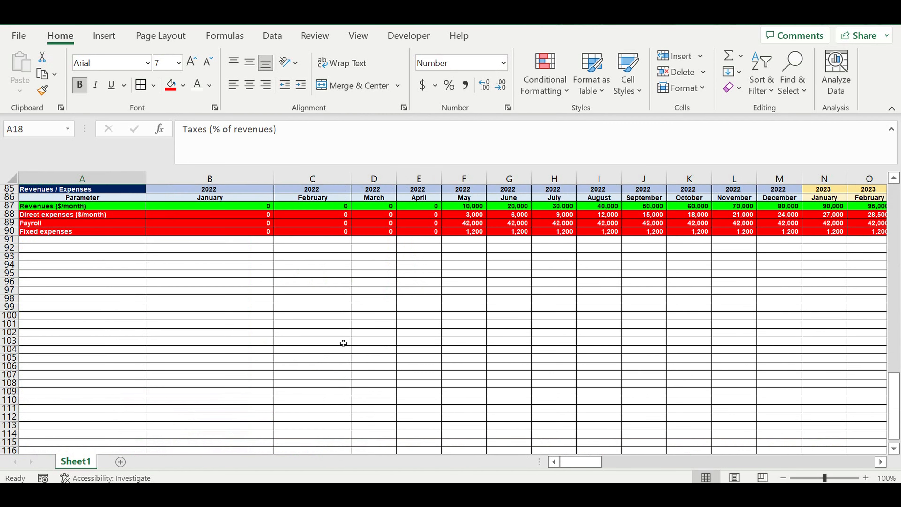
{"action": "scroll", "coordinate": [330, 325], "scroll_direction": "up", "scroll_amount": 7}
{"action": "scroll", "coordinate": [326, 321], "scroll_direction": "up", "scroll_amount": 6}
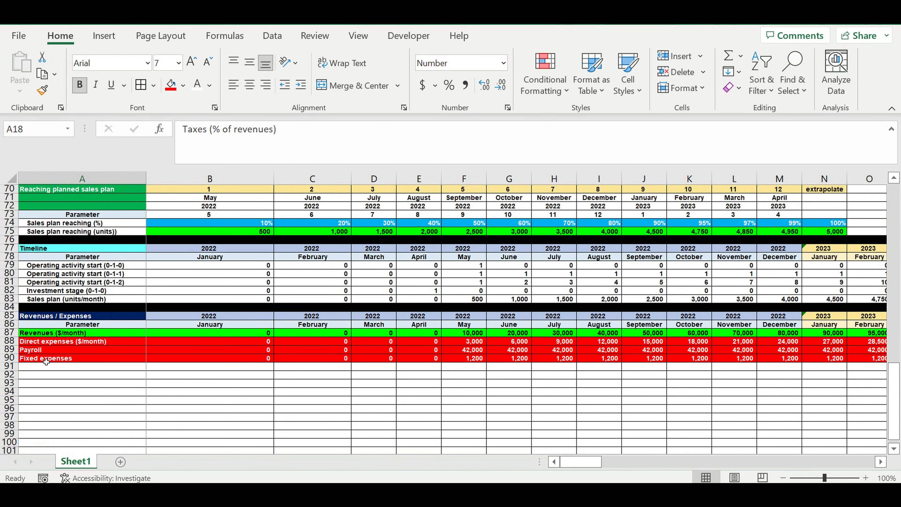
{"action": "left_click", "coordinate": [41, 357]}
{"action": "left_click", "coordinate": [84, 367]}
{"action": "type", "text": "Taxes"}
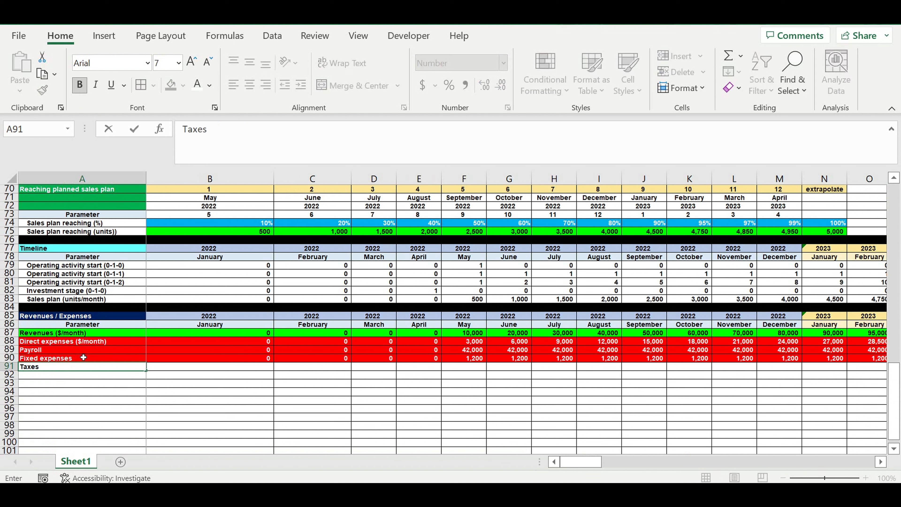
{"action": "key", "text": "Return"}
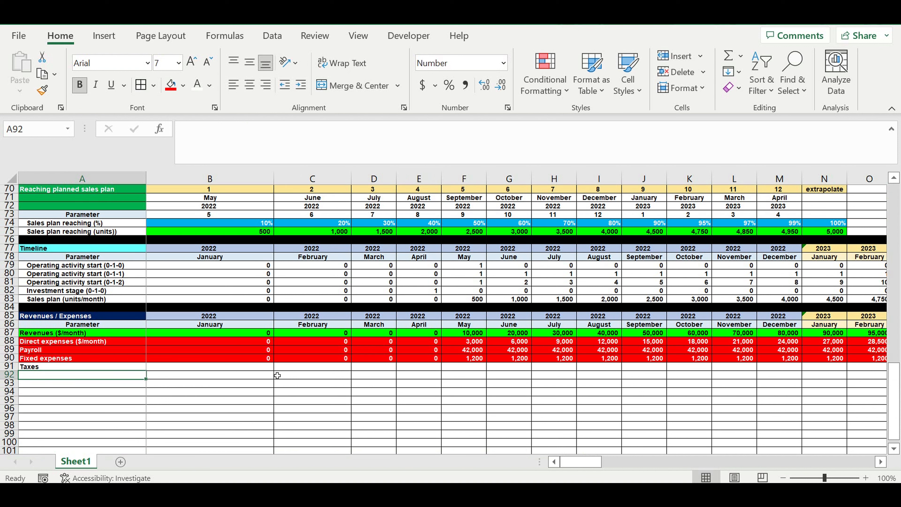
Step: Enter a taxes formula in B91 multiplying revenues B87 by the absolute tax rate, =B87*$B$18
{"action": "left_click", "coordinate": [263, 367]}
{"action": "type", "text": "="}
{"action": "left_click", "coordinate": [228, 336]}
{"action": "type", "text": "*"}
{"action": "left_click_drag", "start_coordinate": [893, 412], "coordinate": [892, 226]}
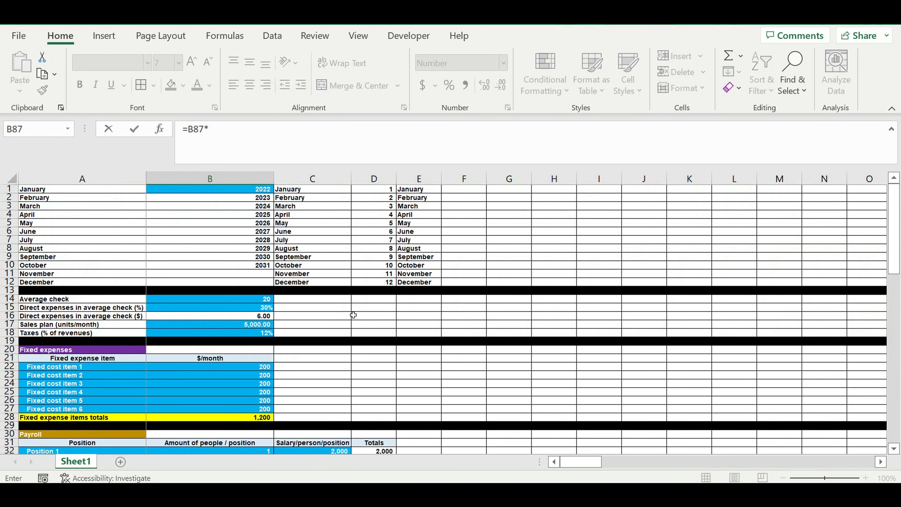
{"action": "left_click", "coordinate": [249, 335]}
{"action": "left_click", "coordinate": [236, 138]}
{"action": "key", "text": "Left"}
{"action": "key", "text": "Left"}
{"action": "key", "text": "Left"}
{"action": "type", "text": "$"}
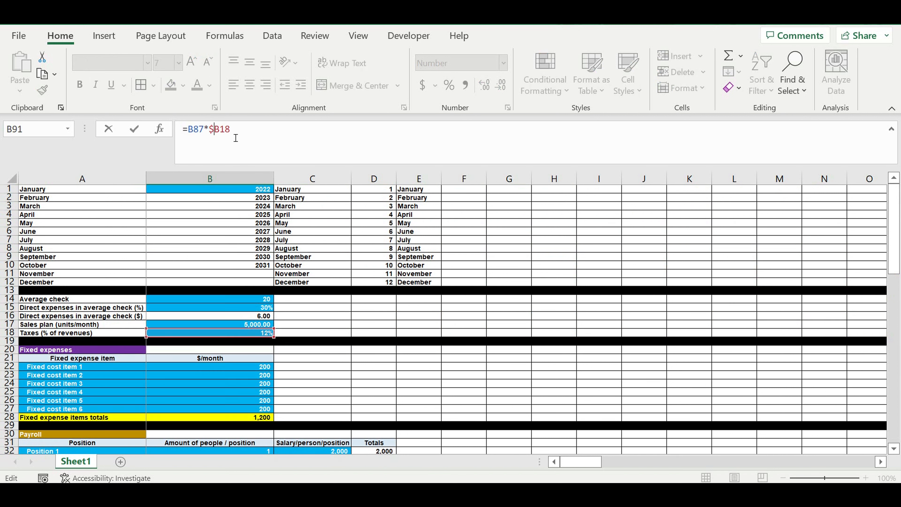
{"action": "left_click", "coordinate": [222, 131]}
{"action": "type", "text": "$"}
{"action": "scroll", "coordinate": [273, 351], "scroll_direction": "down", "scroll_amount": 3}
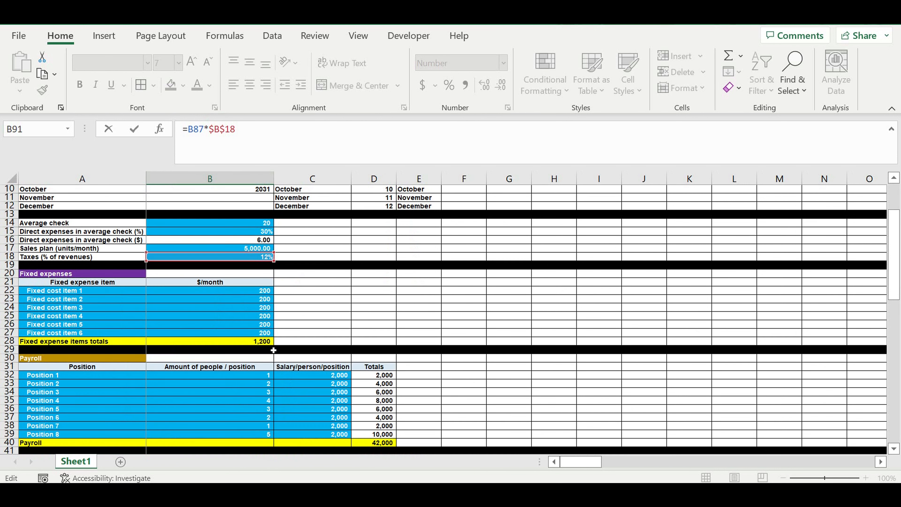
{"action": "scroll", "coordinate": [278, 335], "scroll_direction": "down", "scroll_amount": 3}
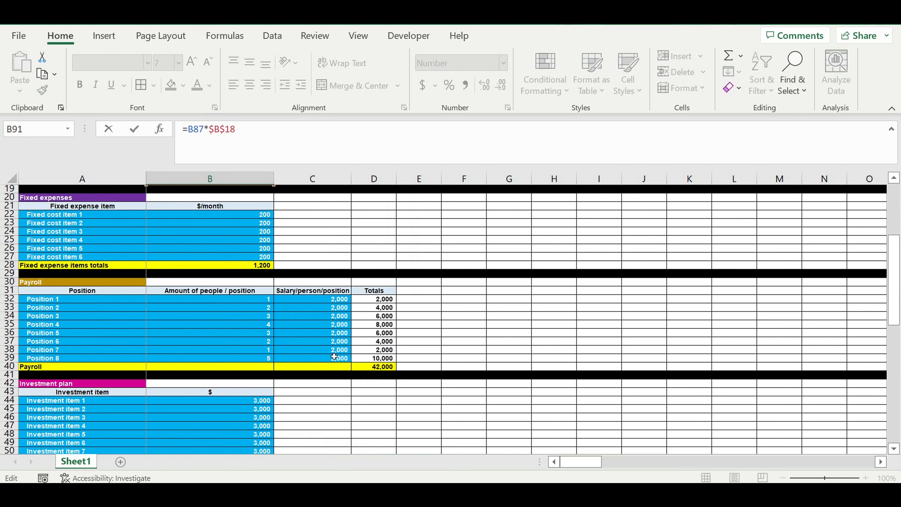
{"action": "scroll", "coordinate": [333, 355], "scroll_direction": "down", "scroll_amount": 3}
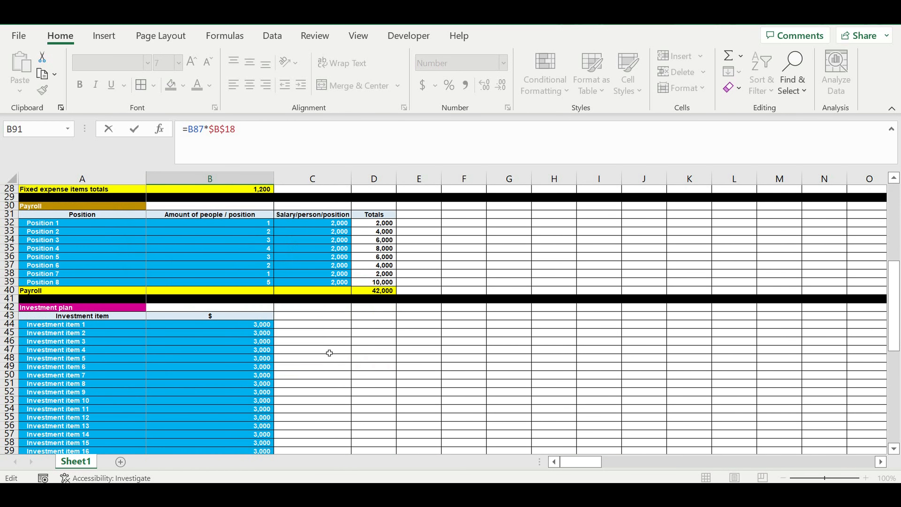
{"action": "scroll", "coordinate": [330, 352], "scroll_direction": "down", "scroll_amount": 12}
{"action": "key", "text": "Return"}
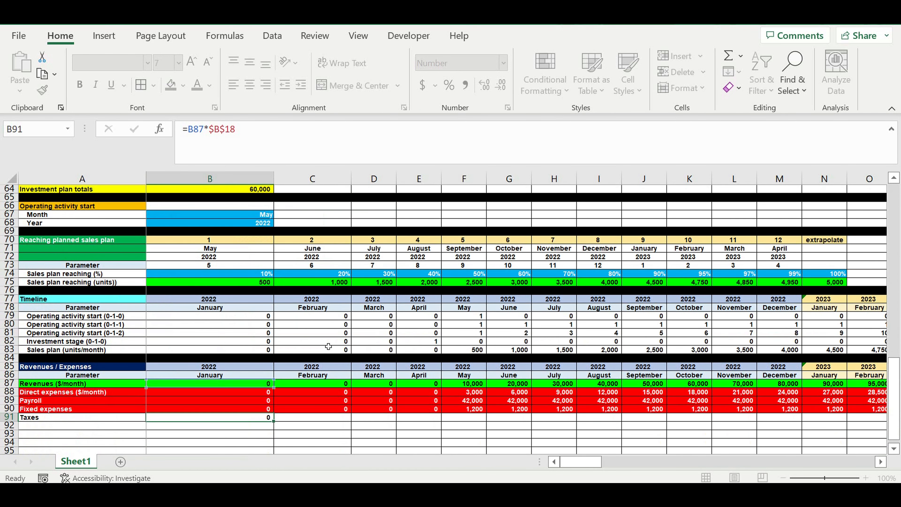
Step: Fill the taxes formula from B91 across all monthly columns of row 91
{"action": "left_click", "coordinate": [264, 420]}
{"action": "left_click_drag", "start_coordinate": [274, 422], "coordinate": [742, 426]}
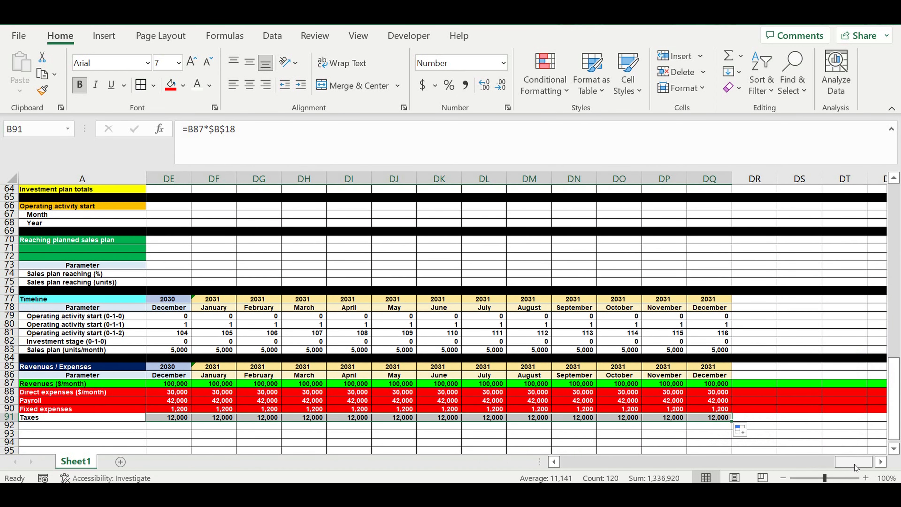
{"action": "left_click_drag", "start_coordinate": [856, 464], "coordinate": [194, 455]}
Step: Give the Taxes row 91 a red fill
{"action": "left_click", "coordinate": [9, 418]}
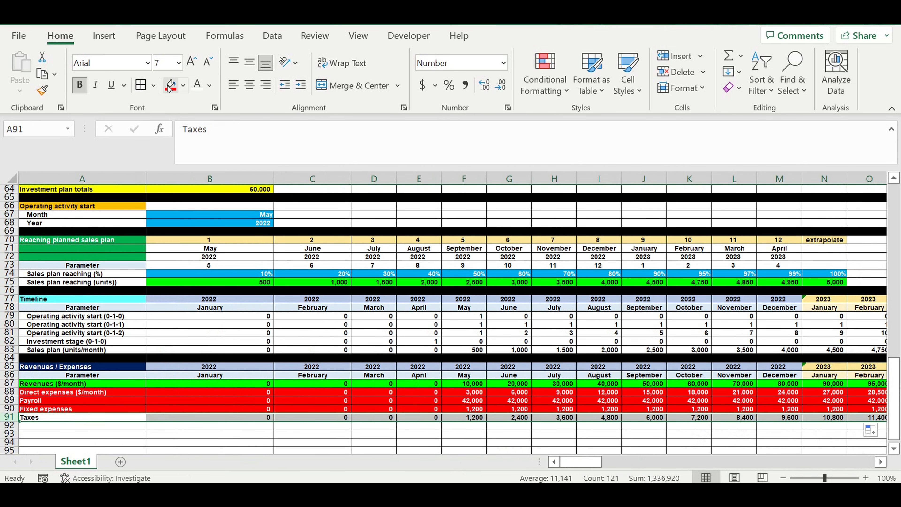
{"action": "left_click", "coordinate": [178, 85]}
{"action": "left_click", "coordinate": [242, 370]}
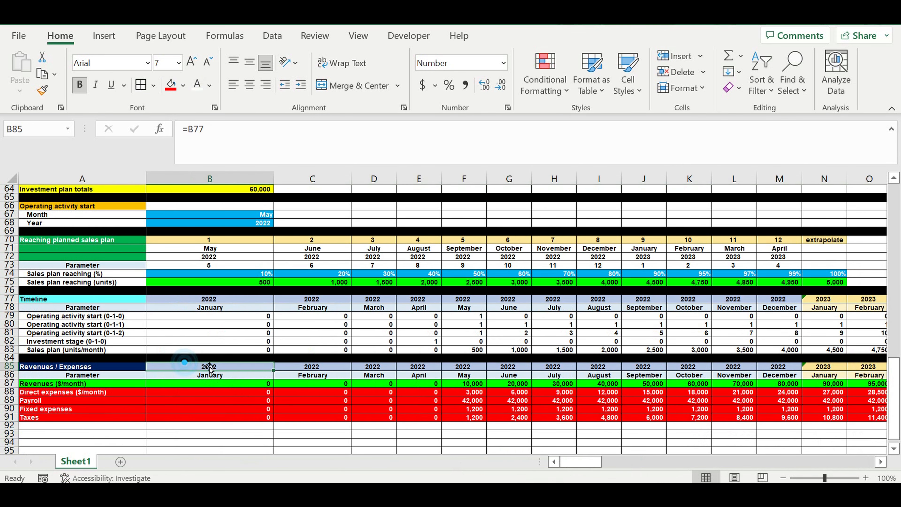
Step: Label A92 as Investment plan below the Taxes row
{"action": "scroll", "coordinate": [224, 369], "scroll_direction": "down", "scroll_amount": 3}
{"action": "left_click", "coordinate": [103, 352]}
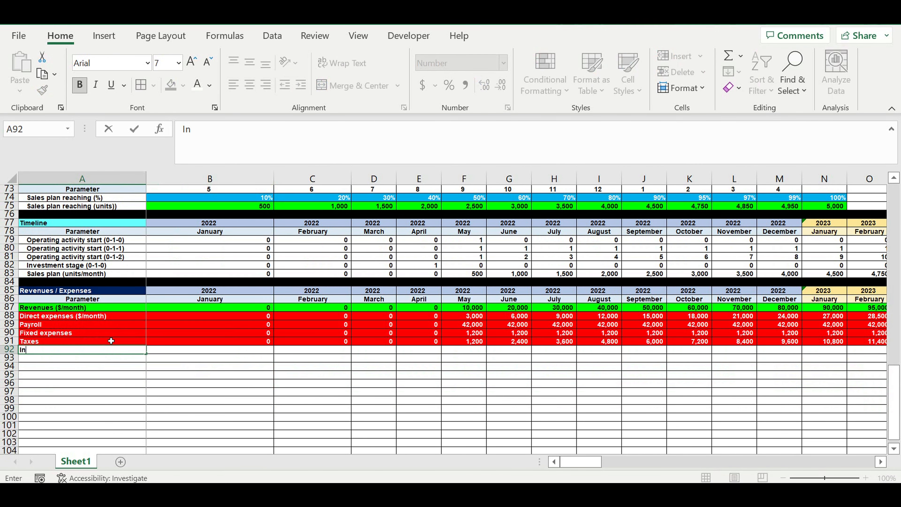
{"action": "type", "text": "vestment plan"}
{"action": "key", "text": "Return"}
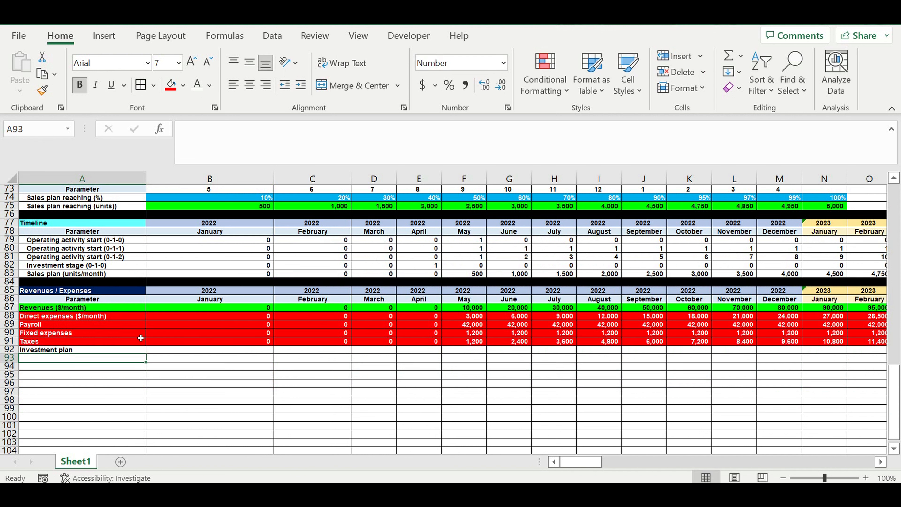
Step: Enter an investment formula in B92 multiplying investment stage B82 by the absolute investment total, =B82*$B$64
{"action": "left_click", "coordinate": [178, 367]}
{"action": "left_click", "coordinate": [175, 353]}
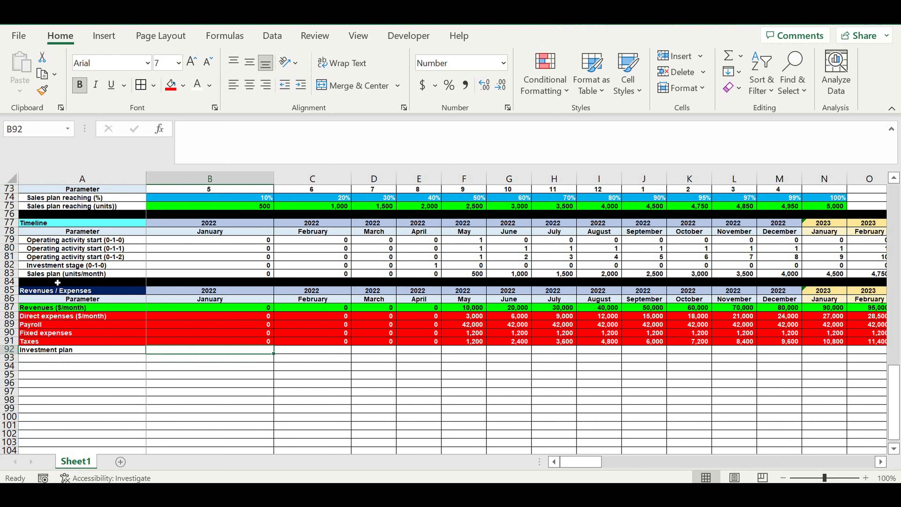
{"action": "left_click", "coordinate": [161, 268]}
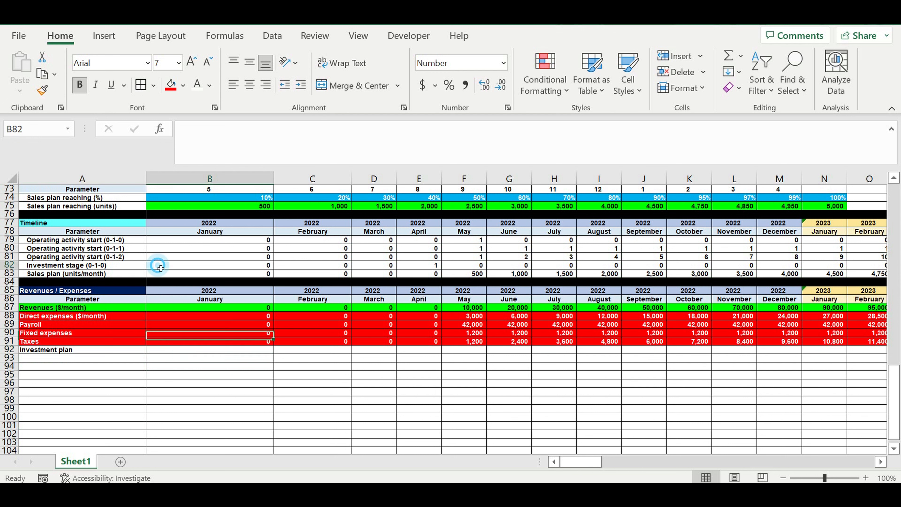
{"action": "left_click", "coordinate": [230, 350]}
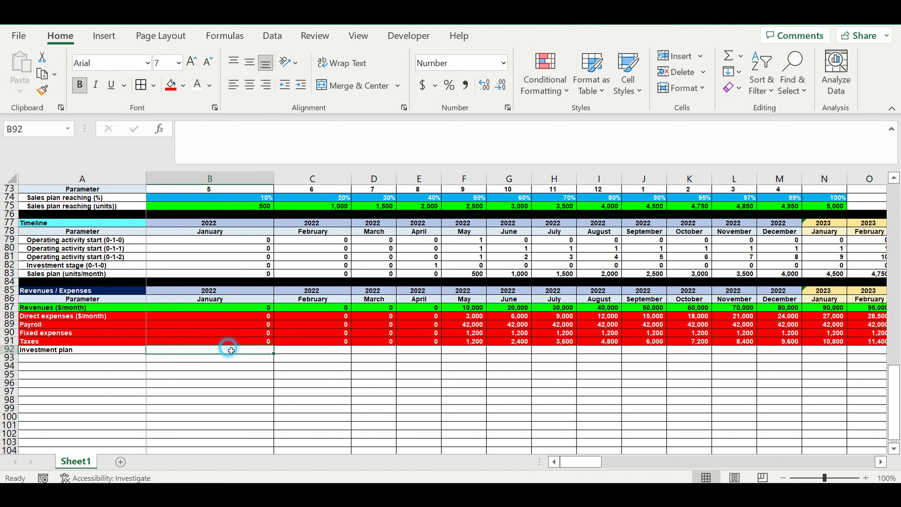
{"action": "type", "text": "="}
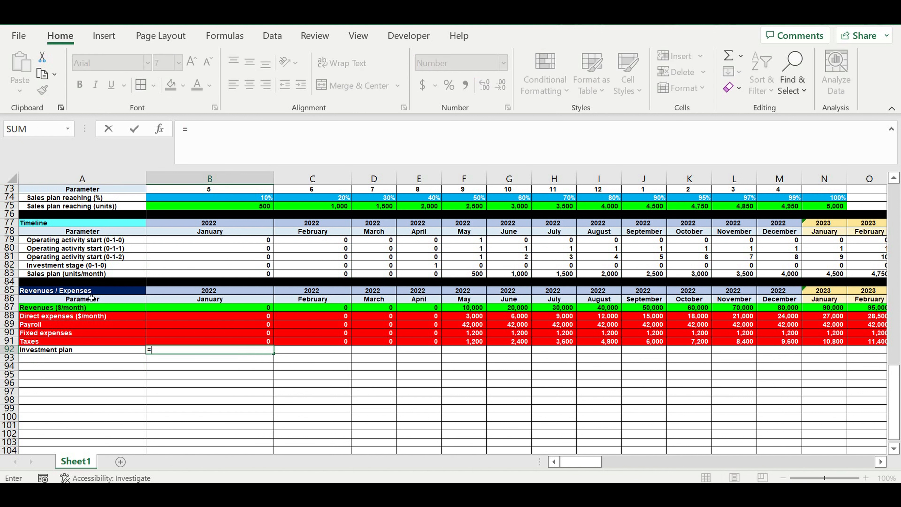
{"action": "left_click", "coordinate": [162, 269]}
{"action": "type", "text": "*"}
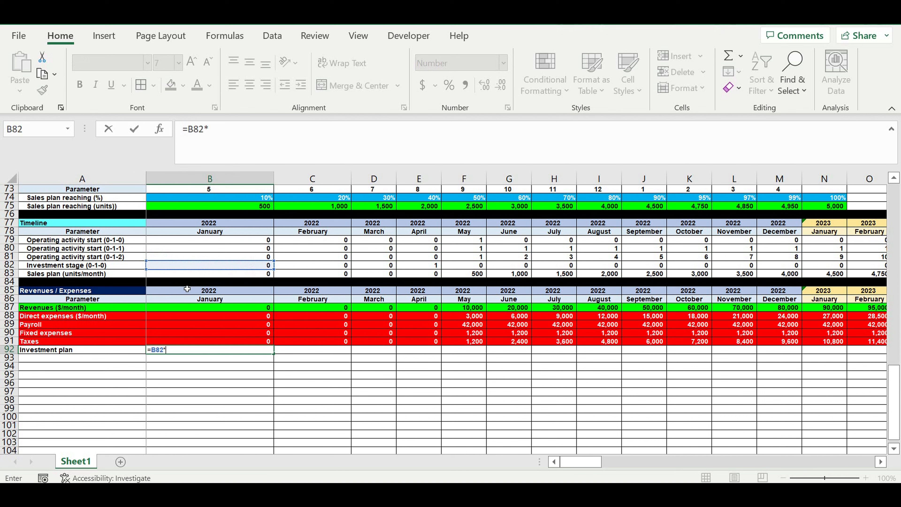
{"action": "scroll", "coordinate": [227, 286], "scroll_direction": "up", "scroll_amount": 12}
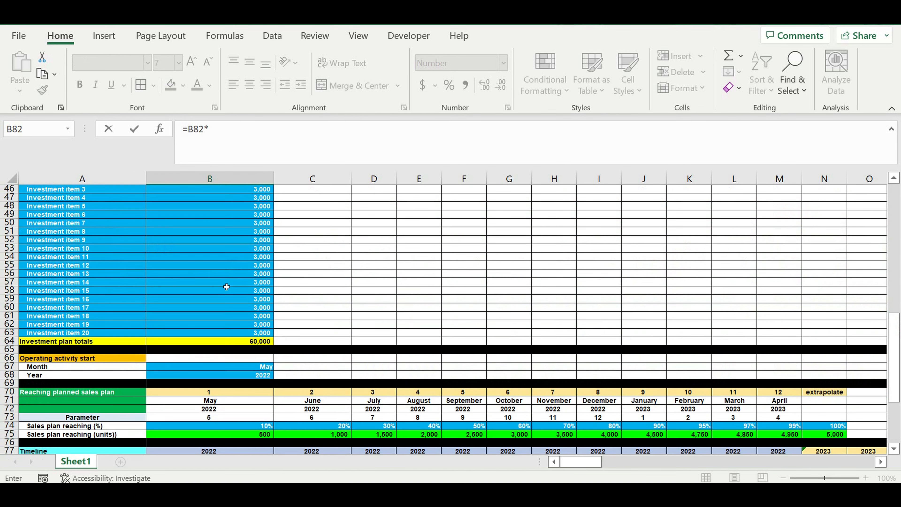
{"action": "scroll", "coordinate": [245, 286], "scroll_direction": "up", "scroll_amount": 4}
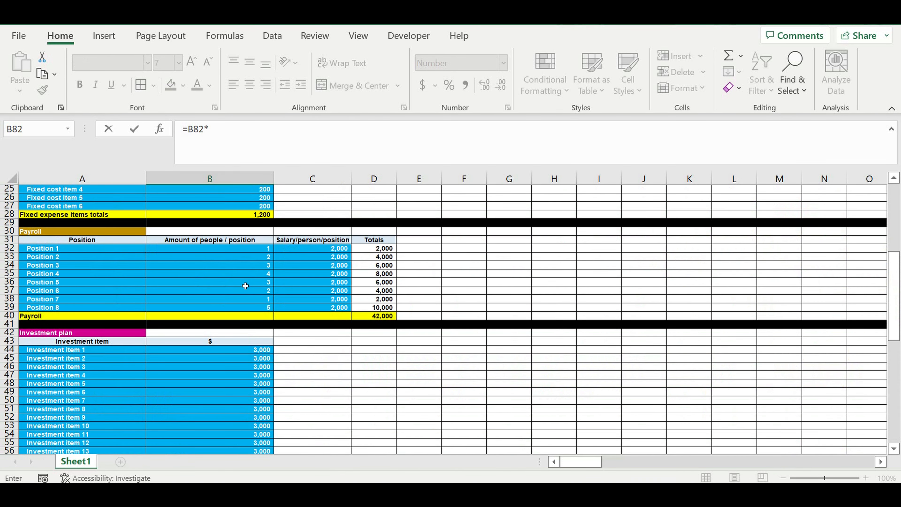
{"action": "scroll", "coordinate": [245, 290], "scroll_direction": "down", "scroll_amount": 4}
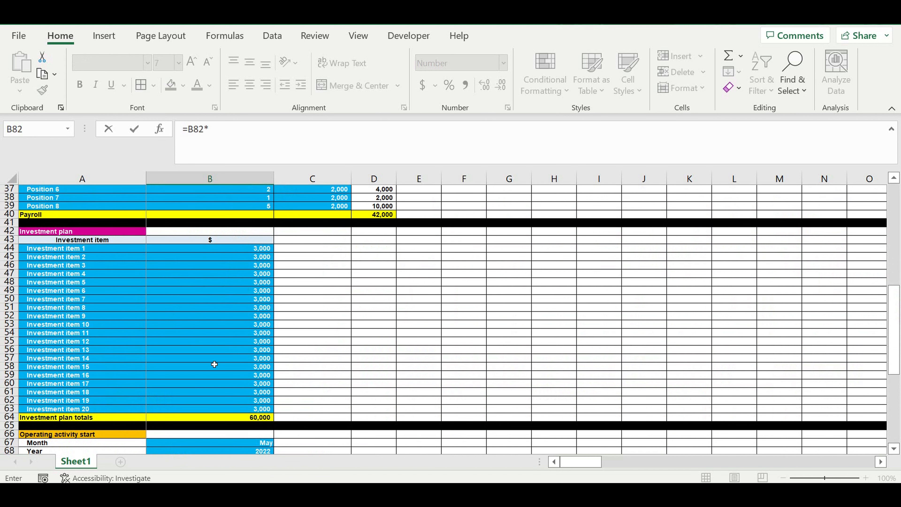
{"action": "left_click", "coordinate": [254, 417]}
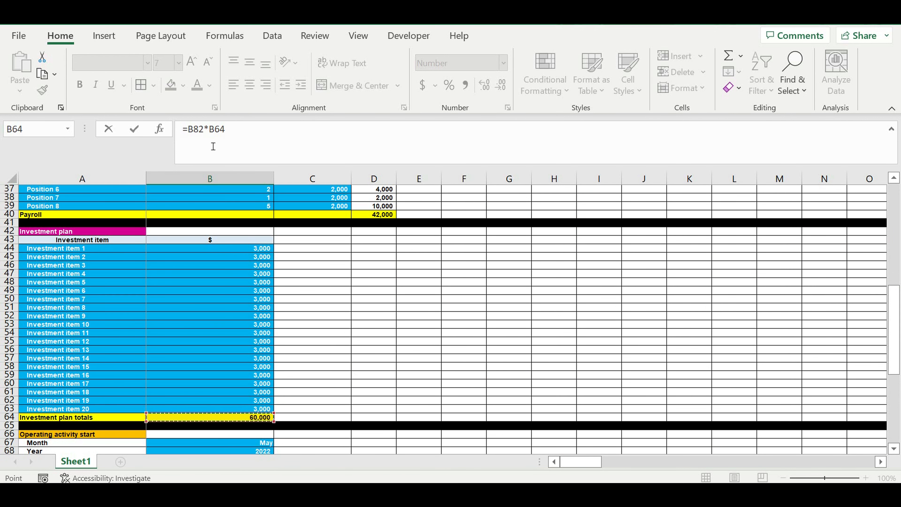
{"action": "left_click", "coordinate": [234, 135]}
{"action": "type", "text": "$"}
{"action": "key", "text": "Right"}
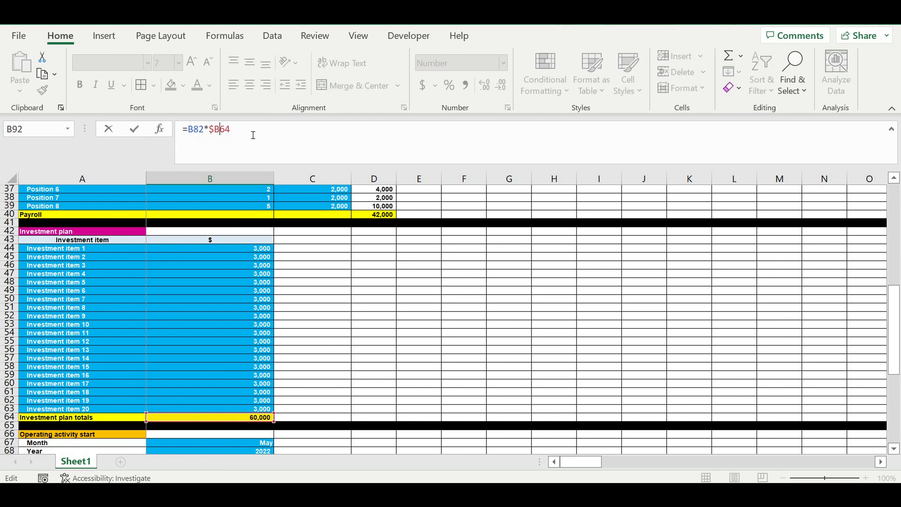
{"action": "type", "text": "$"}
{"action": "key", "text": "Return"}
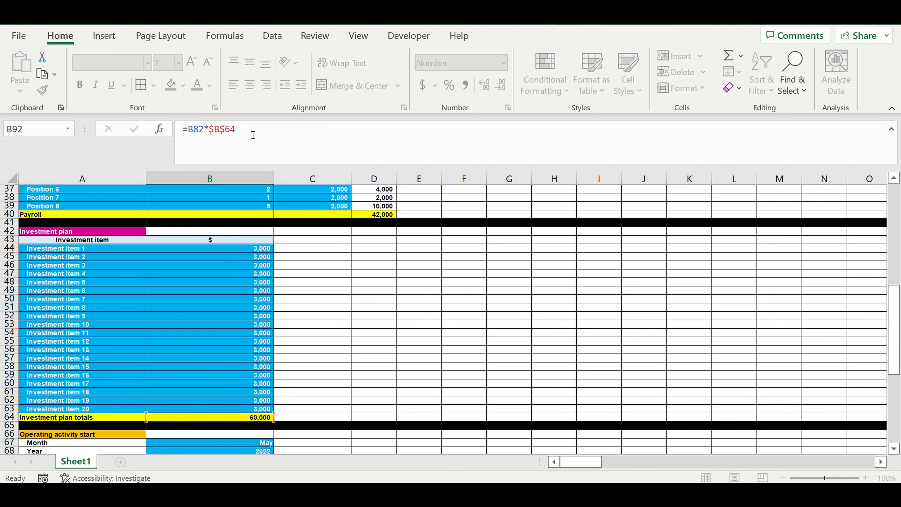
Step: Fill the investment plan formula from B92 across all monthly columns of row 92
{"action": "scroll", "coordinate": [260, 344], "scroll_direction": "down", "scroll_amount": 4}
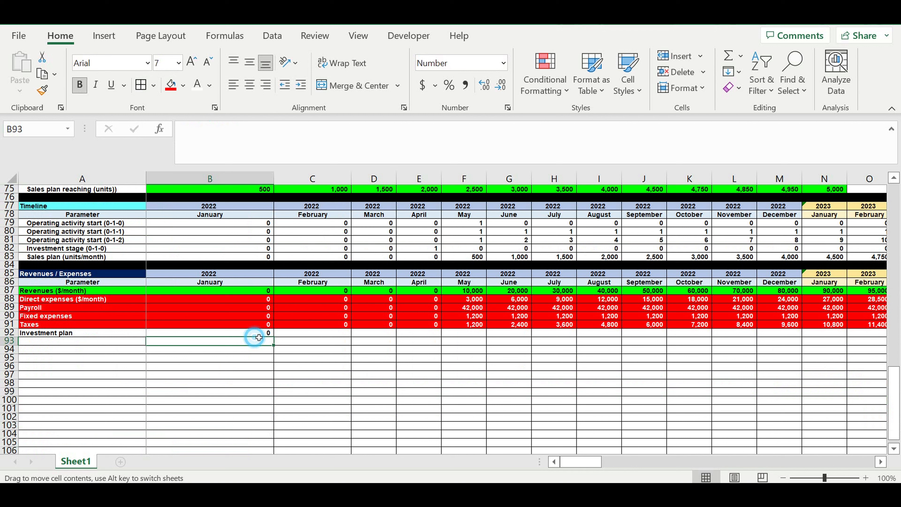
{"action": "left_click", "coordinate": [252, 333]}
{"action": "left_click_drag", "start_coordinate": [273, 336], "coordinate": [882, 346]}
{"action": "left_click", "coordinate": [503, 357]}
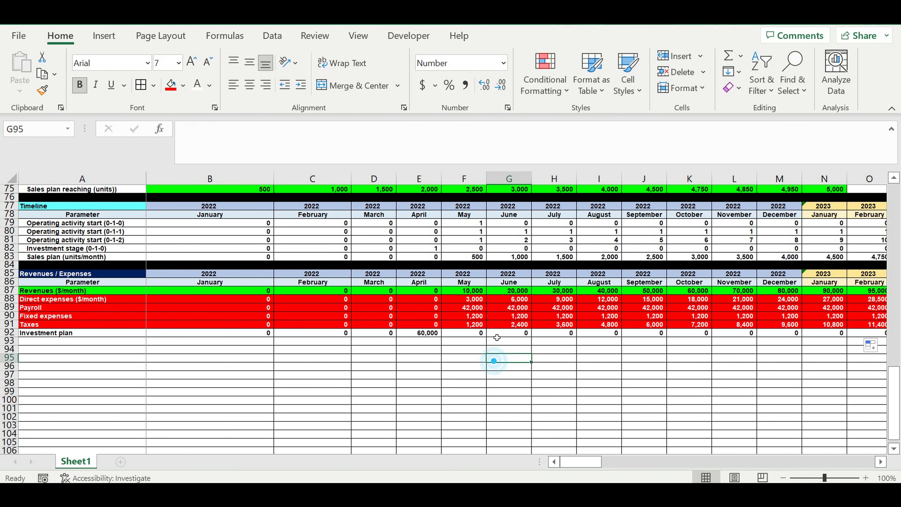
{"action": "left_click", "coordinate": [474, 292]}
{"action": "left_click", "coordinate": [428, 334]}
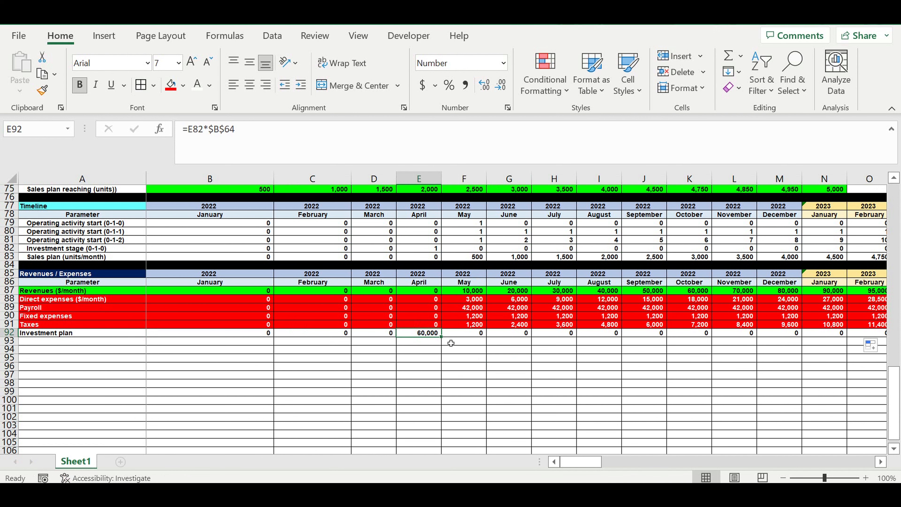
{"action": "left_click_drag", "start_coordinate": [445, 341], "coordinate": [708, 349]}
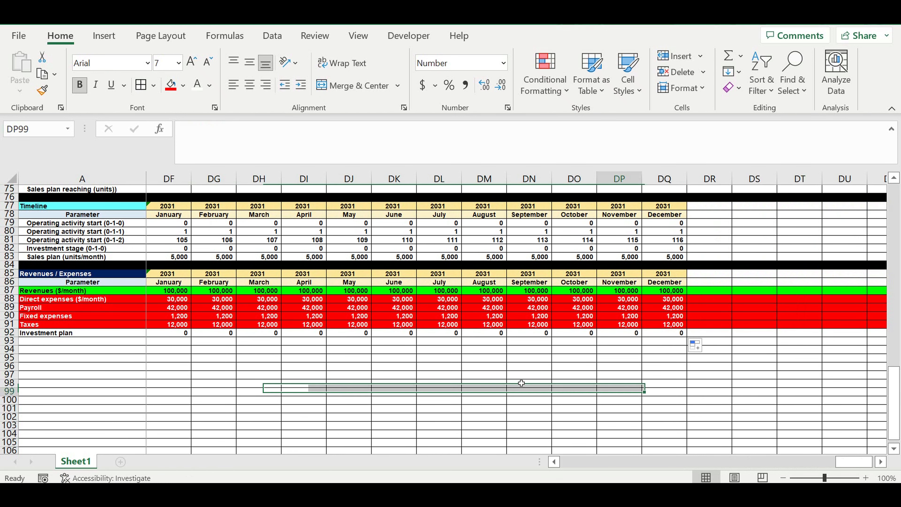
Step: Give the Investment plan row 92 a red fill
{"action": "left_click", "coordinate": [9, 332]}
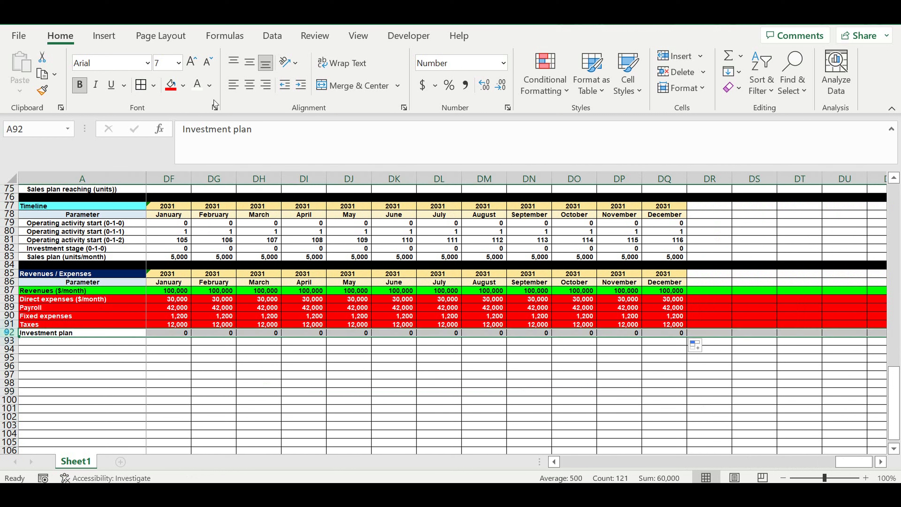
{"action": "left_click", "coordinate": [172, 83]}
{"action": "left_click", "coordinate": [231, 357]}
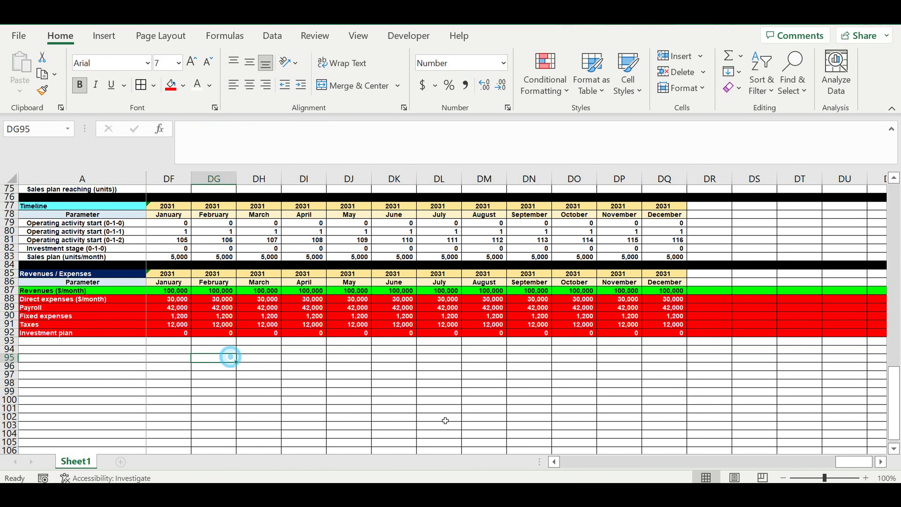
Step: Fill row 93 black as a separator below the Investment plan row
{"action": "left_click_drag", "start_coordinate": [853, 461], "coordinate": [837, 461]}
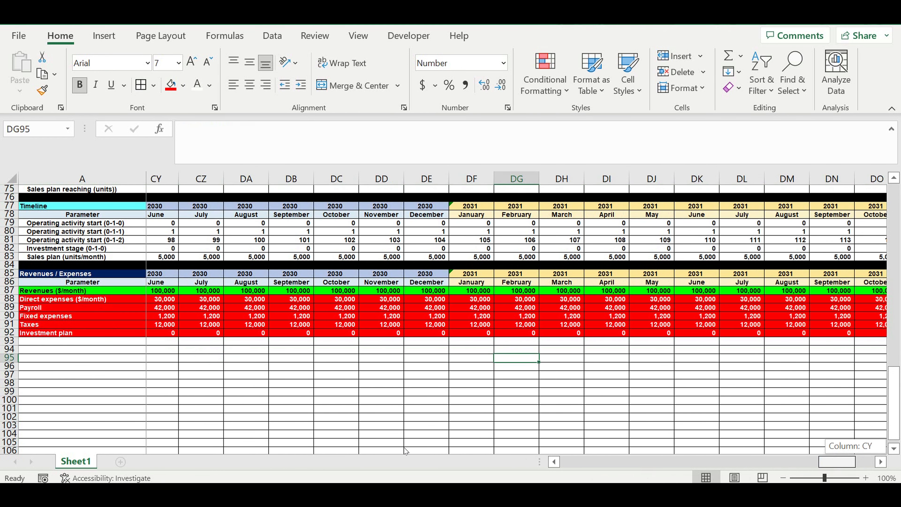
{"action": "left_click_drag", "start_coordinate": [406, 451], "coordinate": [404, 450]}
{"action": "left_click", "coordinate": [347, 374]}
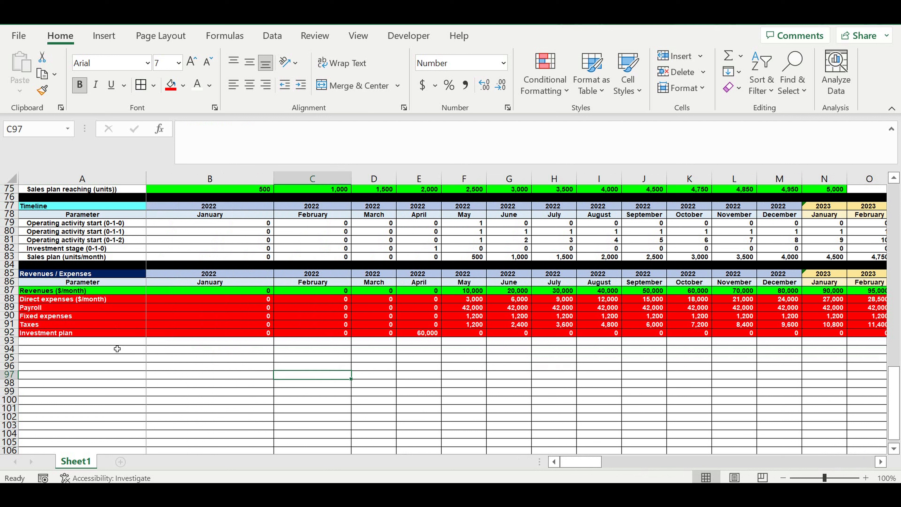
{"action": "left_click", "coordinate": [116, 341]}
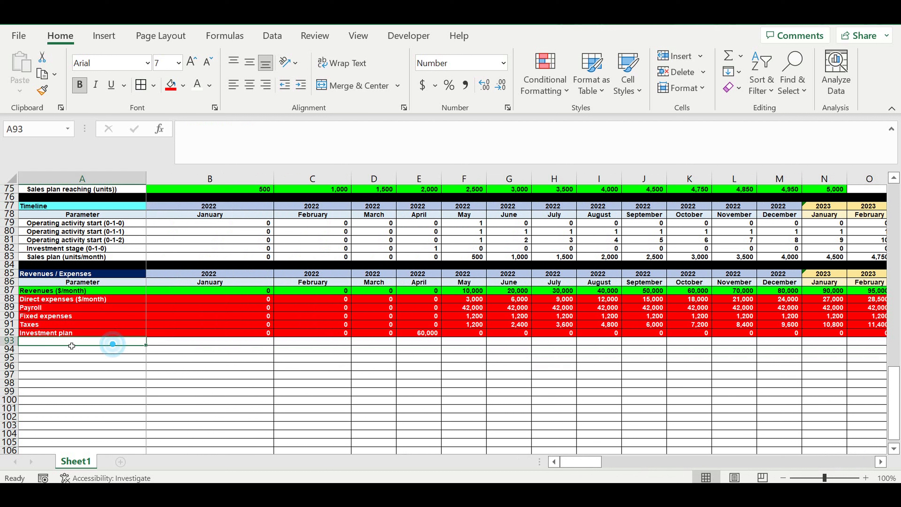
{"action": "left_click", "coordinate": [9, 342]}
{"action": "left_click", "coordinate": [183, 85]}
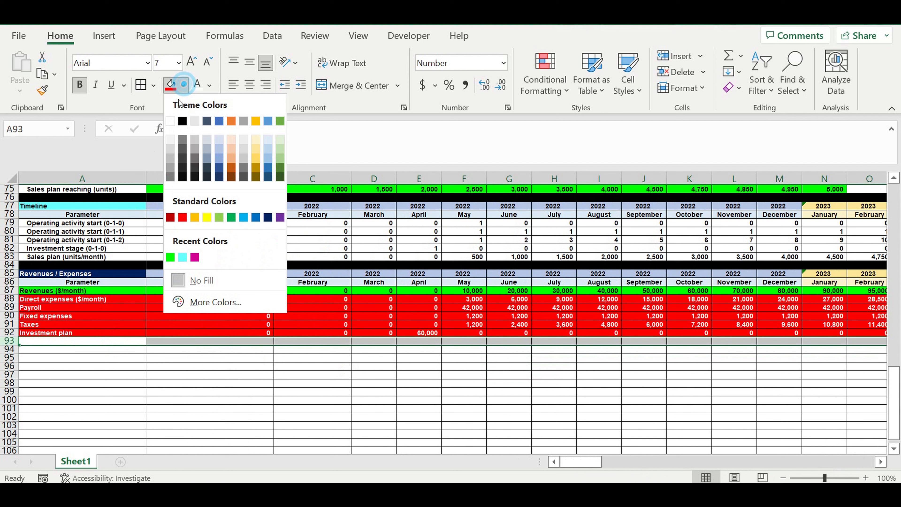
{"action": "left_click", "coordinate": [182, 121]}
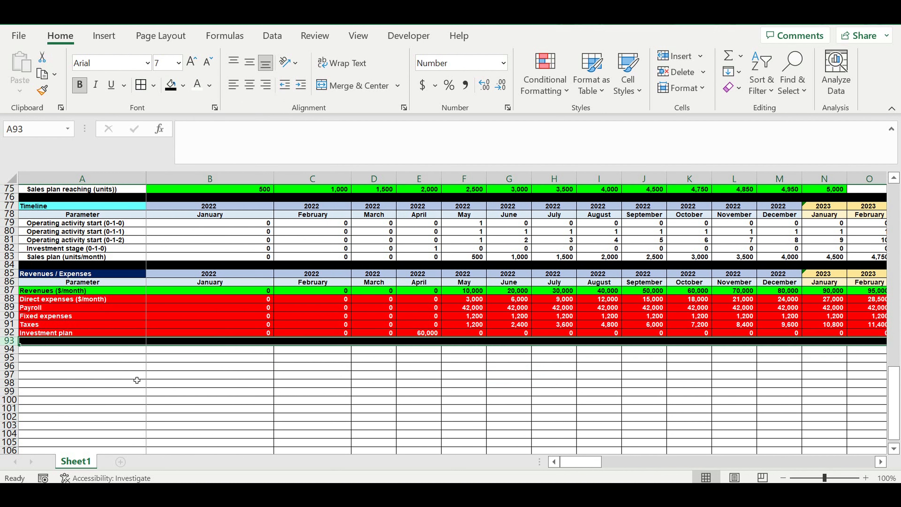
Step: Copy the header rows 85–86 and paste them into rows 94–95
{"action": "left_click", "coordinate": [8, 277]}
{"action": "left_click_drag", "start_coordinate": [8, 279], "coordinate": [10, 284]}
{"action": "key", "text": "ctrl+c"}
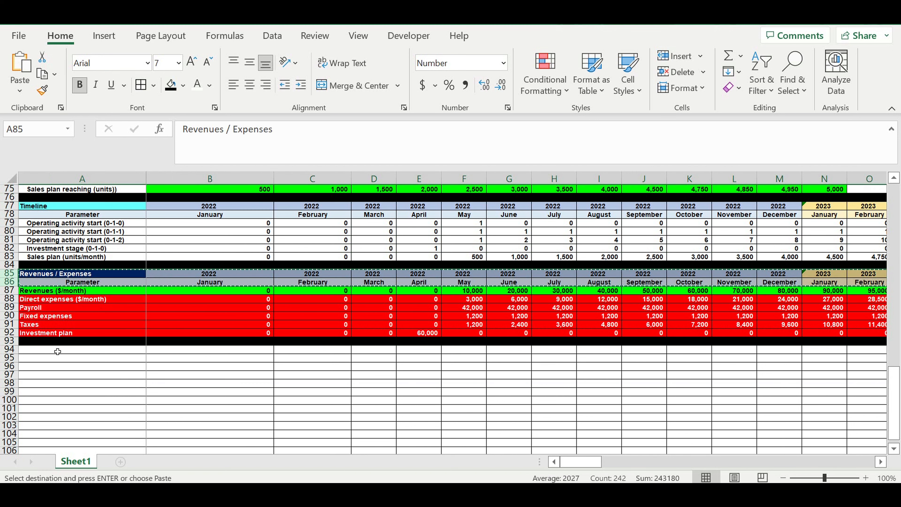
{"action": "left_click", "coordinate": [58, 352]}
{"action": "key", "text": "ctrl+v"}
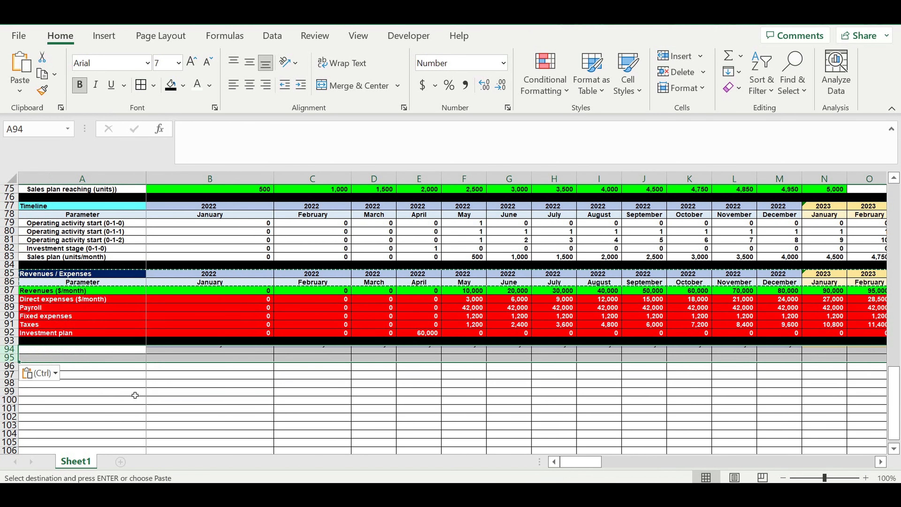
{"action": "left_click", "coordinate": [187, 402]}
Step: Set B94 to reference the year header B85 with the formula =B85
{"action": "left_click", "coordinate": [200, 353]}
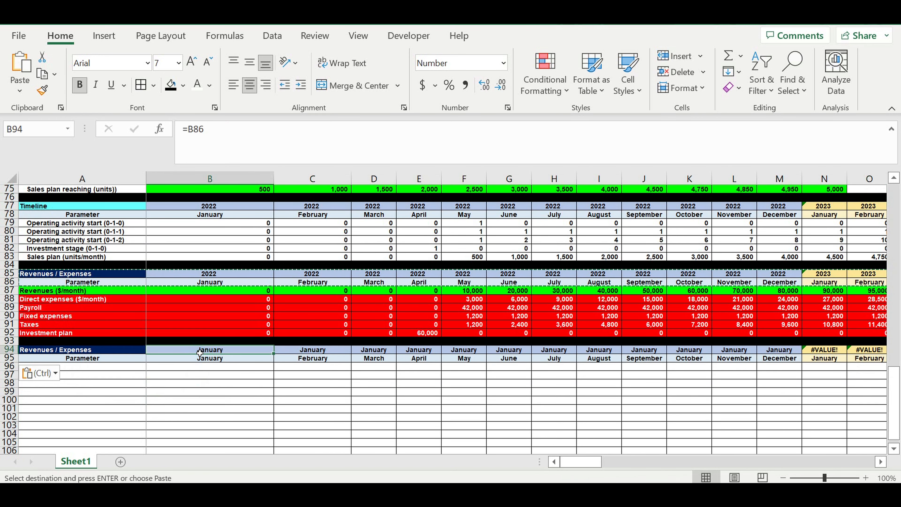
{"action": "type", "text": "="}
{"action": "left_click", "coordinate": [187, 275]}
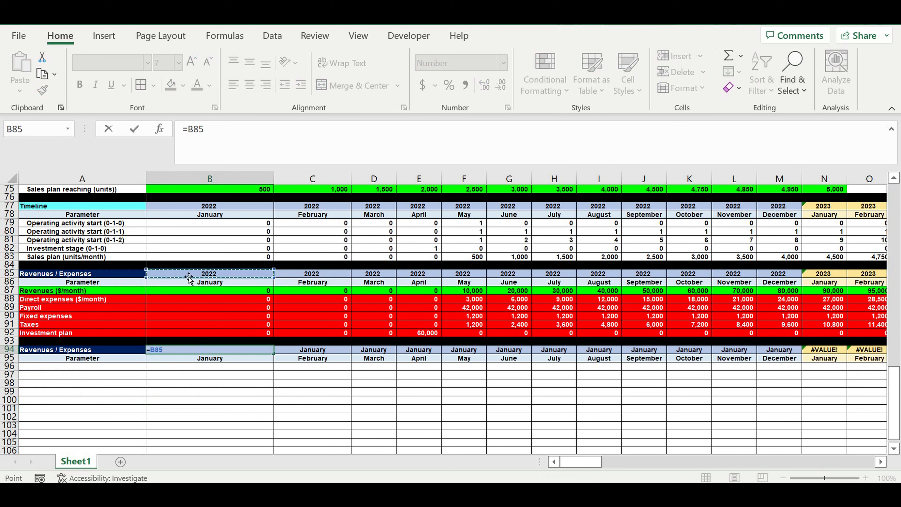
{"action": "key", "text": "Return"}
{"action": "left_click", "coordinate": [236, 376]}
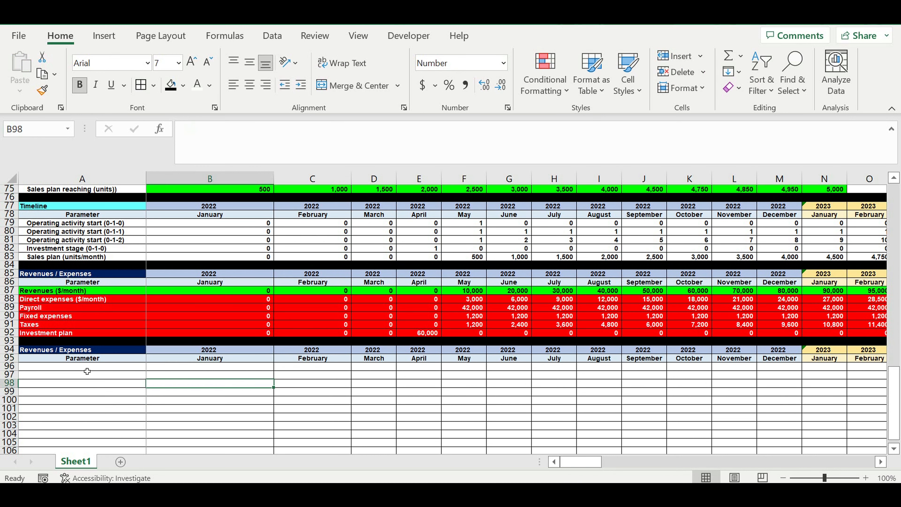
Step: Rename the new section heading in A94 to Cash flow
{"action": "left_click", "coordinate": [44, 352]}
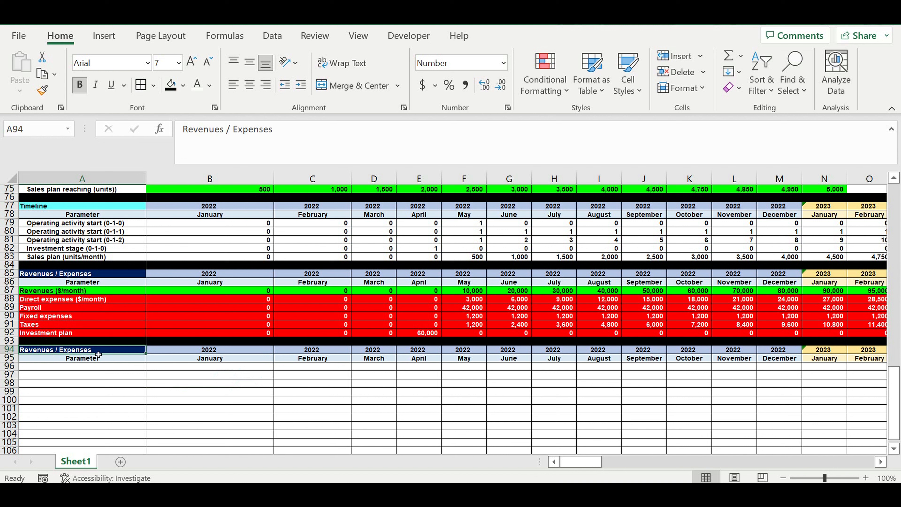
{"action": "type", "text": "Cas"}
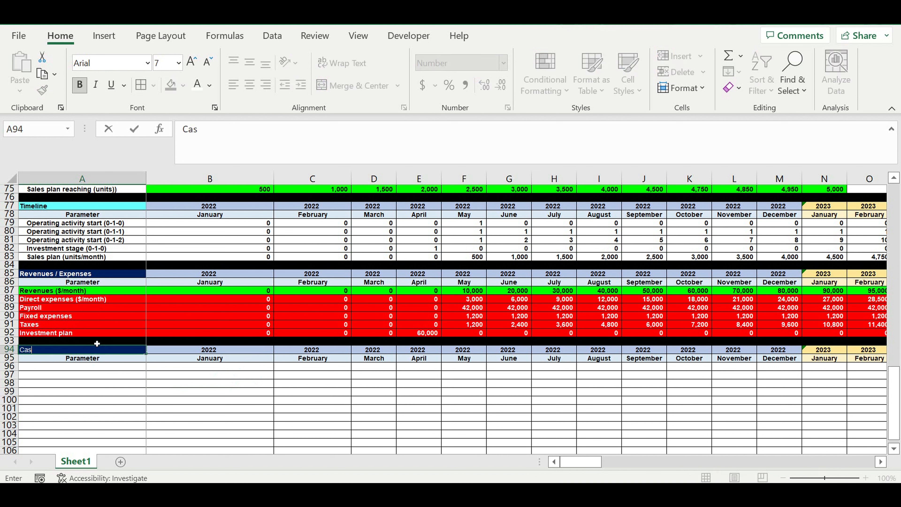
{"action": "type", "text": "h flow"}
{"action": "key", "text": "Return"}
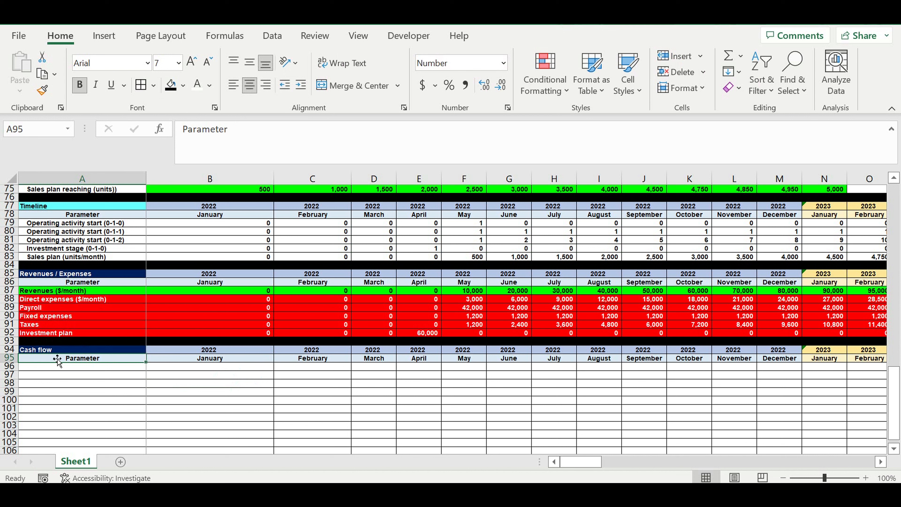
Step: Give the Cash flow heading cell an orange fill with black font
{"action": "left_click", "coordinate": [62, 350]}
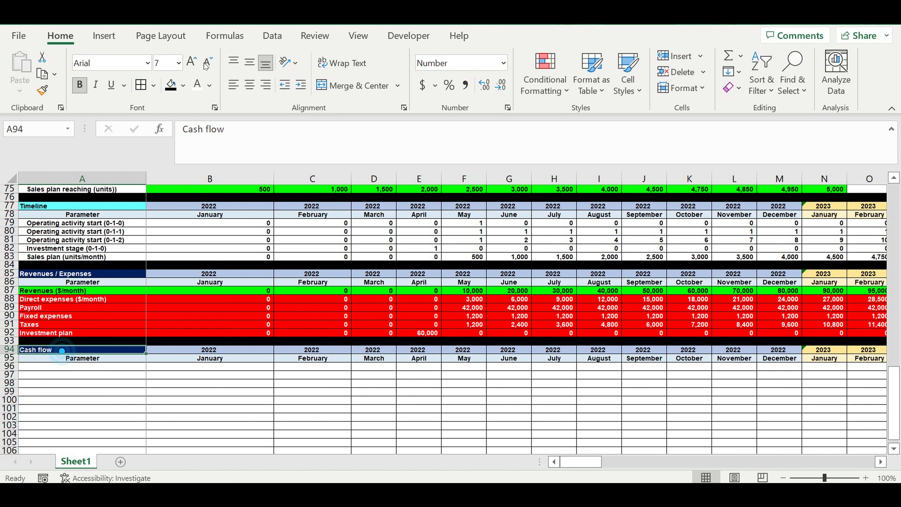
{"action": "left_click", "coordinate": [184, 85]}
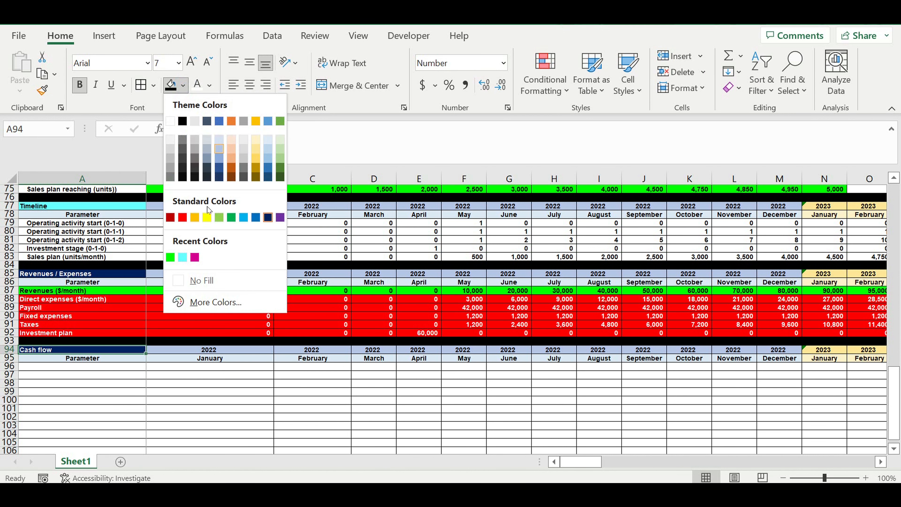
{"action": "left_click", "coordinate": [195, 218]}
{"action": "left_click", "coordinate": [209, 85]}
{"action": "left_click", "coordinate": [205, 105]}
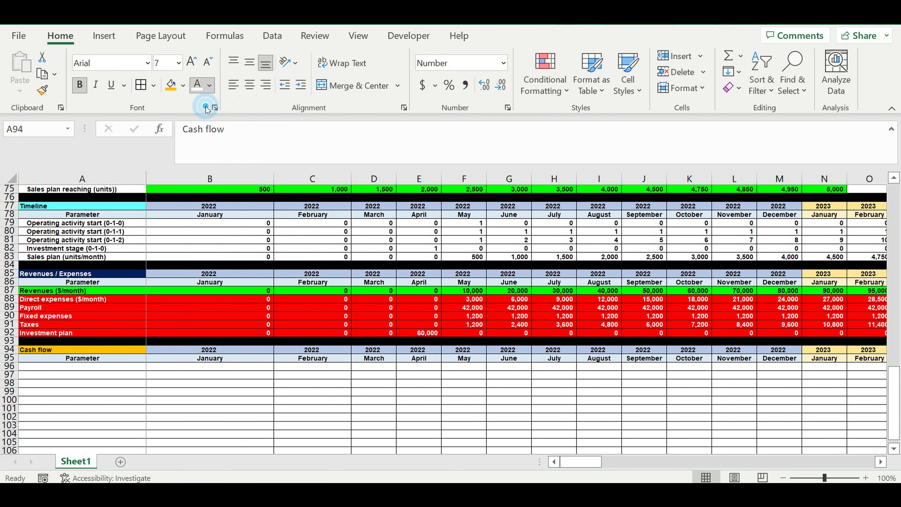
Step: Label A96 as Result from operating activity
{"action": "left_click", "coordinate": [103, 366]}
{"action": "type", "text": "Resu"}
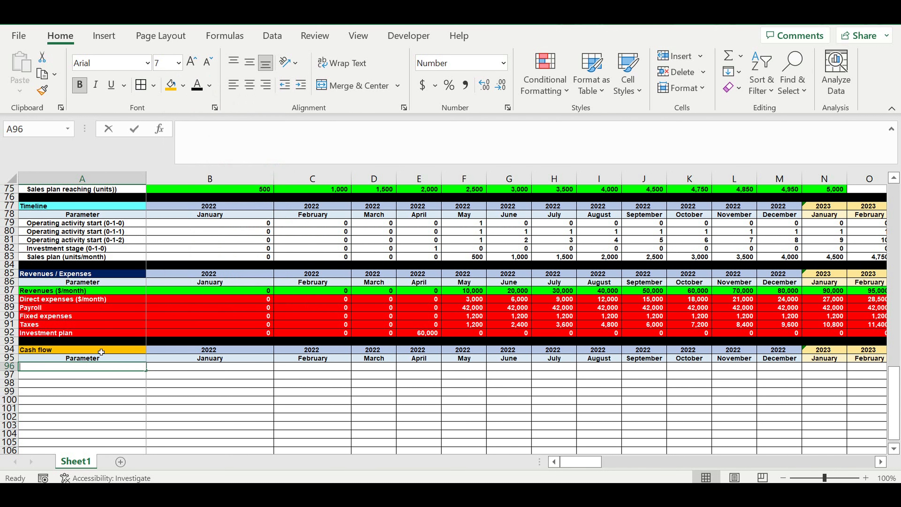
{"action": "type", "text": "lt from oper"}
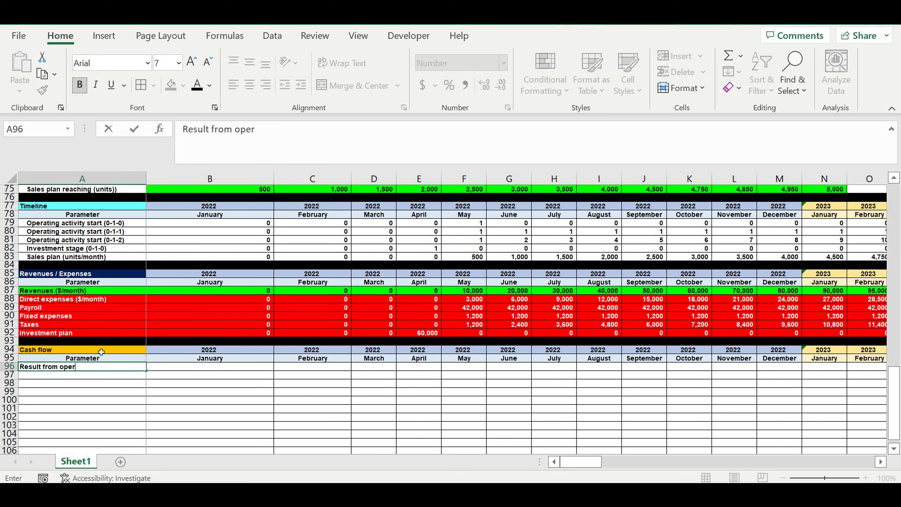
{"action": "type", "text": "ating activity"}
{"action": "key", "text": "Return"}
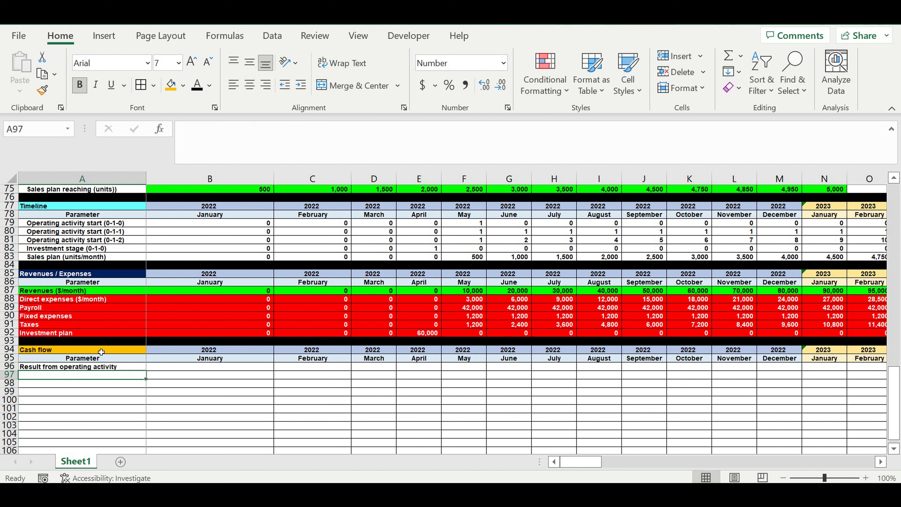
Step: Label A97 as Result from investment activity
{"action": "type", "text": "R"}
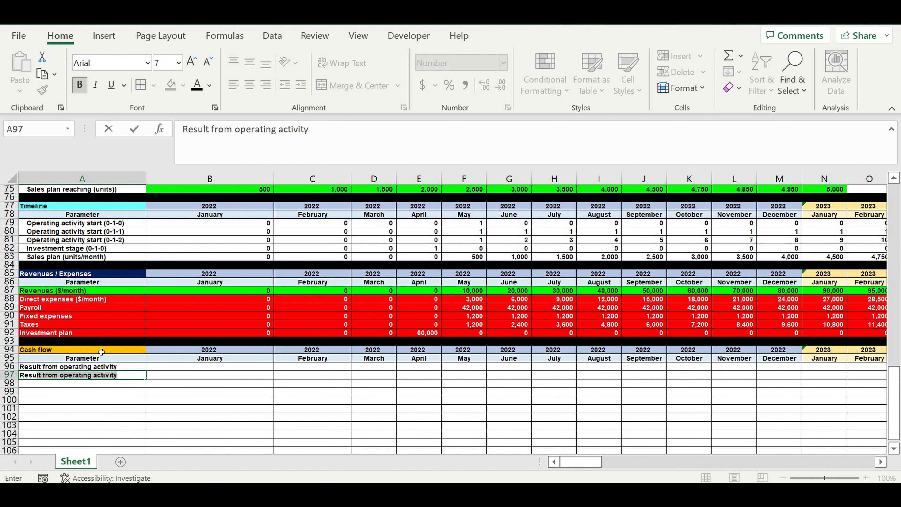
{"action": "type", "text": "esult from investment activity"}
{"action": "key", "text": "Return"}
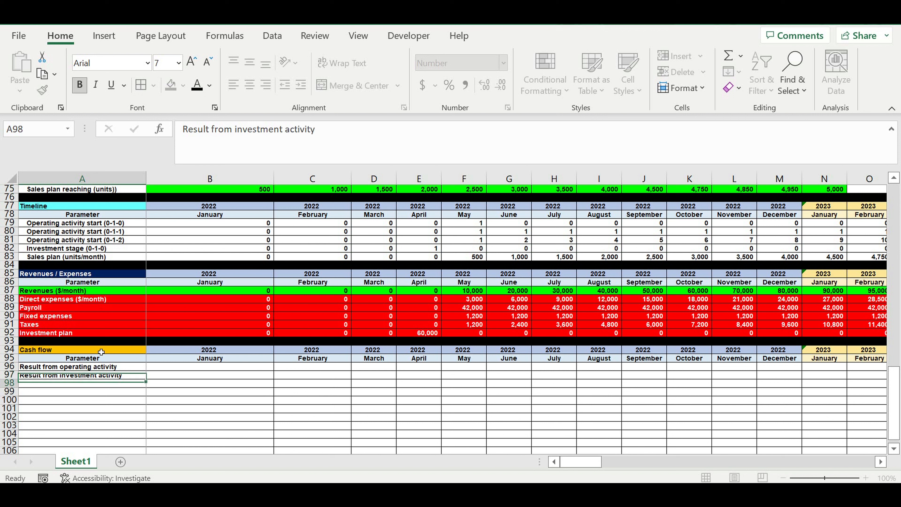
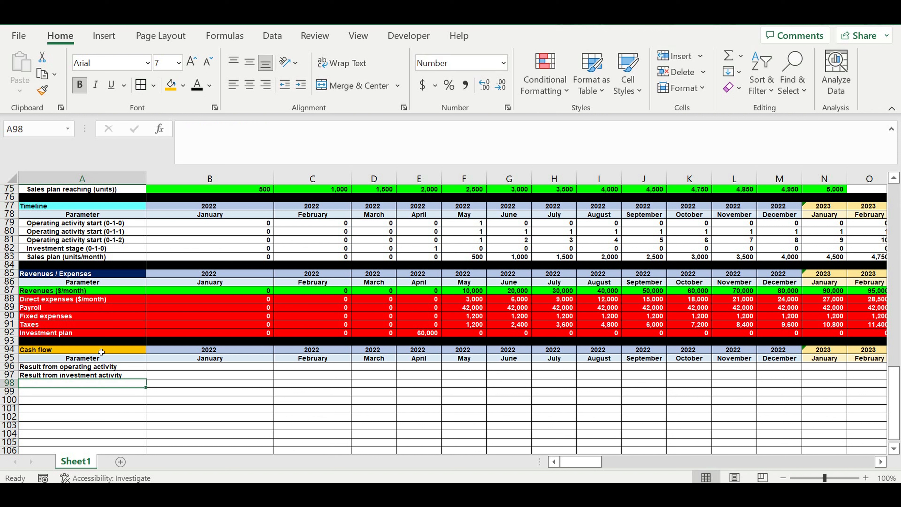
Step: Label A98 as Equity (my money from pocket)
{"action": "type", "text": "Equity"}
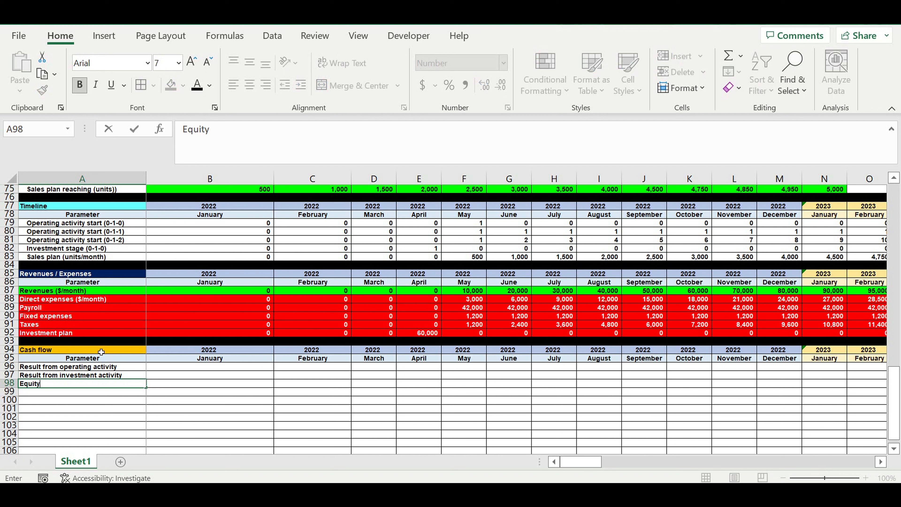
{"action": "type", "text": " (my money from p"}
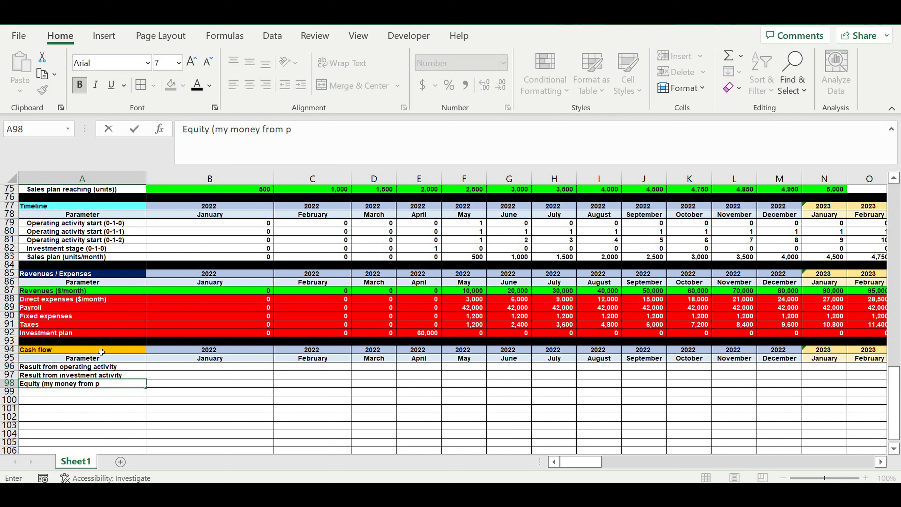
{"action": "type", "text": "ocket)"}
{"action": "key", "text": "Return"}
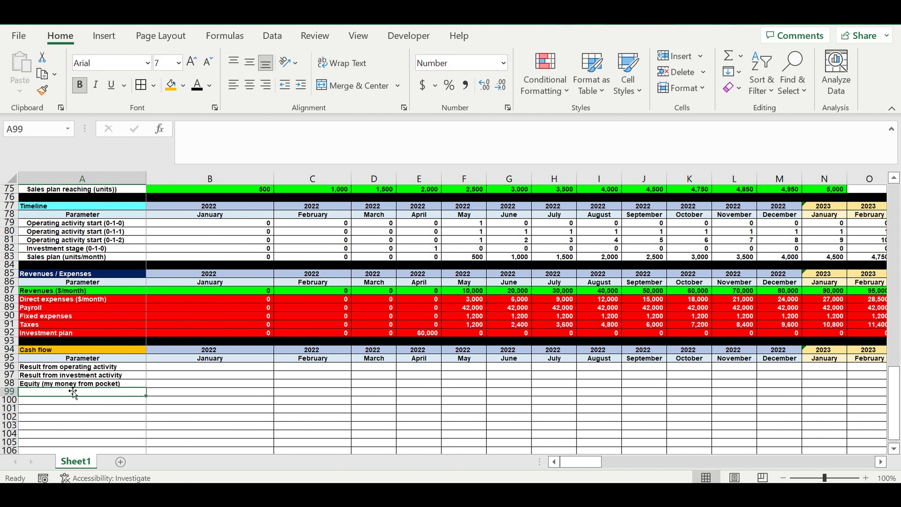
Step: Label A99 as Result from financing activity
{"action": "left_click", "coordinate": [52, 383]}
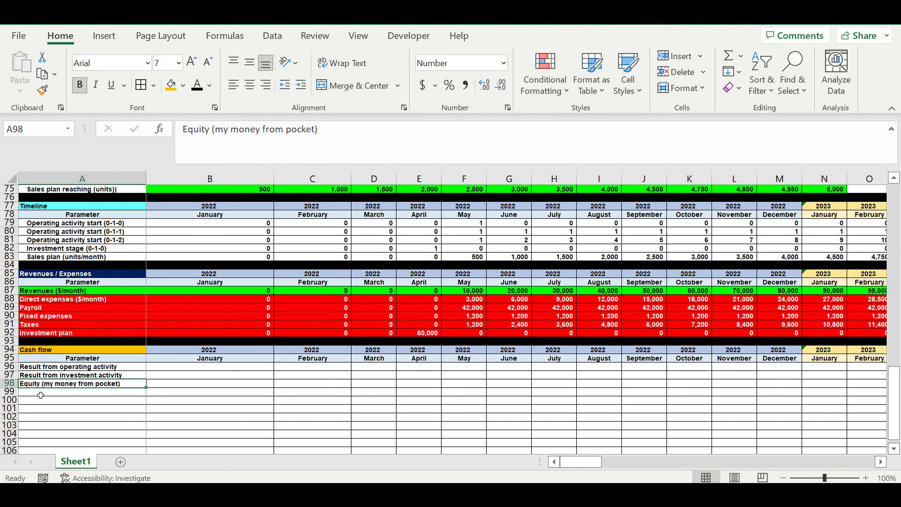
{"action": "left_click", "coordinate": [41, 395]}
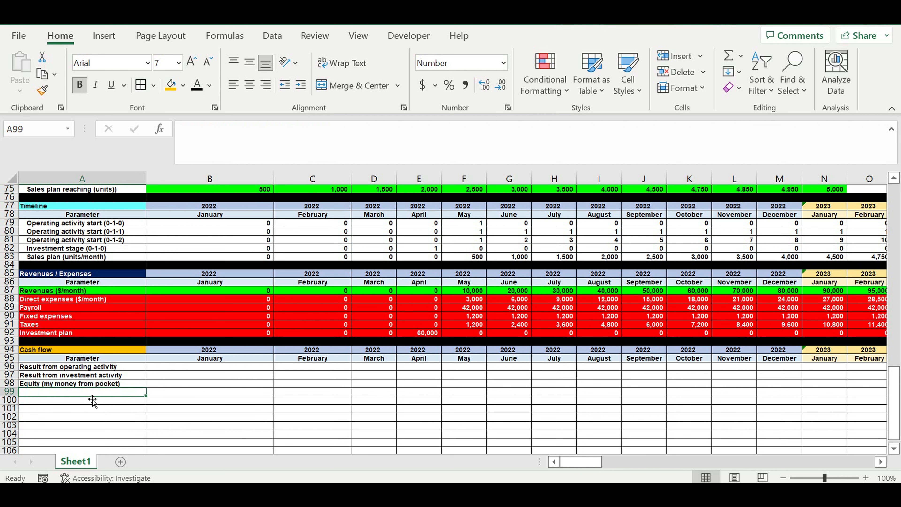
{"action": "type", "text": "Result freom"}
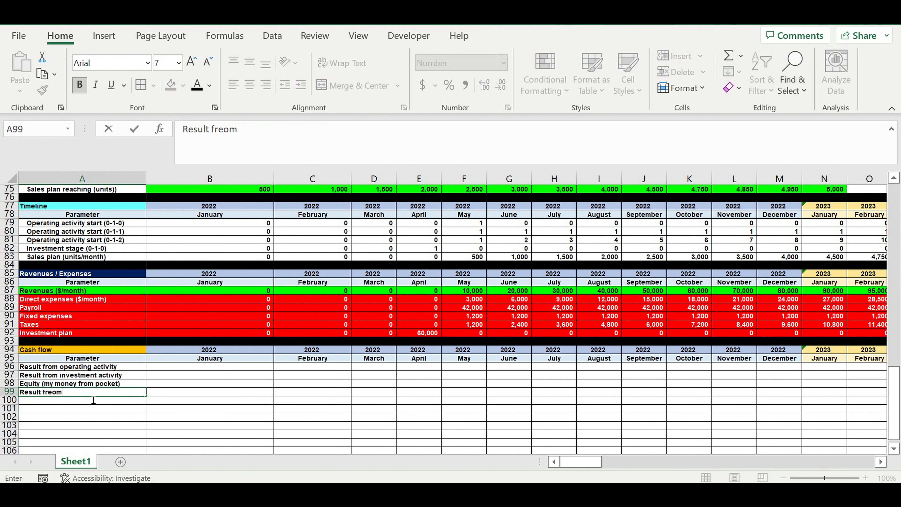
{"action": "key", "text": "BackSpace"}
{"action": "key", "text": "BackSpace"}
{"action": "key", "text": "BackSpace"}
{"action": "type", "text": "om financing activity"}
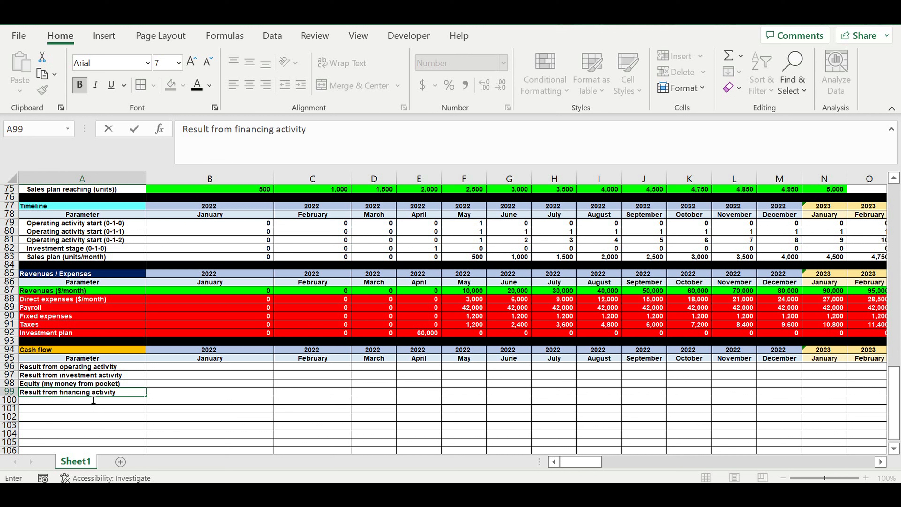
{"action": "key", "text": "Return"}
Step: Label A100 as Cash balance at the beginning of period
{"action": "type", "text": "Ca"}
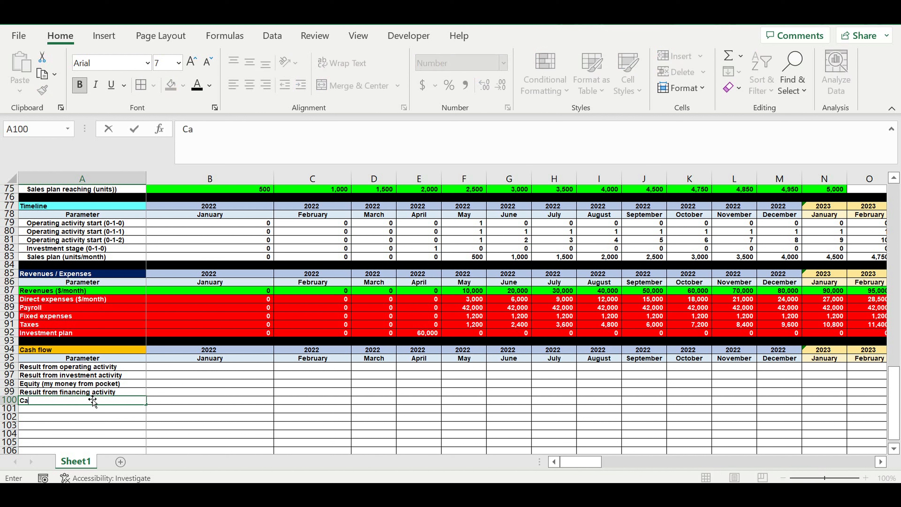
{"action": "type", "text": "sh balance at yje b"}
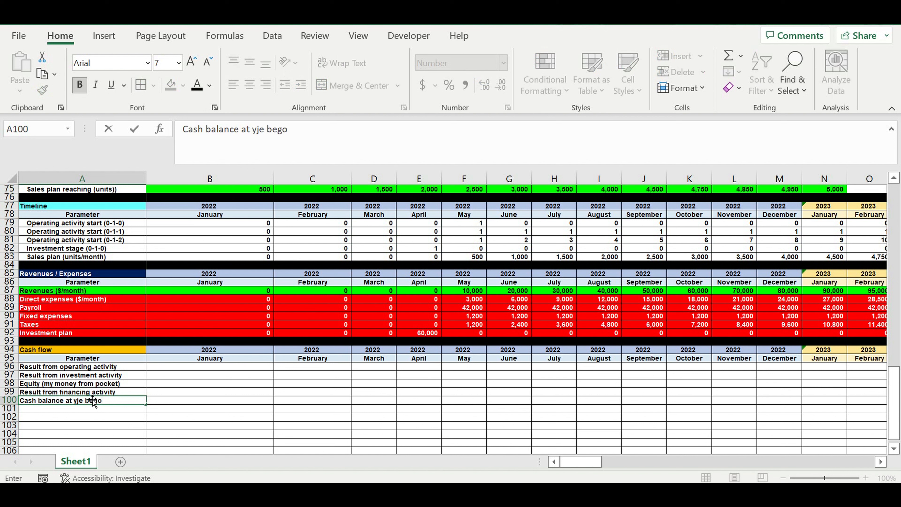
{"action": "type", "text": "eginningg"}
{"action": "left_click", "coordinate": [317, 134]}
{"action": "key", "text": "BackSpace"}
{"action": "type", "text": "of period"}
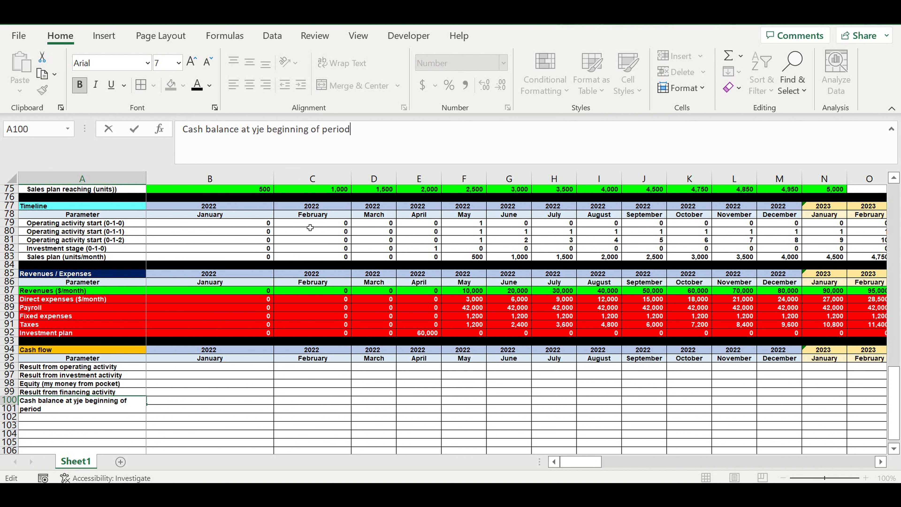
{"action": "left_click_drag", "start_coordinate": [252, 129], "coordinate": [260, 129]}
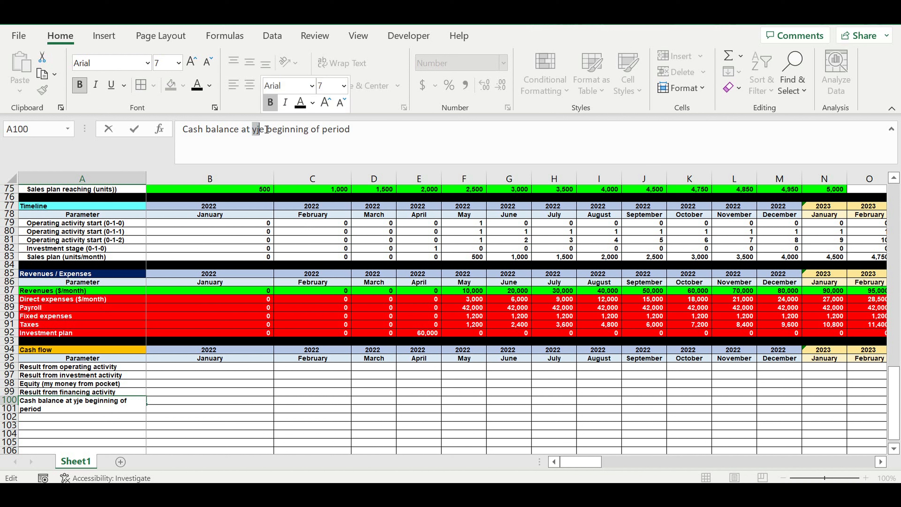
{"action": "type", "text": "th"}
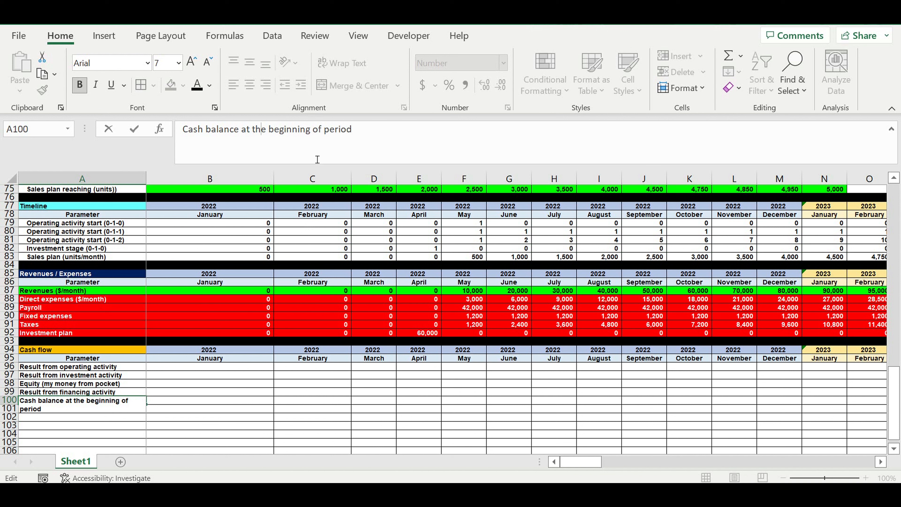
{"action": "key", "text": "Return"}
Step: Copy the A100 label into A101 and change A100 to Cash balance at the end of period
{"action": "left_click", "coordinate": [139, 401]}
{"action": "left_click_drag", "start_coordinate": [146, 403], "coordinate": [149, 412]}
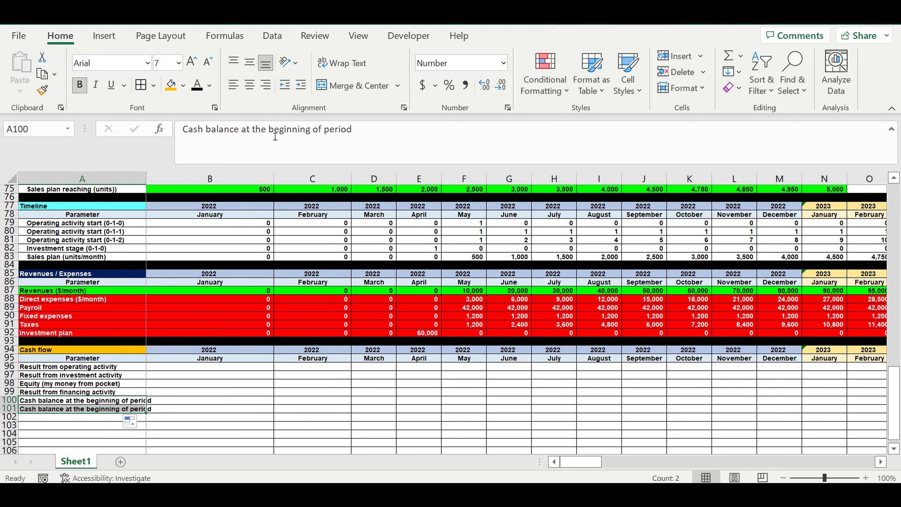
{"action": "left_click_drag", "start_coordinate": [269, 129], "coordinate": [313, 130]}
{"action": "type", "text": "end"}
{"action": "key", "text": "Return"}
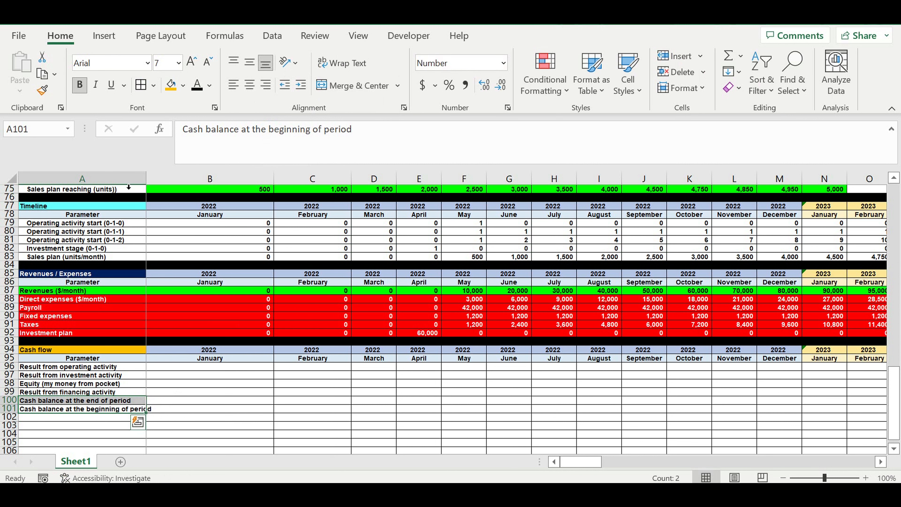
Step: Widen column A to fit its longest label and fill row 102 with black as a section divider
{"action": "left_click_drag", "start_coordinate": [146, 178], "coordinate": [155, 178]}
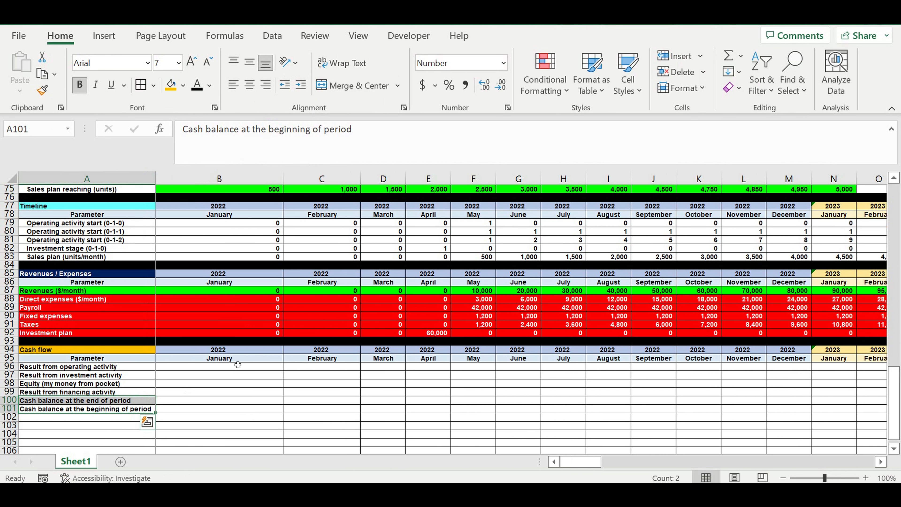
{"action": "left_click", "coordinate": [237, 365]}
{"action": "left_click", "coordinate": [9, 417]}
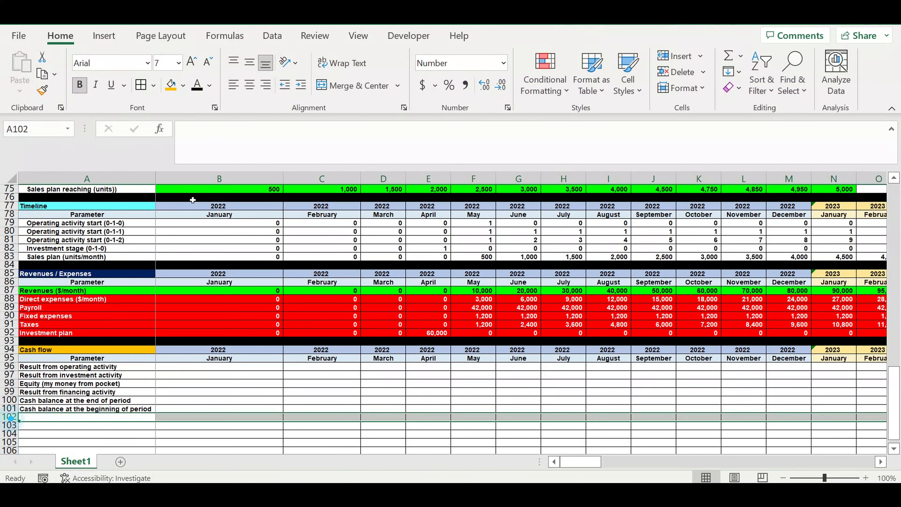
{"action": "left_click", "coordinate": [183, 85]}
{"action": "left_click", "coordinate": [183, 120]}
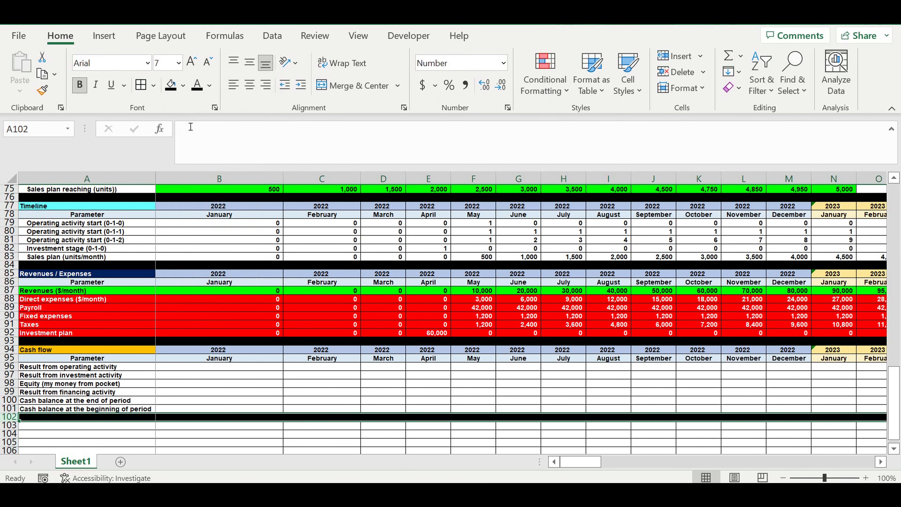
Step: Fill the three result rows 96, 97 and 99 with yellow
{"action": "left_click", "coordinate": [94, 385]}
{"action": "left_click", "coordinate": [70, 367]}
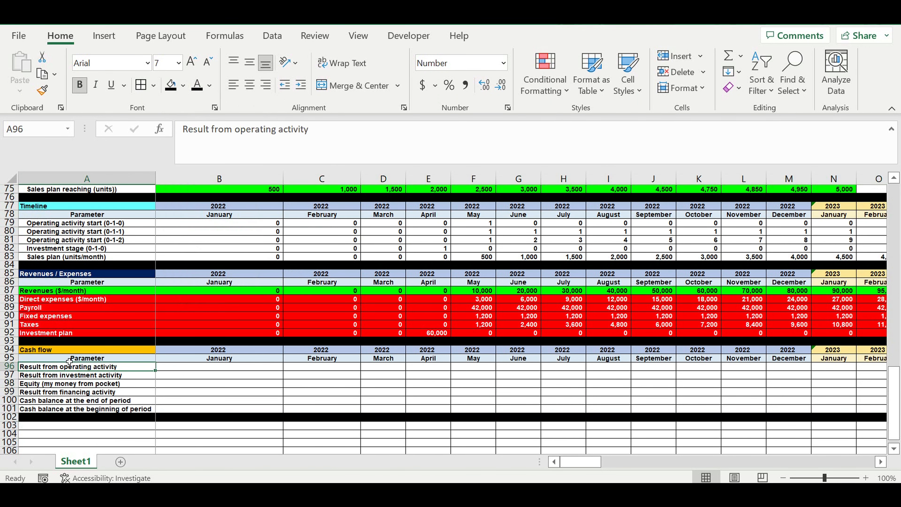
{"action": "left_click", "coordinate": [9, 366]}
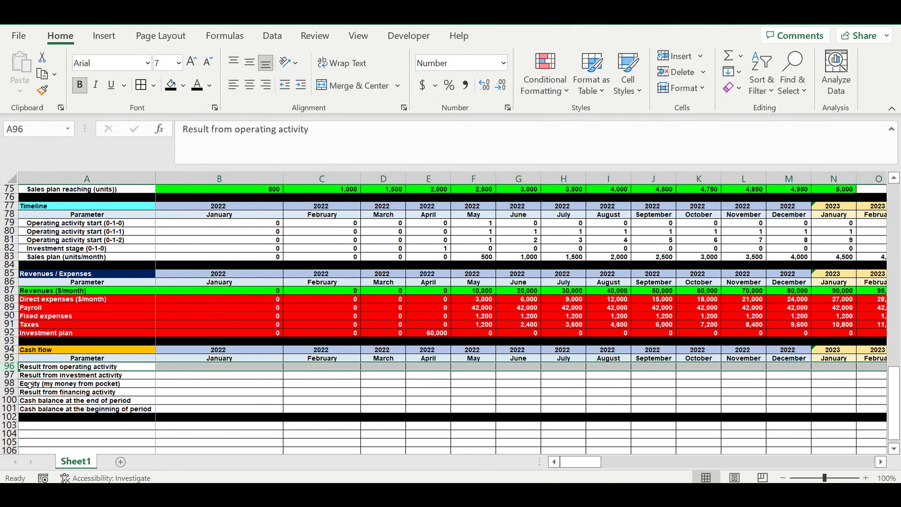
{"action": "left_click", "coordinate": [9, 374], "text": "ctrl"}
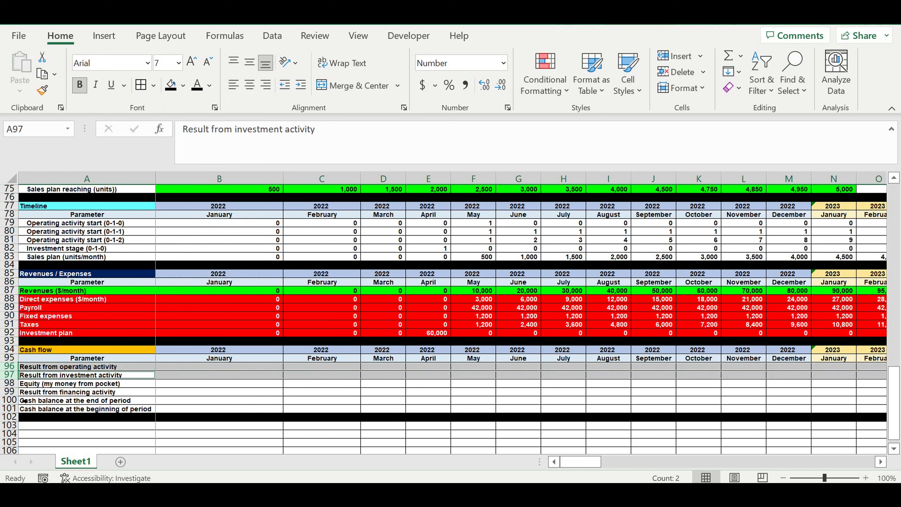
{"action": "left_click", "coordinate": [10, 392], "text": "ctrl"}
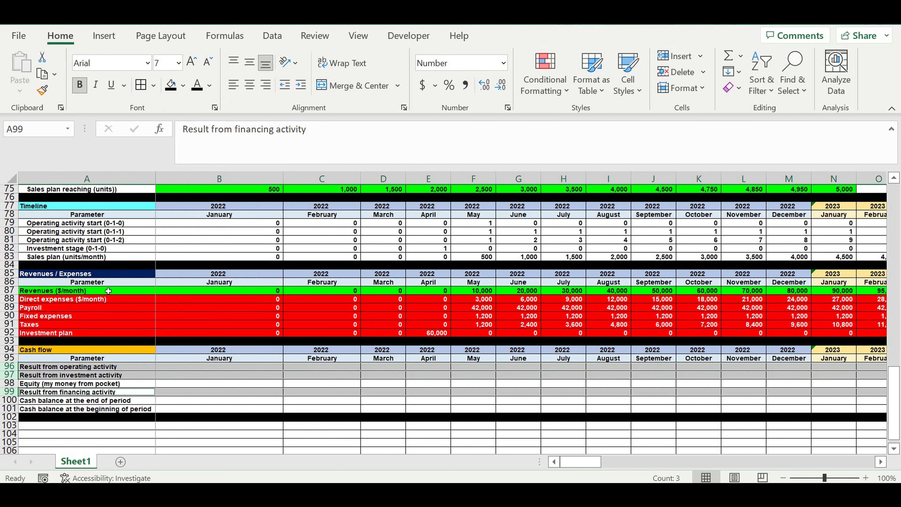
{"action": "left_click", "coordinate": [183, 87]}
{"action": "left_click", "coordinate": [208, 219]}
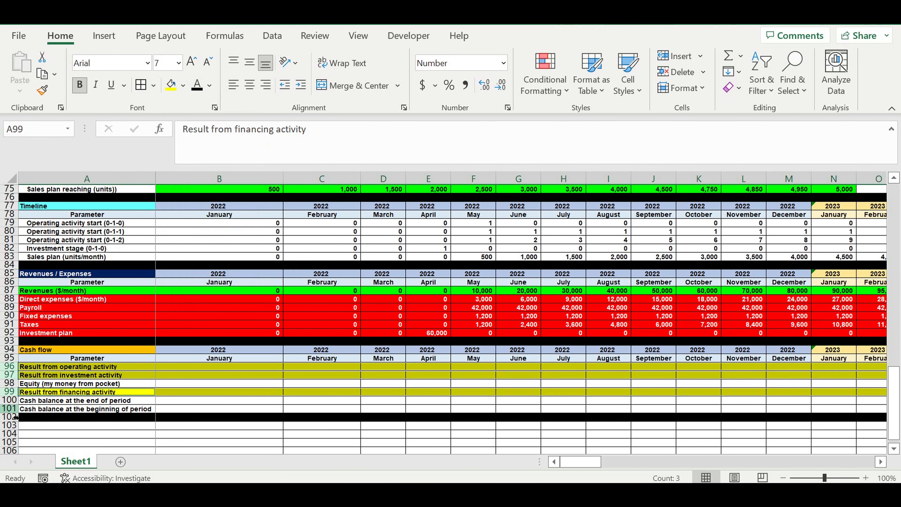
Step: Fill row 101, Cash balance at the beginning of period, with the lightest gold theme color
{"action": "left_click", "coordinate": [10, 409]}
{"action": "left_click", "coordinate": [183, 85]}
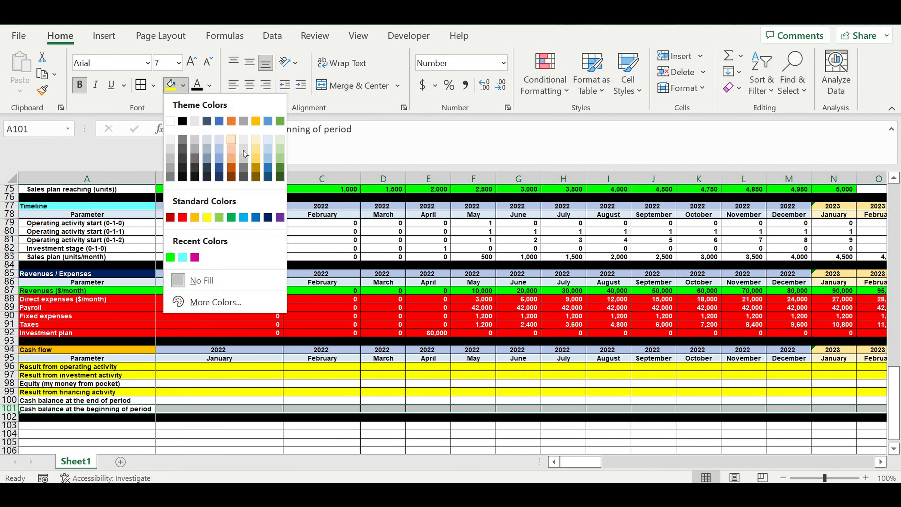
{"action": "left_click", "coordinate": [256, 139]}
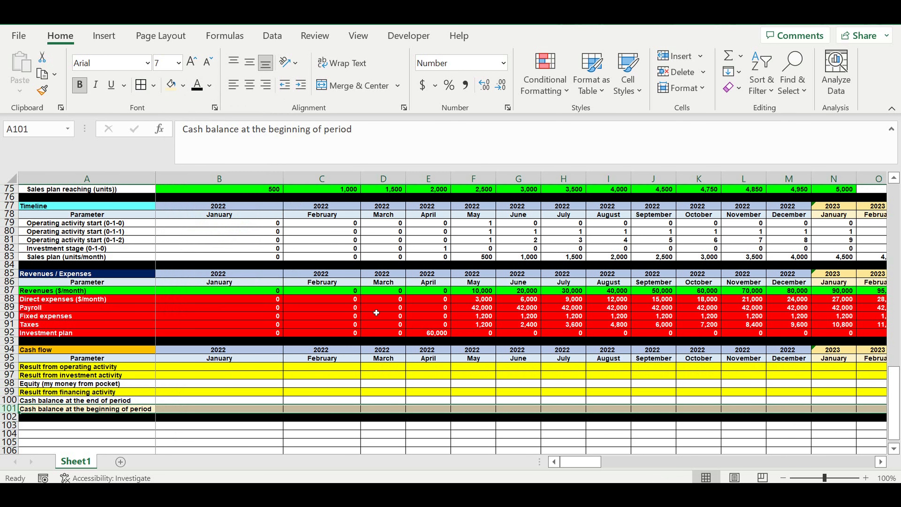
{"action": "left_click", "coordinate": [392, 375]}
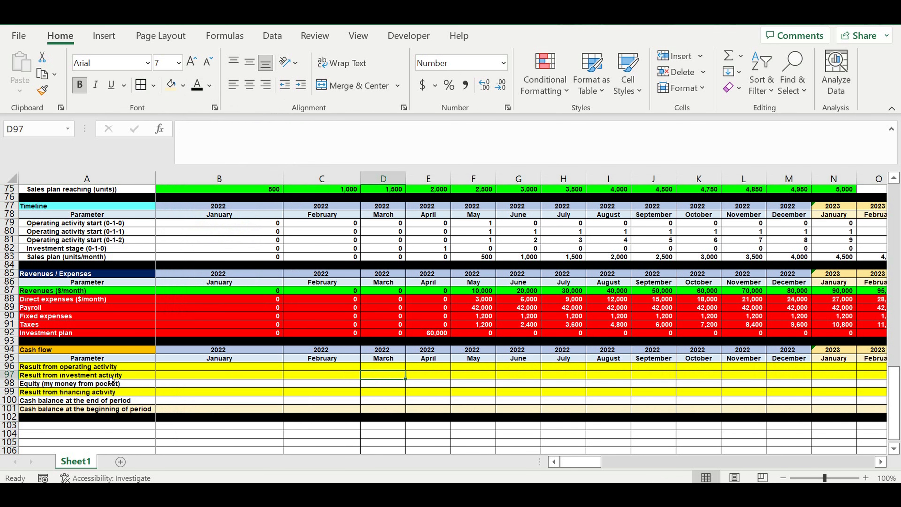
Step: Enter 0 as the January 2022 equity value in B98
{"action": "left_click", "coordinate": [82, 385]}
{"action": "left_click_drag", "start_coordinate": [179, 383], "coordinate": [810, 392]}
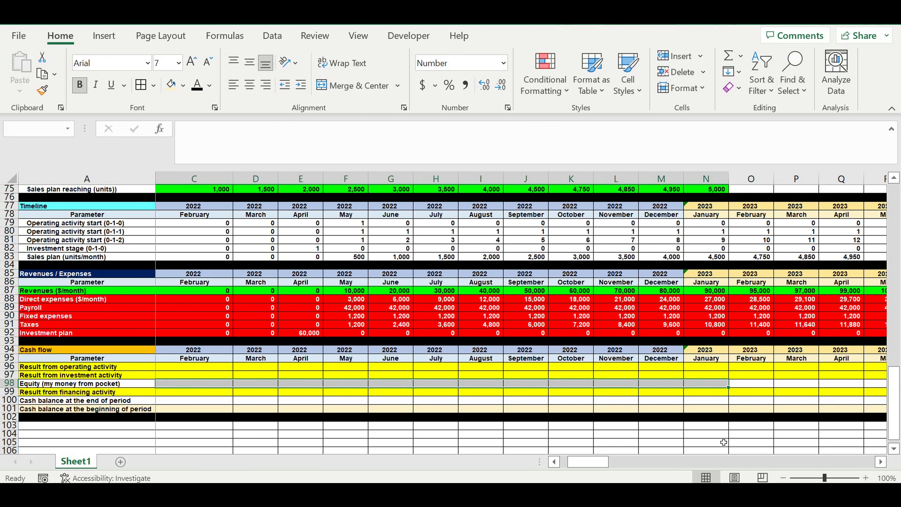
{"action": "left_click_drag", "start_coordinate": [598, 462], "coordinate": [497, 462]}
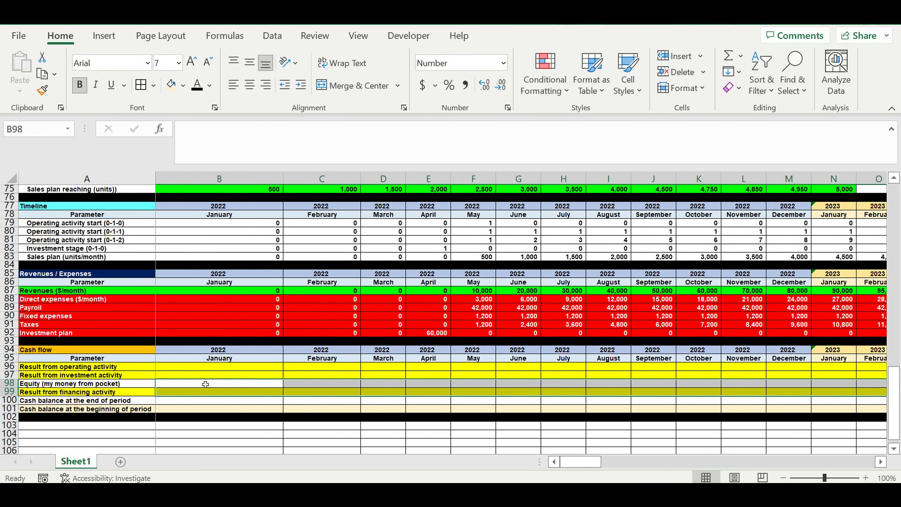
{"action": "left_click", "coordinate": [206, 384]}
{"action": "type", "text": "0"}
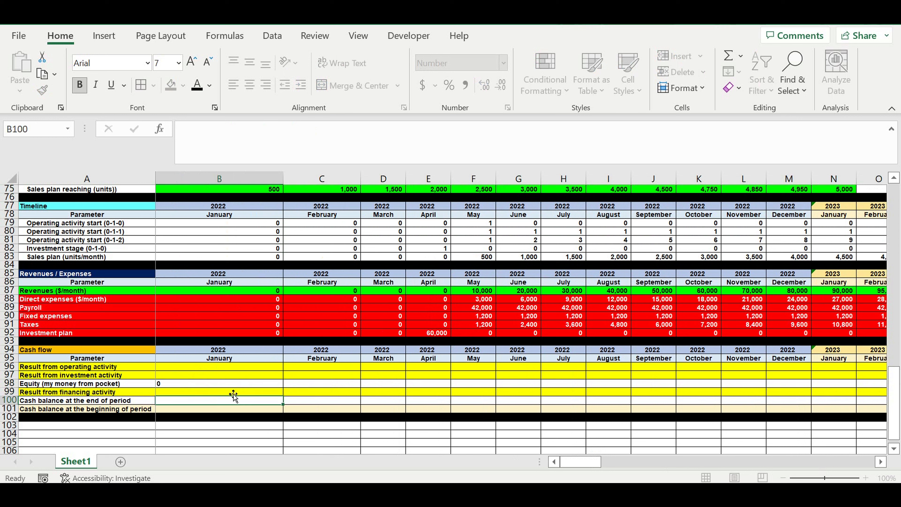
{"action": "key", "text": "Return"}
Step: Give B98 a white font with light blue fill and copy it across all the month columns of the Equity row
{"action": "left_click", "coordinate": [229, 384]}
{"action": "left_click", "coordinate": [210, 91]}
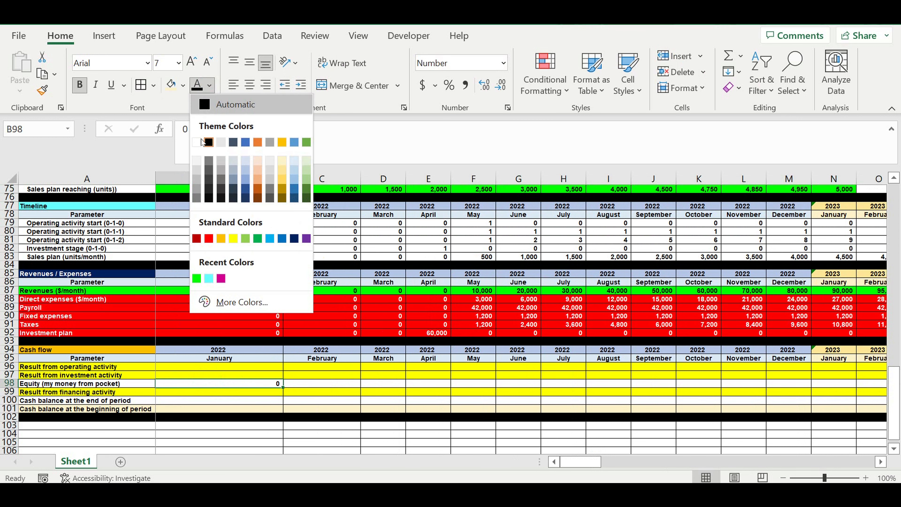
{"action": "left_click", "coordinate": [199, 143]}
{"action": "left_click", "coordinate": [188, 85]}
{"action": "left_click", "coordinate": [245, 218]}
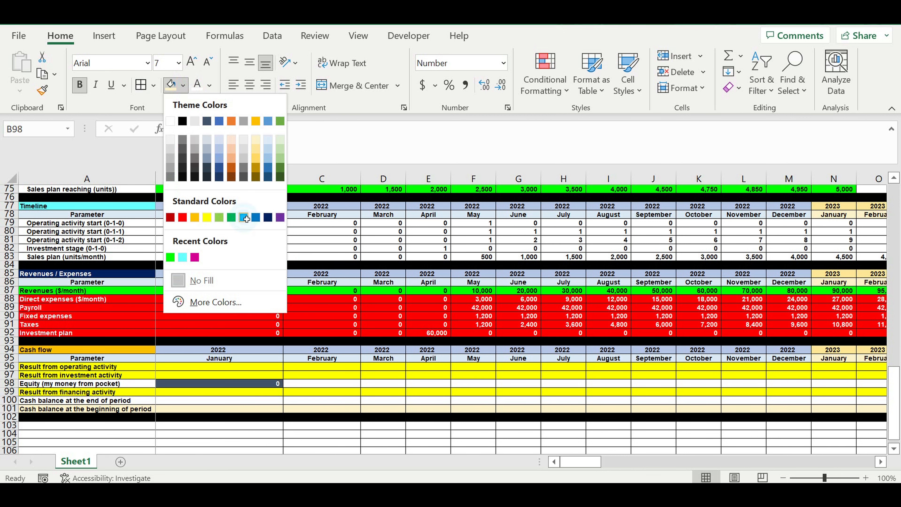
{"action": "left_click_drag", "start_coordinate": [283, 388], "coordinate": [837, 400]}
{"action": "left_click_drag", "start_coordinate": [840, 461], "coordinate": [414, 468]}
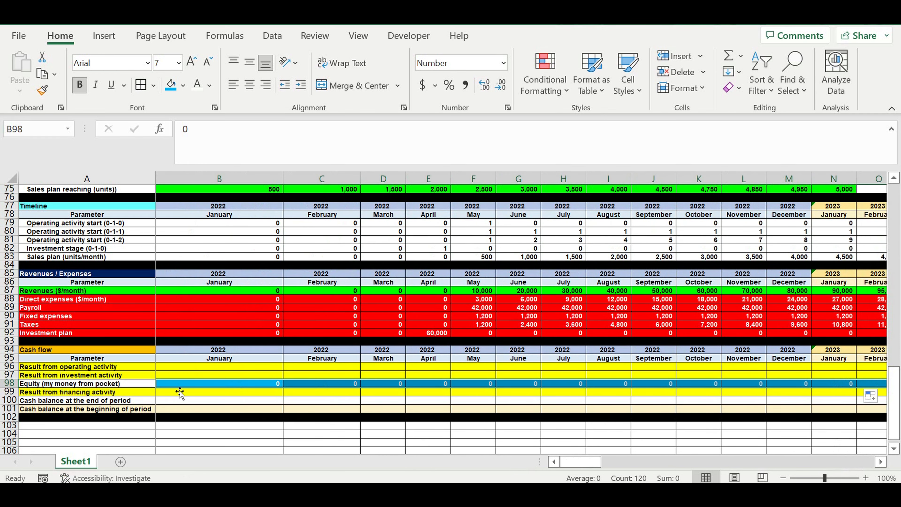
Step: Enter the January 2022 Result from operating activity in B96 as =B87-B88-B89-B90-B91
{"action": "left_click", "coordinate": [185, 365]}
{"action": "type", "text": "="}
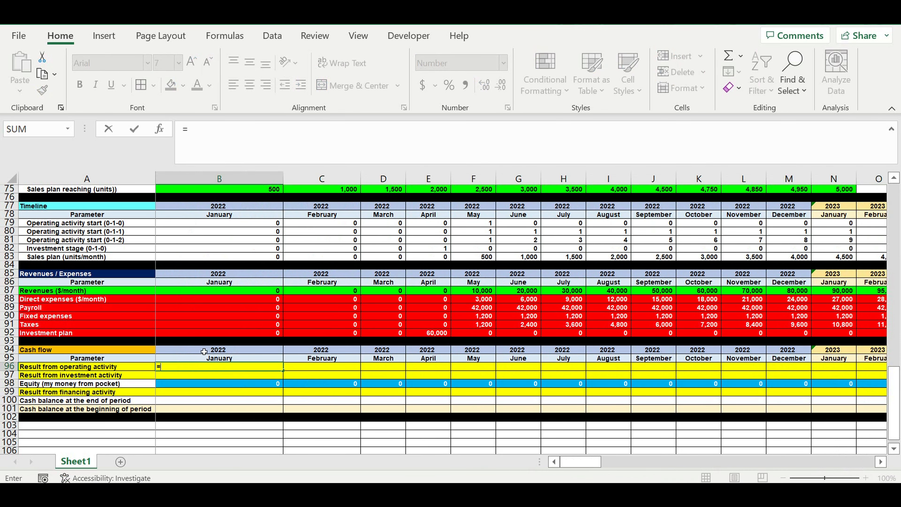
{"action": "left_click", "coordinate": [177, 293]}
{"action": "type", "text": "-"}
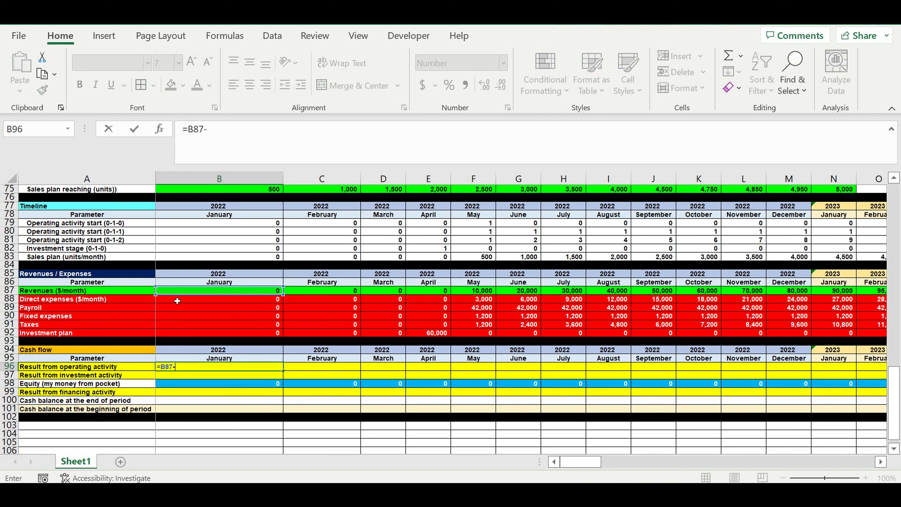
{"action": "left_click", "coordinate": [175, 301]}
{"action": "type", "text": "-"}
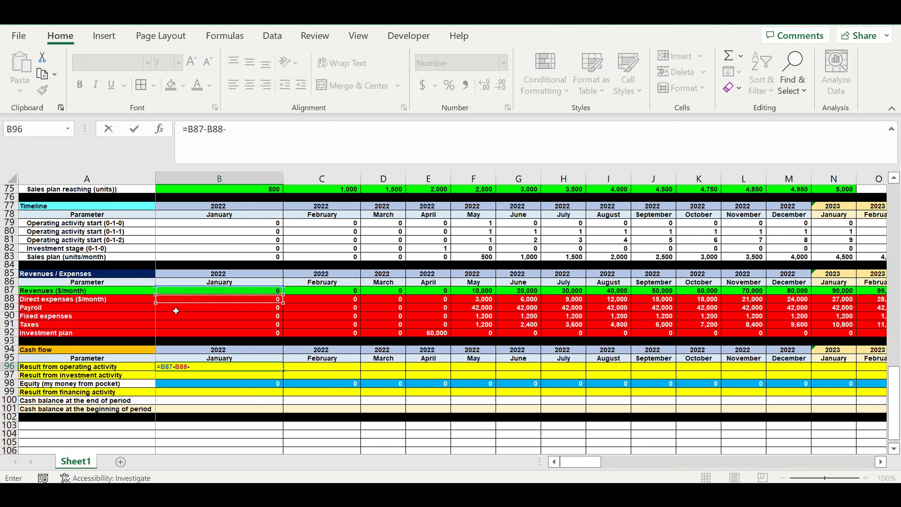
{"action": "left_click", "coordinate": [176, 311]}
{"action": "type", "text": "-"}
{"action": "left_click", "coordinate": [173, 319]}
{"action": "type", "text": "-"}
{"action": "left_click", "coordinate": [173, 328]}
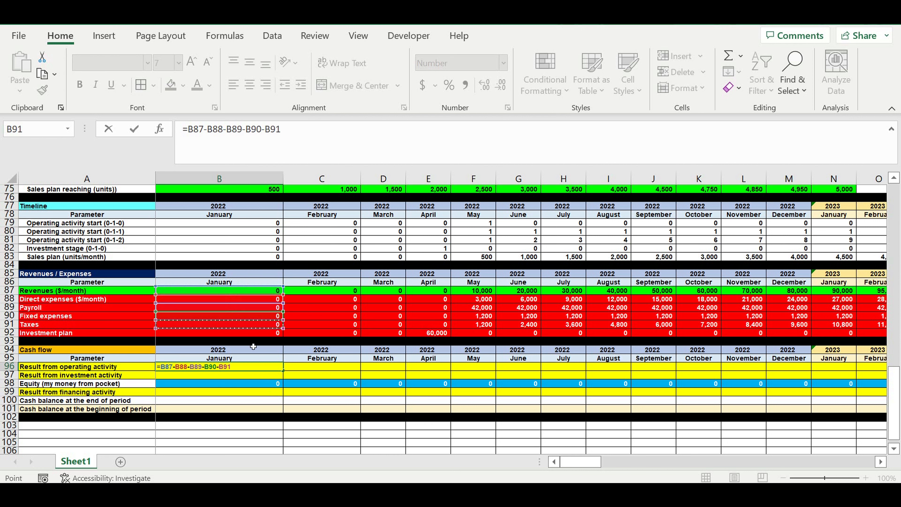
{"action": "key", "text": "Return"}
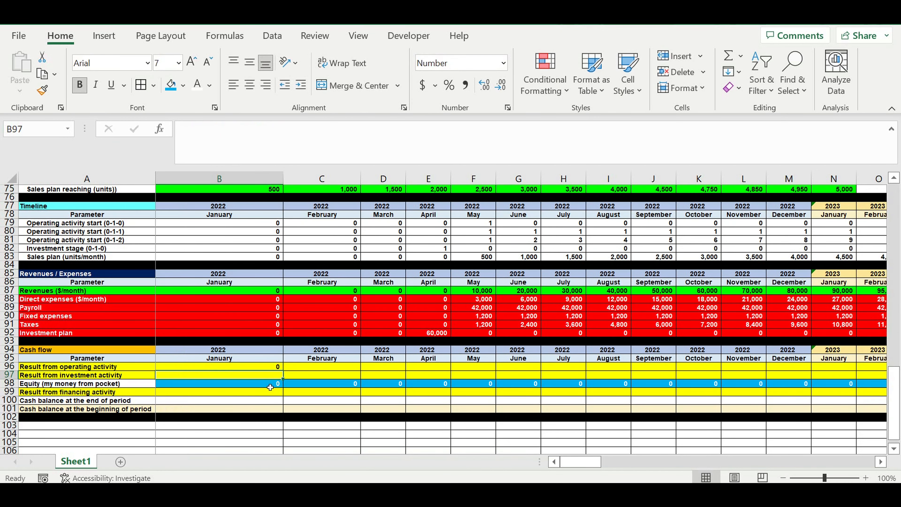
Step: Enter the January 2022 Result from investment activity in B97 as the negative investment plan, =-B92
{"action": "type", "text": "="}
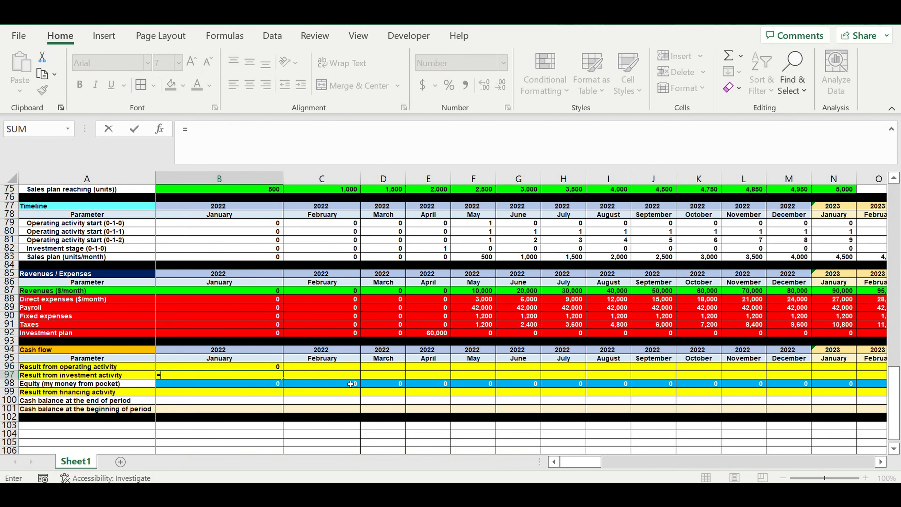
{"action": "type", "text": "-"}
{"action": "left_click", "coordinate": [247, 335]}
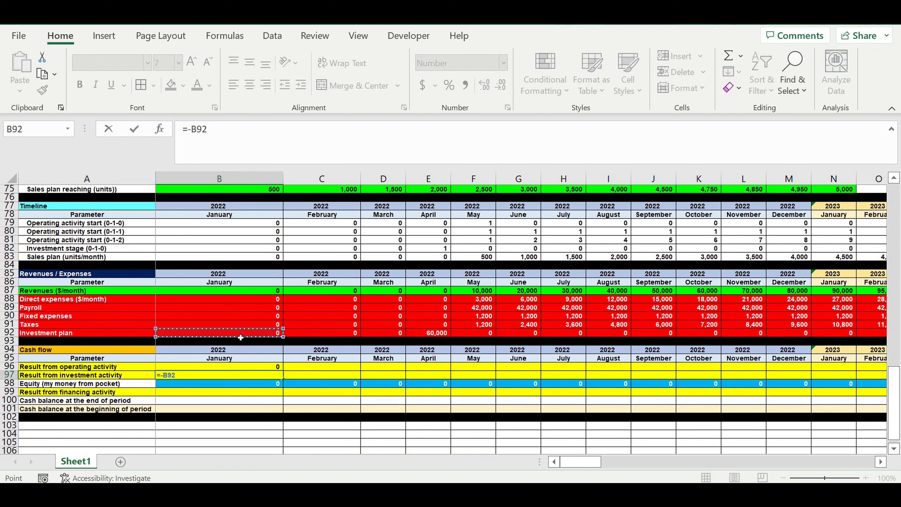
{"action": "key", "text": "Return"}
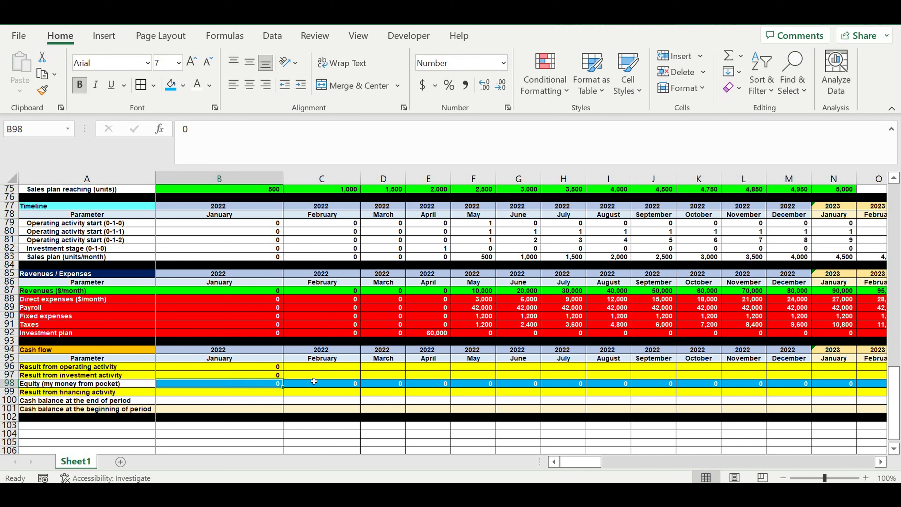
{"action": "left_click", "coordinate": [270, 377]}
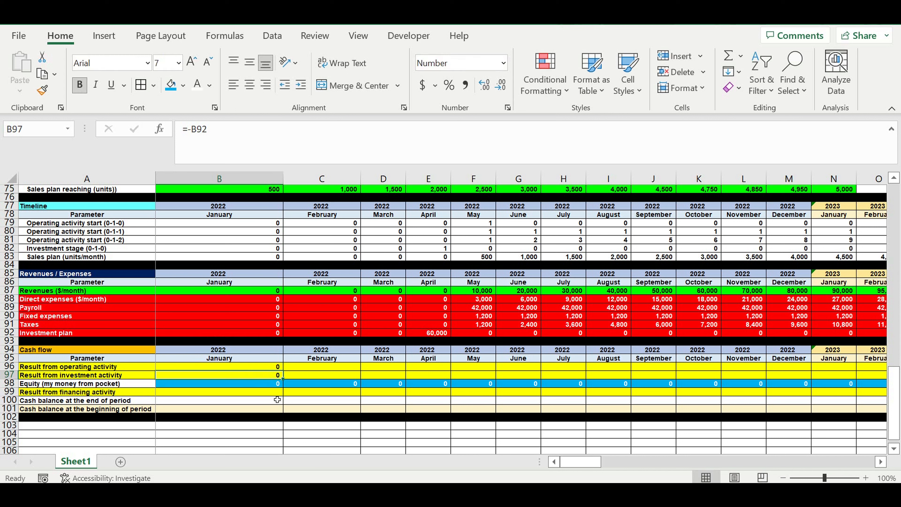
Step: Enter the January 2022 Result from financing activity in B99 as =B98
{"action": "left_click", "coordinate": [264, 394]}
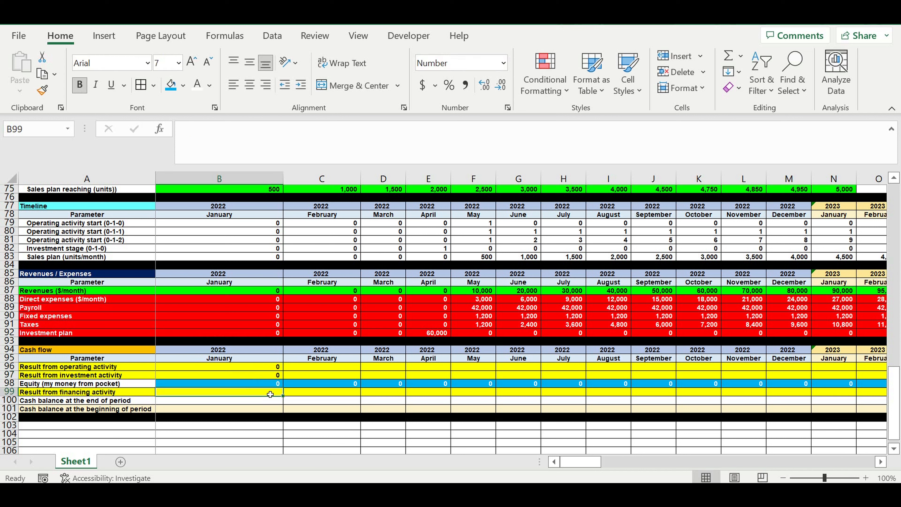
{"action": "type", "text": "="}
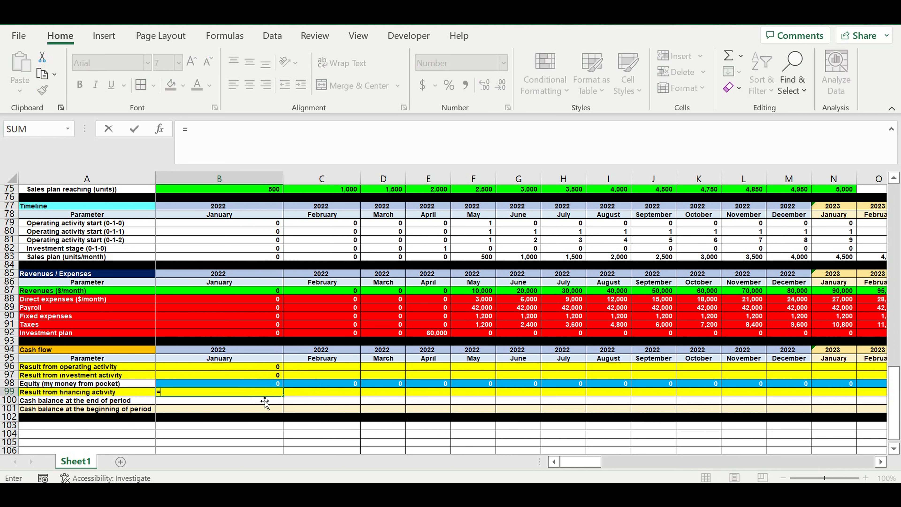
{"action": "left_click", "coordinate": [197, 385]}
{"action": "key", "text": "ctrl+Return"}
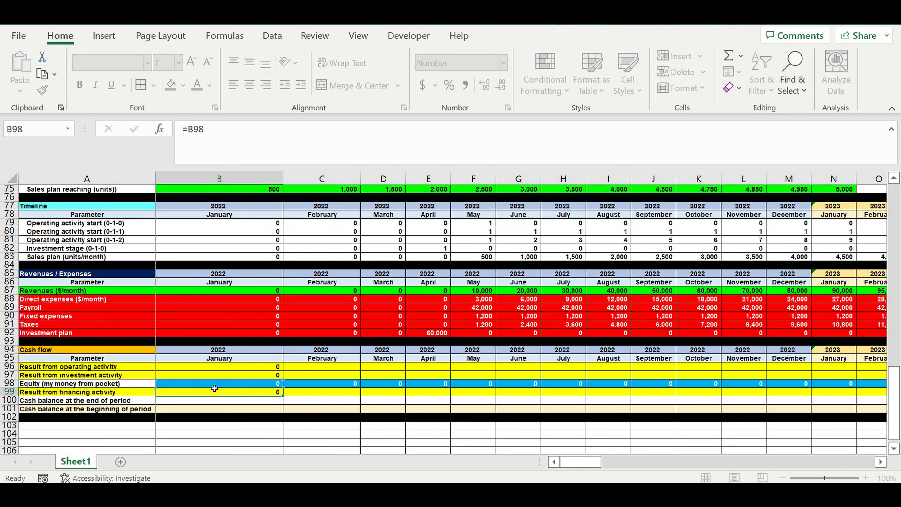
{"action": "key", "text": "Return"}
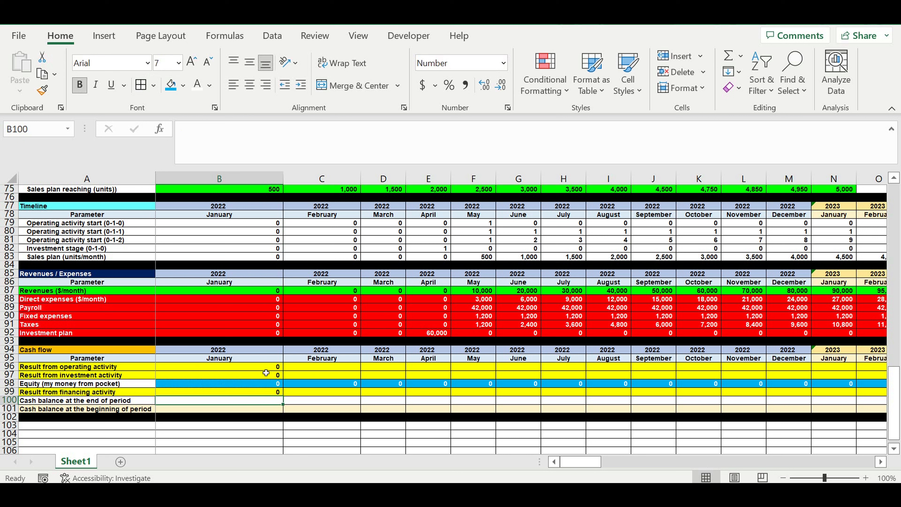
Step: Fill B96:B99 across all month columns through December 2031 (column DQ)
{"action": "left_click_drag", "start_coordinate": [264, 367], "coordinate": [812, 394]}
{"action": "left_click_drag", "start_coordinate": [887, 385], "coordinate": [780, 391]}
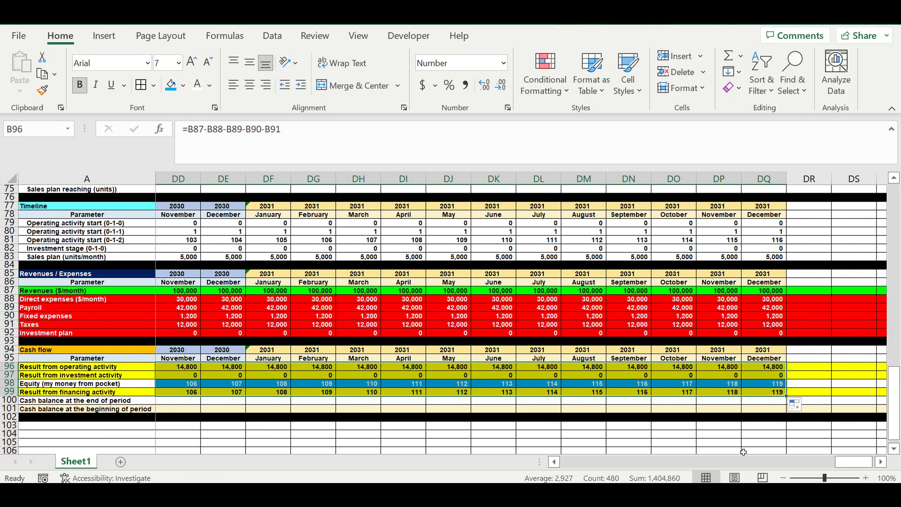
{"action": "left_click_drag", "start_coordinate": [858, 463], "coordinate": [582, 463]}
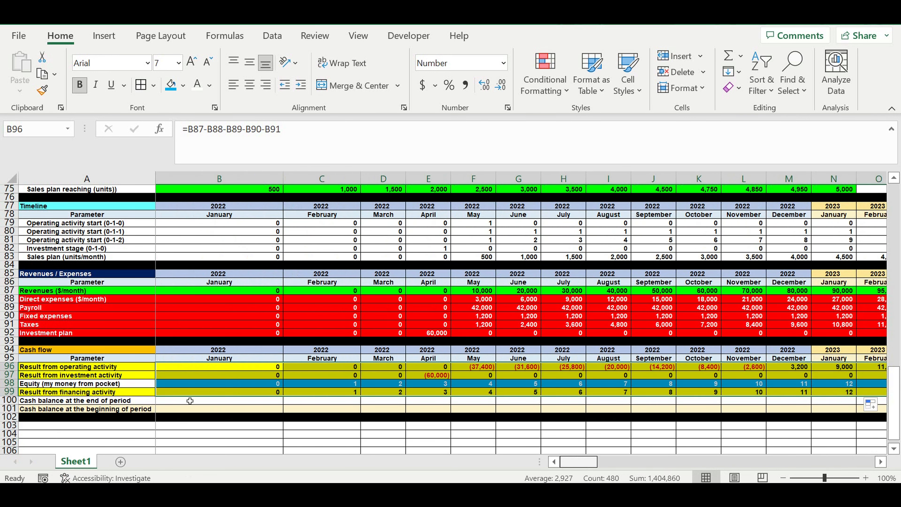
{"action": "left_click", "coordinate": [500, 408]}
Step: Copy the 0 in B98 unchanged across the Equity row through December 2031, replacing the incrementing series
{"action": "left_click", "coordinate": [266, 387]}
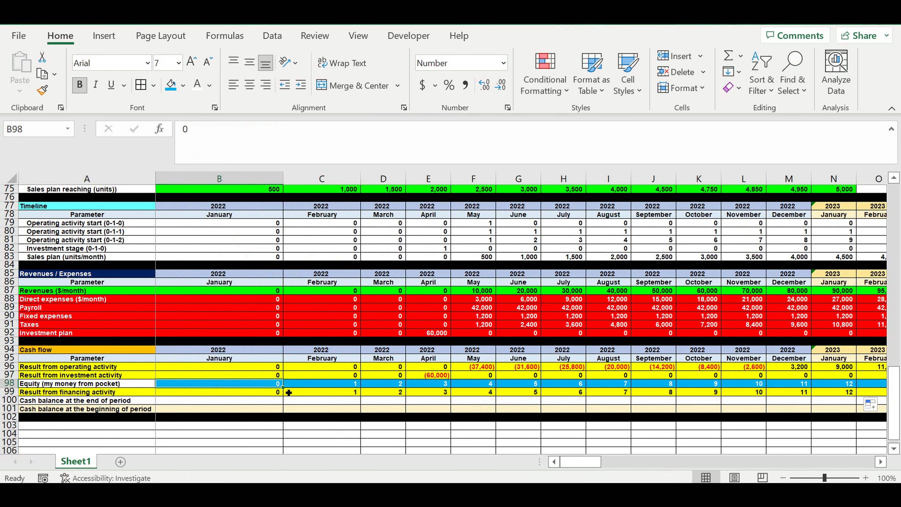
{"action": "left_click_drag", "start_coordinate": [283, 386], "coordinate": [563, 400]}
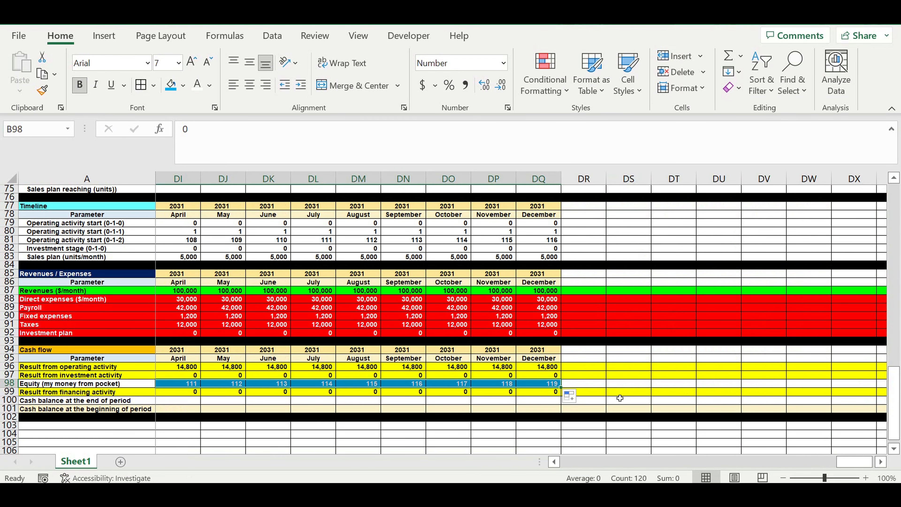
{"action": "left_click", "coordinate": [630, 384]}
{"action": "left_click_drag", "start_coordinate": [873, 466], "coordinate": [575, 463]}
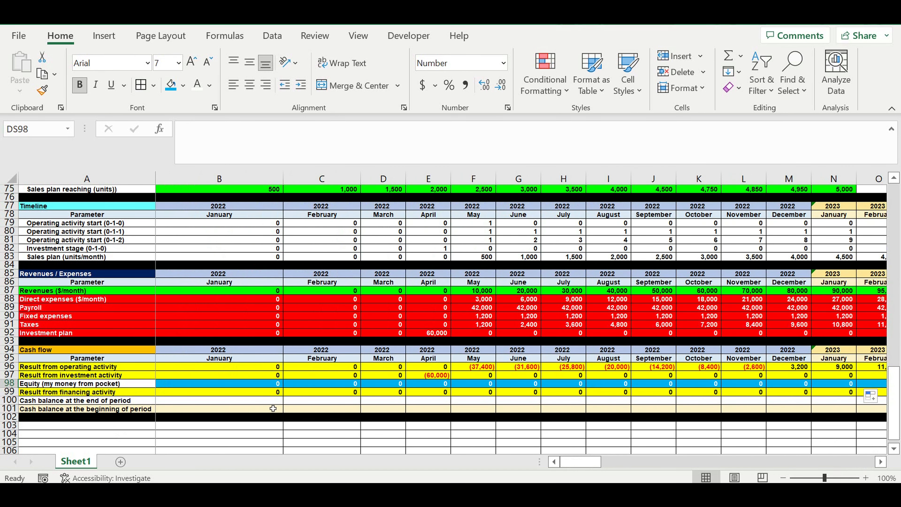
Step: Enter 0 in B100 as the January 2022 Cash balance at the end of period
{"action": "left_click", "coordinate": [250, 400]}
{"action": "type", "text": "0"}
{"action": "key", "text": "Return"}
{"action": "left_click", "coordinate": [74, 400]}
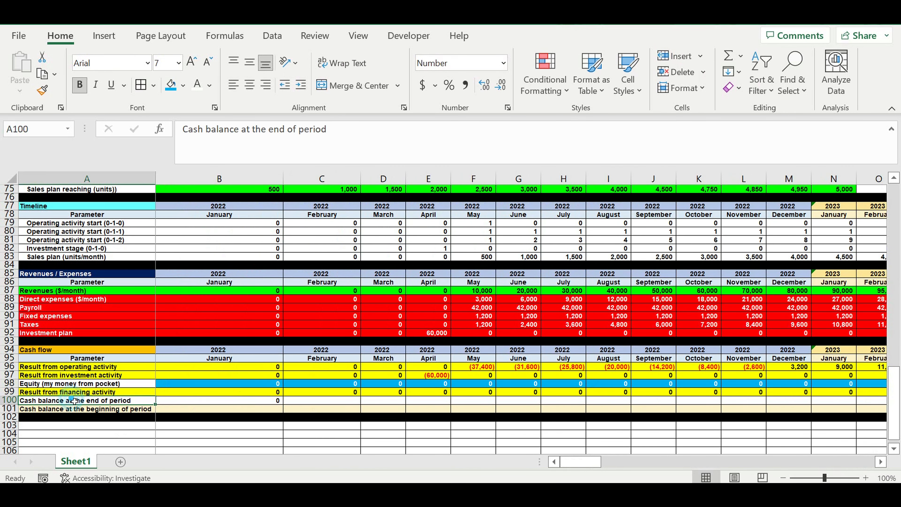
{"action": "left_click", "coordinate": [269, 401]}
Step: Enter the January 2022 Cash balance at the beginning of period in B101 as =B96+B97+B99+B100
{"action": "left_click", "coordinate": [243, 411]}
{"action": "type", "text": "="}
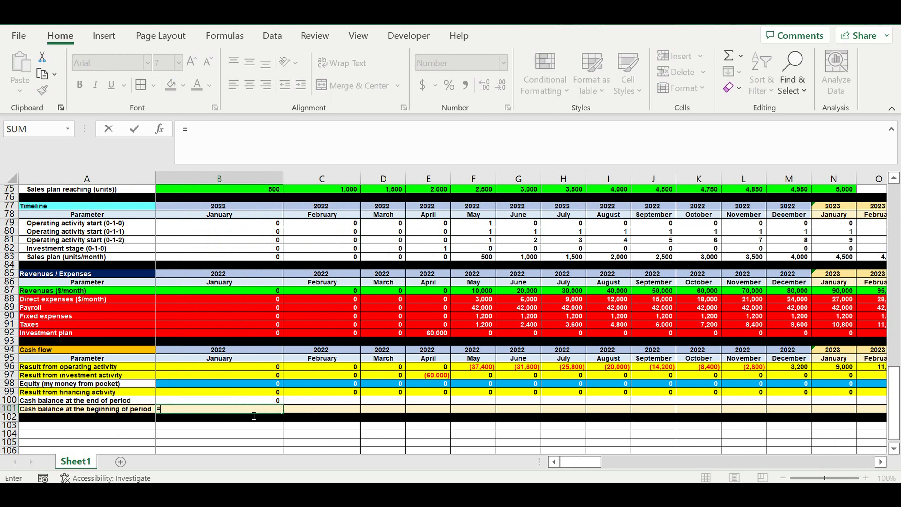
{"action": "left_click", "coordinate": [249, 371]}
{"action": "type", "text": "+"}
{"action": "left_click", "coordinate": [254, 378]}
{"action": "type", "text": "+"}
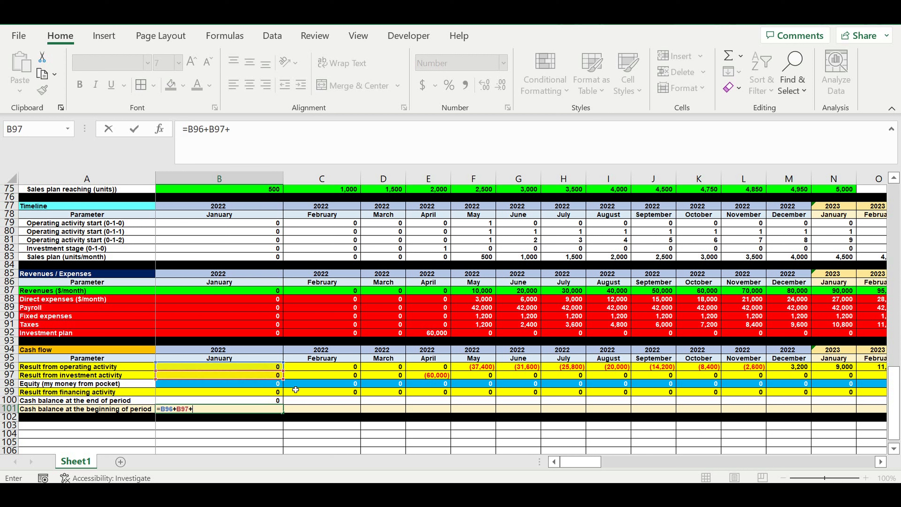
{"action": "left_click", "coordinate": [255, 392]}
{"action": "type", "text": "+"}
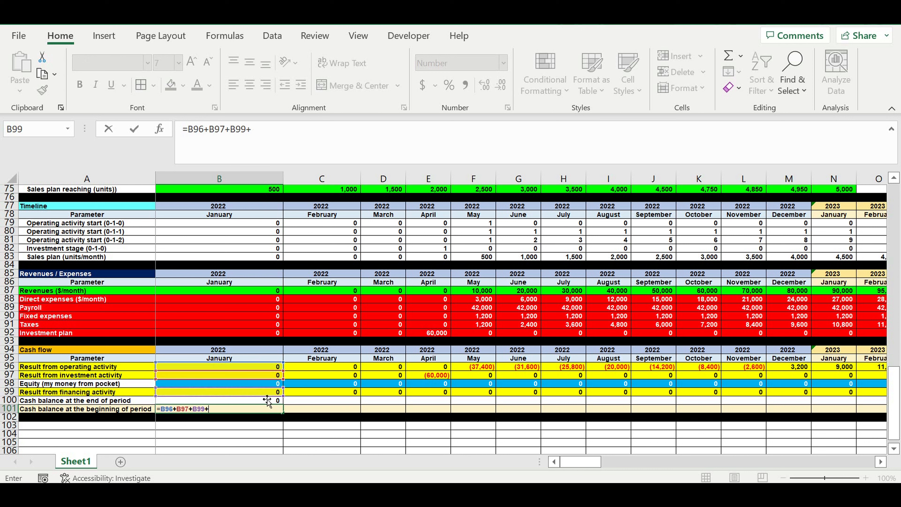
{"action": "left_click", "coordinate": [258, 401]}
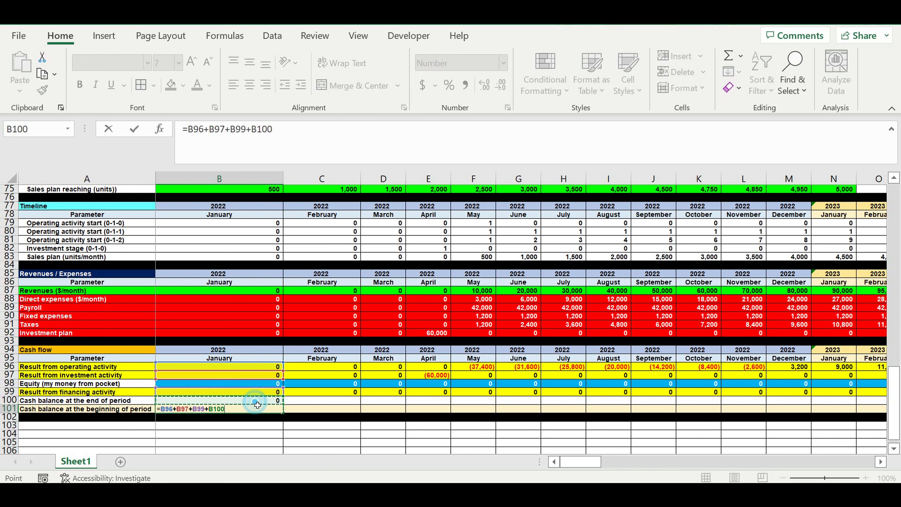
{"action": "key", "text": "Return"}
{"action": "left_click", "coordinate": [268, 409]}
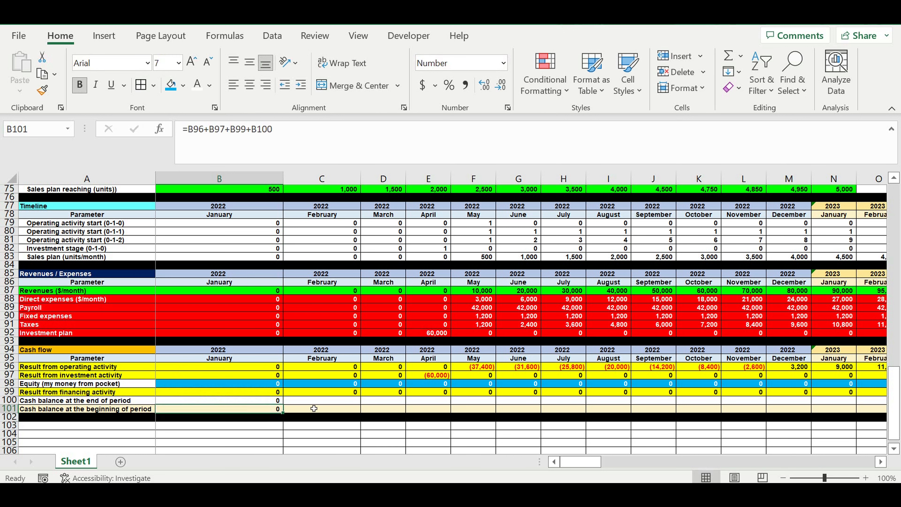
Step: Enter =B101 in C100 for February 2022 and copy the B101 formula into C101
{"action": "left_click", "coordinate": [308, 400]}
{"action": "type", "text": "="}
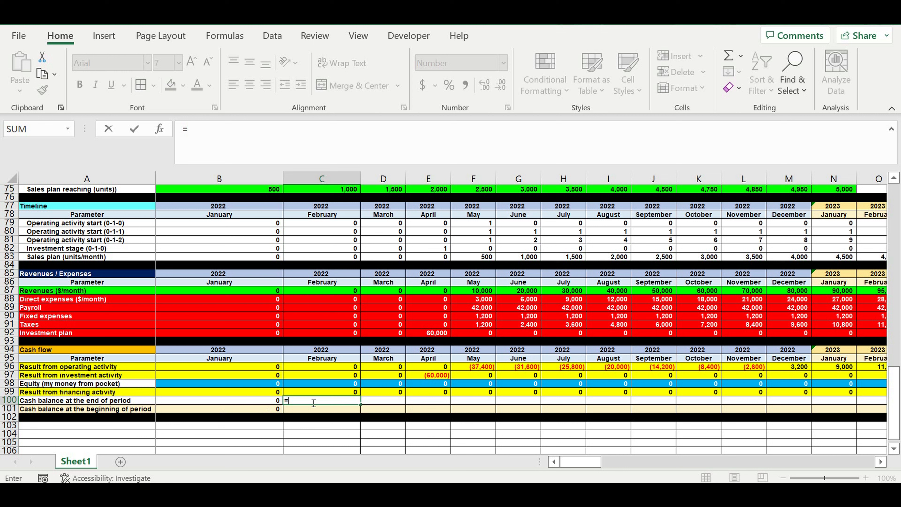
{"action": "left_click", "coordinate": [257, 411]}
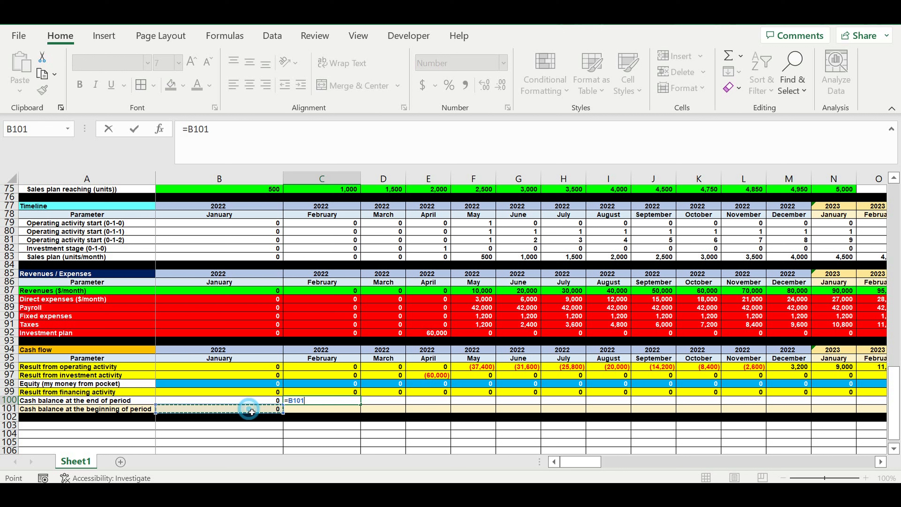
{"action": "key", "text": "Return"}
{"action": "left_click", "coordinate": [262, 410]}
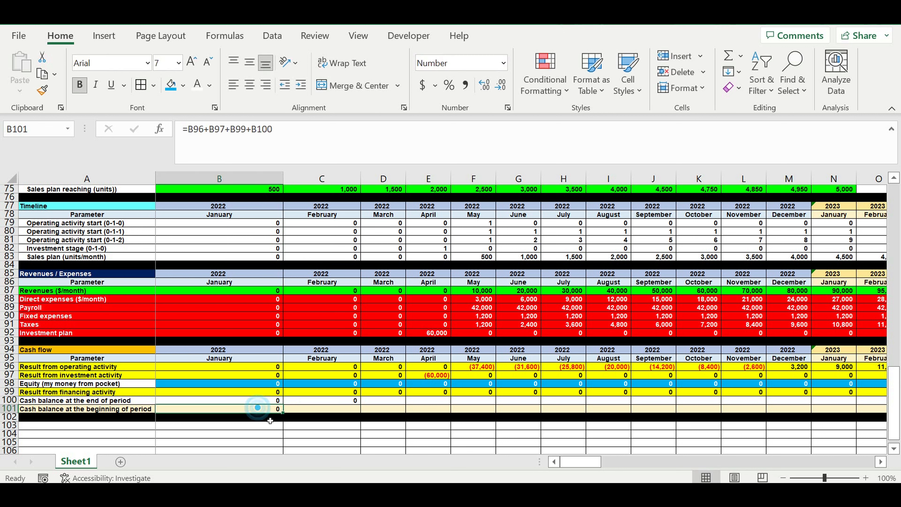
{"action": "left_click_drag", "start_coordinate": [283, 412], "coordinate": [342, 406]}
Step: Fill the two cash balance formulas in C100:C101 across all month columns through December 2031
{"action": "left_click", "coordinate": [338, 401]}
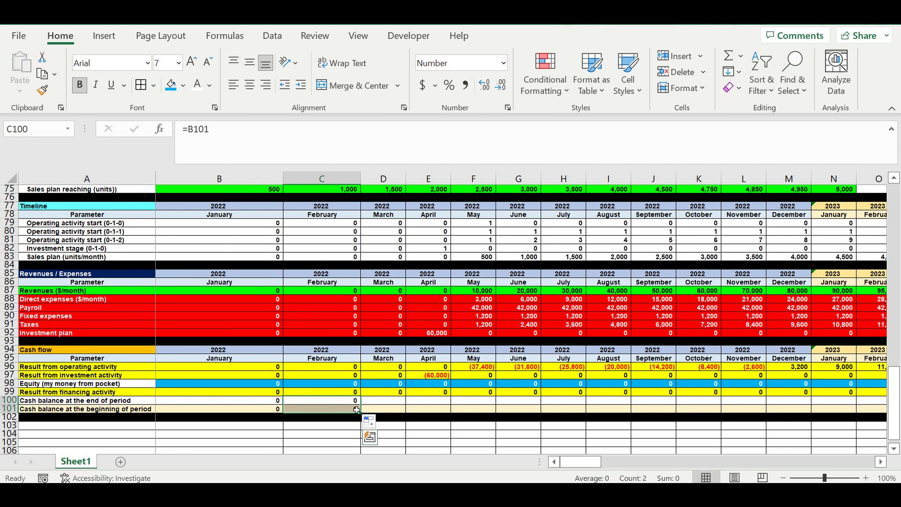
{"action": "left_click_drag", "start_coordinate": [361, 413], "coordinate": [650, 427]}
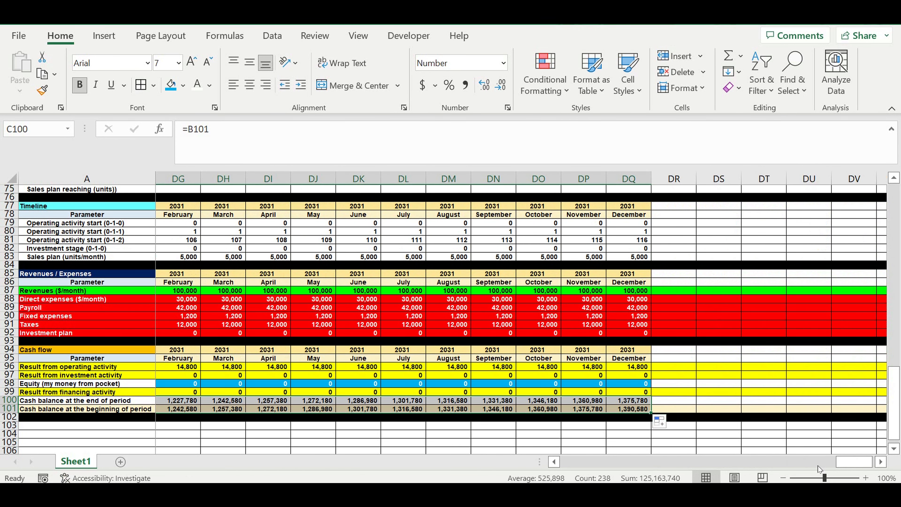
{"action": "left_click_drag", "start_coordinate": [849, 467], "coordinate": [213, 433]}
{"action": "left_click", "coordinate": [600, 433]}
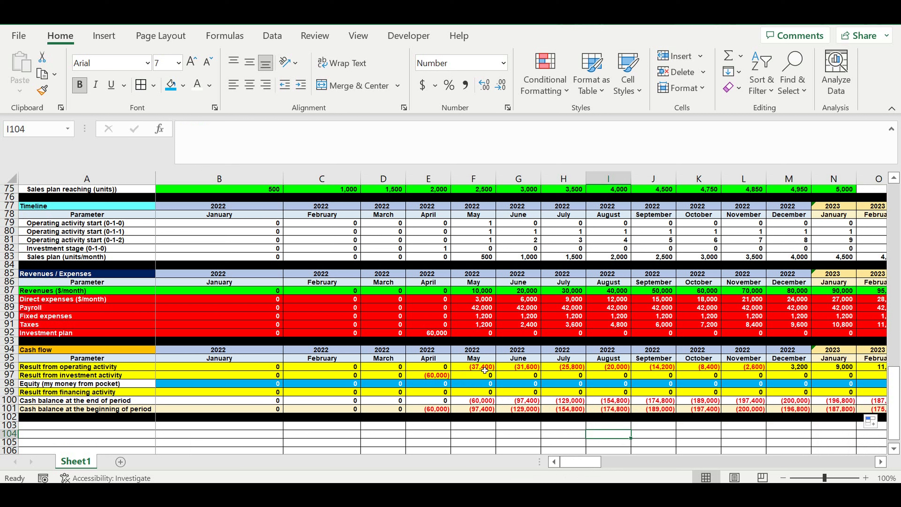
Step: Examine the monthly operating results in row 96 from May 2022 onward and the April 2022 investment result in E97
{"action": "left_click_drag", "start_coordinate": [479, 369], "coordinate": [821, 371]}
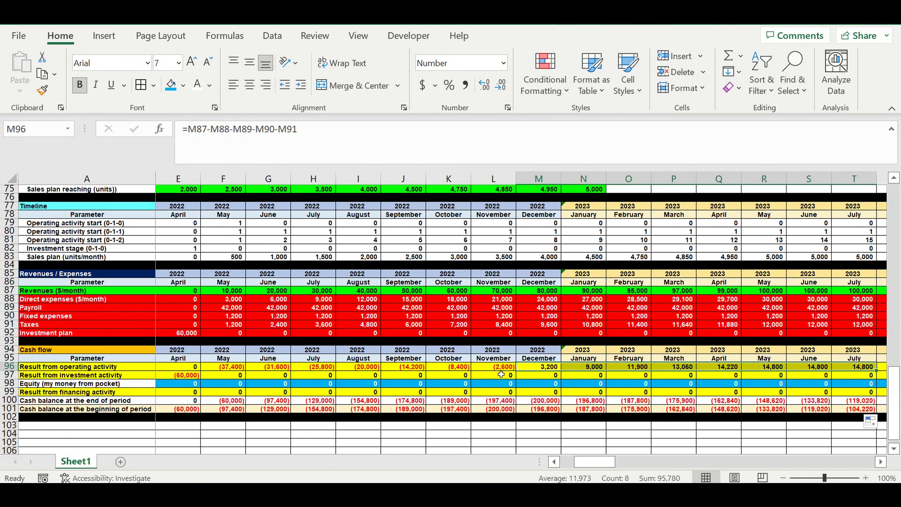
{"action": "left_click", "coordinate": [552, 462]}
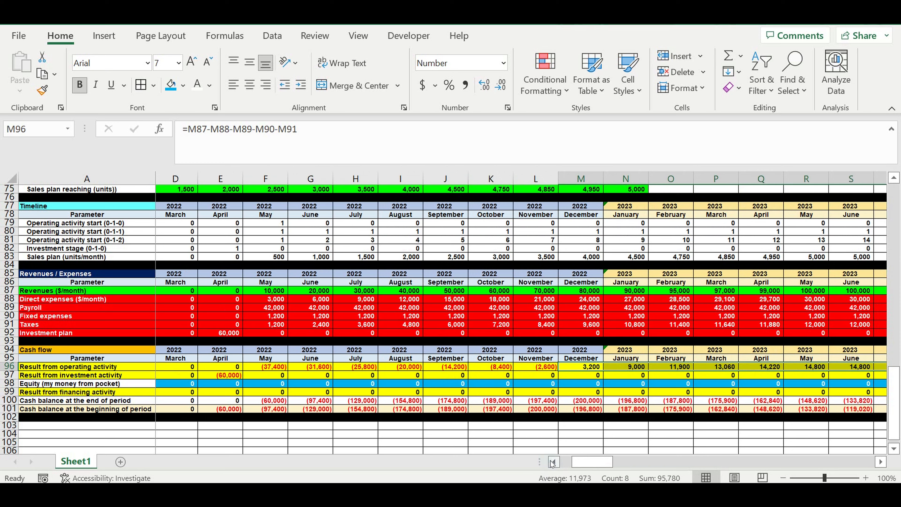
{"action": "left_click", "coordinate": [439, 376]}
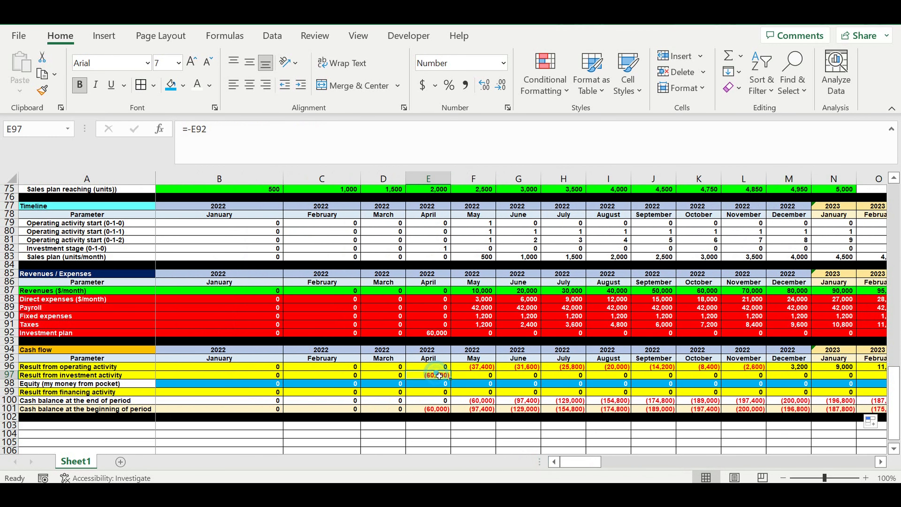
{"action": "left_click_drag", "start_coordinate": [481, 369], "coordinate": [741, 367]}
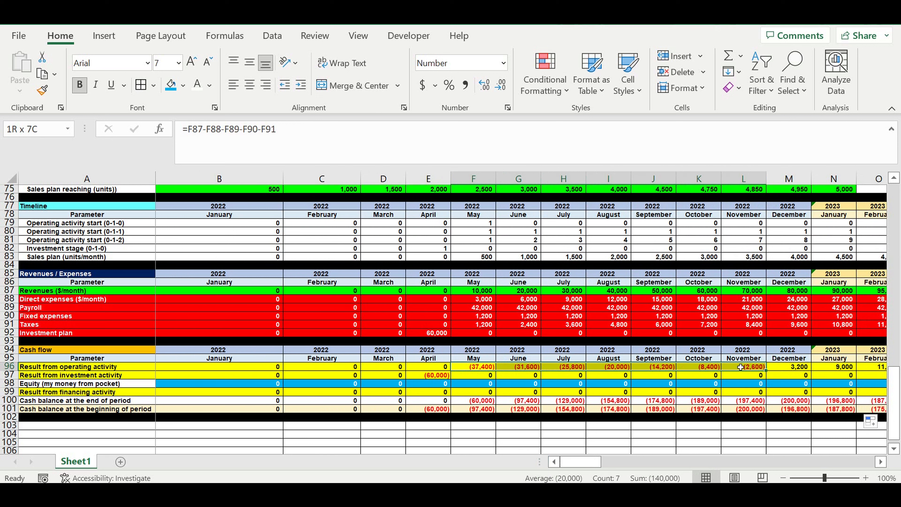
{"action": "left_click_drag", "start_coordinate": [741, 367], "coordinate": [741, 367]}
{"action": "left_click_drag", "start_coordinate": [478, 370], "coordinate": [753, 374]}
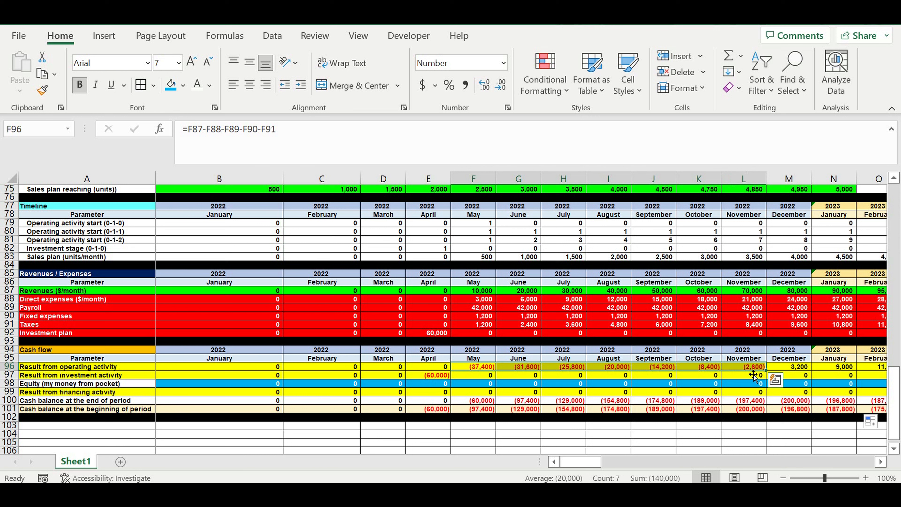
Step: Inspect the operating activity results for December 2022 and January 2023 in row 96
{"action": "left_click", "coordinate": [806, 369]}
{"action": "left_click", "coordinate": [837, 366]}
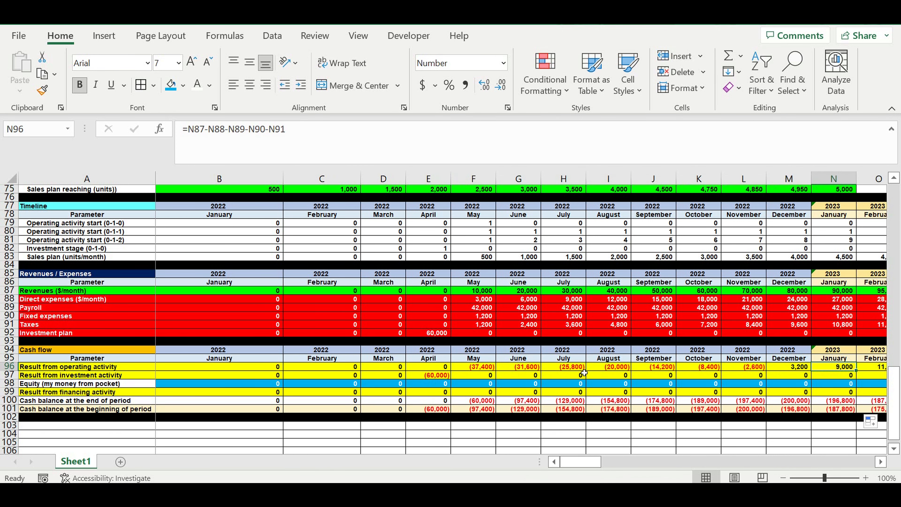
Step: Copy the Cash flow header rows 94:95 and paste them at A103 to start a new section
{"action": "scroll", "coordinate": [567, 367], "scroll_direction": "down", "scroll_amount": 2}
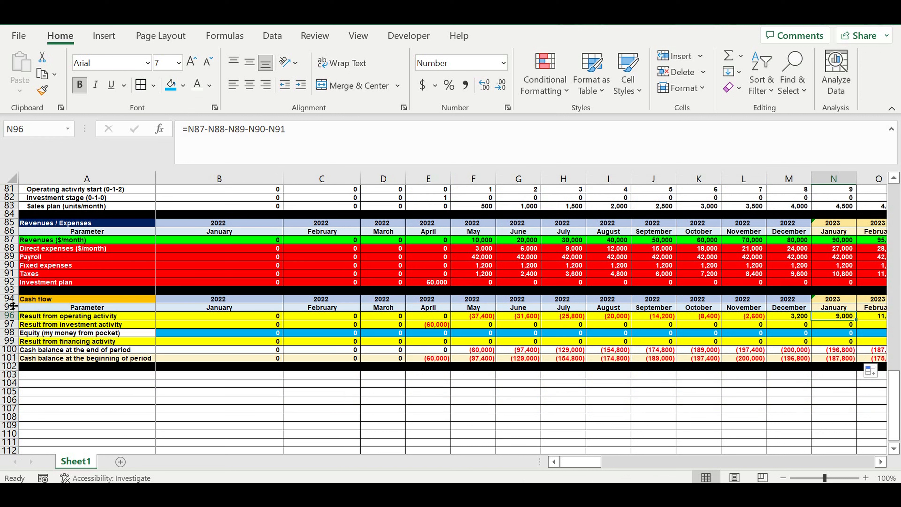
{"action": "left_click_drag", "start_coordinate": [10, 299], "coordinate": [14, 307]}
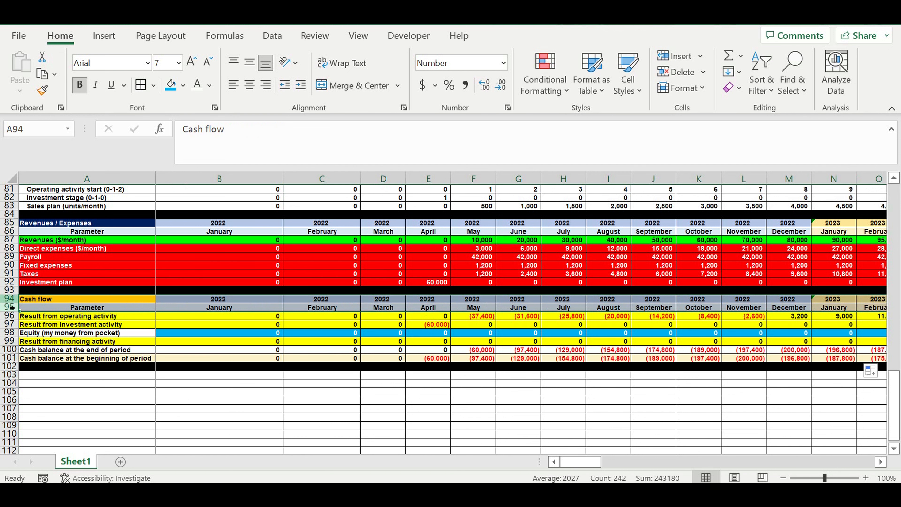
{"action": "right_click", "coordinate": [10, 307]}
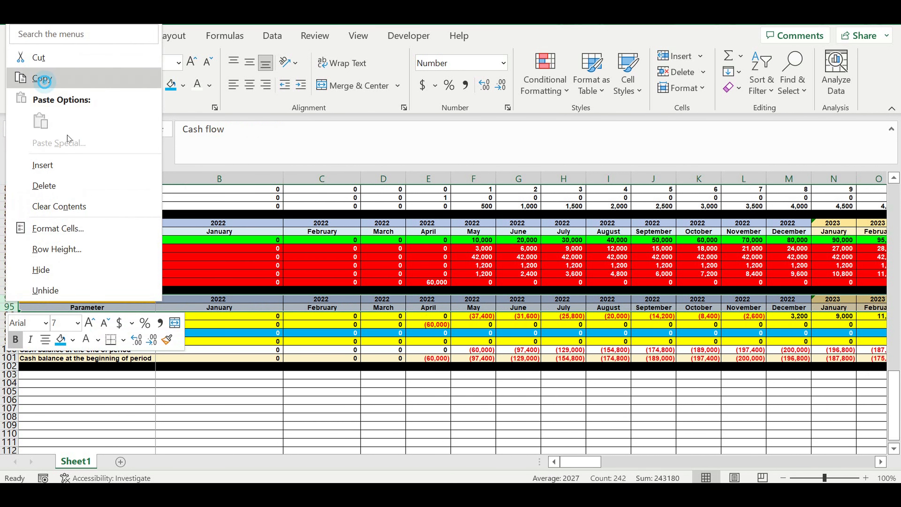
{"action": "left_click", "coordinate": [45, 85]}
{"action": "left_click", "coordinate": [92, 379]}
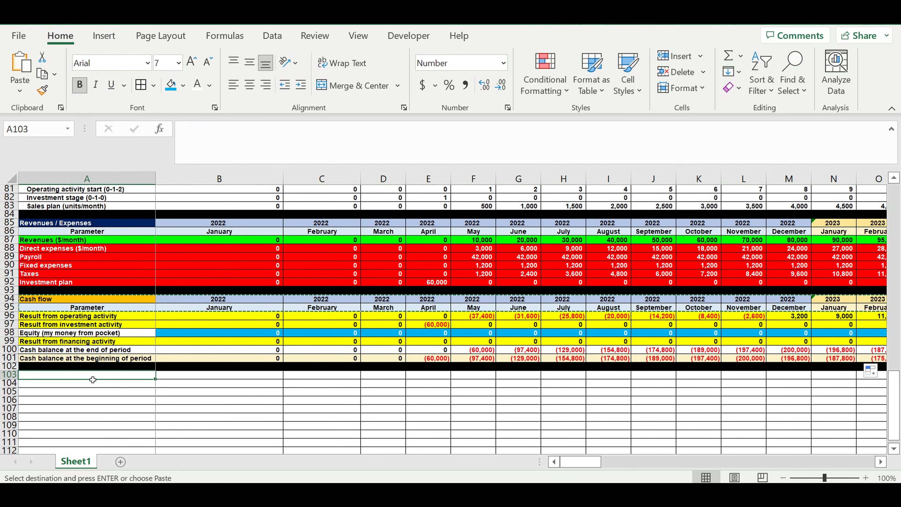
{"action": "key", "text": "ctrl+v"}
{"action": "left_click", "coordinate": [262, 413]}
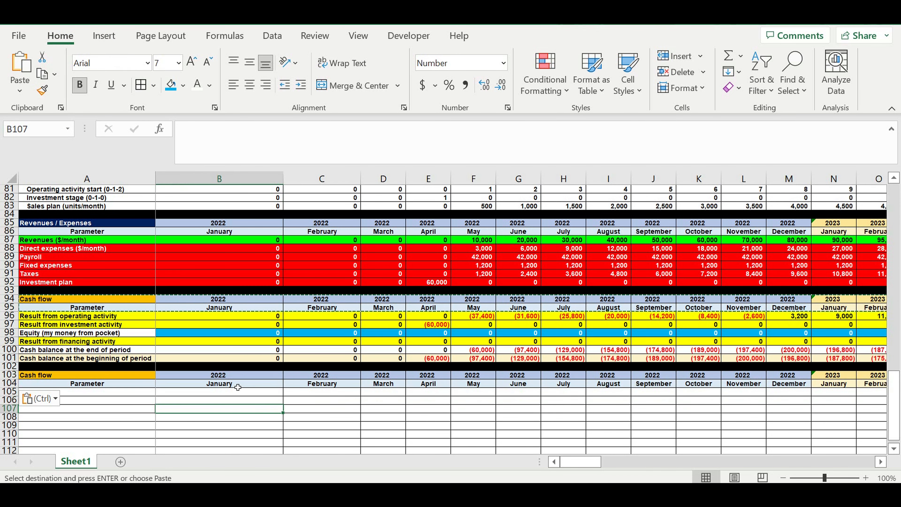
Step: Retitle the new section header in A103 as "Revenues / Expenses/ Profit"
{"action": "left_click", "coordinate": [108, 376]}
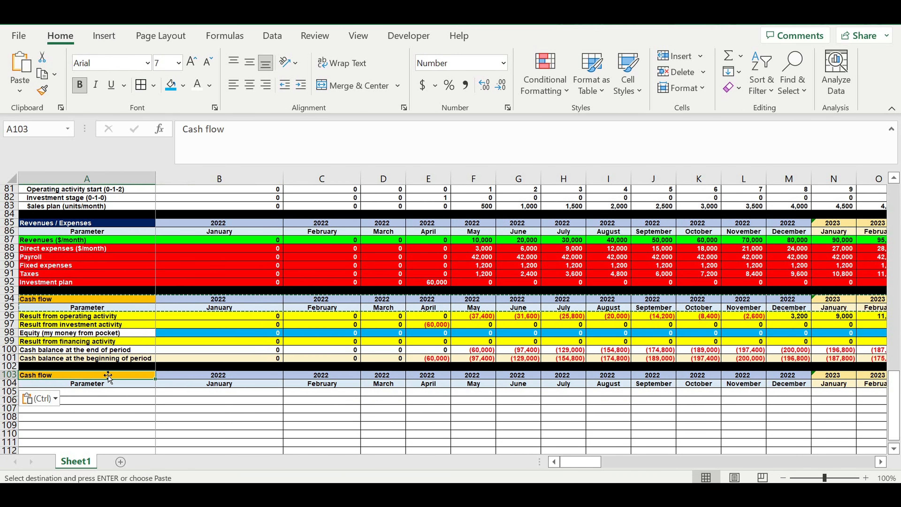
{"action": "type", "text": "Parameterro"}
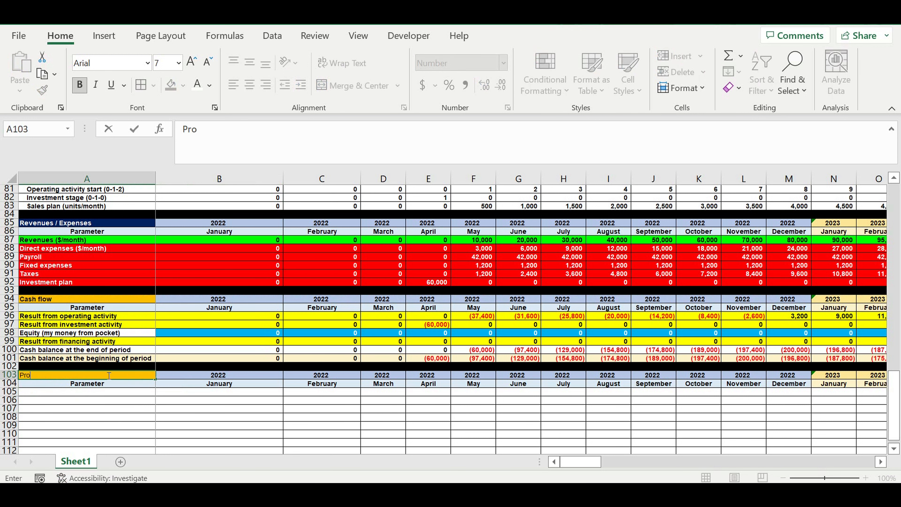
{"action": "key", "text": "BackSpace"}
{"action": "key", "text": "BackSpace"}
{"action": "key", "text": "BackSpace"}
{"action": "key", "text": "BackSpace"}
{"action": "key", "text": "BackSpace"}
{"action": "type", "text": "Revenues / Expenses/"}
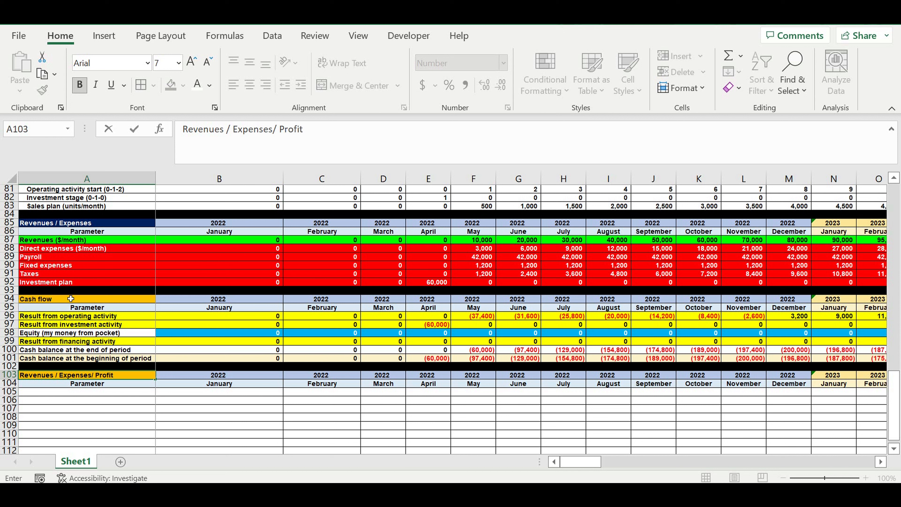
{"action": "type", "text": "Profit"}
{"action": "key", "text": "Return"}
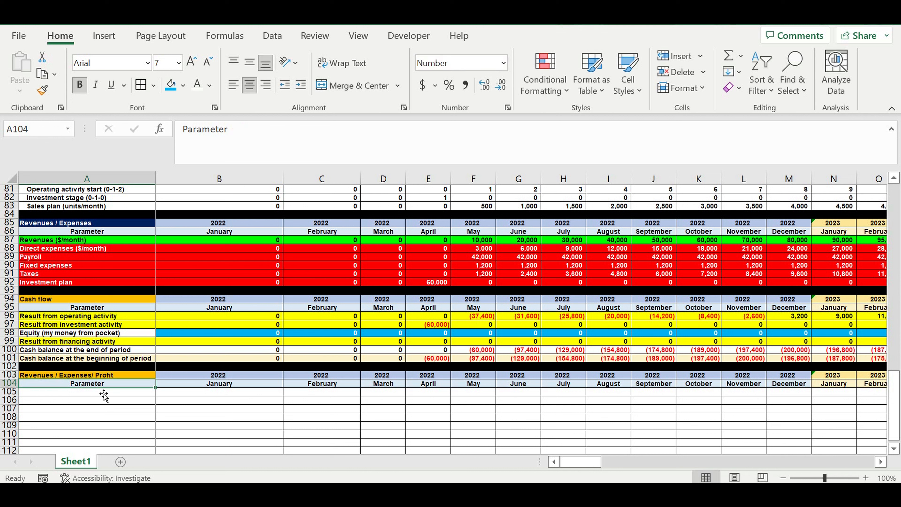
Step: Enter the row labels Revenues, Expenses, Profit and Profitability in A105:A108
{"action": "left_click", "coordinate": [96, 393]}
{"action": "type", "text": "RevenuesE"}
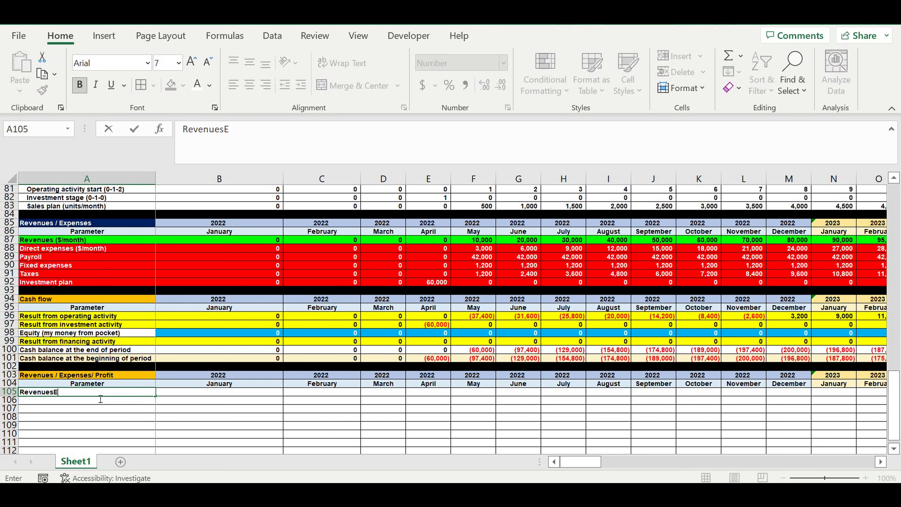
{"action": "type", "text": "xpenses"}
{"action": "key", "text": "BackSpace"}
{"action": "key", "text": "BackSpace"}
{"action": "key", "text": "BackSpace"}
{"action": "key", "text": "BackSpace"}
{"action": "key", "text": "BackSpace"}
{"action": "key", "text": "BackSpace"}
{"action": "key", "text": "BackSpace"}
{"action": "key", "text": "Return"}
{"action": "type", "text": "Expenses"}
{"action": "key", "text": "Return"}
{"action": "type", "text": "Pro"}
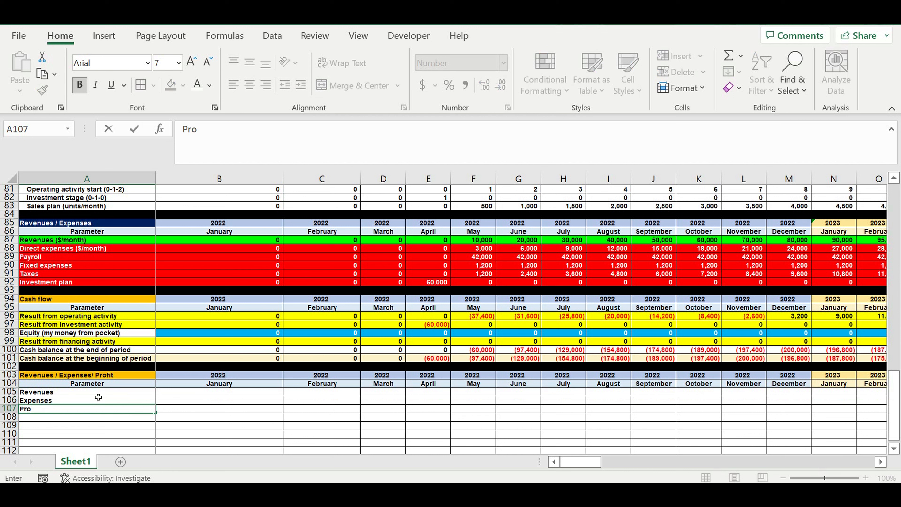
{"action": "type", "text": "fit"}
{"action": "key", "text": "Return"}
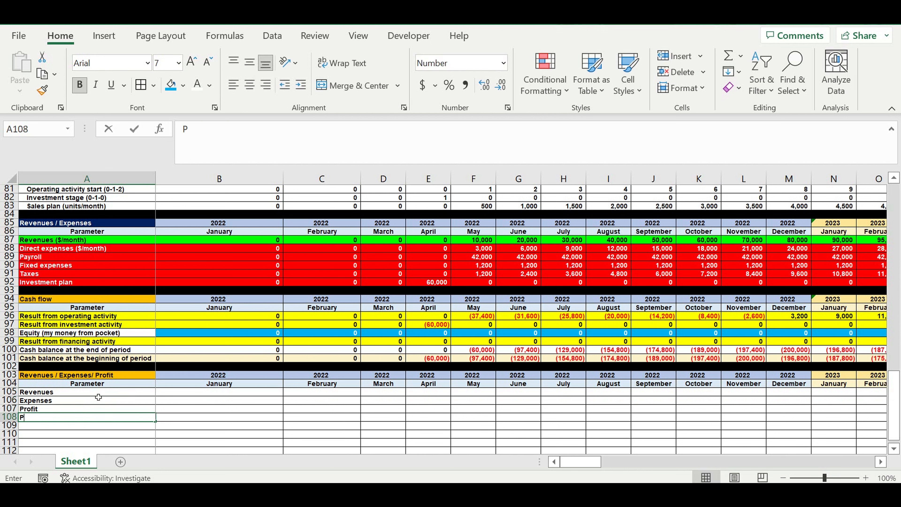
{"action": "type", "text": "Profita"}
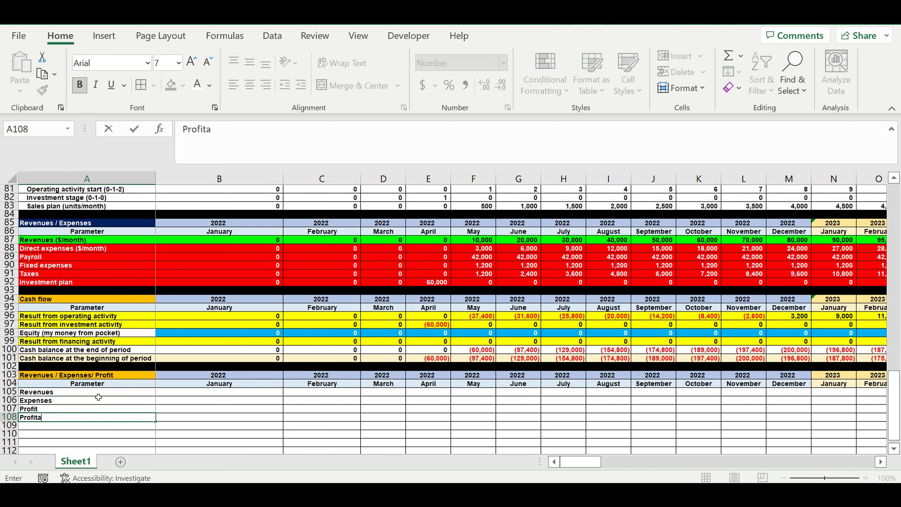
{"action": "type", "text": "bility"}
{"action": "key", "text": "Return"}
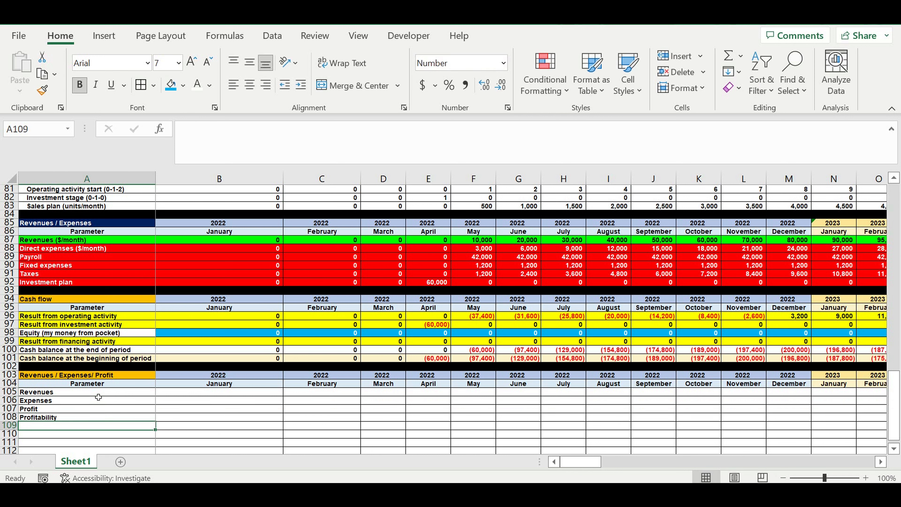
Step: Fill row 109 with black as a section separator and indent the labels in A105:A108 one level
{"action": "left_click", "coordinate": [9, 425]}
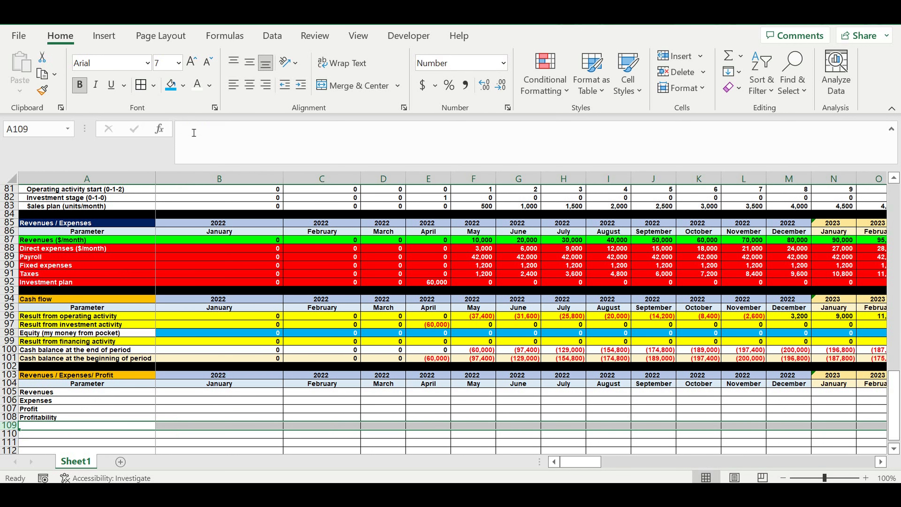
{"action": "left_click", "coordinate": [182, 85]}
{"action": "left_click", "coordinate": [183, 121]}
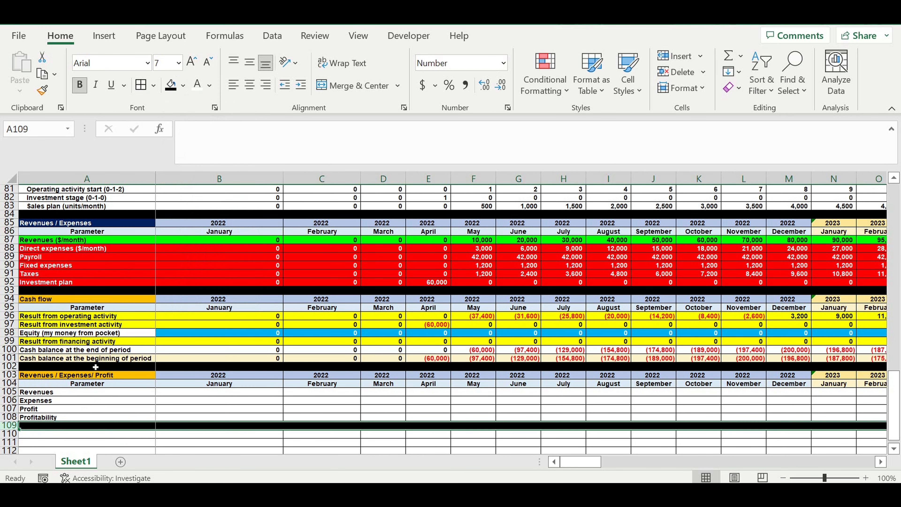
{"action": "left_click_drag", "start_coordinate": [43, 394], "coordinate": [43, 418]}
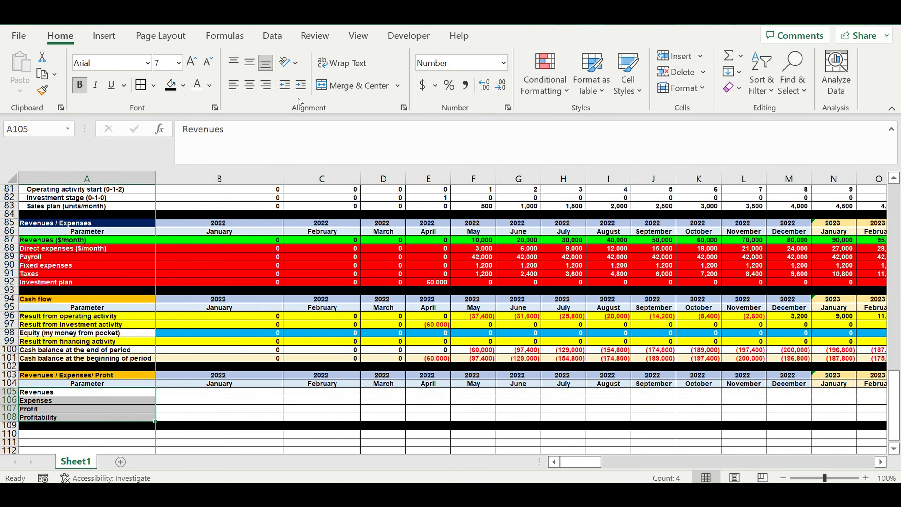
{"action": "left_click", "coordinate": [300, 87]}
Step: Enter the January 2022 Revenues in B105 as =B87
{"action": "left_click", "coordinate": [187, 391]}
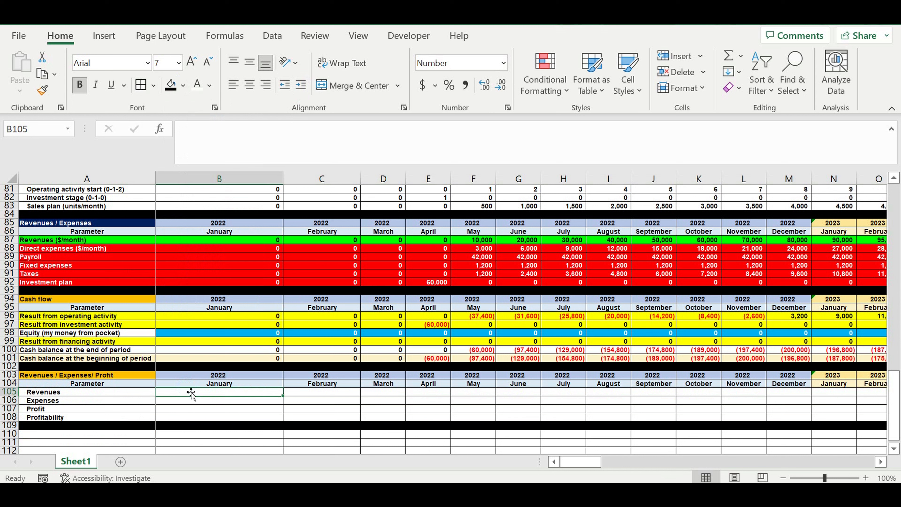
{"action": "type", "text": "="}
{"action": "left_click", "coordinate": [227, 243]}
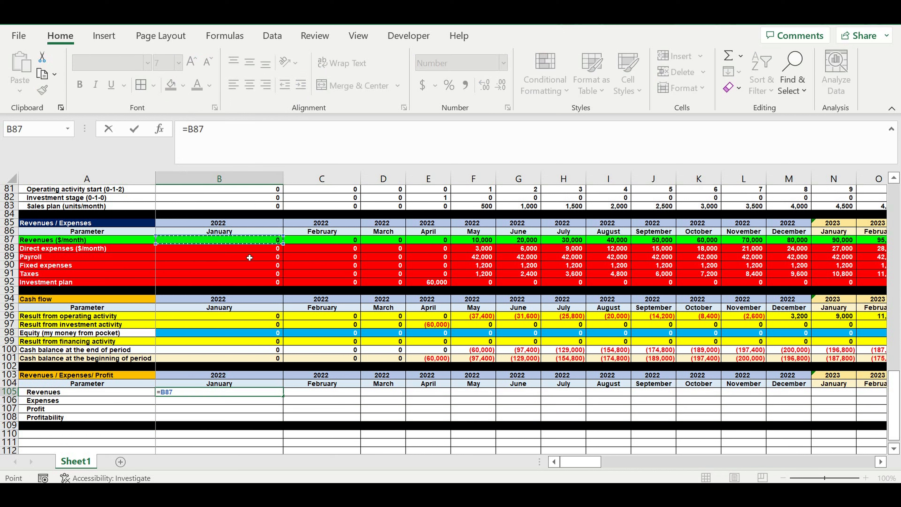
{"action": "key", "text": "Return"}
Step: Enter the January 2022 Expenses in B106 as =B88+B89+B90+B91
{"action": "type", "text": "="}
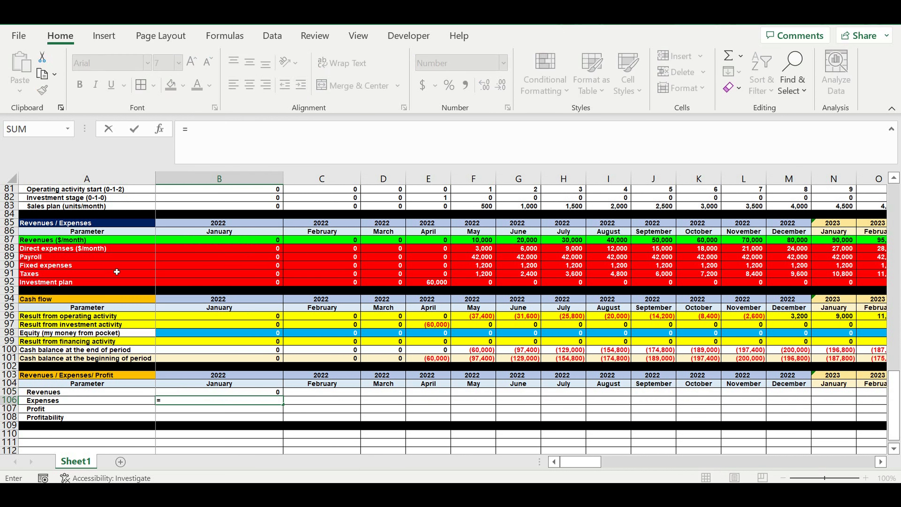
{"action": "left_click", "coordinate": [180, 252]}
{"action": "type", "text": "+"}
{"action": "left_click", "coordinate": [166, 258]}
{"action": "type", "text": "+"}
{"action": "left_click", "coordinate": [186, 266]}
{"action": "type", "text": "+"}
{"action": "left_click", "coordinate": [178, 277]}
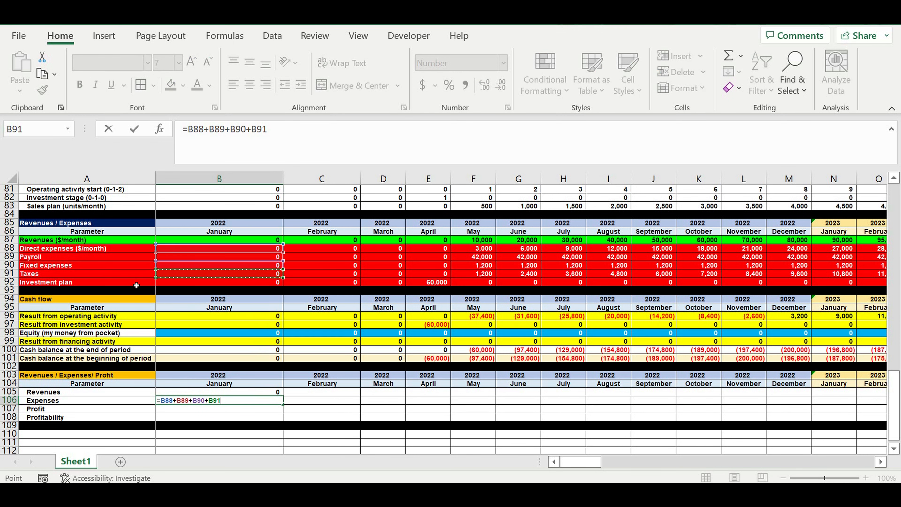
{"action": "key", "text": "Return"}
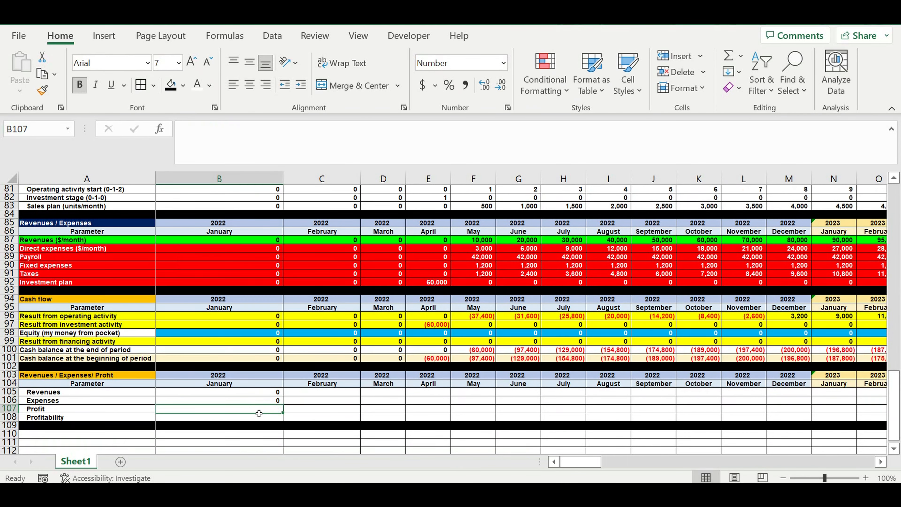
Step: Enter the January 2022 Profit in B107 as Revenues minus Expenses, =B105-B106
{"action": "left_click", "coordinate": [259, 412]}
{"action": "type", "text": "="}
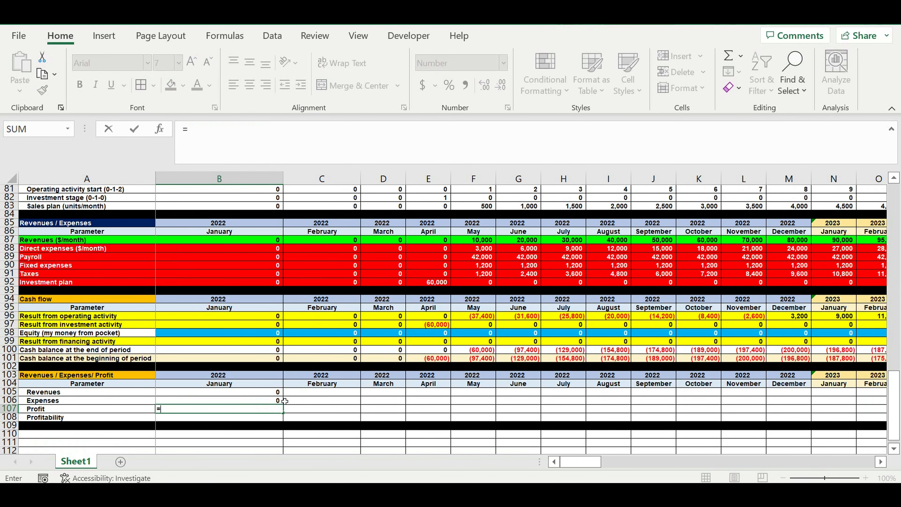
{"action": "left_click", "coordinate": [264, 394]}
{"action": "type", "text": "-"}
{"action": "left_click", "coordinate": [267, 403]}
{"action": "key", "text": "Return"}
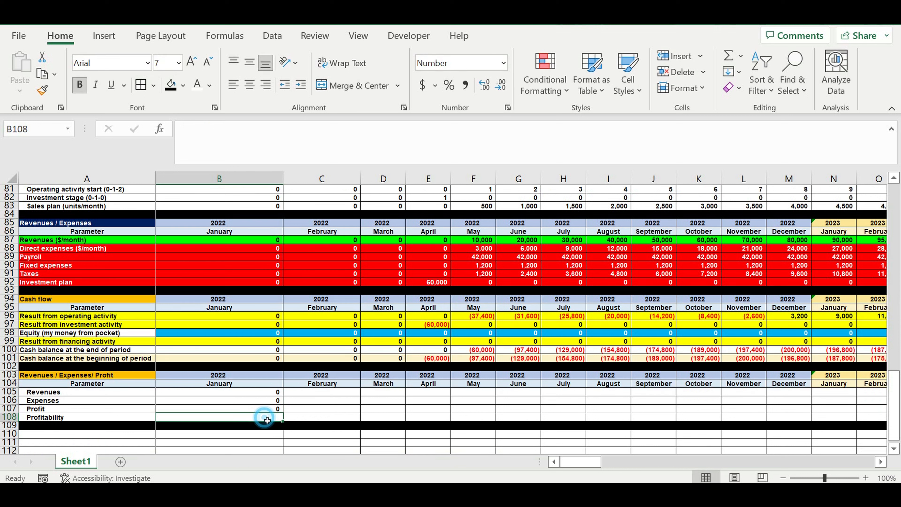
Step: Enter the January 2022 Profitability in B108 as =B107/B105 and format the cell as a percentage
{"action": "type", "text": "="}
{"action": "left_click", "coordinate": [261, 408]}
{"action": "type", "text": "/"}
{"action": "left_click", "coordinate": [273, 393]}
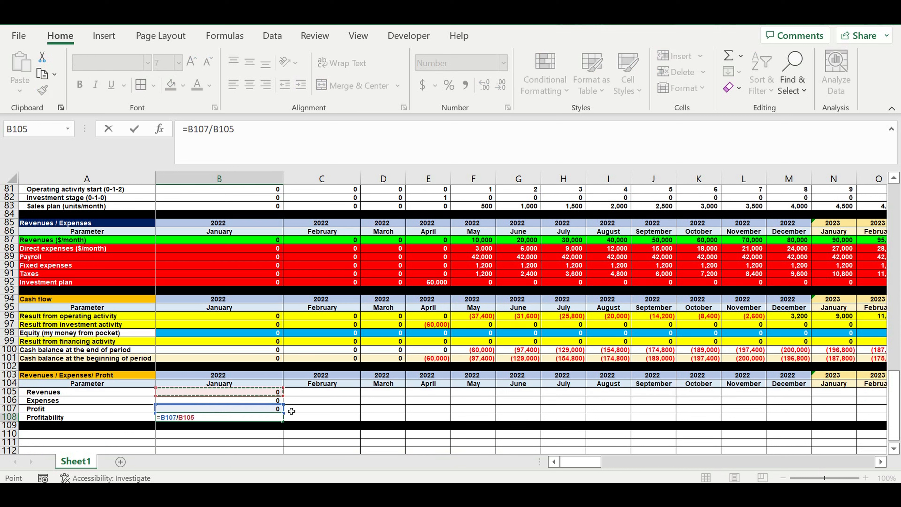
{"action": "key", "text": "Return"}
{"action": "left_click", "coordinate": [268, 415]}
{"action": "left_click", "coordinate": [449, 85]}
Step: Wrap the Profitability formula in B108 with IFERROR so that it reads =IFERROR(B107/B105,0)
{"action": "left_click", "coordinate": [187, 129]}
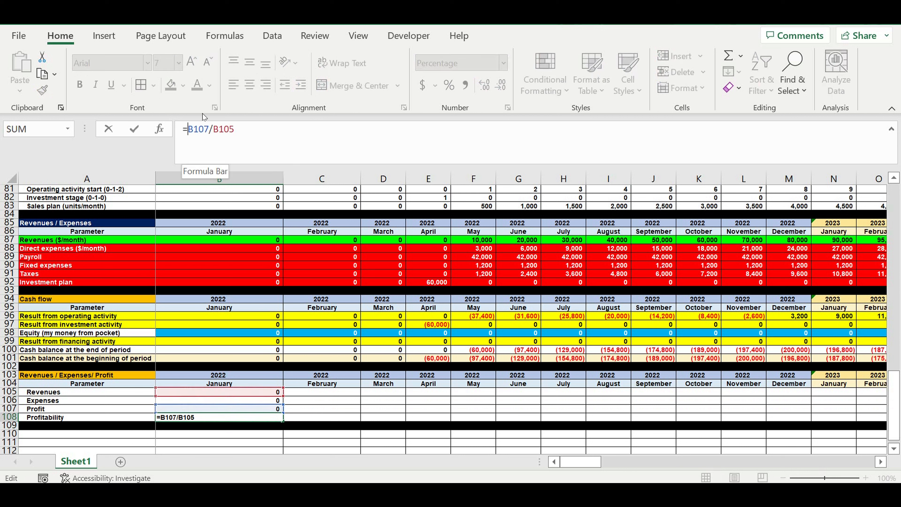
{"action": "type", "text": "if"}
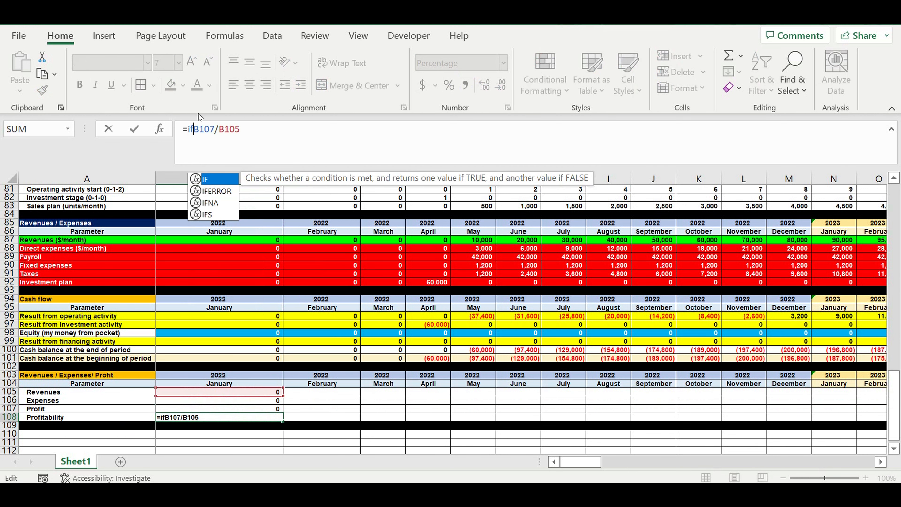
{"action": "left_click", "coordinate": [209, 192]}
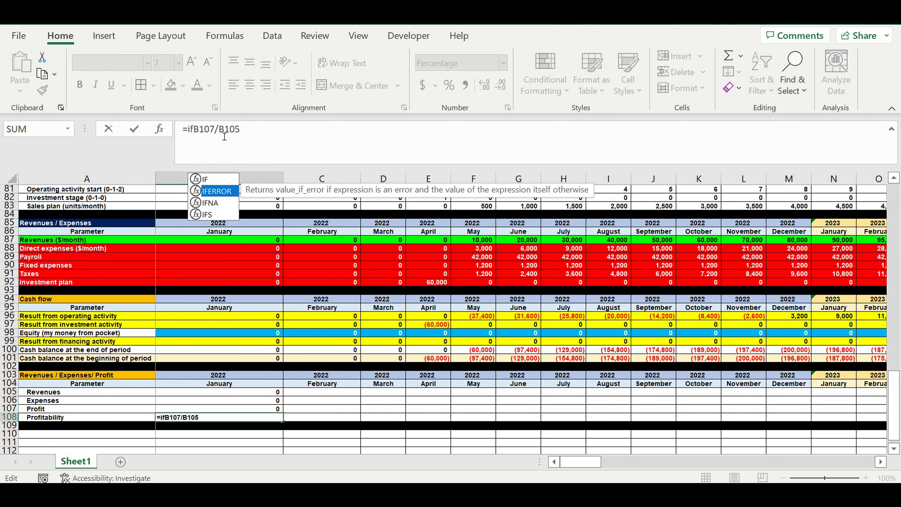
{"action": "double_click", "coordinate": [217, 191]}
{"action": "left_click", "coordinate": [293, 135]}
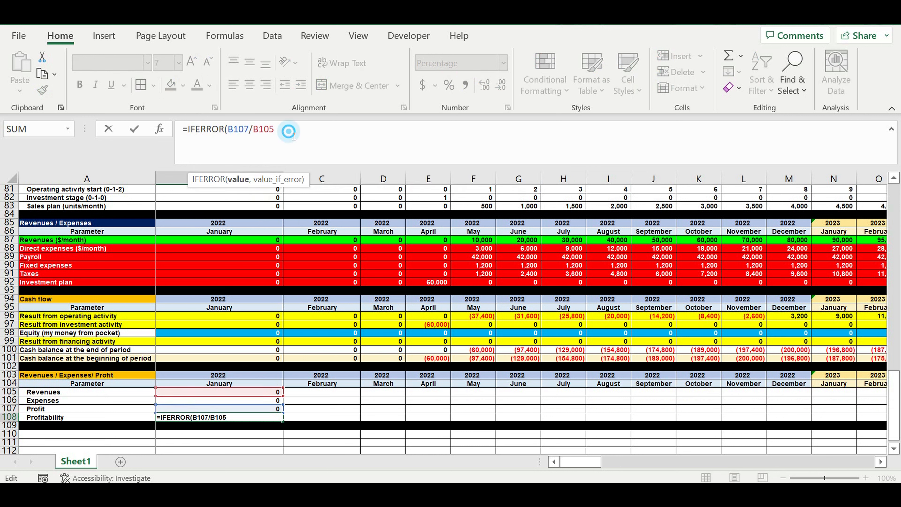
{"action": "type", "text": ",0"}
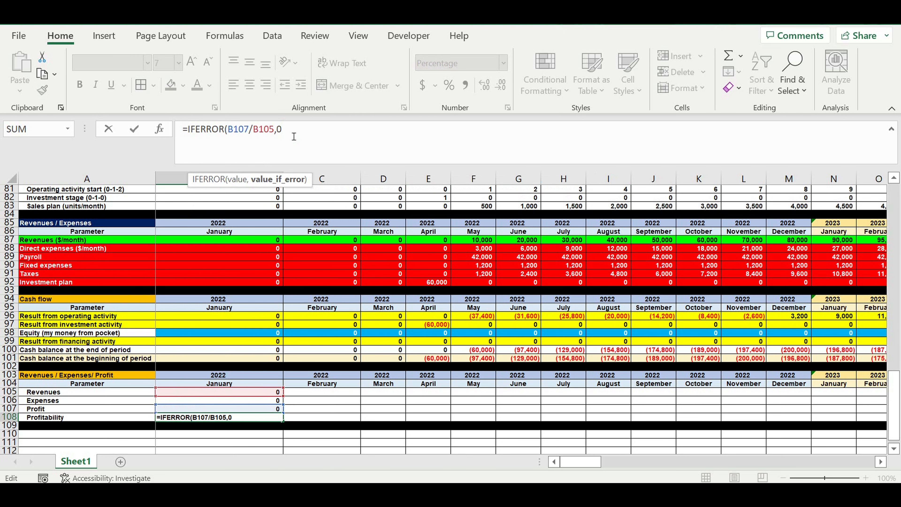
{"action": "type", "text": ")"}
{"action": "key", "text": "Return"}
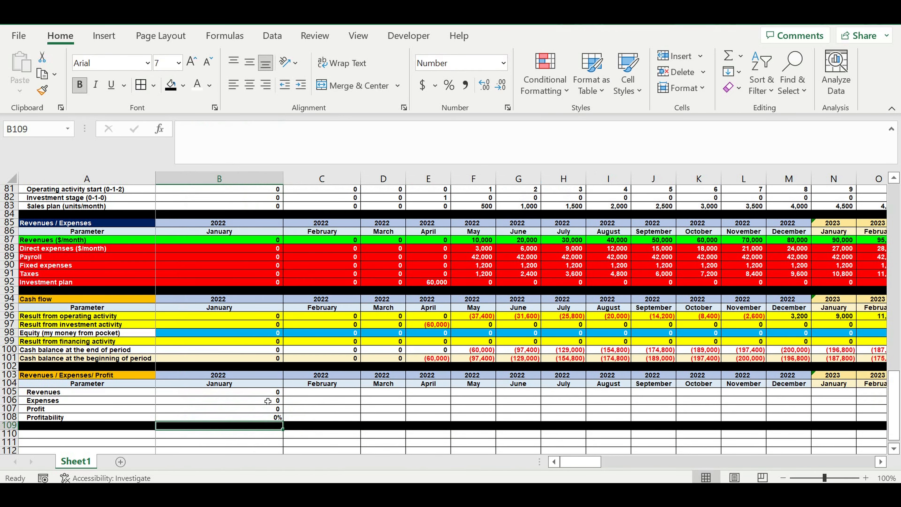
Step: Fill the formulas in B105:B108 across all month columns through December 2031
{"action": "left_click_drag", "start_coordinate": [266, 397], "coordinate": [650, 407]}
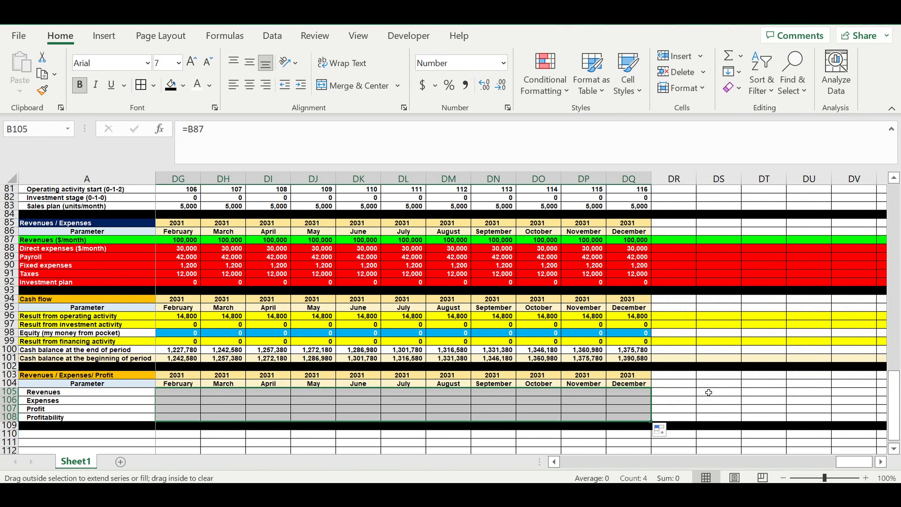
{"action": "left_click", "coordinate": [721, 396]}
{"action": "left_click_drag", "start_coordinate": [844, 465], "coordinate": [323, 456]}
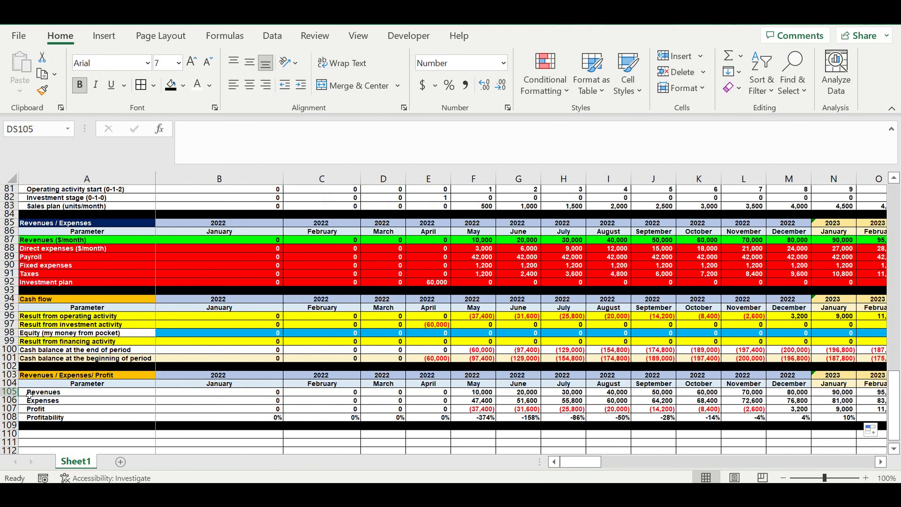
Step: Fill the Revenues row 105 with the bright green used for the monthly revenues row 87
{"action": "left_click", "coordinate": [10, 392]}
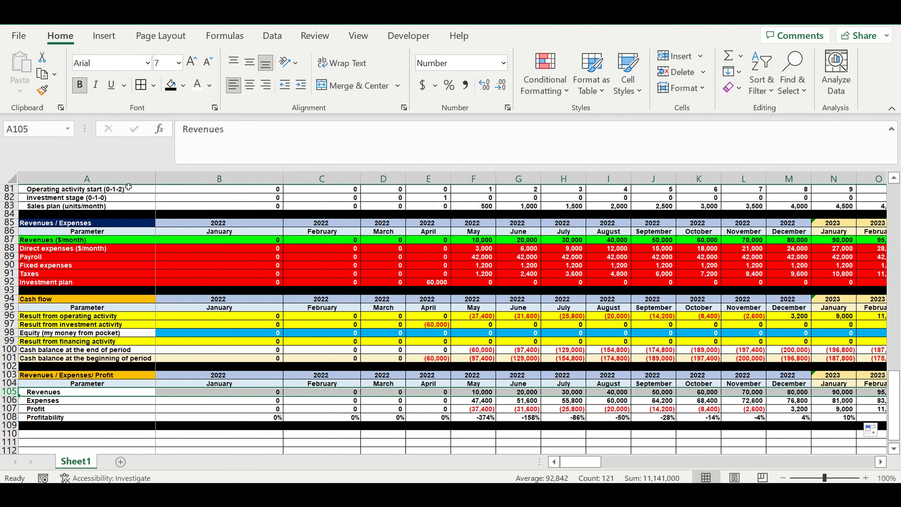
{"action": "left_click", "coordinate": [184, 85]}
{"action": "left_click", "coordinate": [171, 258]}
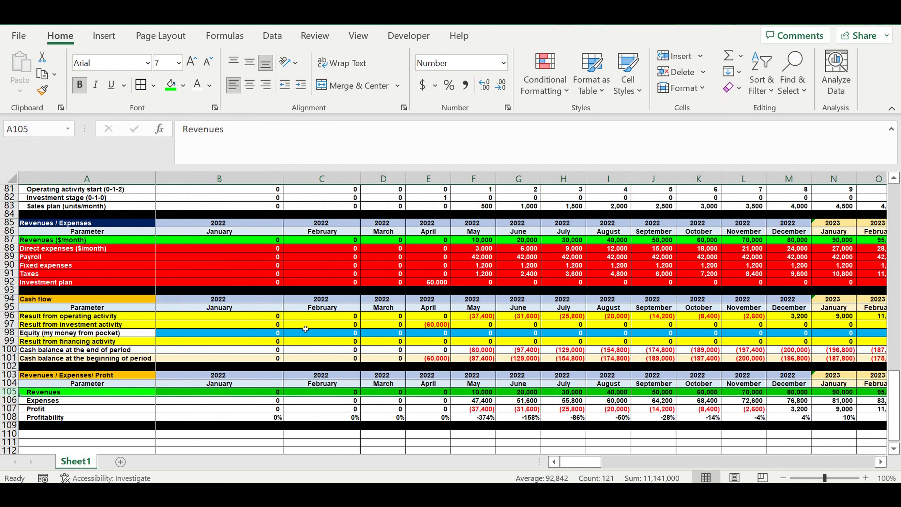
Step: Fill the Expenses row 106 with red and make its text white
{"action": "left_click", "coordinate": [9, 401]}
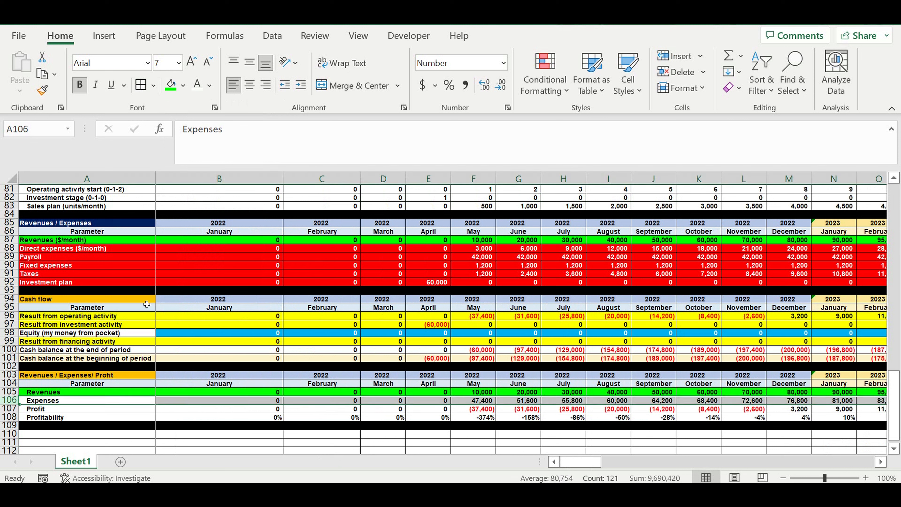
{"action": "left_click", "coordinate": [183, 85]}
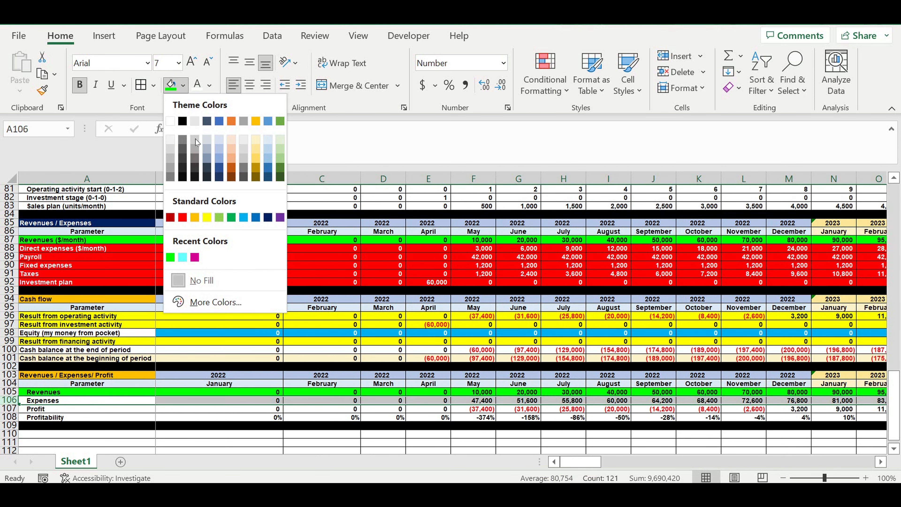
{"action": "left_click", "coordinate": [183, 218]}
{"action": "left_click", "coordinate": [200, 90]}
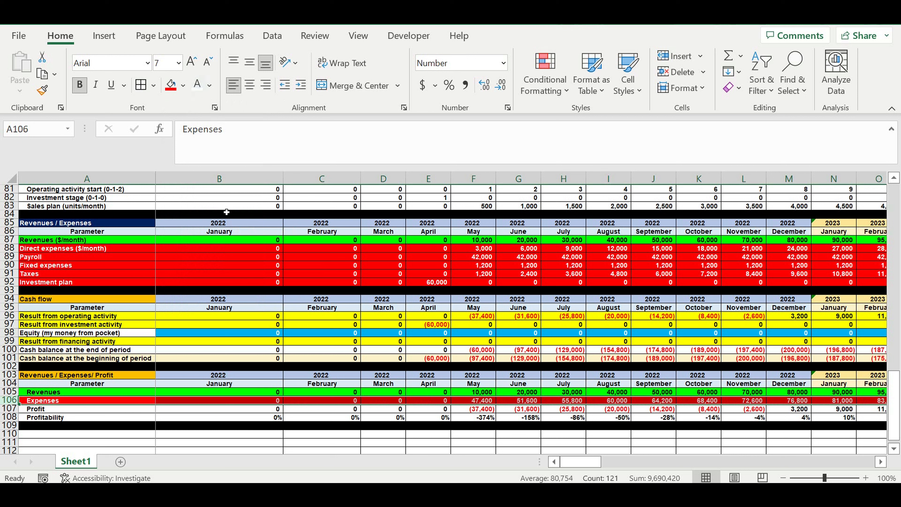
{"action": "left_click", "coordinate": [493, 394]}
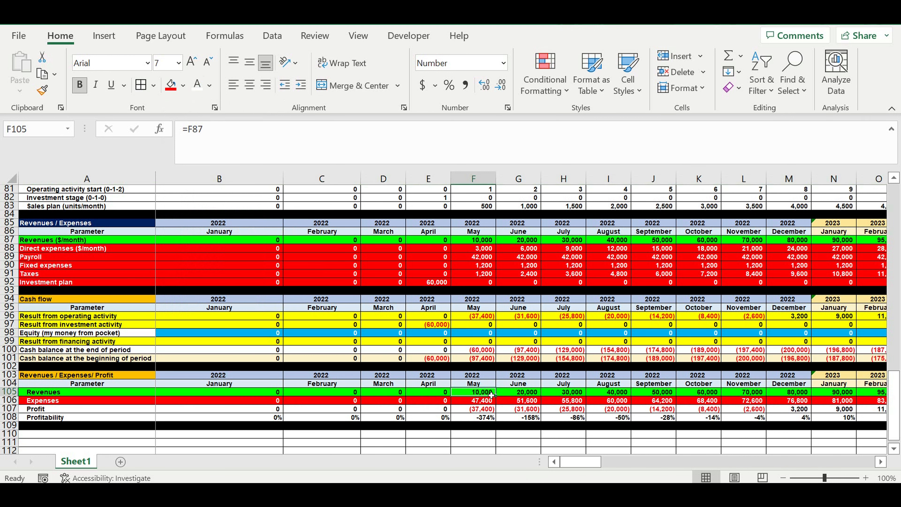
{"action": "left_click", "coordinate": [488, 402]}
{"action": "left_click", "coordinate": [529, 401]}
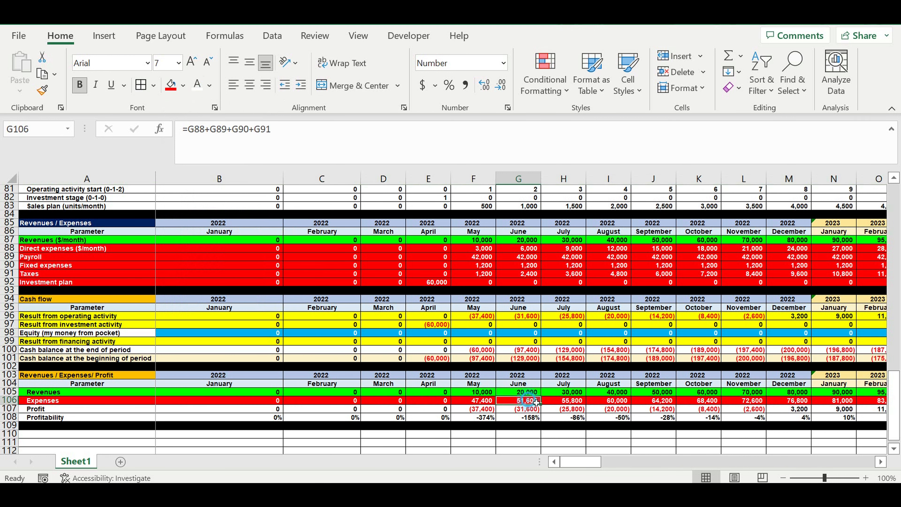
Step: Fill the Profit row 107 with the lightest gold theme colour
{"action": "left_click", "coordinate": [10, 409]}
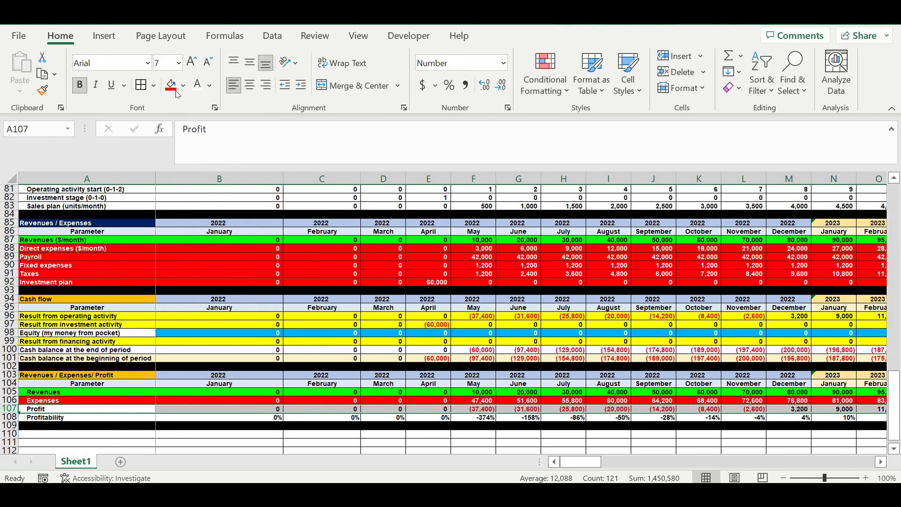
{"action": "left_click", "coordinate": [183, 85]}
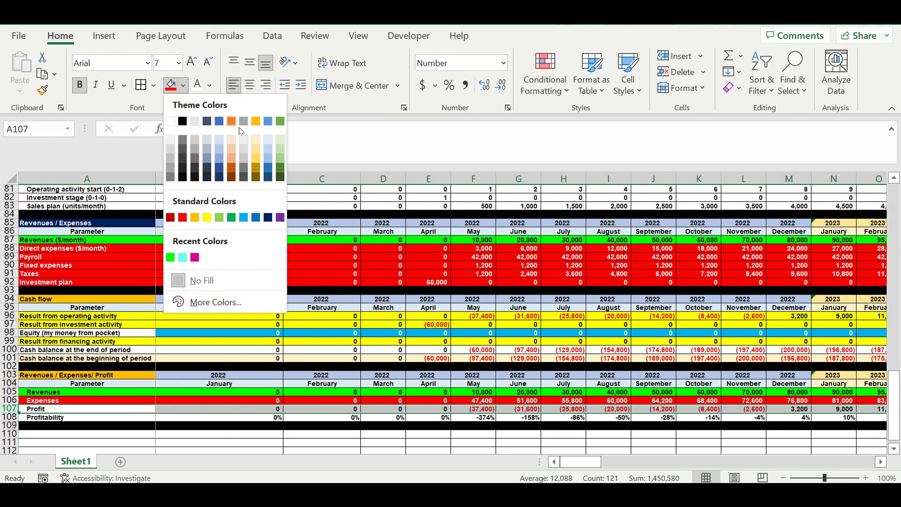
{"action": "left_click", "coordinate": [254, 138]}
{"action": "left_click", "coordinate": [635, 434]}
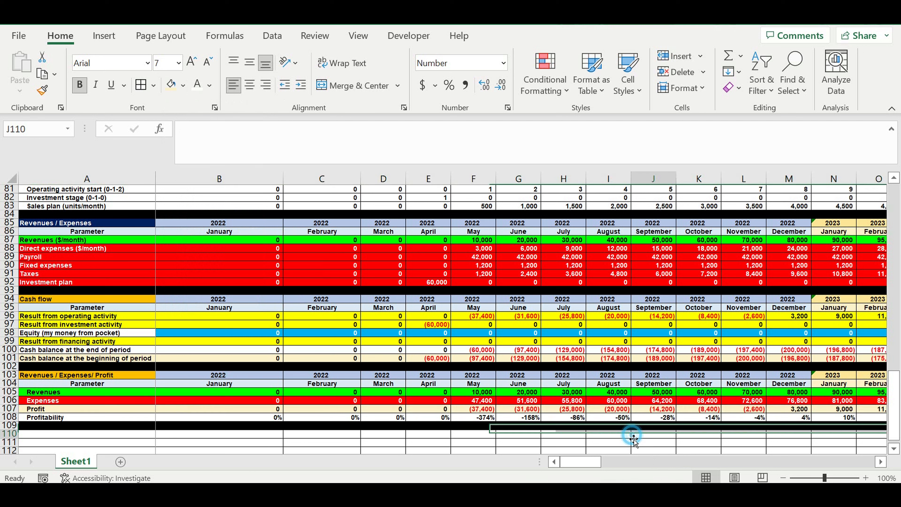
Step: Examine the monthly Profitability percentages in row 108 from May 2022 through February 2023
{"action": "left_click", "coordinate": [484, 417]}
{"action": "left_click", "coordinate": [534, 417]}
{"action": "left_click", "coordinate": [579, 420]}
{"action": "left_click", "coordinate": [619, 418]}
{"action": "left_click", "coordinate": [656, 418]}
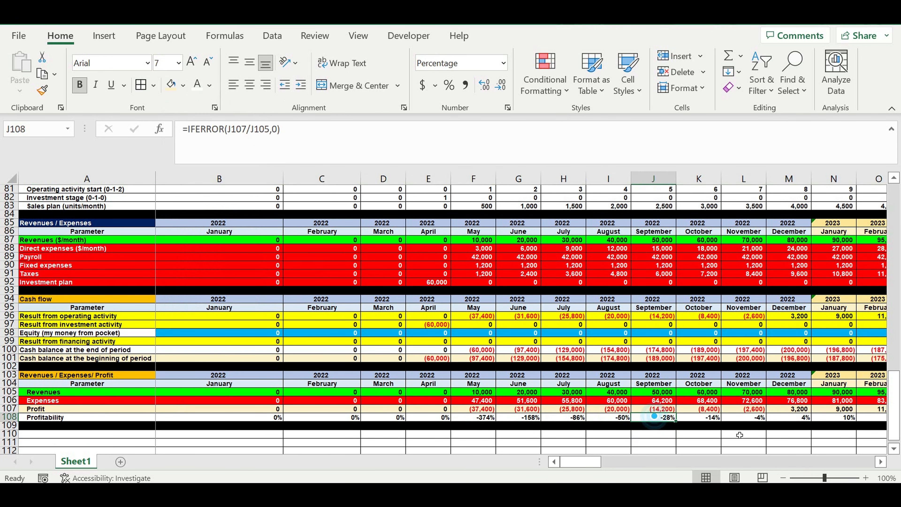
{"action": "left_click", "coordinate": [881, 461]}
{"action": "left_click", "coordinate": [880, 462]}
{"action": "scroll", "coordinate": [552, 368], "scroll_direction": "down", "scroll_amount": 1}
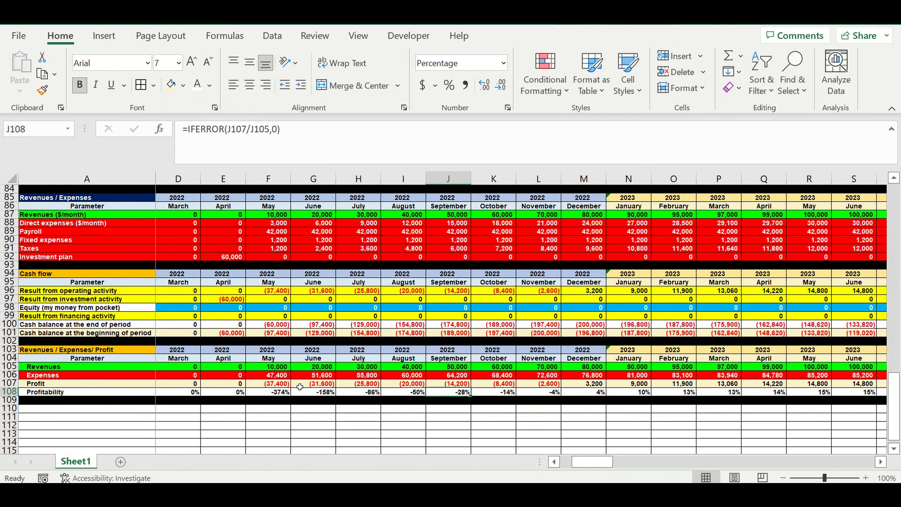
{"action": "left_click", "coordinate": [275, 393]}
{"action": "left_click", "coordinate": [324, 393]}
{"action": "left_click", "coordinate": [361, 393]}
{"action": "left_click", "coordinate": [412, 393]}
{"action": "left_click", "coordinate": [458, 393]}
{"action": "left_click", "coordinate": [488, 392]}
{"action": "left_click", "coordinate": [529, 391]}
{"action": "left_click", "coordinate": [589, 392]}
{"action": "left_click", "coordinate": [634, 393]}
{"action": "left_click", "coordinate": [692, 393]}
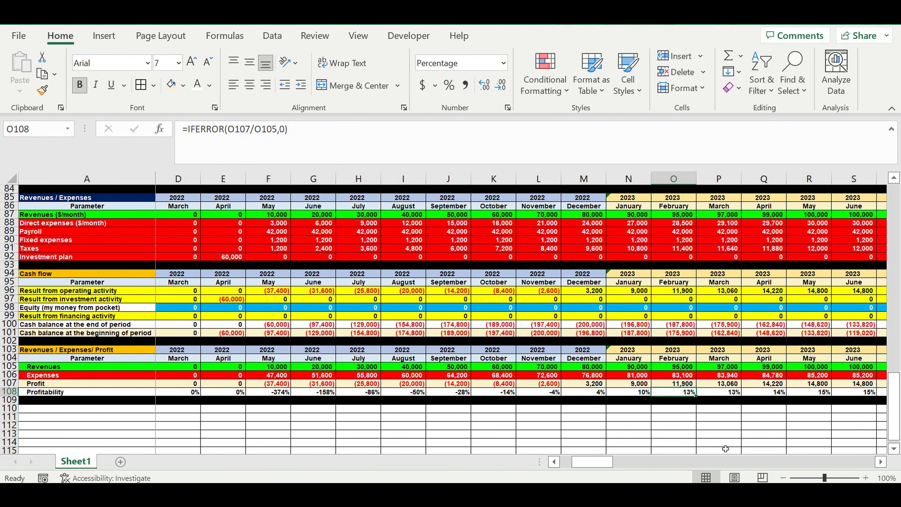
Step: Review the monthly Profit values in row 107 across 2022 and the first months of 2023
{"action": "scroll", "coordinate": [659, 408], "scroll_direction": "right", "scroll_amount": 2}
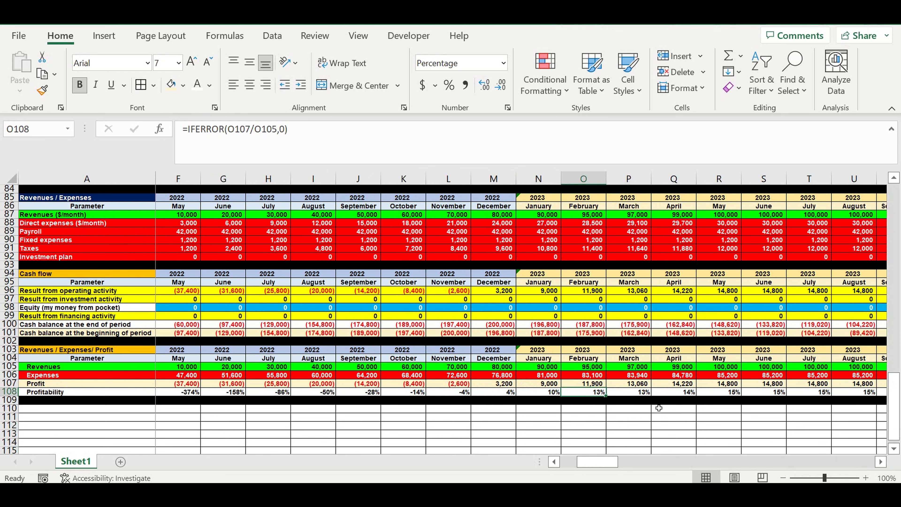
{"action": "left_click_drag", "start_coordinate": [184, 386], "coordinate": [449, 384]}
{"action": "left_click_drag", "start_coordinate": [513, 386], "coordinate": [763, 384]}
{"action": "left_click", "coordinate": [628, 417]}
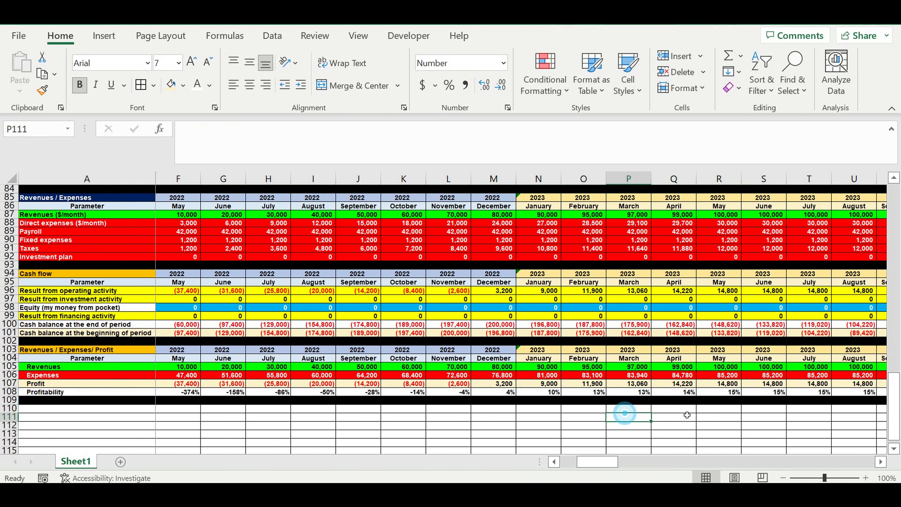
{"action": "left_click", "coordinate": [881, 461]}
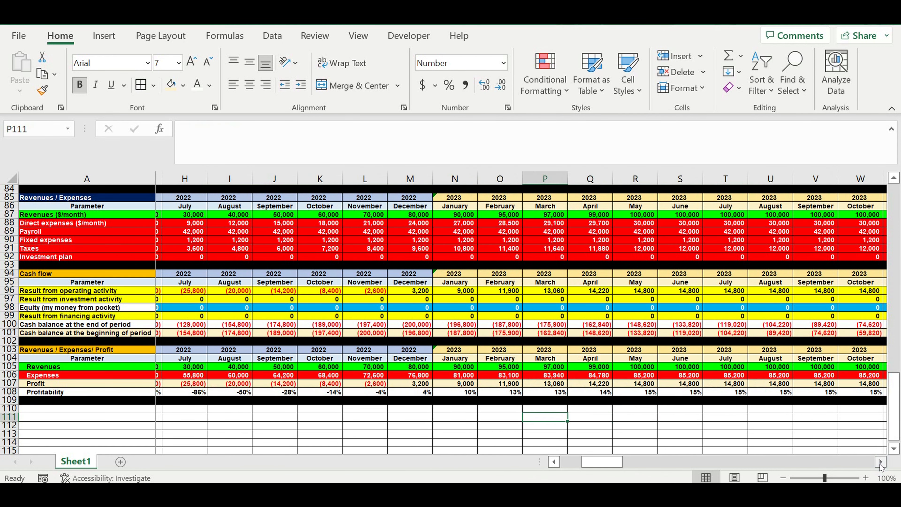
Step: Check how Profitability in row 108 develops from December 2022 through the months of 2023
{"action": "left_click", "coordinate": [772, 393]}
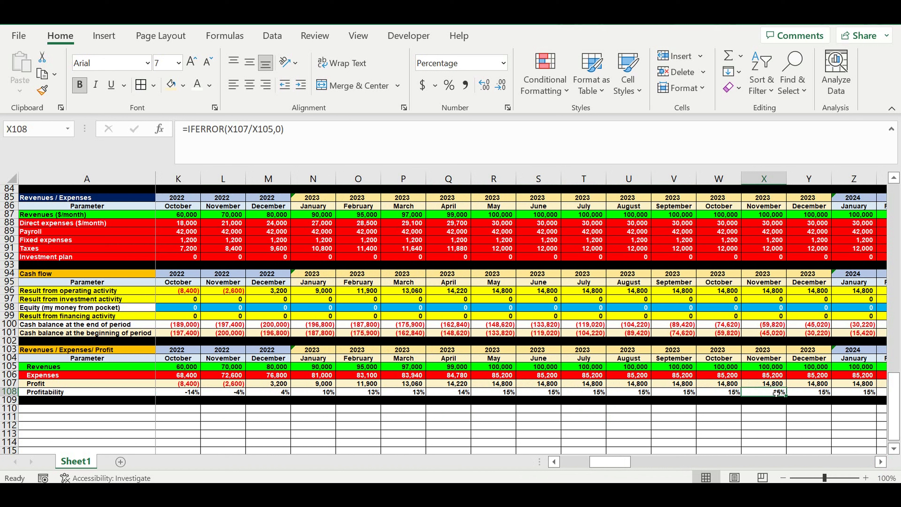
{"action": "left_click_drag", "start_coordinate": [284, 394], "coordinate": [661, 396]}
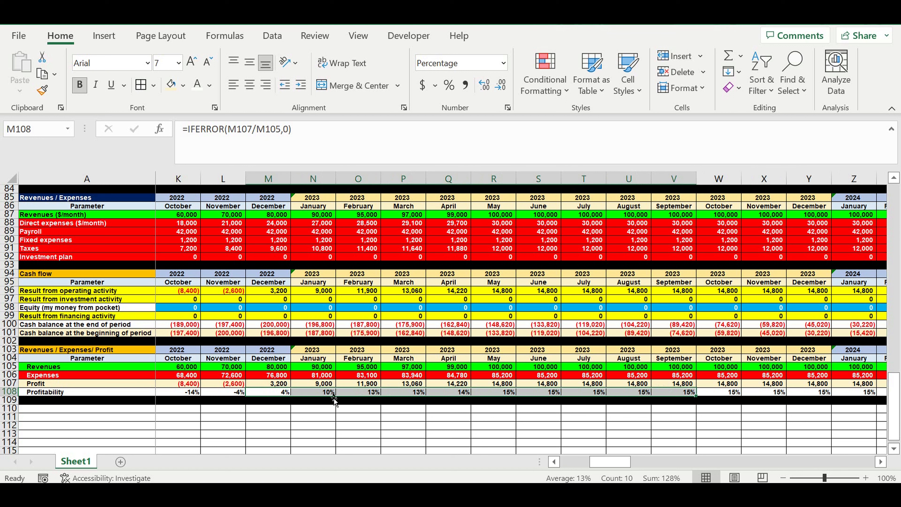
{"action": "left_click_drag", "start_coordinate": [324, 392], "coordinate": [354, 394]}
{"action": "left_click", "coordinate": [475, 393]}
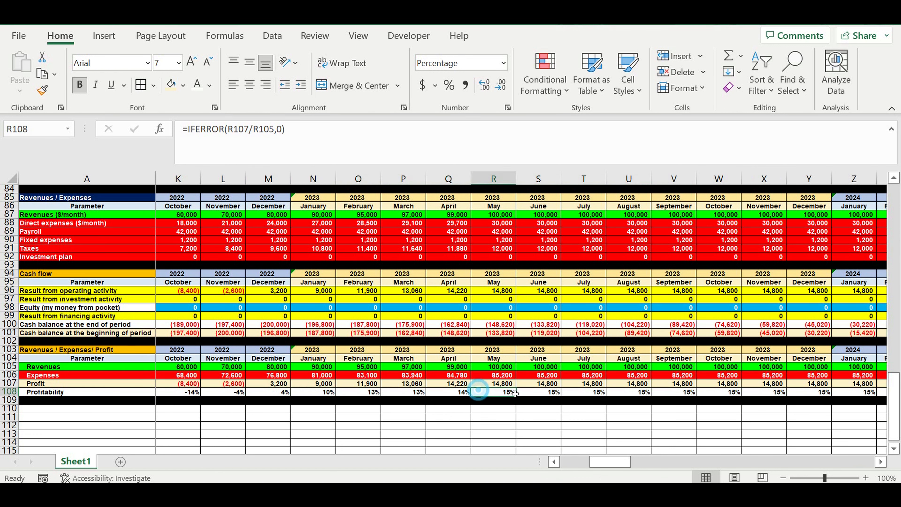
{"action": "left_click", "coordinate": [593, 394]}
{"action": "left_click", "coordinate": [632, 392]}
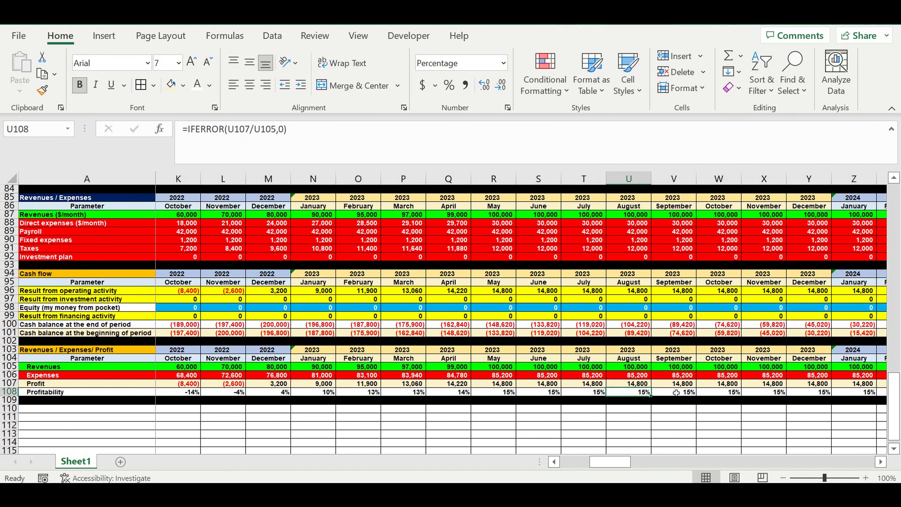
{"action": "left_click", "coordinate": [676, 392]}
{"action": "left_click", "coordinate": [723, 394]}
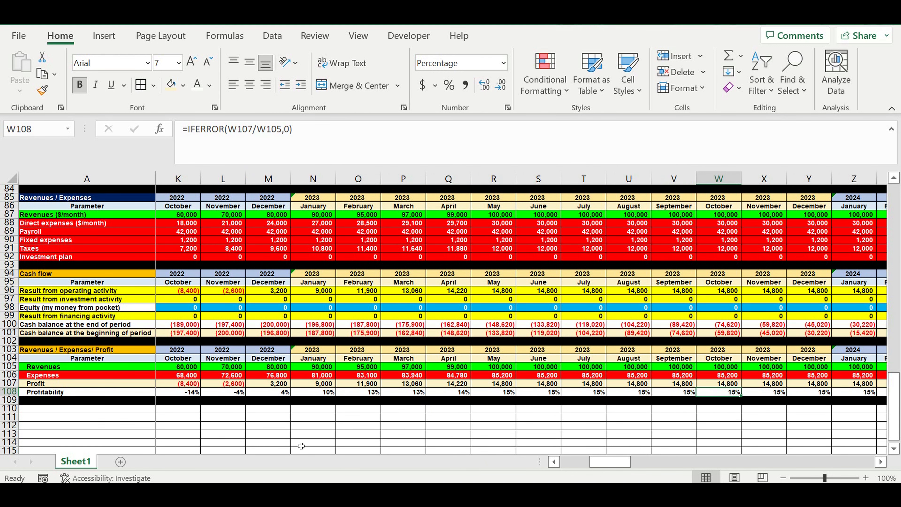
Step: Copy the Cash flow header rows 94 and 95 and paste them at A110 below the profit section
{"action": "left_click_drag", "start_coordinate": [608, 463], "coordinate": [348, 454]}
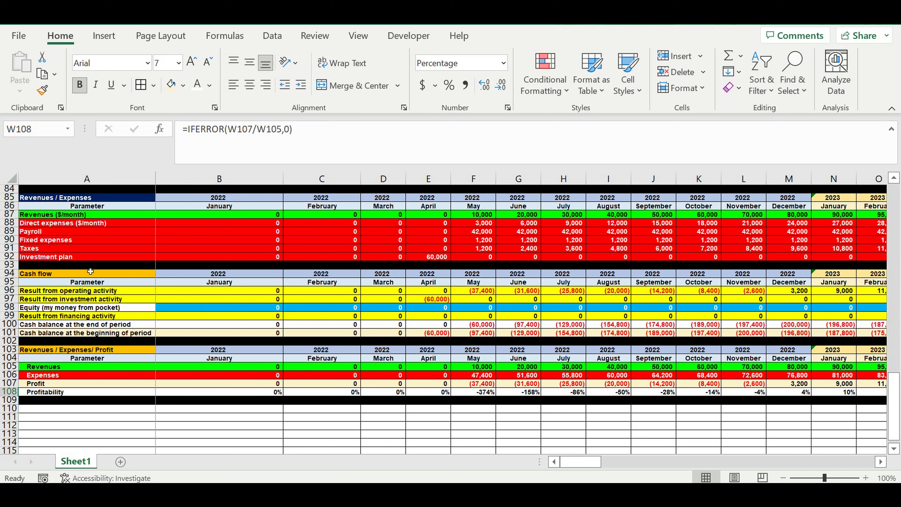
{"action": "left_click", "coordinate": [228, 311]}
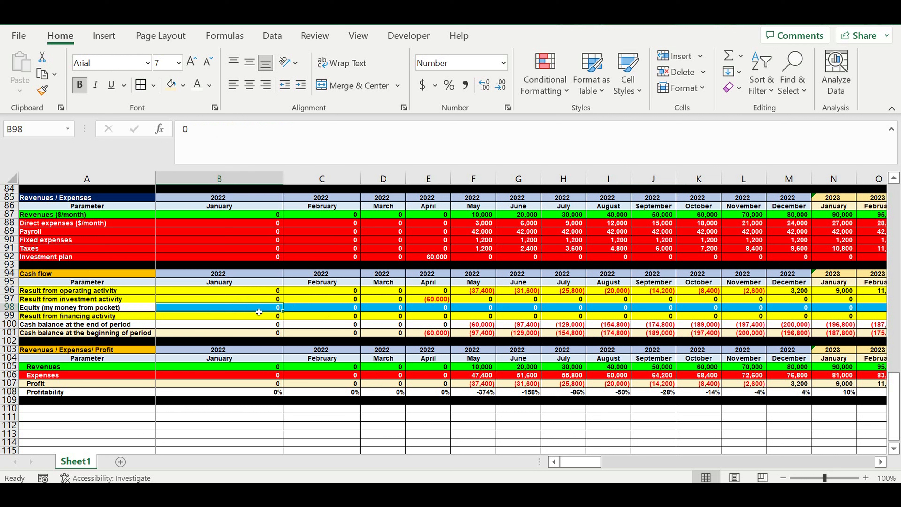
{"action": "left_click_drag", "start_coordinate": [12, 273], "coordinate": [13, 282]}
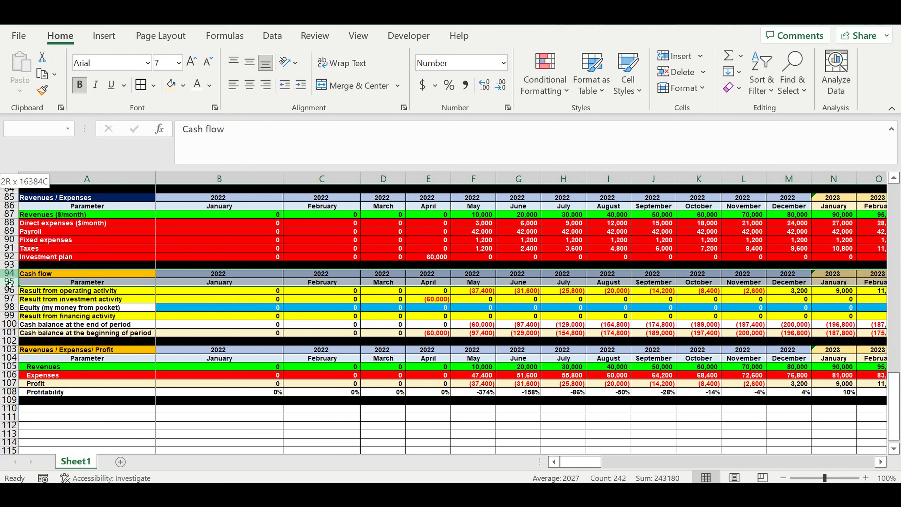
{"action": "key", "text": "ctrl+c"}
{"action": "left_click", "coordinate": [68, 409]}
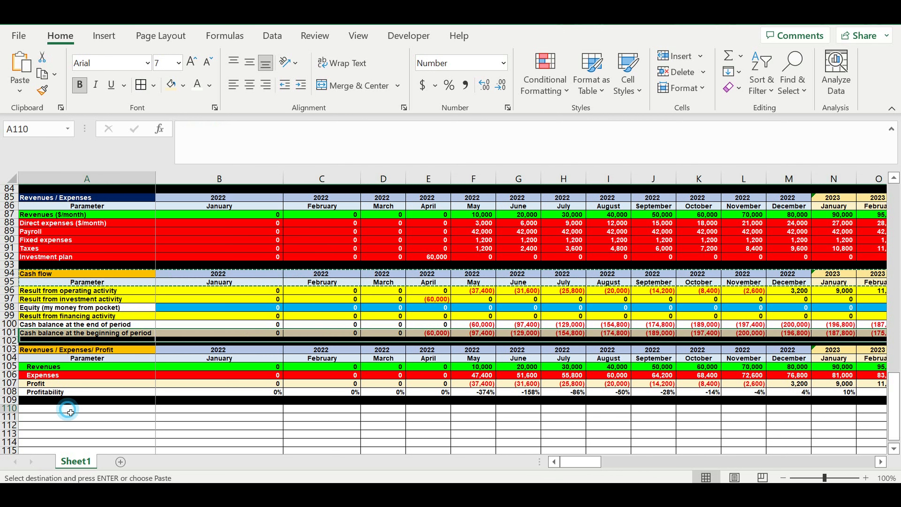
{"action": "key", "text": "ctrl+v"}
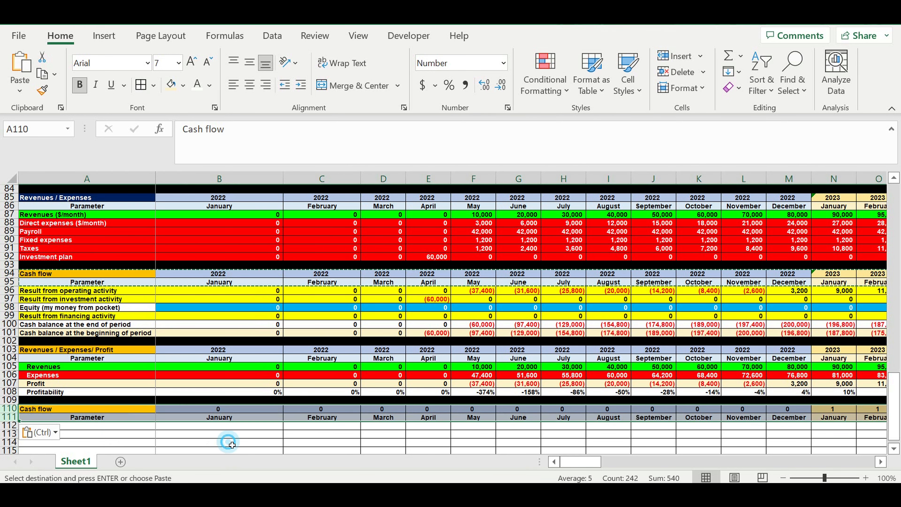
Step: Link the January year cell B110 to the year above it with the formula =B103
{"action": "left_click", "coordinate": [227, 443]}
{"action": "left_click", "coordinate": [220, 410]}
{"action": "type", "text": "="}
{"action": "left_click", "coordinate": [213, 350]}
{"action": "key", "text": "Return"}
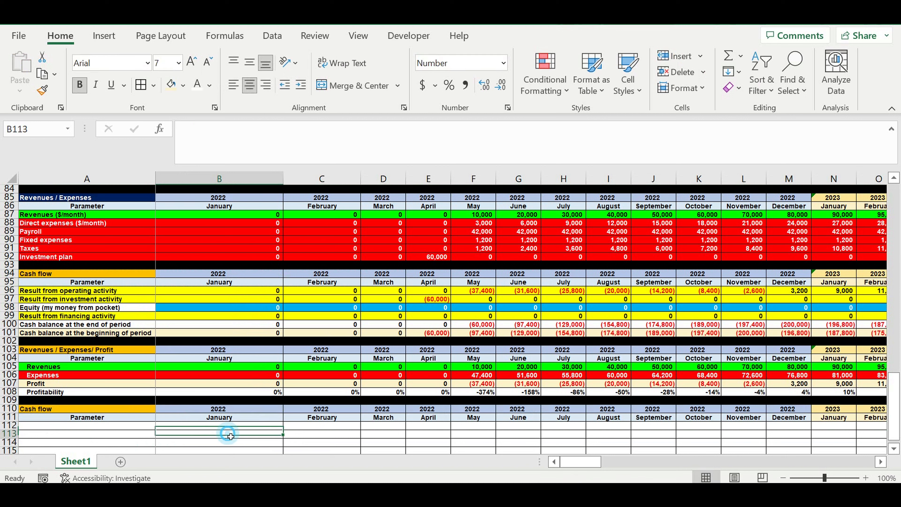
Step: Replace the section title in A110 with Financing and format it with magenta fill and white text
{"action": "left_click", "coordinate": [65, 412]}
{"action": "type", "text": "Financing"}
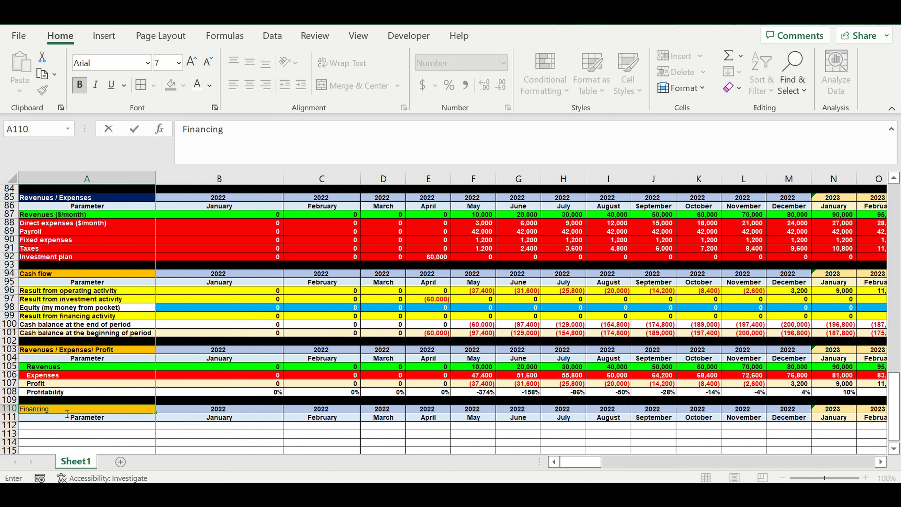
{"action": "key", "text": "Return"}
{"action": "left_click", "coordinate": [58, 410]}
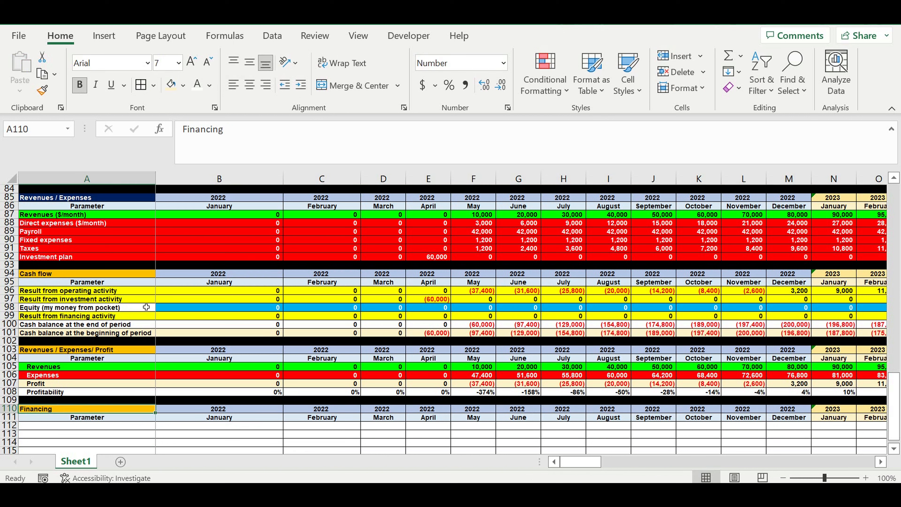
{"action": "left_click", "coordinate": [183, 85]}
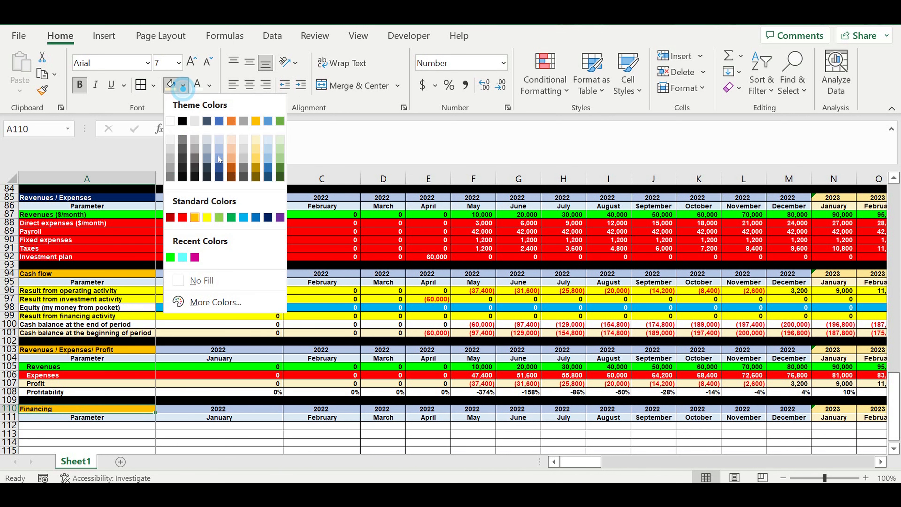
{"action": "left_click", "coordinate": [194, 257]}
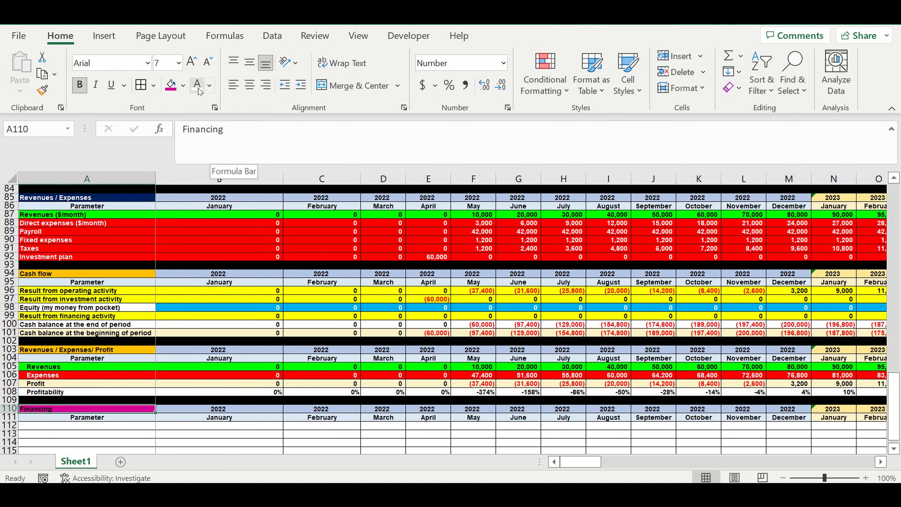
{"action": "left_click", "coordinate": [77, 409]}
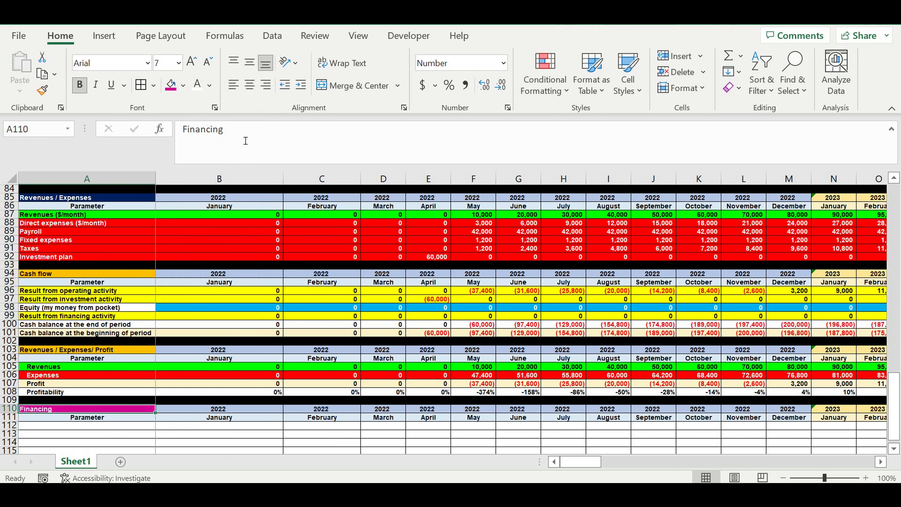
Step: Extend the section title in A110 to read Financing needed
{"action": "left_click", "coordinate": [259, 140]}
{"action": "type", "text": "needed"}
{"action": "key", "text": "Return"}
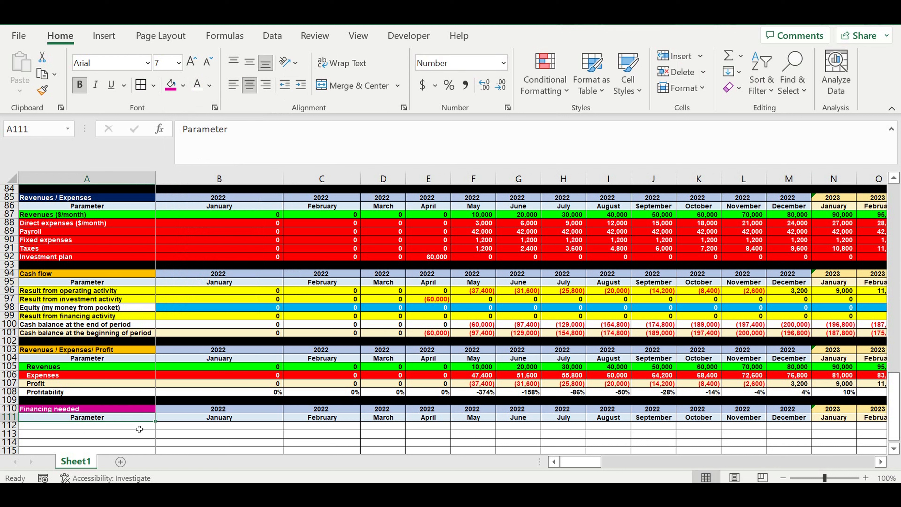
Step: Enter the row label CF in A112 and select the January 2022 cell B112 beside it
{"action": "left_click", "coordinate": [139, 427]}
{"action": "type", "text": "CF"}
{"action": "key", "text": "Return"}
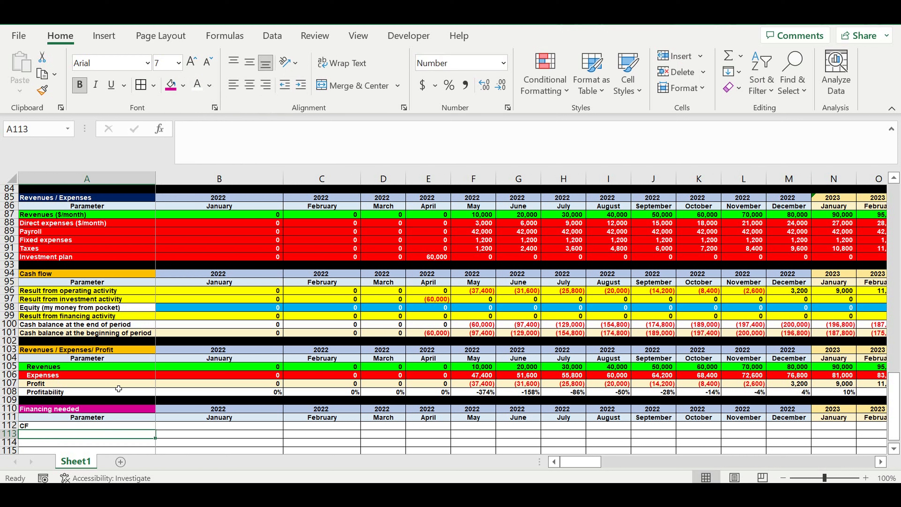
{"action": "left_click", "coordinate": [232, 425]}
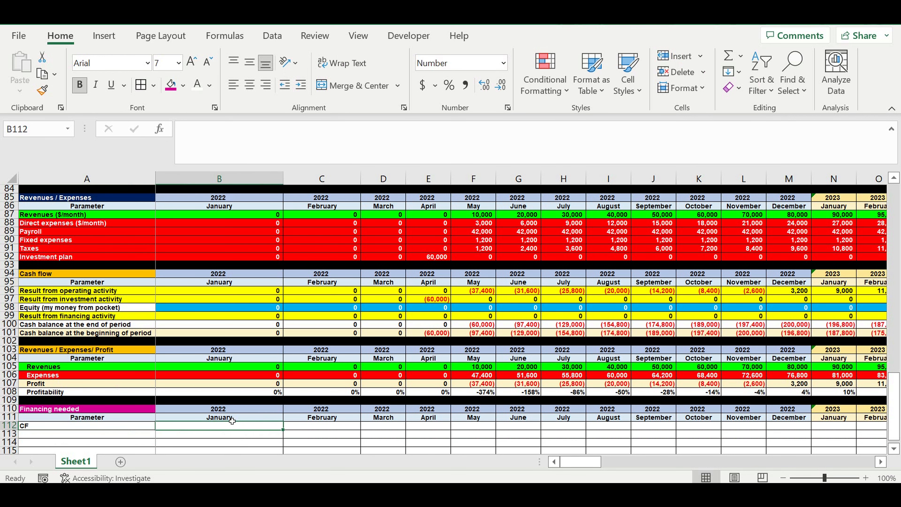
Step: Enter =B96+B97 in the January CF cell B112 to sum the operating and investment results
{"action": "type", "text": "="}
{"action": "scroll", "coordinate": [283, 389], "scroll_direction": "up", "scroll_amount": 1}
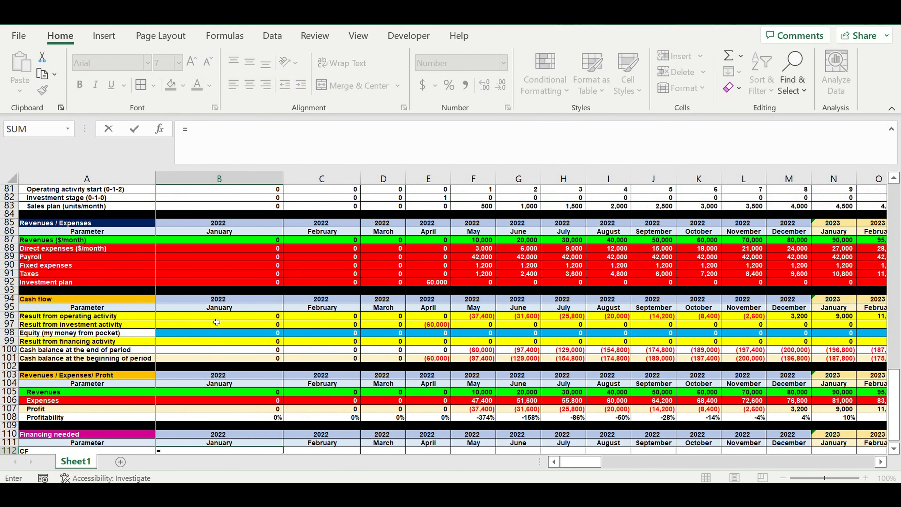
{"action": "left_click", "coordinate": [195, 318]}
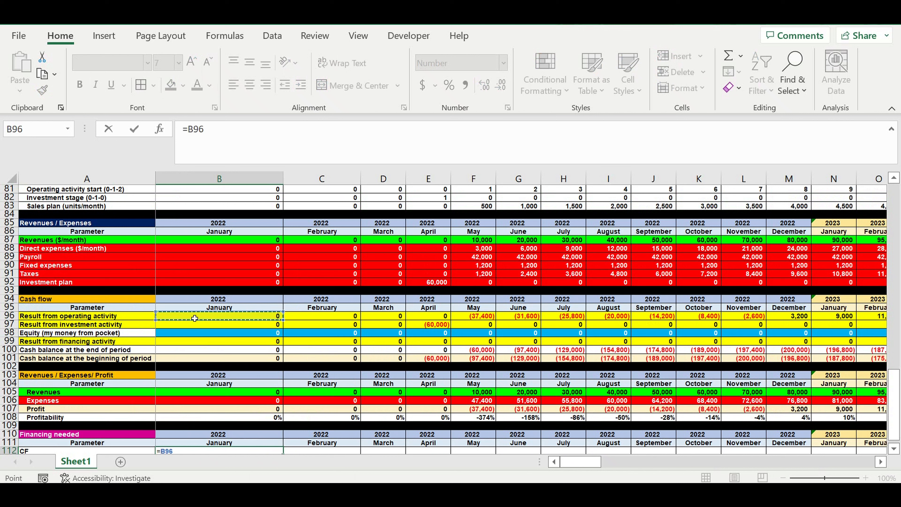
{"action": "type", "text": "+"}
{"action": "left_click", "coordinate": [200, 326]}
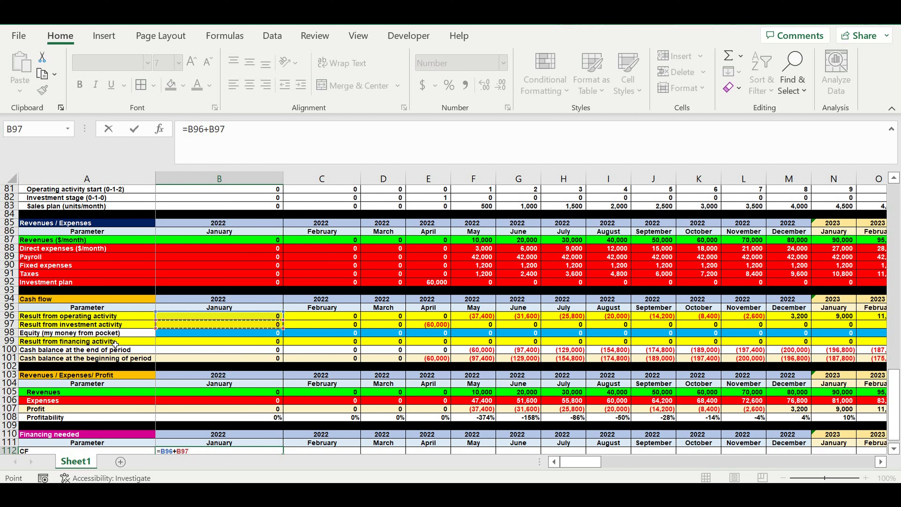
{"action": "key", "text": "Return"}
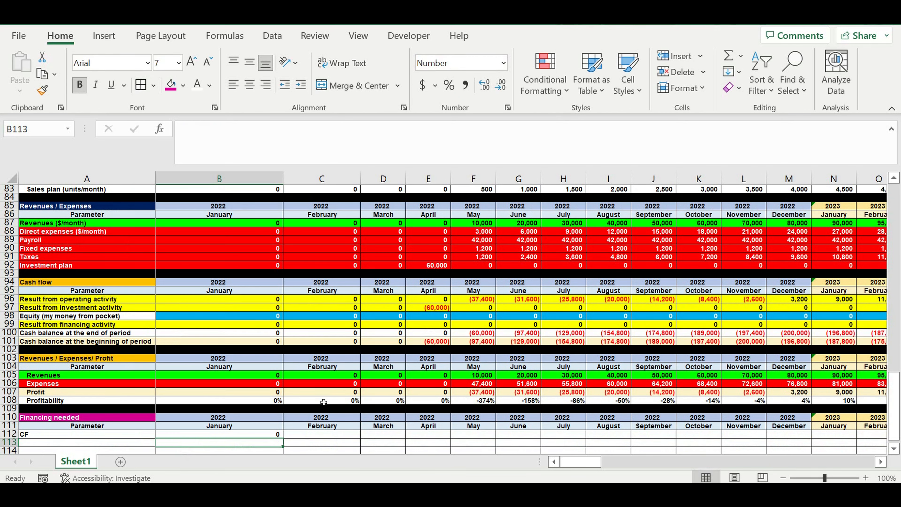
Step: Copy the CF formula into C112 and extend it with the previous month's balance as =C96+C97+B112
{"action": "scroll", "coordinate": [324, 401], "scroll_direction": "down", "scroll_amount": 2}
{"action": "left_click", "coordinate": [273, 383]}
{"action": "left_click_drag", "start_coordinate": [286, 389], "coordinate": [358, 389]}
{"action": "left_click", "coordinate": [330, 385]}
{"action": "left_click", "coordinate": [245, 138]}
{"action": "type", "text": "+"}
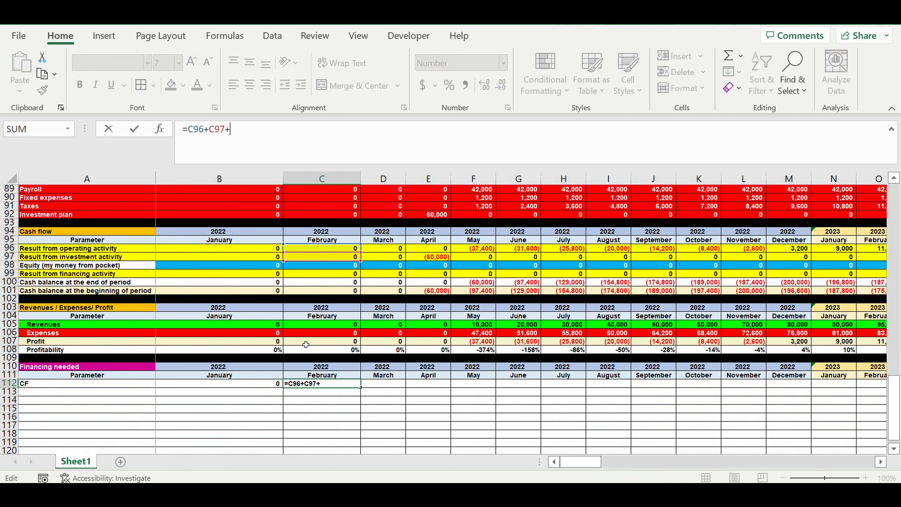
{"action": "left_click", "coordinate": [266, 383]}
{"action": "key", "text": "Return"}
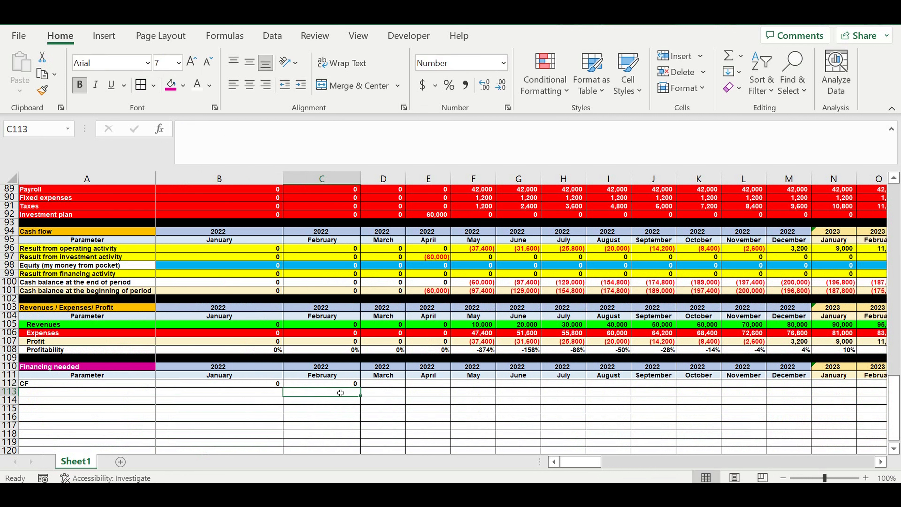
Step: Fill the cumulative CF formula from C112 across row 112 through December 2031 in column DQ
{"action": "left_click", "coordinate": [332, 384]}
{"action": "left_click_drag", "start_coordinate": [361, 387], "coordinate": [361, 387]}
{"action": "left_click_drag", "start_coordinate": [602, 397], "coordinate": [848, 389]}
{"action": "left_click", "coordinate": [584, 409]}
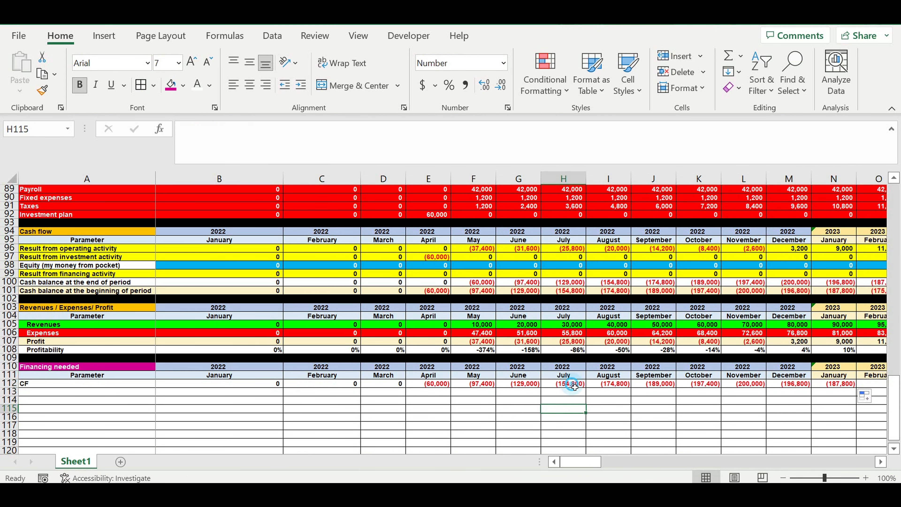
{"action": "left_click", "coordinate": [568, 384]}
{"action": "left_click_drag", "start_coordinate": [586, 388], "coordinate": [658, 405]}
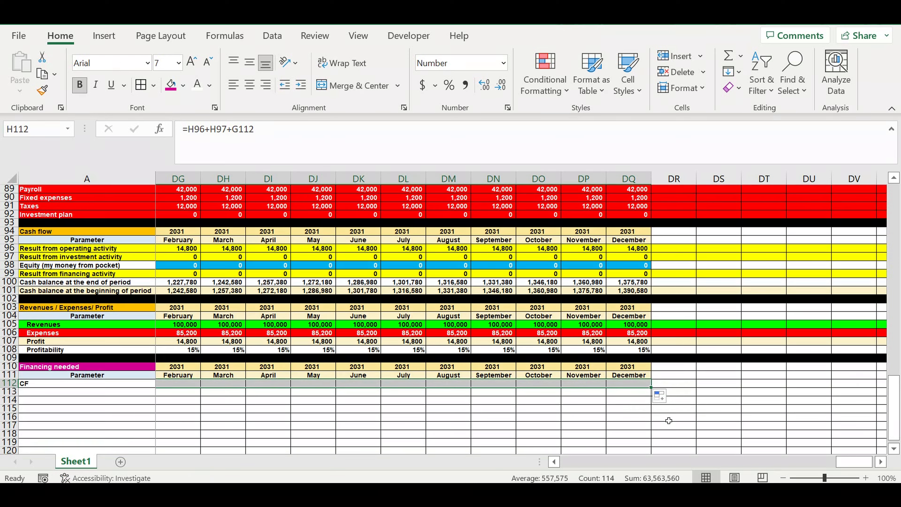
{"action": "left_click", "coordinate": [625, 417]}
Step: Calculate the lowest cumulative cash flow in DR112 with =MIN(B112:DQ112)
{"action": "left_click", "coordinate": [685, 381]}
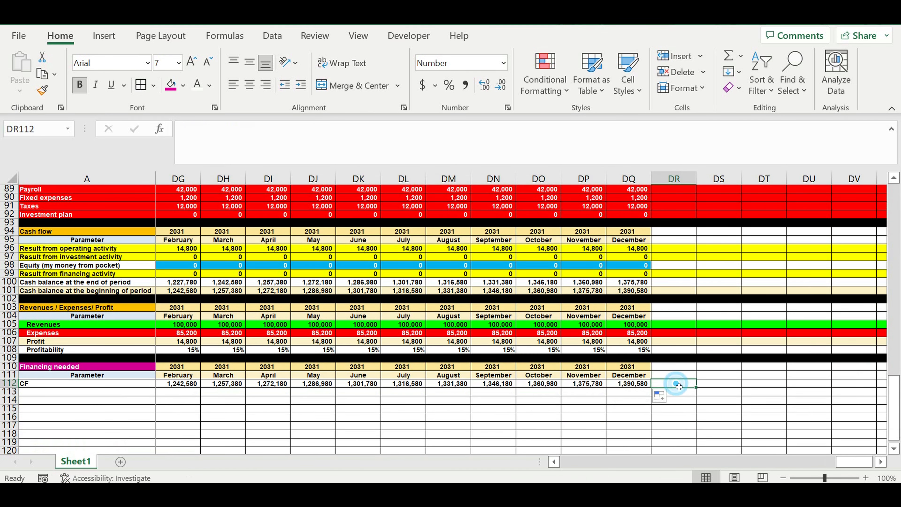
{"action": "type", "text": "="}
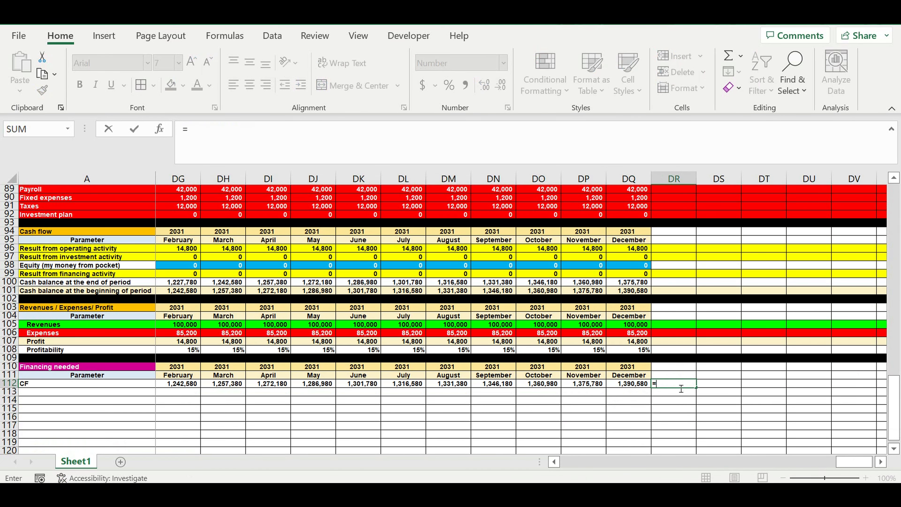
{"action": "type", "text": "min"}
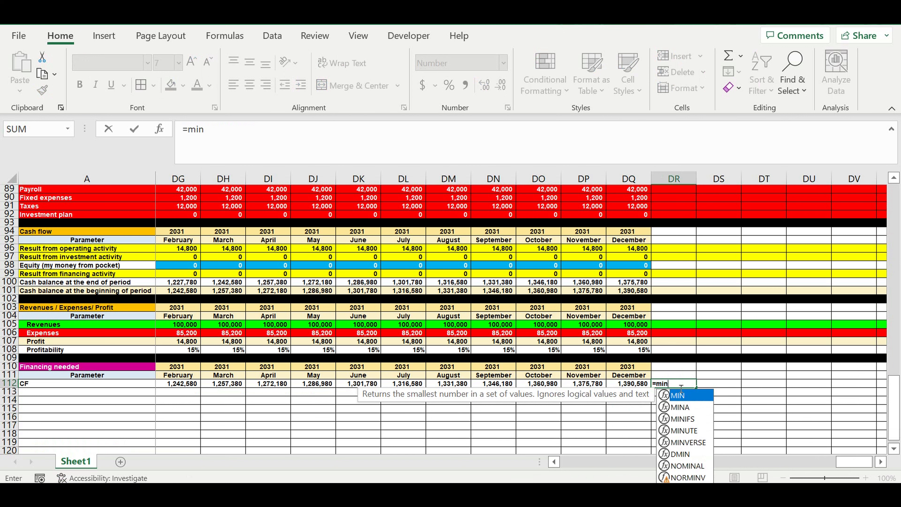
{"action": "type", "text": "("}
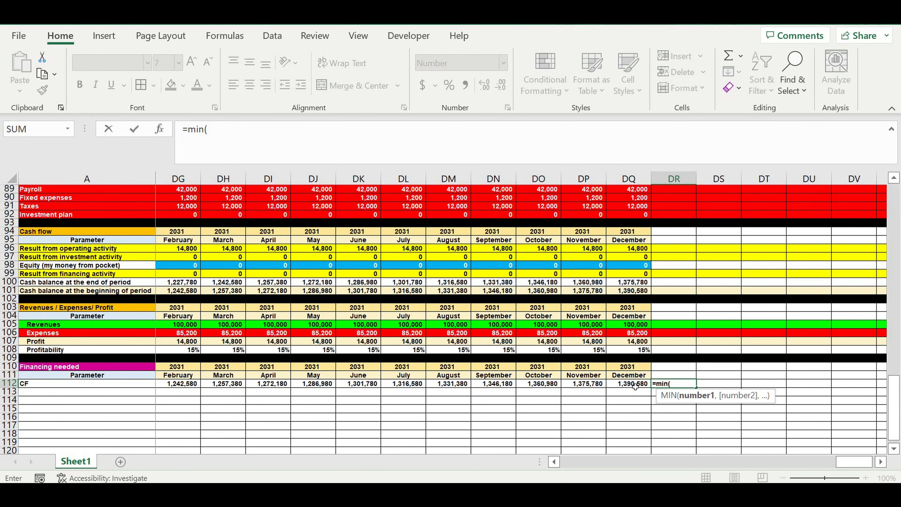
{"action": "left_click_drag", "start_coordinate": [635, 386], "coordinate": [183, 385]}
{"action": "left_click", "coordinate": [280, 128]}
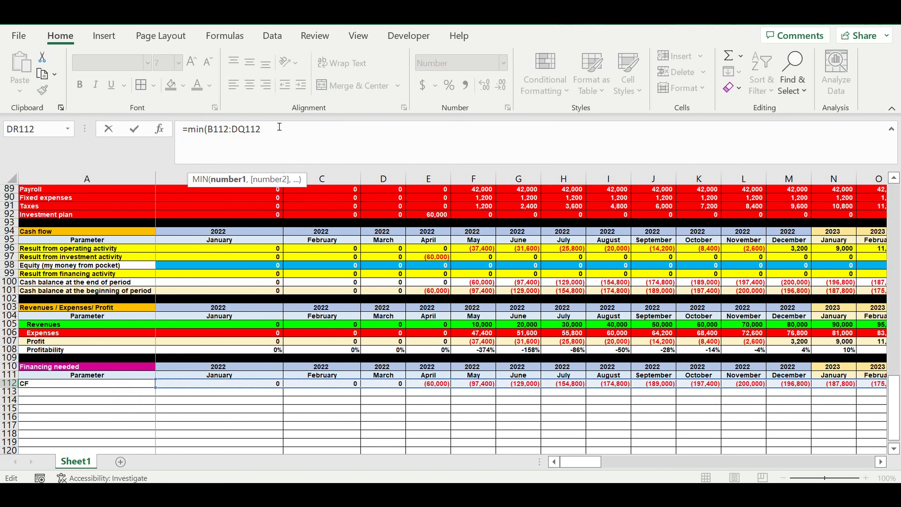
{"action": "type", "text": ")"}
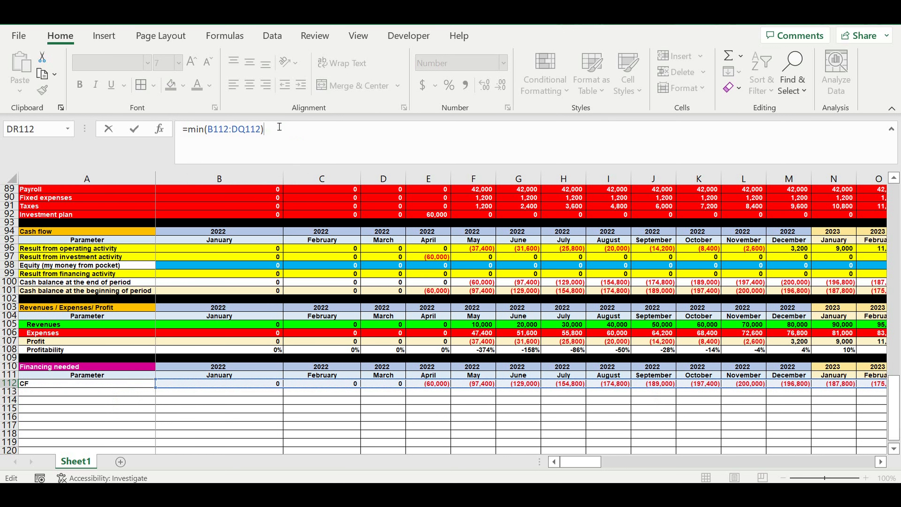
{"action": "key", "text": "Return"}
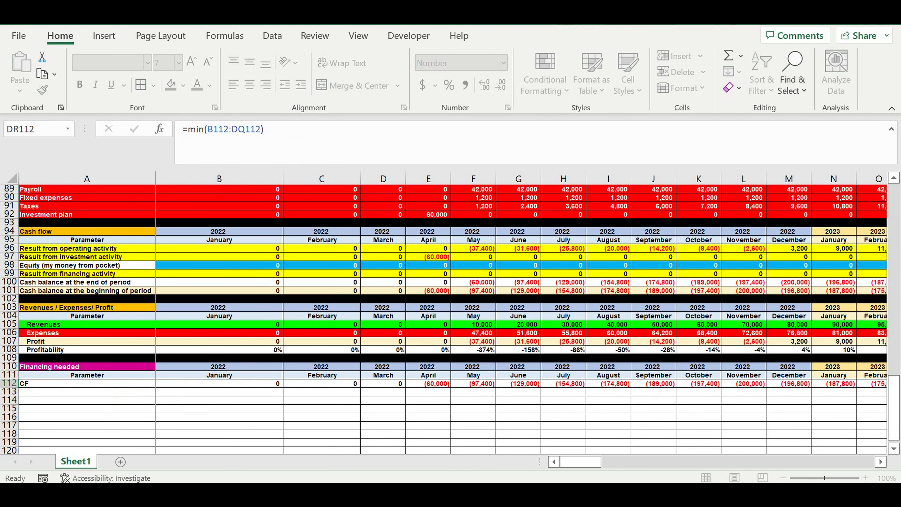
{"action": "left_click", "coordinate": [866, 383]}
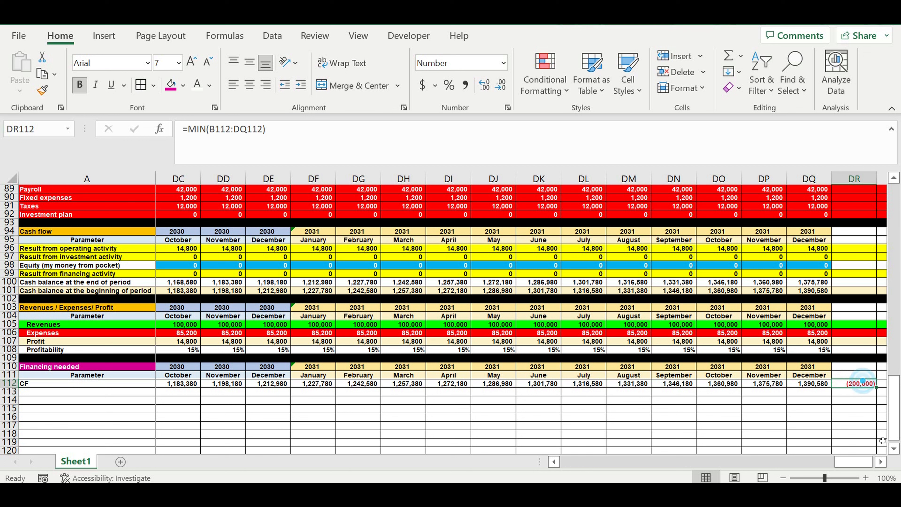
Step: Link the January 2022 equity cell B98 to the financing requirement with the formula =-DR112
{"action": "left_click_drag", "start_coordinate": [778, 476], "coordinate": [578, 471]}
{"action": "left_click", "coordinate": [266, 268]}
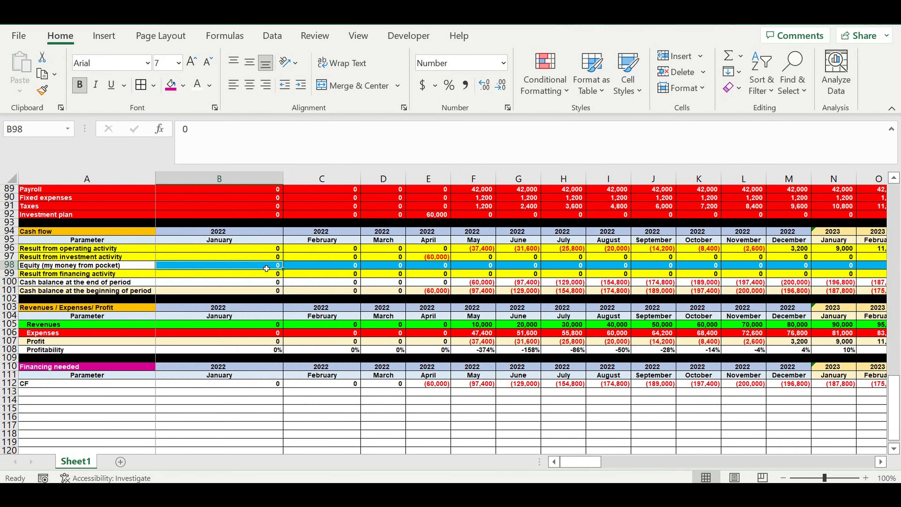
{"action": "type", "text": "=1"}
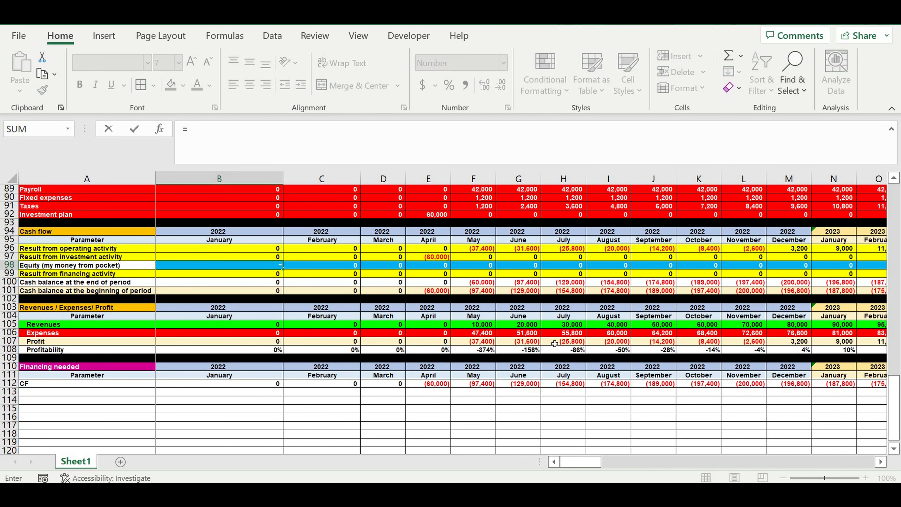
{"action": "left_click_drag", "start_coordinate": [581, 462], "coordinate": [884, 478]}
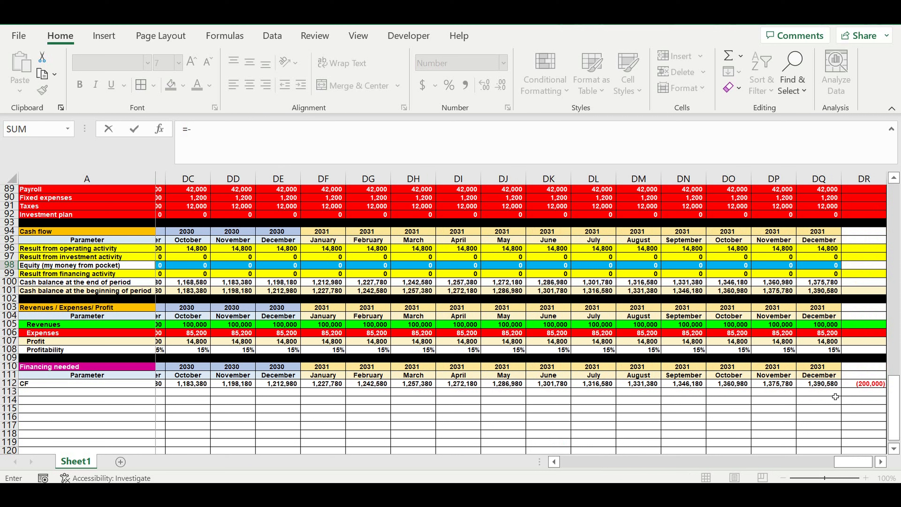
{"action": "left_click", "coordinate": [865, 387]}
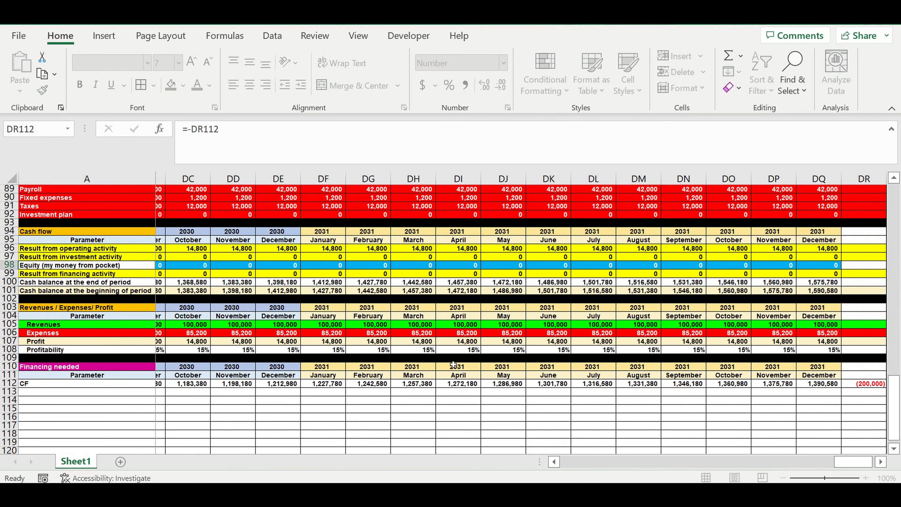
{"action": "key", "text": "Escape"}
Step: Examine how the equity in B98, the April investment and the monthly operating results affect the 2022 cash balances in row 101
{"action": "scroll", "coordinate": [483, 348], "scroll_direction": "up", "scroll_amount": 2}
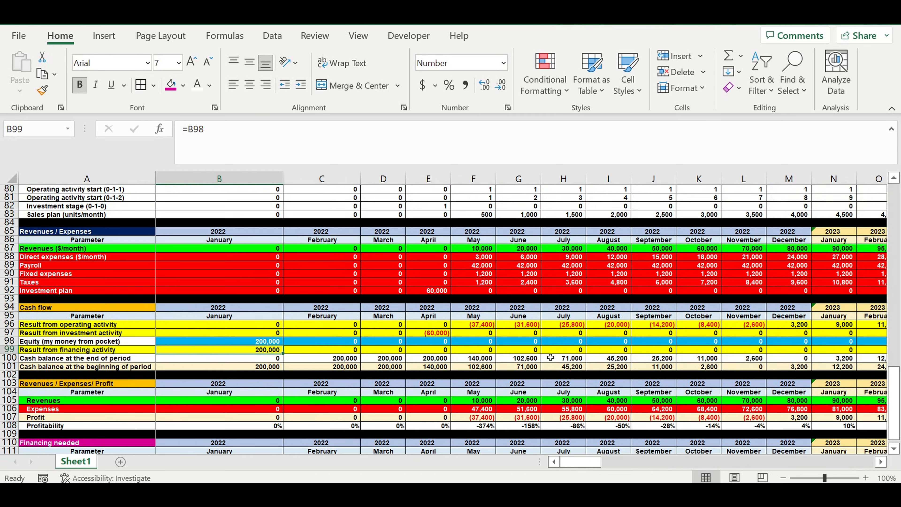
{"action": "left_click", "coordinate": [751, 368]}
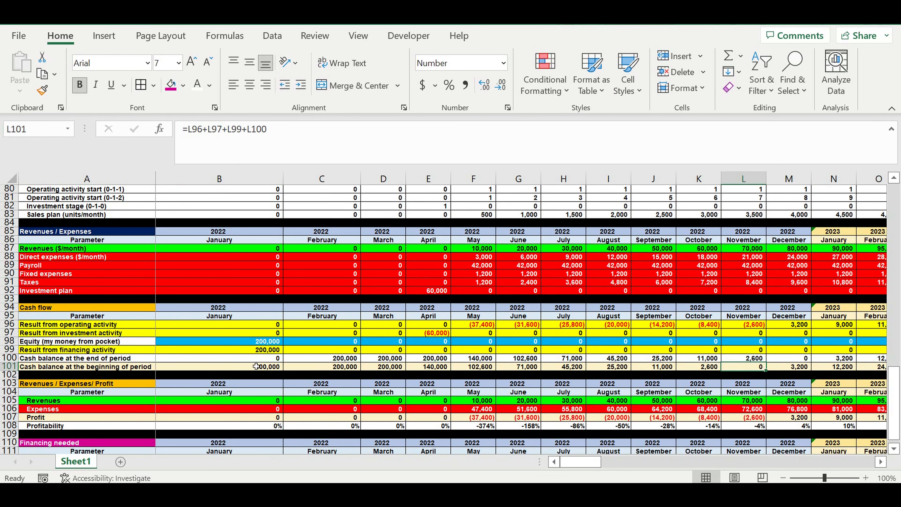
{"action": "left_click", "coordinate": [258, 342]}
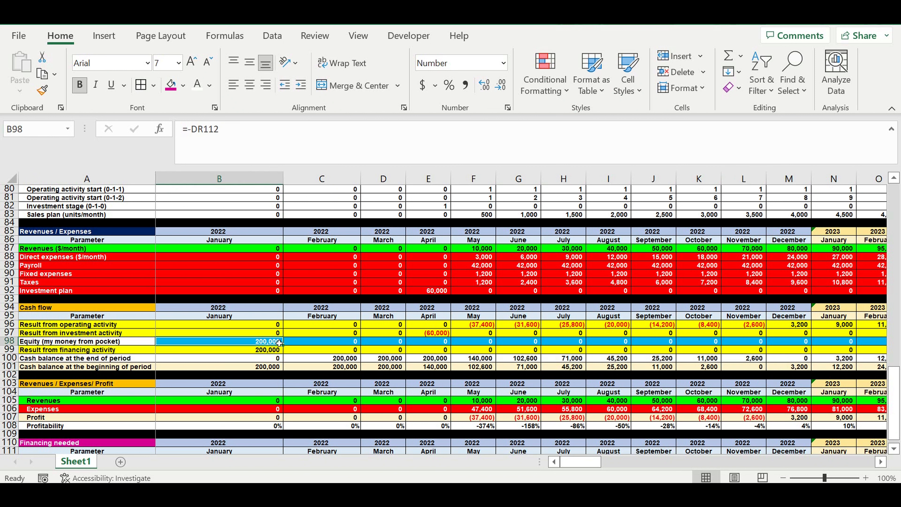
{"action": "left_click", "coordinate": [269, 369]}
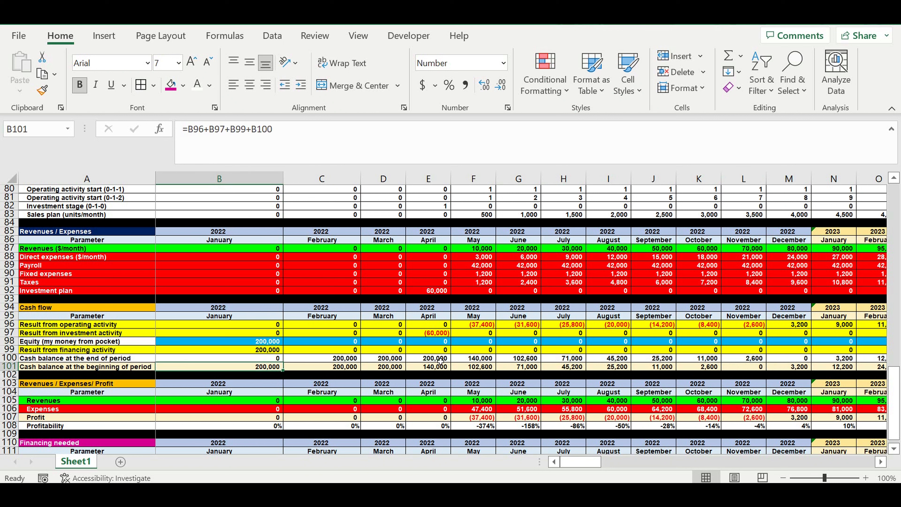
{"action": "left_click", "coordinate": [439, 336]}
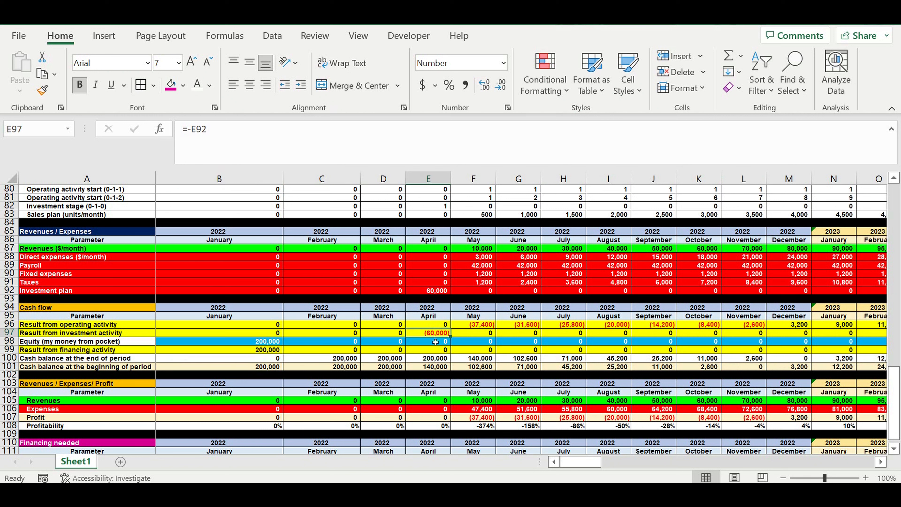
{"action": "left_click", "coordinate": [487, 327]}
{"action": "key", "text": "Right"}
{"action": "key", "text": "Right"}
{"action": "left_click_drag", "start_coordinate": [479, 368], "coordinate": [728, 371]}
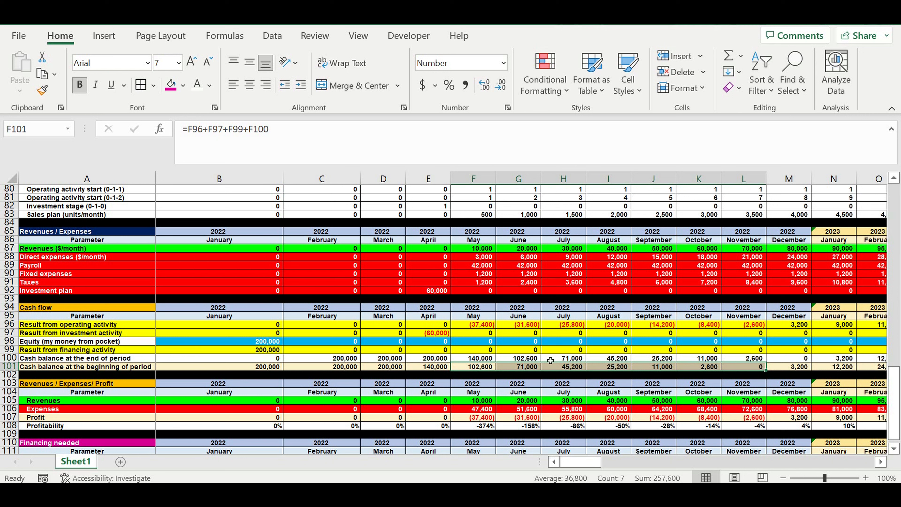
{"action": "left_click", "coordinate": [611, 368]}
{"action": "left_click", "coordinate": [697, 368]}
{"action": "left_click", "coordinate": [745, 368]}
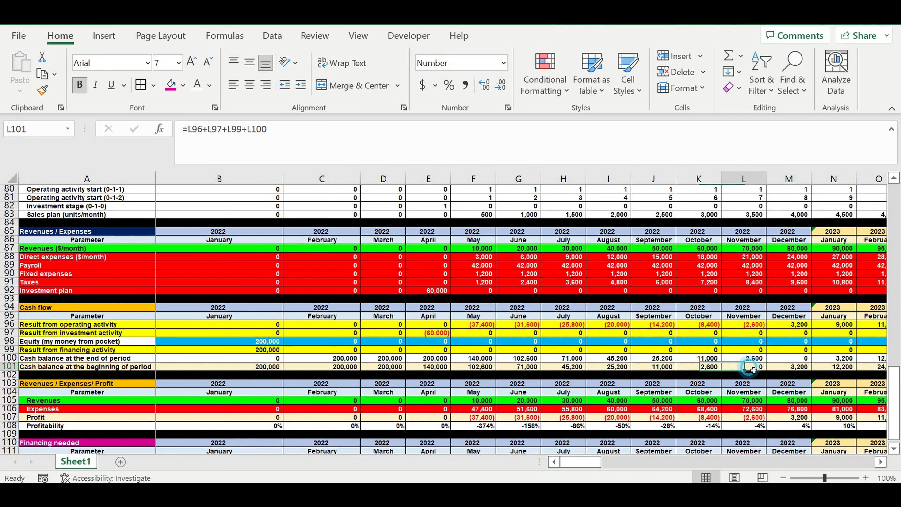
{"action": "left_click", "coordinate": [804, 325]}
{"action": "left_click", "coordinate": [804, 367]}
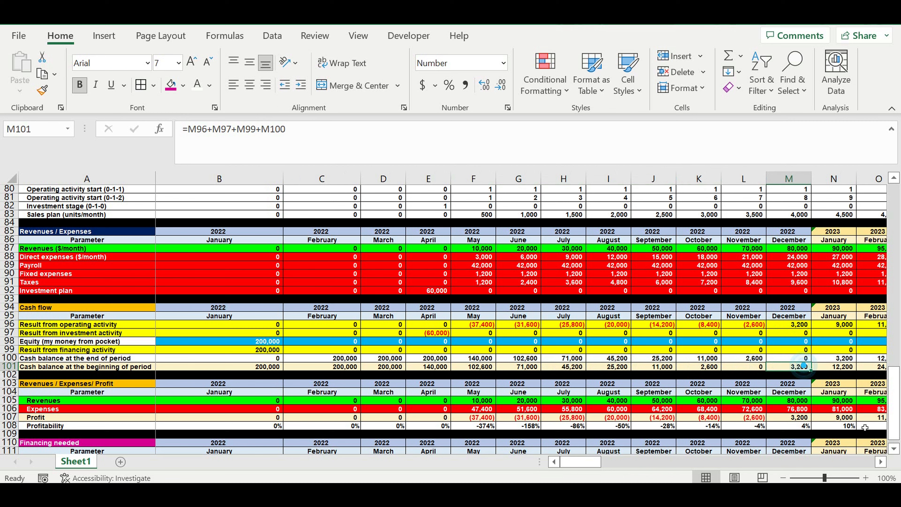
Step: Review the monthly cash balances in row 101 from January to September 2023 and recheck the equity formula in B98
{"action": "left_click", "coordinate": [880, 461]}
{"action": "left_click", "coordinate": [880, 461]}
{"action": "left_click", "coordinate": [881, 462]}
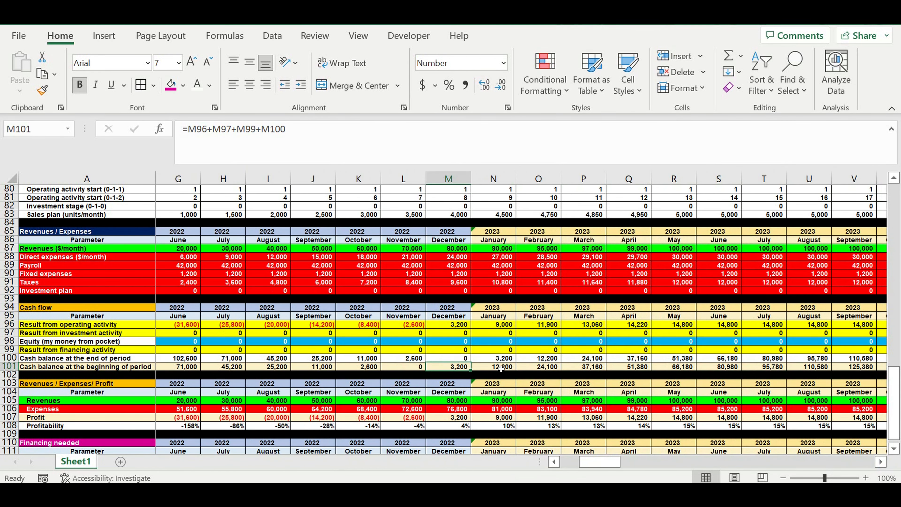
{"action": "left_click", "coordinate": [501, 367]}
{"action": "left_click", "coordinate": [555, 368]}
{"action": "left_click", "coordinate": [596, 367]}
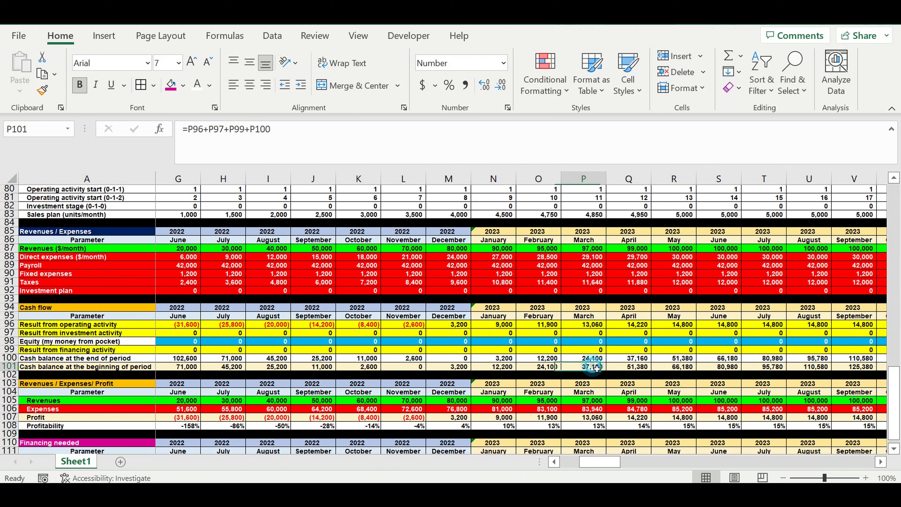
{"action": "left_click", "coordinate": [648, 367]}
{"action": "left_click", "coordinate": [694, 367]}
{"action": "left_click", "coordinate": [731, 368]}
{"action": "left_click", "coordinate": [773, 367]}
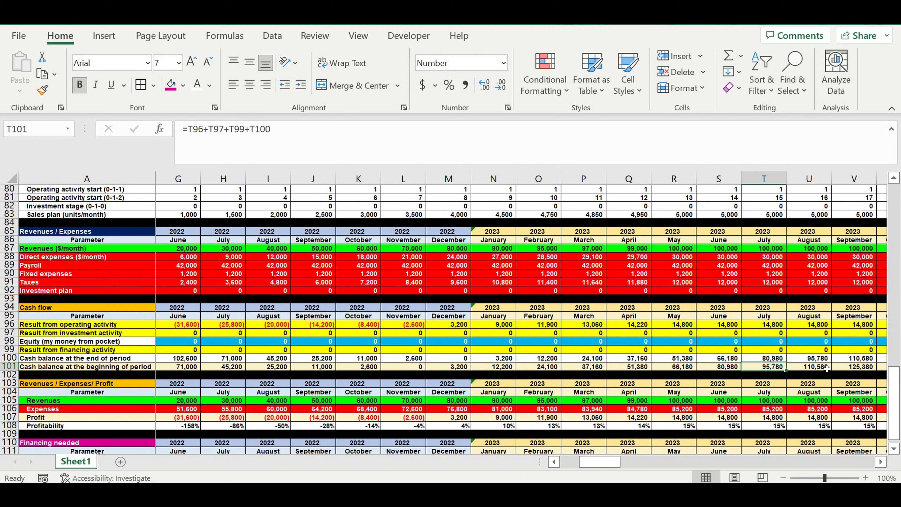
{"action": "left_click", "coordinate": [827, 369]}
{"action": "left_click", "coordinate": [859, 368]}
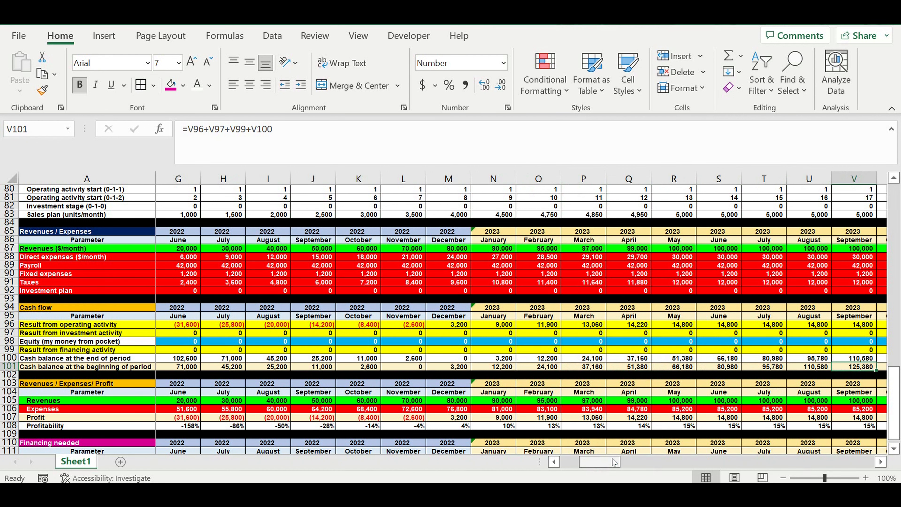
{"action": "left_click_drag", "start_coordinate": [613, 468], "coordinate": [594, 468]}
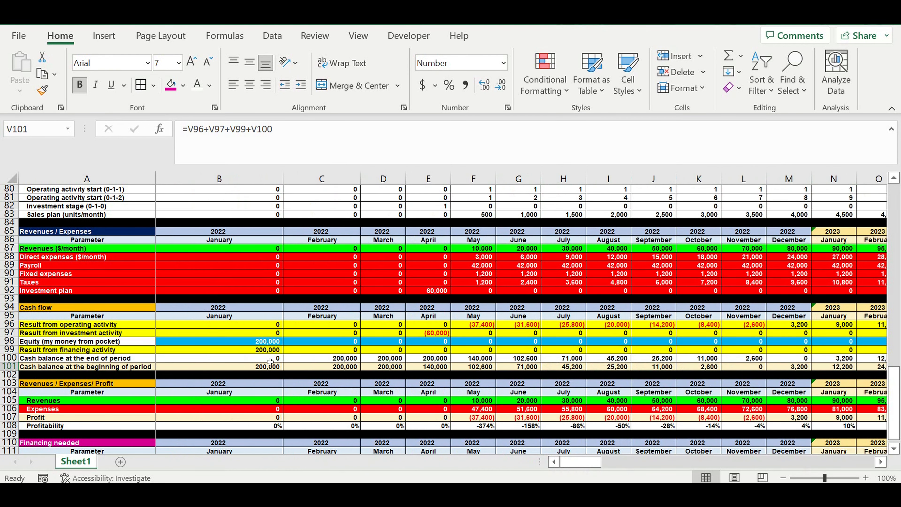
{"action": "left_click", "coordinate": [249, 342]}
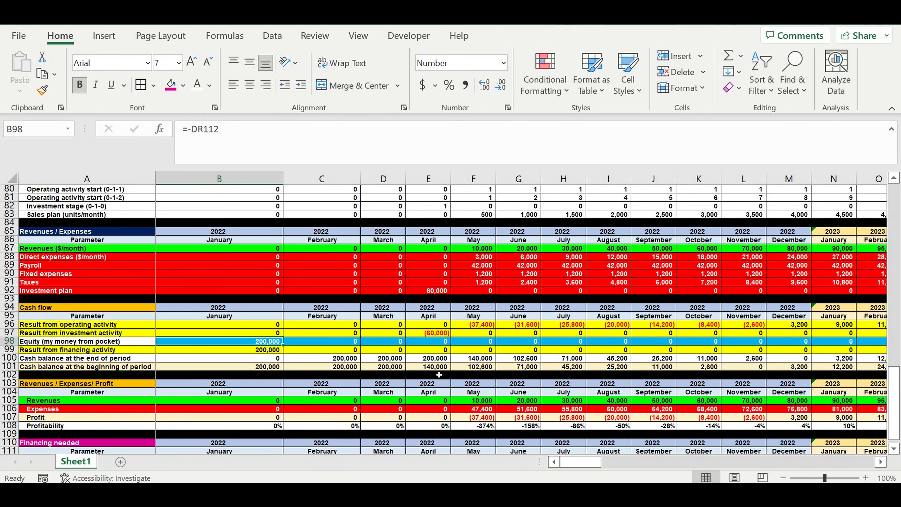
{"action": "scroll", "coordinate": [439, 375], "scroll_direction": "down", "scroll_amount": 1}
{"action": "left_click", "coordinate": [583, 377]}
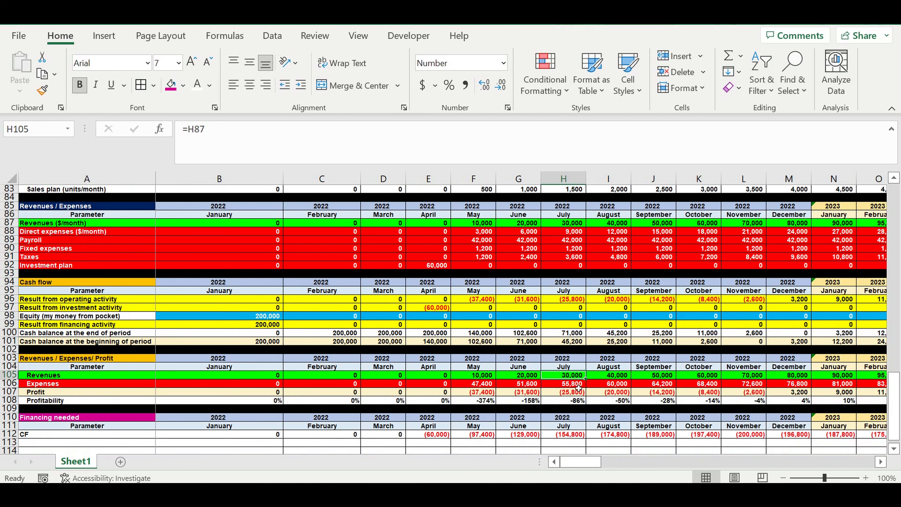
Step: Review the July 2022 expenses formula in H106 and the January 2023 profitability formula in N108
{"action": "left_click", "coordinate": [579, 387]}
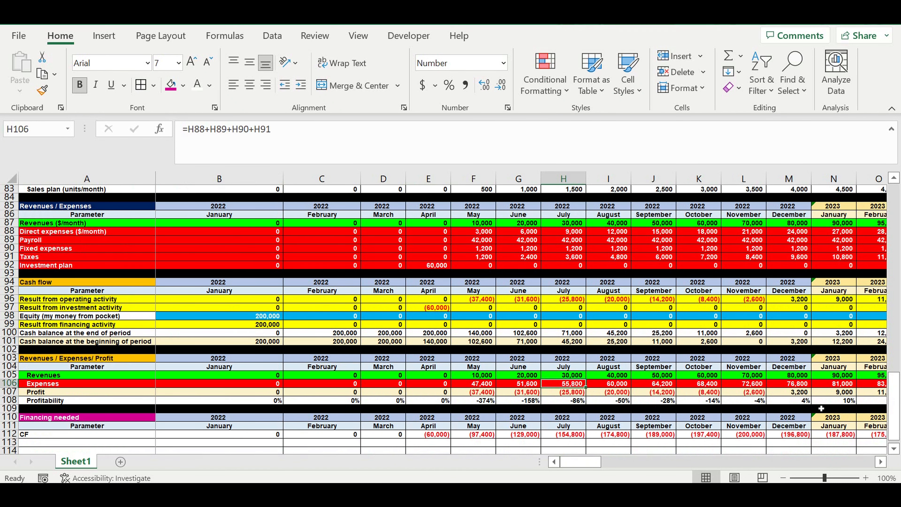
{"action": "left_click", "coordinate": [850, 403]}
{"action": "left_click", "coordinate": [881, 461]}
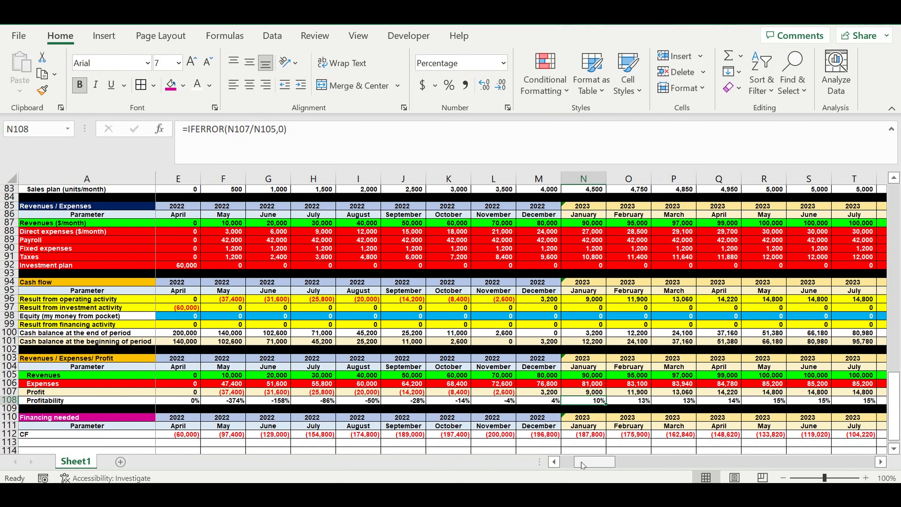
{"action": "left_click_drag", "start_coordinate": [582, 465], "coordinate": [568, 466]}
Step: Label the row below CF in the Financing needed section as PP in A113
{"action": "scroll", "coordinate": [205, 395], "scroll_direction": "down", "scroll_amount": 2}
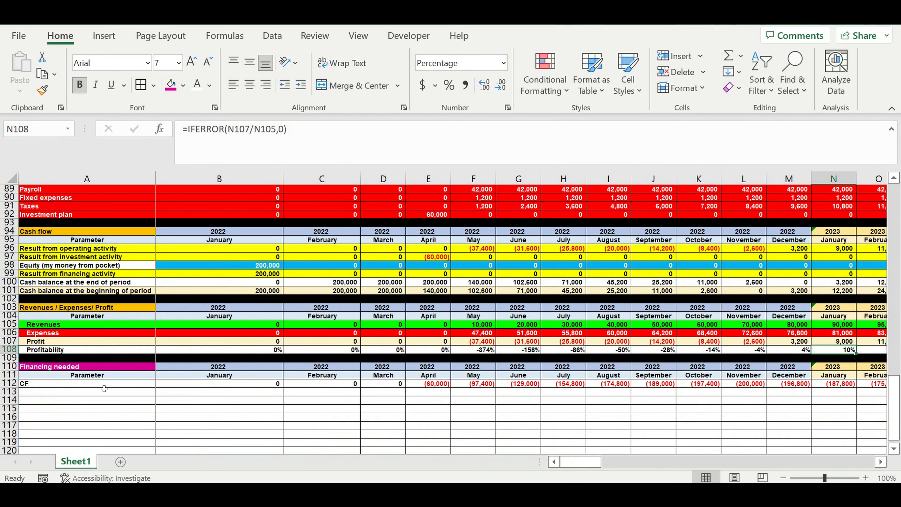
{"action": "left_click", "coordinate": [89, 395]}
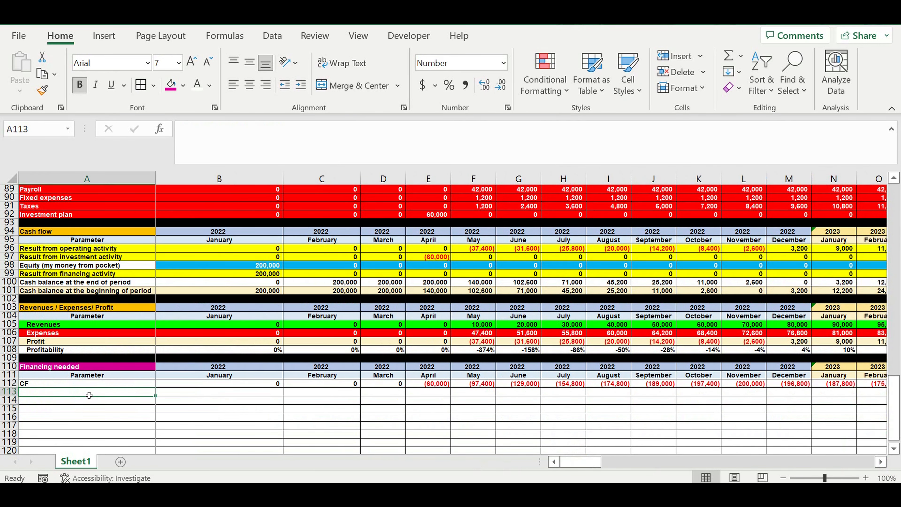
{"action": "type", "text": "PP"}
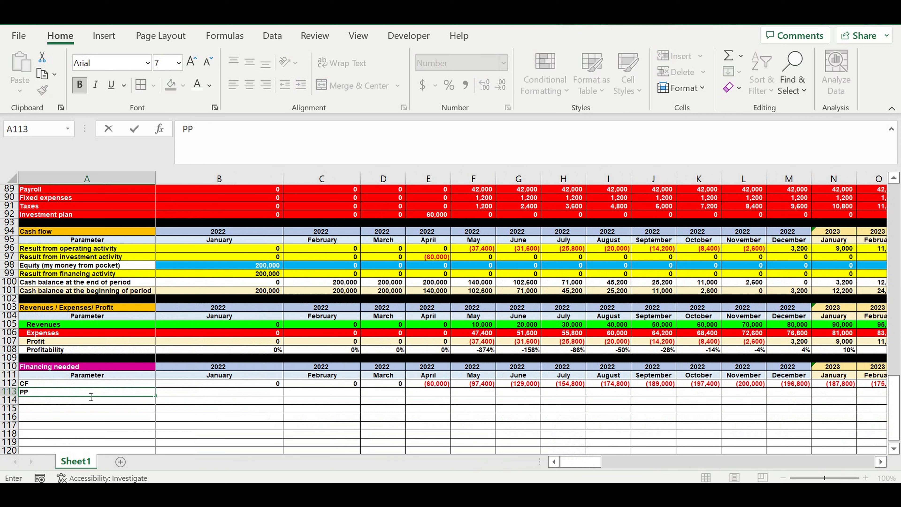
Step: Flag a negative cumulative cash flow for January 2022 in B113 with =IF(B112<0,1,0)
{"action": "left_click", "coordinate": [256, 394]}
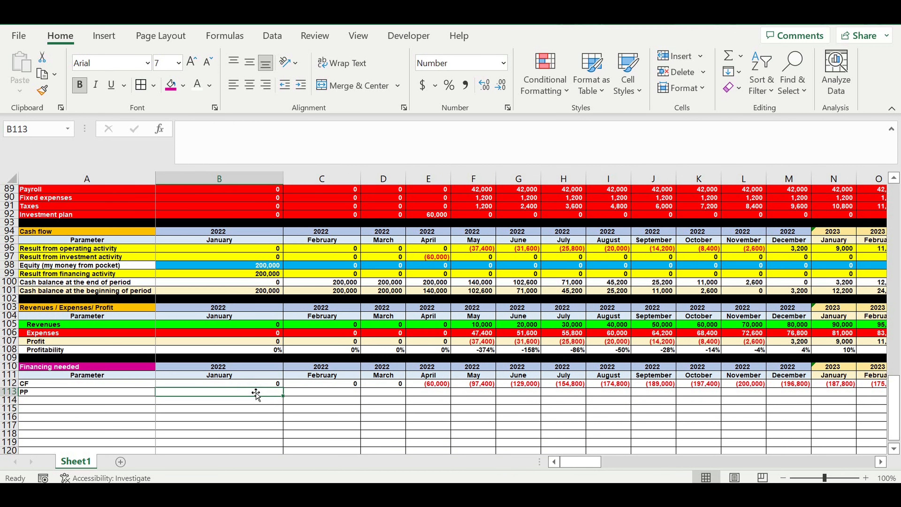
{"action": "type", "text": "=if"}
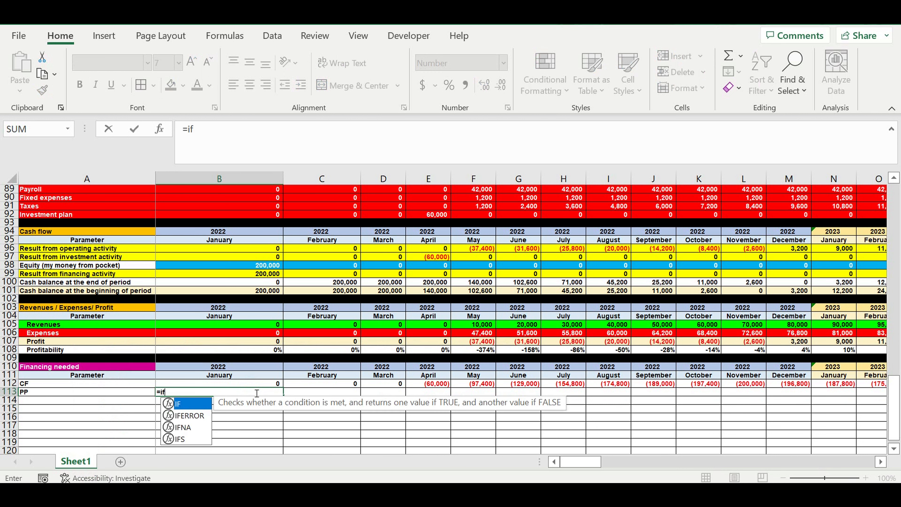
{"action": "type", "text": "("}
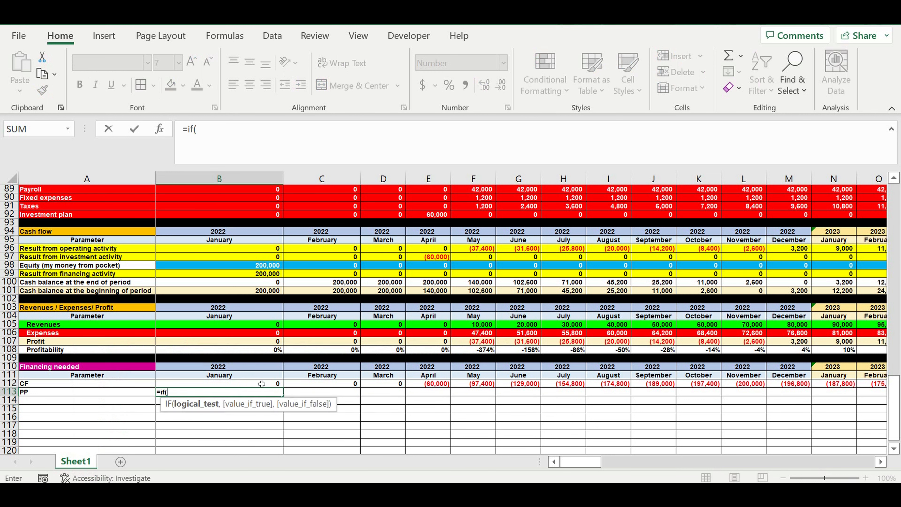
{"action": "left_click", "coordinate": [256, 385]}
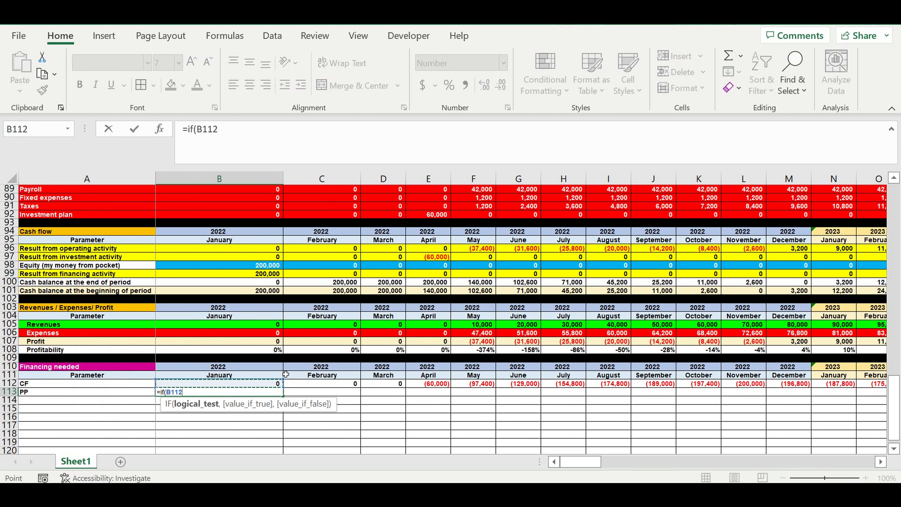
{"action": "type", "text": "<0,1,0"}
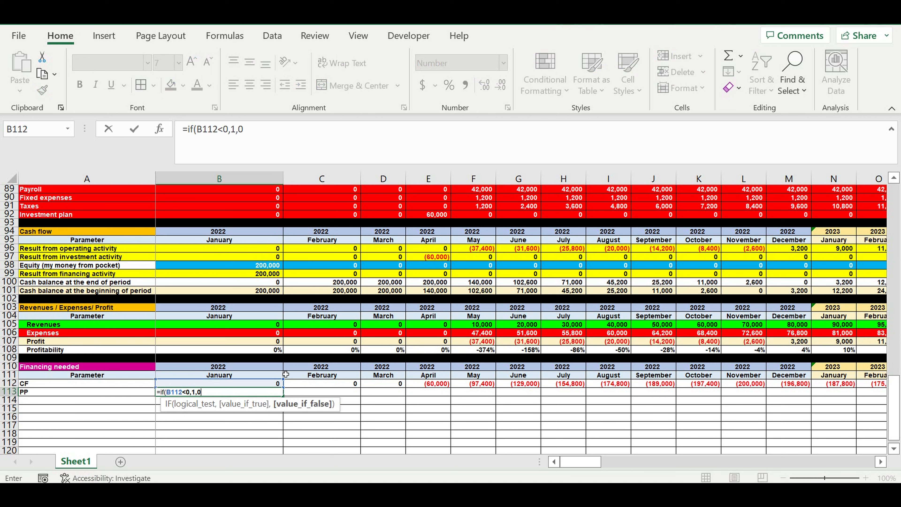
{"action": "type", "text": ")"}
{"action": "key", "text": "Return"}
Step: Copy the B113 formula across the PP row through December 2031 in DQ113
{"action": "left_click", "coordinate": [256, 389]}
{"action": "left_click_drag", "start_coordinate": [280, 401], "coordinate": [816, 396]}
{"action": "left_click", "coordinate": [541, 411]}
{"action": "left_click", "coordinate": [540, 391]}
{"action": "left_click_drag", "start_coordinate": [561, 395], "coordinate": [676, 396]}
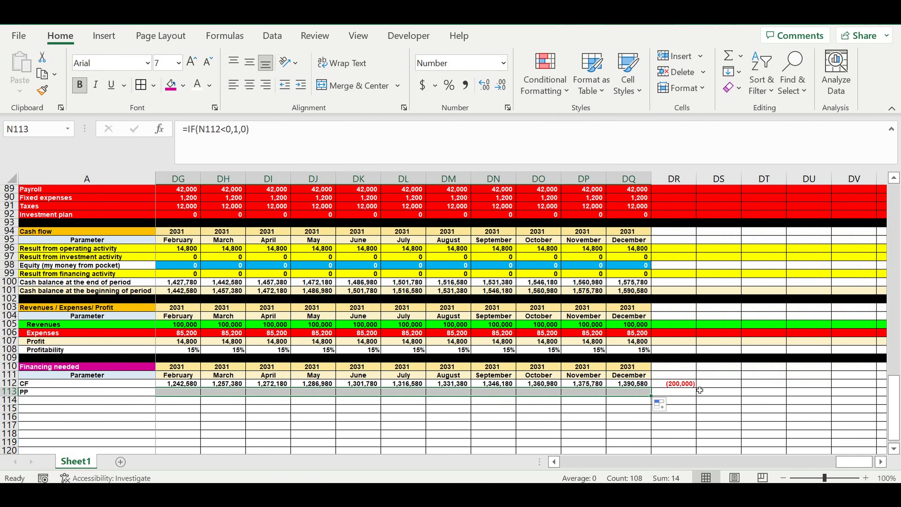
Step: Total the PP row in DR113 with =SUM(B113:DQ113) and check the result's formula
{"action": "left_click", "coordinate": [681, 396]}
{"action": "left_click", "coordinate": [725, 59]}
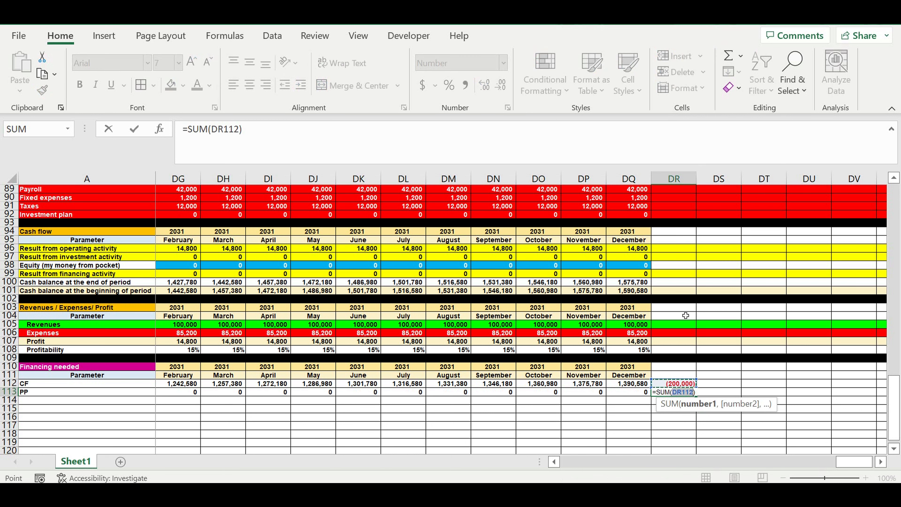
{"action": "left_click", "coordinate": [630, 392]}
{"action": "left_click_drag", "start_coordinate": [630, 392], "coordinate": [278, 389]}
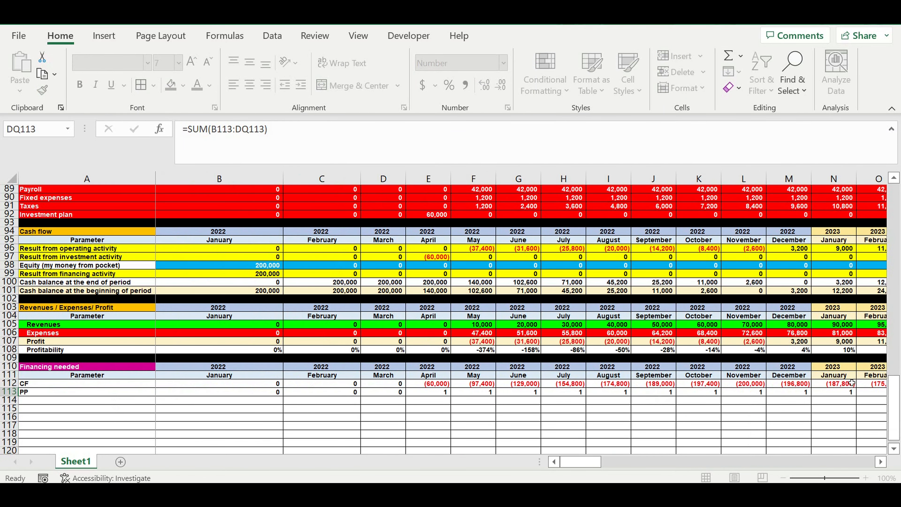
{"action": "key", "text": "Return"}
{"action": "left_click", "coordinate": [854, 392]}
{"action": "left_click", "coordinate": [855, 401]}
{"action": "left_click", "coordinate": [857, 393]}
Step: Fill row 114 with black as a separator below the PP row
{"action": "left_click_drag", "start_coordinate": [856, 463], "coordinate": [321, 478]}
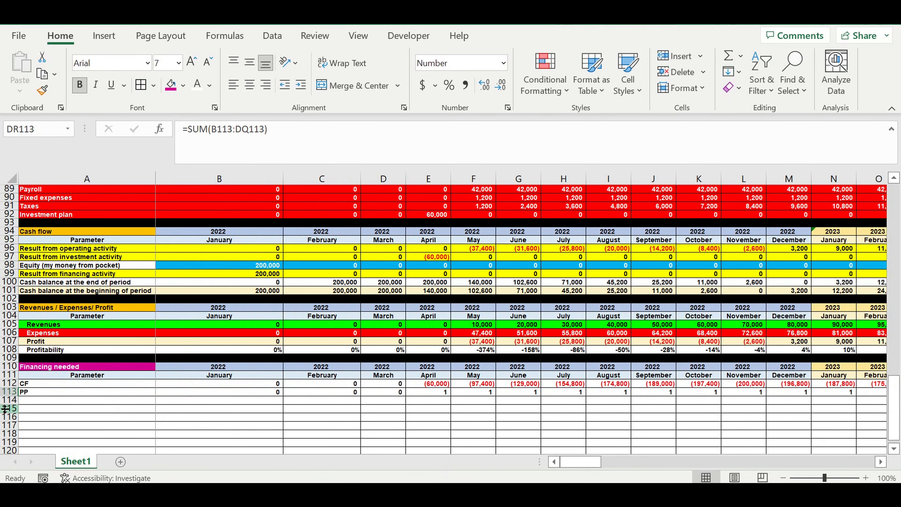
{"action": "left_click", "coordinate": [8, 400]}
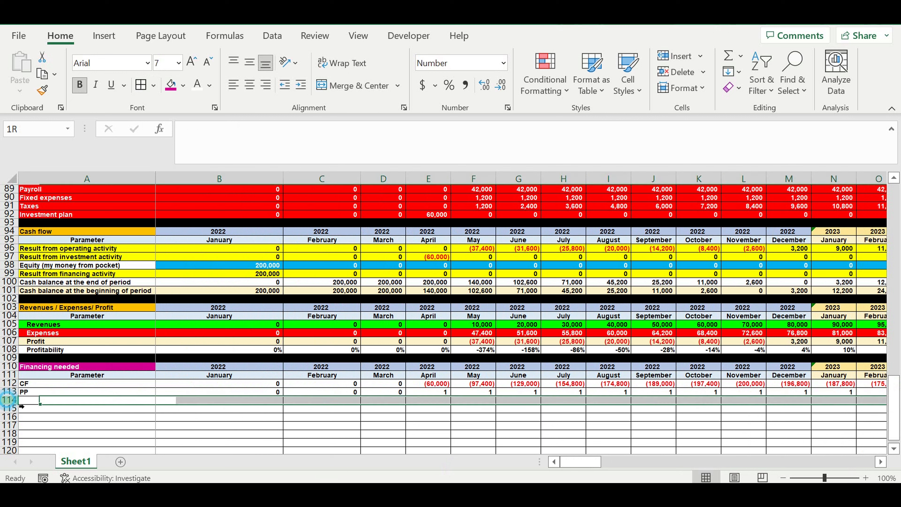
{"action": "left_click", "coordinate": [184, 84]}
{"action": "left_click", "coordinate": [183, 122]}
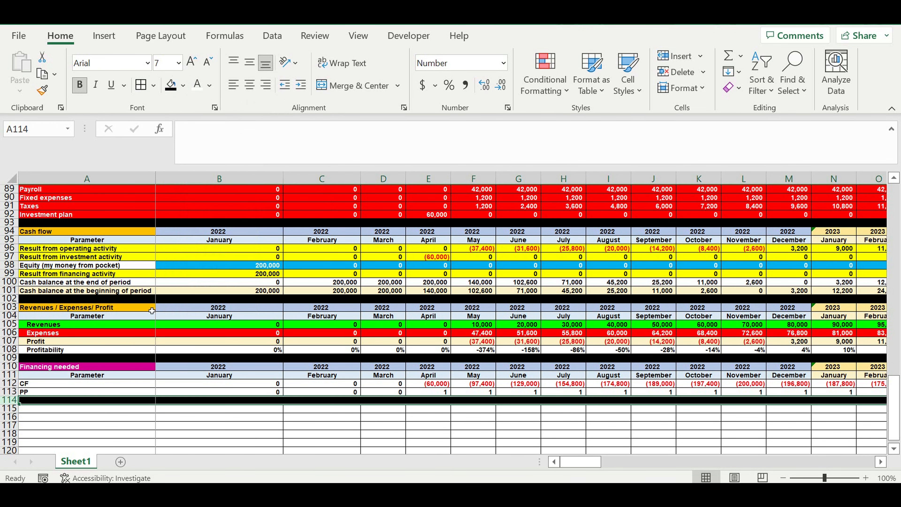
Step: Enter the label PP (months) in A115
{"action": "left_click", "coordinate": [122, 410]}
{"action": "type", "text": "PP"}
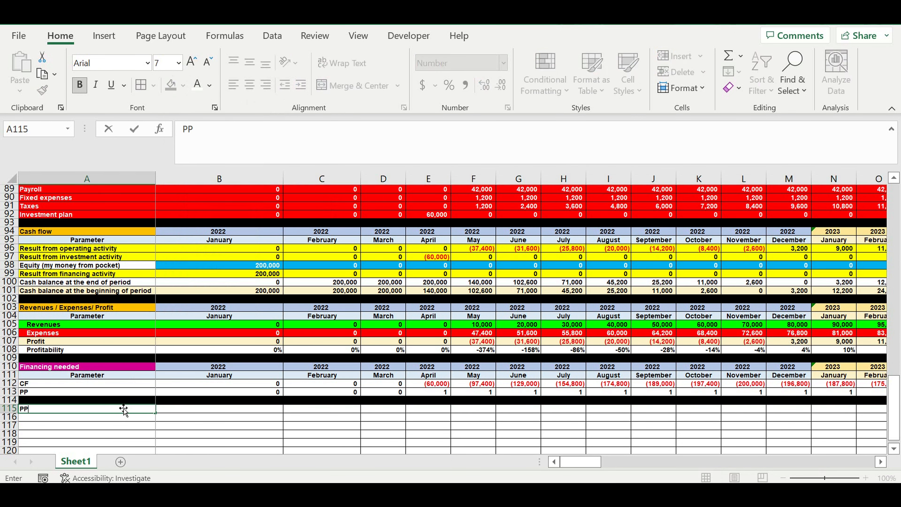
{"action": "left_click", "coordinate": [187, 411]}
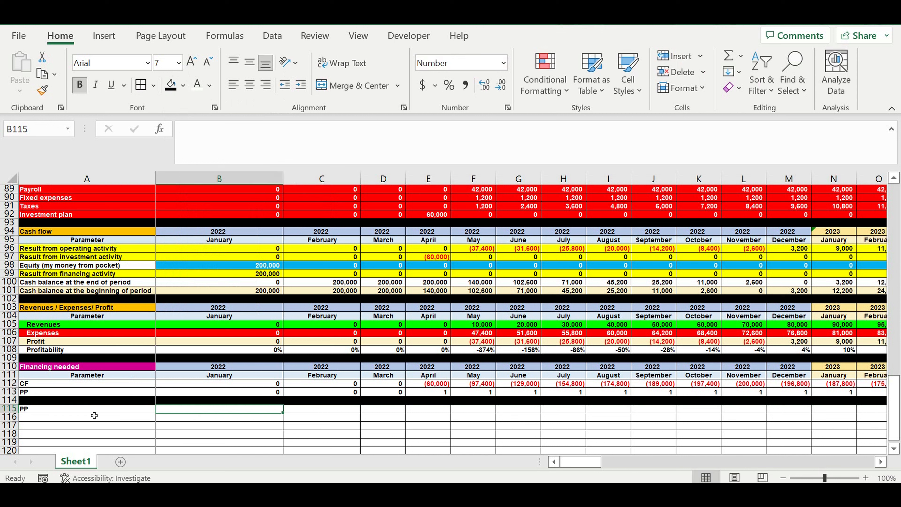
{"action": "left_click", "coordinate": [87, 410]}
{"action": "left_click", "coordinate": [223, 134]}
{"action": "type", "text": "(month"}
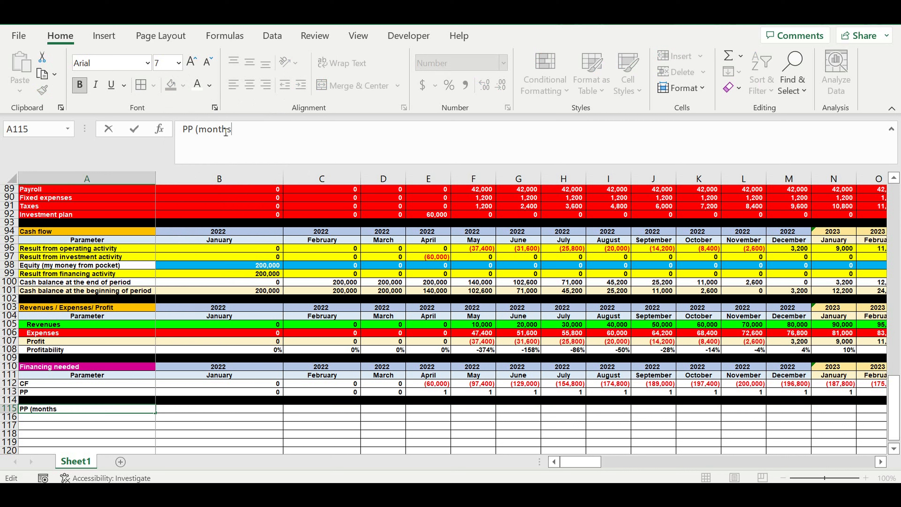
{"action": "key", "text": "Return"}
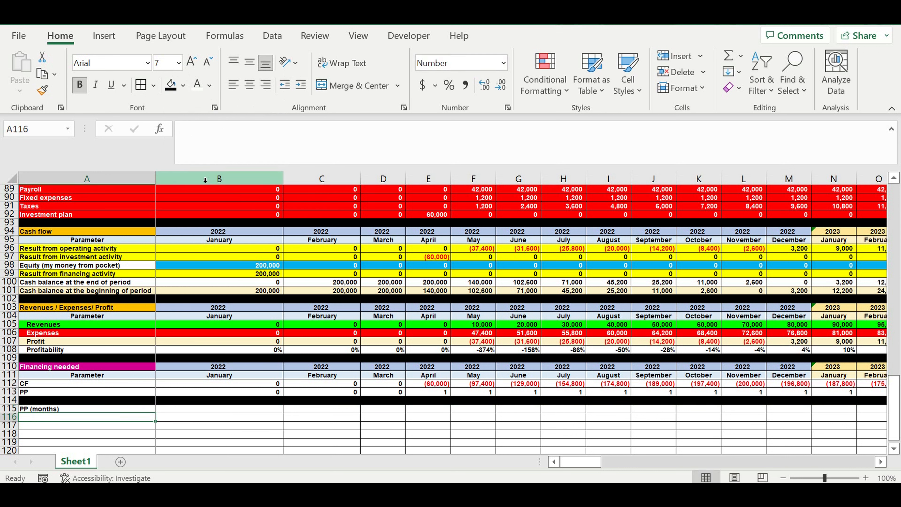
Step: Enter the label Money needed ($) in A116, with a capital M
{"action": "type", "text": "money needed"}
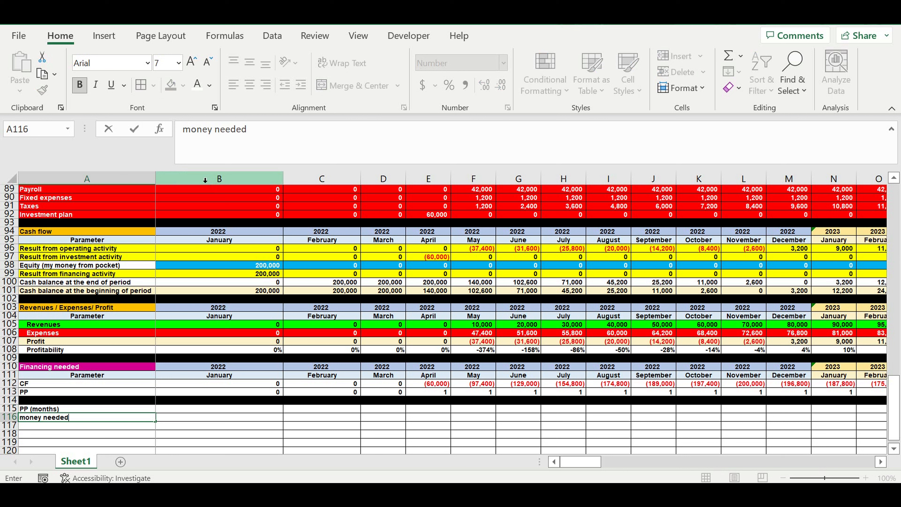
{"action": "type", "text": " (%)"}
{"action": "key", "text": "BackSpace"}
{"action": "key", "text": "BackSpace"}
{"action": "key", "text": "Return"}
{"action": "left_click", "coordinate": [54, 419]}
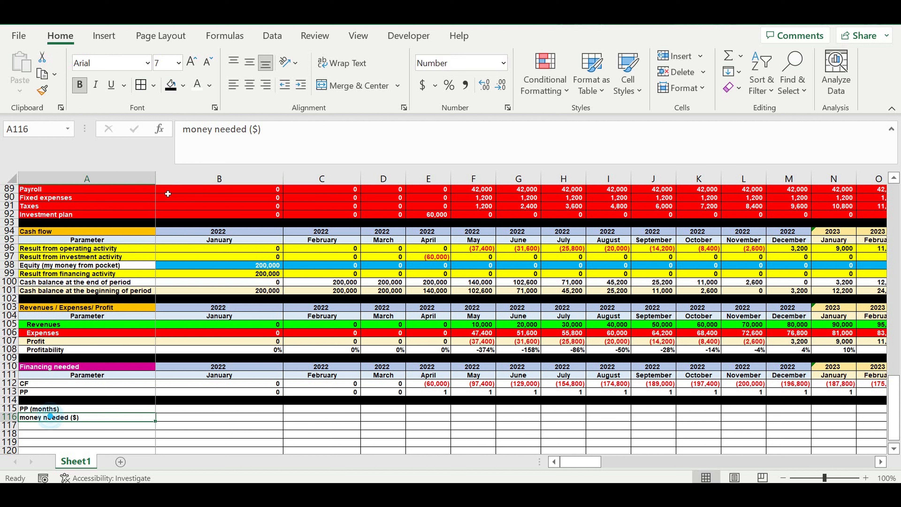
{"action": "left_click_drag", "start_coordinate": [191, 131], "coordinate": [178, 128]}
{"action": "type", "text": "M"}
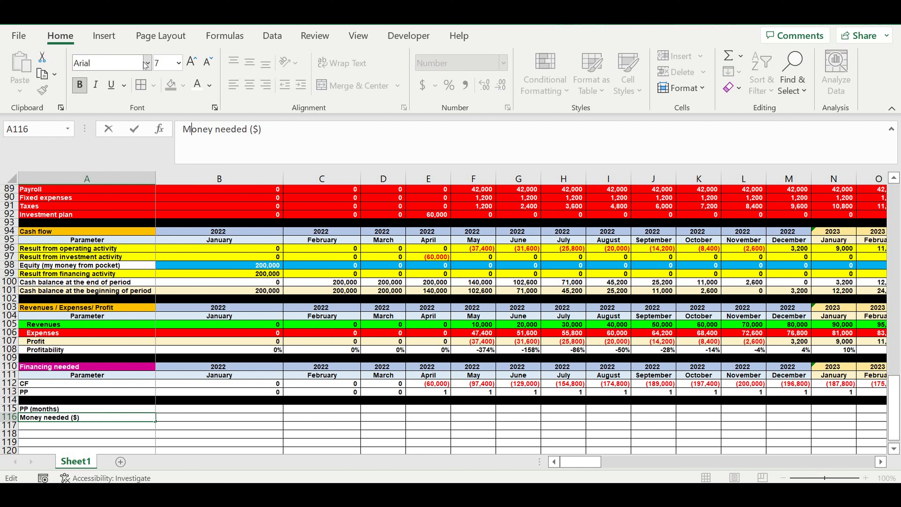
{"action": "key", "text": "Return"}
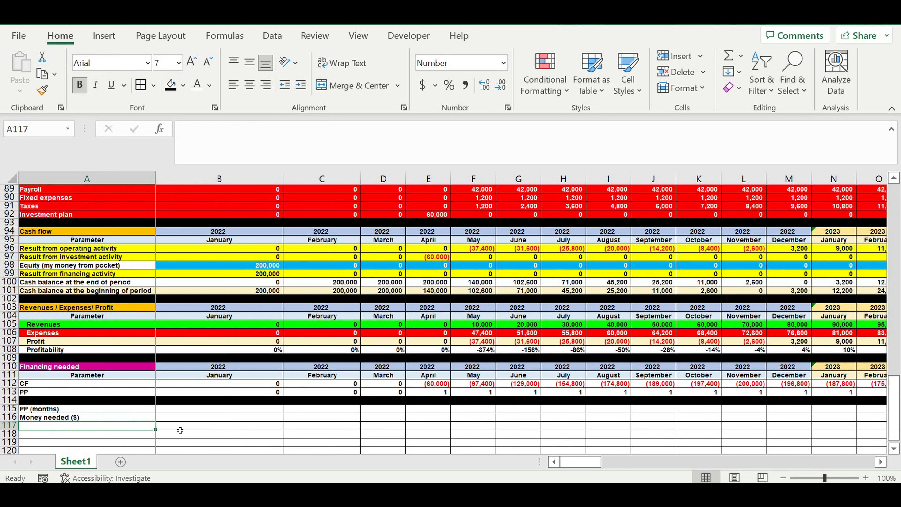
Step: Link the PP (months) cell B115 to the PP row total with =DR113
{"action": "left_click", "coordinate": [171, 409]}
{"action": "type", "text": "="}
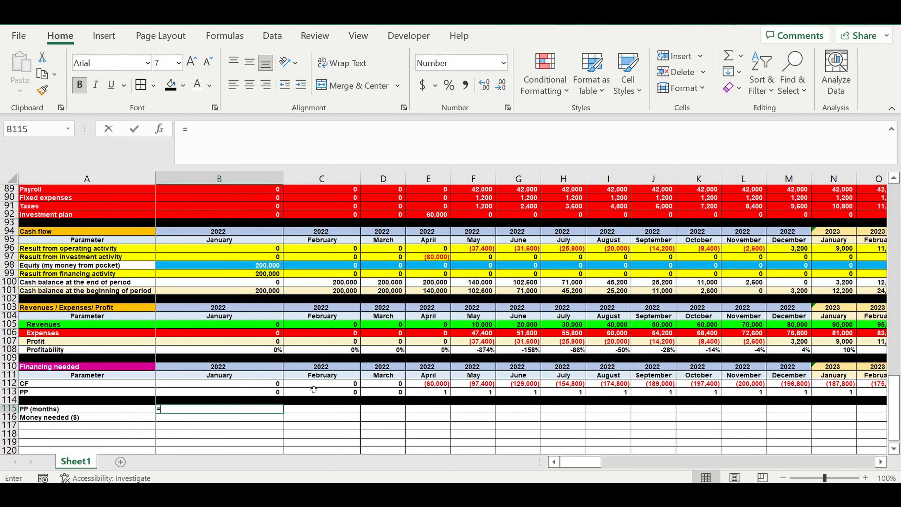
{"action": "left_click_drag", "start_coordinate": [587, 460], "coordinate": [853, 462]}
{"action": "left_click", "coordinate": [872, 392]}
{"action": "key", "text": "Return"}
Step: Link the Money needed ($) cell B116 to the January 2022 equity with =B98
{"action": "type", "text": "="}
{"action": "scroll", "coordinate": [250, 341], "scroll_direction": "up", "scroll_amount": 2}
{"action": "left_click", "coordinate": [251, 318]}
{"action": "key", "text": "Return"}
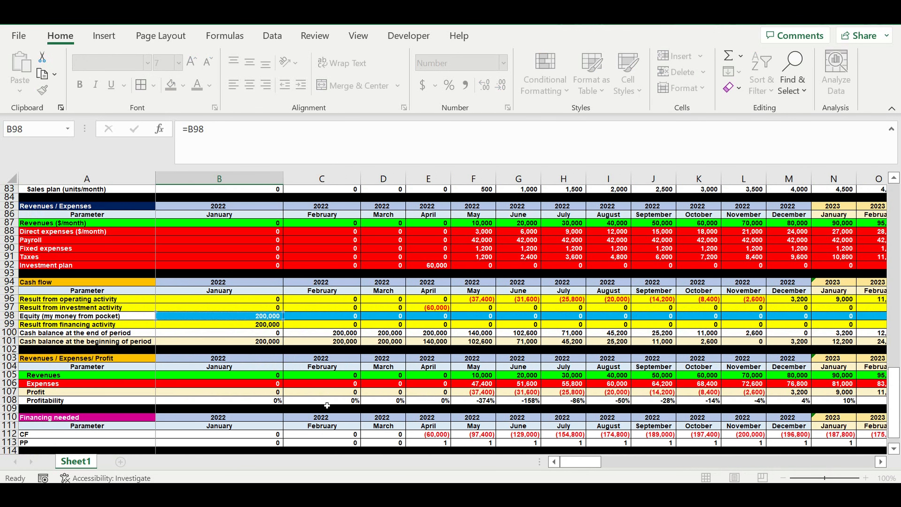
{"action": "scroll", "coordinate": [326, 405], "scroll_direction": "down", "scroll_amount": 3}
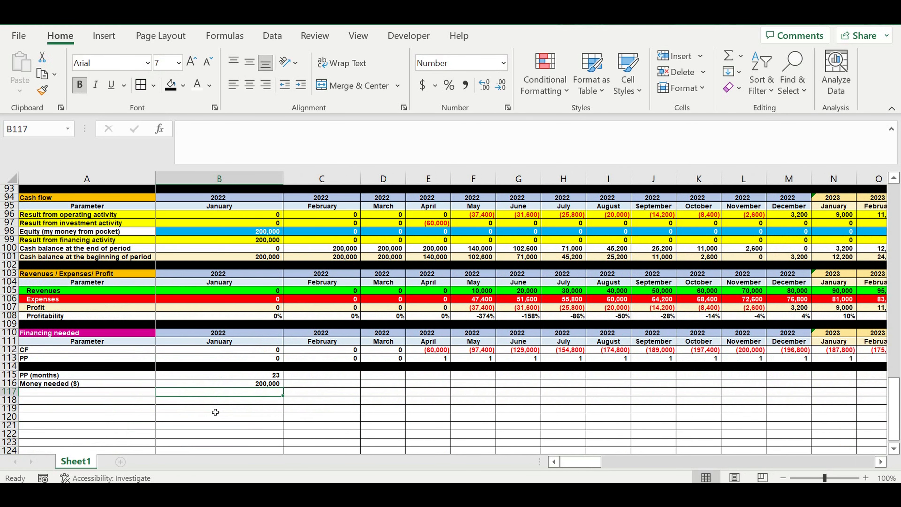
{"action": "left_click", "coordinate": [216, 411]}
Step: Fill row 117 with black as a separator below Money needed ($)
{"action": "left_click", "coordinate": [9, 391]}
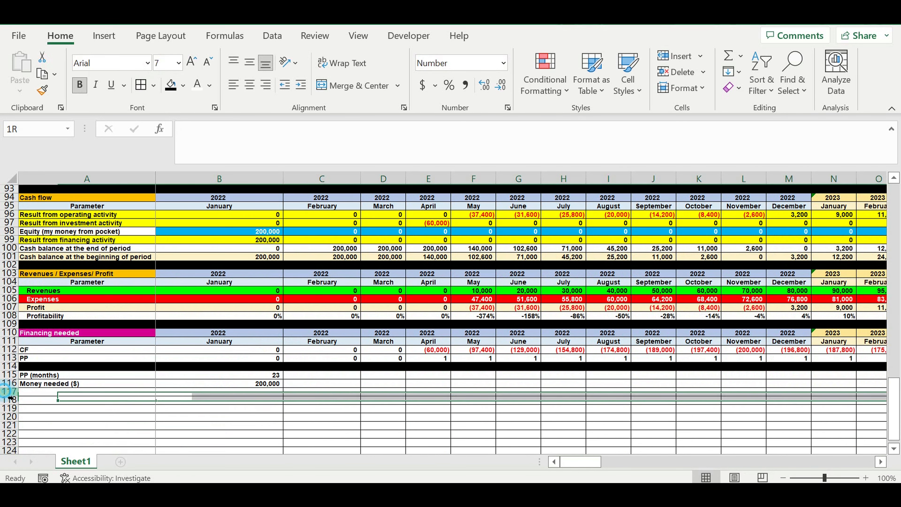
{"action": "left_click", "coordinate": [183, 85]}
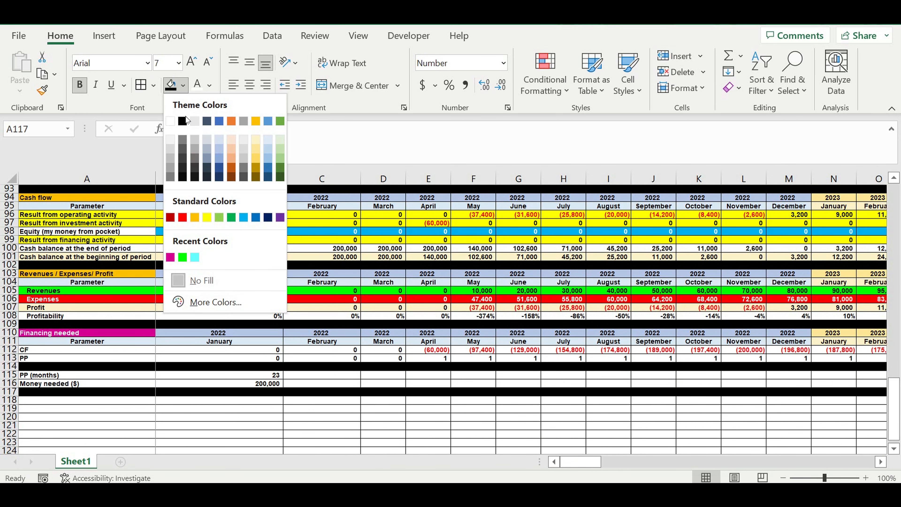
{"action": "left_click", "coordinate": [183, 123]}
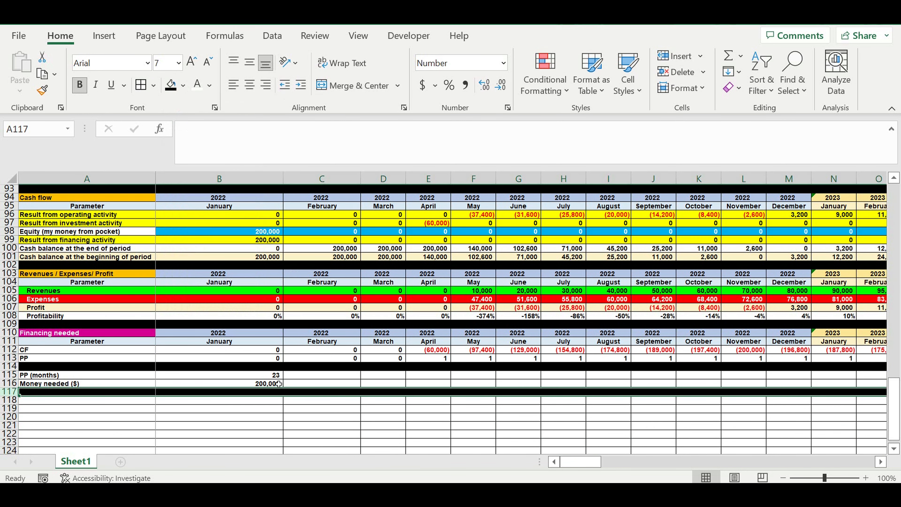
Step: Fill the PP (months) and Money needed ($) values in B115:B116 with bright green
{"action": "left_click", "coordinate": [251, 377]}
{"action": "left_click_drag", "start_coordinate": [253, 378], "coordinate": [253, 384]}
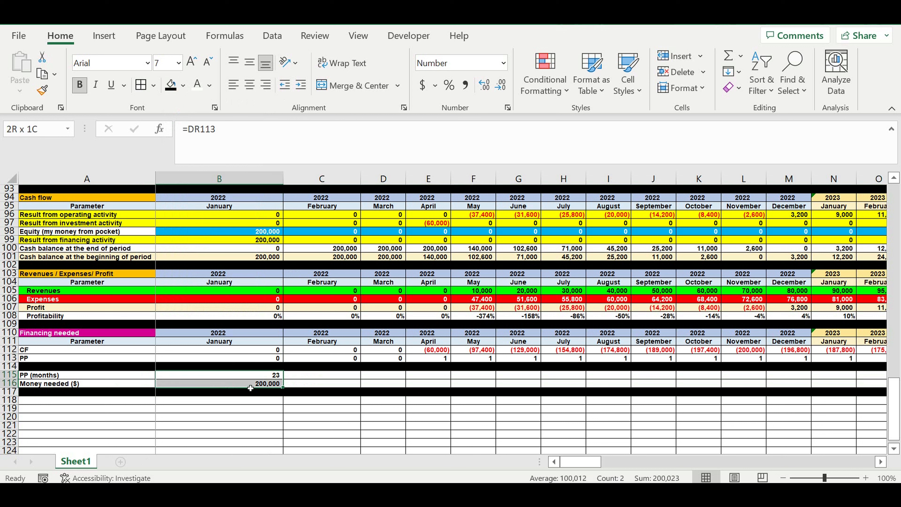
{"action": "left_click", "coordinate": [183, 85]}
{"action": "left_click", "coordinate": [183, 257]}
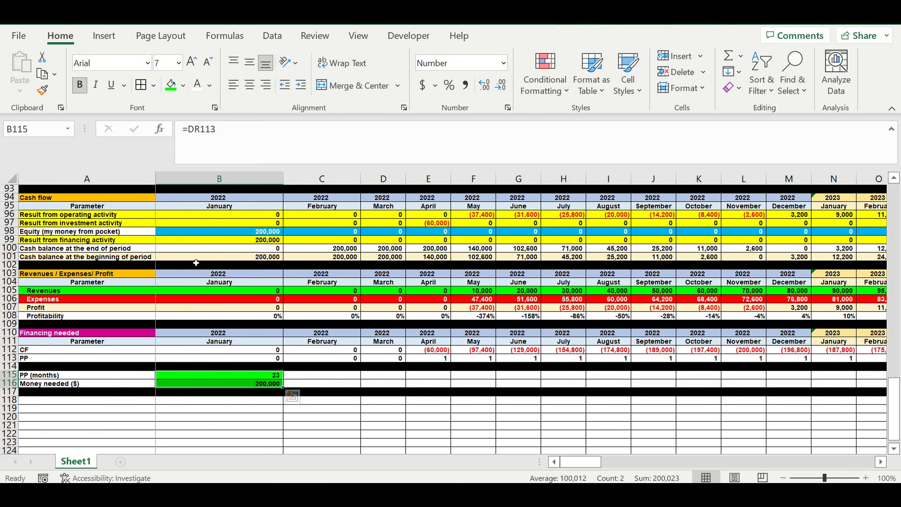
{"action": "left_click", "coordinate": [340, 417]}
{"action": "left_click_drag", "start_coordinate": [204, 378], "coordinate": [204, 384]}
{"action": "left_click", "coordinate": [192, 425]}
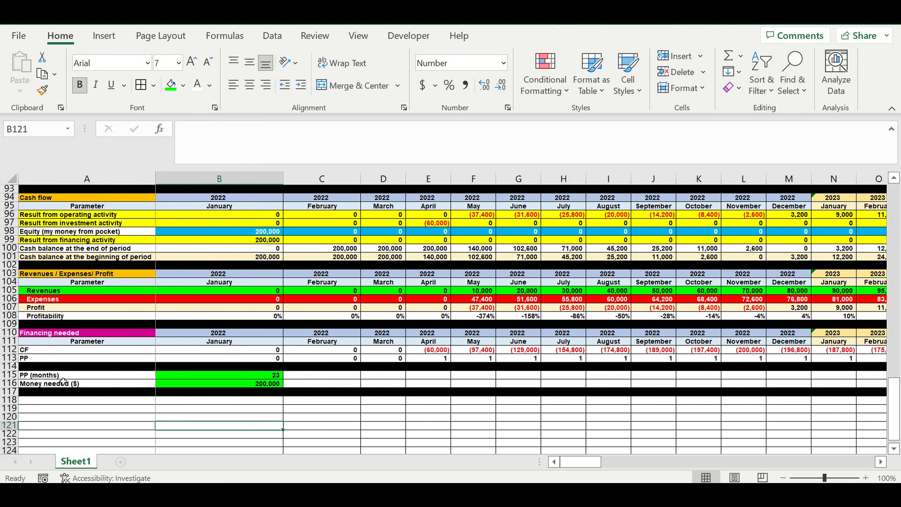
Step: Increase the indent of the labels in A115:A116 by one level
{"action": "left_click_drag", "start_coordinate": [63, 375], "coordinate": [62, 383]}
{"action": "left_click", "coordinate": [301, 85]}
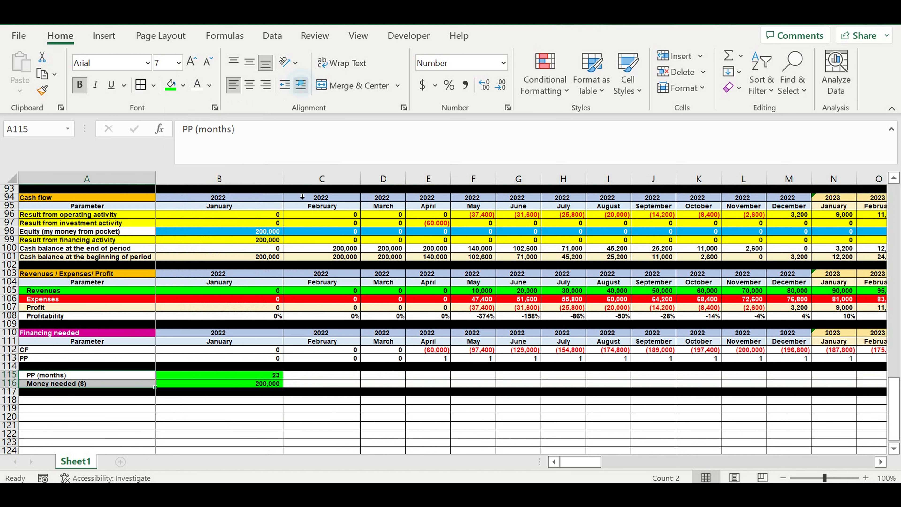
{"action": "left_click", "coordinate": [340, 336]}
Step: Copy the Financing needed header rows 110:111 and paste them starting at A118
{"action": "left_click_drag", "start_coordinate": [13, 334], "coordinate": [14, 341]}
{"action": "key", "text": "ctrl+c"}
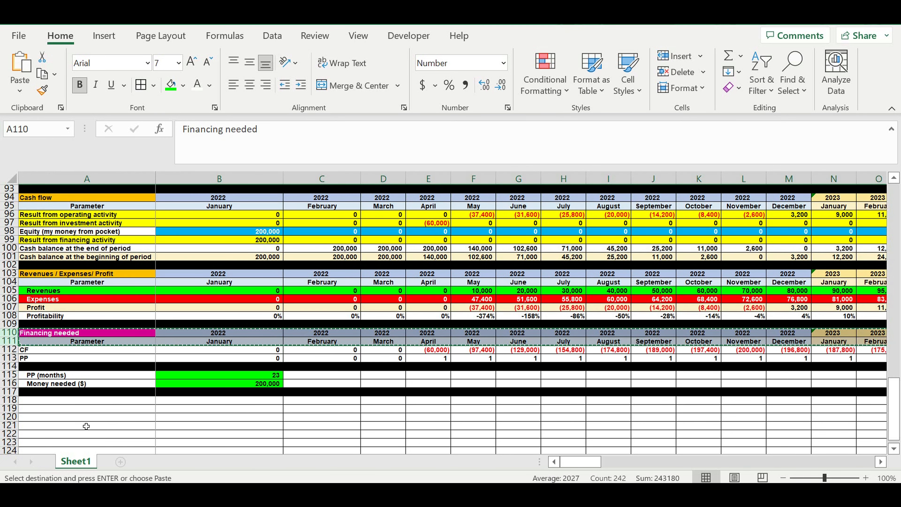
{"action": "left_click", "coordinate": [89, 401]}
{"action": "key", "text": "ctrl+v"}
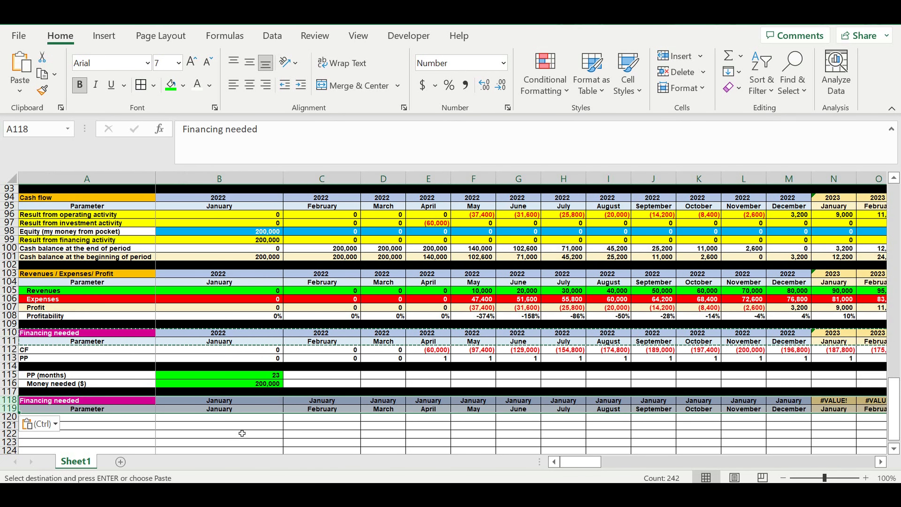
Step: Link the year header cell B118 to the Financing needed year with the formula =B110
{"action": "left_click", "coordinate": [241, 433]}
{"action": "left_click", "coordinate": [220, 400]}
{"action": "type", "text": "="}
{"action": "left_click", "coordinate": [228, 335]}
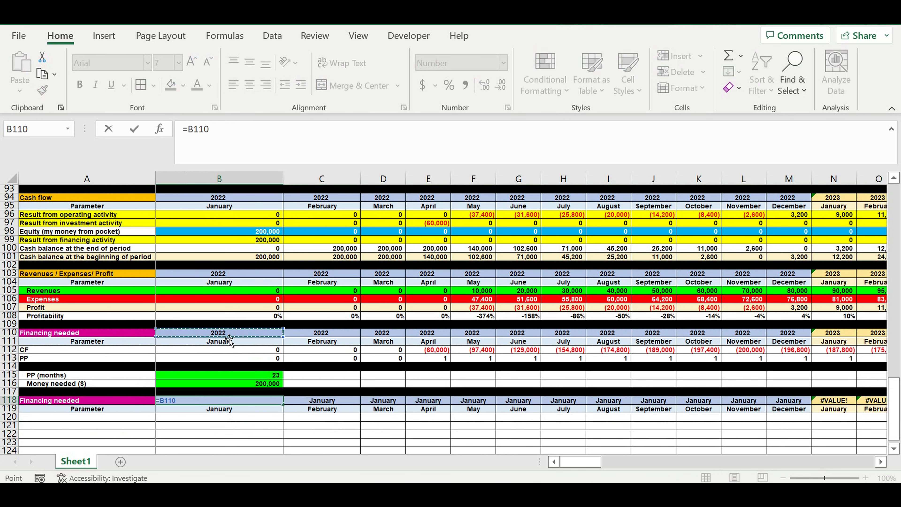
{"action": "key", "text": "Return"}
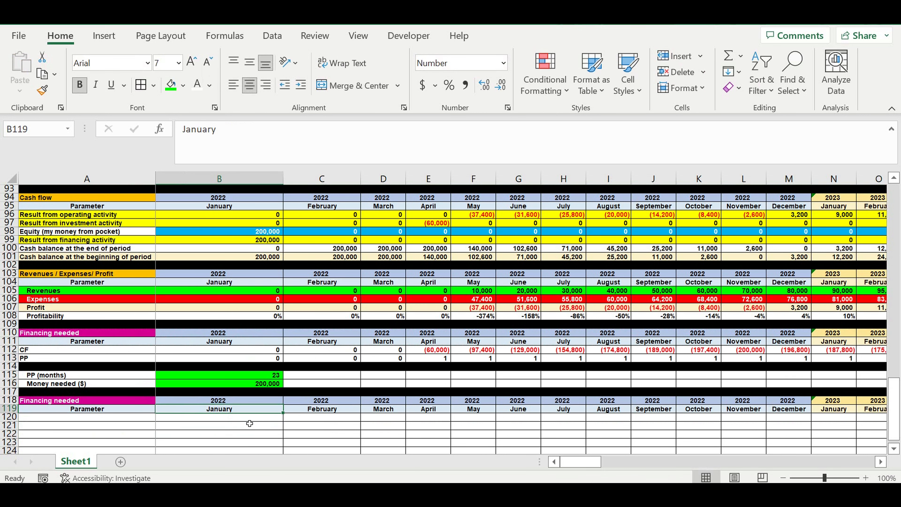
Step: Link B120 to the first month's CF value with the formula =B112
{"action": "left_click", "coordinate": [248, 419]}
{"action": "type", "text": "="}
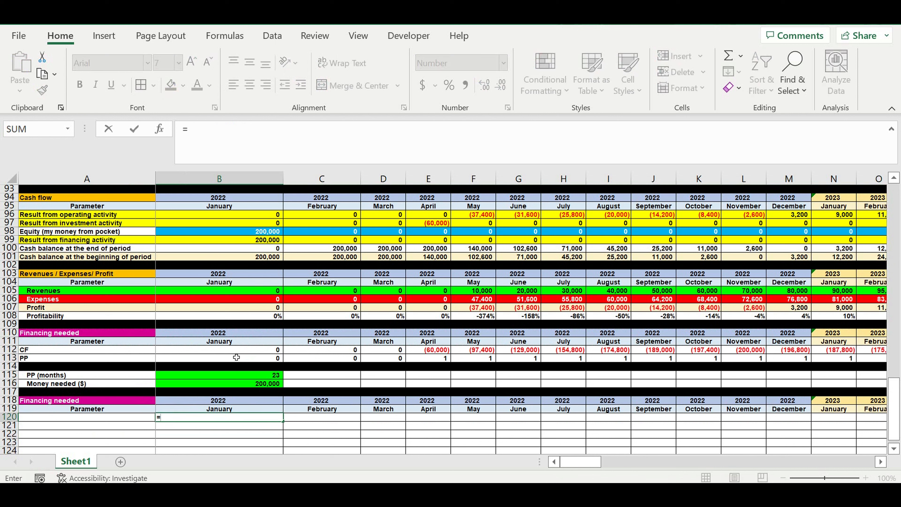
{"action": "left_click", "coordinate": [228, 352]}
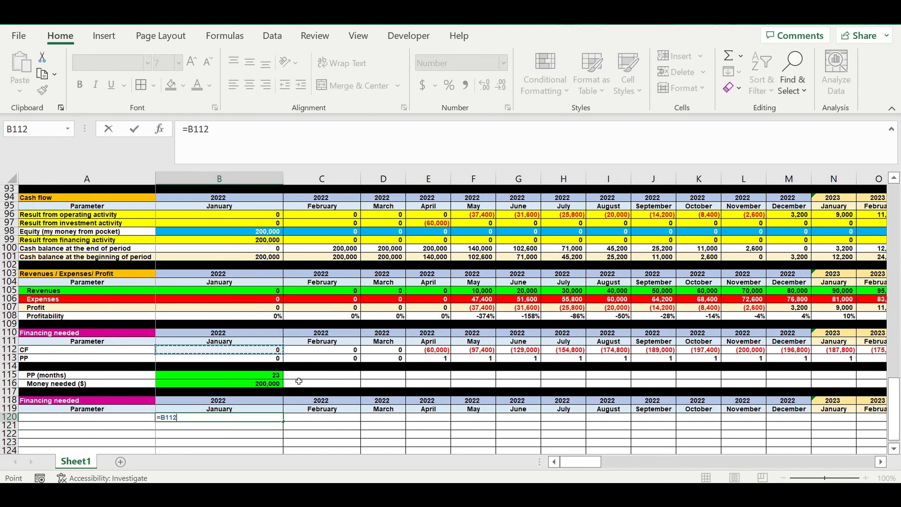
{"action": "key", "text": "Return"}
Step: Label row 120 by linking A120 to the PP label in A113
{"action": "left_click", "coordinate": [139, 418]}
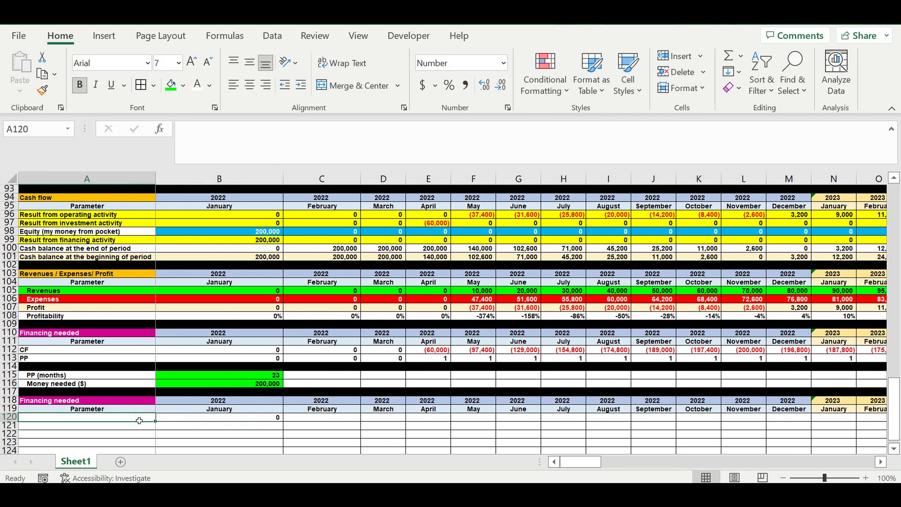
{"action": "type", "text": "="}
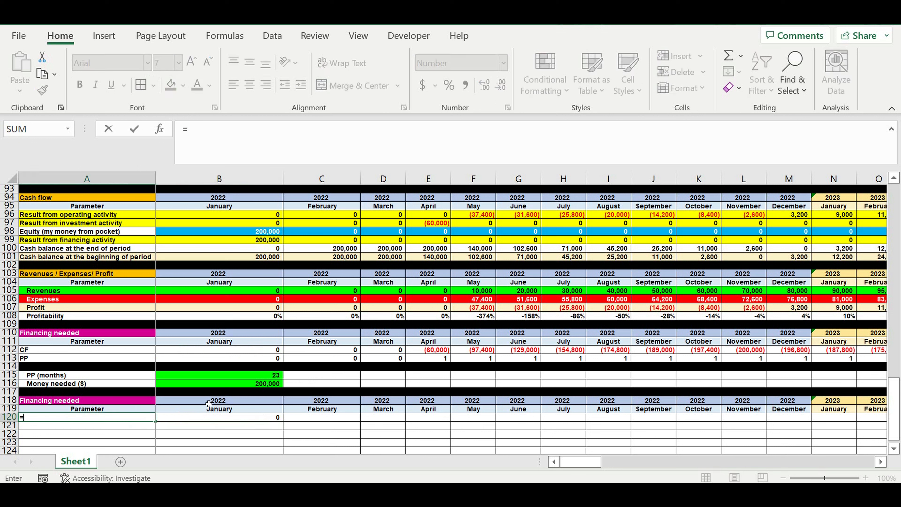
{"action": "left_click", "coordinate": [38, 355]}
{"action": "key", "text": "Return"}
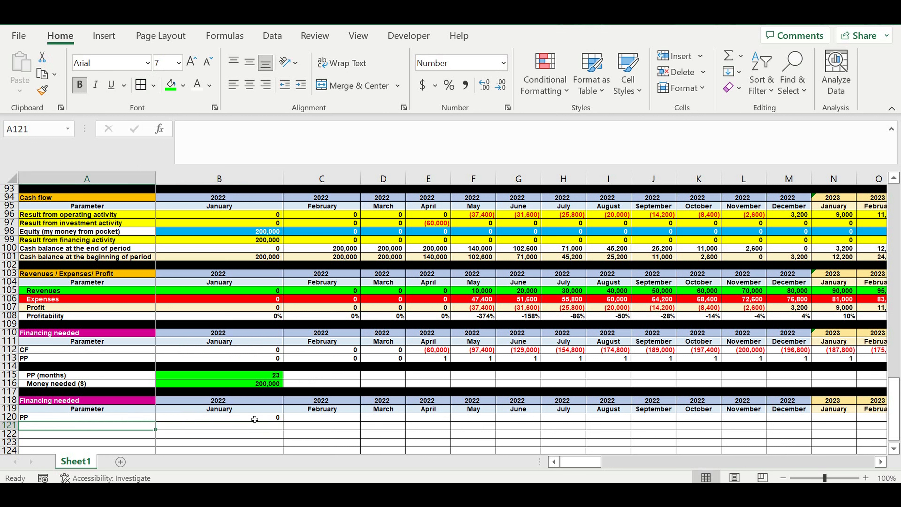
Step: Fill the B120 formula across row 120 through December 2031 in column DQ
{"action": "left_click", "coordinate": [254, 419]}
{"action": "left_click_drag", "start_coordinate": [283, 421], "coordinate": [776, 437]}
{"action": "left_click", "coordinate": [649, 429]}
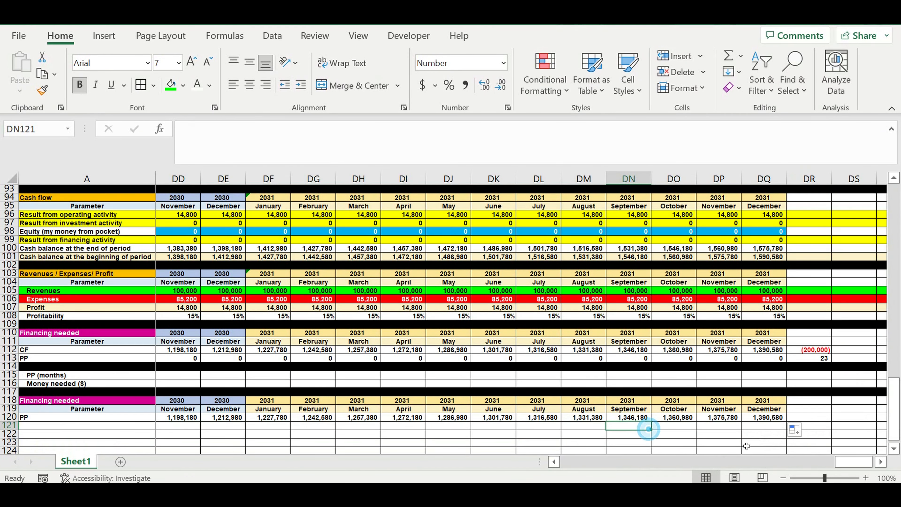
{"action": "left_click_drag", "start_coordinate": [851, 463], "coordinate": [577, 461]}
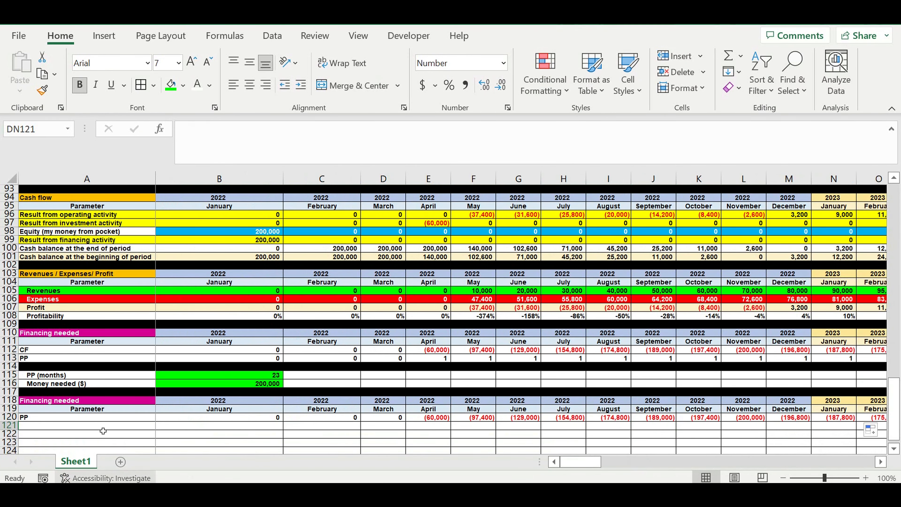
Step: Merge and center the 2022 cells B118:M118 and the 2023 cells N118:Y118 into one header cell per year
{"action": "left_click_drag", "start_coordinate": [220, 404], "coordinate": [786, 403]}
{"action": "left_click", "coordinate": [340, 86]}
{"action": "left_click", "coordinate": [429, 288]}
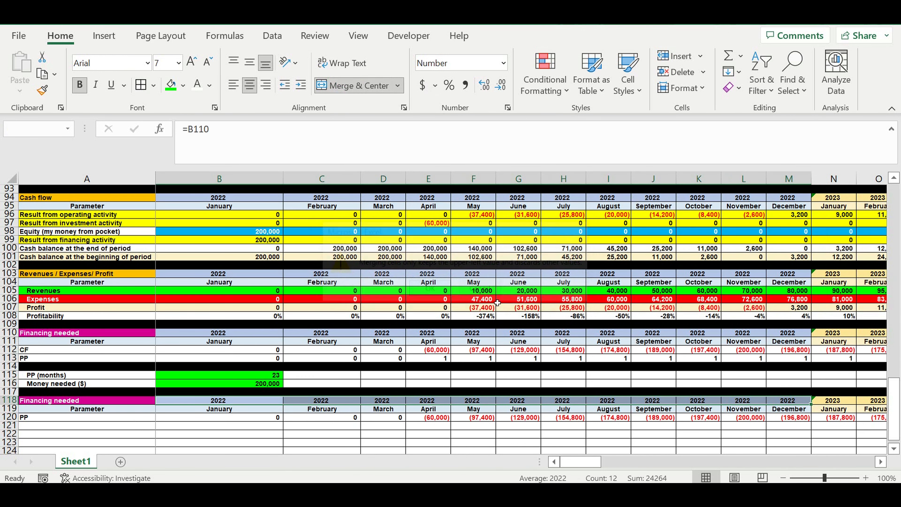
{"action": "left_click", "coordinate": [844, 404]}
{"action": "scroll", "coordinate": [845, 404], "scroll_direction": "right", "scroll_amount": 3}
{"action": "left_click_drag", "start_coordinate": [898, 392], "coordinate": [529, 380]}
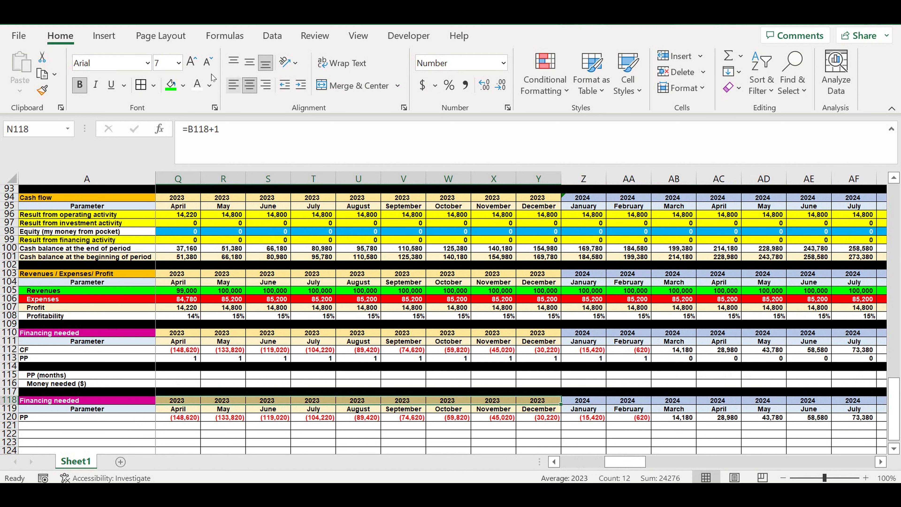
{"action": "left_click", "coordinate": [342, 85]}
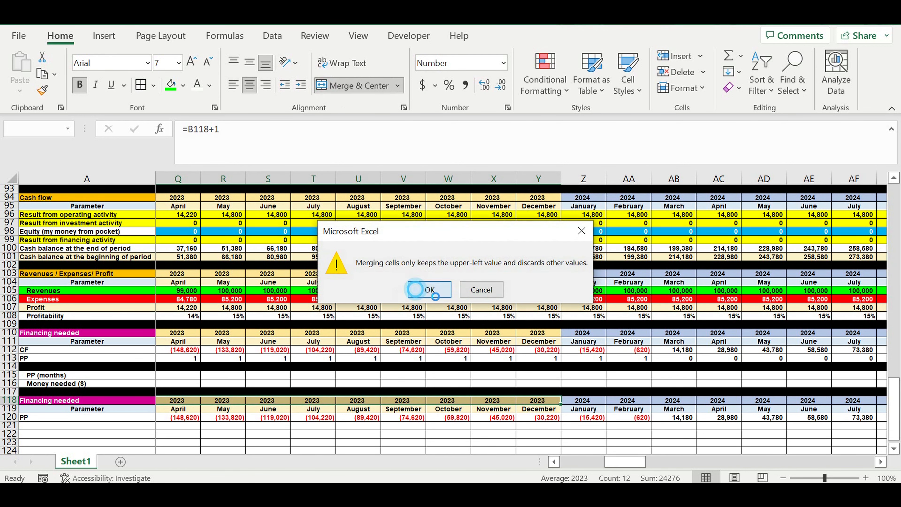
{"action": "left_click", "coordinate": [414, 290]}
Step: Merge and center the 2024 cells Z118:AK118 and the 2025 cells AL118:AW118 into one header cell per year
{"action": "left_click_drag", "start_coordinate": [583, 400], "coordinate": [432, 403]}
{"action": "left_click", "coordinate": [351, 86]}
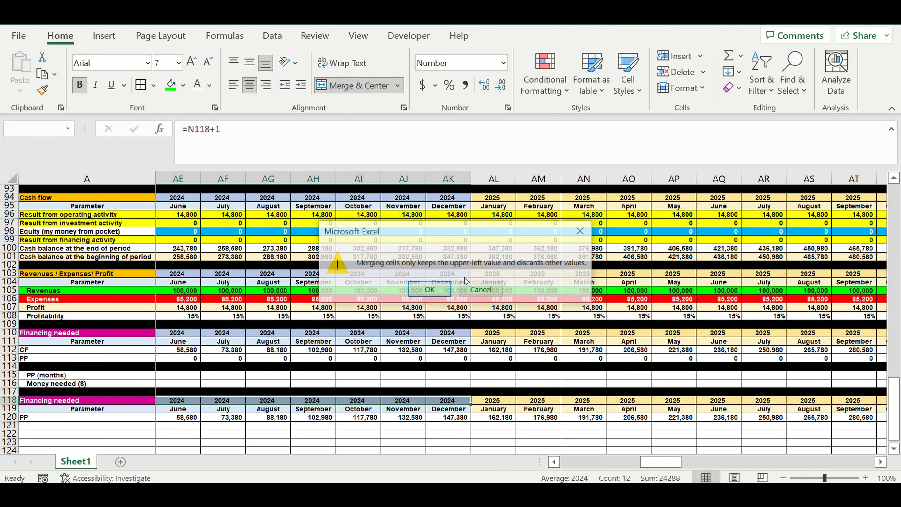
{"action": "left_click", "coordinate": [430, 289]}
{"action": "left_click_drag", "start_coordinate": [495, 401], "coordinate": [518, 403]}
{"action": "left_click", "coordinate": [351, 85]}
{"action": "left_click", "coordinate": [430, 289]}
Step: Merge and center the 2026 cells AX118:BI118 and the 2027 cells BJ118:BU118 into one header cell per year
{"action": "left_click_drag", "start_coordinate": [900, 412], "coordinate": [635, 401]}
{"action": "left_click", "coordinate": [333, 87]}
{"action": "left_click", "coordinate": [430, 289]}
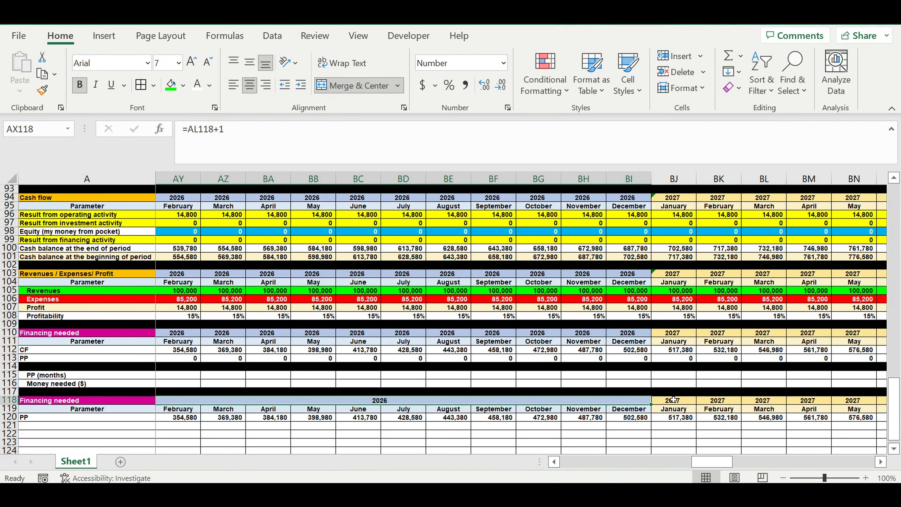
{"action": "left_click_drag", "start_coordinate": [681, 402], "coordinate": [273, 404]}
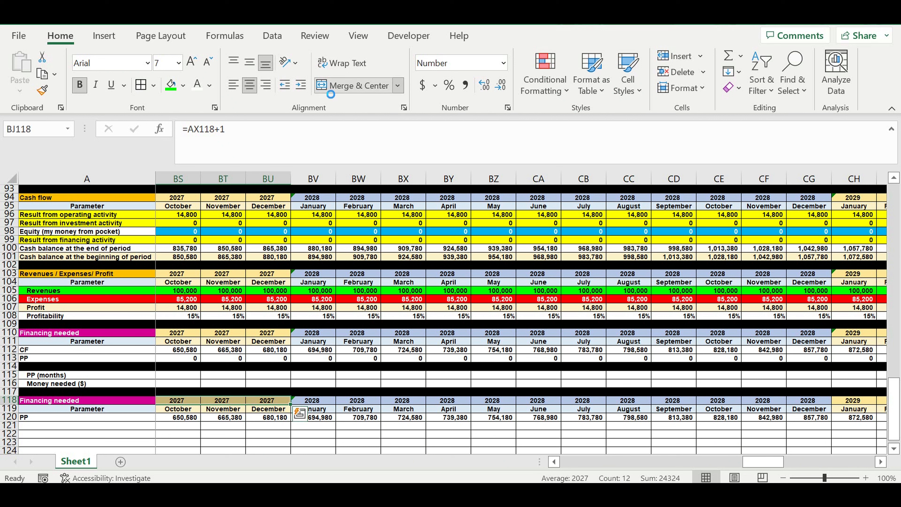
{"action": "left_click", "coordinate": [358, 85]}
{"action": "left_click", "coordinate": [427, 293]}
Step: Merge and center the 2028 cells BV118:CG118 and the remaining year cells of row 118 from 2029 onward, one header cell per year
{"action": "left_click_drag", "start_coordinate": [314, 403], "coordinate": [808, 403]}
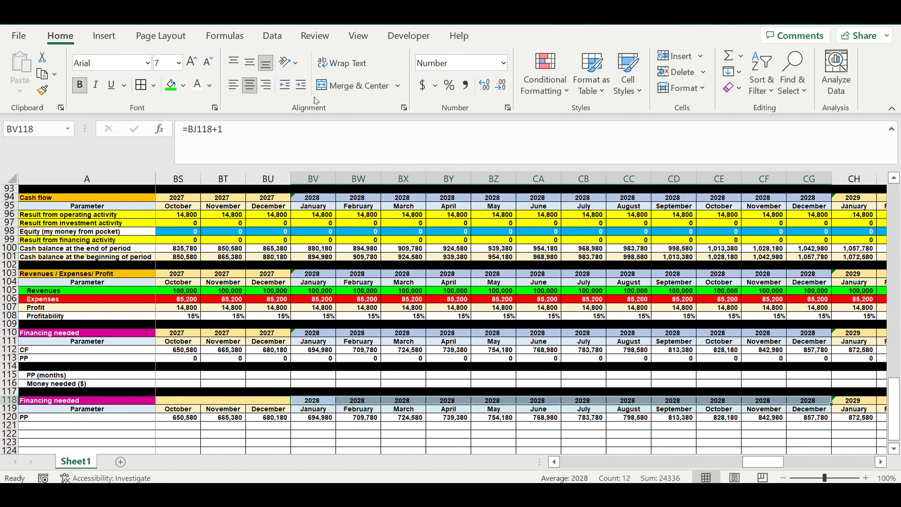
{"action": "left_click", "coordinate": [325, 85]}
{"action": "left_click", "coordinate": [428, 290]}
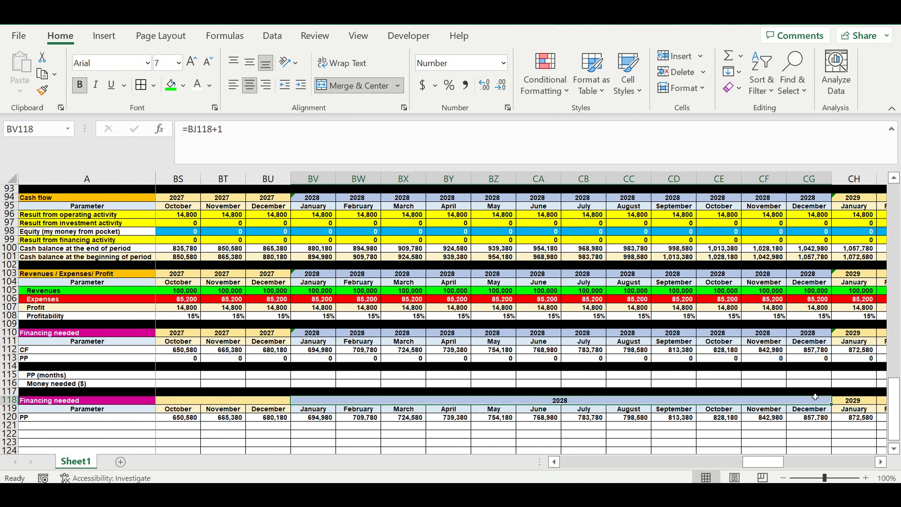
{"action": "left_click_drag", "start_coordinate": [856, 401], "coordinate": [808, 403]}
{"action": "left_click_drag", "start_coordinate": [808, 403], "coordinate": [719, 401]}
{"action": "left_click", "coordinate": [359, 85]}
{"action": "left_click", "coordinate": [560, 327]}
Step: Select the whole PP row A120:DQ120, including its label
{"action": "left_click_drag", "start_coordinate": [764, 401], "coordinate": [719, 401]}
{"action": "left_click", "coordinate": [359, 86]}
{"action": "left_click", "coordinate": [359, 86]}
{"action": "left_click_drag", "start_coordinate": [763, 401], "coordinate": [39, 422]}
{"action": "left_click", "coordinate": [560, 327]}
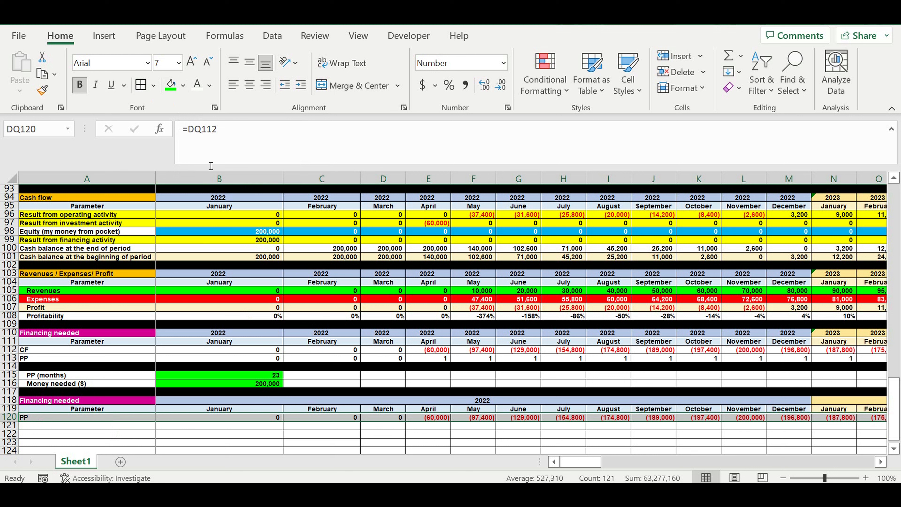
Step: Insert a 2-D line chart from the selected PP row
{"action": "left_click", "coordinate": [104, 36]}
{"action": "left_click", "coordinate": [371, 71]}
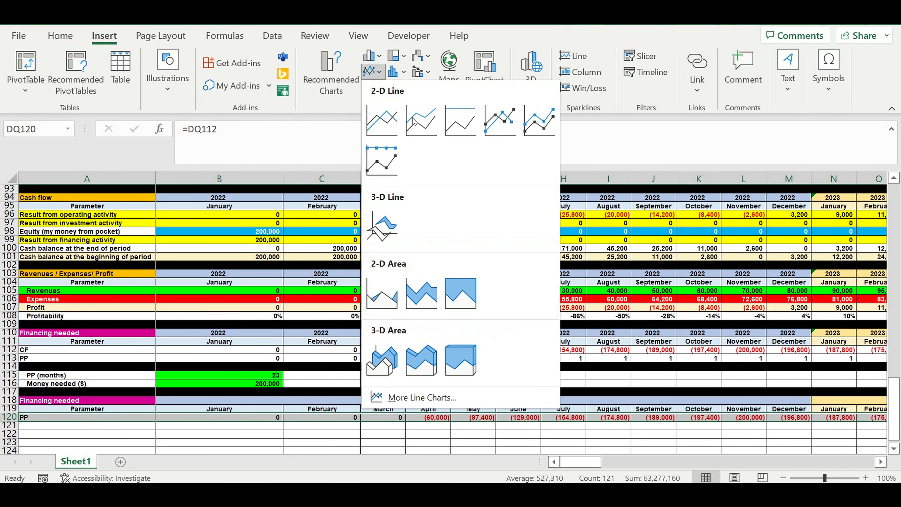
{"action": "left_click", "coordinate": [379, 120]}
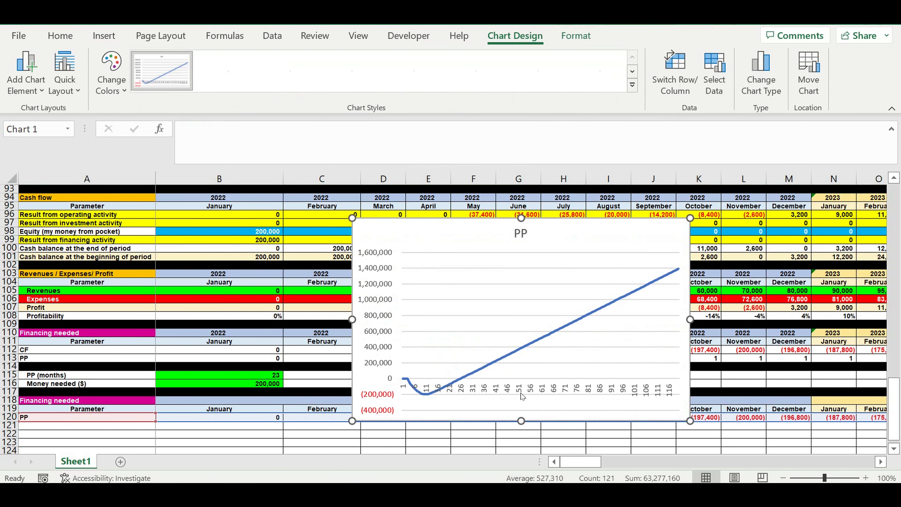
{"action": "left_click", "coordinate": [531, 390]}
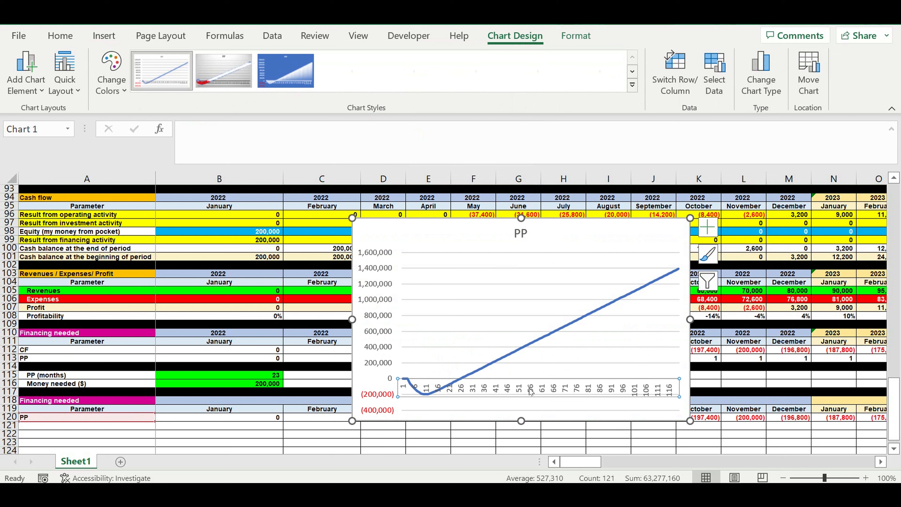
{"action": "double_click", "coordinate": [531, 391]}
{"action": "right_click", "coordinate": [531, 390]}
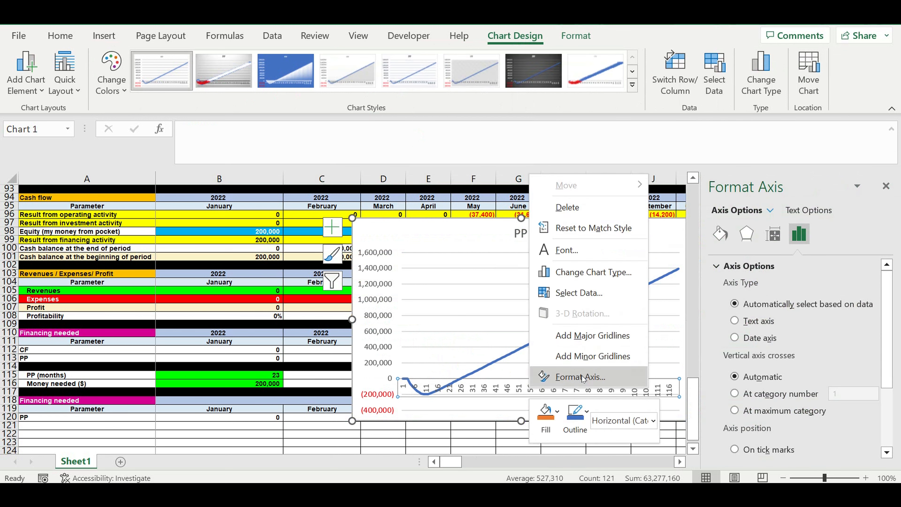
{"action": "left_click", "coordinate": [886, 190]}
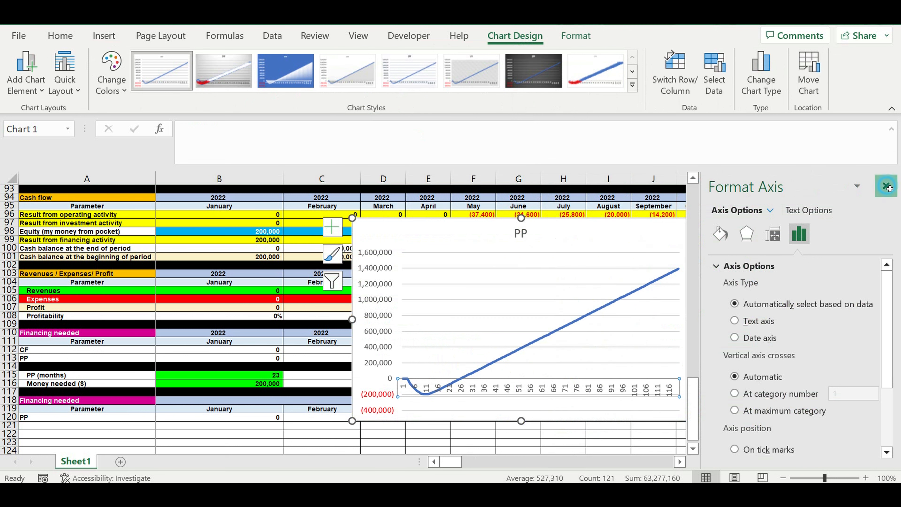
{"action": "left_click", "coordinate": [886, 187]}
{"action": "right_click", "coordinate": [483, 390]}
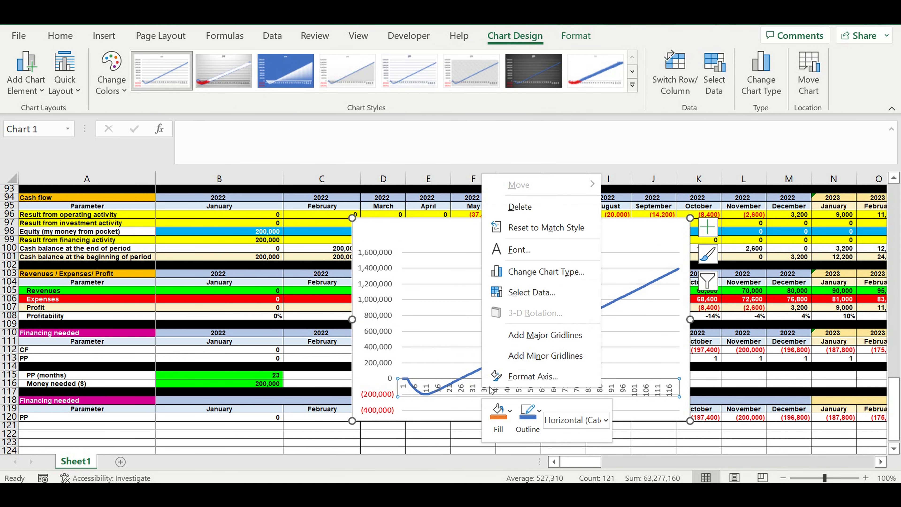
{"action": "left_click", "coordinate": [525, 375]}
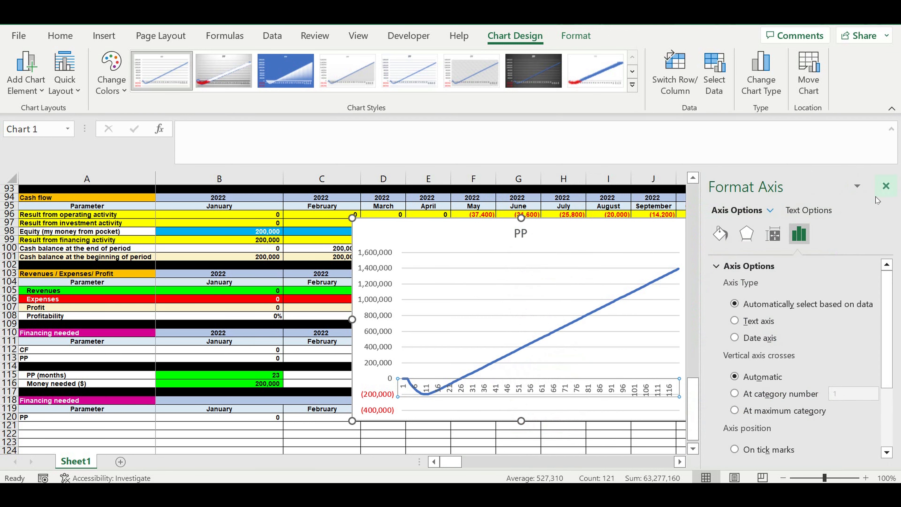
{"action": "left_click", "coordinate": [886, 187]}
Step: Set the chart's horizontal axis labels to the year and month rows, range B118:DQ119
{"action": "right_click", "coordinate": [536, 395]}
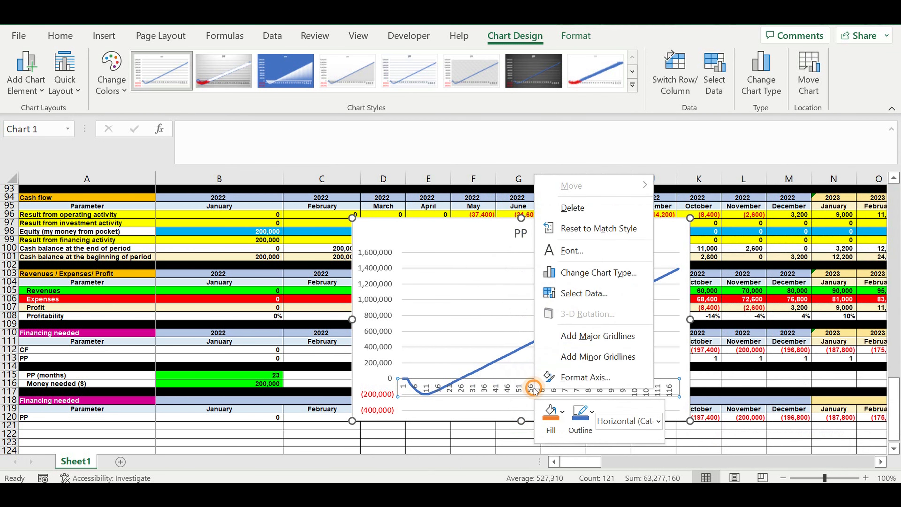
{"action": "left_click", "coordinate": [567, 294]}
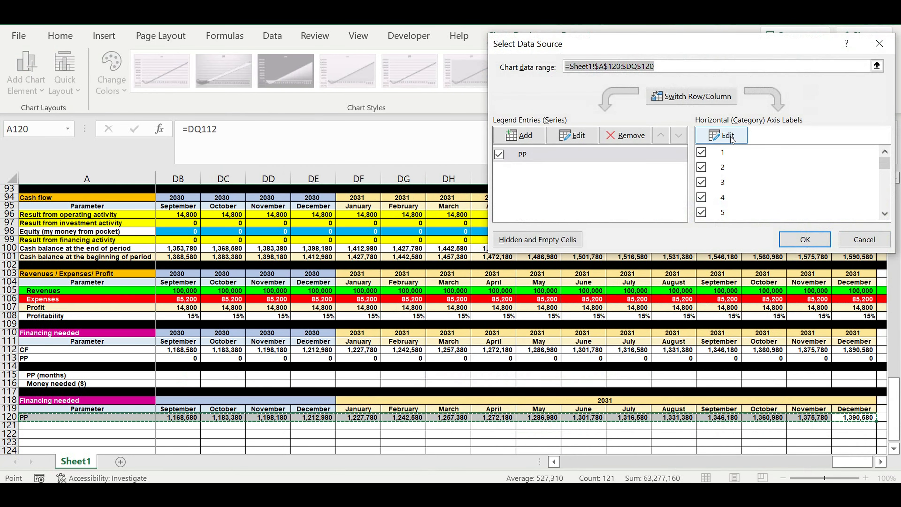
{"action": "left_click", "coordinate": [728, 136]}
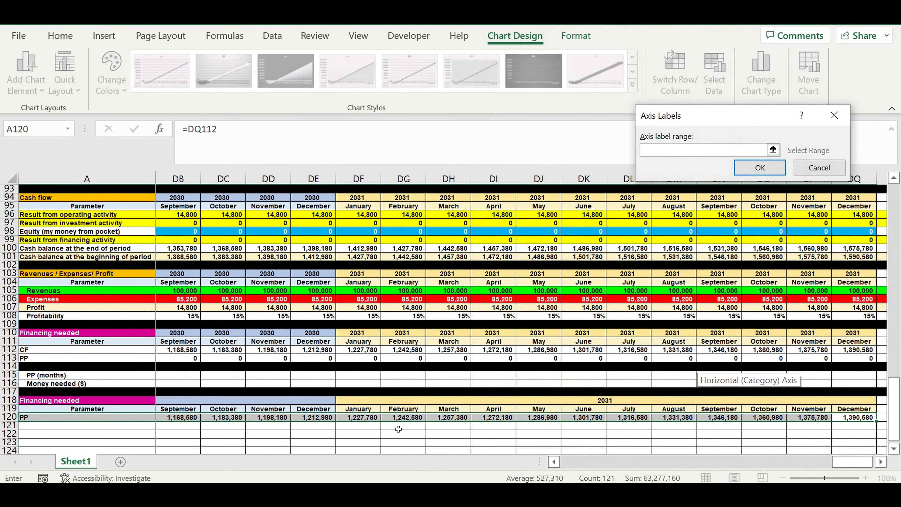
{"action": "left_click_drag", "start_coordinate": [855, 411], "coordinate": [146, 389]}
{"action": "left_click_drag", "start_coordinate": [4, 391], "coordinate": [187, 405]}
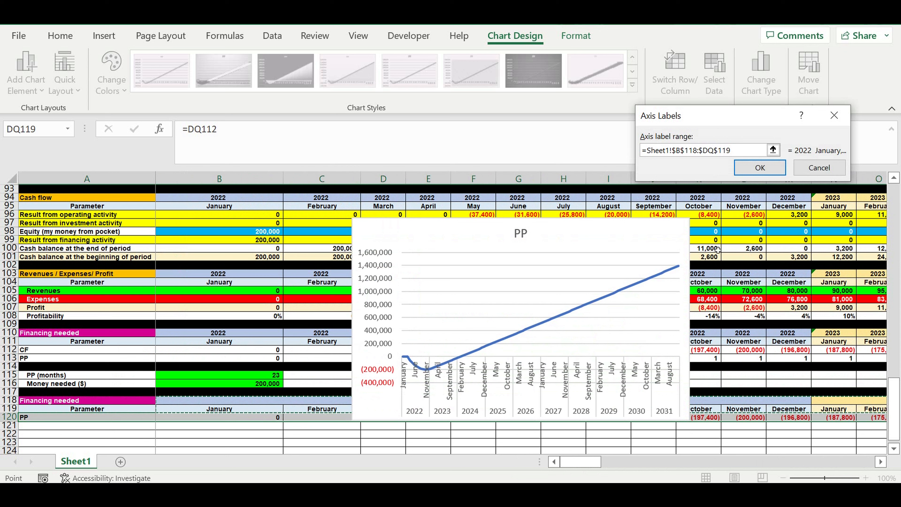
{"action": "left_click", "coordinate": [760, 167]}
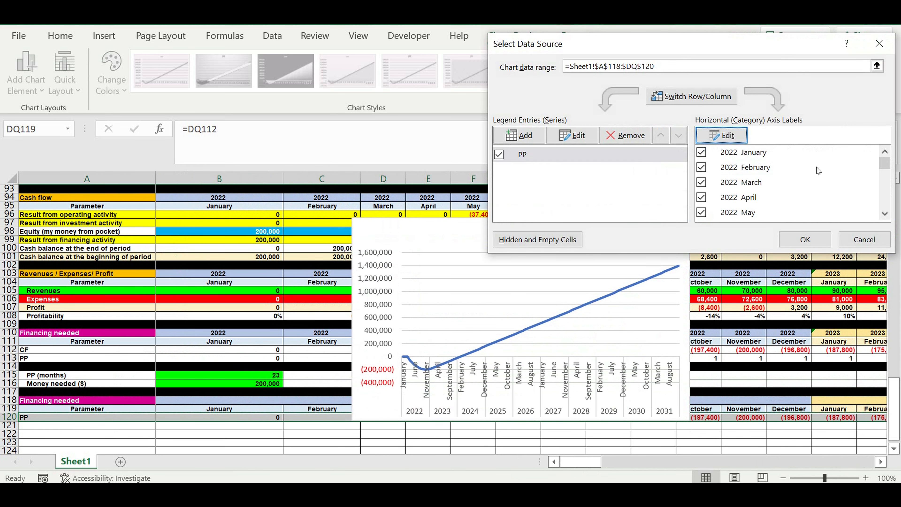
{"action": "left_click", "coordinate": [804, 239]}
Step: Move the chart down beneath the PP row of the Financing needed table
{"action": "left_click_drag", "start_coordinate": [426, 241], "coordinate": [151, 420]}
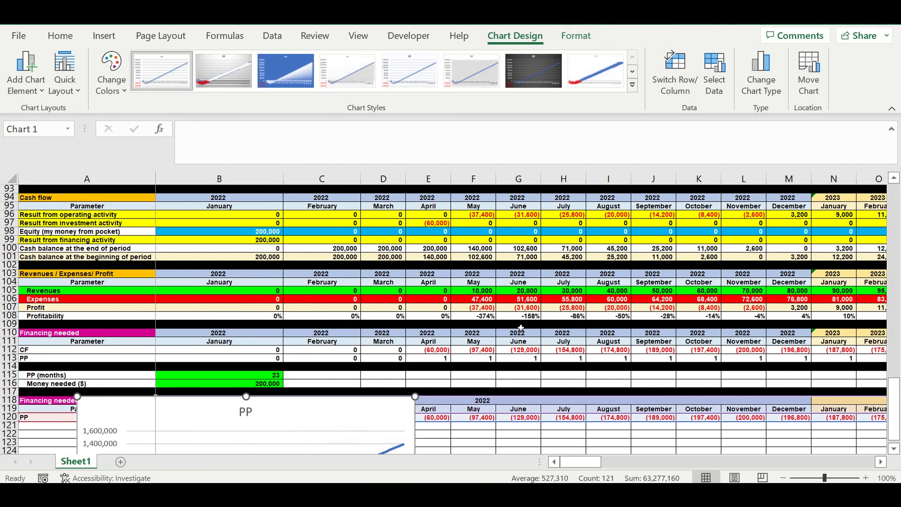
{"action": "scroll", "coordinate": [521, 328], "scroll_direction": "down", "scroll_amount": 4}
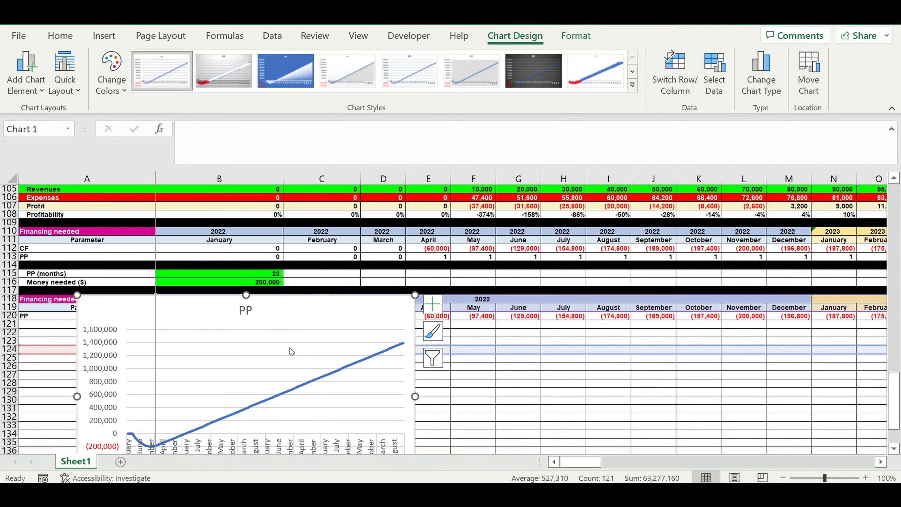
{"action": "left_click", "coordinate": [518, 390]}
{"action": "left_click_drag", "start_coordinate": [362, 316], "coordinate": [322, 346]}
Step: Resize the chart to span roughly columns A through H and rows 121 to 149
{"action": "scroll", "coordinate": [495, 337], "scroll_direction": "down", "scroll_amount": 4}
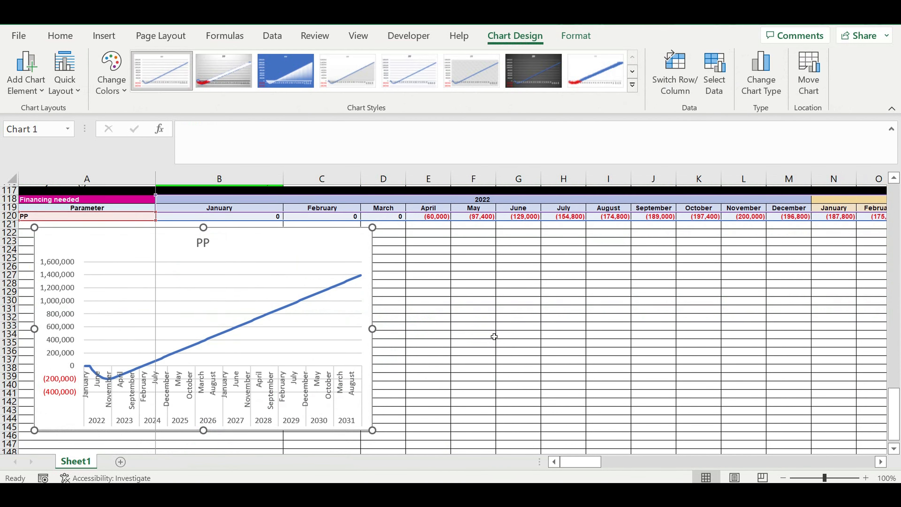
{"action": "scroll", "coordinate": [444, 254], "scroll_direction": "down", "scroll_amount": 2}
{"action": "left_click_drag", "start_coordinate": [372, 277], "coordinate": [580, 305]}
{"action": "left_click_drag", "start_coordinate": [312, 387], "coordinate": [312, 412]}
{"action": "scroll", "coordinate": [517, 274], "scroll_direction": "up", "scroll_amount": 1}
{"action": "left_click", "coordinate": [454, 217]}
Step: Set the chart text to 6 pt font size and make it bold
{"action": "left_click", "coordinate": [60, 33]}
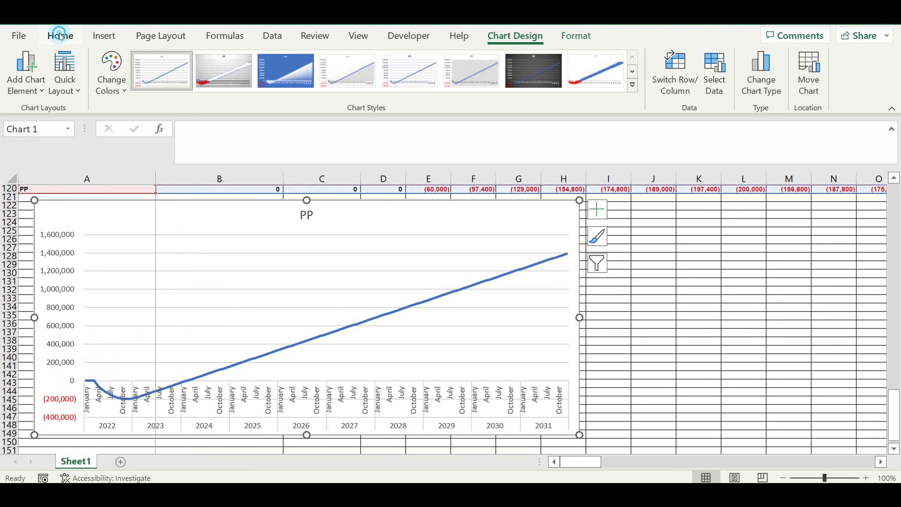
{"action": "left_click", "coordinate": [171, 65]}
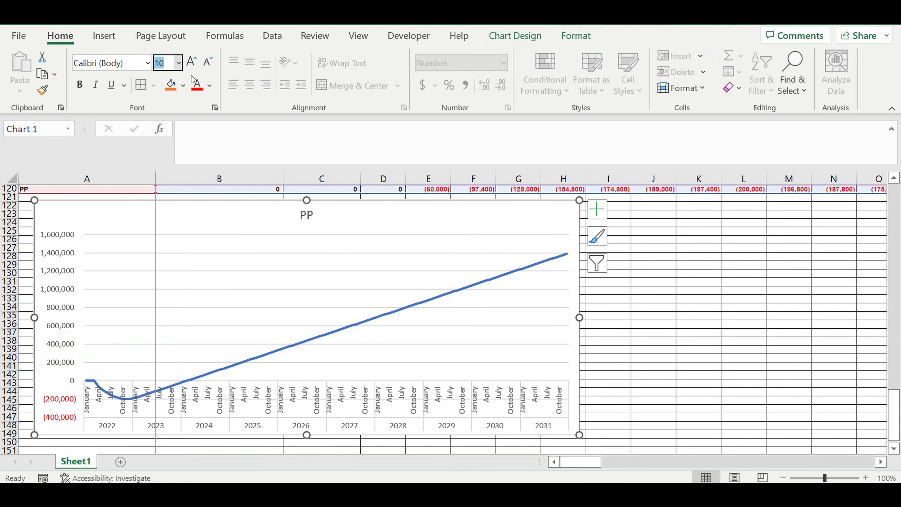
{"action": "type", "text": "6"}
{"action": "left_click", "coordinate": [80, 86]}
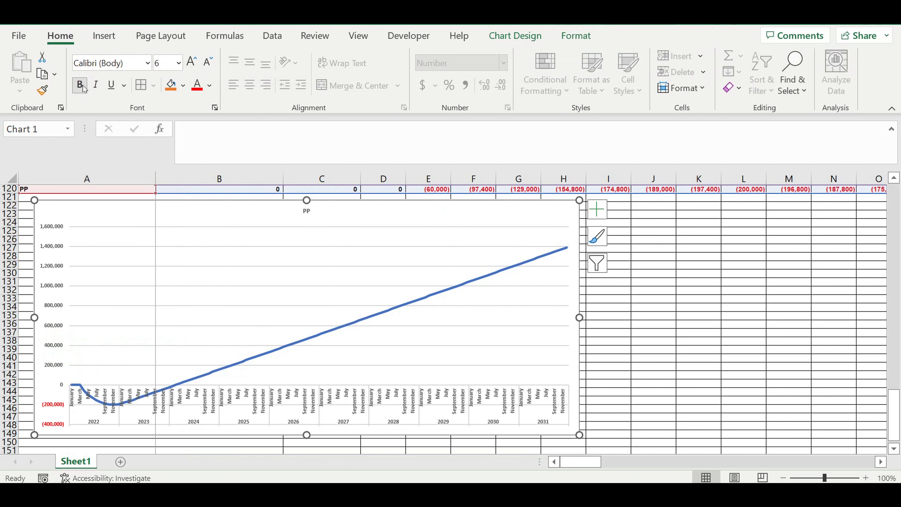
Step: Fill row 121 with black to separate the chart area from the table
{"action": "left_click", "coordinate": [741, 334]}
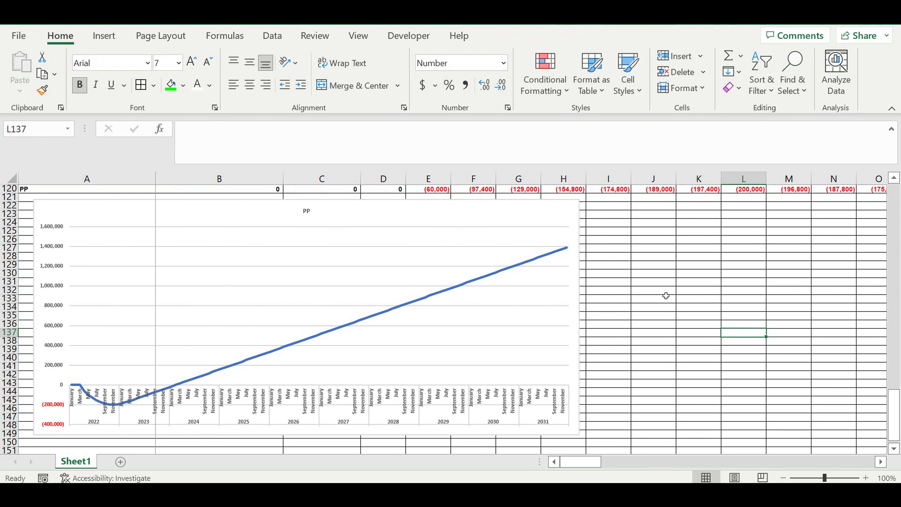
{"action": "scroll", "coordinate": [629, 283], "scroll_direction": "up", "scroll_amount": 1}
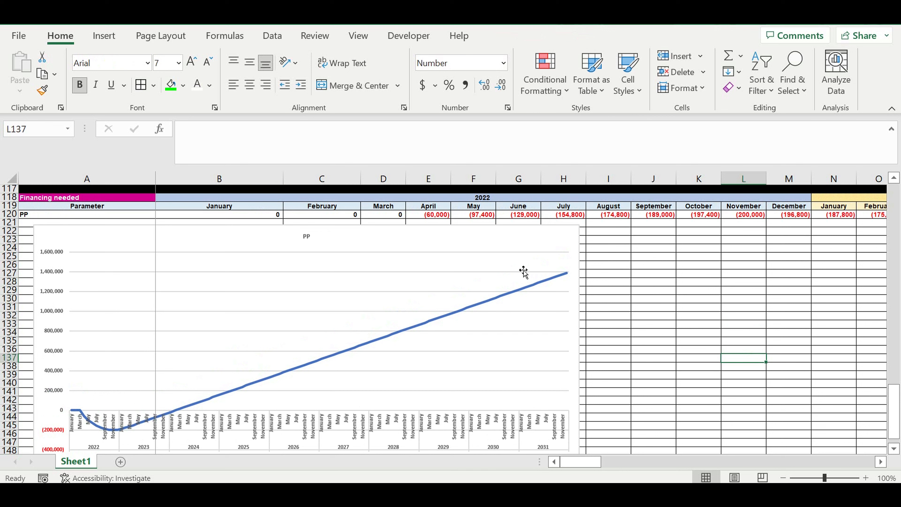
{"action": "left_click_drag", "start_coordinate": [397, 167], "coordinate": [390, 142]}
{"action": "left_click", "coordinate": [706, 306]}
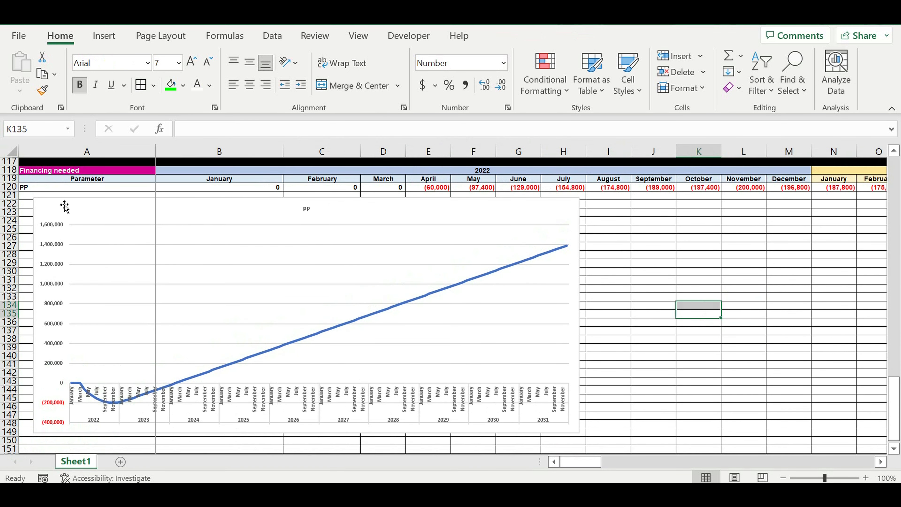
{"action": "left_click", "coordinate": [9, 195]}
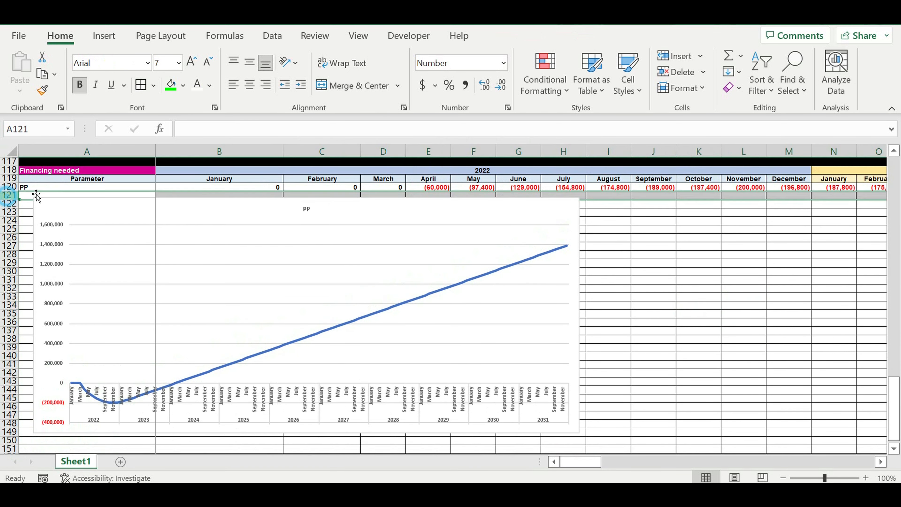
{"action": "left_click", "coordinate": [183, 85]}
{"action": "left_click", "coordinate": [183, 121]}
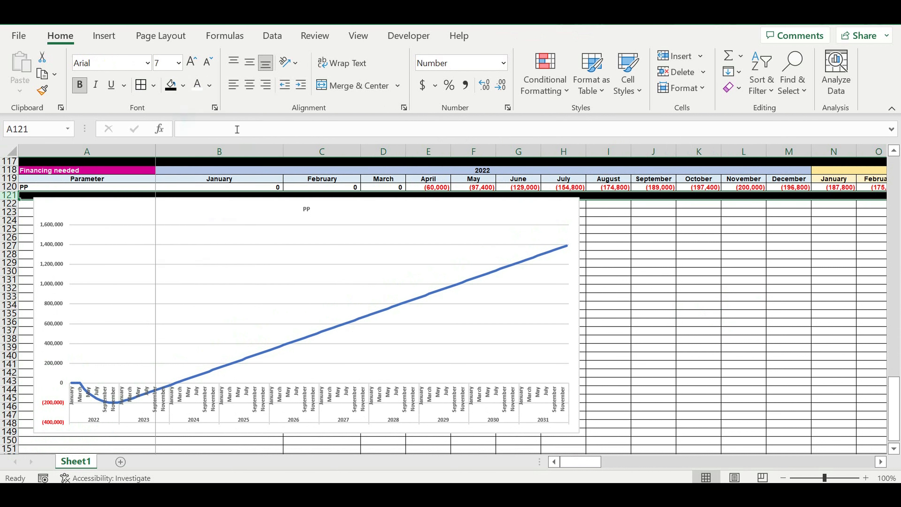
Step: Insert five blank rows above the Average check row near the top of the sheet
{"action": "left_click", "coordinate": [694, 347]}
{"action": "left_click_drag", "start_coordinate": [896, 408], "coordinate": [891, 109]}
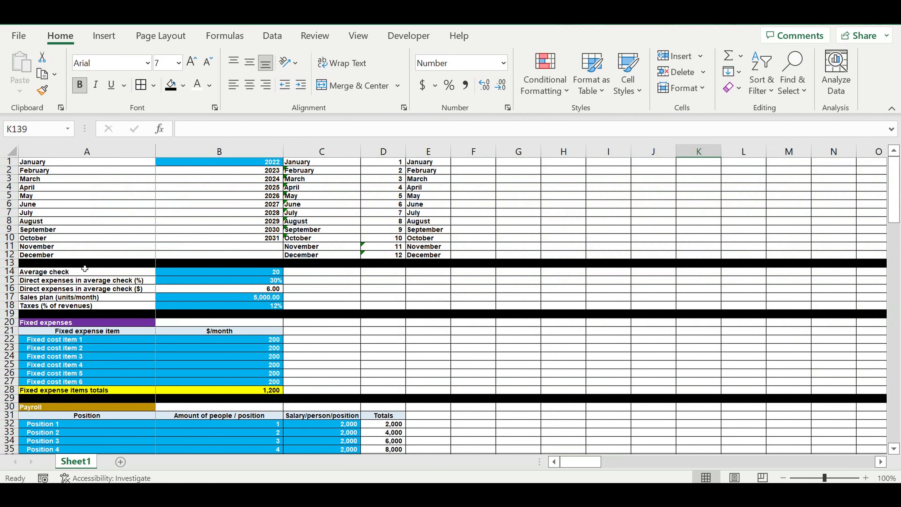
{"action": "left_click_drag", "start_coordinate": [9, 272], "coordinate": [10, 314]}
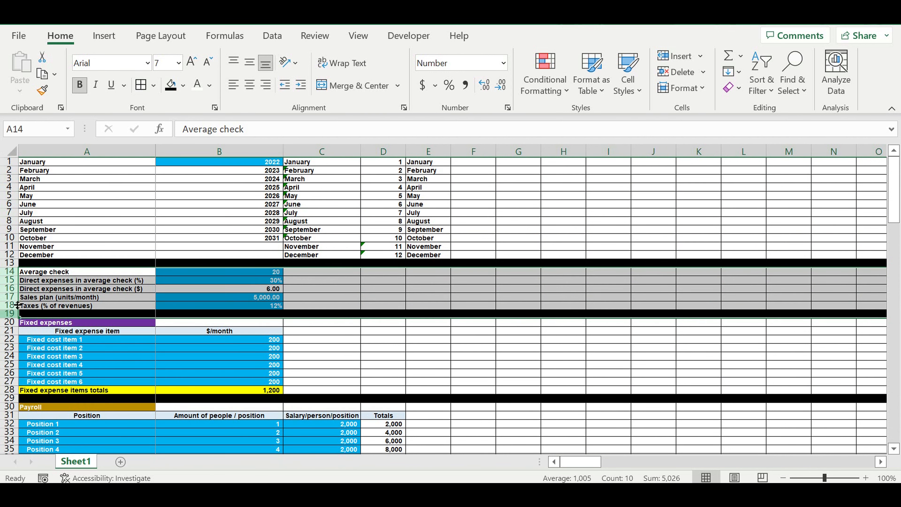
{"action": "right_click", "coordinate": [10, 291]}
{"action": "left_click", "coordinate": [50, 153]}
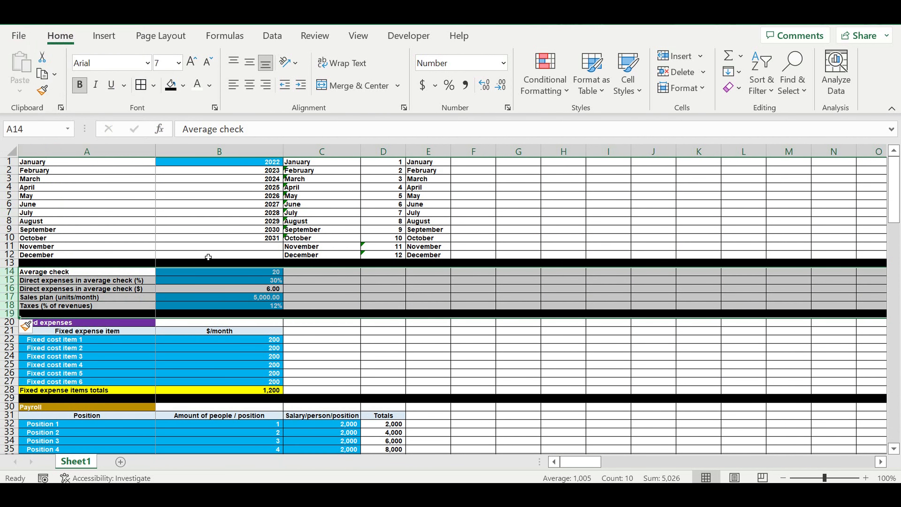
Step: Fill the new rows 14 to 18 with white
{"action": "left_click_drag", "start_coordinate": [10, 271], "coordinate": [9, 305]}
{"action": "left_click", "coordinate": [185, 90]}
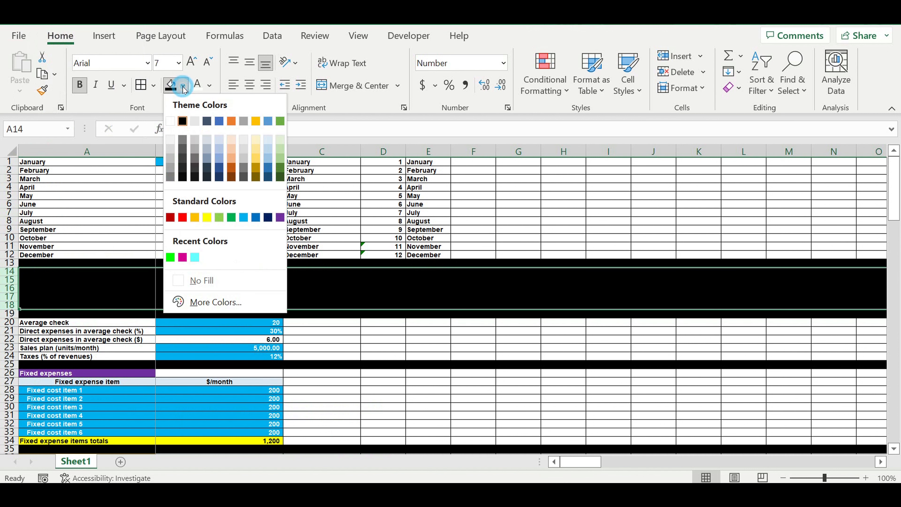
{"action": "left_click", "coordinate": [175, 124]}
Step: Link cell A14 to the PP (months) label cell A121 with a formula
{"action": "left_click", "coordinate": [115, 296]}
{"action": "left_click", "coordinate": [101, 272]}
{"action": "type", "text": "="}
{"action": "left_click_drag", "start_coordinate": [894, 169], "coordinate": [894, 390]}
{"action": "scroll", "coordinate": [321, 317], "scroll_direction": "down", "scroll_amount": 2}
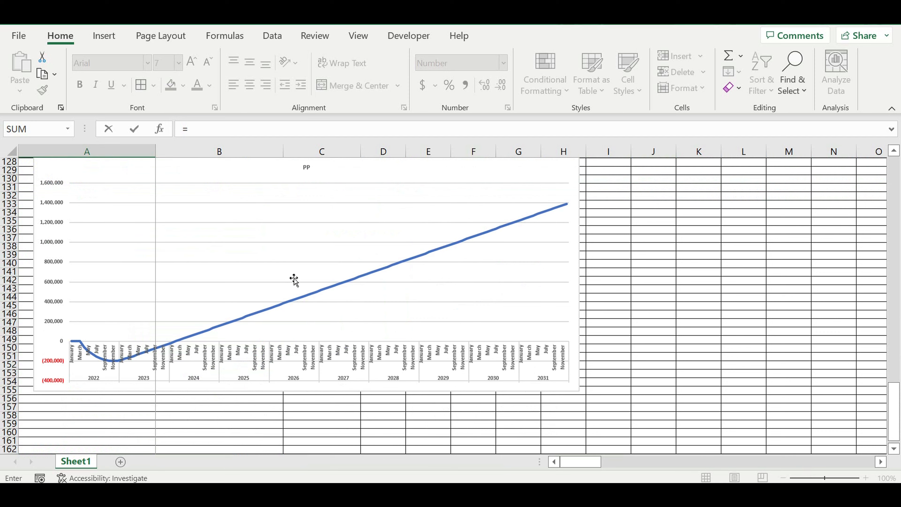
{"action": "scroll", "coordinate": [294, 279], "scroll_direction": "up", "scroll_amount": 6}
{"action": "left_click", "coordinate": [134, 258]}
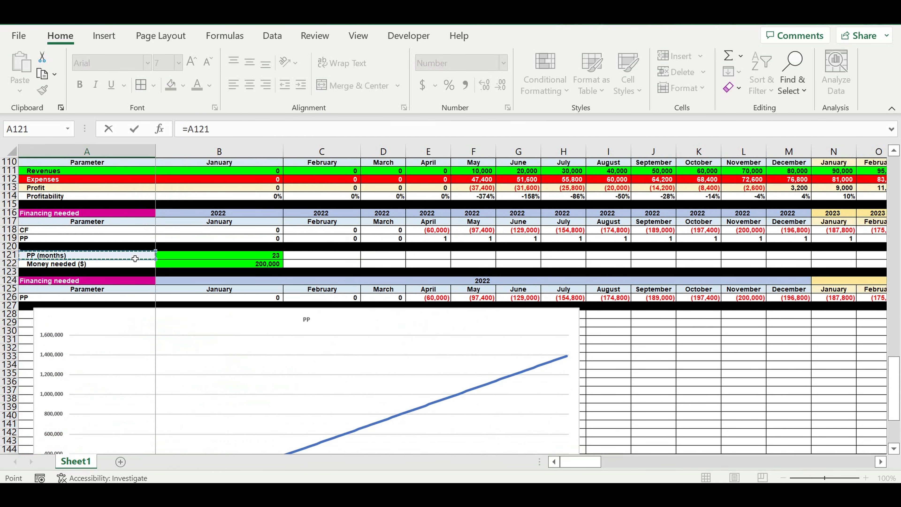
{"action": "key", "text": "Return"}
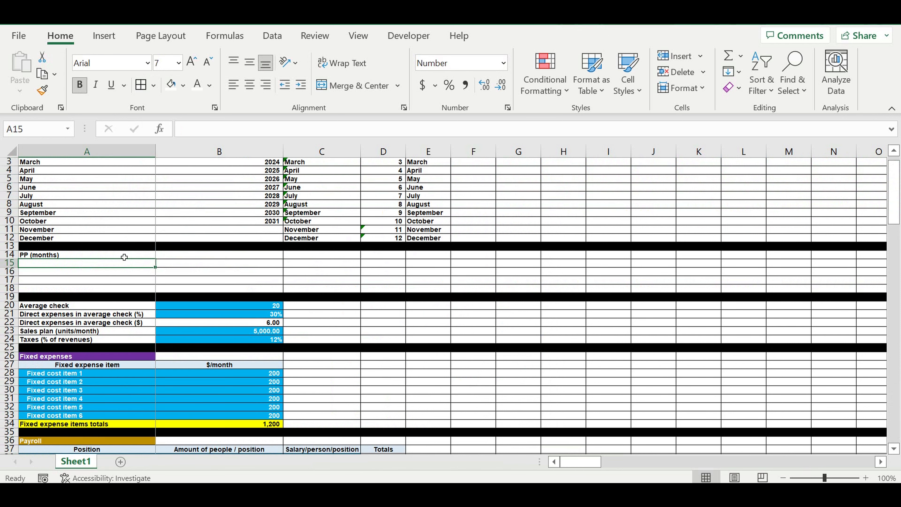
Step: Copy the link formula across A14:B15 to reference the PP months and money needed cells
{"action": "left_click", "coordinate": [124, 257]}
{"action": "left_click_drag", "start_coordinate": [156, 260], "coordinate": [295, 273]}
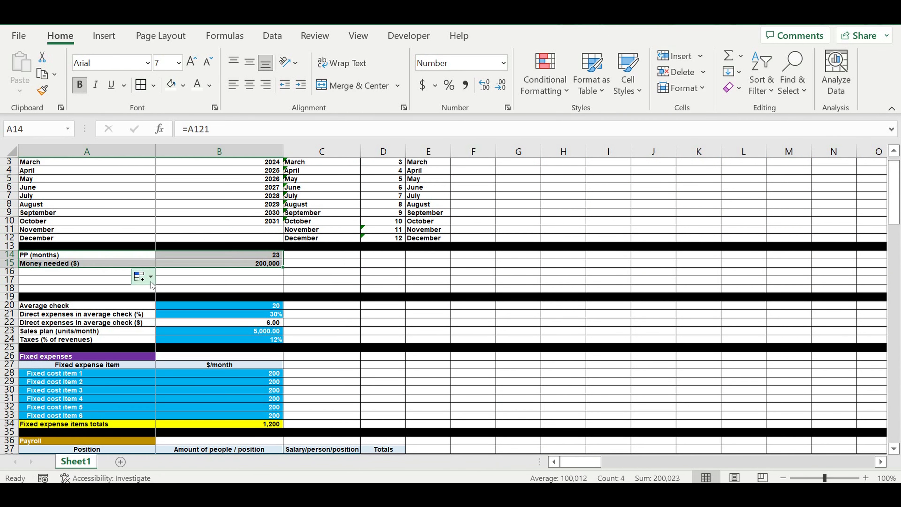
Step: Enter the labels Revenues in A16 and Expenses in A17
{"action": "left_click", "coordinate": [45, 271]}
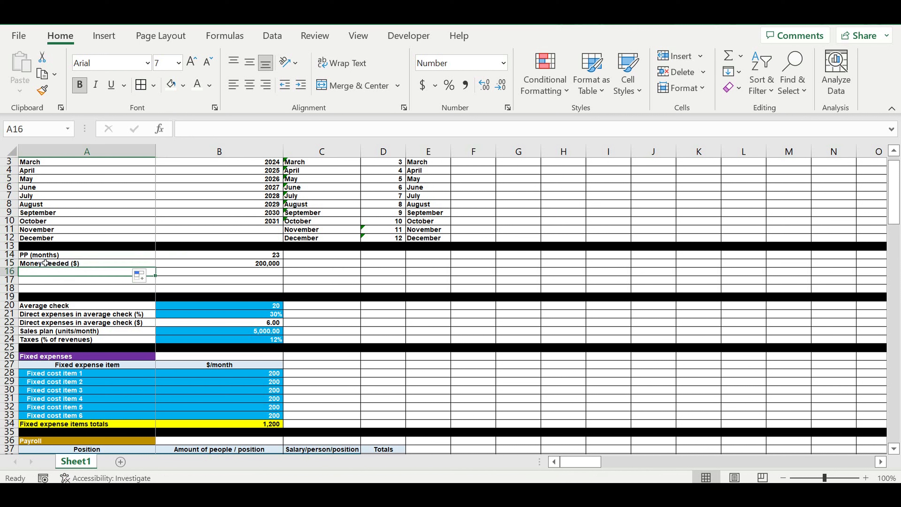
{"action": "type", "text": "Revenues"}
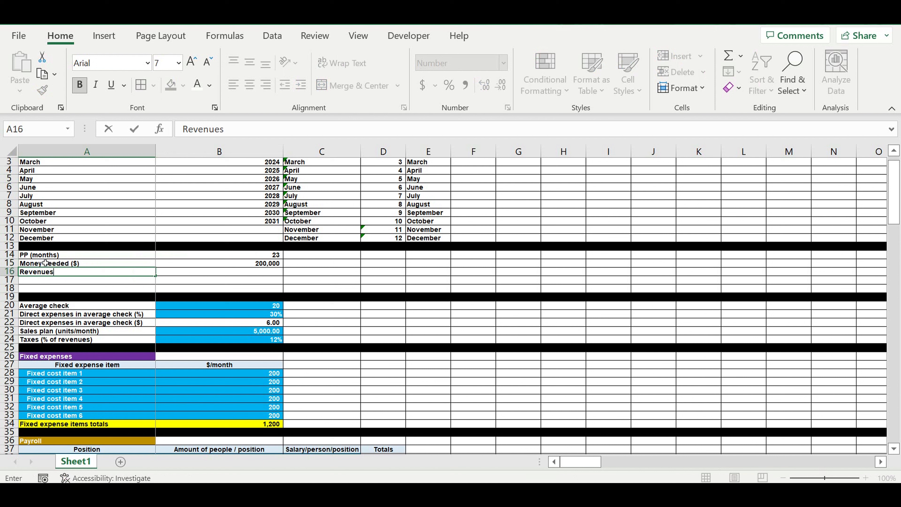
{"action": "key", "text": "Return"}
{"action": "type", "text": "E"}
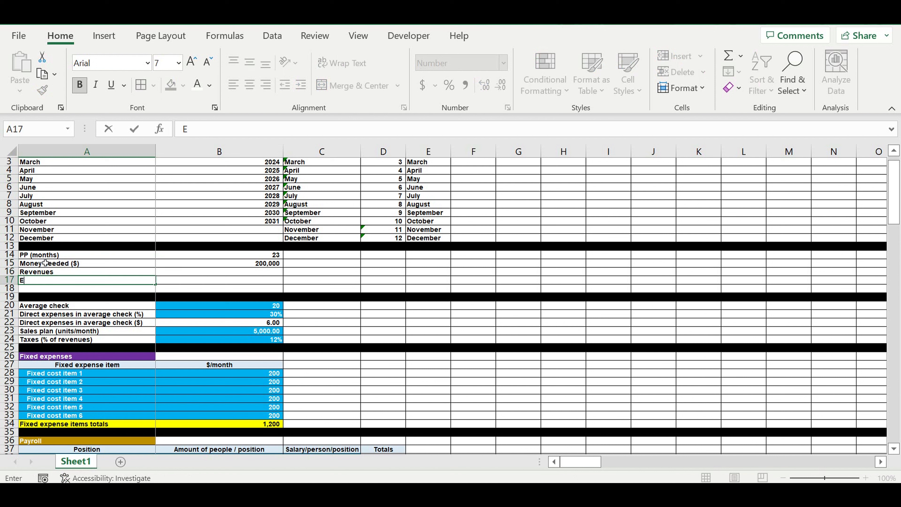
{"action": "type", "text": "xpenses"}
{"action": "key", "text": "Return"}
Step: Insert blank rows above the Average check block to make room for more summary rows
{"action": "left_click_drag", "start_coordinate": [8, 306], "coordinate": [9, 322]}
{"action": "right_click", "coordinate": [9, 317]}
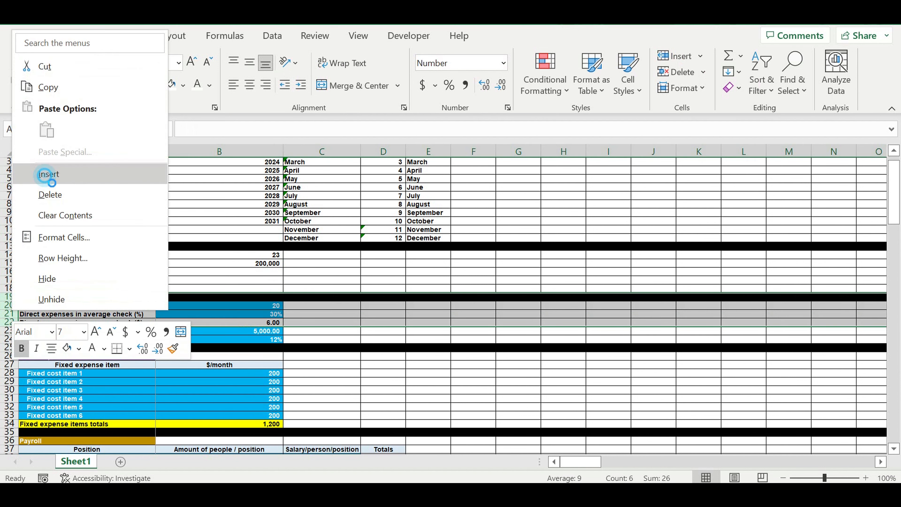
{"action": "left_click", "coordinate": [49, 174]}
Step: Enter the labels Profit in A18 and Profitability in A19
{"action": "left_click", "coordinate": [41, 289]}
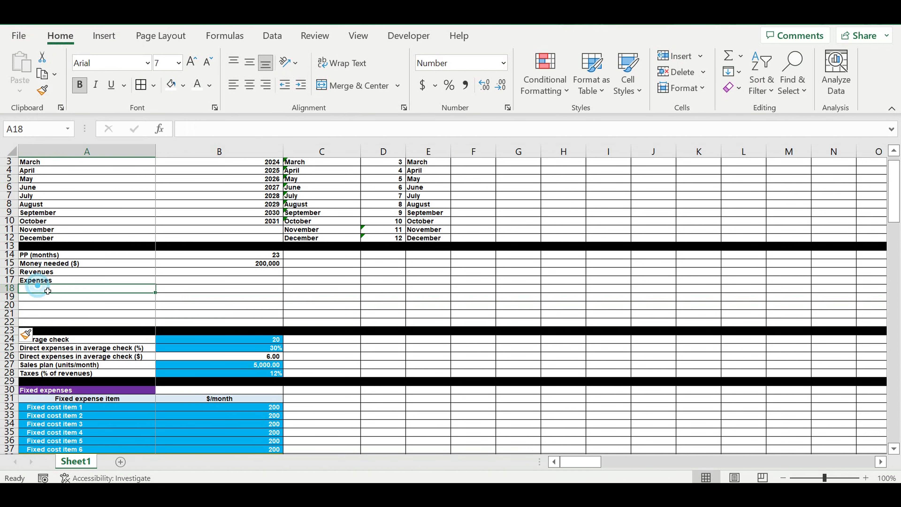
{"action": "type", "text": "Profit"}
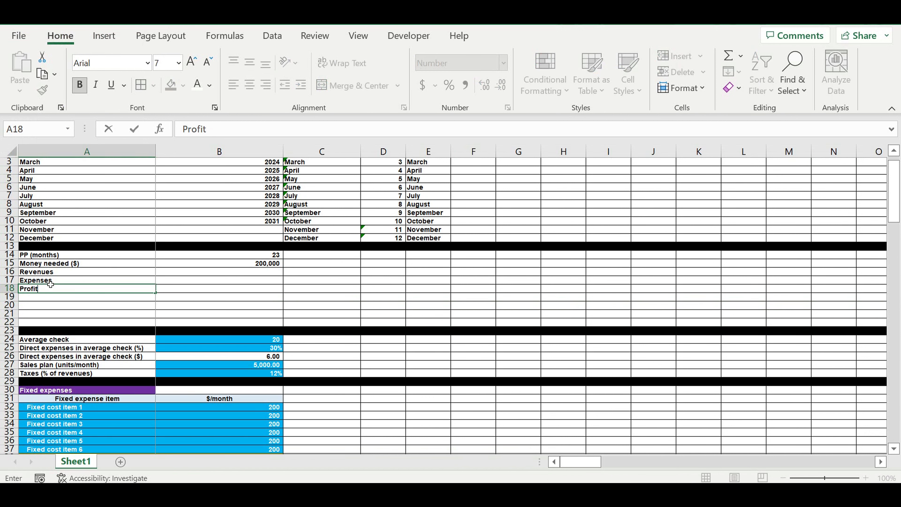
{"action": "key", "text": "Return"}
{"action": "type", "text": "Profitability"}
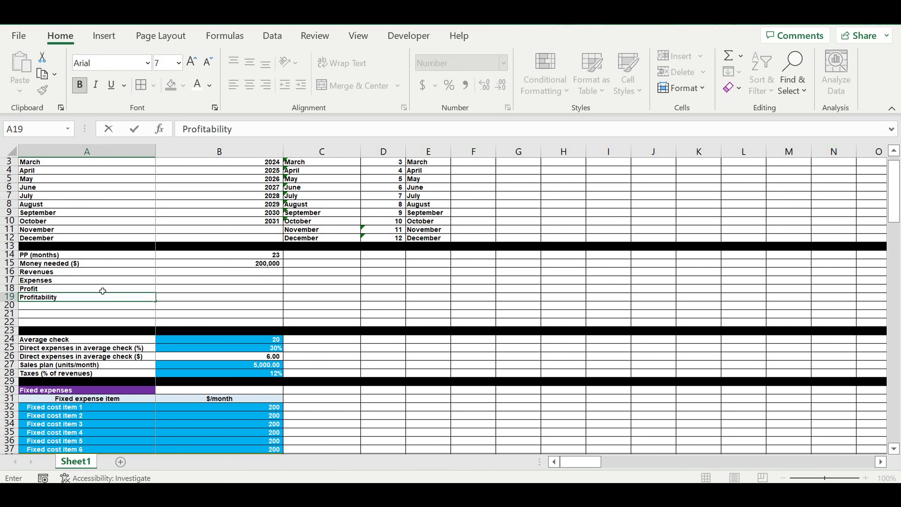
{"action": "key", "text": "Tab"}
Step: Link B16 to the last month's revenues cell DQ115 in the Revenues / Expenses / Profit table
{"action": "left_click", "coordinate": [46, 272]}
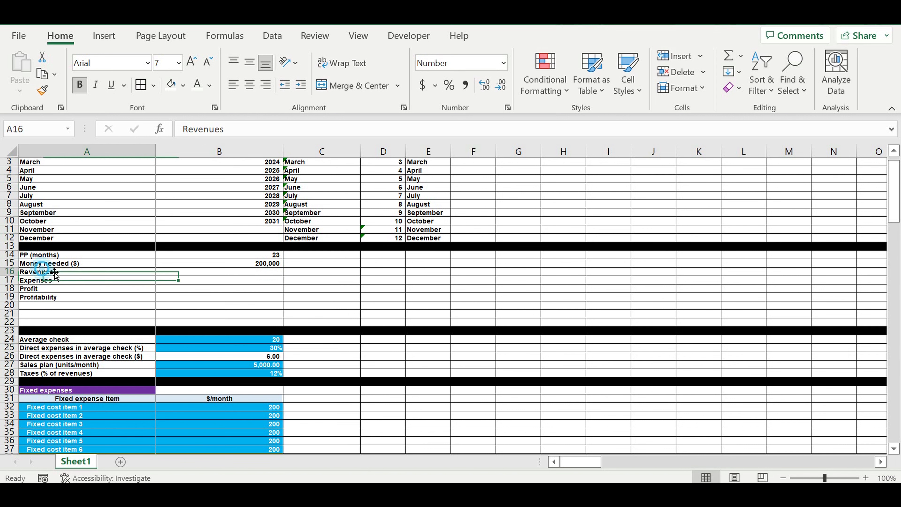
{"action": "left_click", "coordinate": [255, 274]}
{"action": "type", "text": "="}
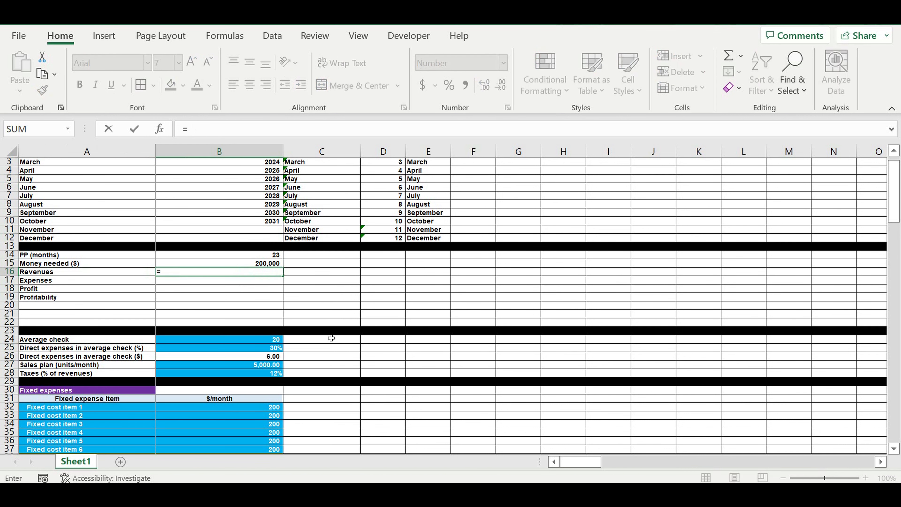
{"action": "scroll", "coordinate": [352, 376], "scroll_direction": "down", "scroll_amount": 4}
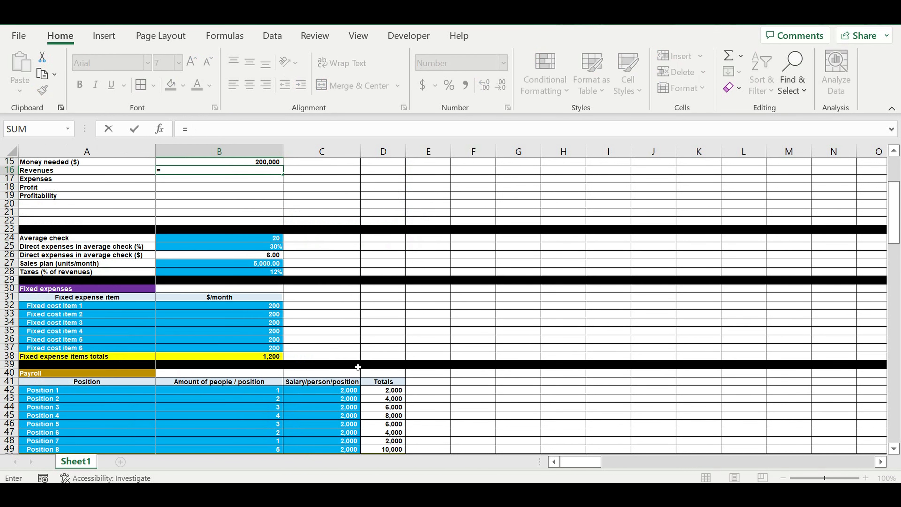
{"action": "left_click_drag", "start_coordinate": [894, 212], "coordinate": [898, 409]}
{"action": "left_click_drag", "start_coordinate": [876, 285], "coordinate": [881, 292]}
{"action": "left_click_drag", "start_coordinate": [589, 460], "coordinate": [859, 461]}
{"action": "left_click", "coordinate": [828, 373]}
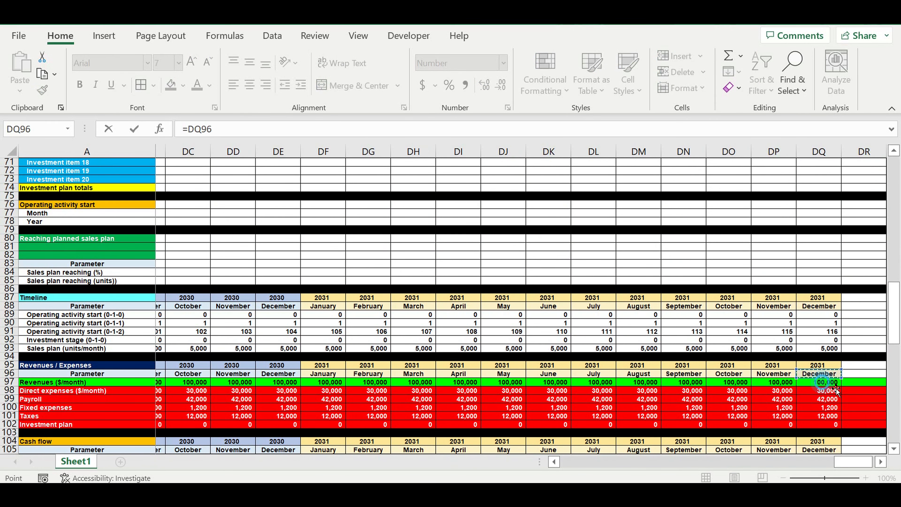
{"action": "scroll", "coordinate": [841, 399], "scroll_direction": "down", "scroll_amount": 3}
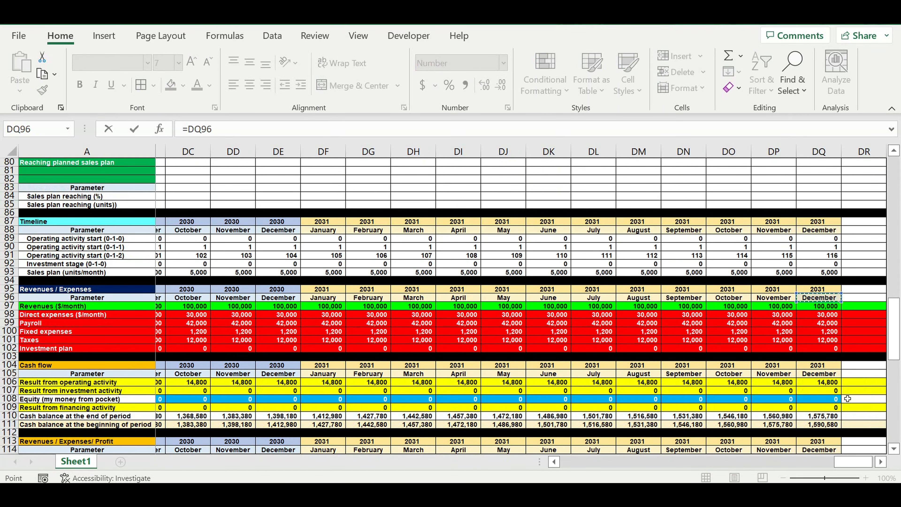
{"action": "scroll", "coordinate": [848, 399], "scroll_direction": "down", "scroll_amount": 2}
{"action": "scroll", "coordinate": [848, 400], "scroll_direction": "down", "scroll_amount": 2}
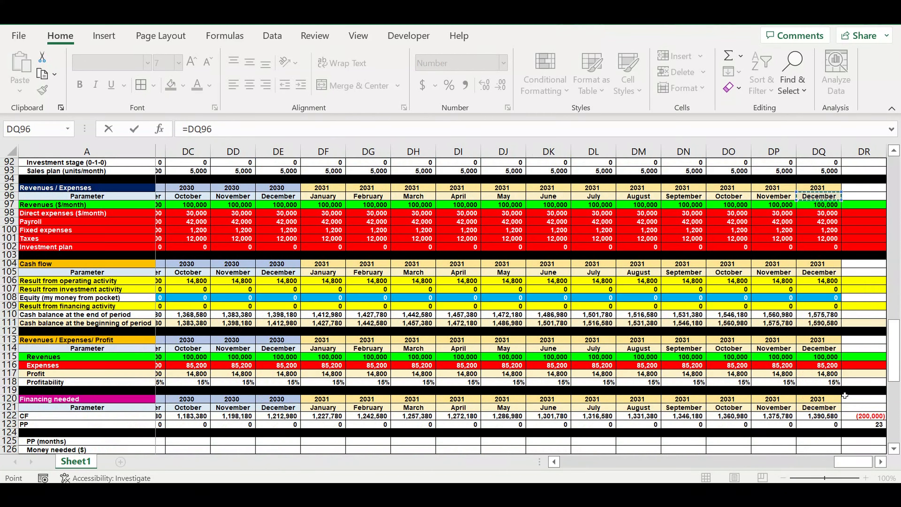
{"action": "left_click", "coordinate": [821, 358]}
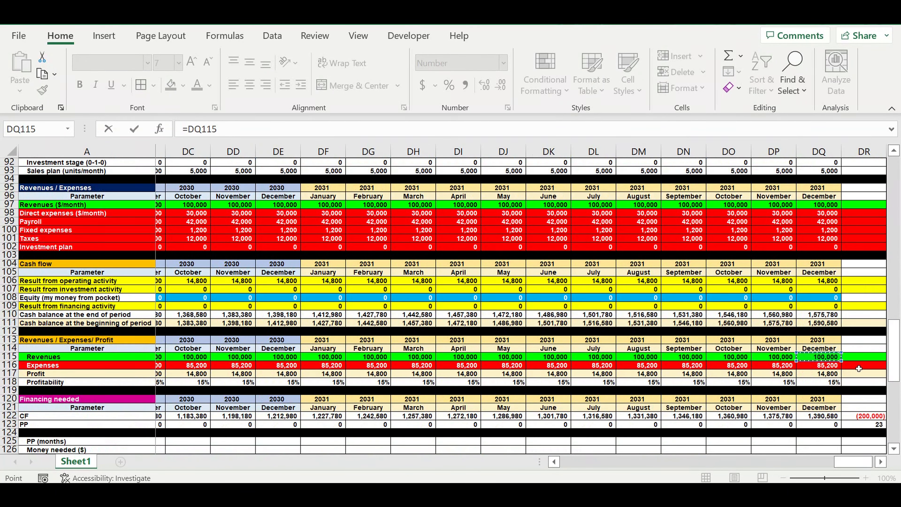
{"action": "key", "text": "Escape"}
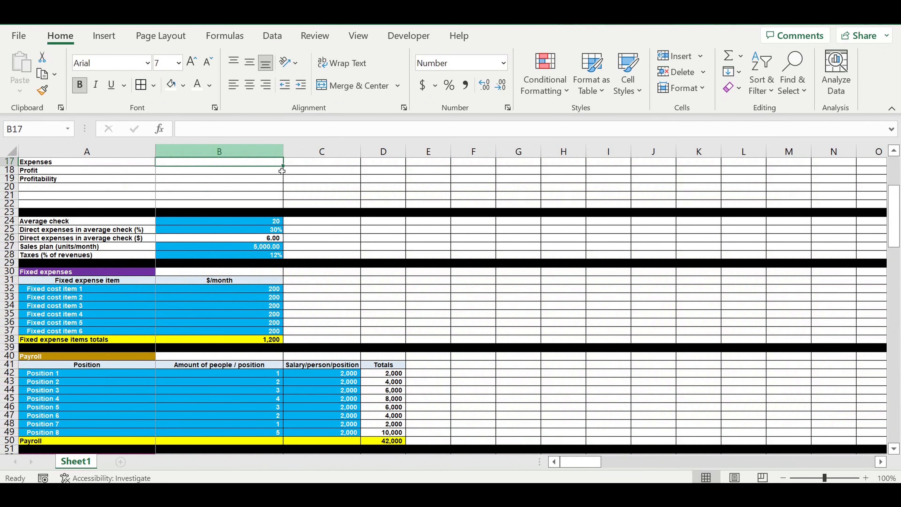
Step: Link B17 to the last month's expenses cell DQ116
{"action": "scroll", "coordinate": [280, 204], "scroll_direction": "up", "scroll_amount": 2}
{"action": "type", "text": "="}
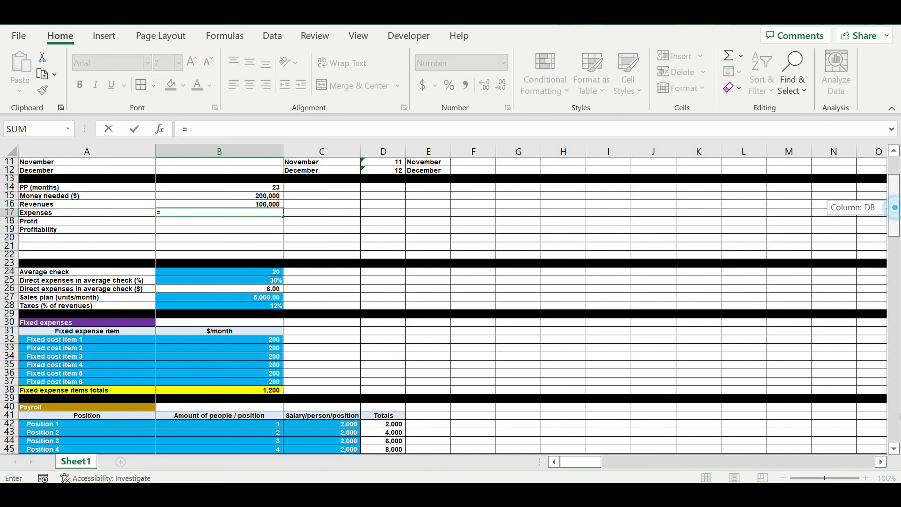
{"action": "left_click_drag", "start_coordinate": [895, 207], "coordinate": [894, 213]}
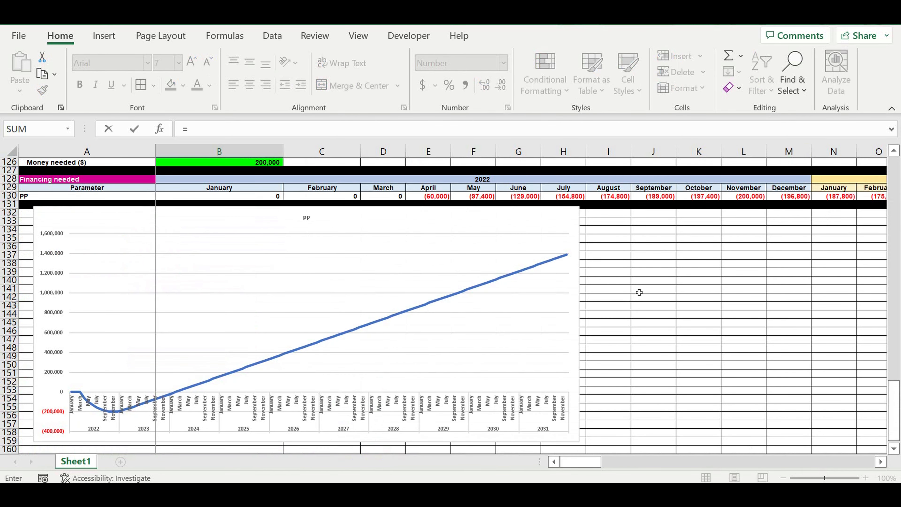
{"action": "scroll", "coordinate": [645, 278], "scroll_direction": "up", "scroll_amount": 7}
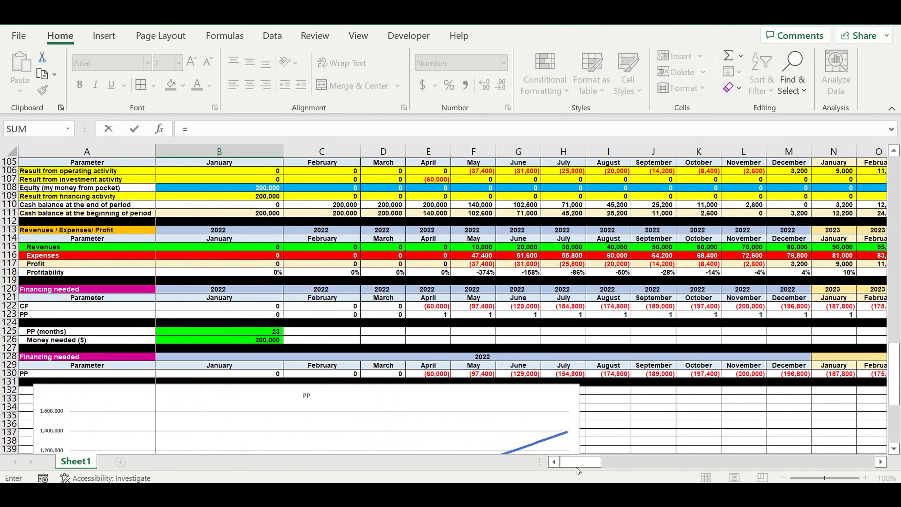
{"action": "left_click_drag", "start_coordinate": [577, 462], "coordinate": [900, 463]}
{"action": "left_click", "coordinate": [819, 248]}
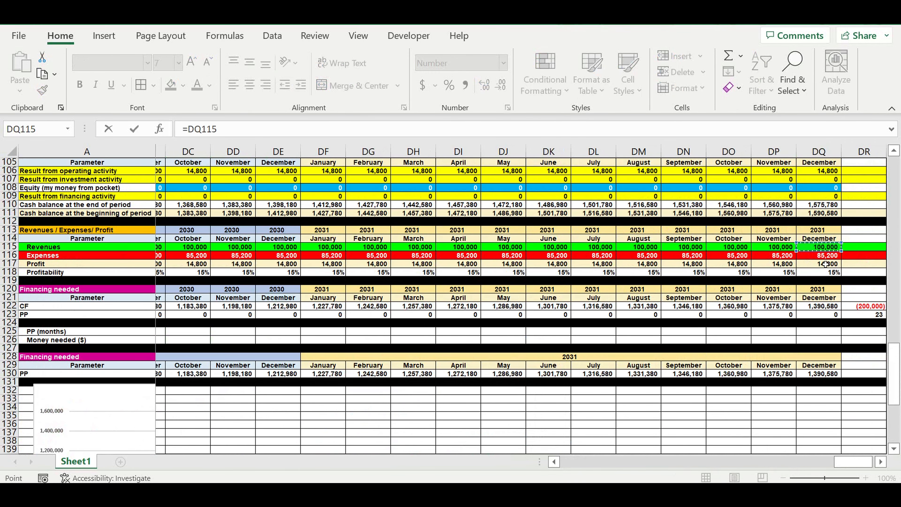
{"action": "left_click", "coordinate": [821, 257]}
{"action": "key", "text": "Return"}
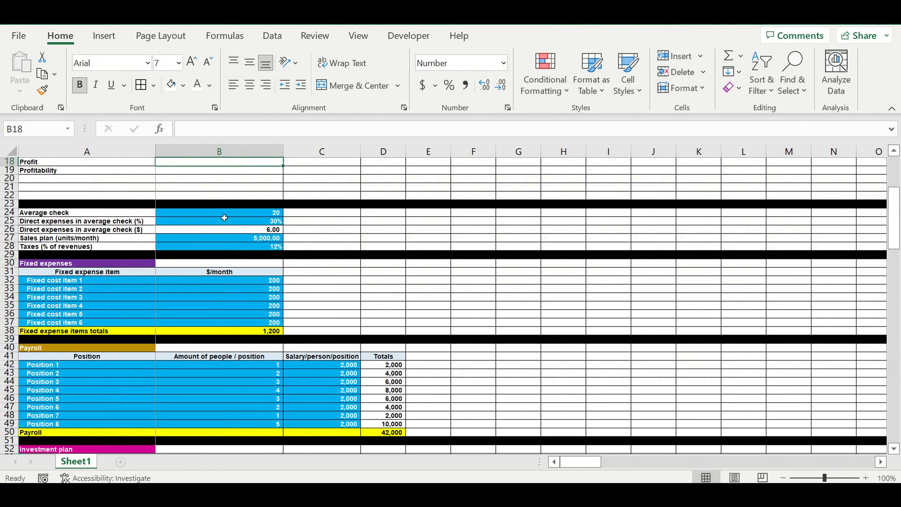
Step: Calculate profit in B18 with the formula =B16-B17
{"action": "scroll", "coordinate": [261, 206], "scroll_direction": "up", "scroll_amount": 4}
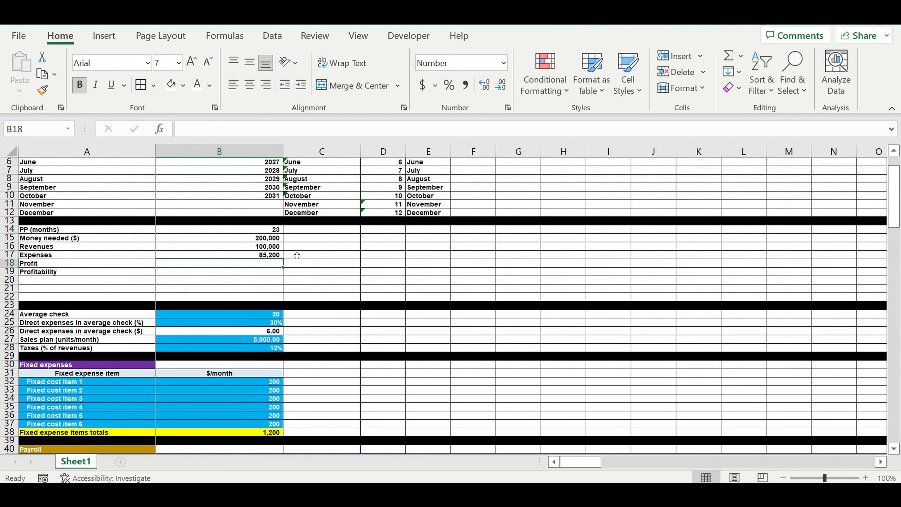
{"action": "type", "text": "="}
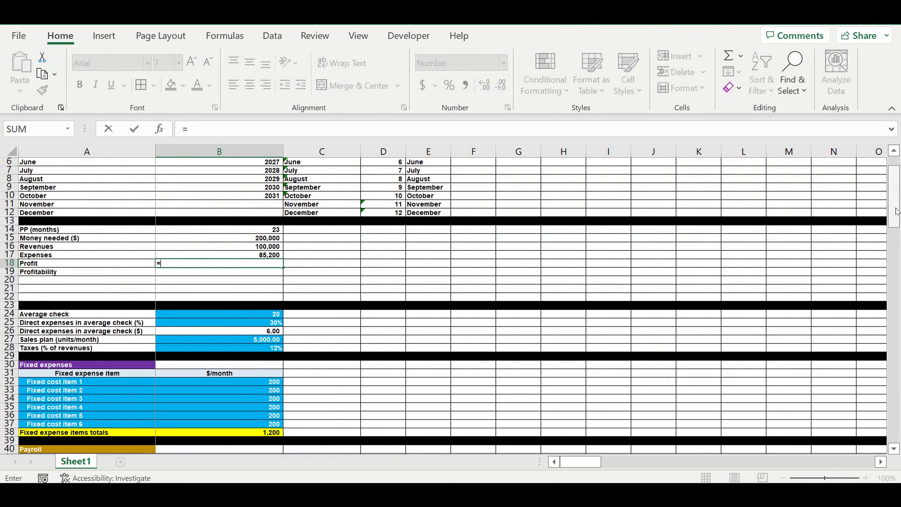
{"action": "type", "text": "="}
{"action": "left_click", "coordinate": [245, 247]}
{"action": "type", "text": "-"}
{"action": "left_click", "coordinate": [258, 257]}
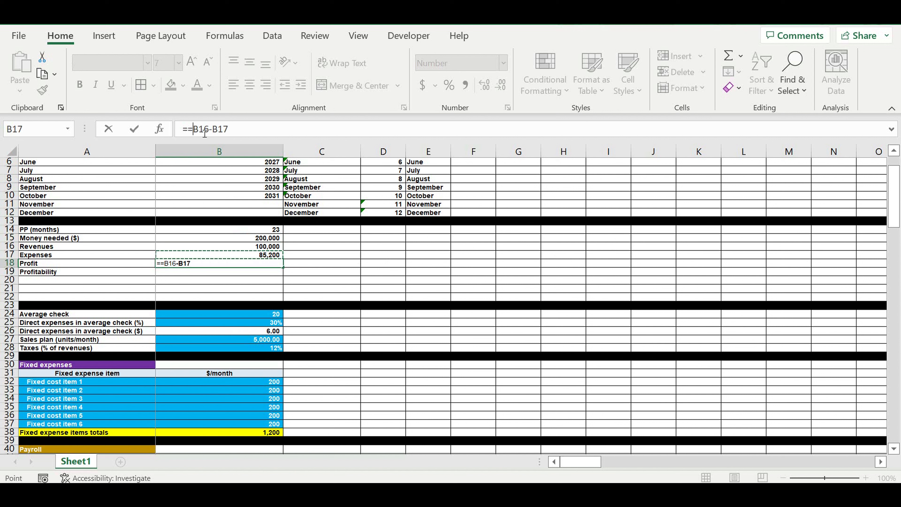
{"action": "key", "text": "BackSpace"}
{"action": "key", "text": "Return"}
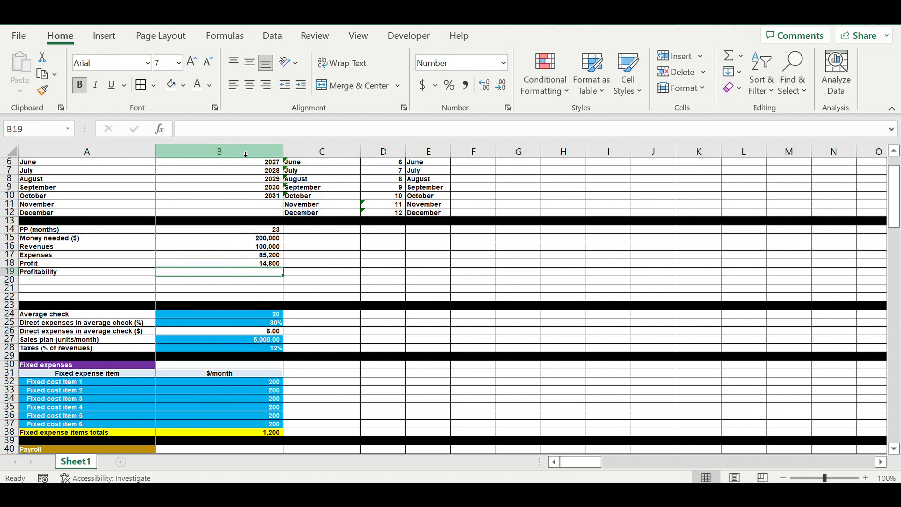
Step: Calculate profitability in B19 as =B18/B16 and format it as a percentage with one decimal
{"action": "type", "text": "="}
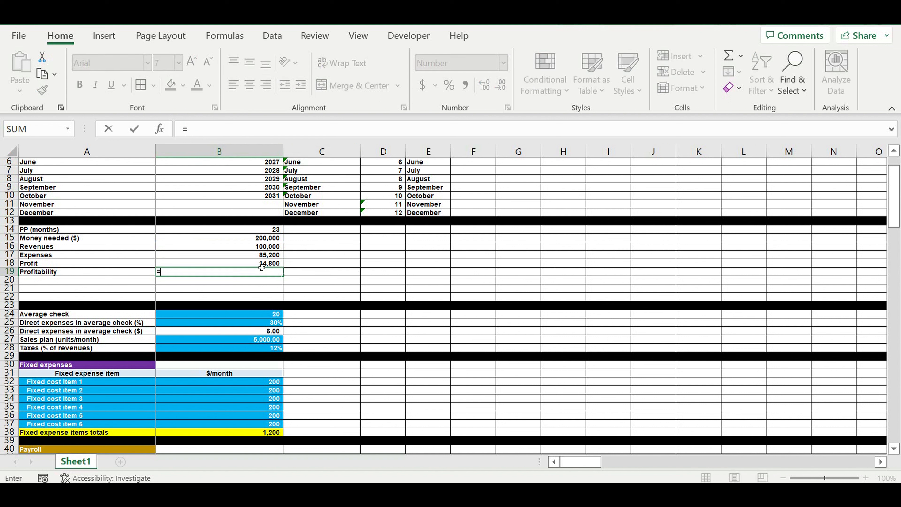
{"action": "left_click", "coordinate": [254, 264]}
{"action": "type", "text": "/"}
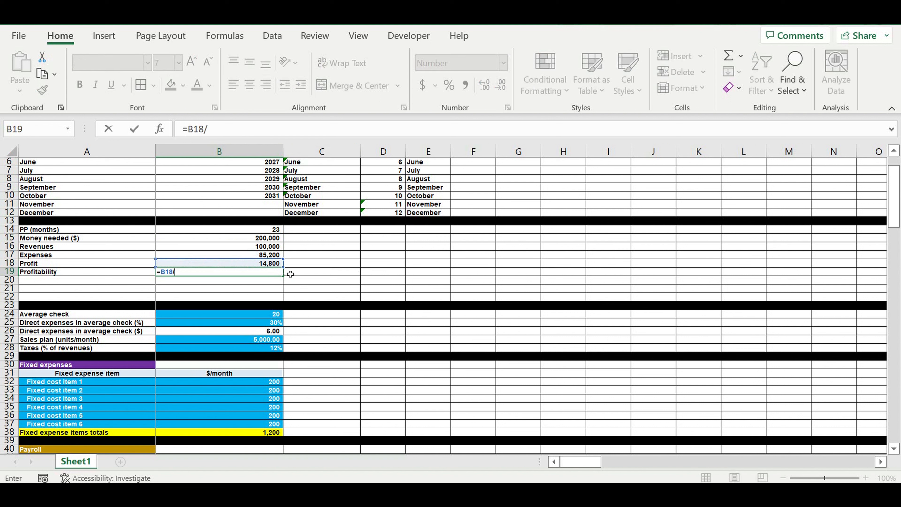
{"action": "left_click", "coordinate": [242, 248]}
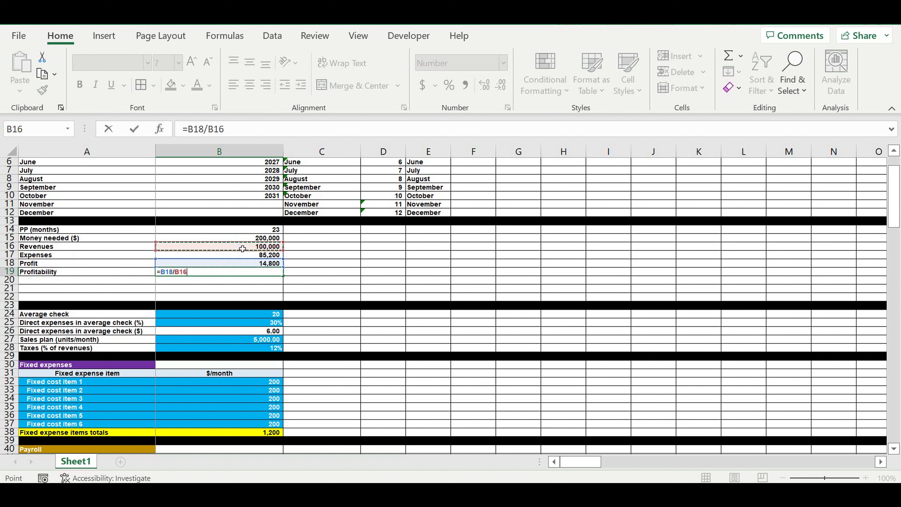
{"action": "key", "text": "ctrl+Return"}
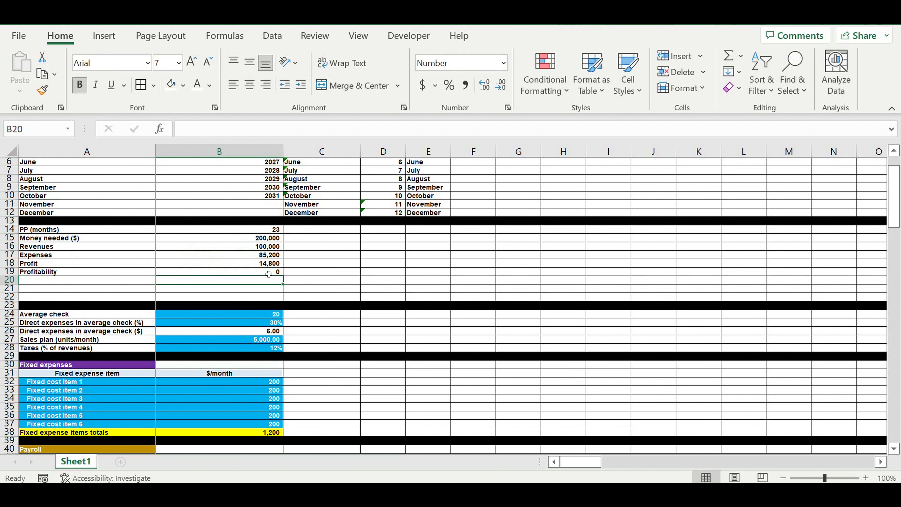
{"action": "left_click", "coordinate": [449, 86]}
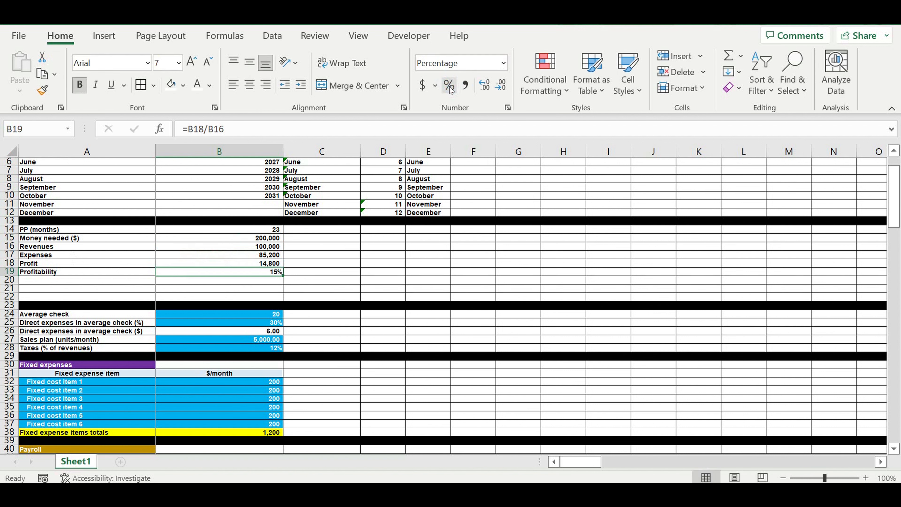
{"action": "left_click", "coordinate": [484, 85]}
Step: Indent the summary labels in A14:A19
{"action": "left_click", "coordinate": [324, 258]}
{"action": "left_click_drag", "start_coordinate": [40, 230], "coordinate": [49, 272]}
{"action": "left_click", "coordinate": [307, 86]}
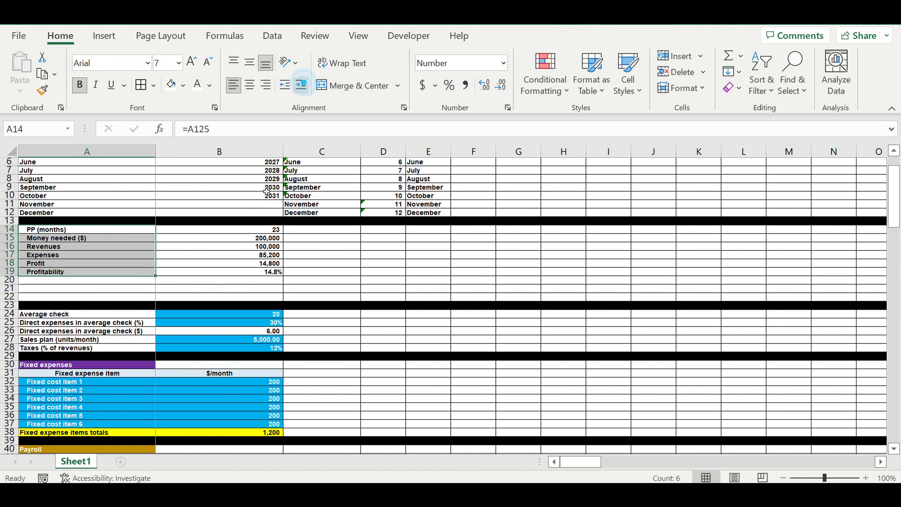
Step: Fill the summary values B14:B19 with a light yellow color
{"action": "left_click", "coordinate": [364, 250]}
{"action": "left_click_drag", "start_coordinate": [268, 233], "coordinate": [263, 272]}
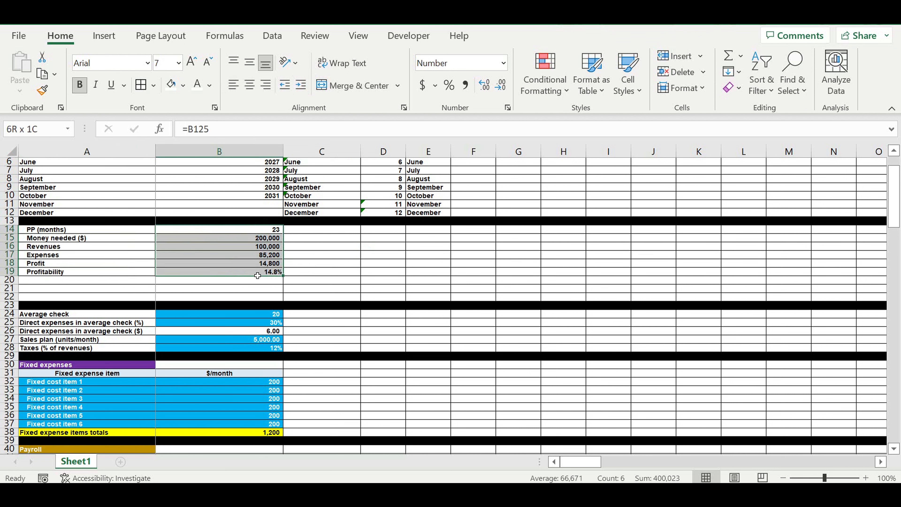
{"action": "left_click", "coordinate": [184, 85]}
{"action": "left_click", "coordinate": [260, 138]}
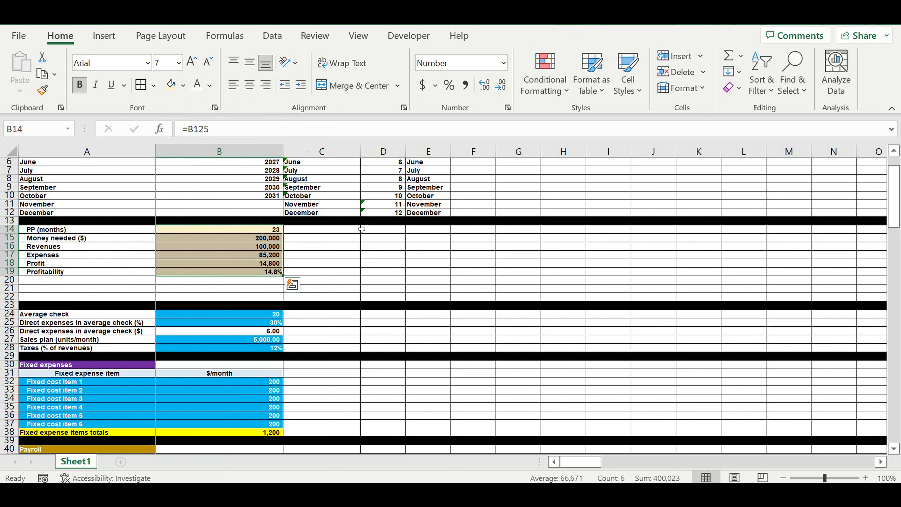
{"action": "left_click", "coordinate": [359, 229]}
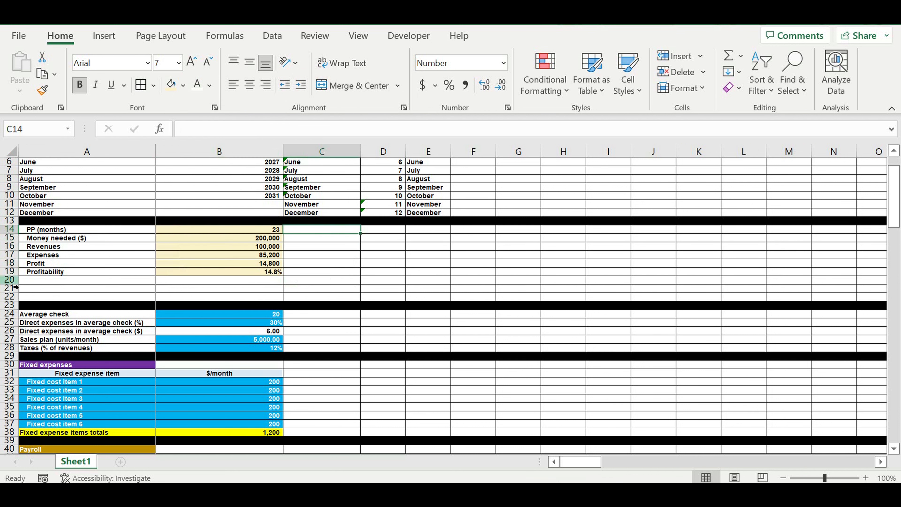
Step: Delete the extra blank rows 20 to 22 below the summary block
{"action": "left_click_drag", "start_coordinate": [12, 280], "coordinate": [18, 298]}
{"action": "right_click", "coordinate": [19, 298]}
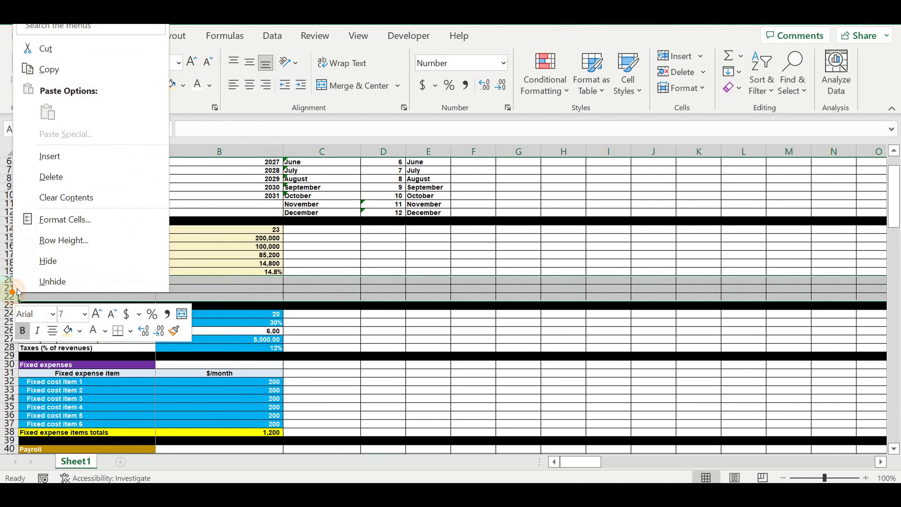
{"action": "left_click", "coordinate": [60, 172]}
{"action": "left_click", "coordinate": [367, 256]}
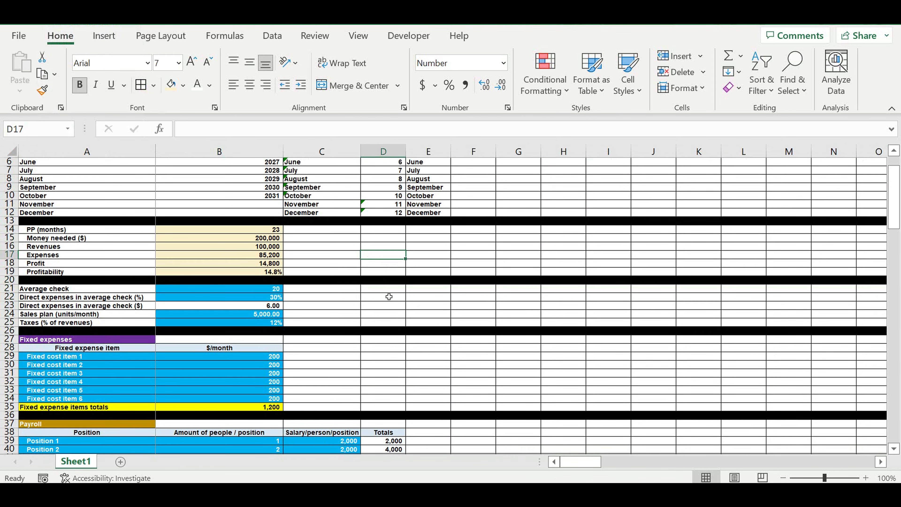
Step: Paste a copy of the PP chart at cell C1 beside the summary block and nudge it into position
{"action": "scroll", "coordinate": [404, 317], "scroll_direction": "down", "scroll_amount": 6}
{"action": "scroll", "coordinate": [444, 307], "scroll_direction": "down", "scroll_amount": 15}
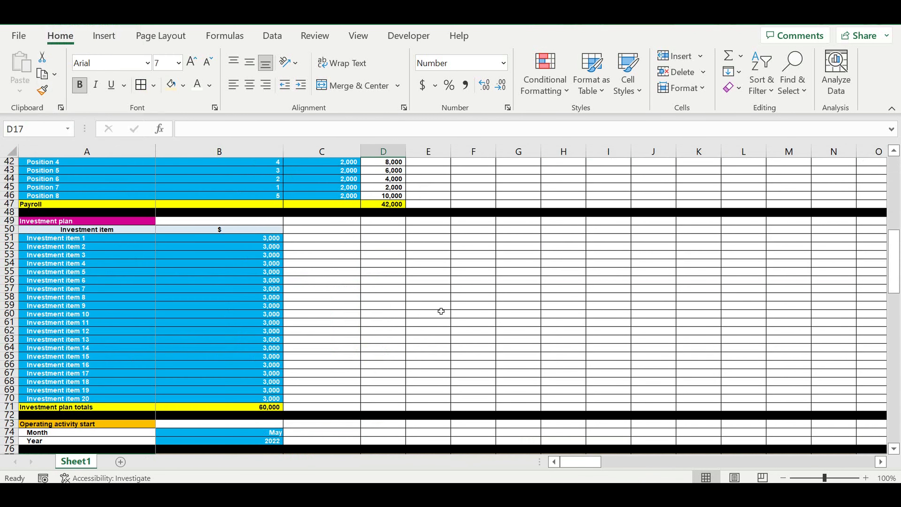
{"action": "scroll", "coordinate": [432, 313], "scroll_direction": "down", "scroll_amount": 18}
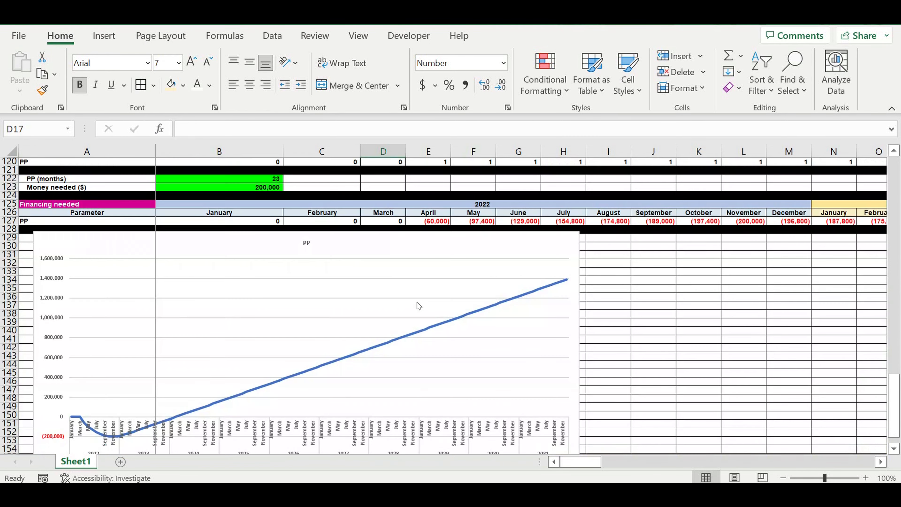
{"action": "left_click", "coordinate": [341, 223]}
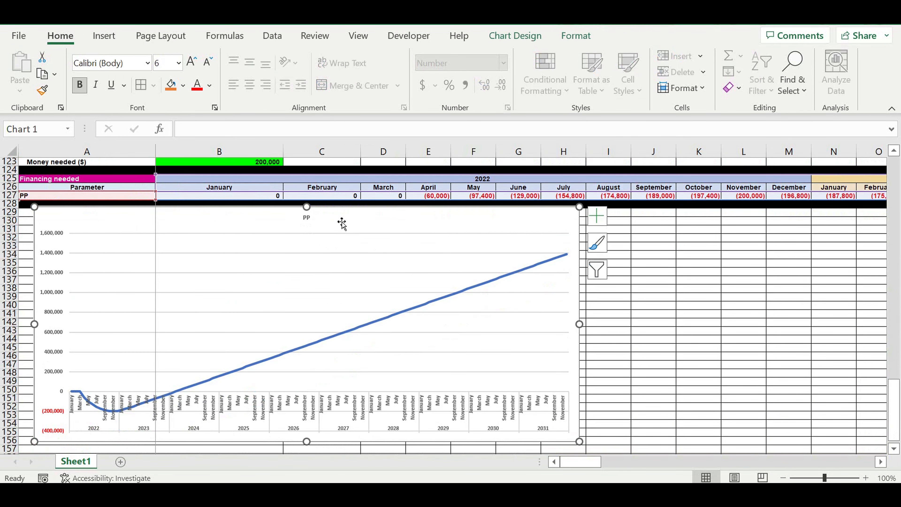
{"action": "left_click_drag", "start_coordinate": [894, 410], "coordinate": [894, 82]}
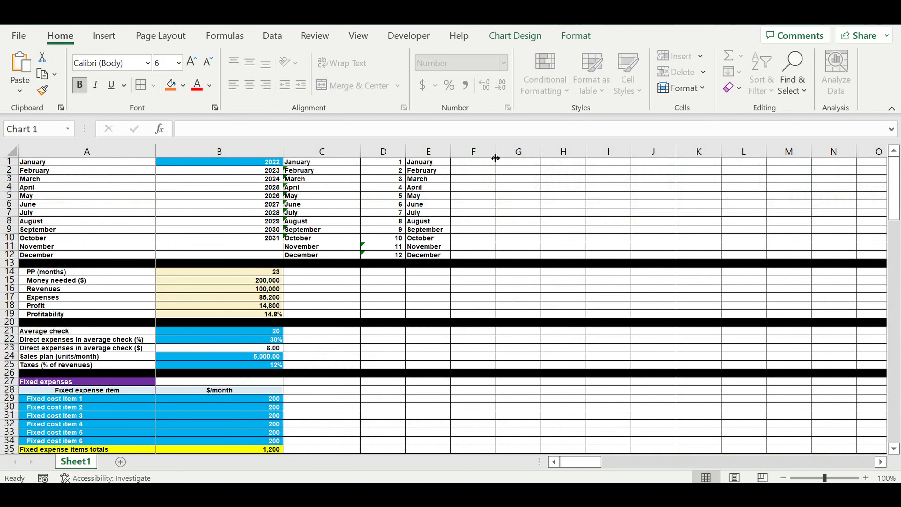
{"action": "left_click", "coordinate": [306, 163]}
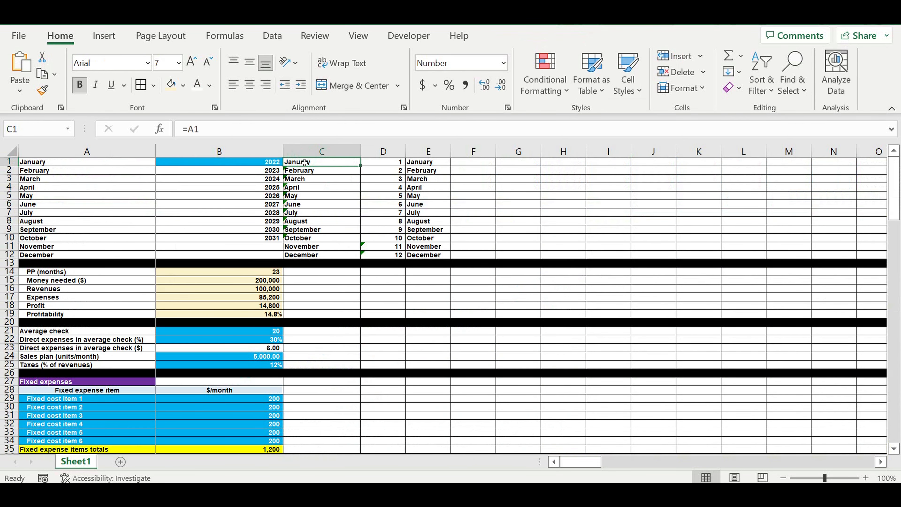
{"action": "key", "text": "ctrl+v"}
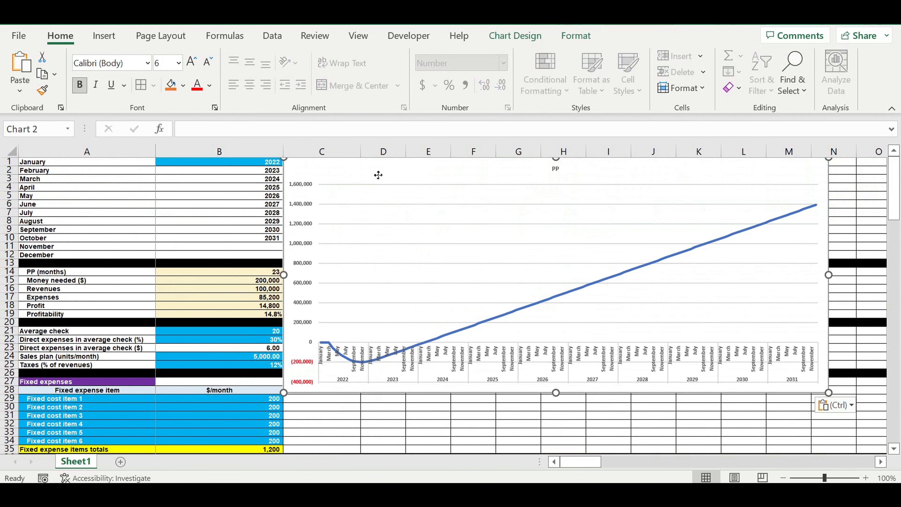
{"action": "mouse_move", "coordinate": [377, 175]}
{"action": "left_mouse_down"}
{"action": "mouse_move", "coordinate": [418, 177]}
{"action": "mouse_move", "coordinate": [382, 175]}
{"action": "left_mouse_up"}
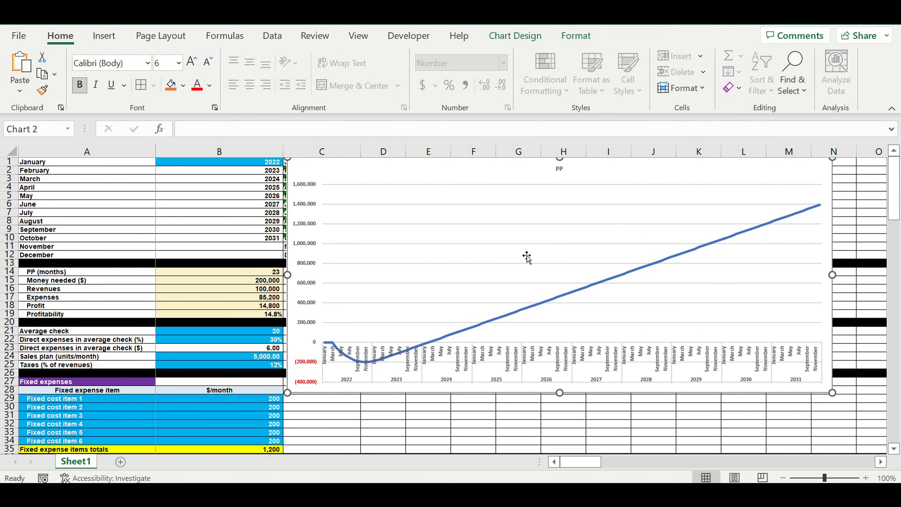
Step: Resize the pasted chart so it extends down to about row 36
{"action": "scroll", "coordinate": [537, 267], "scroll_direction": "down", "scroll_amount": 2}
{"action": "left_click_drag", "start_coordinate": [559, 342], "coordinate": [574, 409]}
{"action": "left_click", "coordinate": [873, 262]}
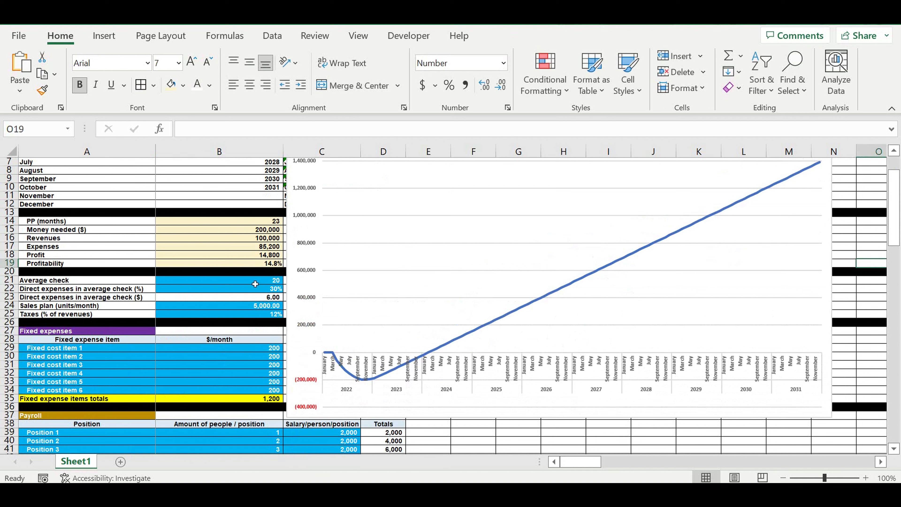
Step: Indent the input labels in A21:A25
{"action": "left_click", "coordinate": [255, 281]}
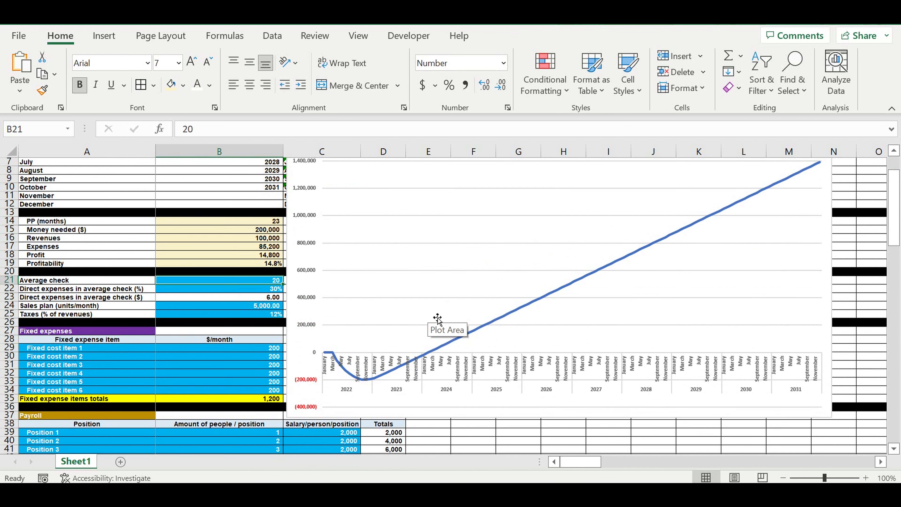
{"action": "left_click", "coordinate": [234, 330]}
{"action": "left_click_drag", "start_coordinate": [71, 280], "coordinate": [71, 314]}
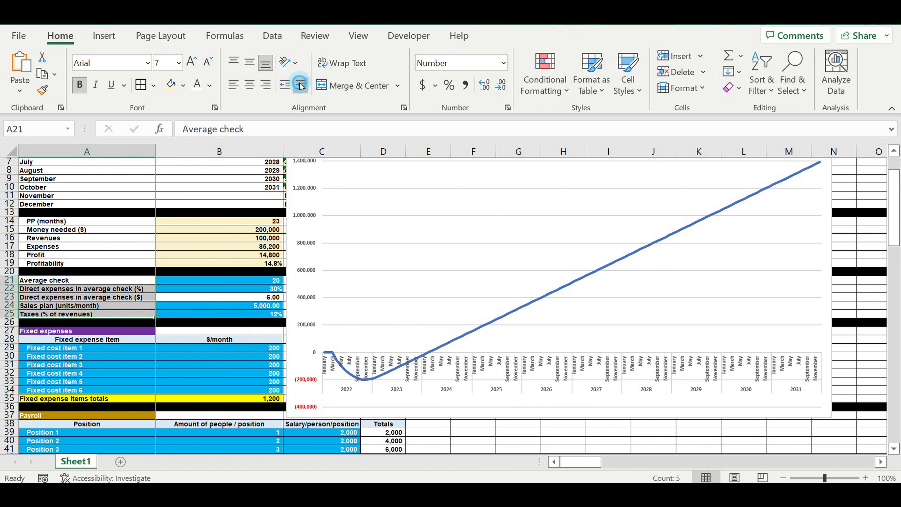
{"action": "left_click", "coordinate": [301, 85]}
{"action": "left_click", "coordinate": [167, 314]}
Step: Set the average check in B21 to 10
{"action": "left_click", "coordinate": [258, 283]}
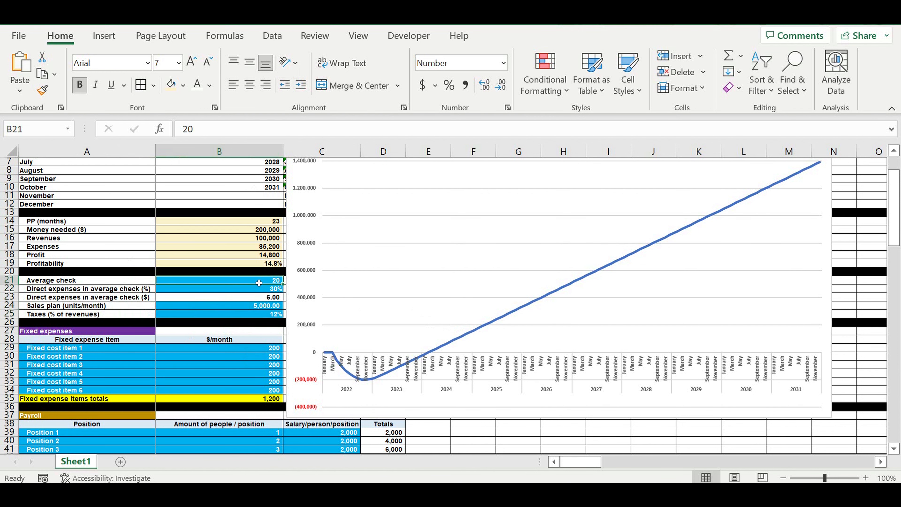
{"action": "type", "text": "1"}
{"action": "key", "text": "Return"}
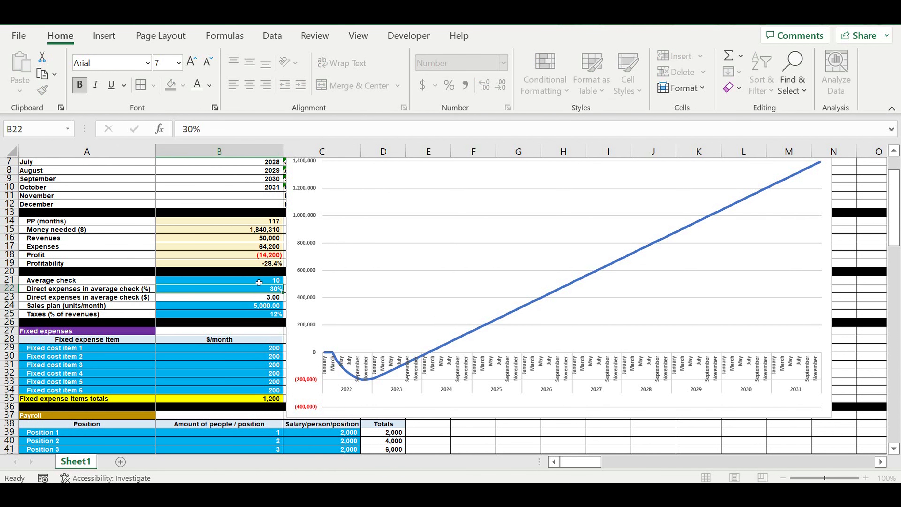
Step: Append ($/month) to the Revenues label in A16 and copy that suffix
{"action": "scroll", "coordinate": [181, 269], "scroll_direction": "up", "scroll_amount": 1}
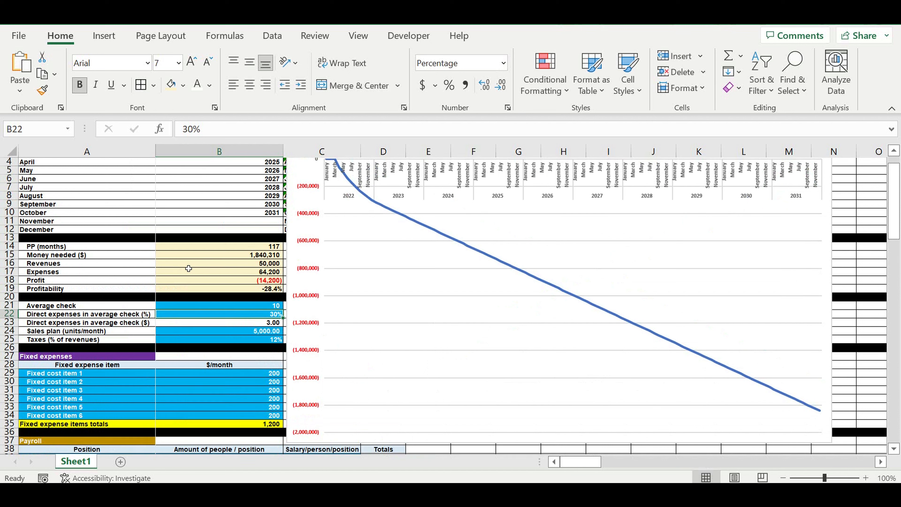
{"action": "left_click", "coordinate": [253, 282]}
{"action": "left_click", "coordinate": [47, 283]}
{"action": "left_click", "coordinate": [254, 283]}
{"action": "left_click", "coordinate": [55, 272]}
{"action": "key", "text": "Up"}
{"action": "key", "text": "Up"}
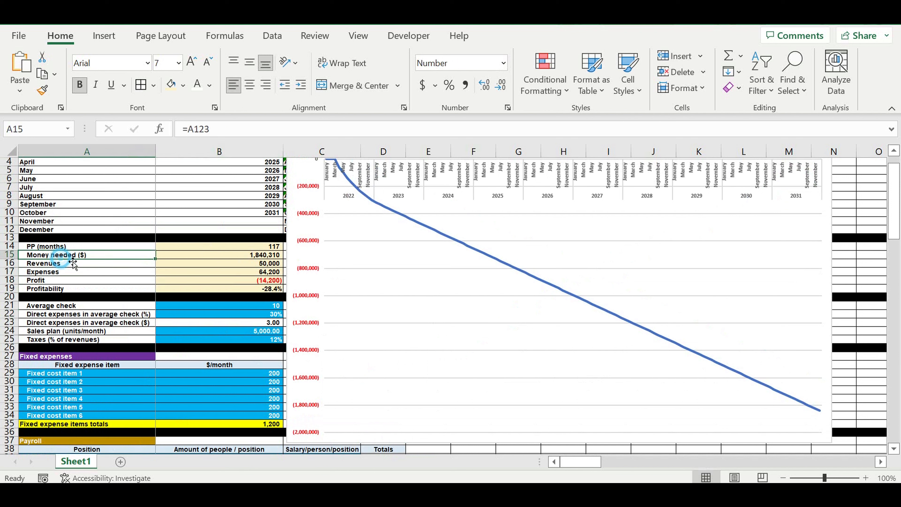
{"action": "left_click", "coordinate": [62, 267]}
{"action": "left_click", "coordinate": [244, 134]}
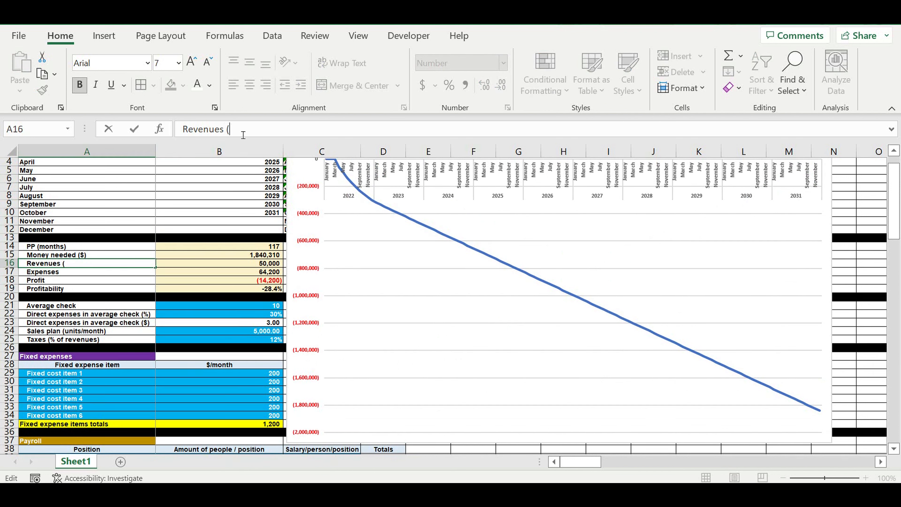
{"action": "type", "text": "($/month"}
{"action": "left_click_drag", "start_coordinate": [229, 131], "coordinate": [272, 130]}
{"action": "key", "text": "ctrl+c"}
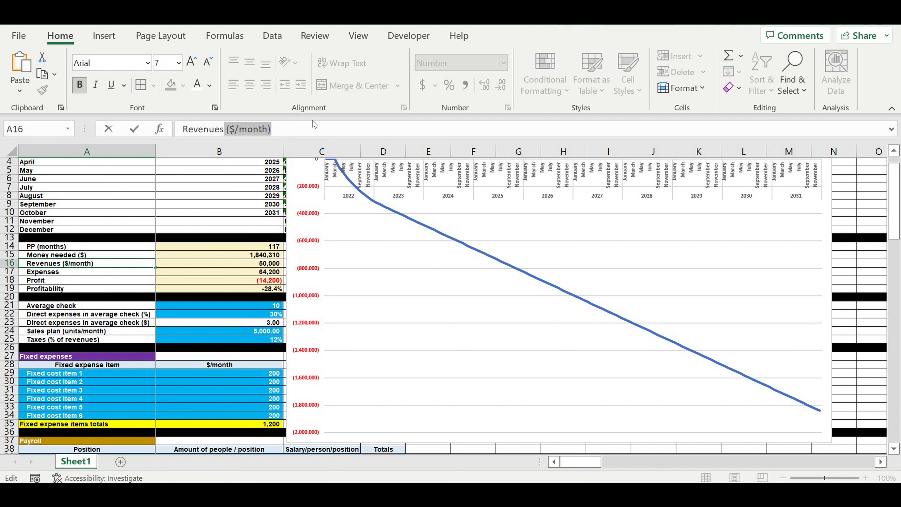
{"action": "key", "text": "Return"}
Step: Append ($/month) to the Expenses, Profit and Profitability labels in A17:A19
{"action": "left_click", "coordinate": [237, 129]}
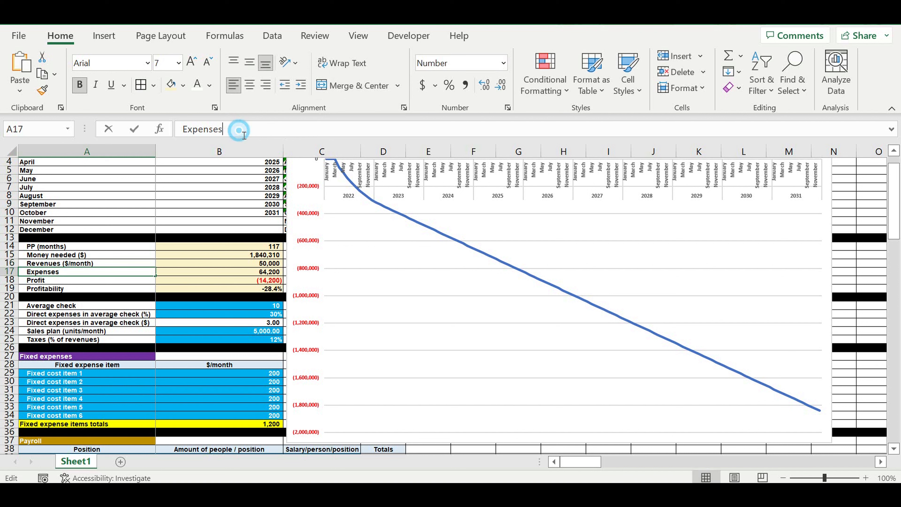
{"action": "key", "text": "ctrl+v"}
{"action": "key", "text": "Return"}
{"action": "left_click", "coordinate": [217, 129]}
{"action": "key", "text": "ctrl+v"}
{"action": "key", "text": "Return"}
{"action": "left_click", "coordinate": [234, 129]}
{"action": "key", "text": "ctrl+v"}
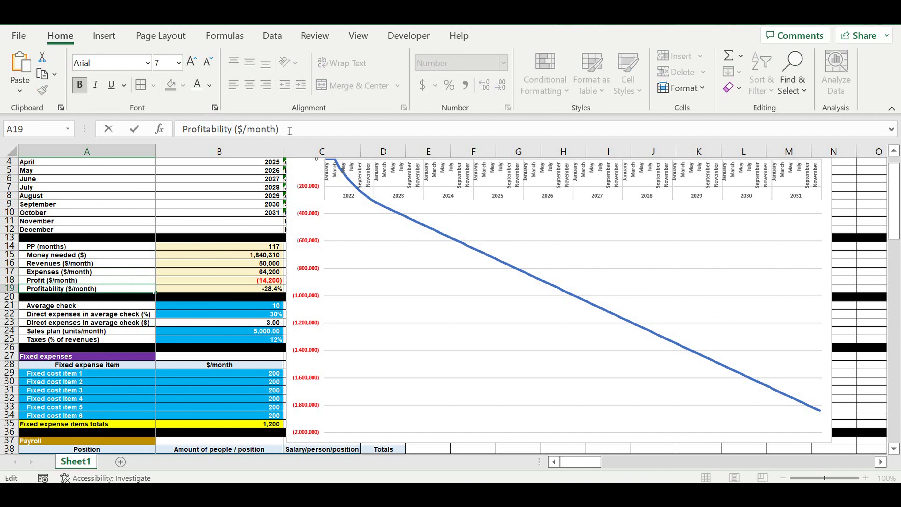
Step: Set the average check in B21 to 15
{"action": "left_click", "coordinate": [217, 272]}
{"action": "left_click", "coordinate": [259, 307]}
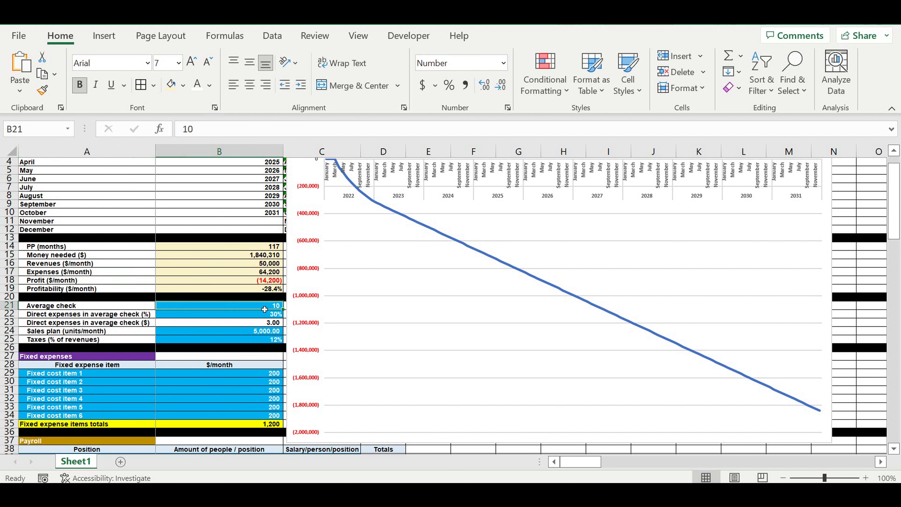
{"action": "type", "text": "1"}
{"action": "key", "text": "Return"}
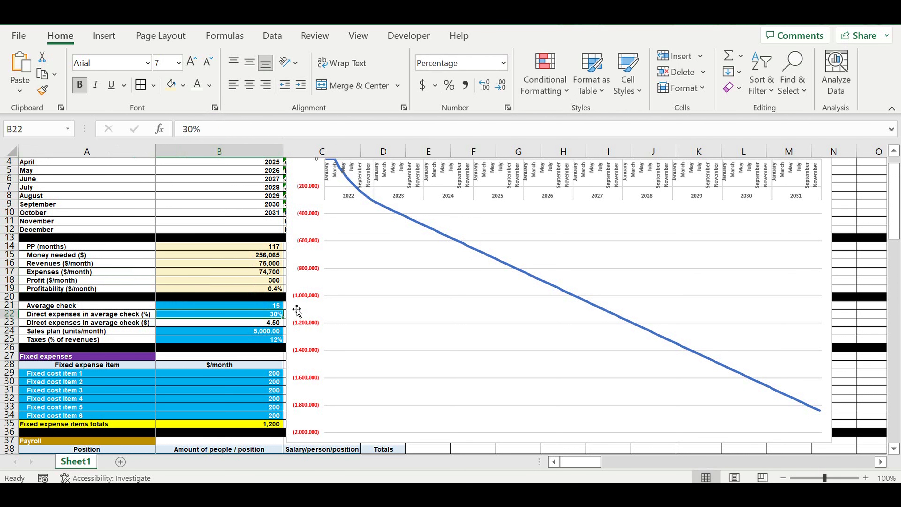
Step: Set direct expenses in average check in B22 to 20%
{"action": "left_click", "coordinate": [264, 307]}
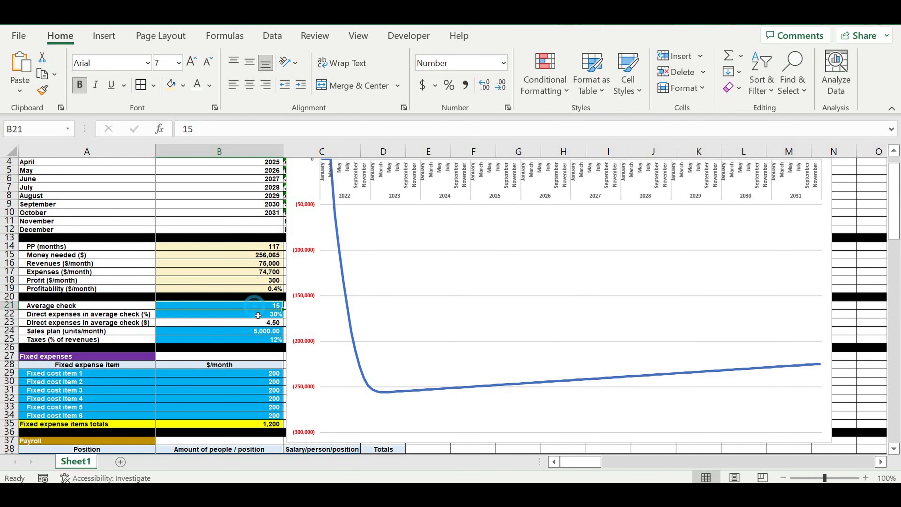
{"action": "left_click", "coordinate": [271, 318]}
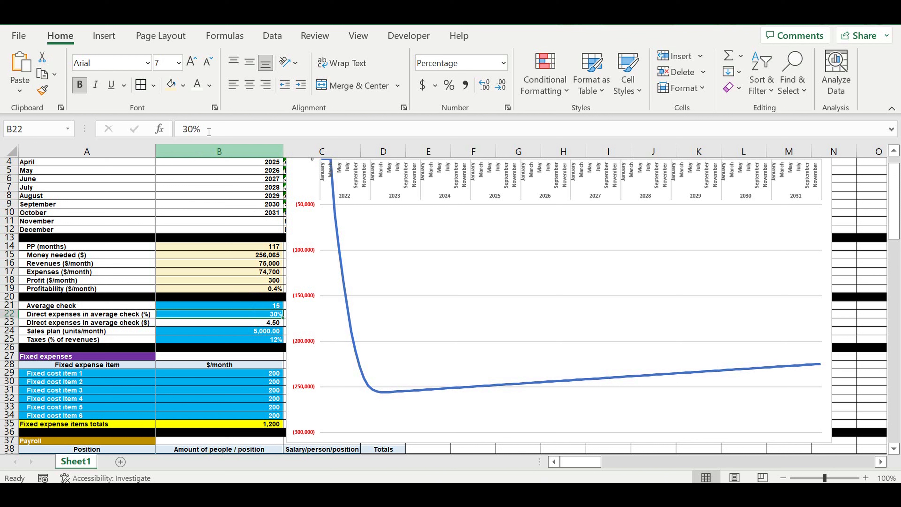
{"action": "left_click", "coordinate": [185, 129]}
{"action": "key", "text": "BackSpace"}
{"action": "key", "text": "BackSpace"}
{"action": "key", "text": "BackSpace"}
{"action": "type", "text": "20%"}
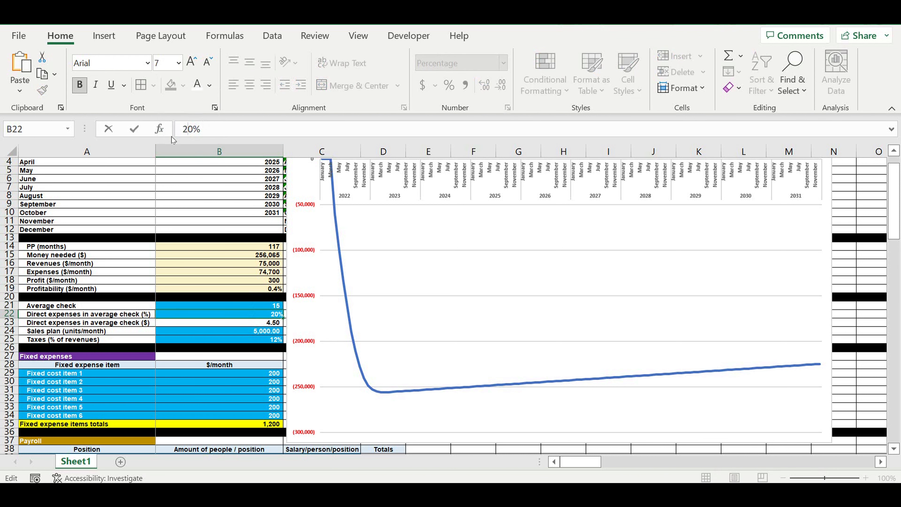
{"action": "key", "text": "Return"}
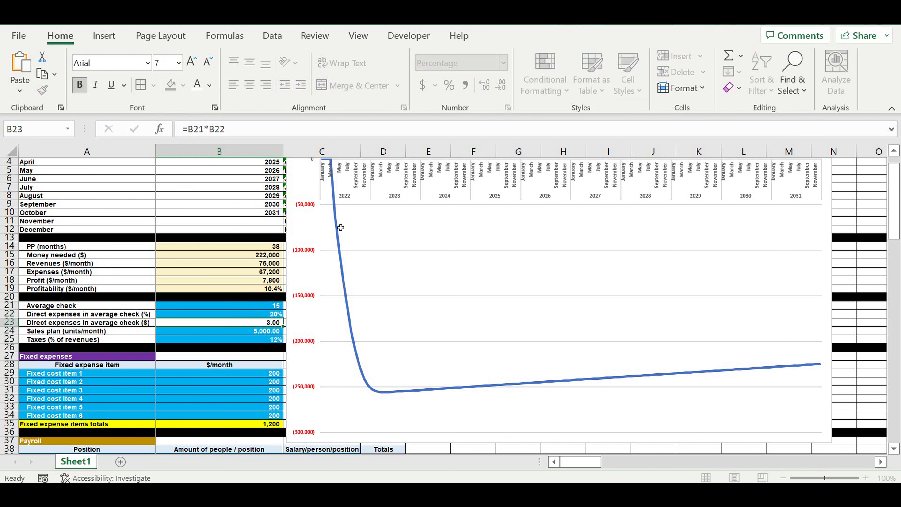
Step: Set fixed cost item 4 in B32 to 2000
{"action": "key", "text": "Down"}
{"action": "key", "text": "Down"}
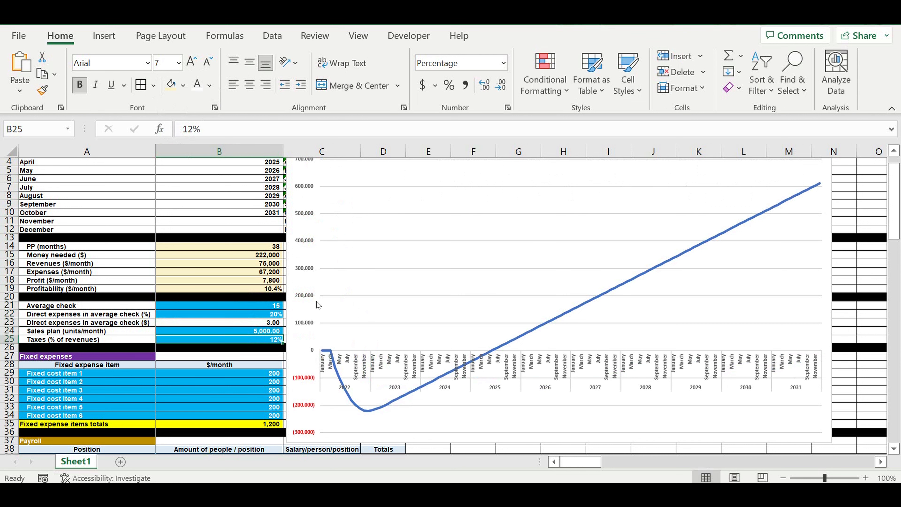
{"action": "scroll", "coordinate": [214, 345], "scroll_direction": "down", "scroll_amount": 2}
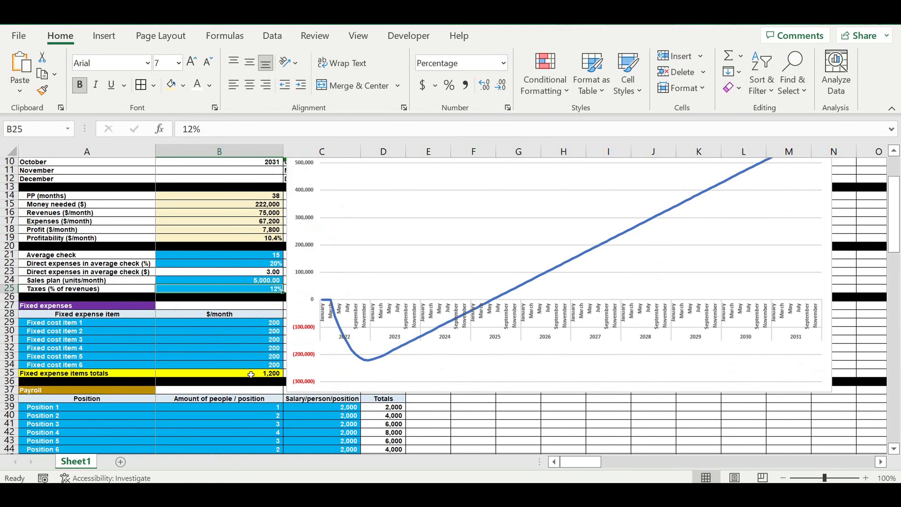
{"action": "left_click", "coordinate": [256, 359]}
{"action": "left_click", "coordinate": [263, 348]}
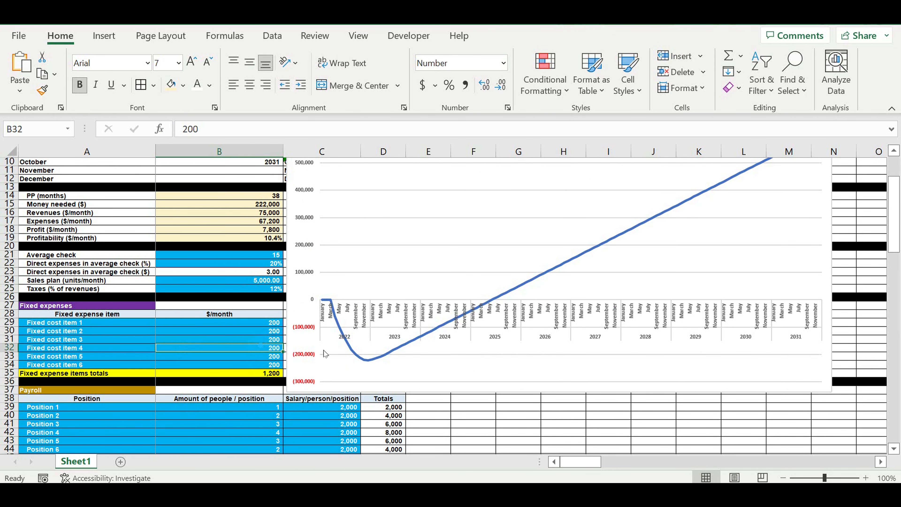
{"action": "type", "text": "2000"}
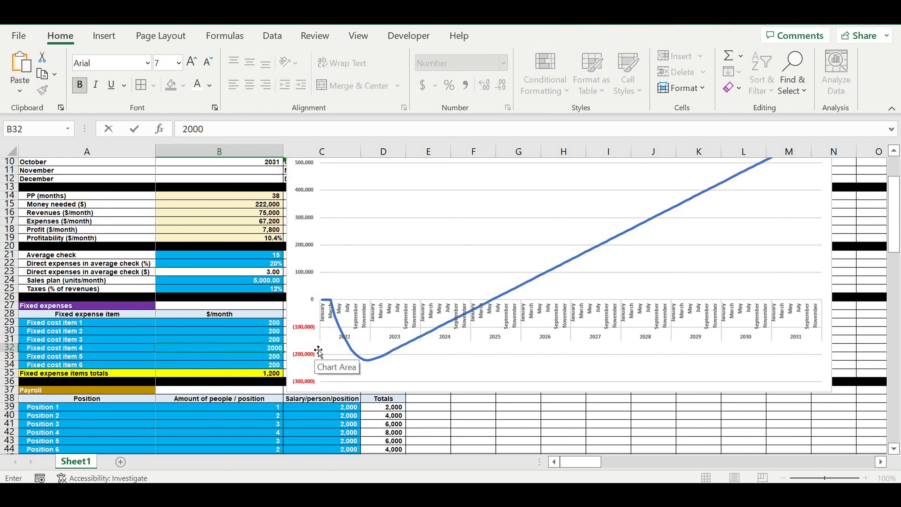
{"action": "key", "text": "Return"}
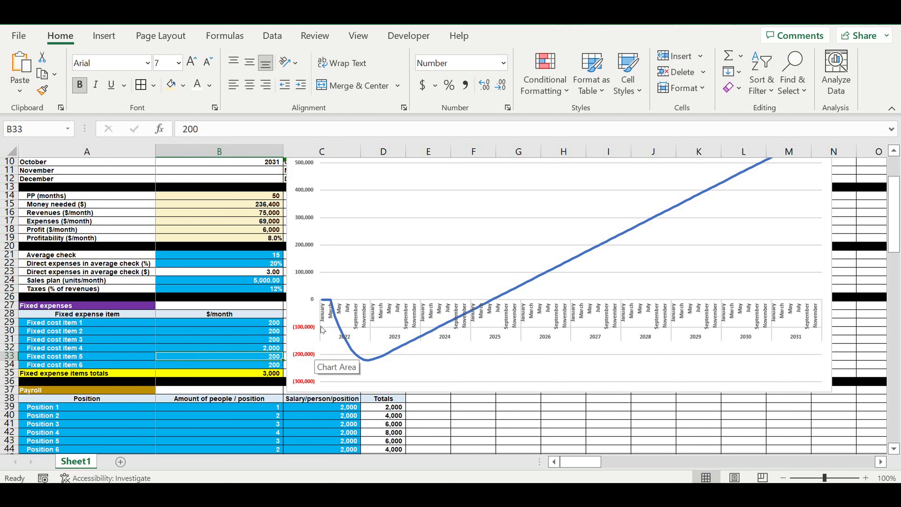
Step: Restore fixed cost item 4 in B32 to 200
{"action": "left_click", "coordinate": [269, 348]}
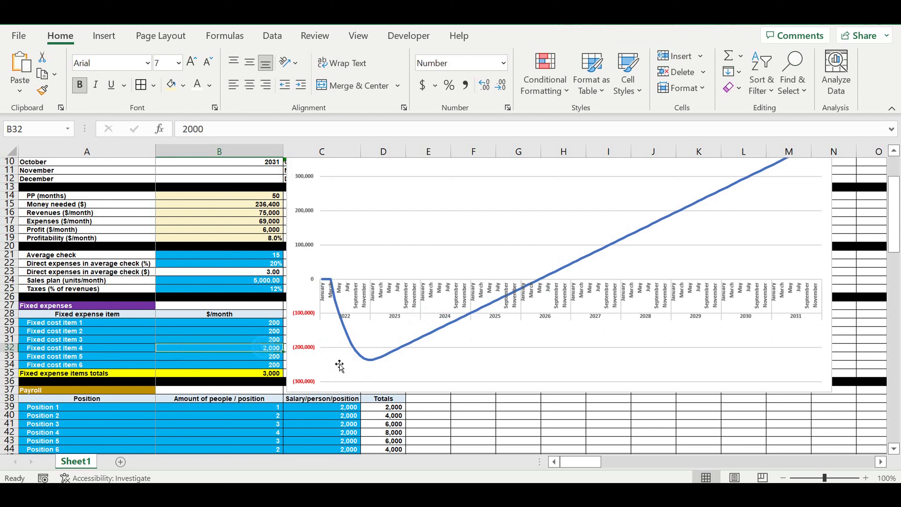
{"action": "type", "text": "200"}
{"action": "key", "text": "Return"}
Step: Set the number of people for Position 4 in B42 to 9
{"action": "left_click", "coordinate": [174, 339]}
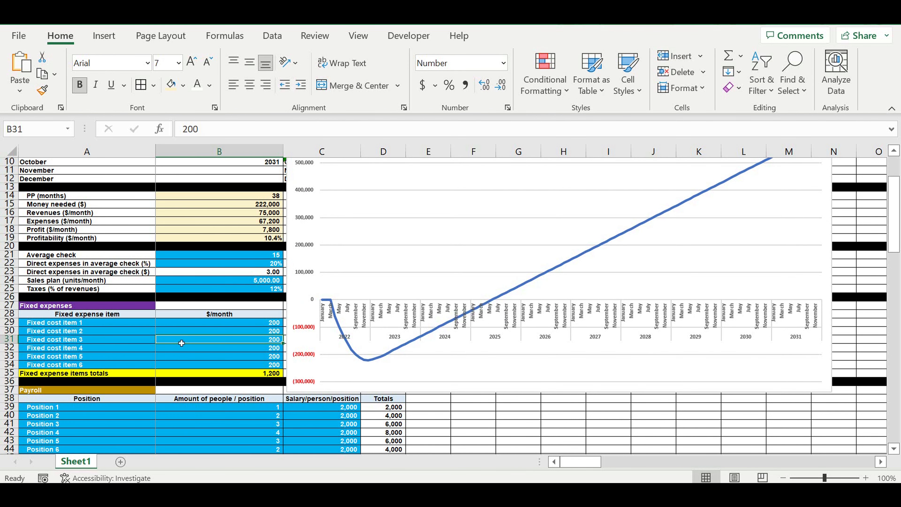
{"action": "scroll", "coordinate": [304, 373], "scroll_direction": "down", "scroll_amount": 2}
{"action": "left_click", "coordinate": [271, 383]}
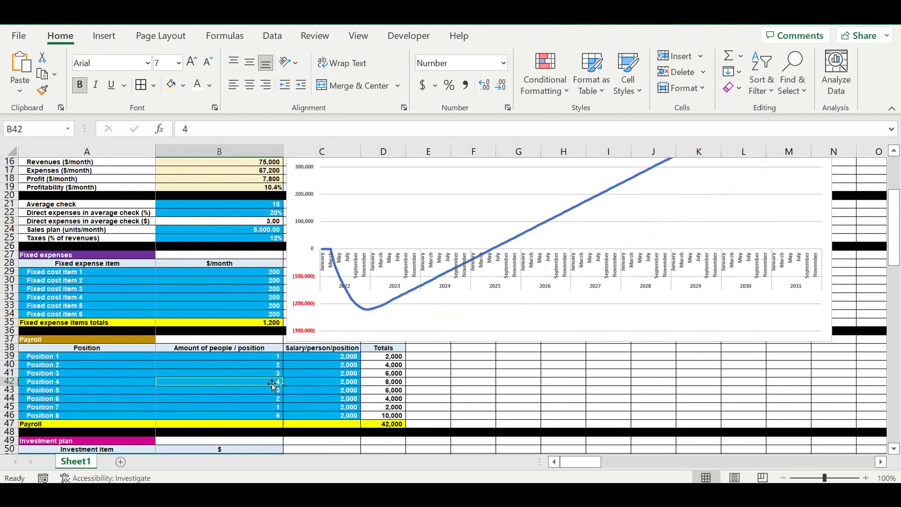
{"action": "type", "text": "9"}
{"action": "key", "text": "Return"}
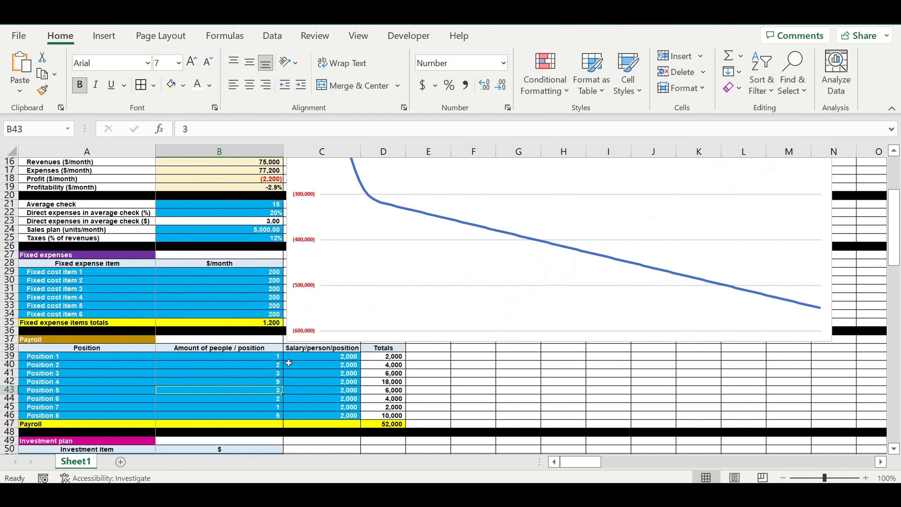
Step: Set the number of people for Position 4 in B42 to 1
{"action": "left_click", "coordinate": [265, 382]}
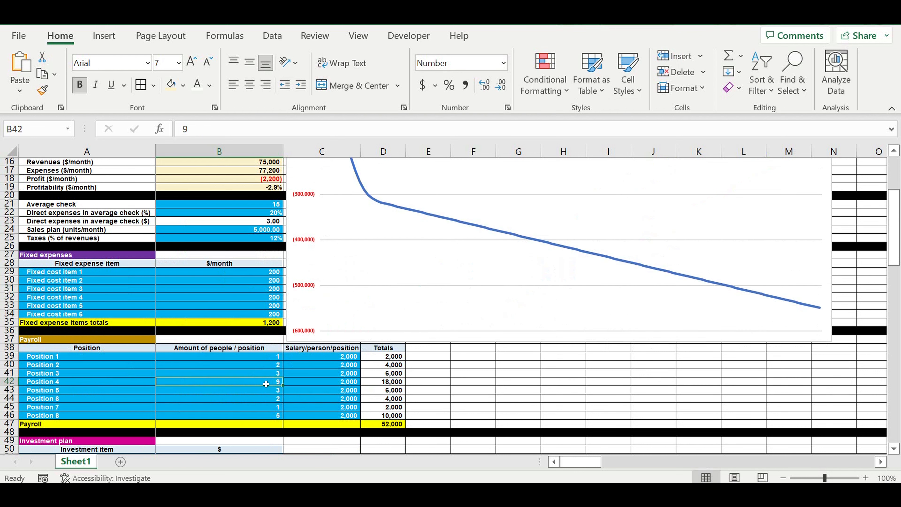
{"action": "type", "text": "1"}
{"action": "key", "text": "Return"}
Step: Set investment item 1 in B51 to 15,000
{"action": "left_click", "coordinate": [248, 289]}
{"action": "left_click", "coordinate": [244, 230]}
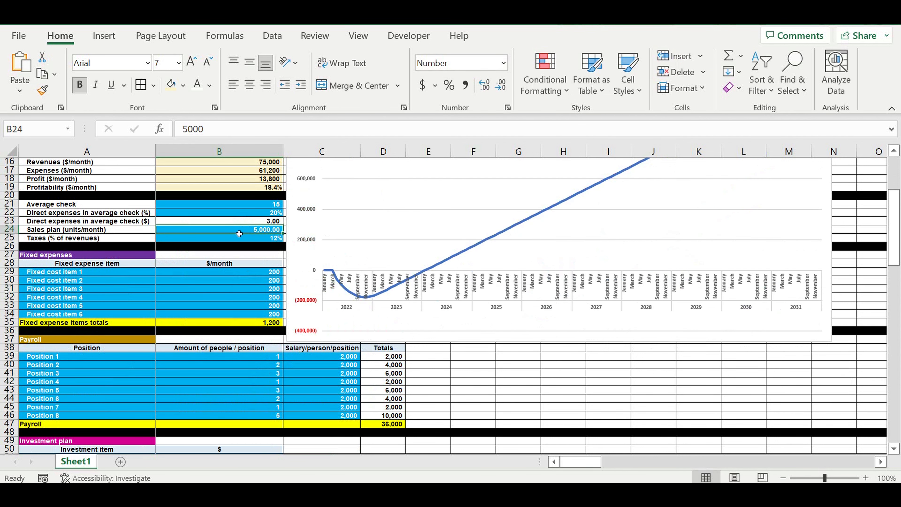
{"action": "scroll", "coordinate": [265, 256], "scroll_direction": "up", "scroll_amount": 2}
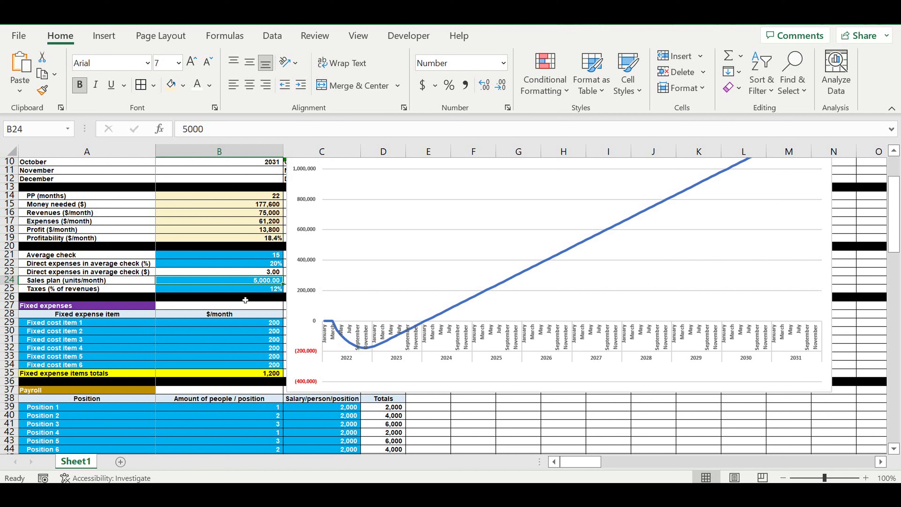
{"action": "scroll", "coordinate": [263, 348], "scroll_direction": "down", "scroll_amount": 7}
{"action": "scroll", "coordinate": [273, 356], "scroll_direction": "down", "scroll_amount": 2}
{"action": "left_click", "coordinate": [259, 323]}
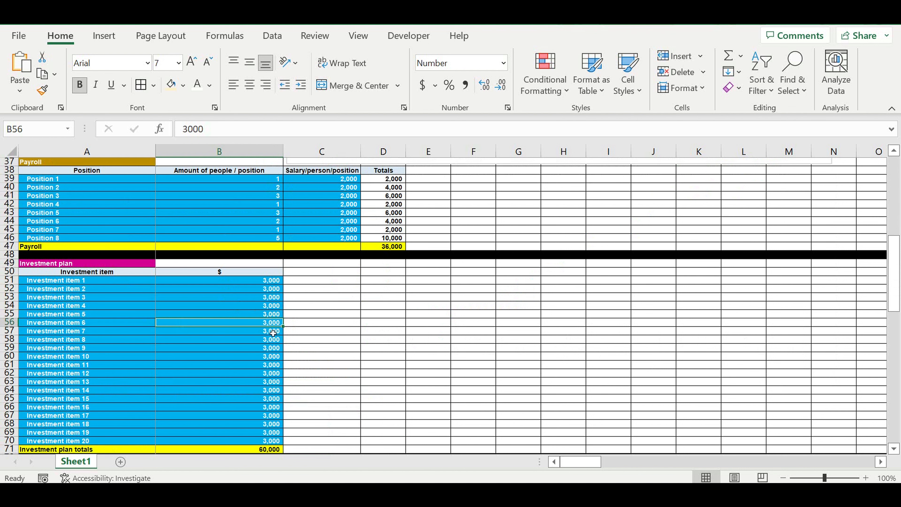
{"action": "scroll", "coordinate": [273, 333], "scroll_direction": "up", "scroll_amount": 2}
{"action": "scroll", "coordinate": [294, 339], "scroll_direction": "up", "scroll_amount": 2}
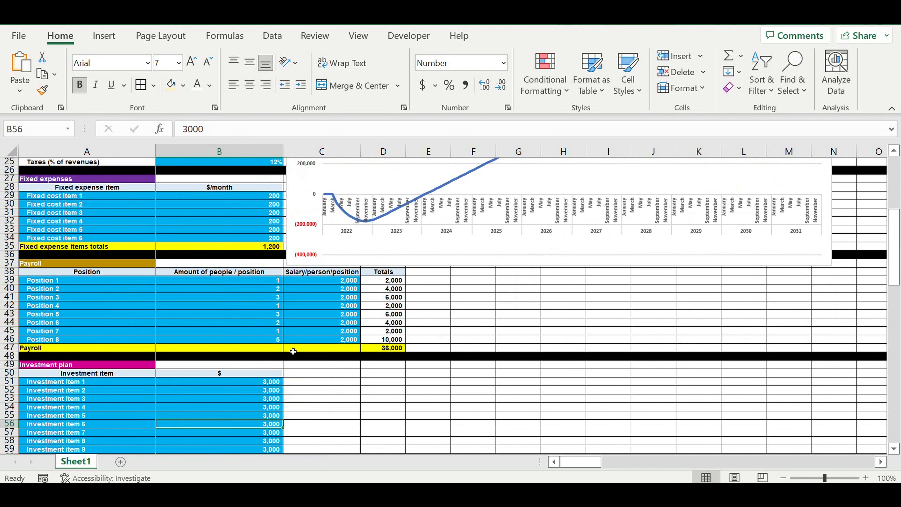
{"action": "left_click", "coordinate": [254, 383]}
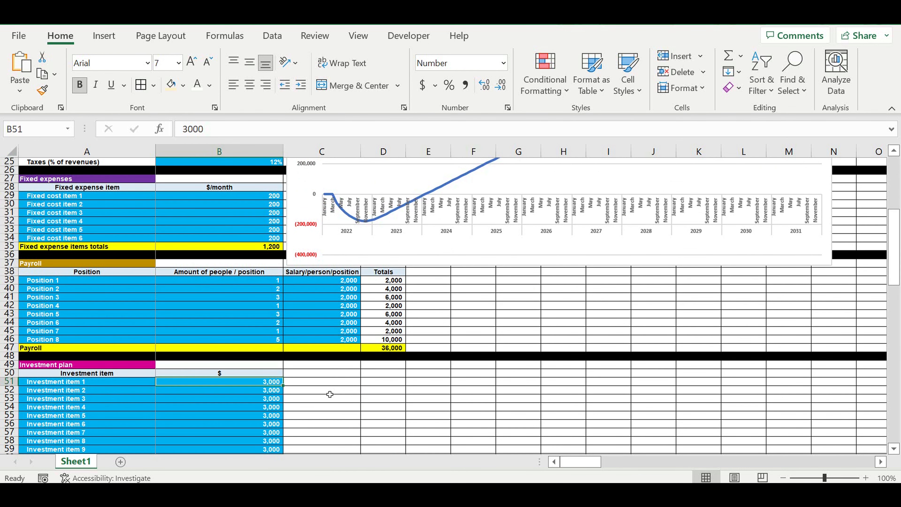
{"action": "type", "text": "15"}
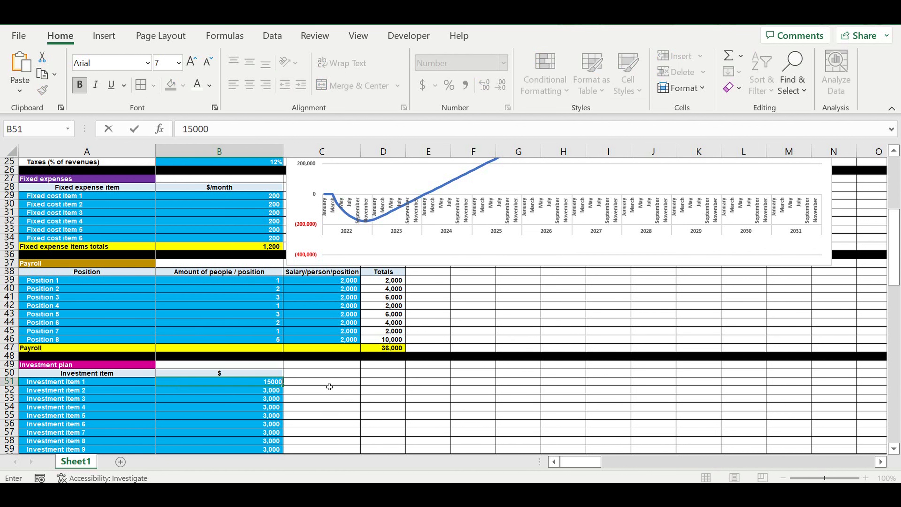
{"action": "type", "text": ",000"}
{"action": "key", "text": "Return"}
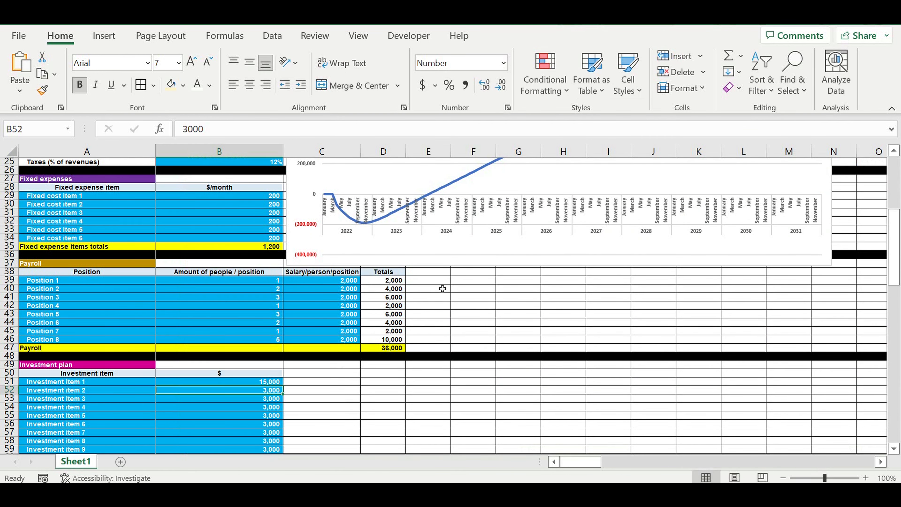
Step: Set investment item 1 in B51 to 60,000
{"action": "scroll", "coordinate": [289, 400], "scroll_direction": "up", "scroll_amount": 2}
{"action": "left_click", "coordinate": [264, 435]}
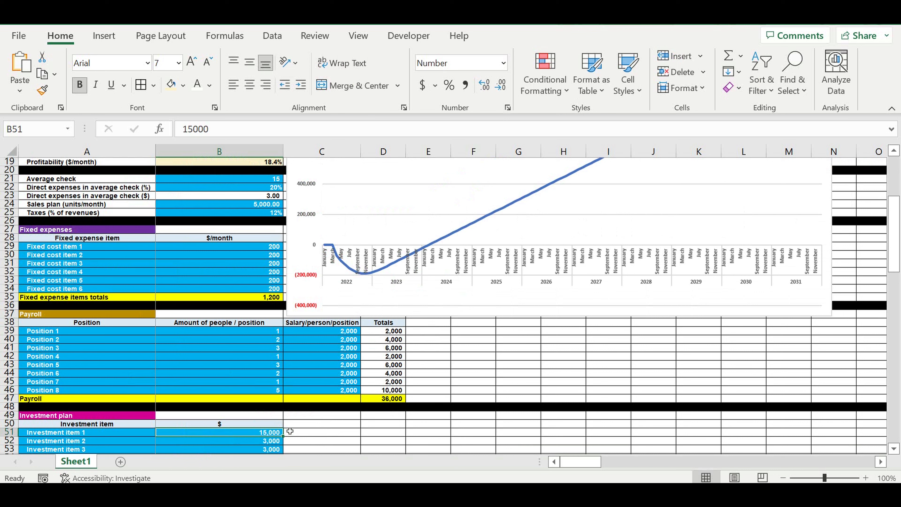
{"action": "type", "text": "60,"}
{"action": "type", "text": "000"}
{"action": "key", "text": "Return"}
Step: Restore investment item 1 in B51 to 3000
{"action": "left_click", "coordinate": [488, 362]}
{"action": "left_click", "coordinate": [265, 433]}
{"action": "scroll", "coordinate": [318, 398], "scroll_direction": "down", "scroll_amount": 2}
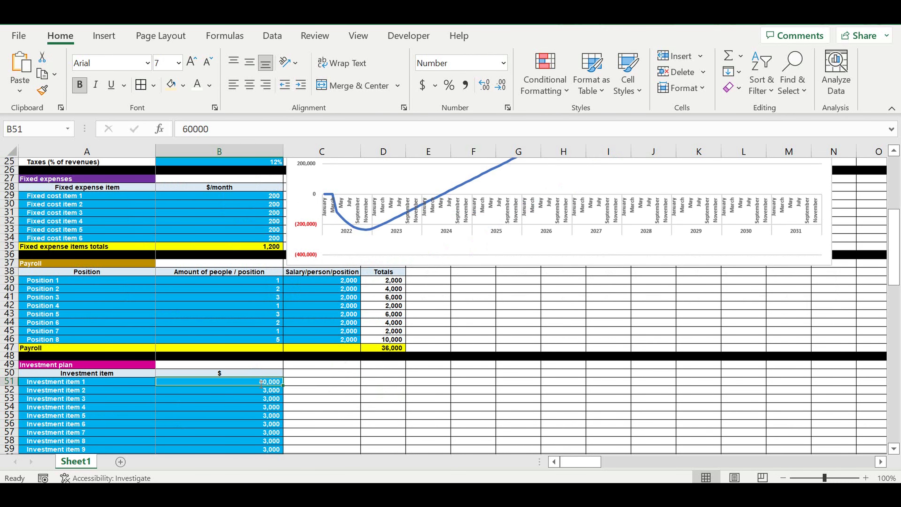
{"action": "type", "text": "3000"}
{"action": "key", "text": "Return"}
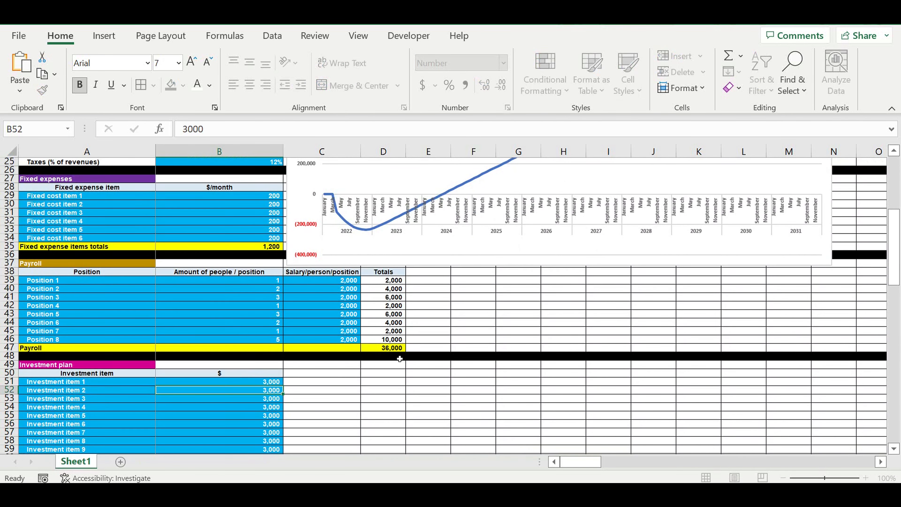
Step: Set the average check in B21 to 12
{"action": "scroll", "coordinate": [224, 240], "scroll_direction": "up", "scroll_amount": 8}
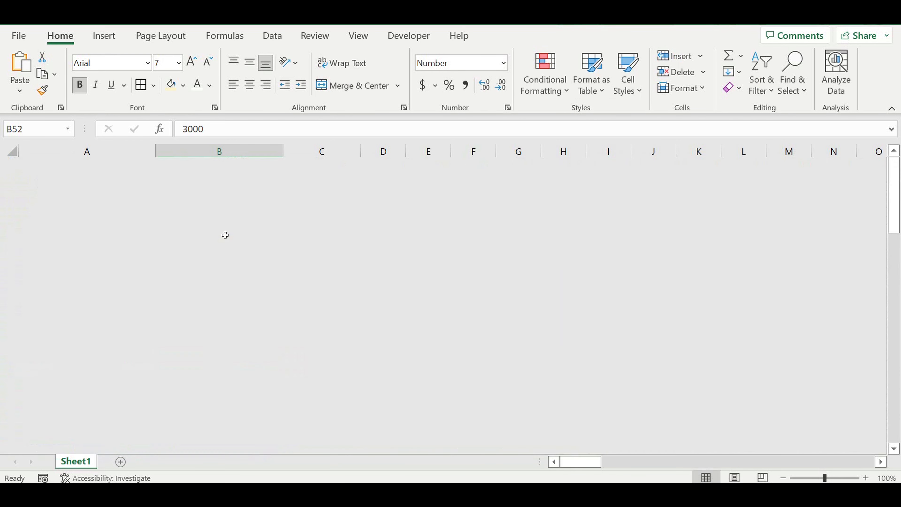
{"action": "left_click", "coordinate": [259, 274]}
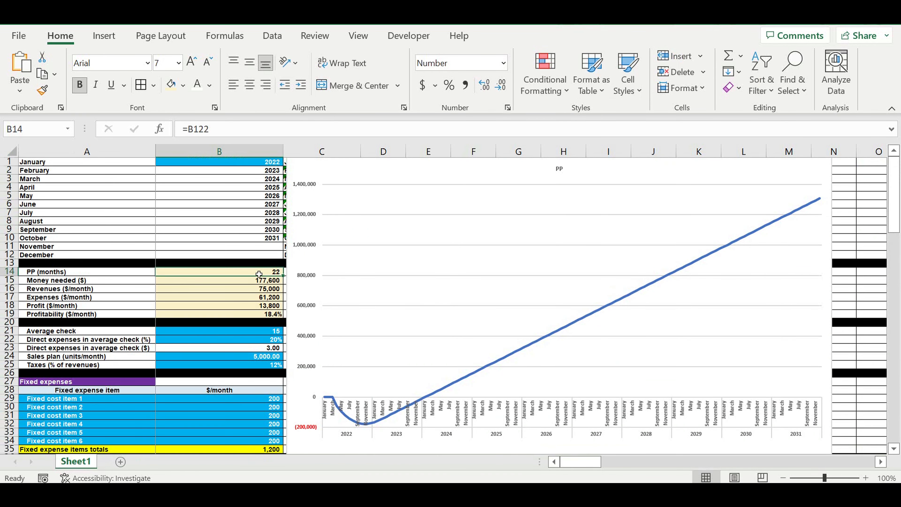
{"action": "left_click", "coordinate": [252, 330]}
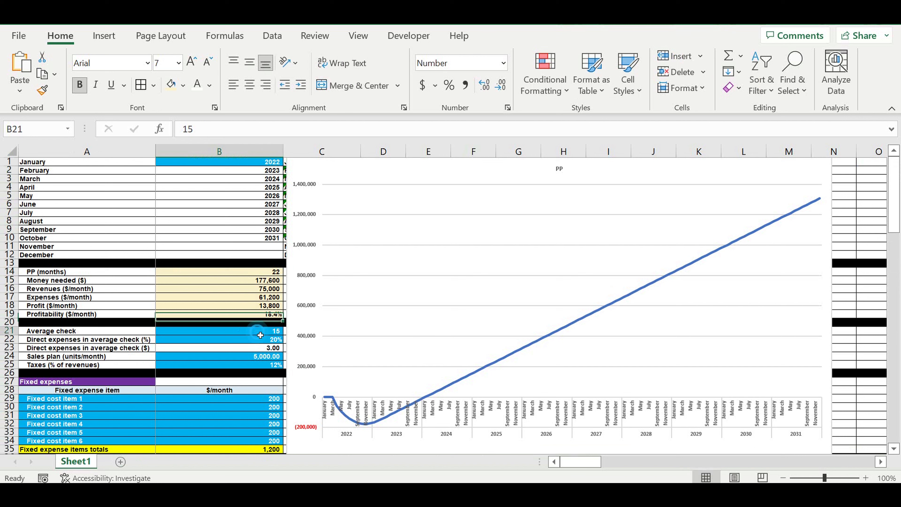
{"action": "type", "text": "12"}
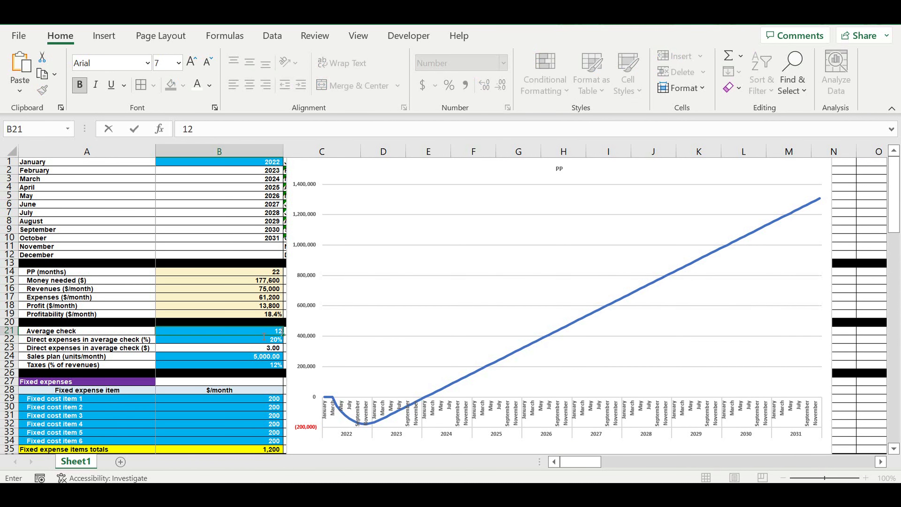
{"action": "key", "text": "Return"}
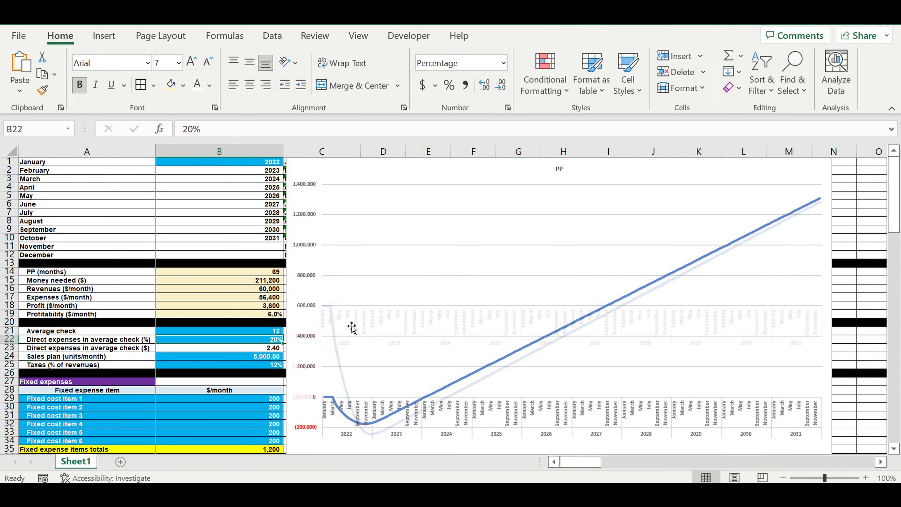
Step: Inspect the formulas behind the summary cells B14 to B19 and the payroll total in D43
{"action": "left_click", "coordinate": [245, 272]}
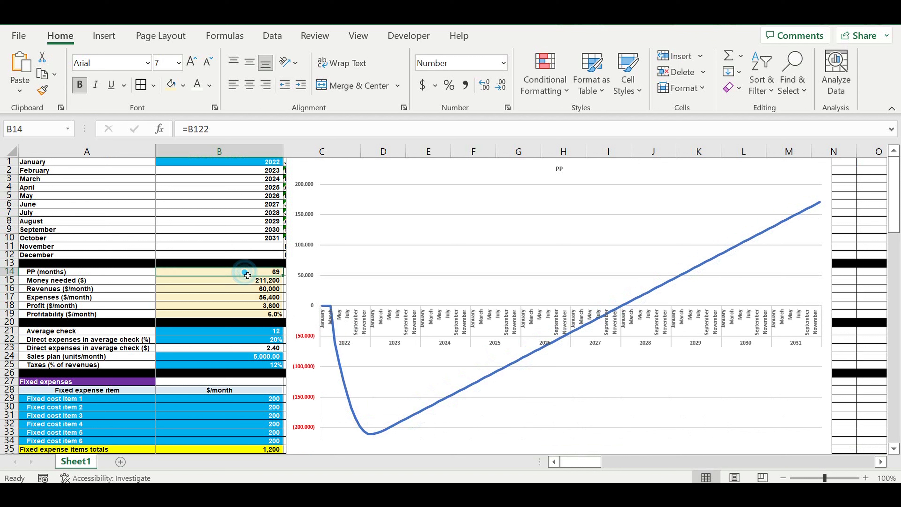
{"action": "left_click", "coordinate": [238, 281]}
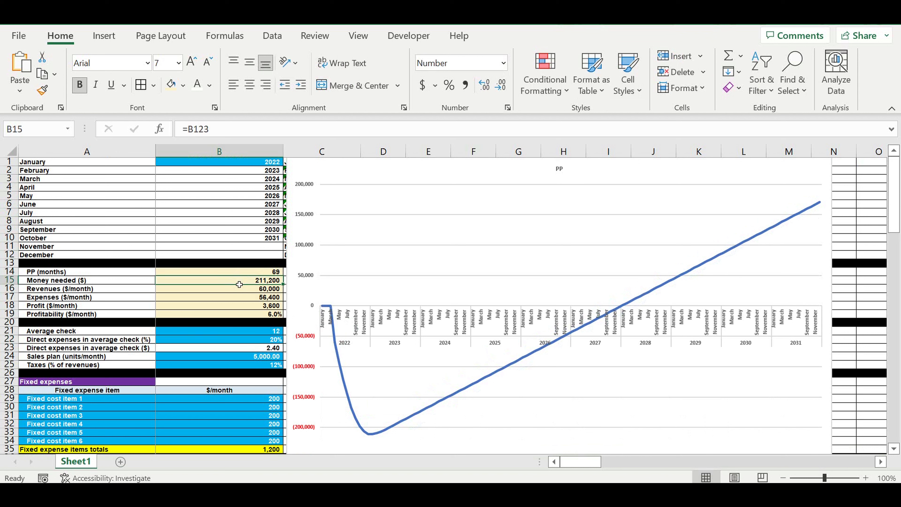
{"action": "left_click", "coordinate": [240, 290]}
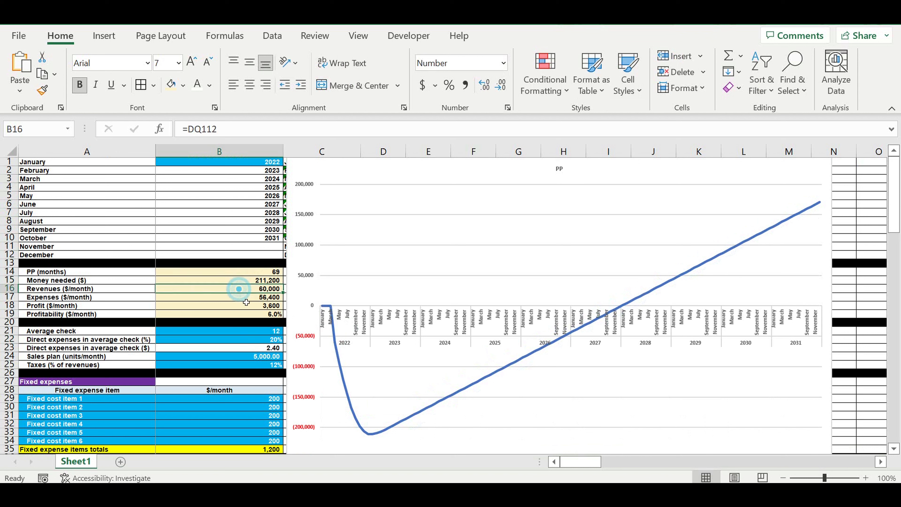
{"action": "left_click", "coordinate": [245, 298]}
{"action": "left_click", "coordinate": [231, 308]}
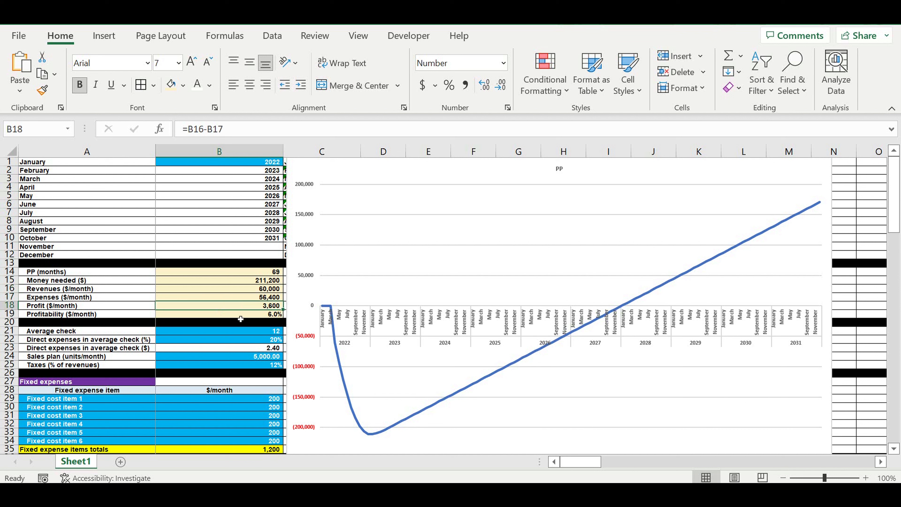
{"action": "left_click", "coordinate": [234, 313]}
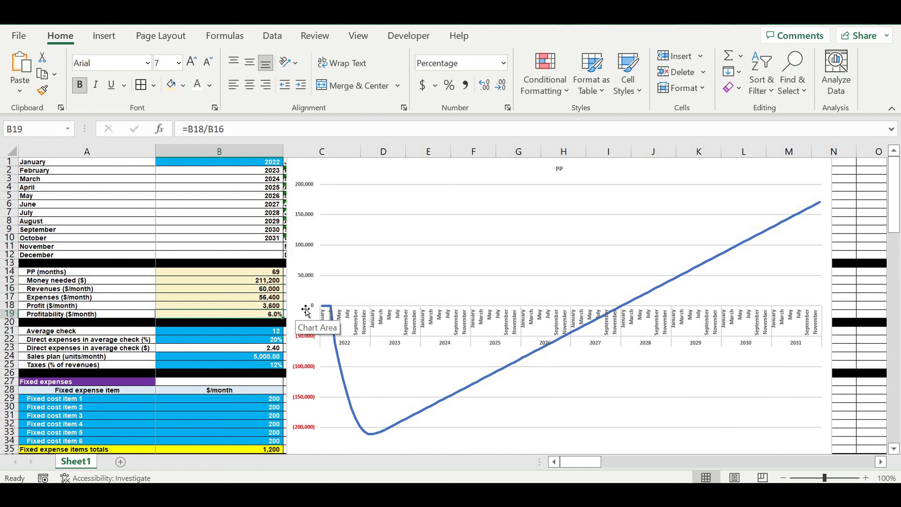
{"action": "left_click", "coordinate": [200, 297]}
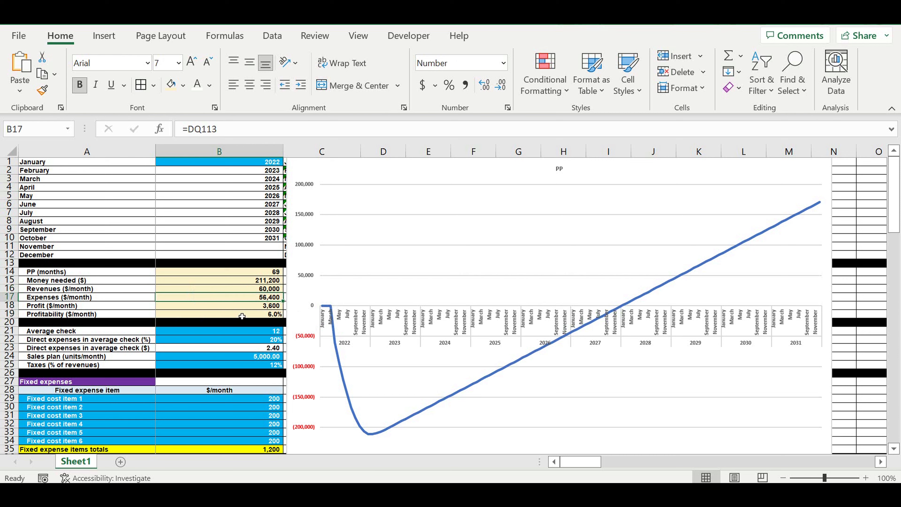
{"action": "scroll", "coordinate": [241, 315], "scroll_direction": "down", "scroll_amount": 4}
{"action": "left_click", "coordinate": [369, 415]}
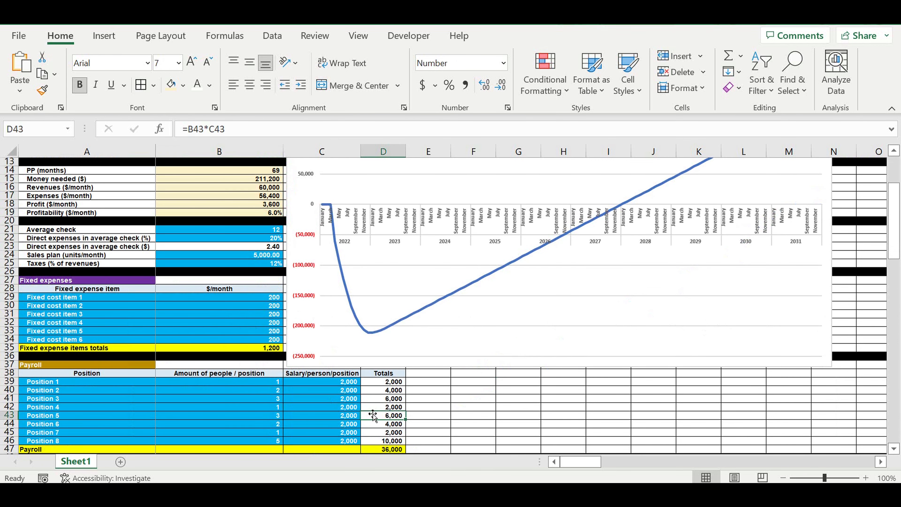
Step: Review the input cells in column B, including B11, B24 sales plan and B25 taxes
{"action": "scroll", "coordinate": [369, 410], "scroll_direction": "up", "scroll_amount": 4}
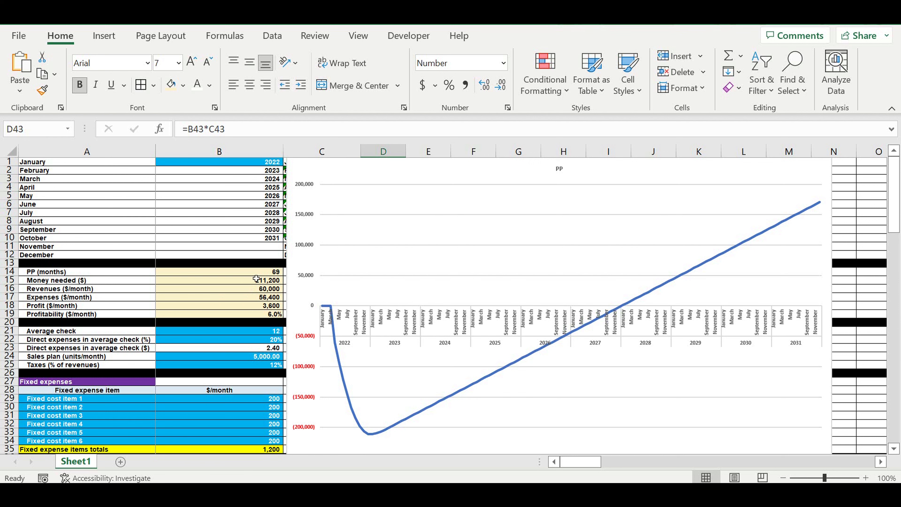
{"action": "left_click", "coordinate": [250, 272]}
{"action": "scroll", "coordinate": [210, 321], "scroll_direction": "down", "scroll_amount": 3}
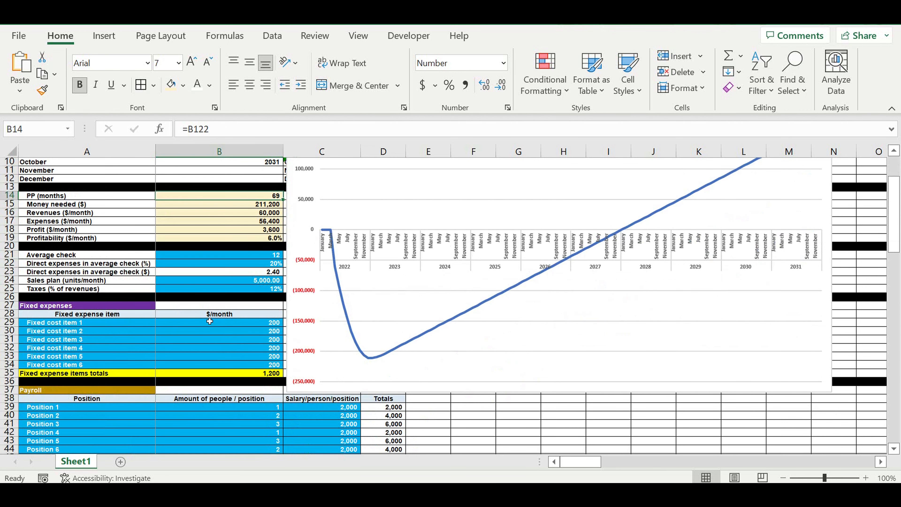
{"action": "scroll", "coordinate": [210, 321], "scroll_direction": "up", "scroll_amount": 3}
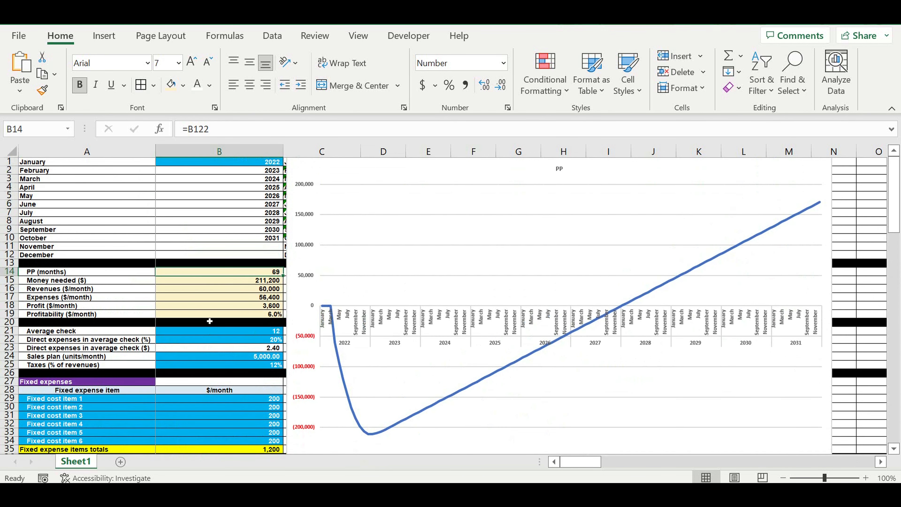
{"action": "left_click", "coordinate": [172, 247]}
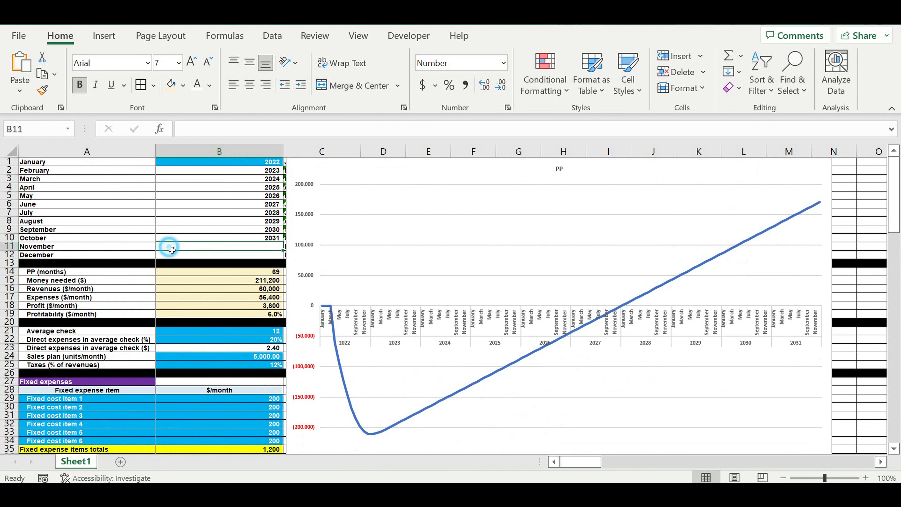
{"action": "scroll", "coordinate": [184, 281], "scroll_direction": "down", "scroll_amount": 3}
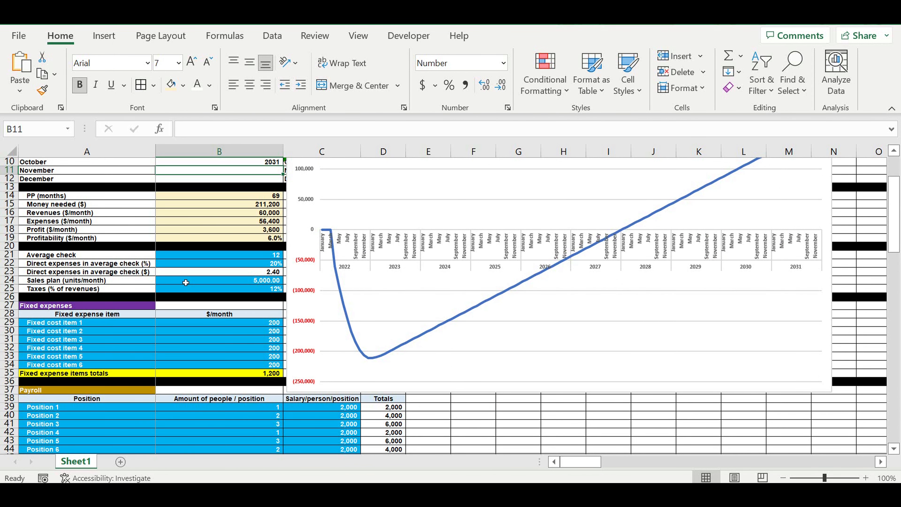
{"action": "left_click", "coordinate": [224, 284]}
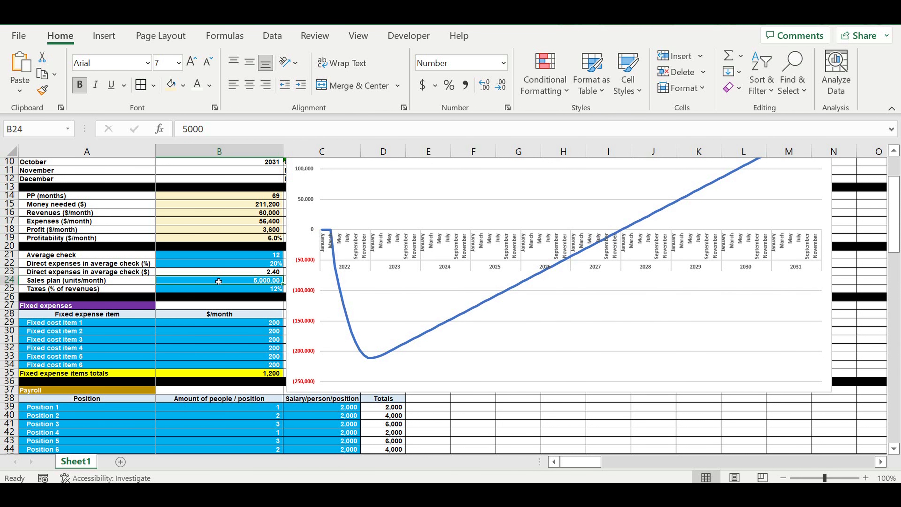
{"action": "scroll", "coordinate": [220, 281], "scroll_direction": "up", "scroll_amount": 2}
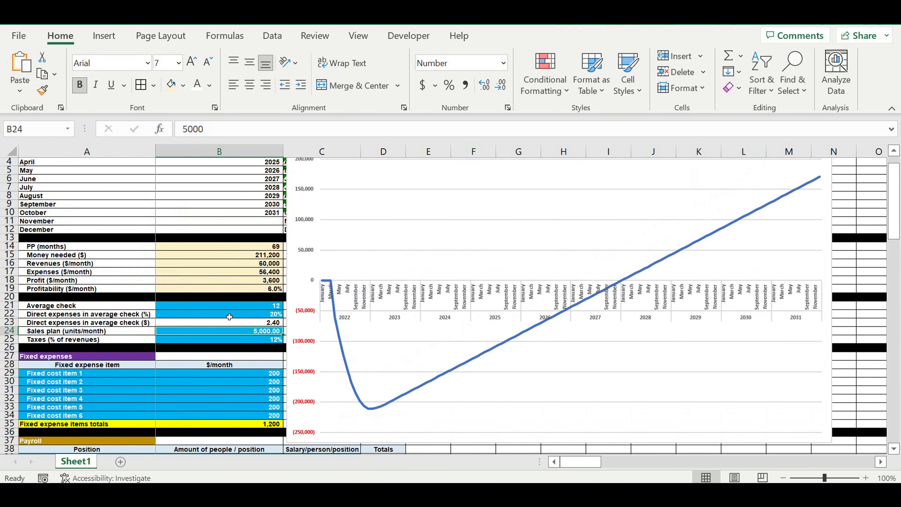
{"action": "scroll", "coordinate": [242, 321], "scroll_direction": "down", "scroll_amount": 2}
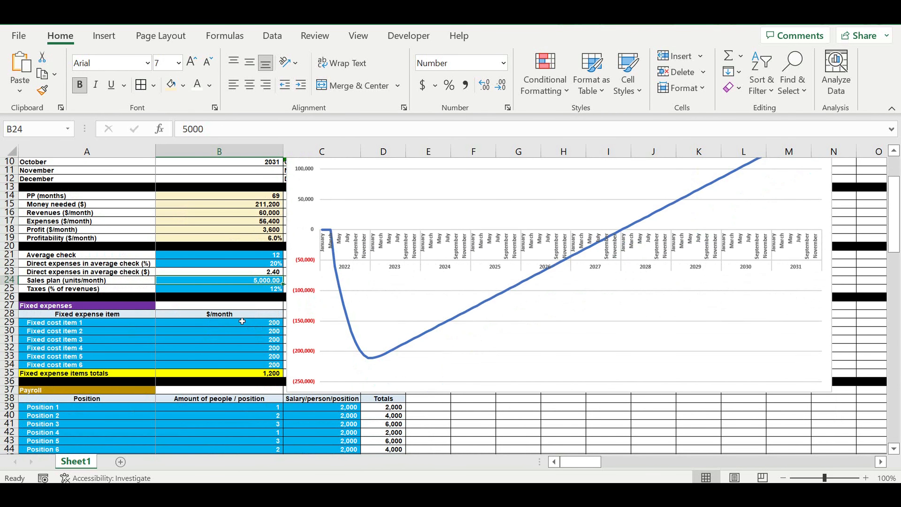
{"action": "left_click", "coordinate": [227, 290]}
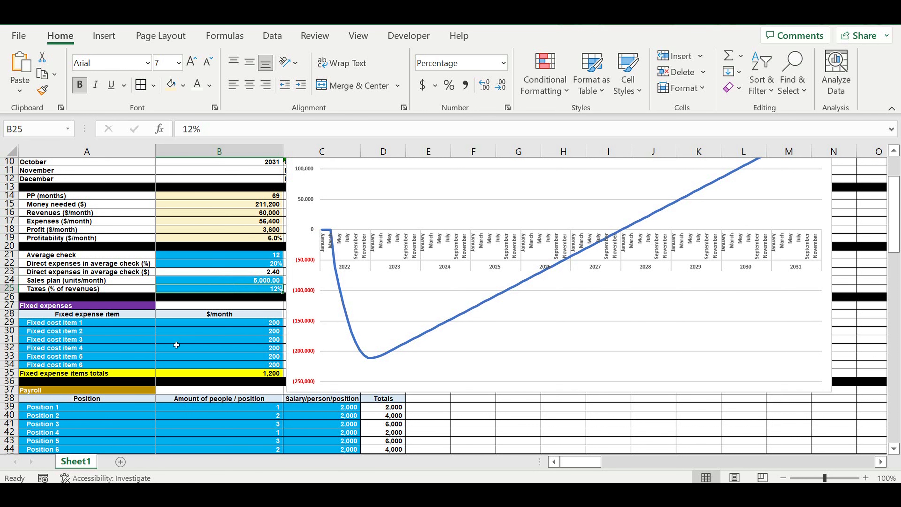
Step: Examine the calculation tables down to the financing-needed section and the lower PP chart
{"action": "scroll", "coordinate": [176, 345], "scroll_direction": "down", "scroll_amount": 7}
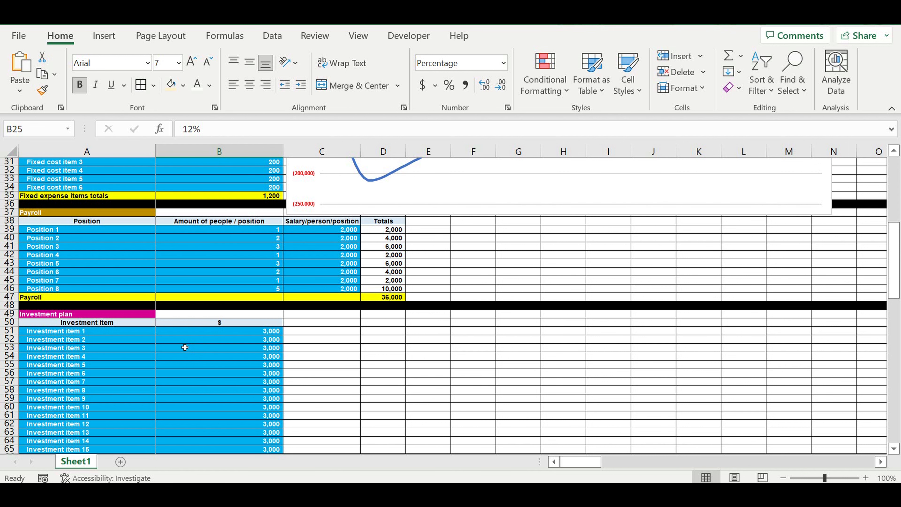
{"action": "scroll", "coordinate": [185, 347], "scroll_direction": "down", "scroll_amount": 7}
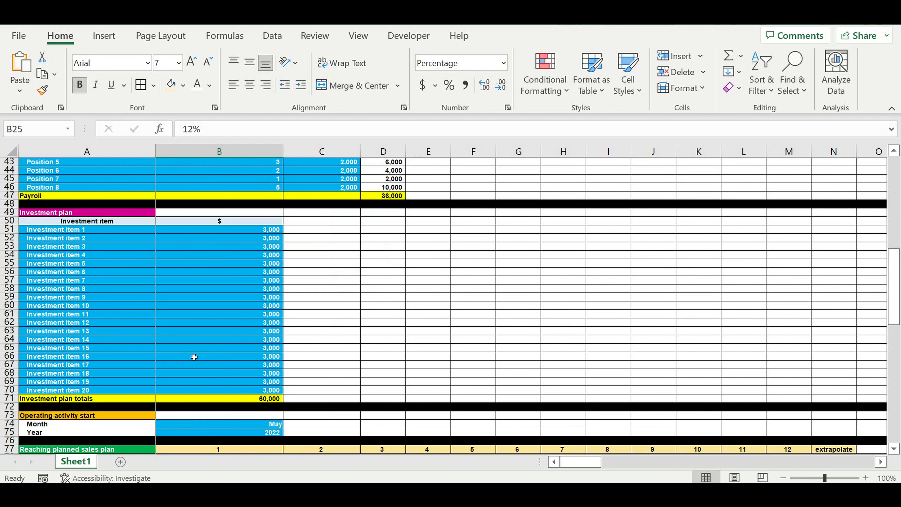
{"action": "scroll", "coordinate": [194, 357], "scroll_direction": "down", "scroll_amount": 5}
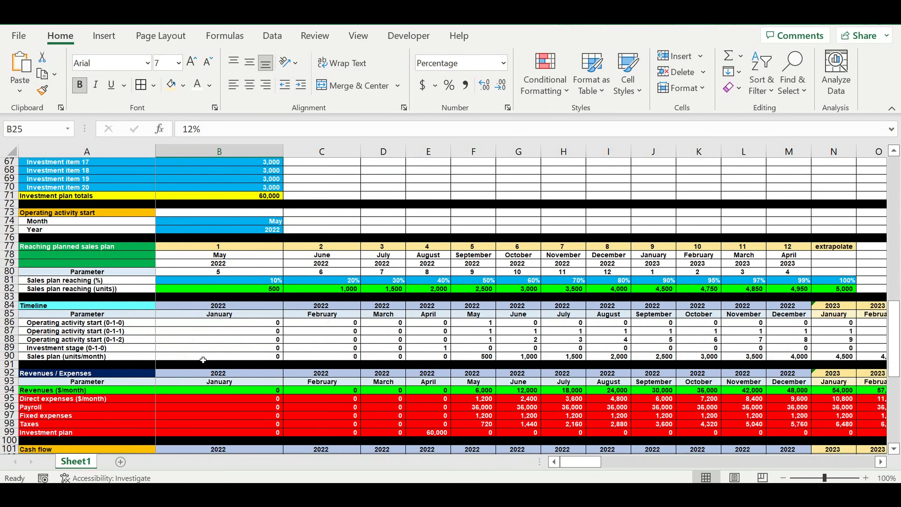
{"action": "scroll", "coordinate": [203, 360], "scroll_direction": "down", "scroll_amount": 2}
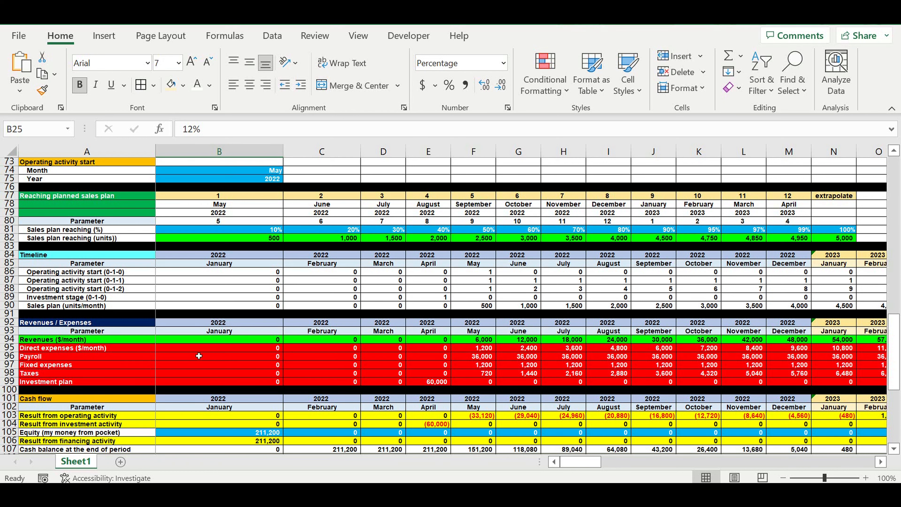
{"action": "scroll", "coordinate": [162, 351], "scroll_direction": "down", "scroll_amount": 1}
{"action": "scroll", "coordinate": [162, 351], "scroll_direction": "down", "scroll_amount": 4}
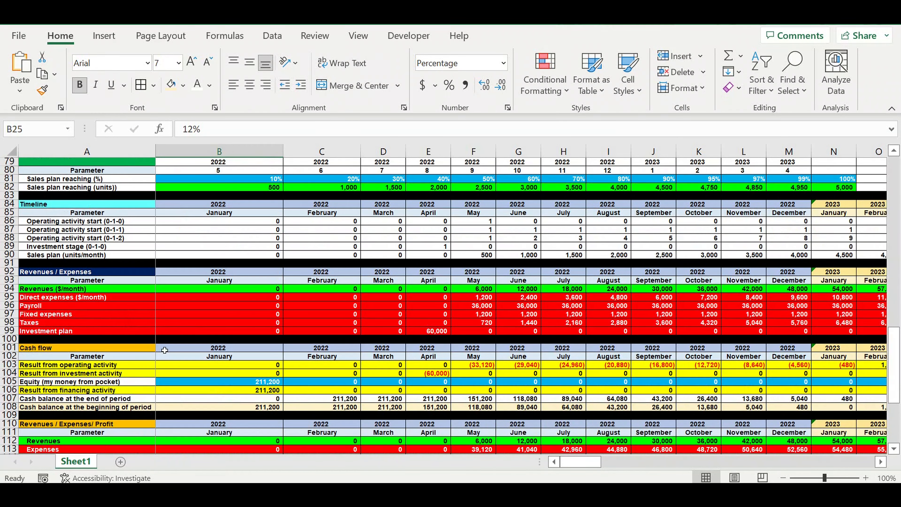
{"action": "scroll", "coordinate": [167, 351], "scroll_direction": "down", "scroll_amount": 10}
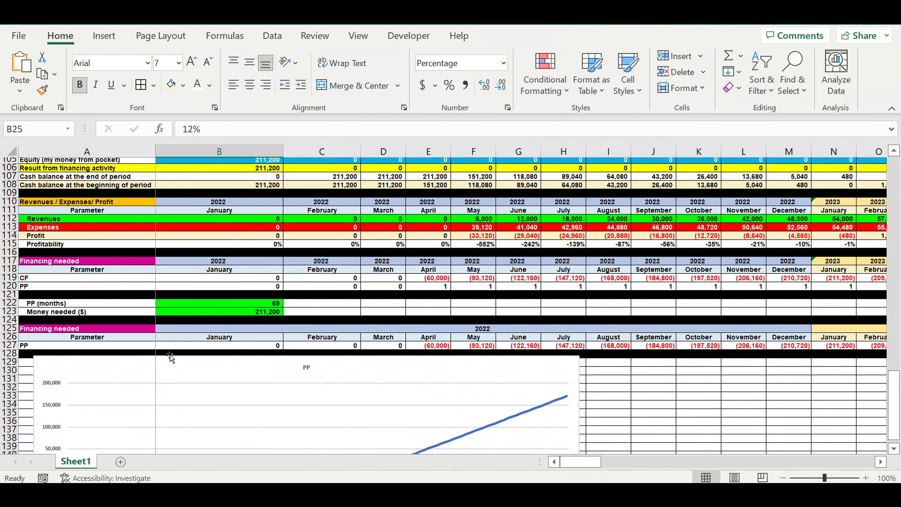
{"action": "scroll", "coordinate": [170, 355], "scroll_direction": "down", "scroll_amount": 1}
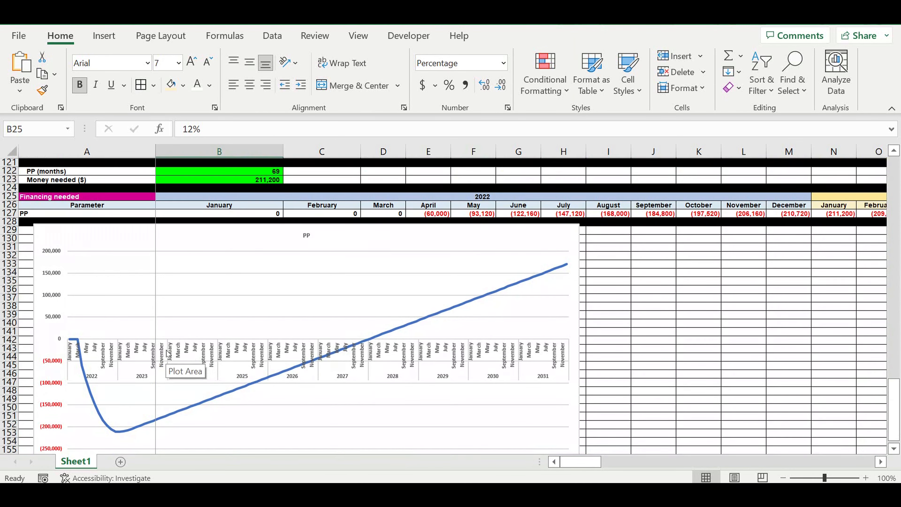